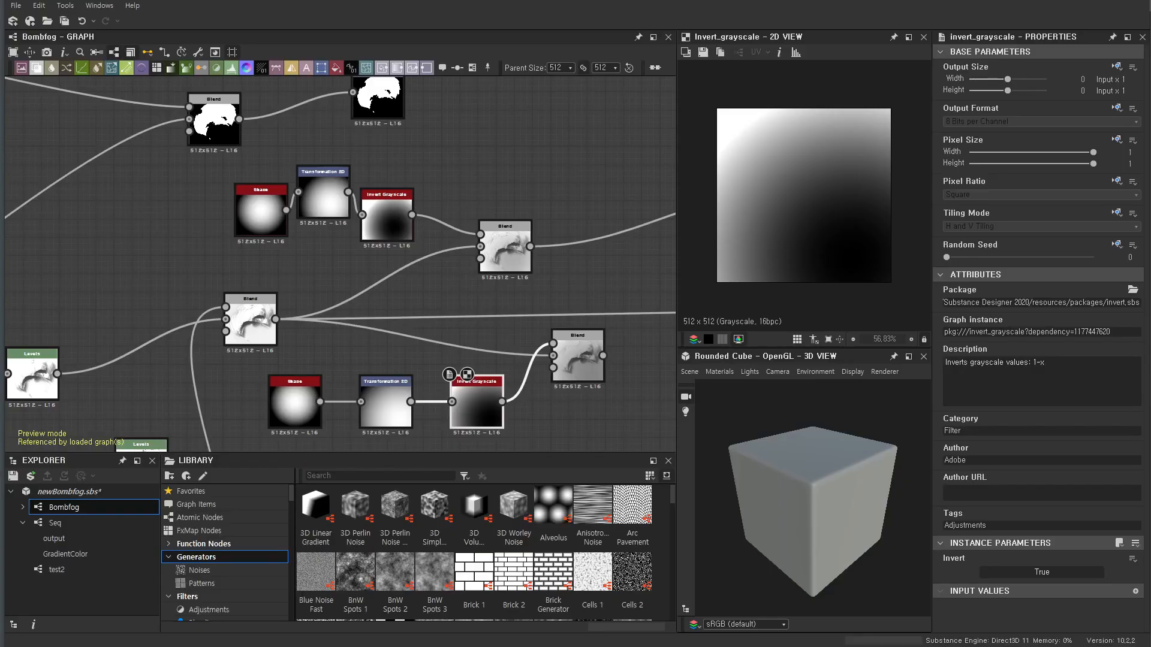
Preview the Blend node fed by the Levels node and examine its smoke shading up close
scroll(549, 265, "down", 4)
scroll(459, 281, "up", 6)
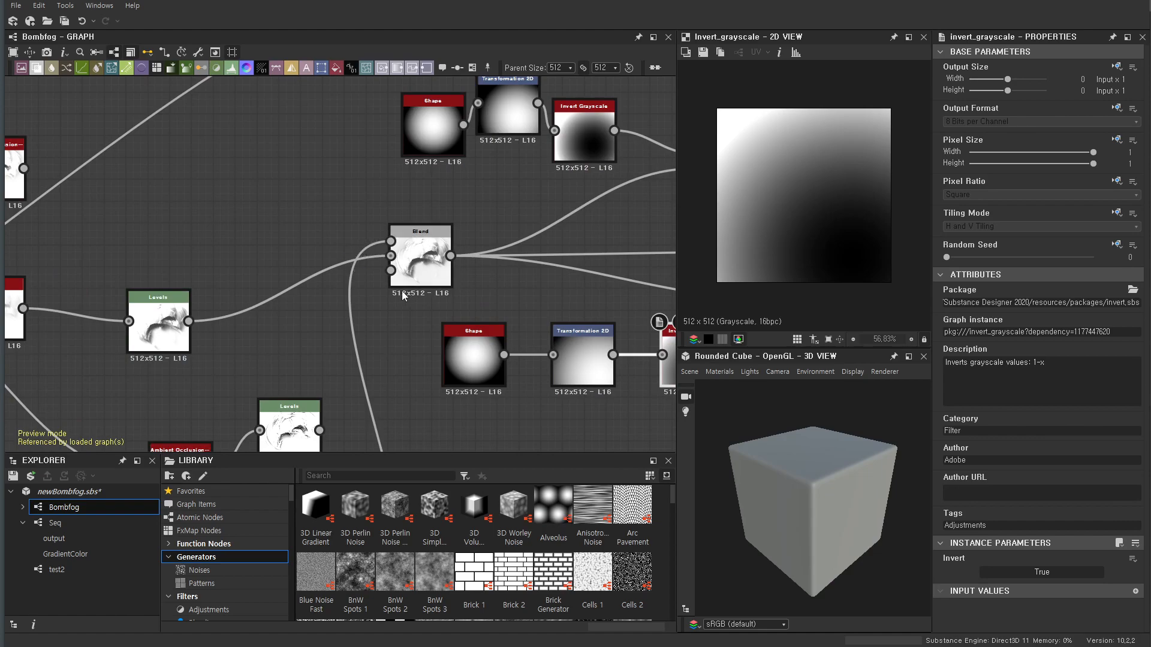
left_click(440, 279)
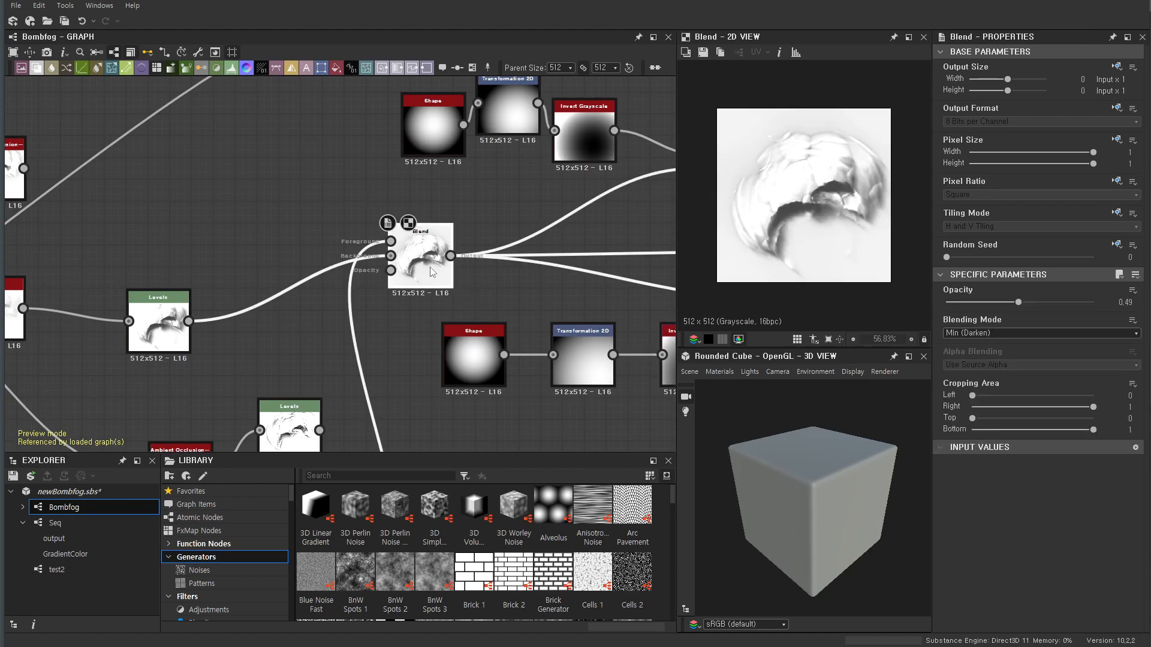
scroll(836, 207, "up", 4)
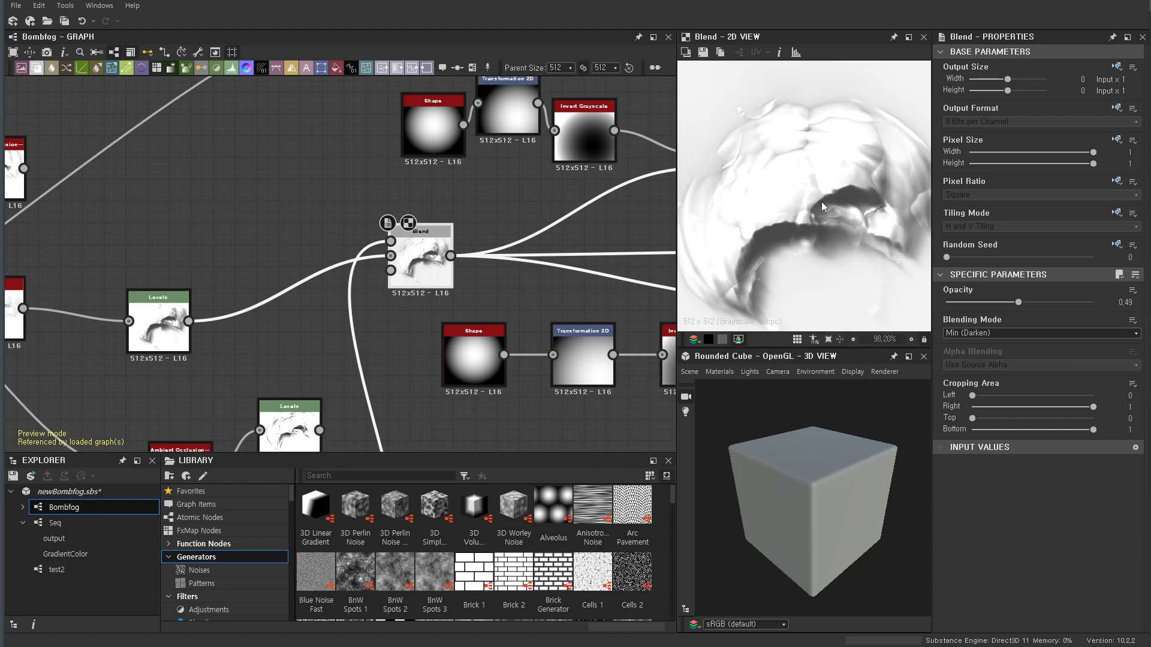
scroll(839, 186, "up", 3)
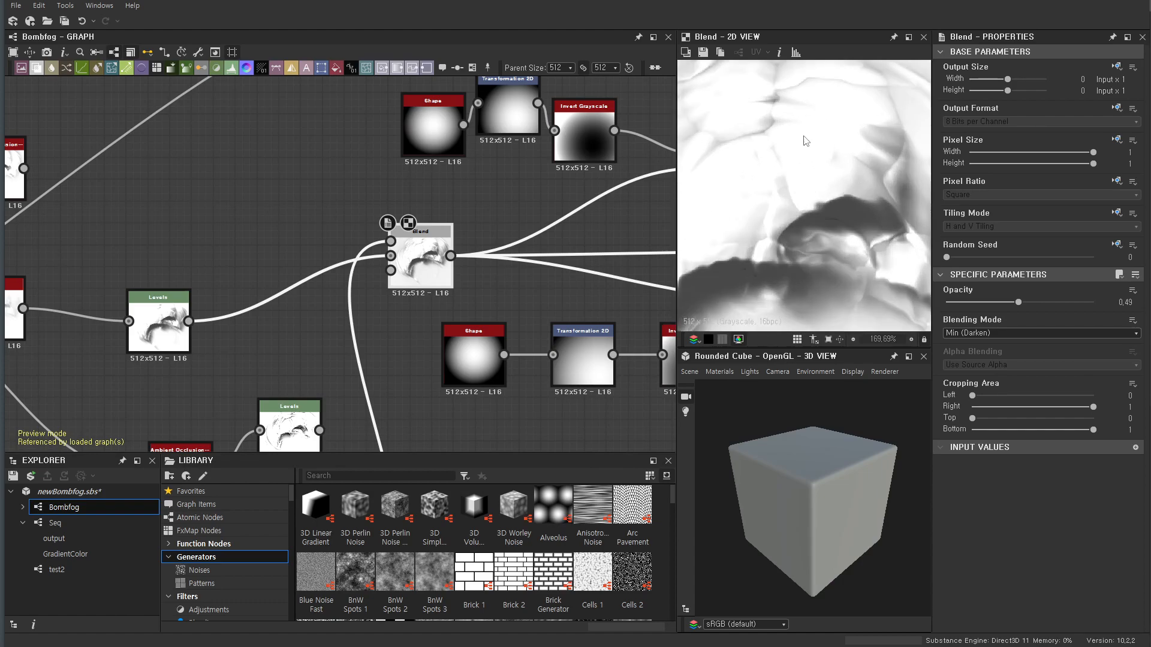
middle_click_drag(809, 132, 888, 182)
Delete the lower Shape, Transformation 2D, Invert Grayscale and Blend chain, and select the remaining upper Blend node
scroll(259, 231, "down", 3)
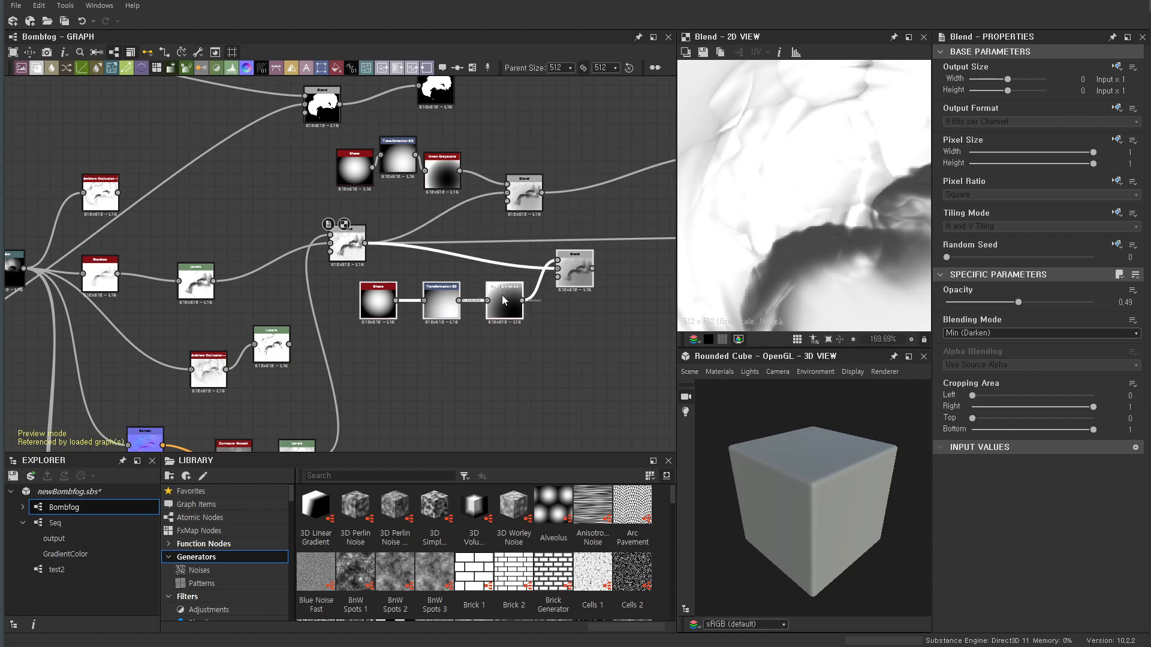
key("Delete")
scroll(484, 189, "up", 4)
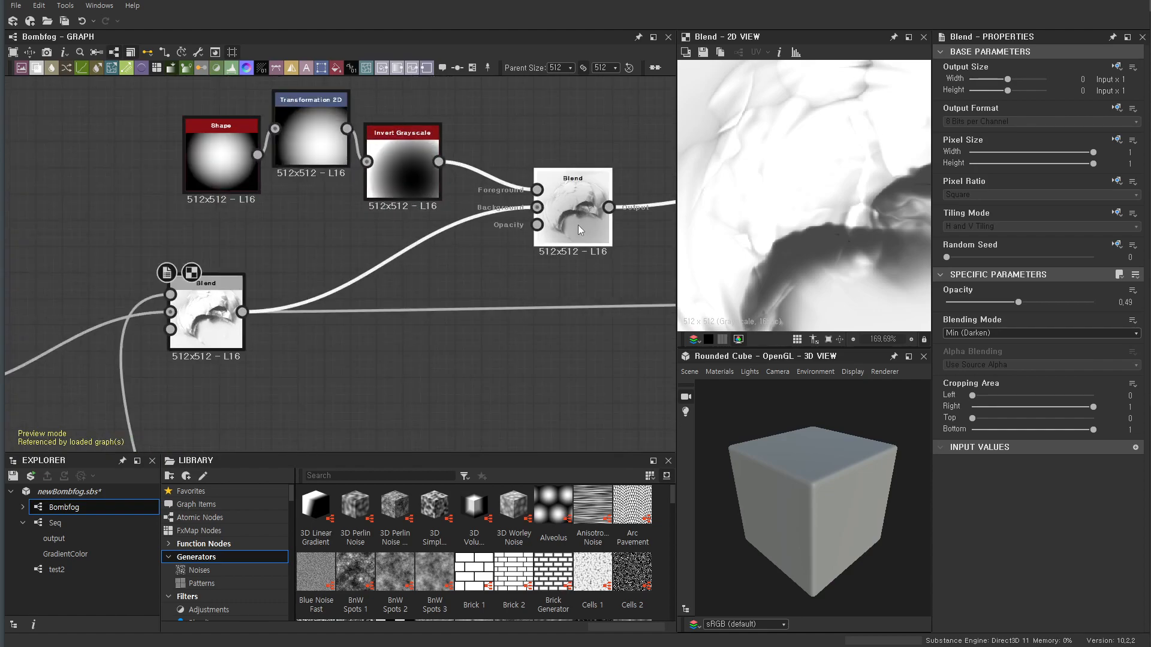
left_click(580, 225)
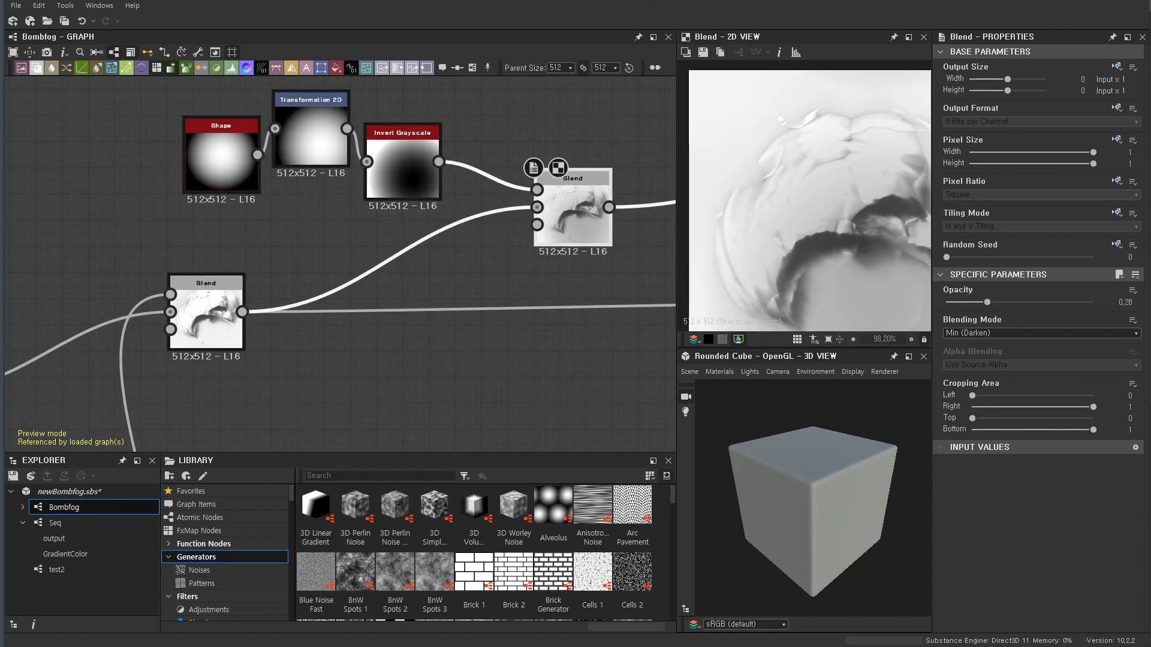
Add a Shape node with the Paraboloid pattern in the empty area below the Blend nodes
key("space")
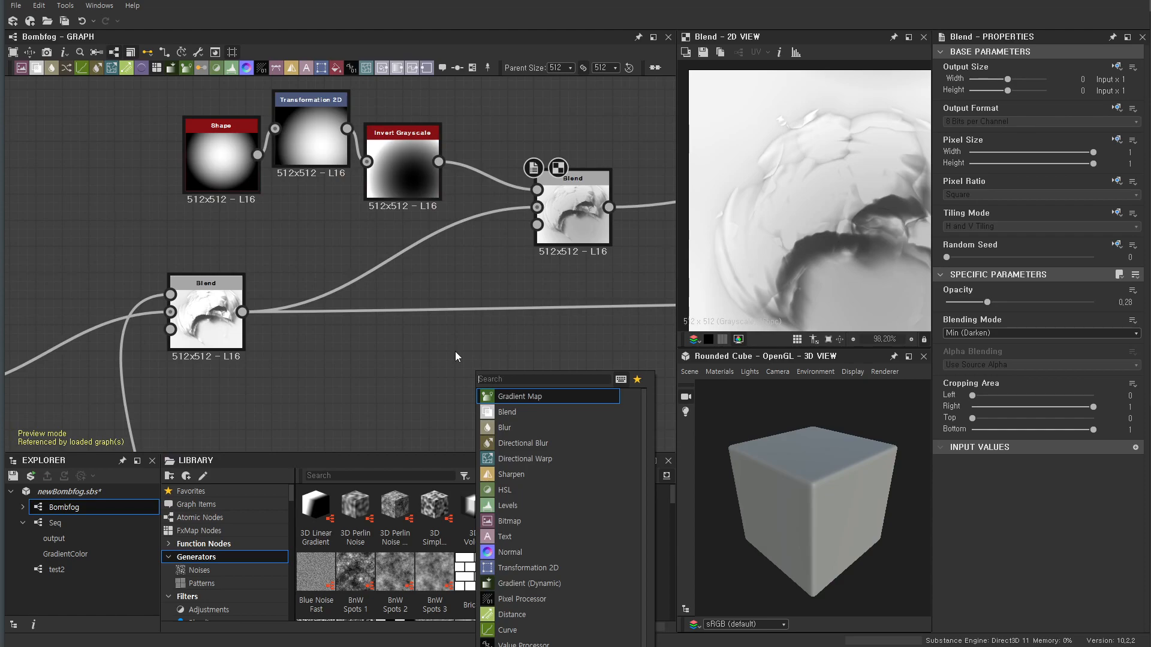
type("sha")
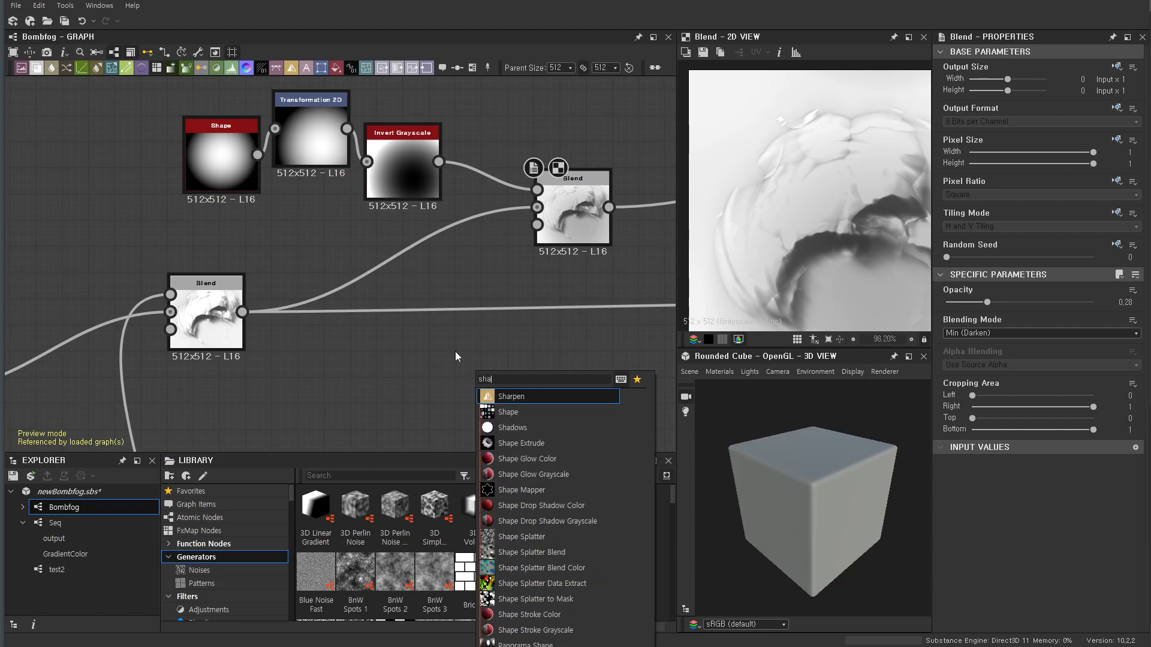
key("Down")
key("Return")
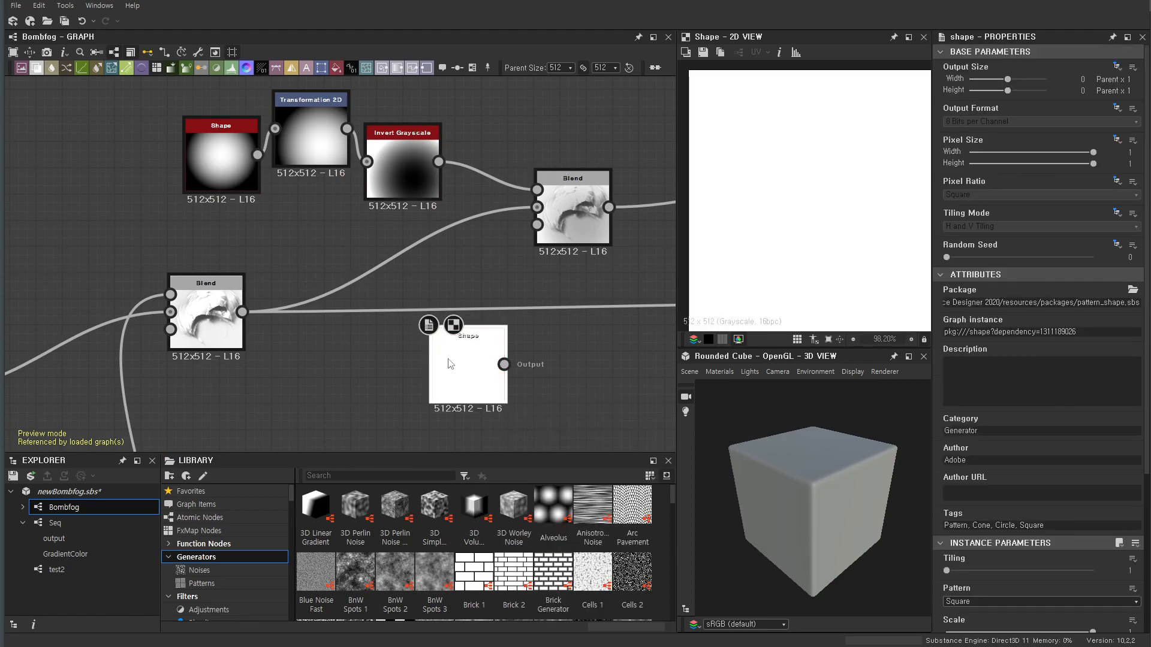
left_click(1014, 604)
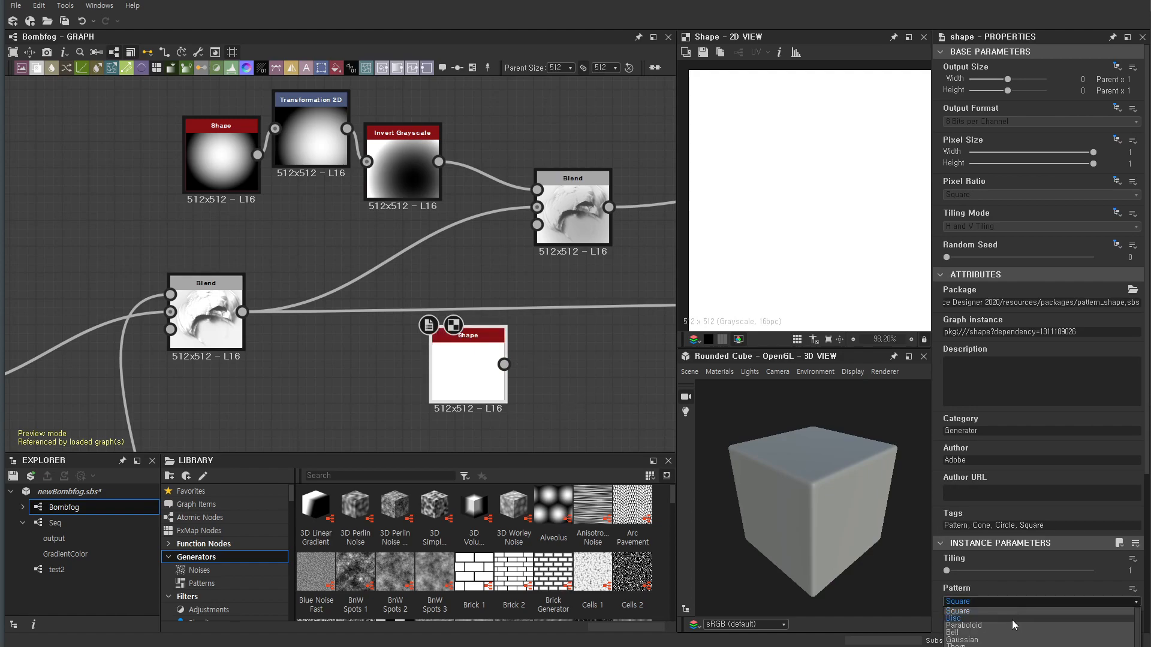
left_click(1010, 627)
left_click_drag(488, 368, 352, 388)
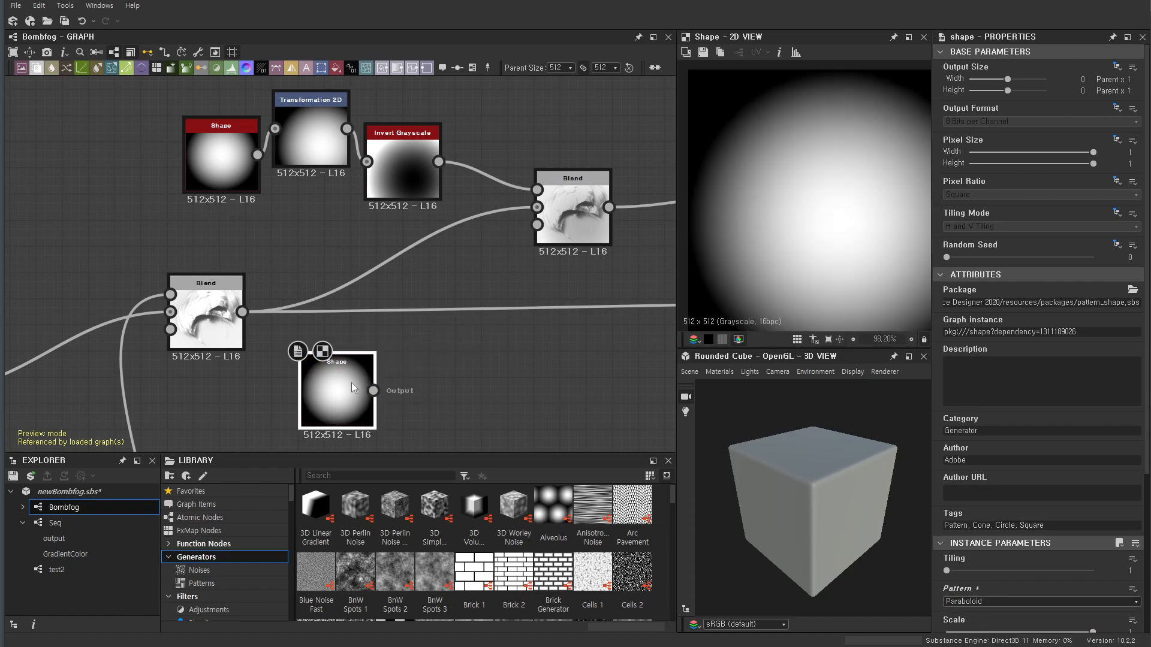
Attach a Transformation 2D node to the new Shape and offset it to about X -0.19, Y -0.18
key("space")
type("tr")
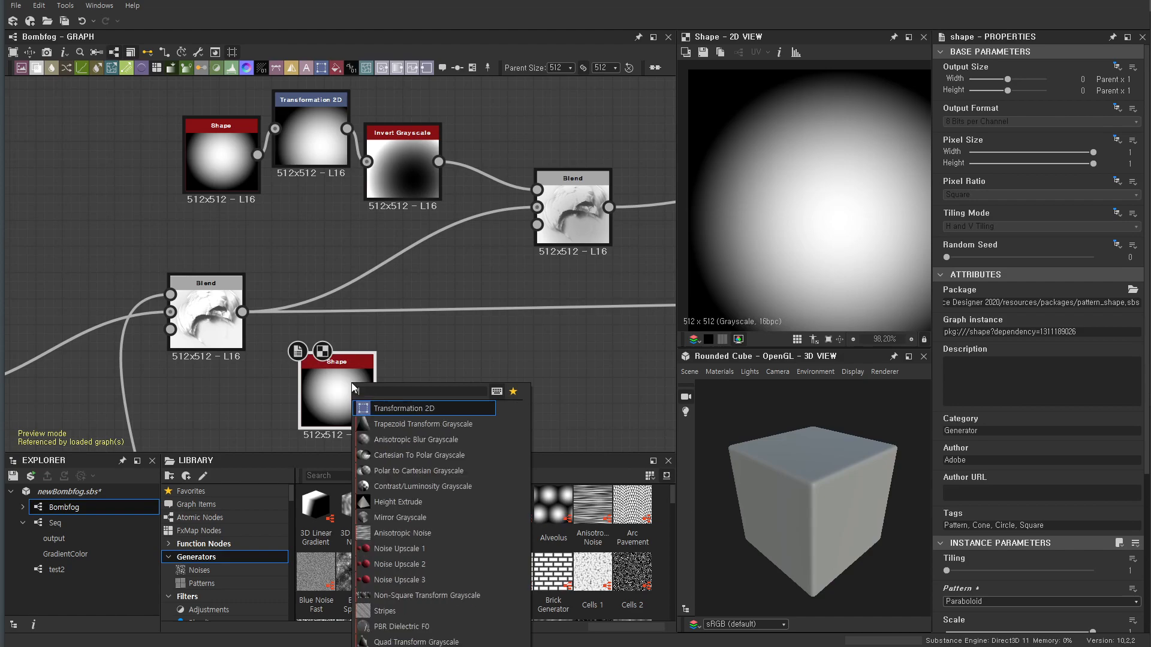
left_click(411, 408)
double_click(449, 401)
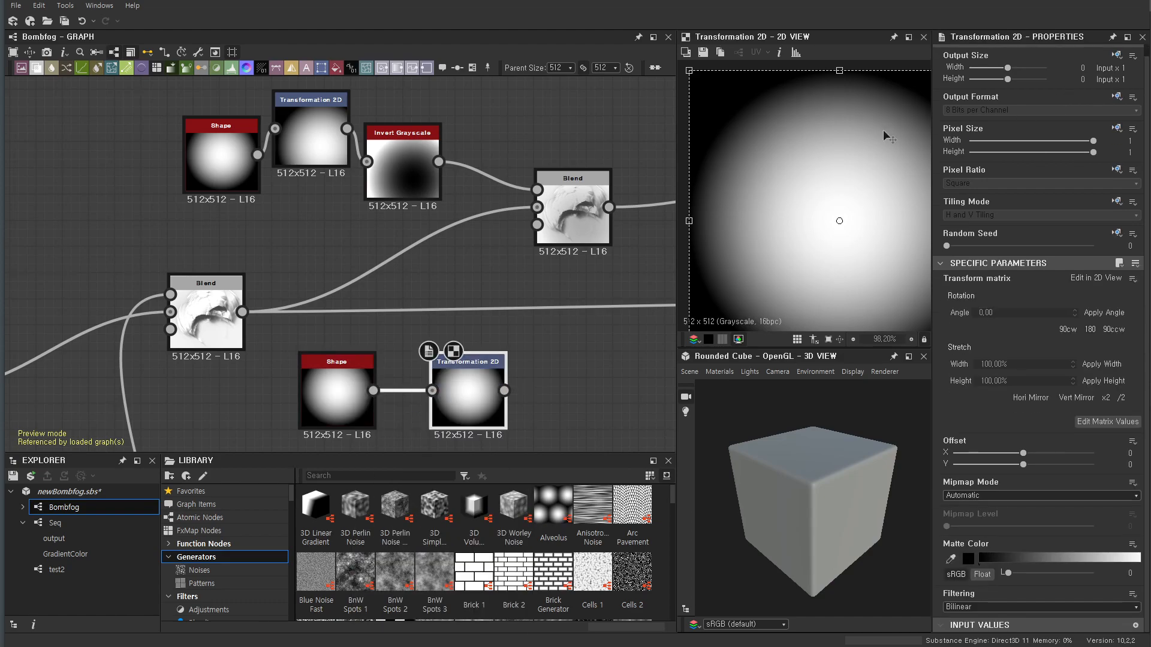
left_click_drag(756, 145, 857, 195)
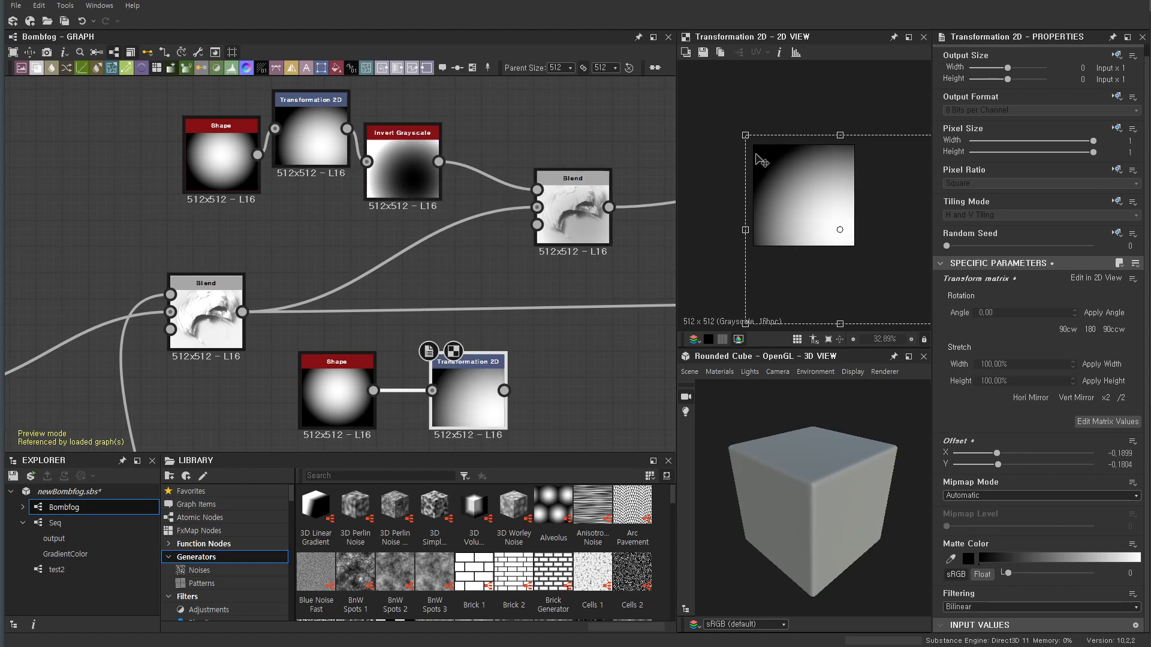
Add a Gradient Radial node with Point 1 at about 0.81, 0.88 and Point 2 near the image's upper-left corner
key("space")
type("gr")
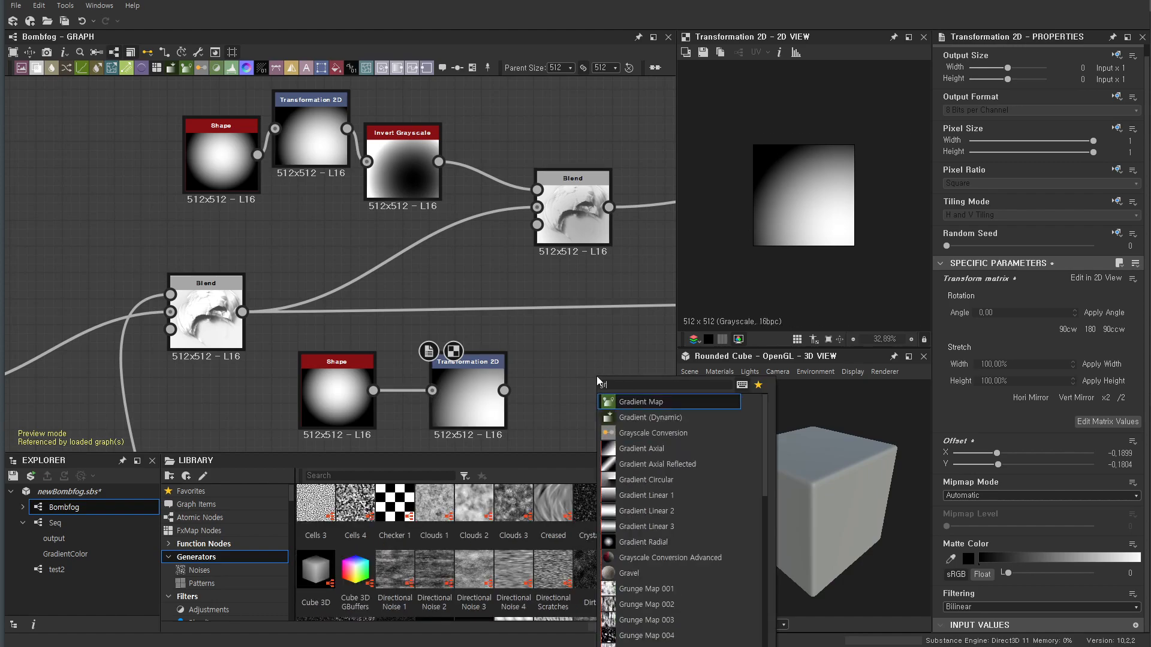
left_click(661, 541)
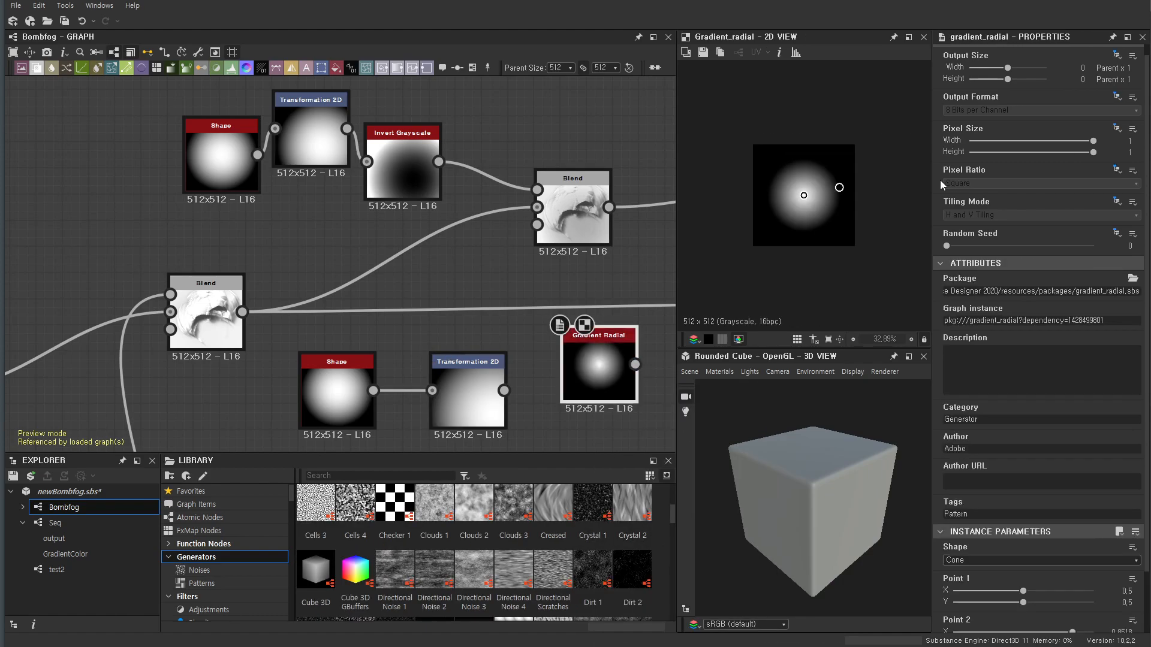
left_click_drag(839, 188, 835, 234)
left_click_drag(778, 161, 769, 153)
scroll(447, 338, "down", 2)
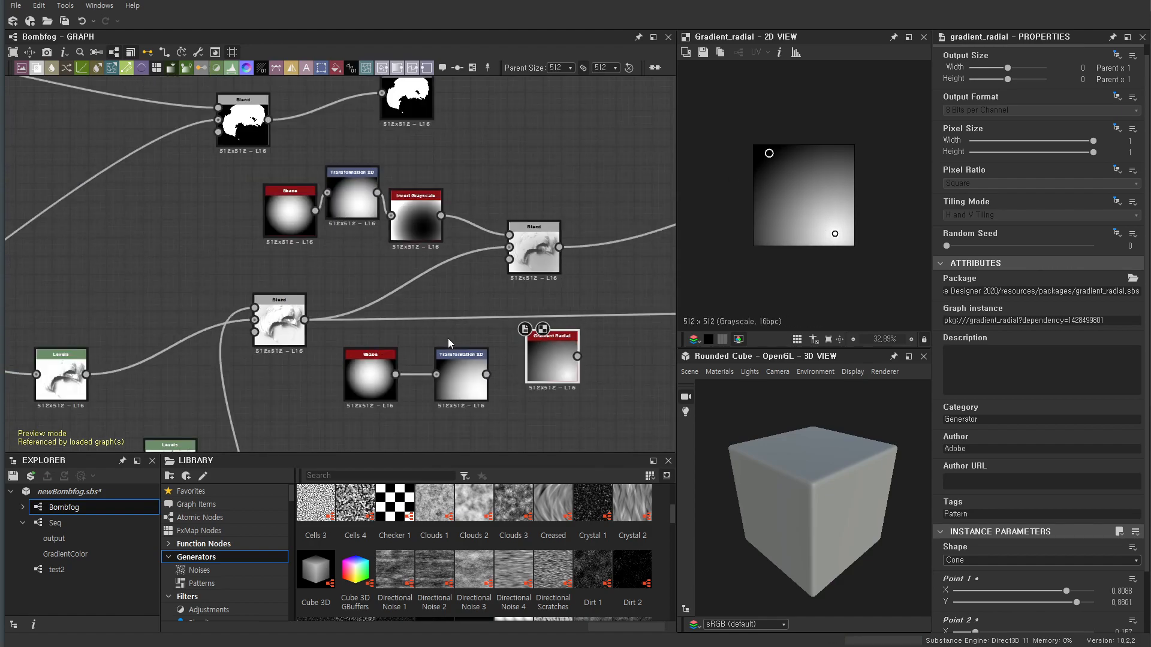
Delete the lower Shape and Transformation 2D nodes and move the Gradient Radial node into their place
middle_click_drag(447, 338, 430, 295)
left_click(355, 372)
left_click_drag(355, 376, 382, 361)
key("Delete")
Attach an Invert Grayscale node to the Gradient Radial and move both nodes lower in the graph
key("space")
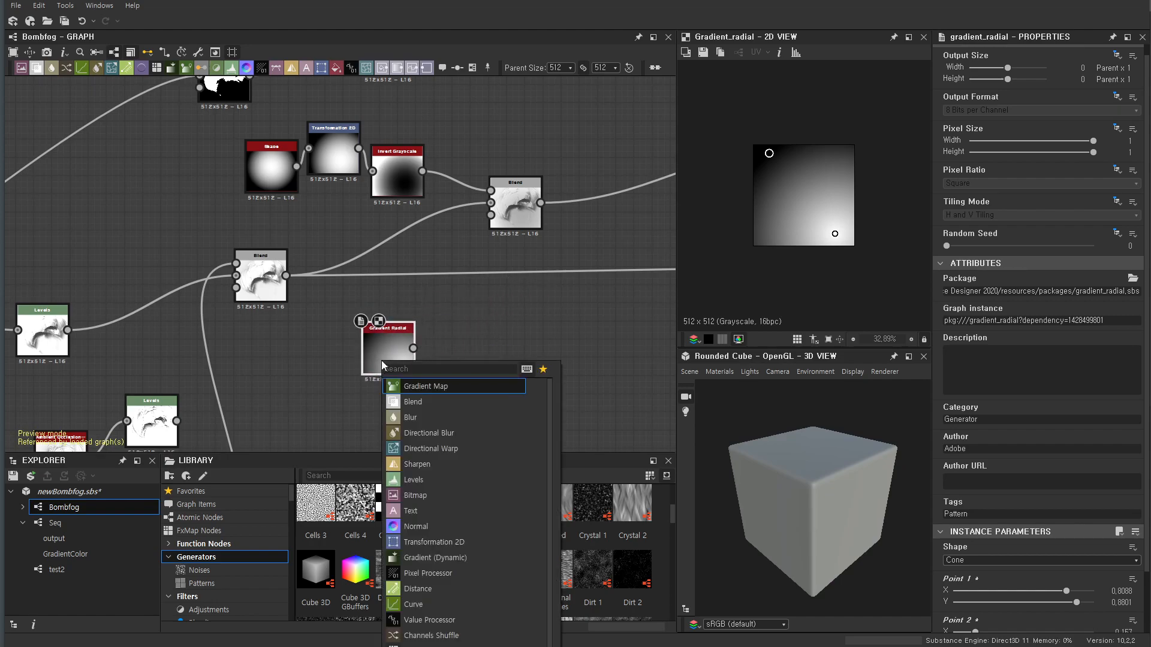
type("inv")
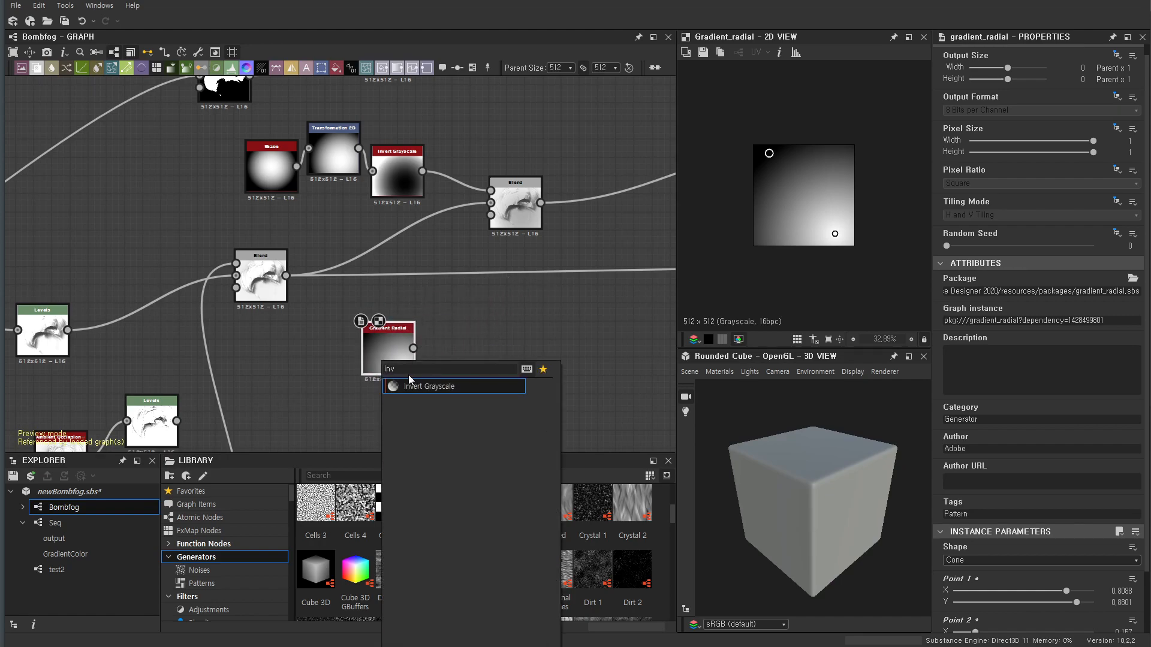
left_click(412, 386)
left_click_drag(522, 367, 347, 394)
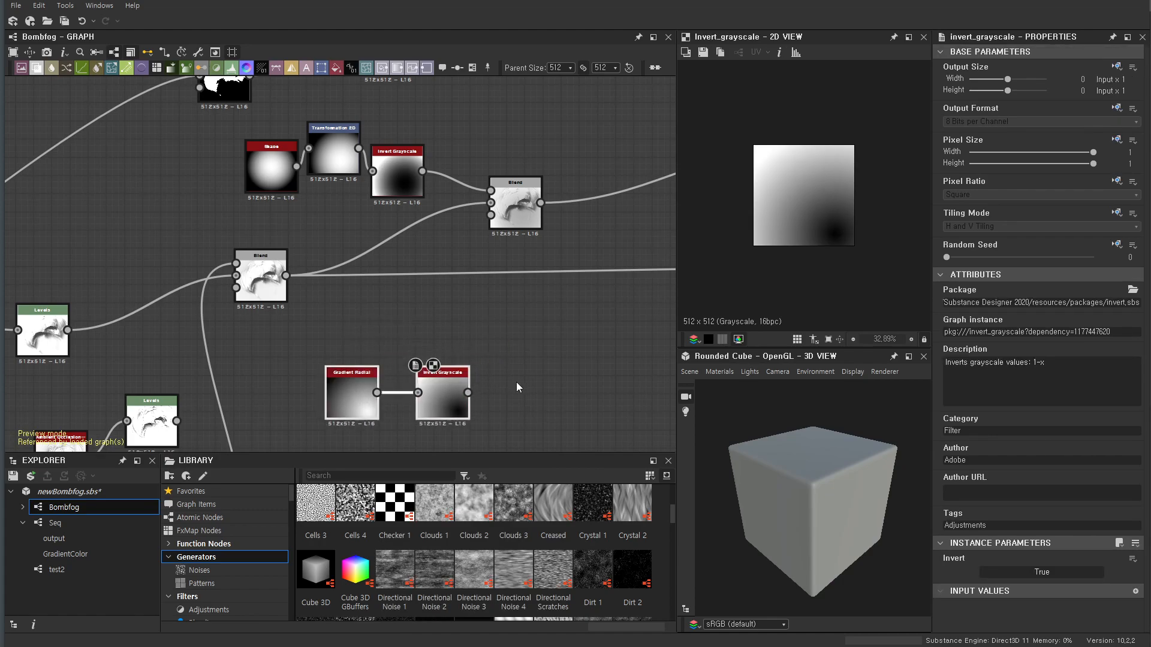
Add a Blend node with the inverted gradient as foreground and the existing smoke Blend output as background
left_click(584, 336)
key("space")
type("blen")
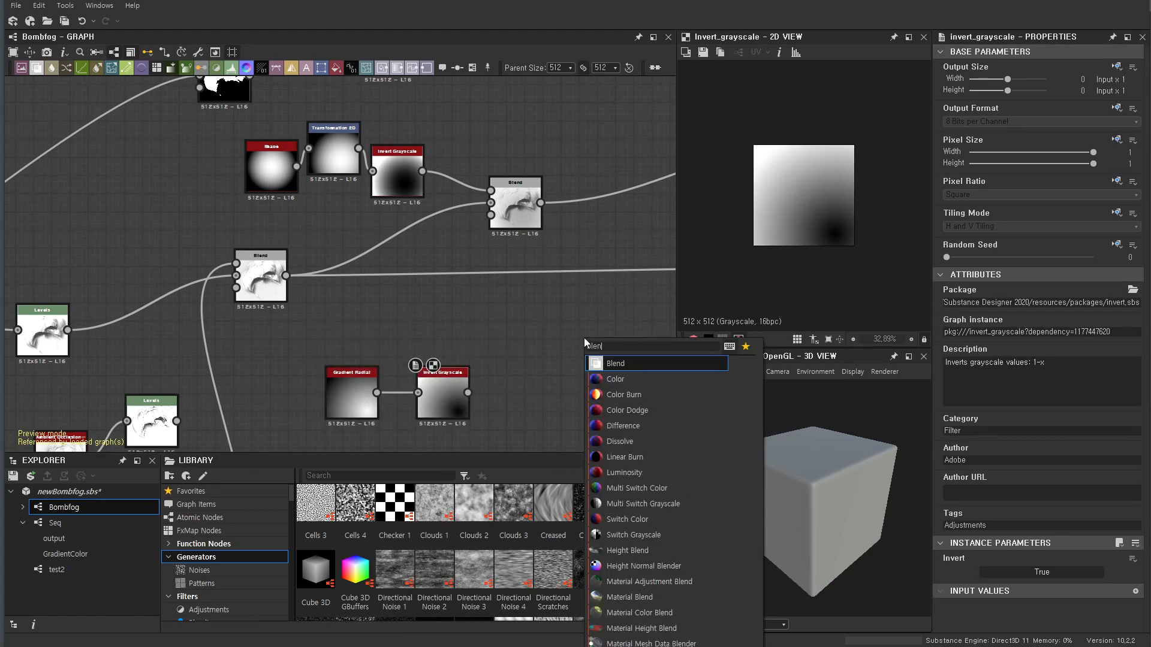
left_click(616, 364)
left_click_drag(286, 276, 545, 336)
Set the new Blend node's blending mode to Min (Darken) and its opacity to about 0.25
left_click(971, 334)
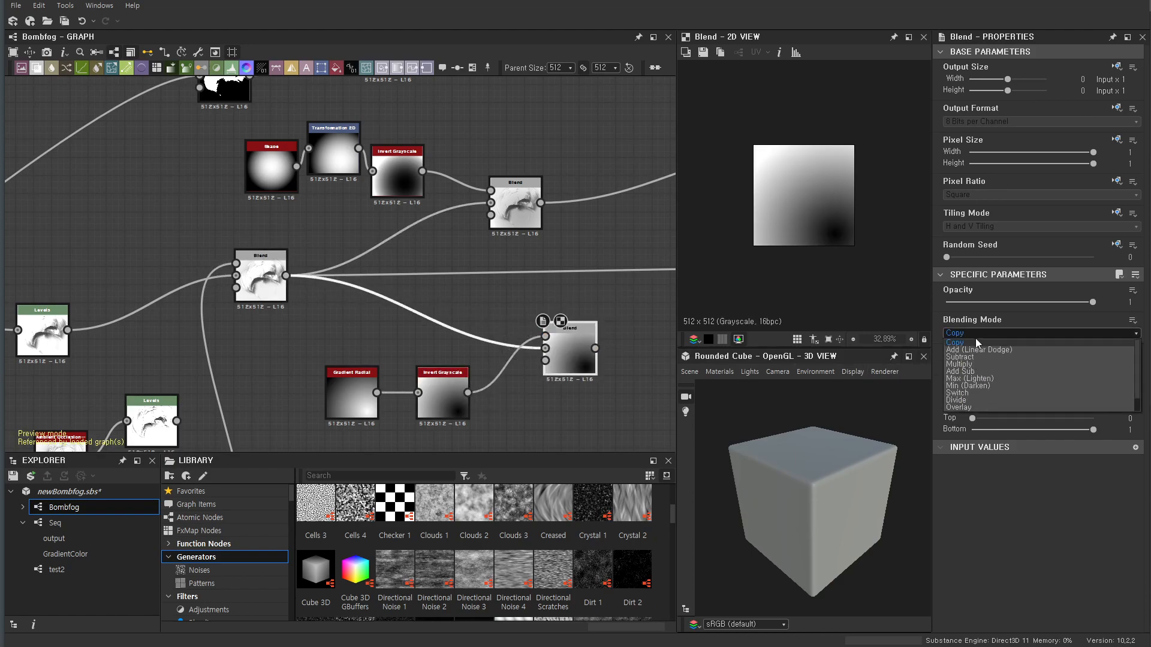
left_click(972, 385)
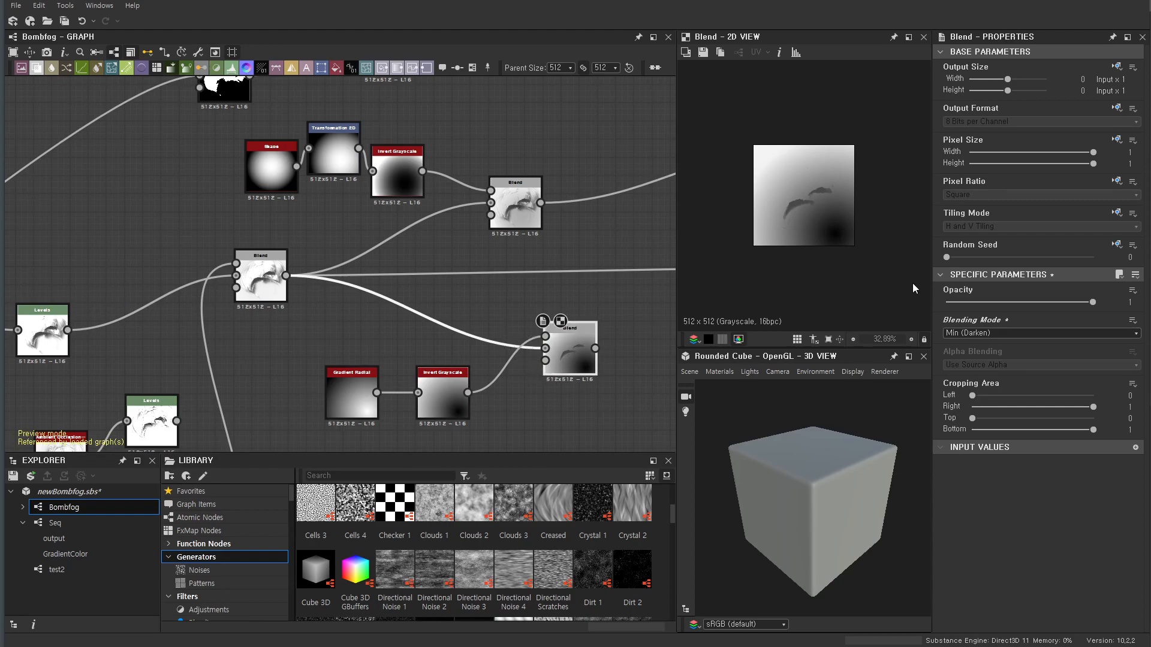
left_click_drag(998, 304, 978, 303)
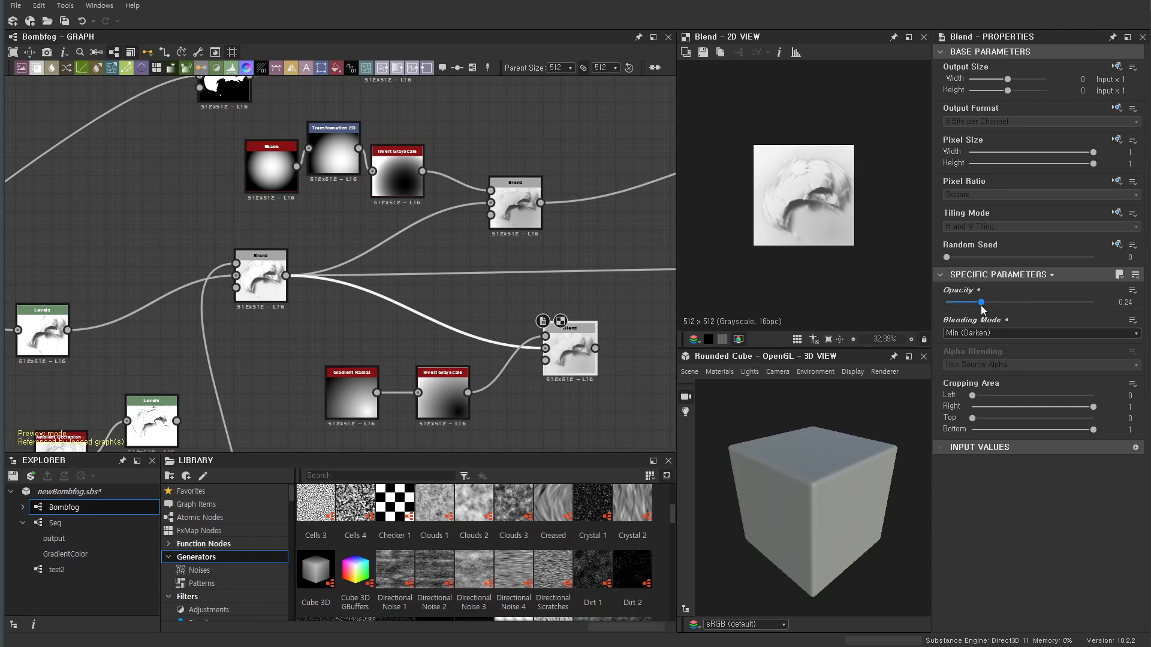
scroll(782, 210, "up", 4)
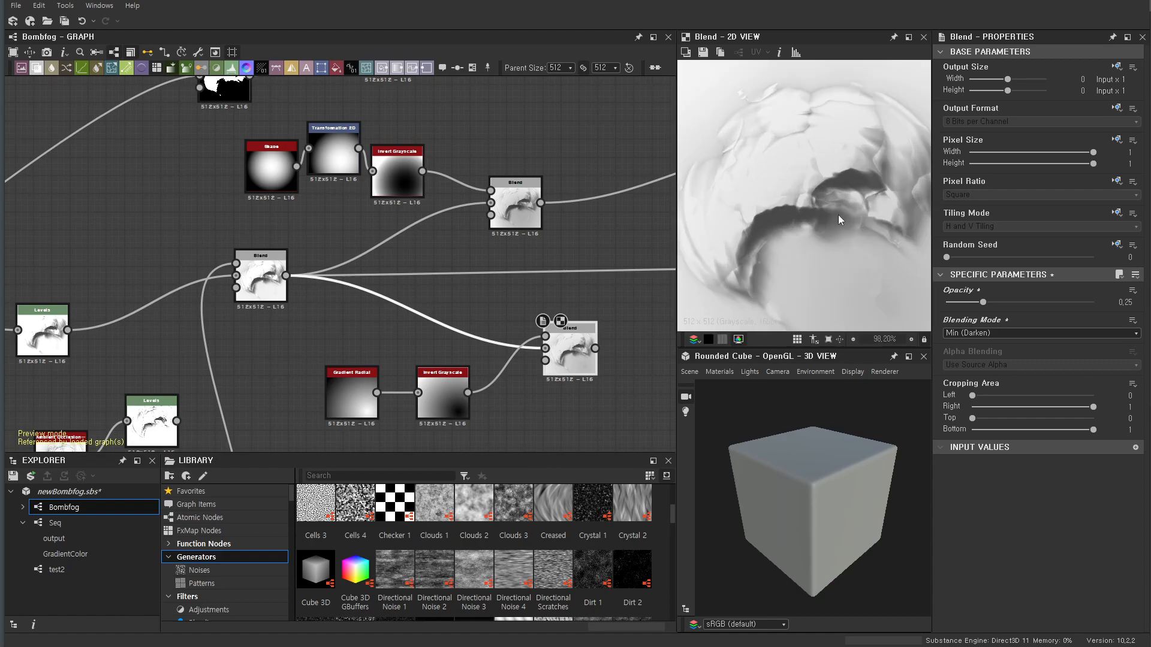
scroll(838, 215, "down", 2)
Adjust the Gradient Radial while previewing the Blend: Point 1 at about 0.66, 0.80 and Point 2 slightly inward from the upper-left corner
left_click(453, 403)
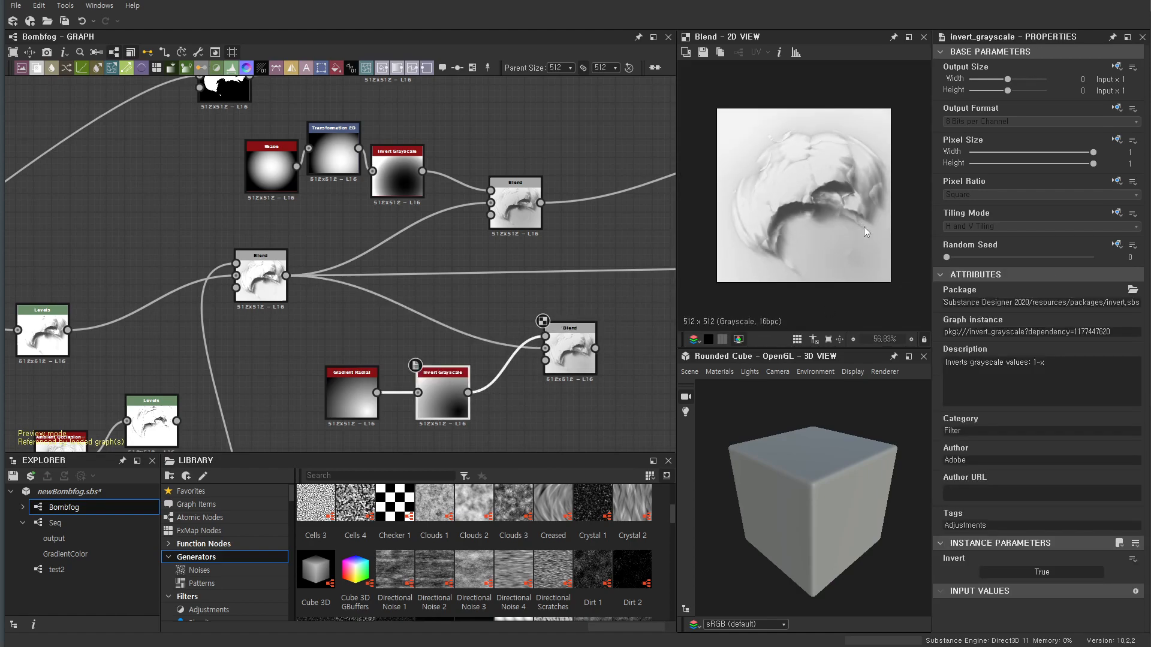
left_click(573, 349)
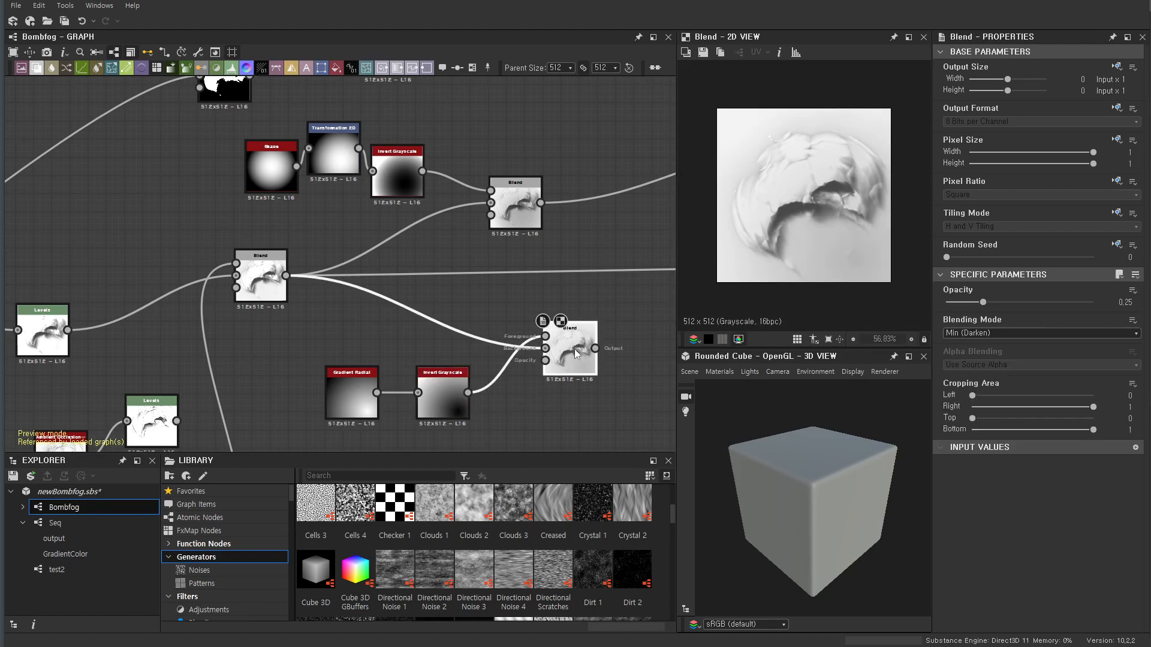
left_click(436, 405)
scroll(822, 204, "up", 3)
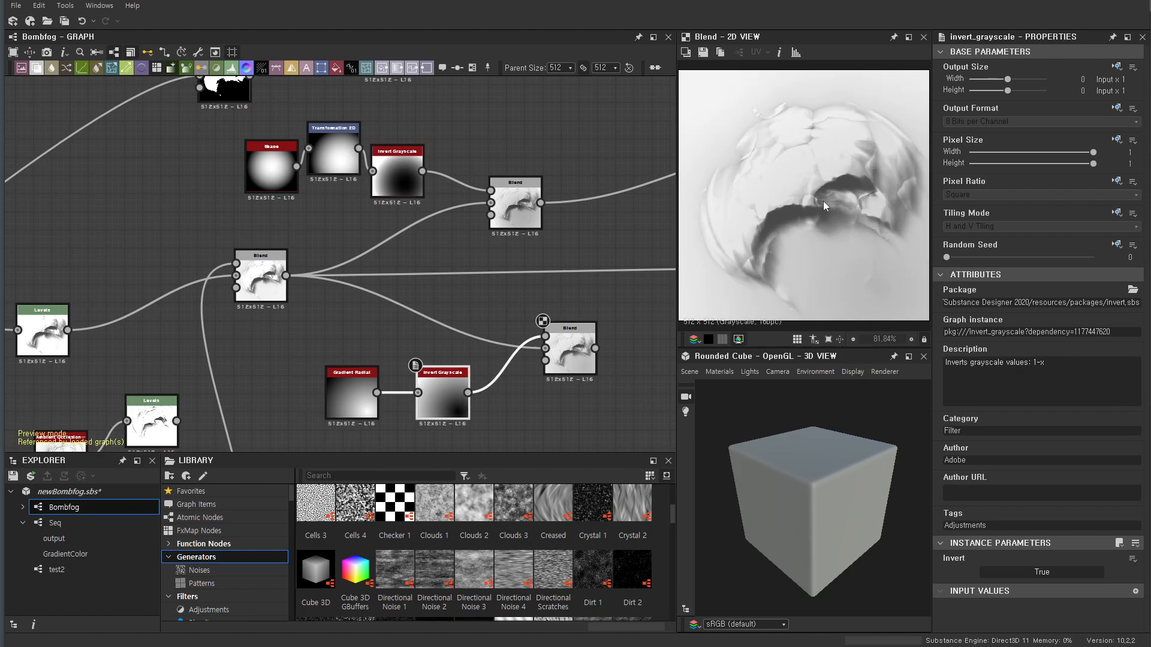
scroll(822, 200, "down", 4)
left_click(367, 408)
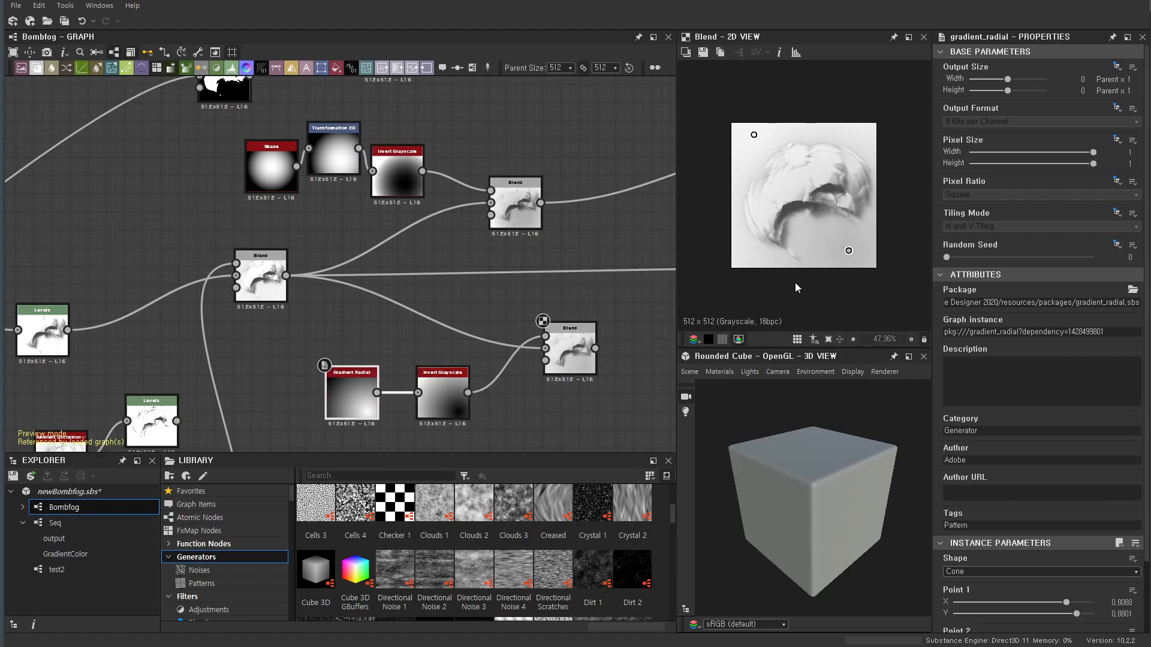
mouse_move(753, 134)
left_mouse_down()
mouse_move(771, 167)
mouse_move(750, 148)
left_mouse_up()
left_click_drag(849, 251, 817, 225)
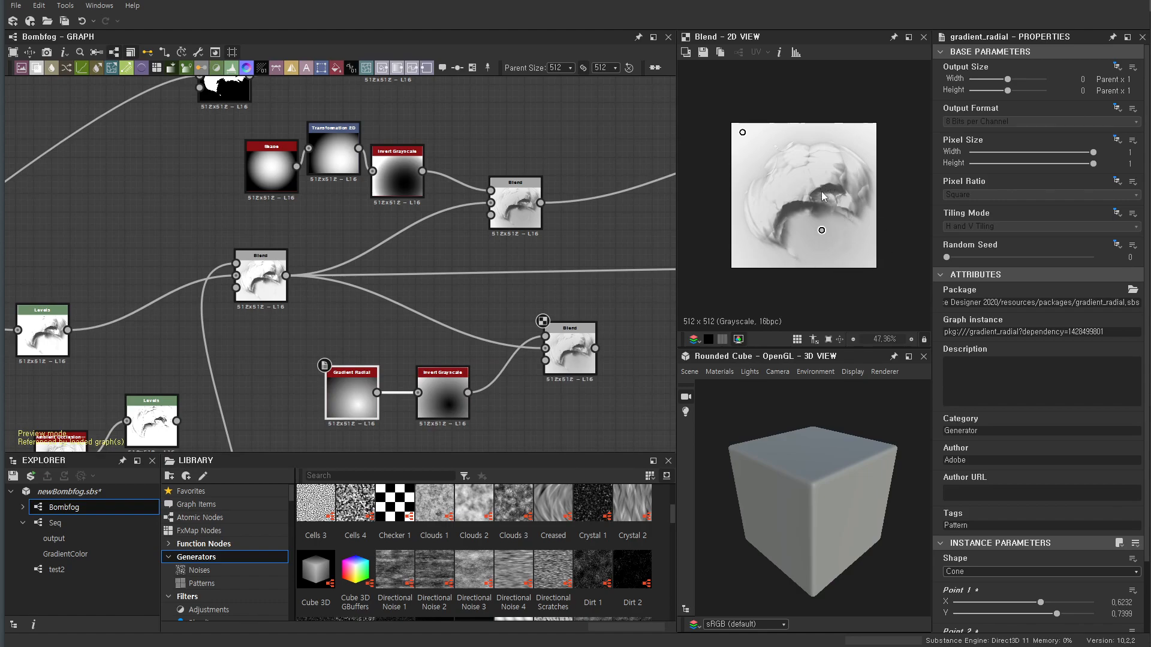
left_click_drag(824, 229, 829, 239)
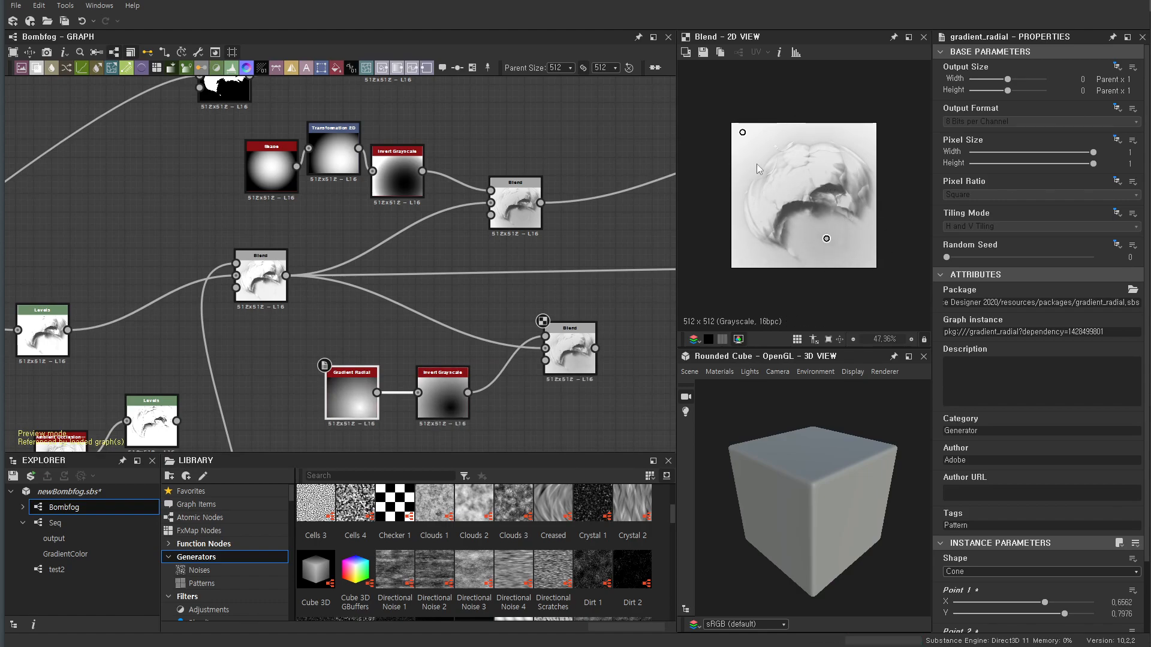
left_click_drag(743, 138, 764, 148)
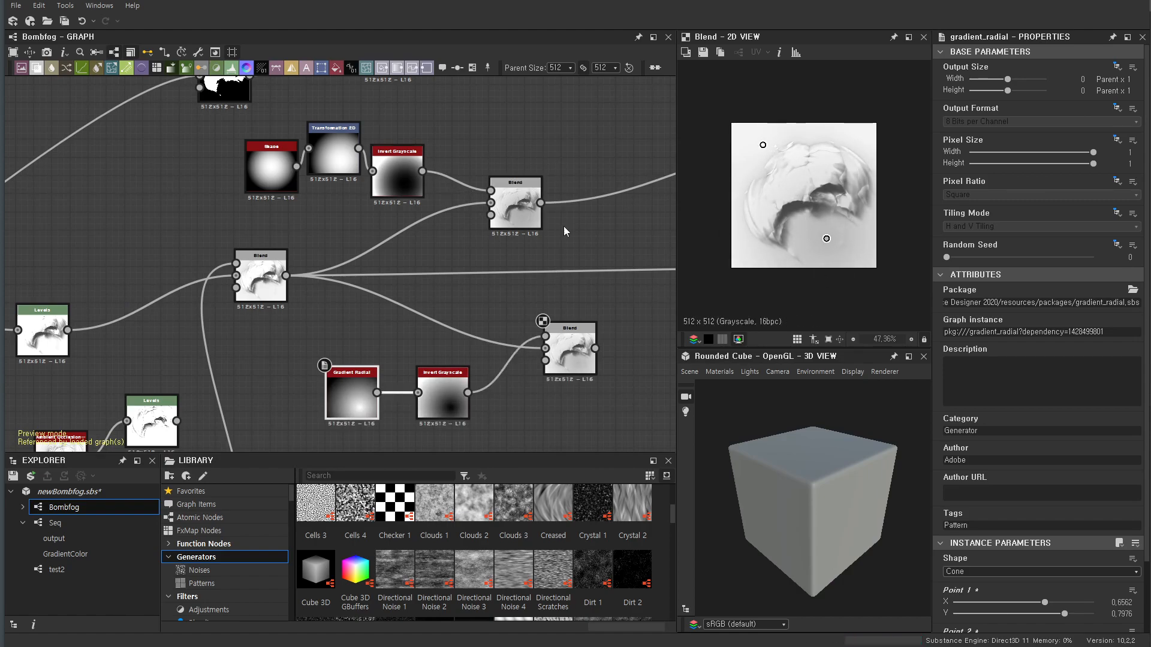
Add an Output node in the empty area above the link from the upper Blend to its output
scroll(541, 244, "down", 3)
middle_click_drag(541, 244, 461, 254)
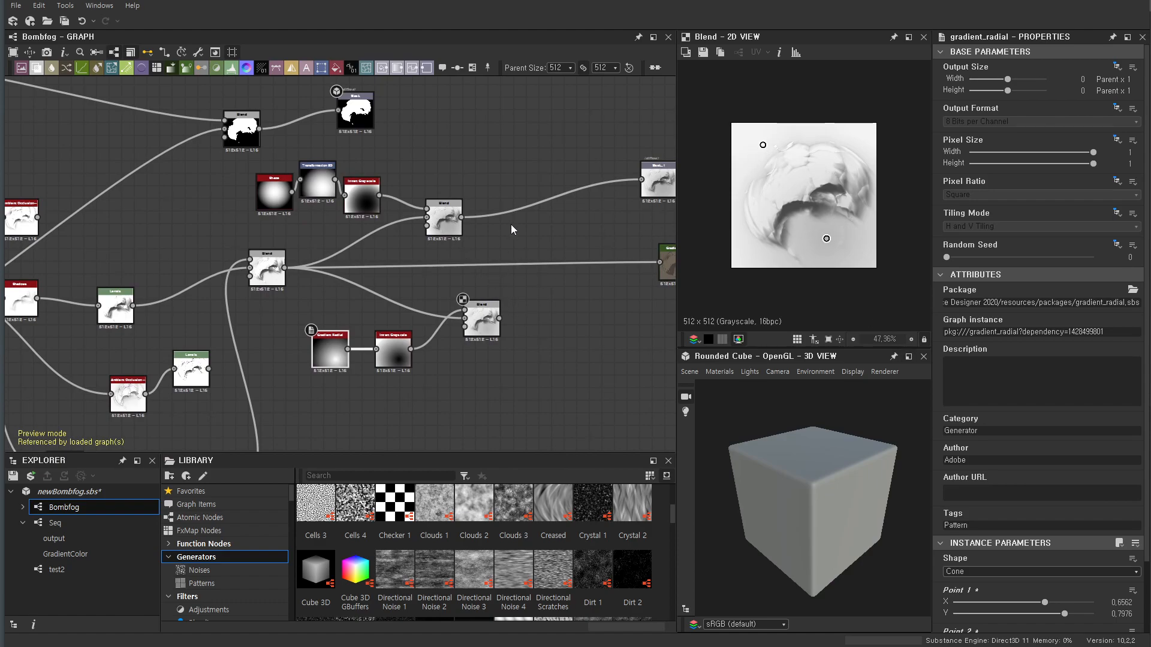
middle_click_drag(492, 235, 400, 271)
key("space")
type("out")
left_click(445, 204)
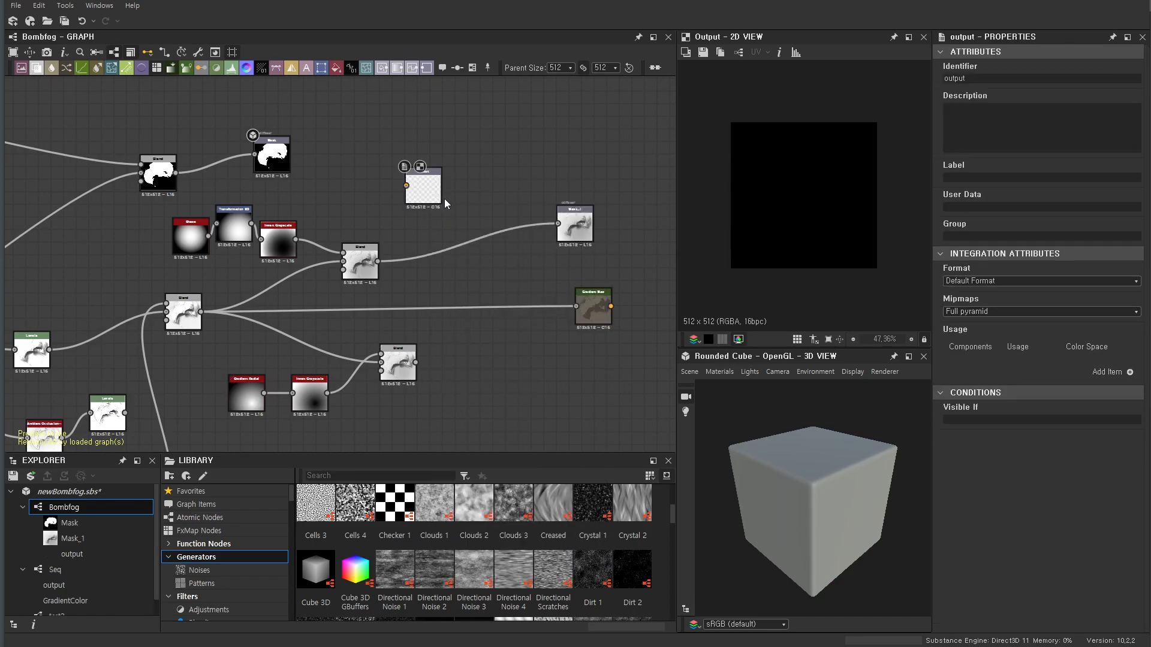
Connect the upper Blend node to the new Output node and preview it against the Mask output
left_click(359, 262)
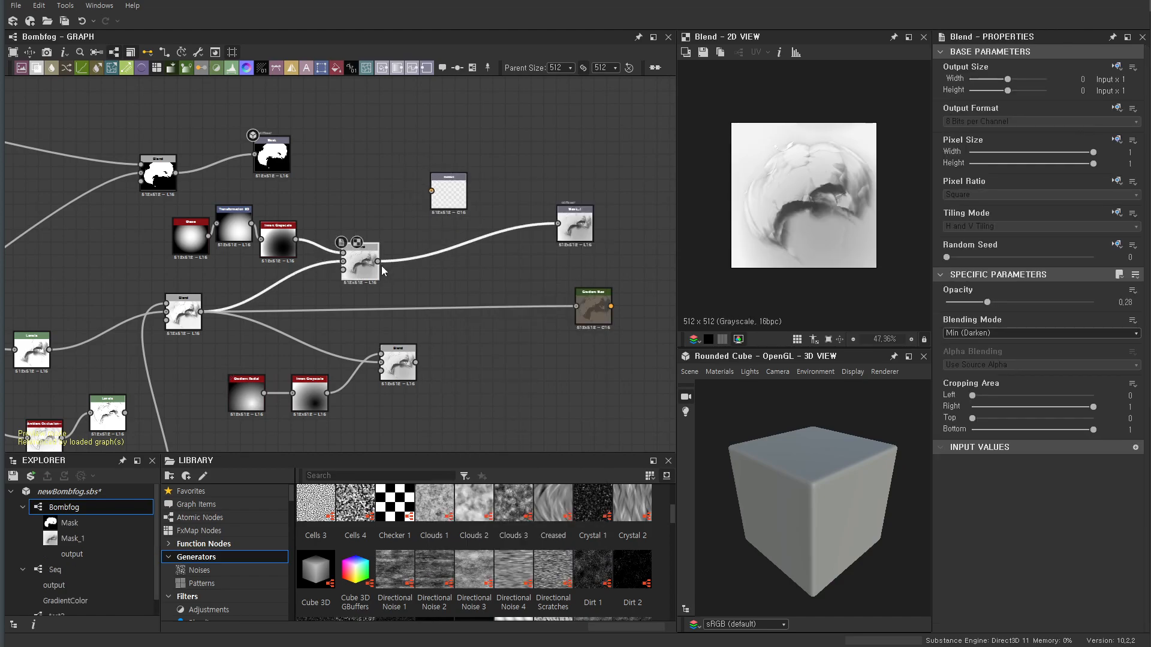
left_click(454, 197)
scroll(573, 249, "up", 5)
double_click(579, 183)
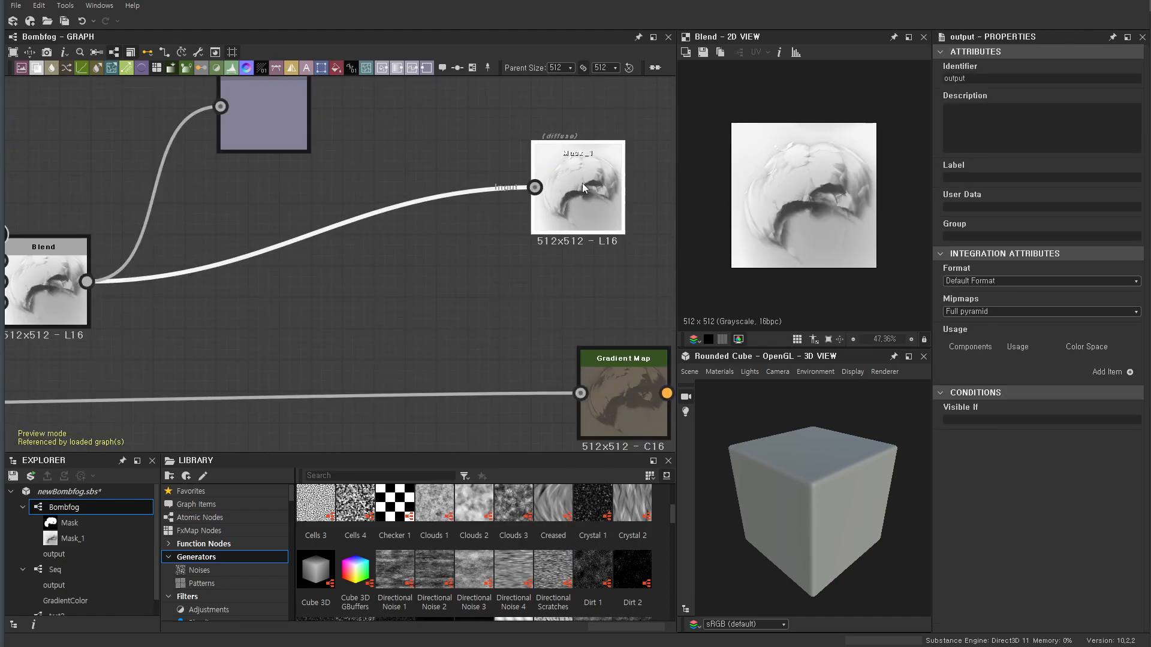
scroll(291, 237, "down", 2)
middle_click_drag(286, 232, 436, 324)
double_click(123, 179)
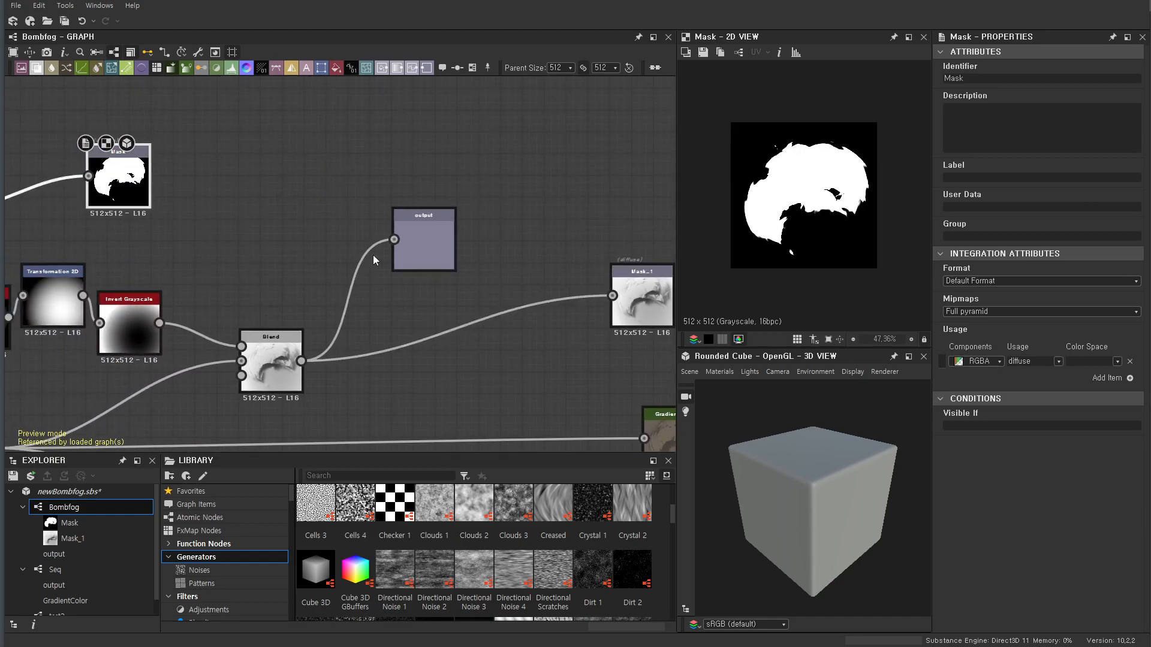
middle_click_drag(268, 237, 344, 241)
double_click(501, 249)
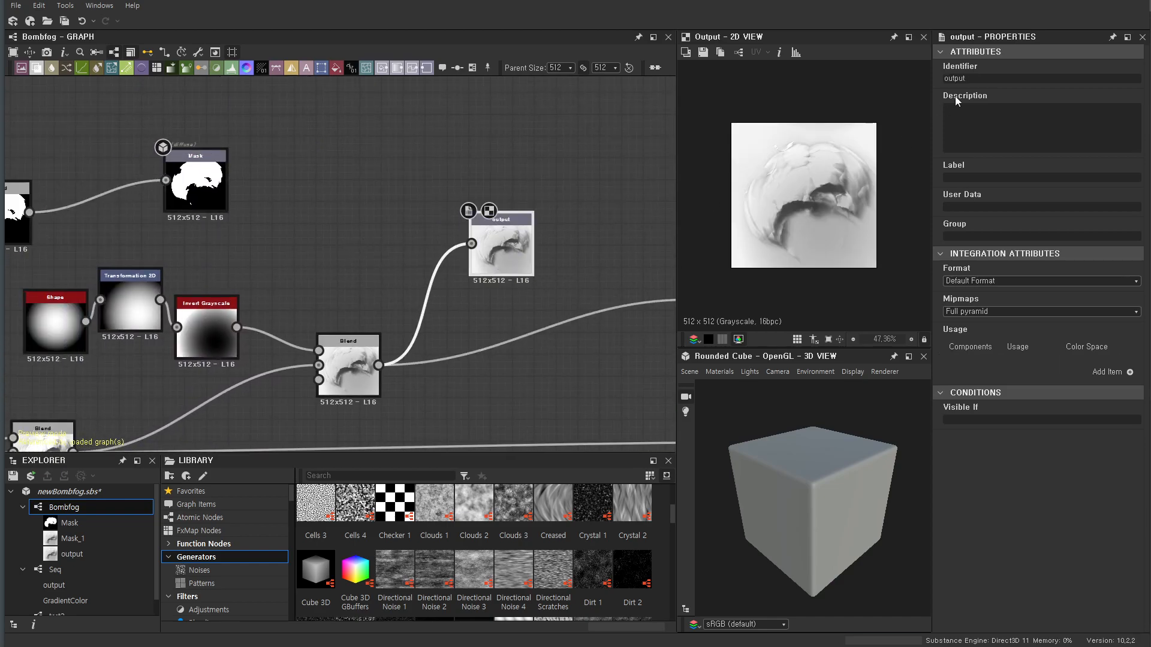
double_click(211, 189)
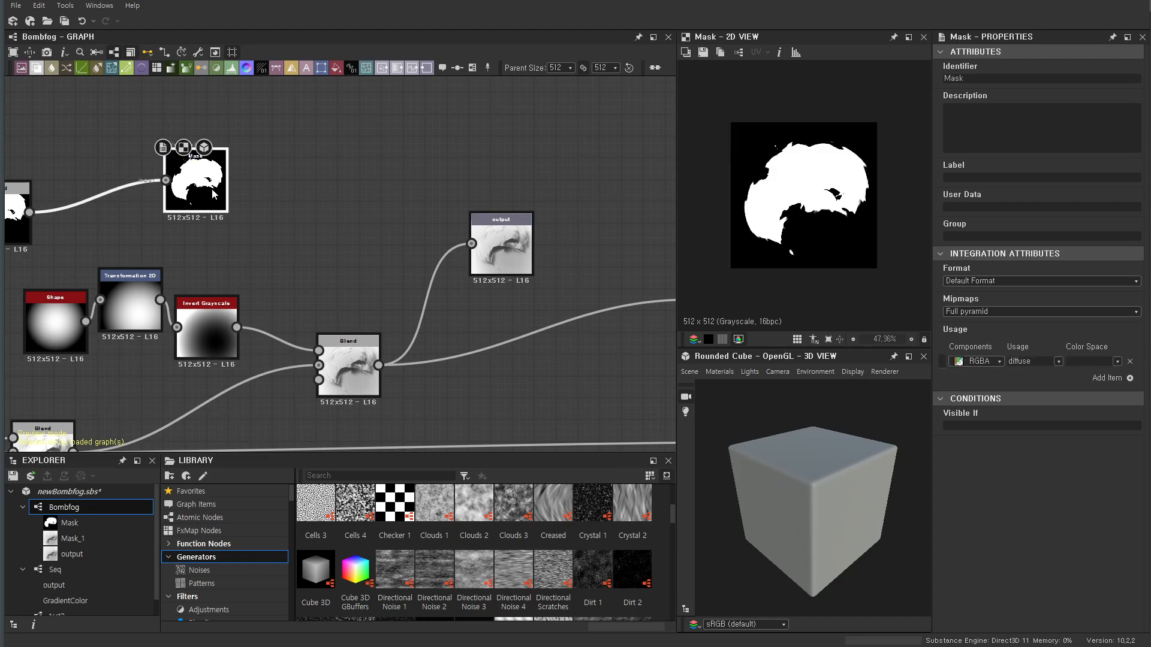
Delete the extra Output node and preview the Mask_1 output in the 2D view
left_click(517, 253)
key("Delete")
scroll(536, 287, "down", 2)
middle_click_drag(535, 287, 379, 306)
scroll(418, 311, "up", 4)
double_click(601, 290)
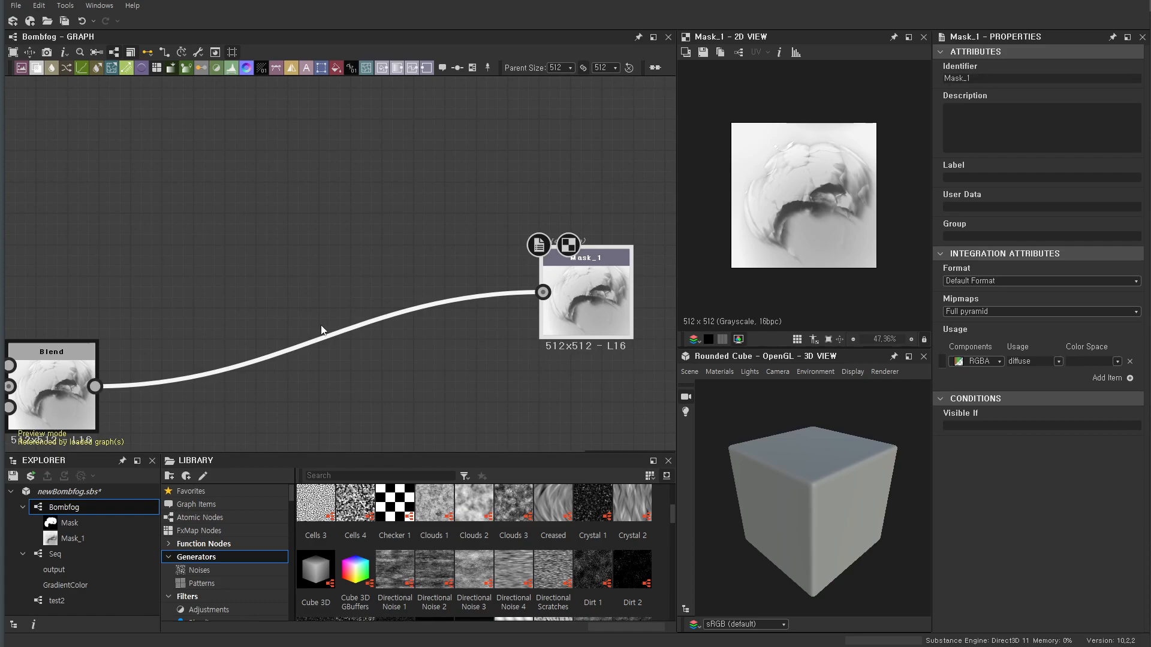
scroll(250, 371, "down", 3)
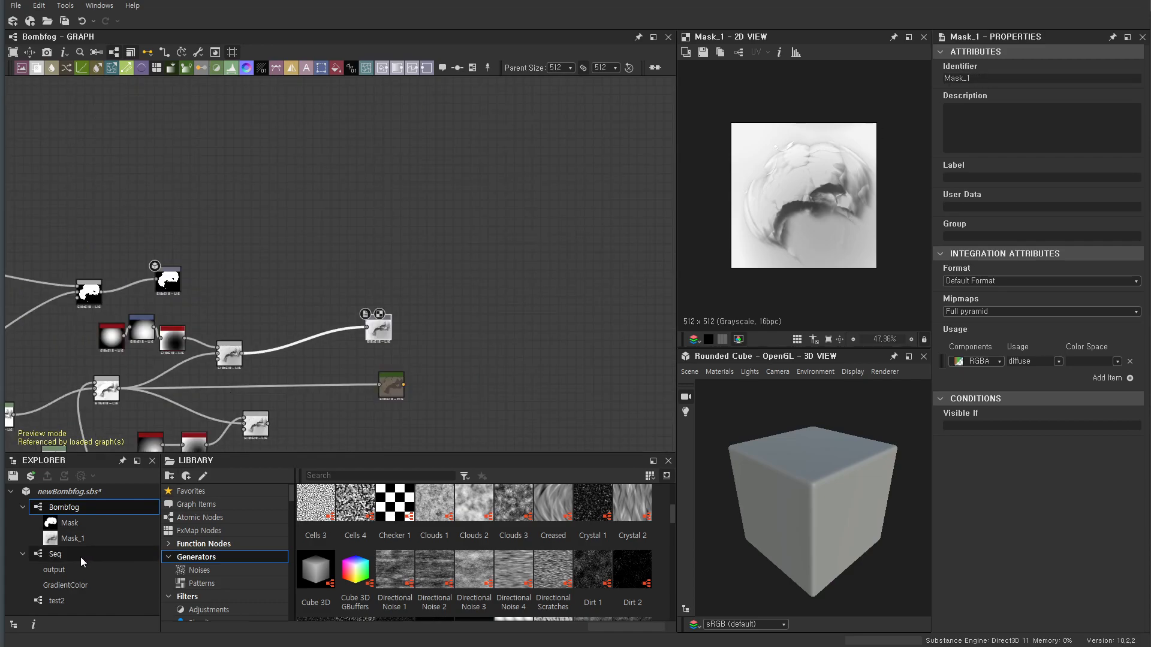
Check the Bombfog graph's Mask and Mask_1 outputs in the package and open the Seq graph
left_click(34, 522)
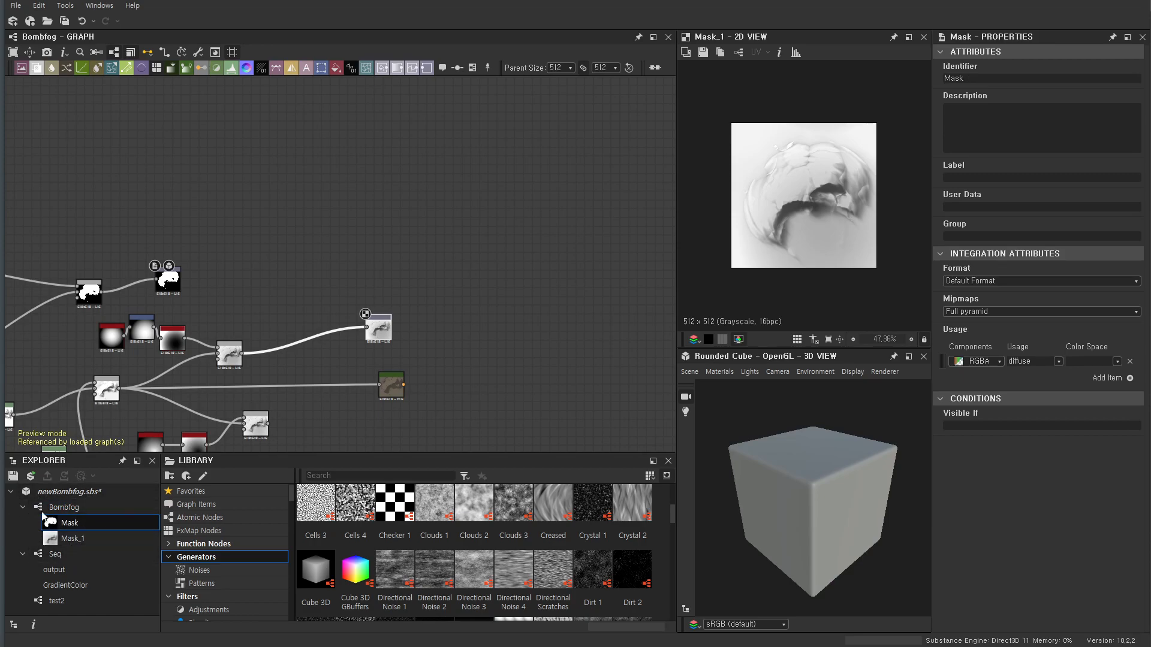
left_click(64, 508)
left_click(71, 535)
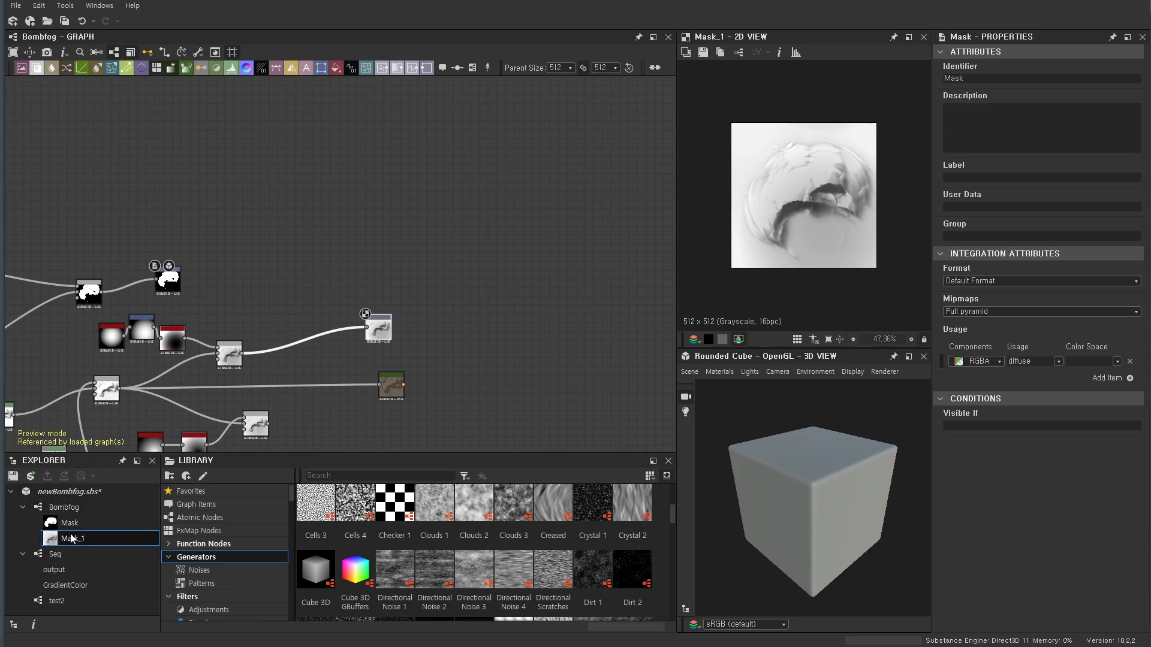
left_click(75, 522)
left_click(64, 538)
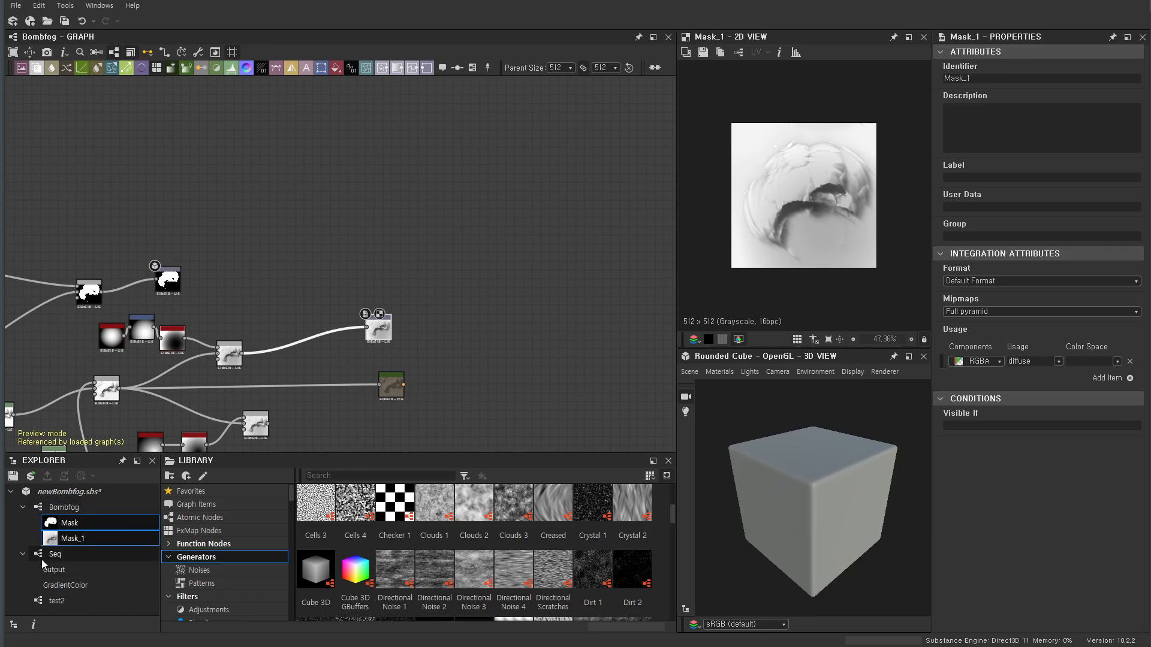
left_click(63, 554)
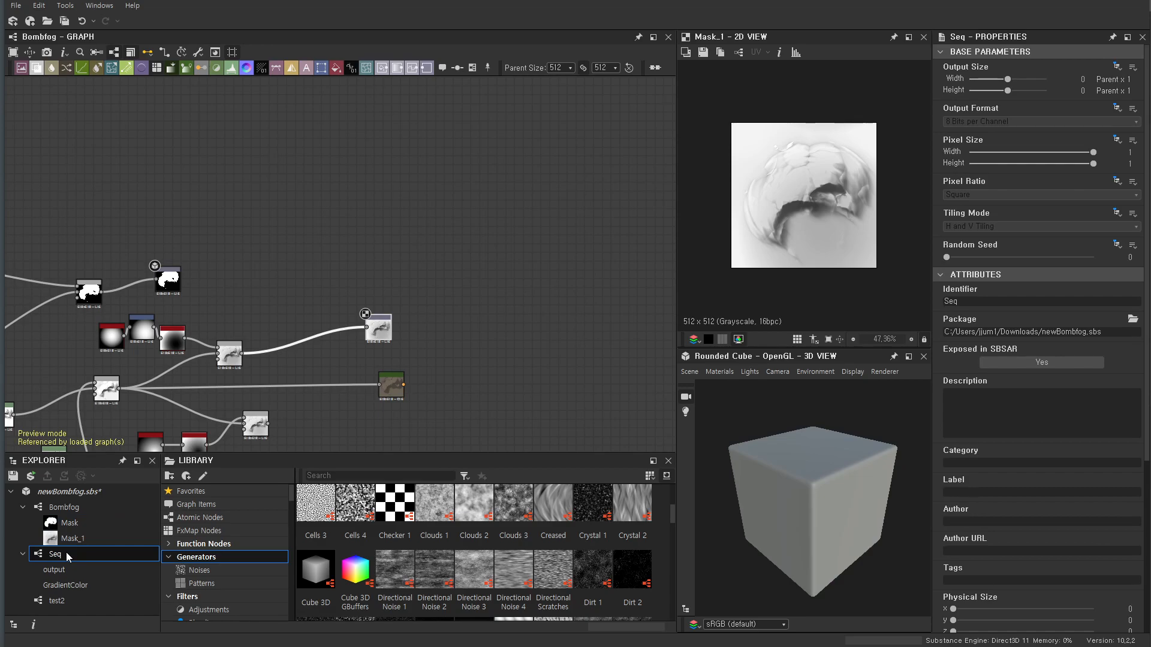
double_click(55, 554)
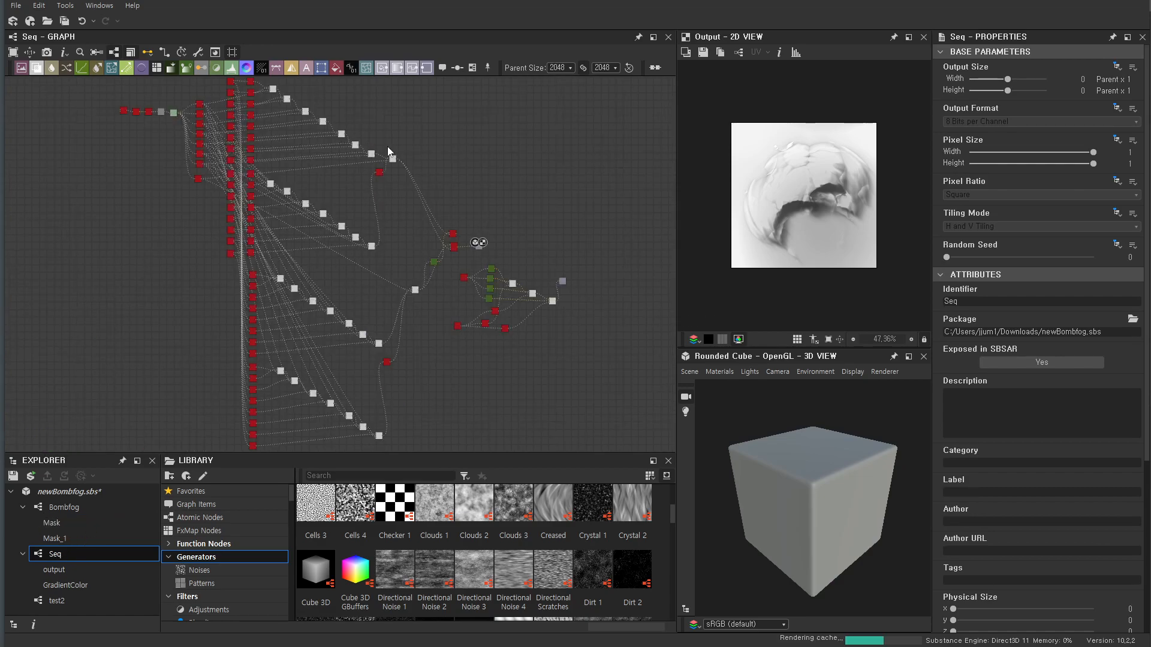
Preview a Safe Transform node and the final Blend of the upper mask chain in the Seq graph
scroll(383, 168, "up", 3)
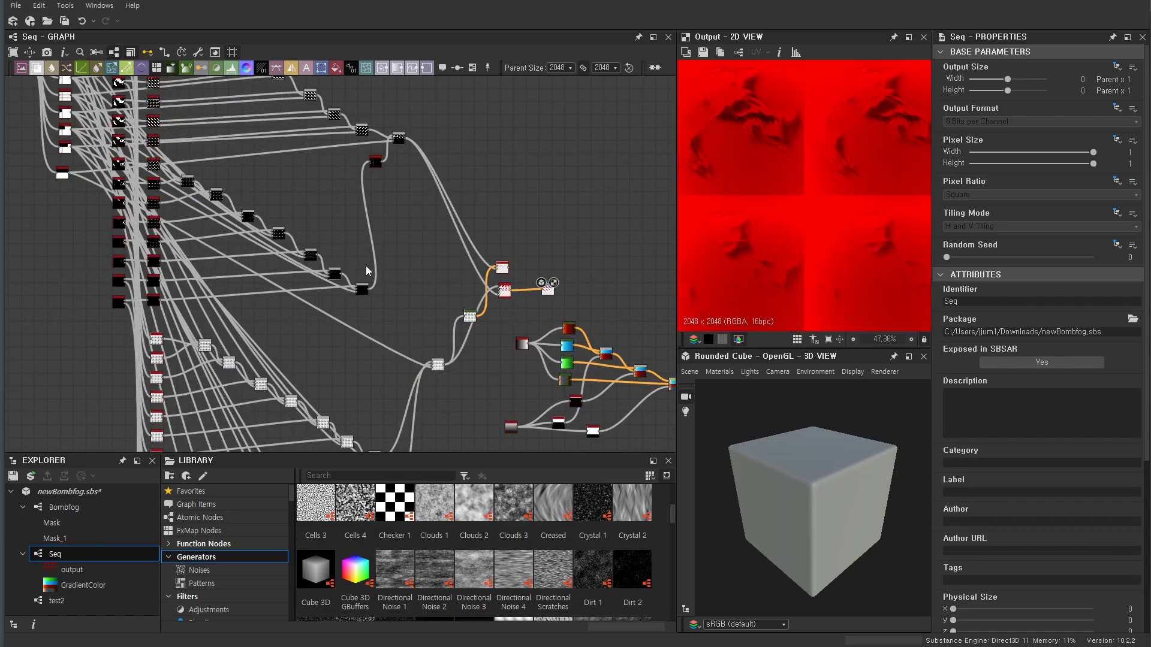
scroll(384, 176, "up", 5)
scroll(467, 267, "down", 5)
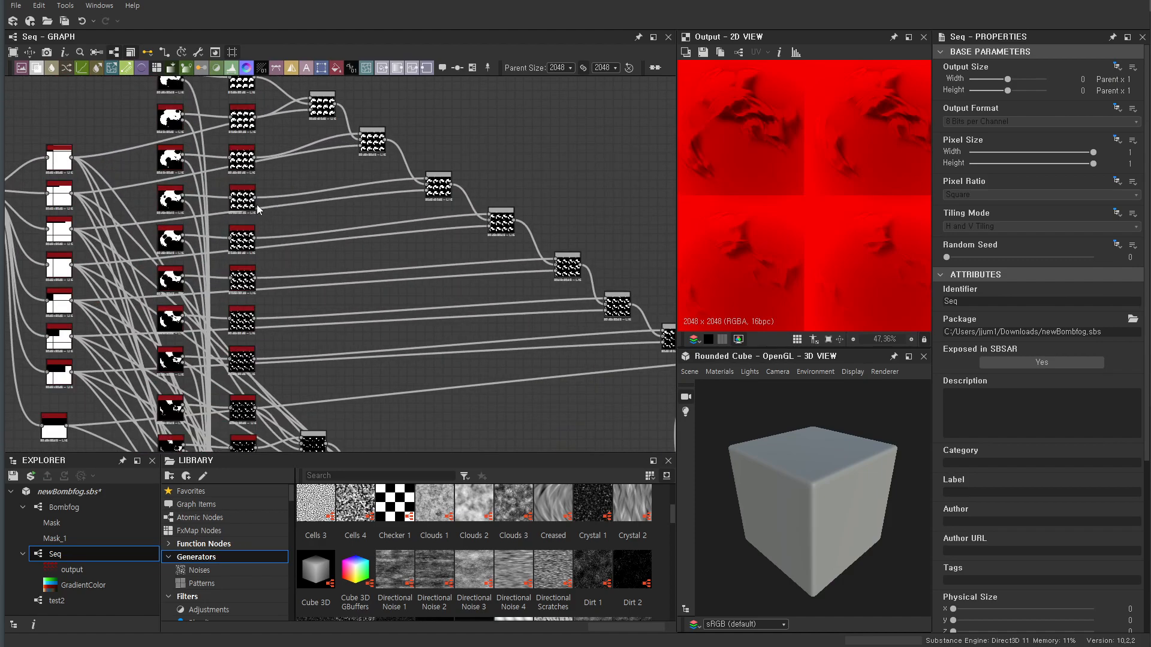
double_click(245, 196)
middle_click_drag(449, 333, 288, 205)
scroll(289, 205, "down", 2)
scroll(436, 255, "up", 2)
left_click(538, 205)
double_click(538, 206)
scroll(711, 251, "down", 6)
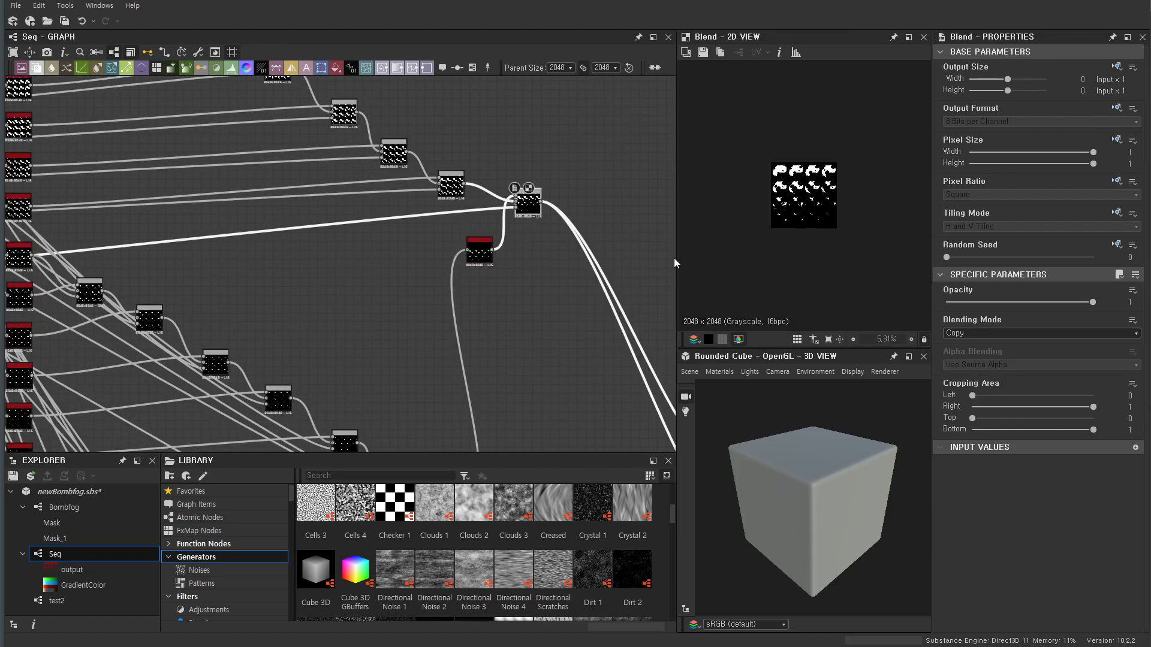
Select the upper Bombfog instances with their Safe Transform nodes to trace their links, and clear the selection
scroll(229, 324, "down", 3)
middle_click_drag(141, 246, 203, 223)
scroll(203, 222, "up", 3)
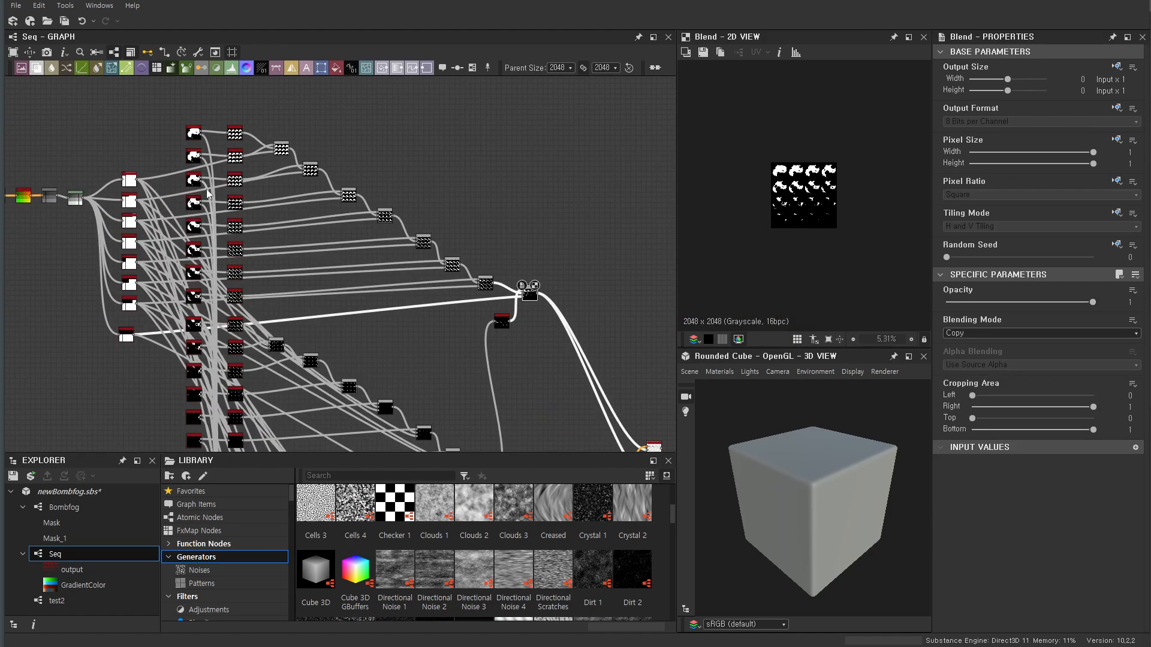
left_click_drag(172, 107, 252, 323)
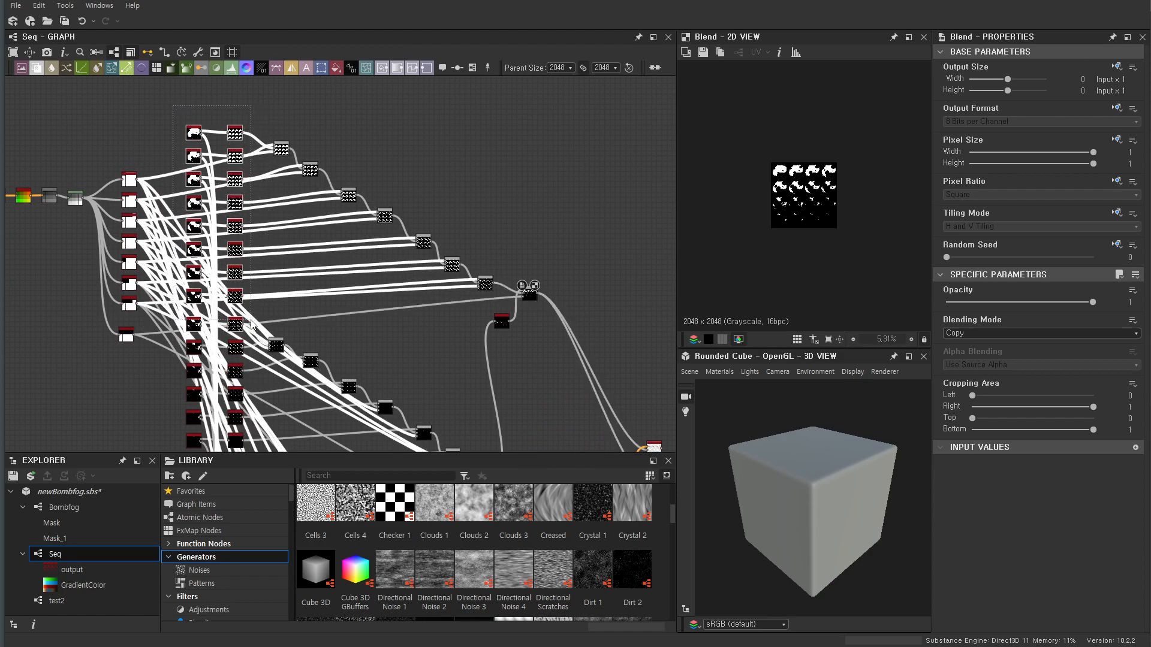
middle_click_drag(341, 352, 337, 312)
left_click(411, 333)
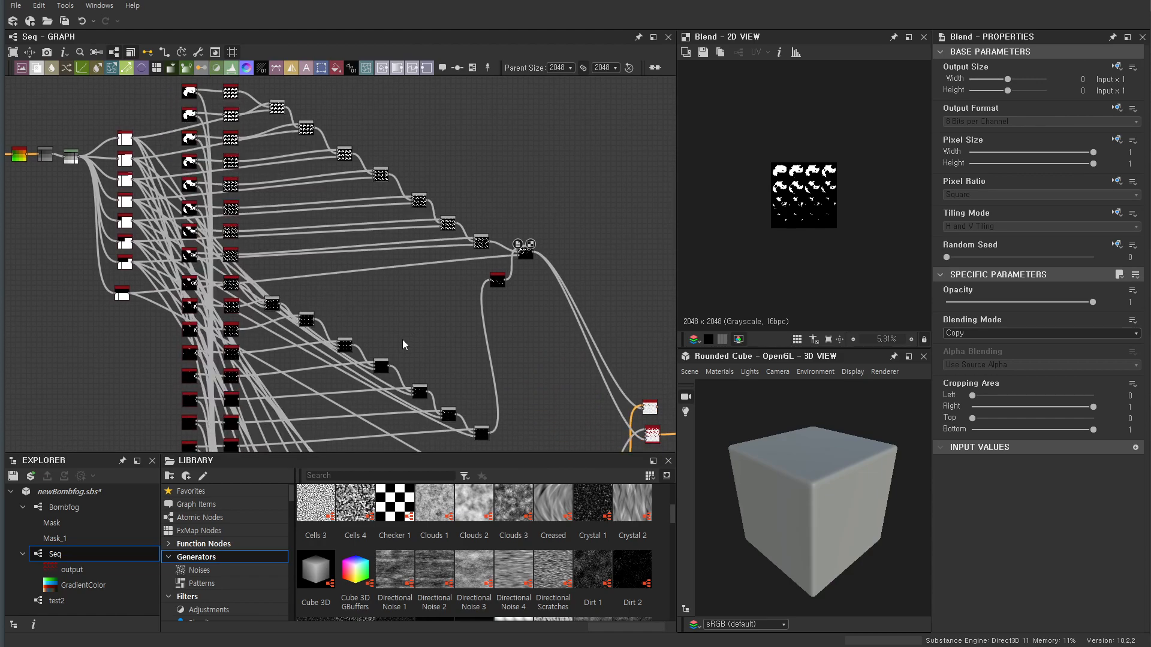
Preview the last Blend of the lower mask chain and the second-to-last Blend of the upper mask chain
middle_click_drag(401, 339, 381, 187)
scroll(405, 258, "up", 4)
left_click(513, 313)
double_click(513, 313)
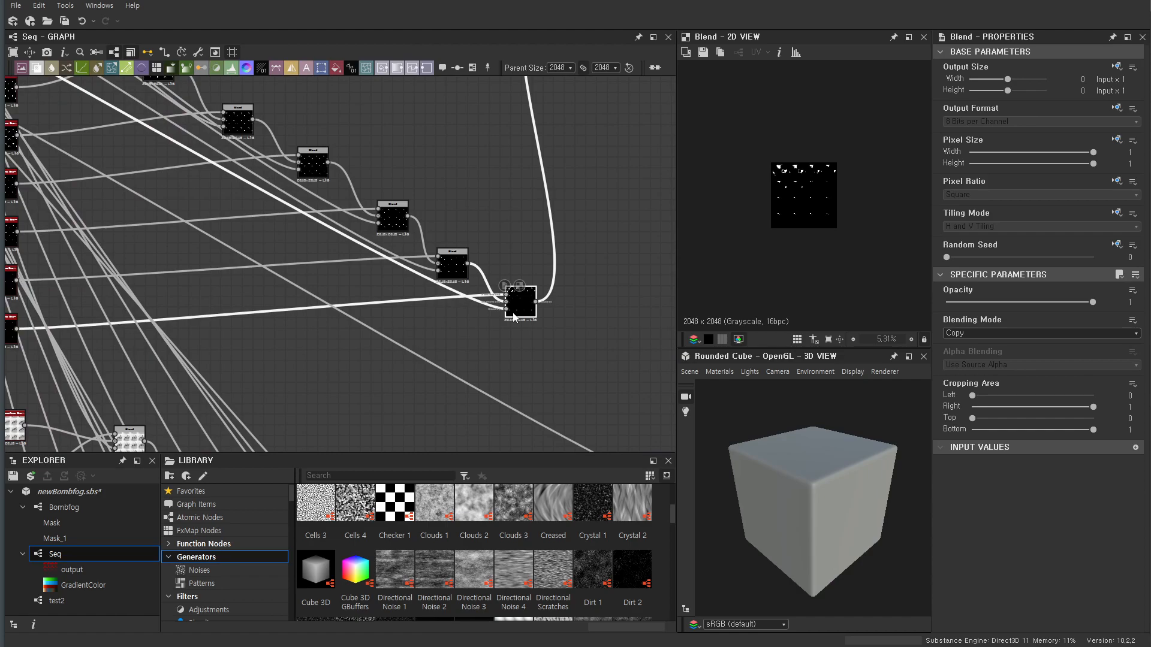
scroll(513, 312, "down", 2)
scroll(884, 131, "up", 6)
middle_click_drag(536, 195, 488, 386)
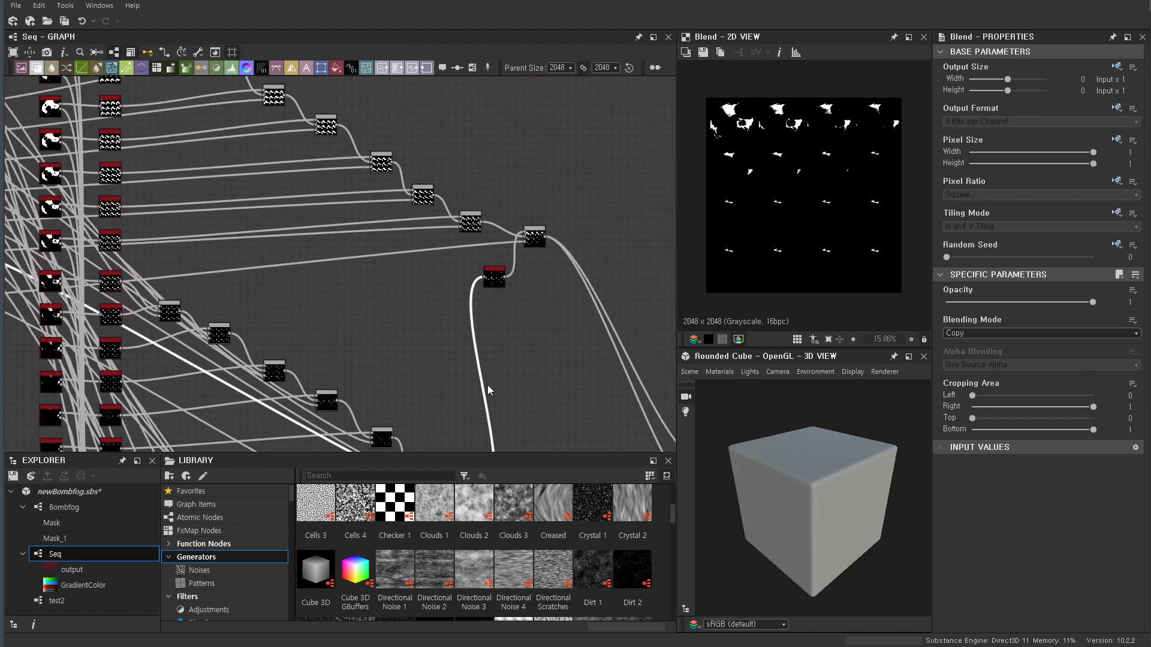
scroll(461, 229, "up", 3)
double_click(475, 231)
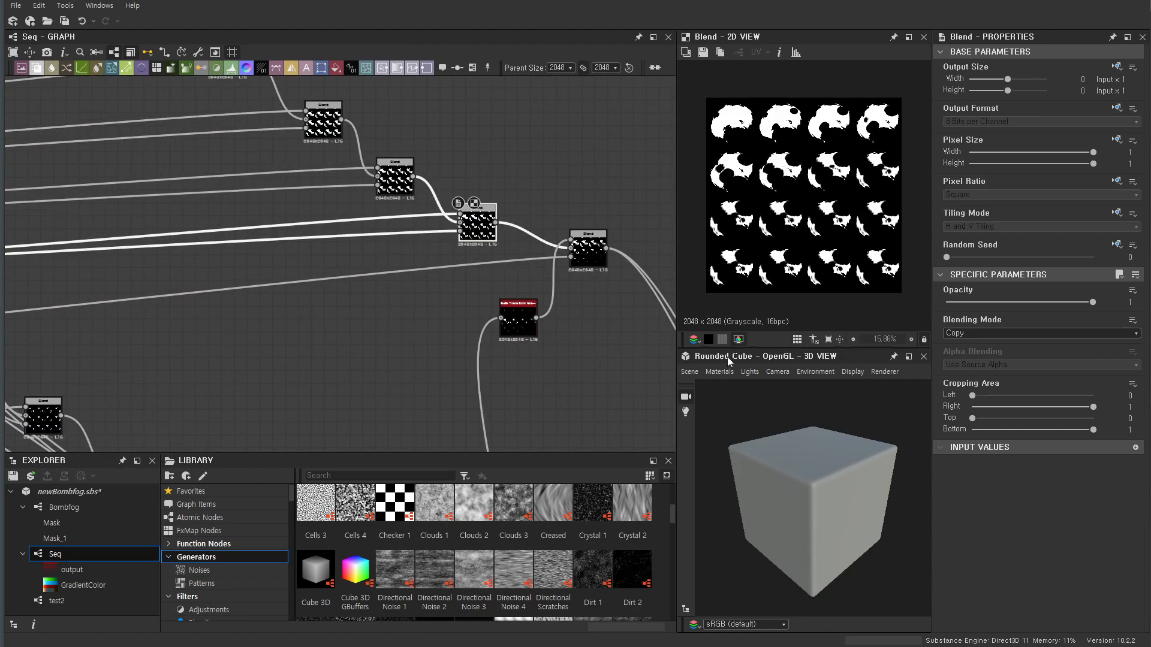
Examine how the Safe Transform node offsets the lower mask frames and how the final Blend combines them with the upper chain
scroll(502, 122, "down", 3)
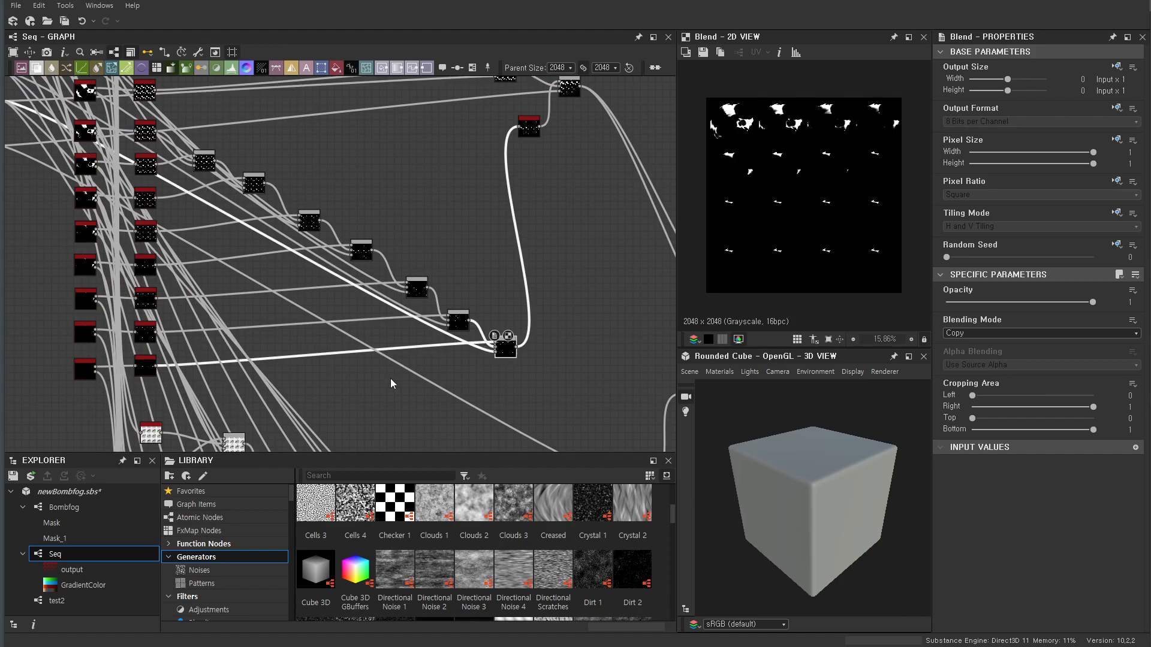
scroll(426, 326, "up", 3)
scroll(465, 234, "up", 3)
double_click(466, 233)
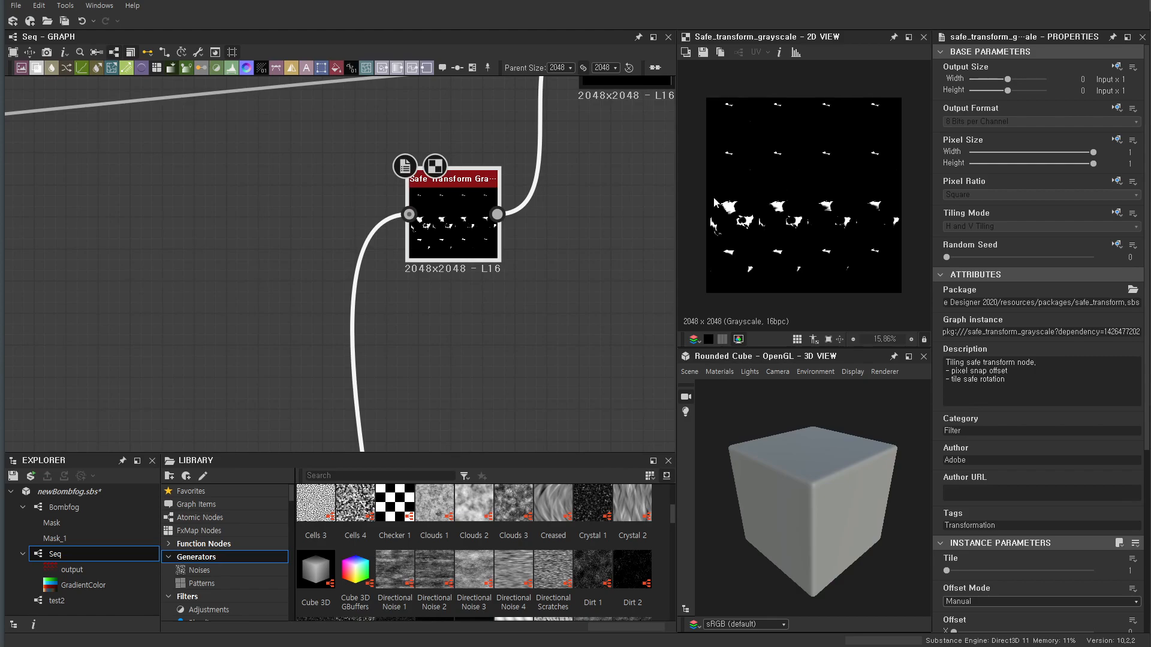
middle_click_drag(523, 238, 426, 391)
double_click(537, 219)
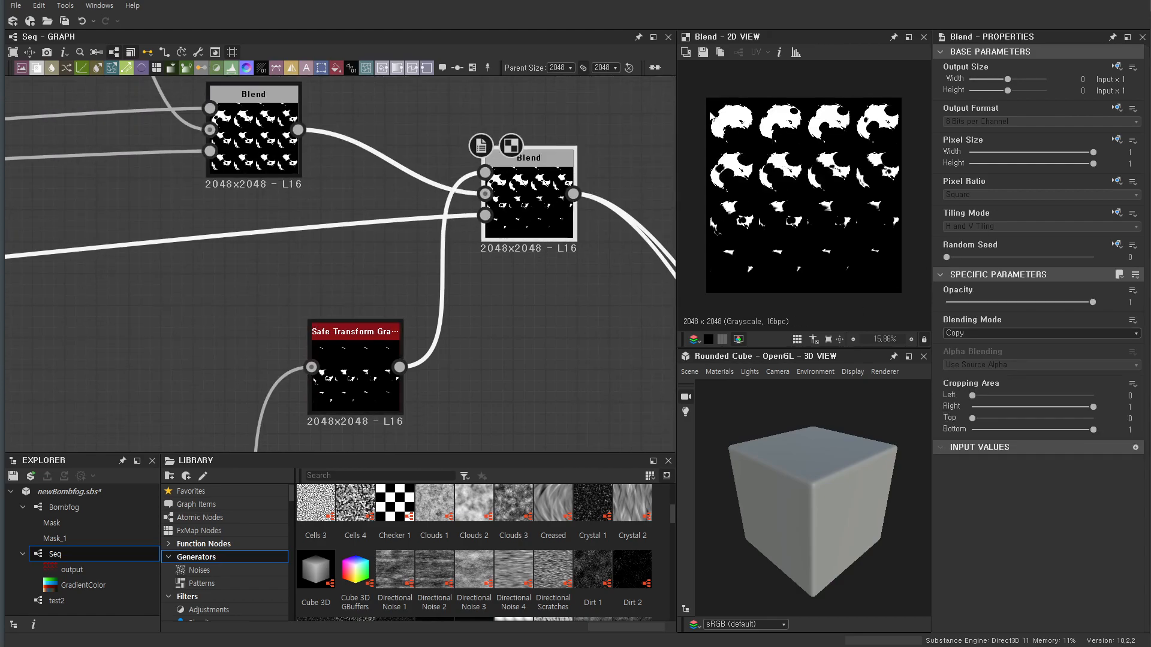
Preview the last Blend of the upper smoke shading chain and the Safe Transform node below it
scroll(440, 342, "down", 5)
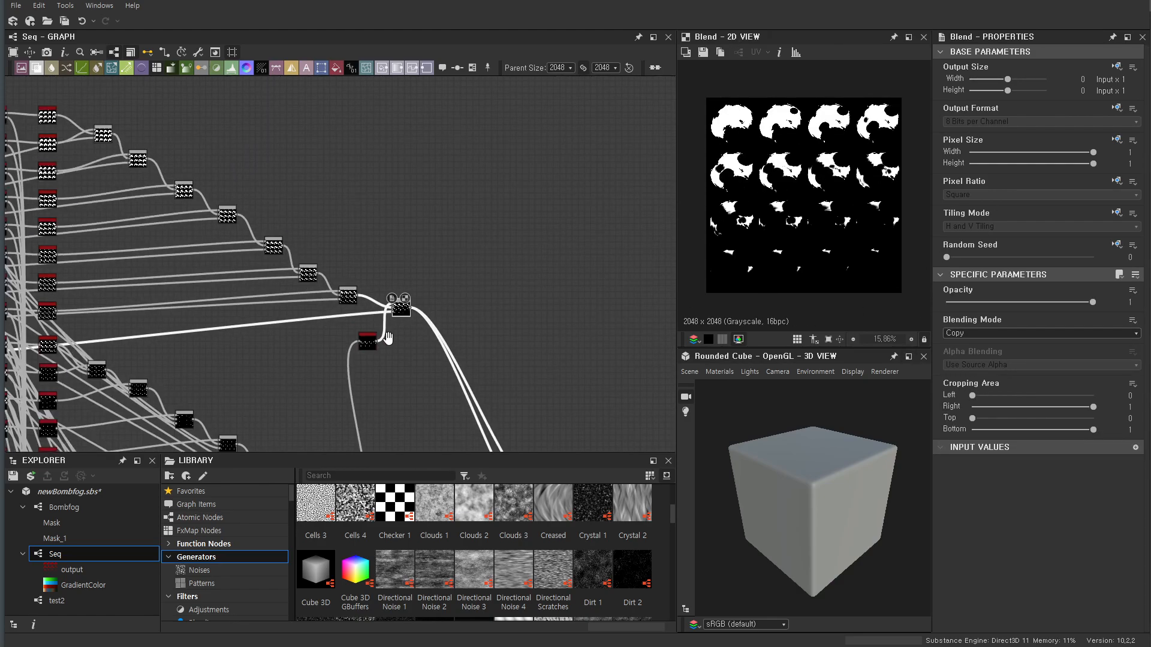
scroll(566, 315, "down", 1)
middle_click_drag(565, 313, 490, 225)
middle_click_drag(360, 90, 363, 158)
scroll(307, 306, "down", 3)
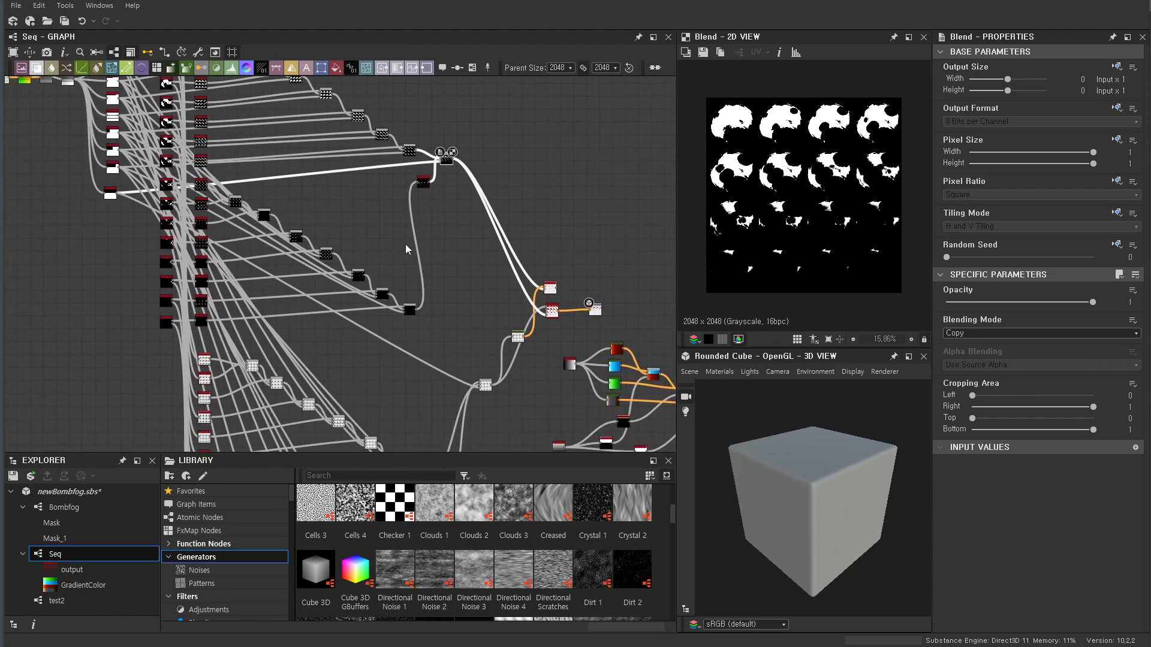
middle_click_drag(288, 265, 296, 333)
middle_click_drag(373, 397, 357, 157)
scroll(344, 282, "down", 1)
middle_click_drag(344, 286, 349, 234)
scroll(393, 266, "up", 5)
left_click(436, 222)
double_click(436, 222)
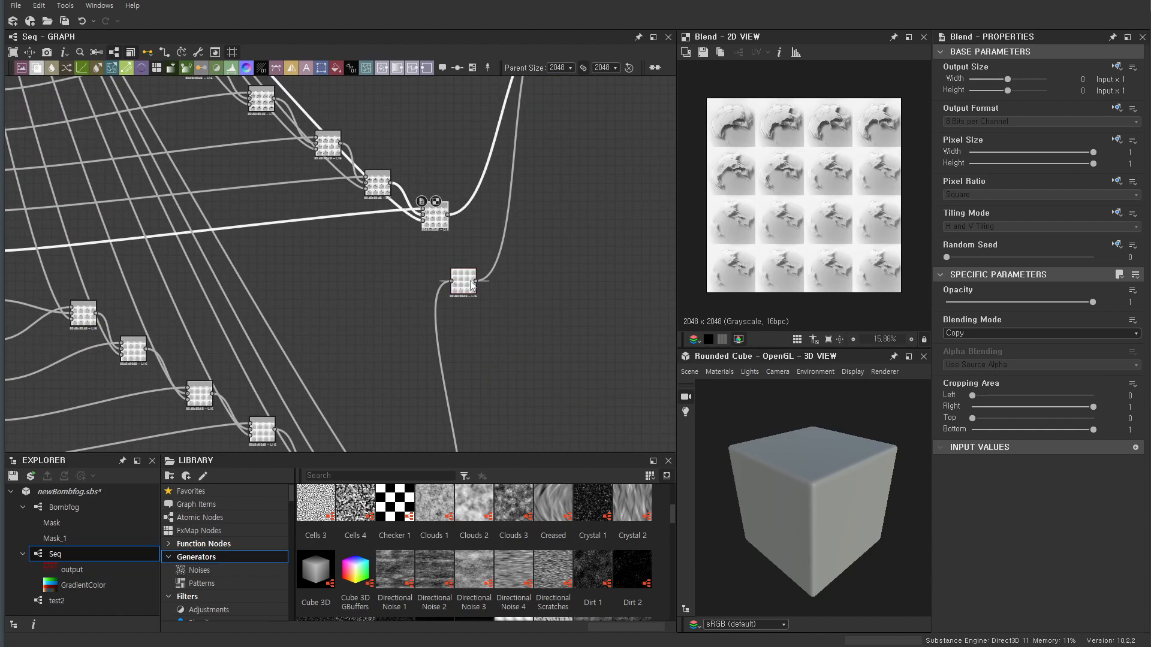
double_click(463, 282)
Add a new Bombfog graph instance to the Seq graph in the empty area beside the existing Bombfog nodes
scroll(285, 276, "down", 3)
middle_click_drag(284, 276, 506, 354)
middle_click_drag(346, 193, 373, 324)
scroll(372, 325, "up", 4)
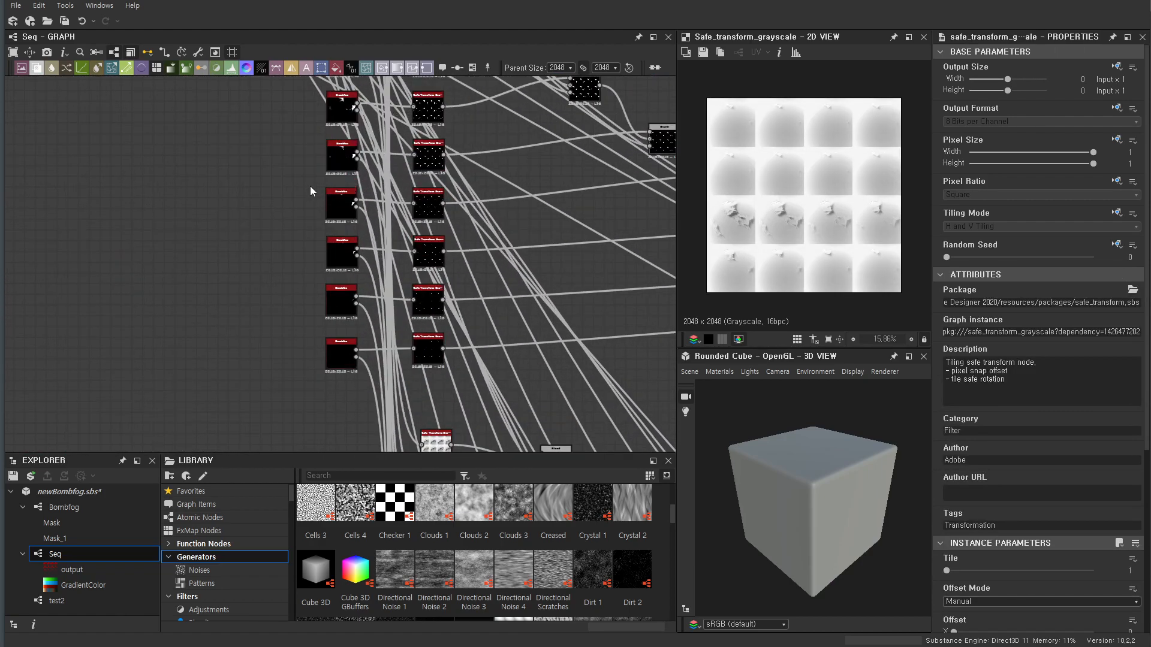
scroll(388, 245, "down", 2)
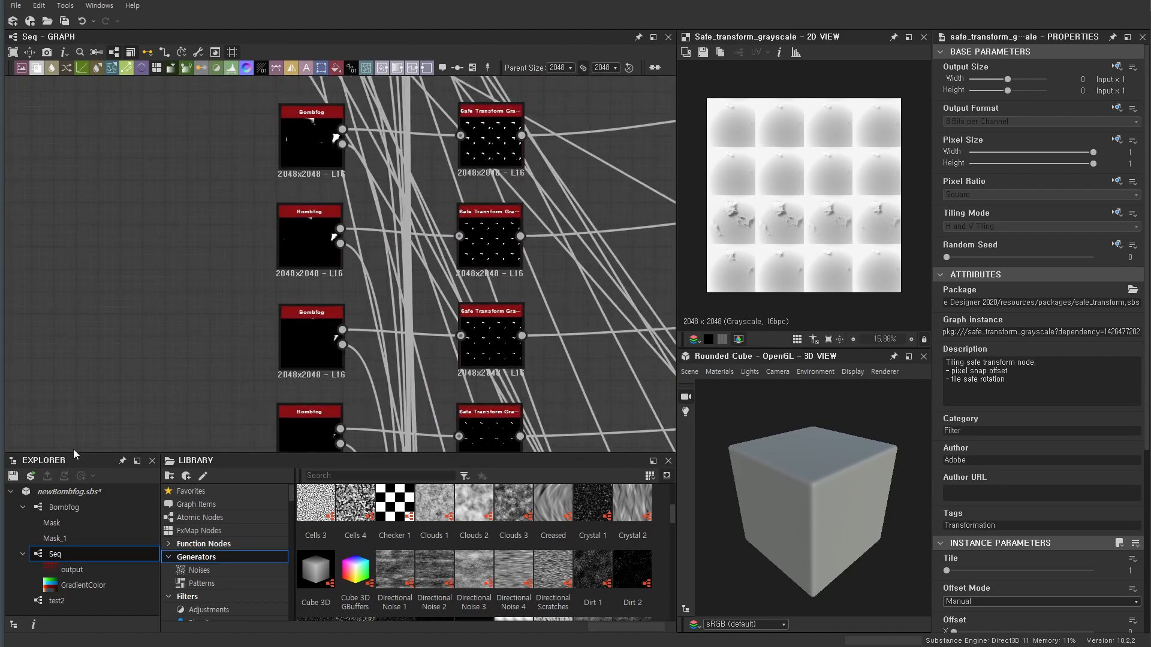
left_click_drag(65, 507, 184, 162)
scroll(142, 193, "up", 6)
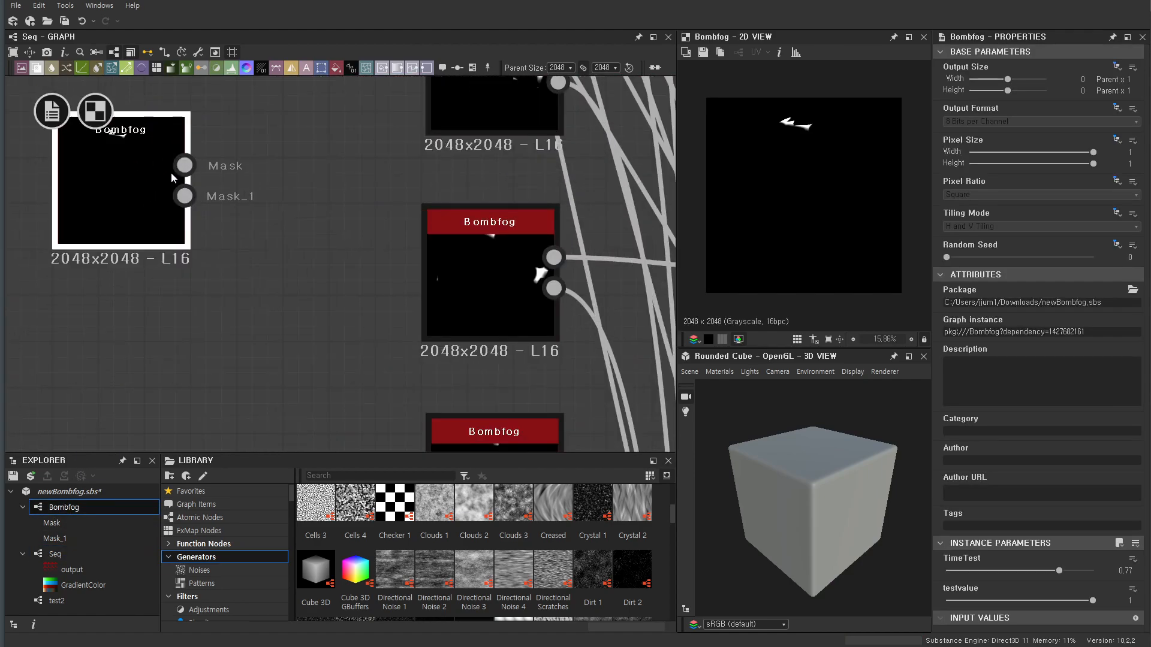
Preview the Mask and Mask_1 outputs of the new Bombfog instance
left_click_drag(193, 168, 359, 126)
left_click(318, 220)
double_click(190, 164)
double_click(189, 214)
double_click(114, 206)
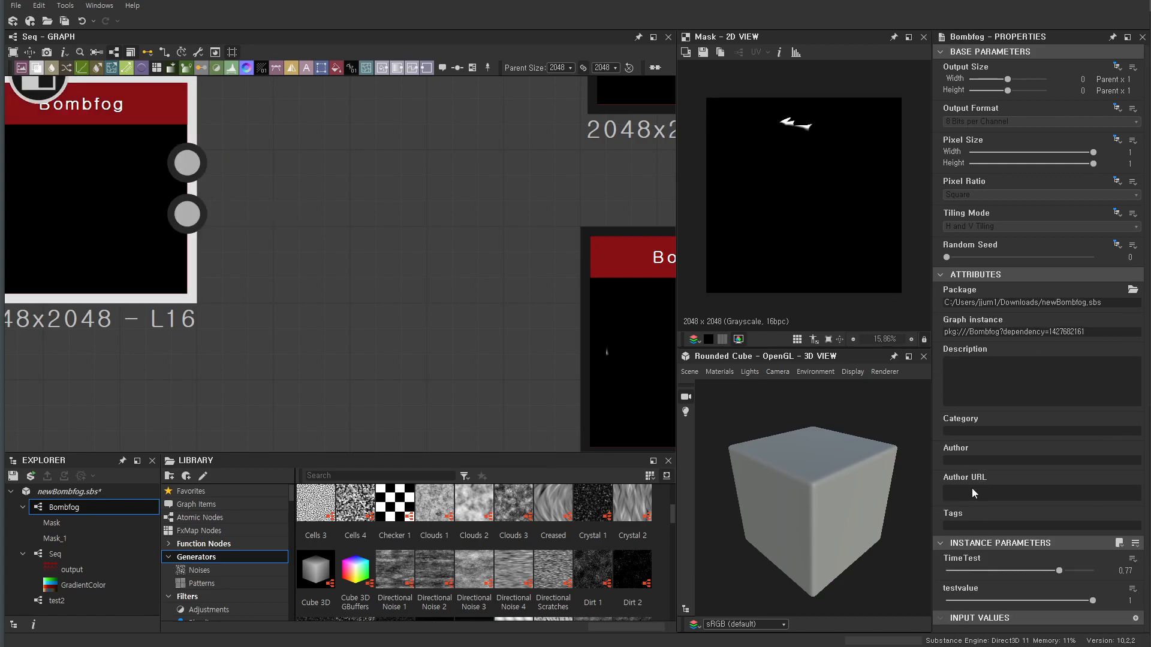
Set the new Bombfog instance's TimeTest to 0 and preview its Mask_1 output
left_click_drag(1019, 571, 899, 577)
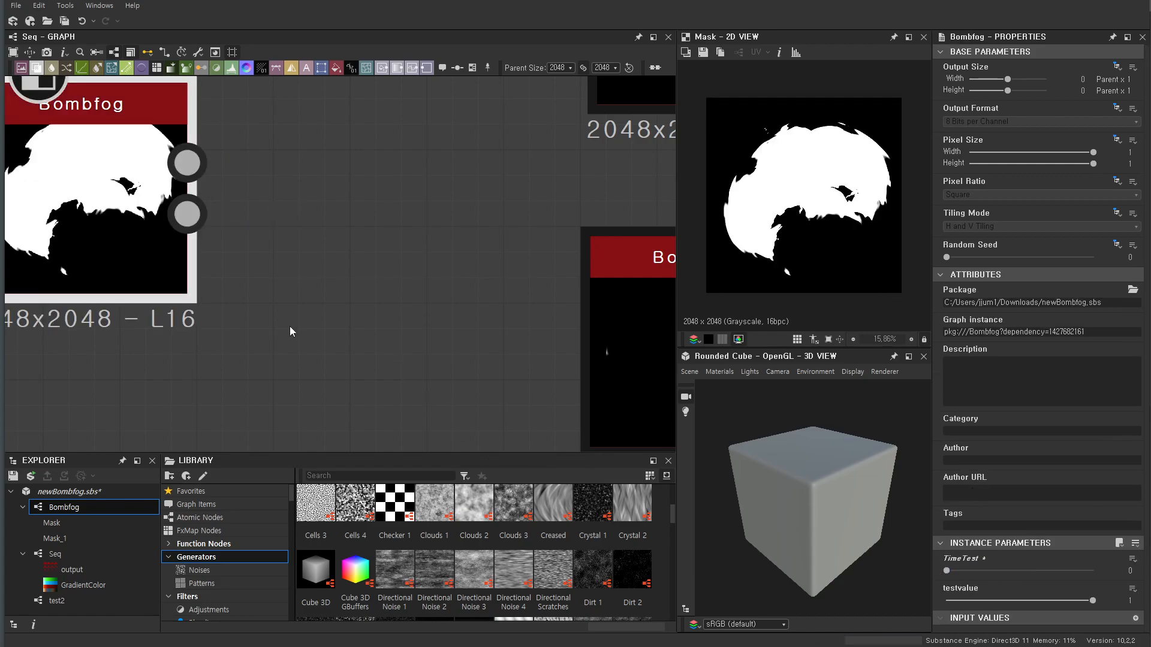
double_click(186, 216)
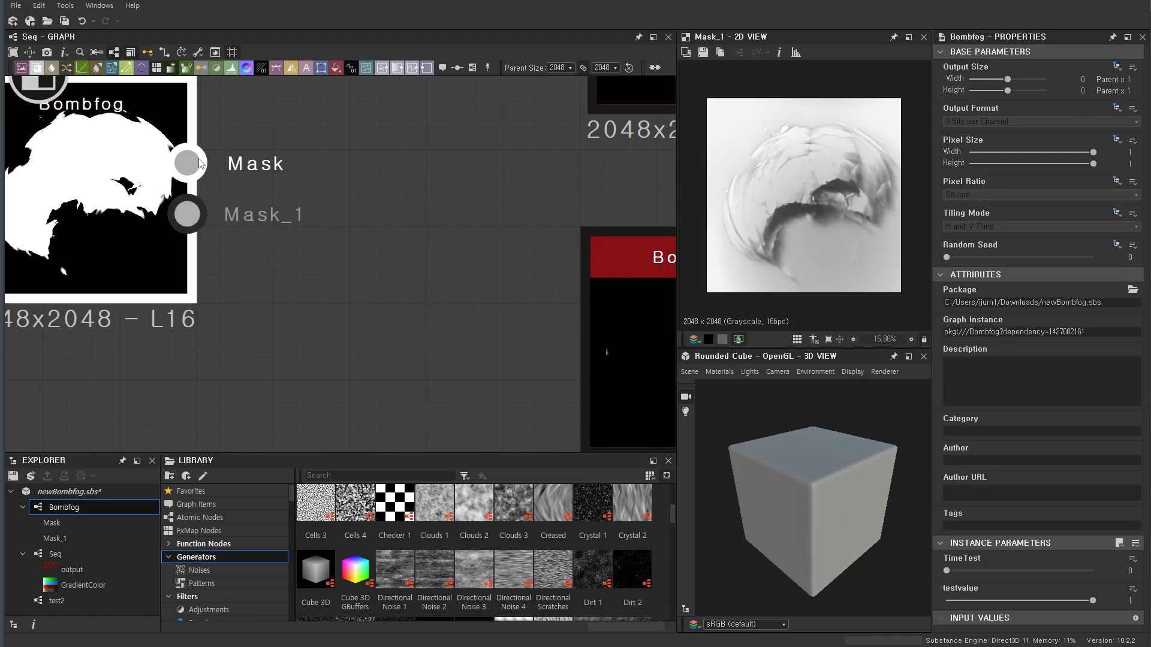
left_click(231, 195)
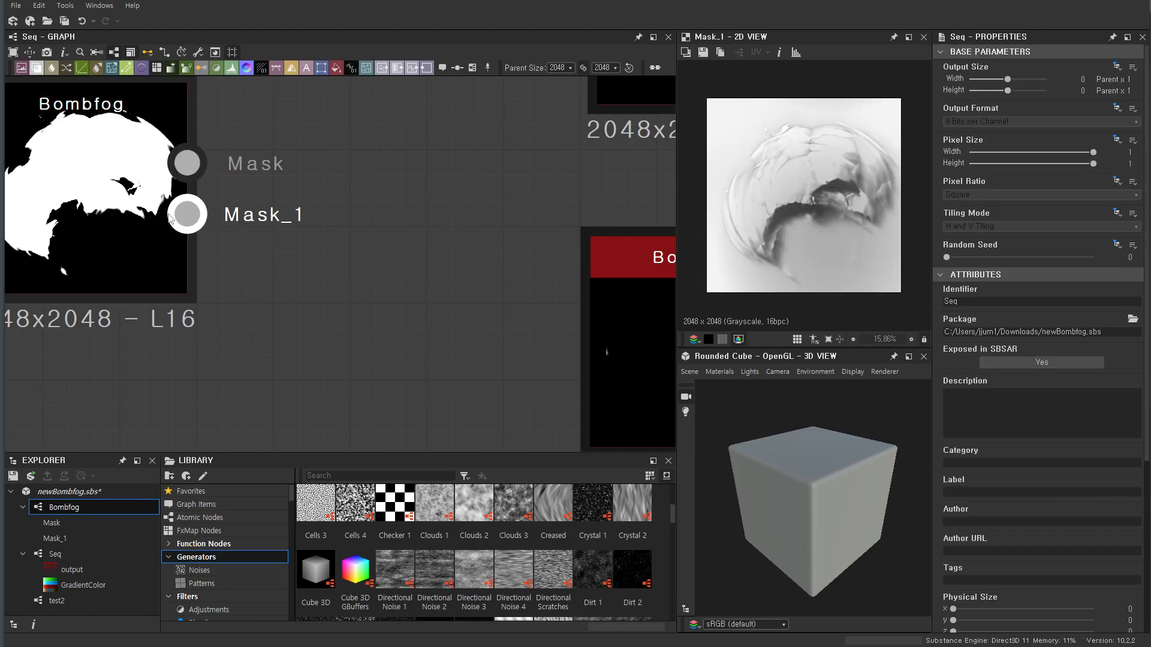
left_click_drag(274, 290, 171, 248)
scroll(241, 297, "down", 3)
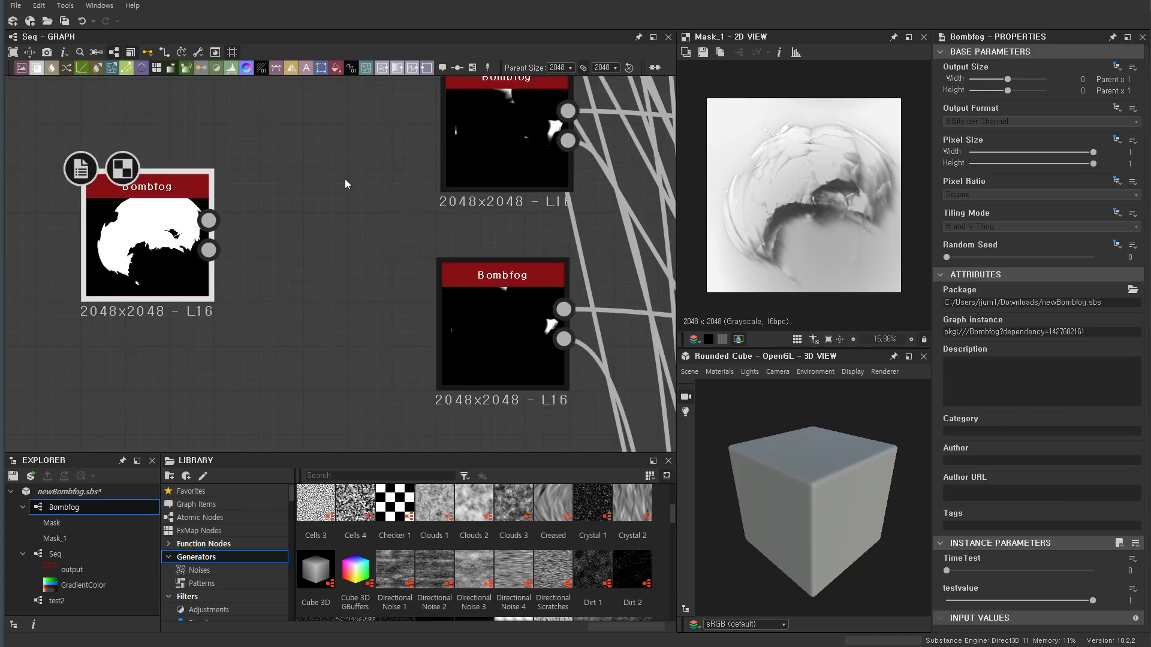
Delete the standalone Bombfog test instance from the Seq graph
scroll(348, 235, "down", 3)
scroll(269, 224, "up", 6)
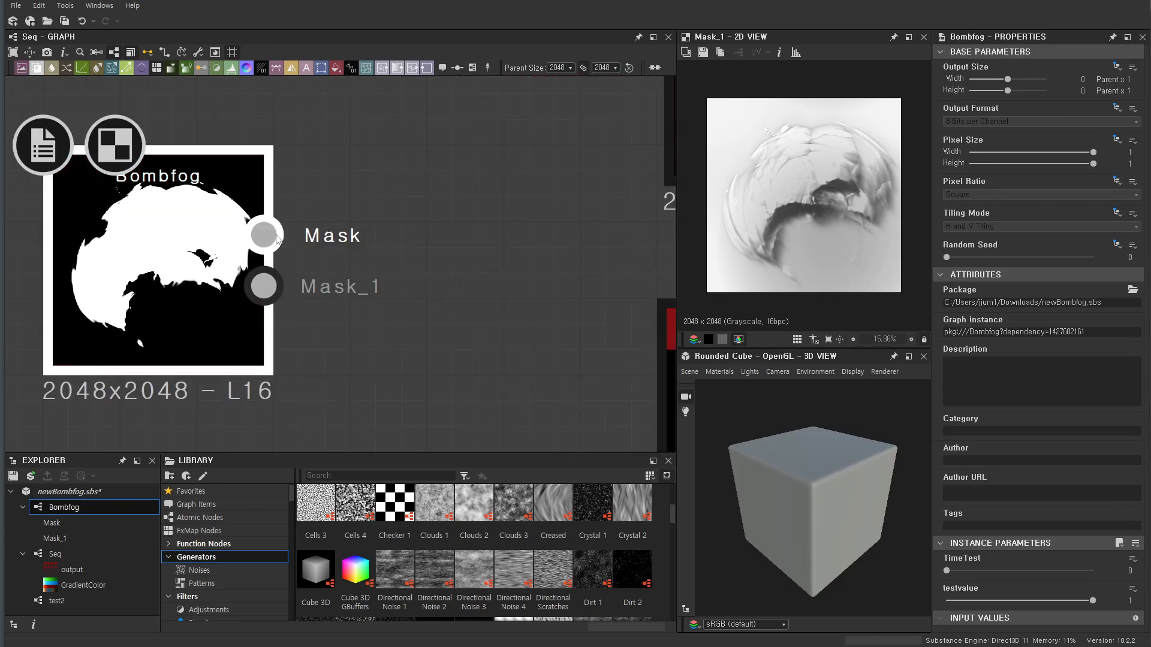
left_click_drag(265, 234, 514, 92)
left_click(497, 153)
scroll(466, 208, "down", 4)
scroll(294, 323, "down", 5)
left_click(272, 306)
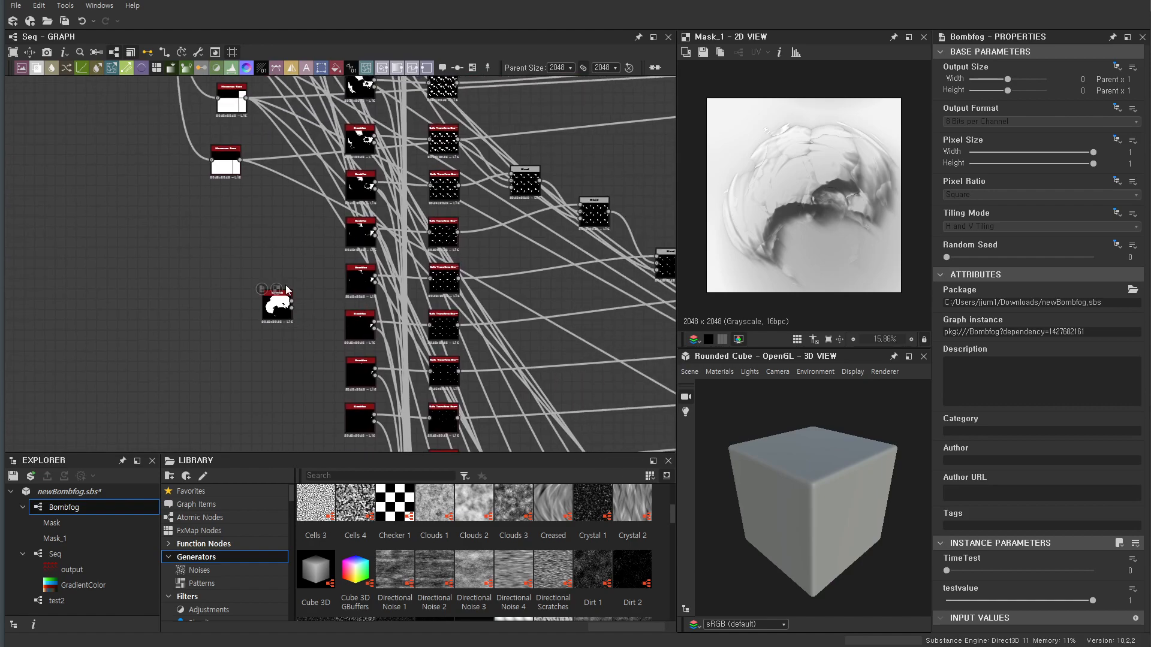
key("Delete")
Preview the first Safe Transform Grayscale node of the lower shading chain and examine the Bombfog nodes above it
scroll(463, 278, "down", 2)
scroll(444, 195, "up", 10)
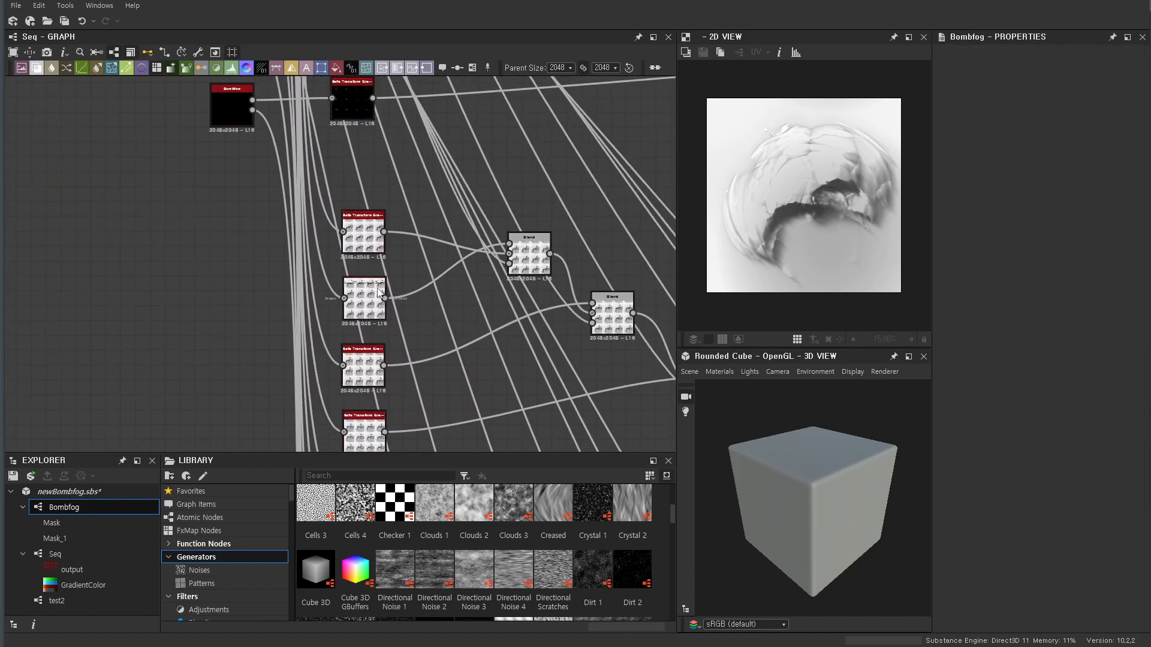
scroll(372, 293, "down", 1)
left_click(360, 258)
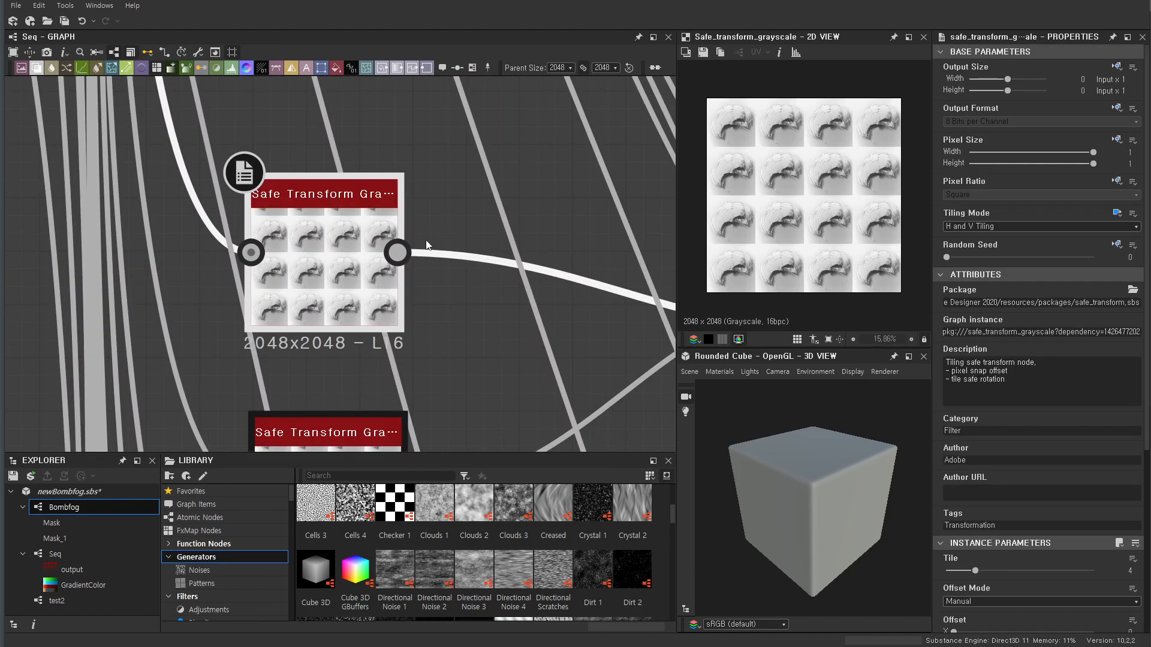
scroll(384, 237, "down", 5)
scroll(364, 382, "up", 6)
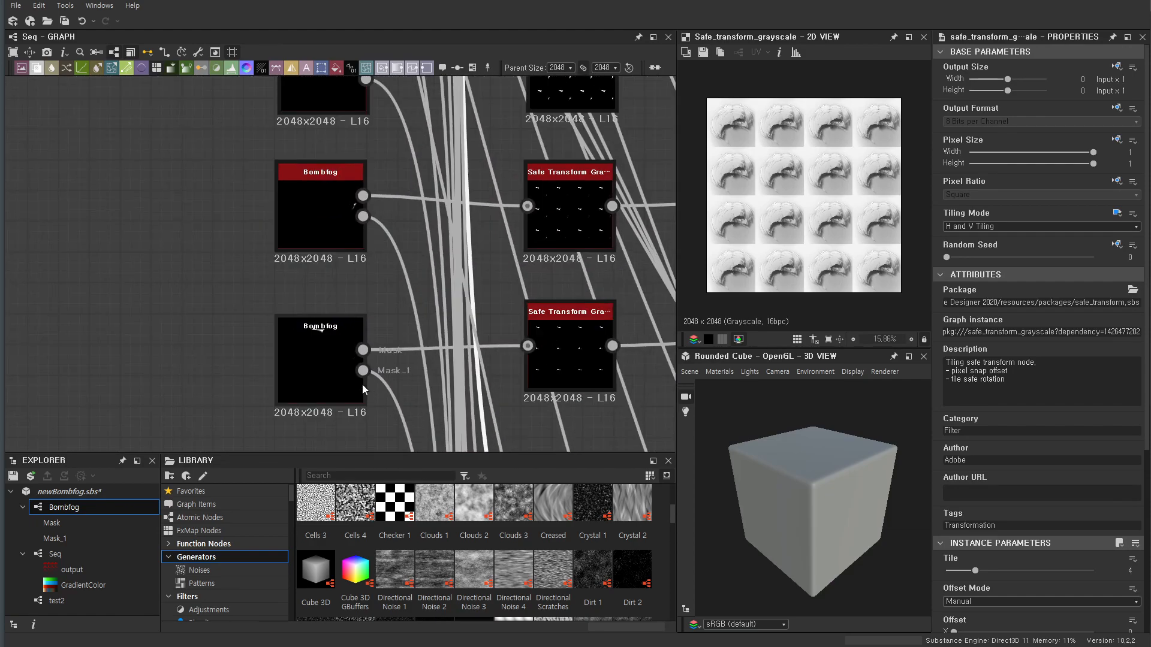
scroll(335, 270, "down", 6)
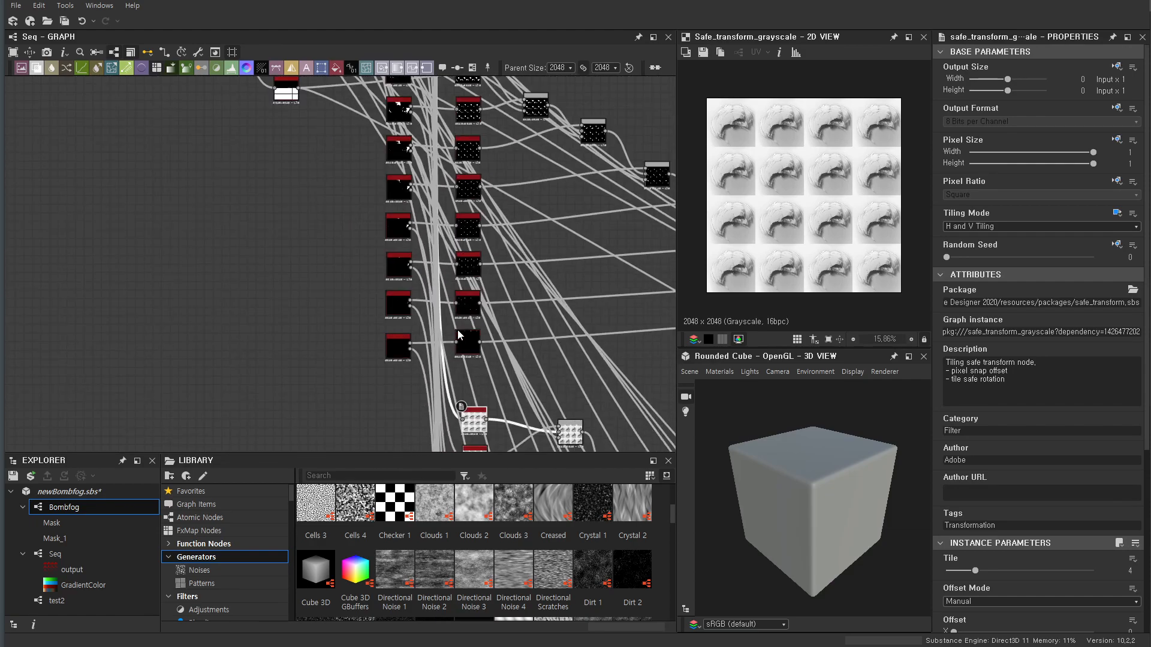
Preview the final Blend that combines the shading chains and inspect its tiled frames in the 2D view
middle_click_drag(323, 203, 302, 241)
middle_click_drag(653, 162, 497, 277)
scroll(519, 254, "up", 5)
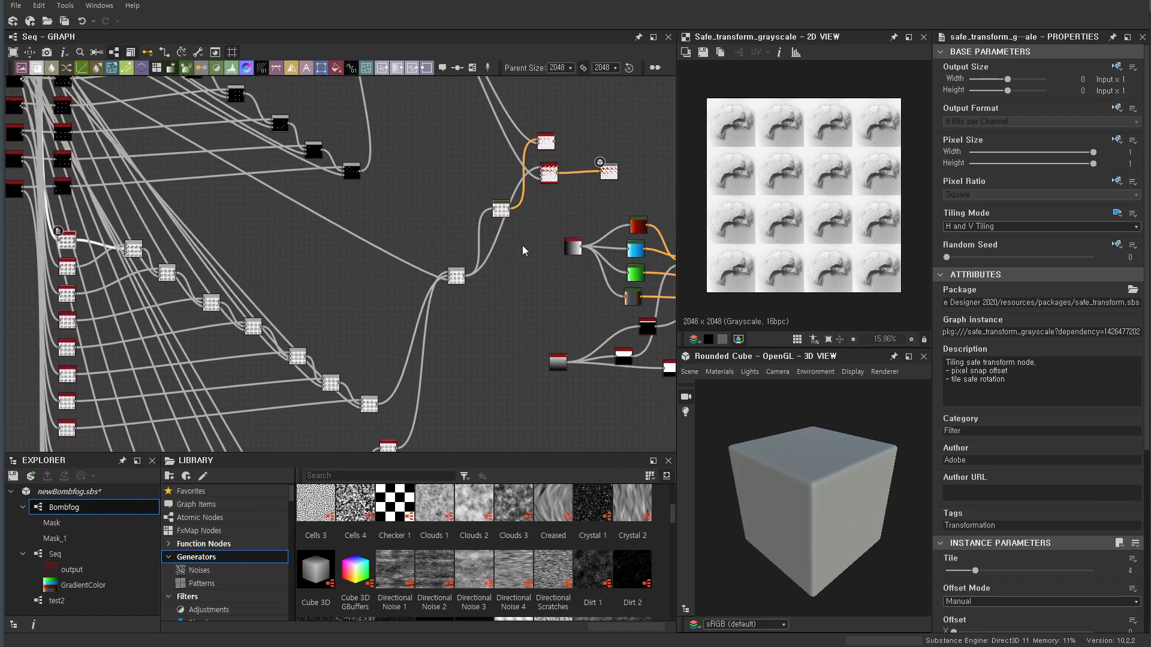
left_click(426, 308)
double_click(428, 308)
scroll(863, 153, "up", 3)
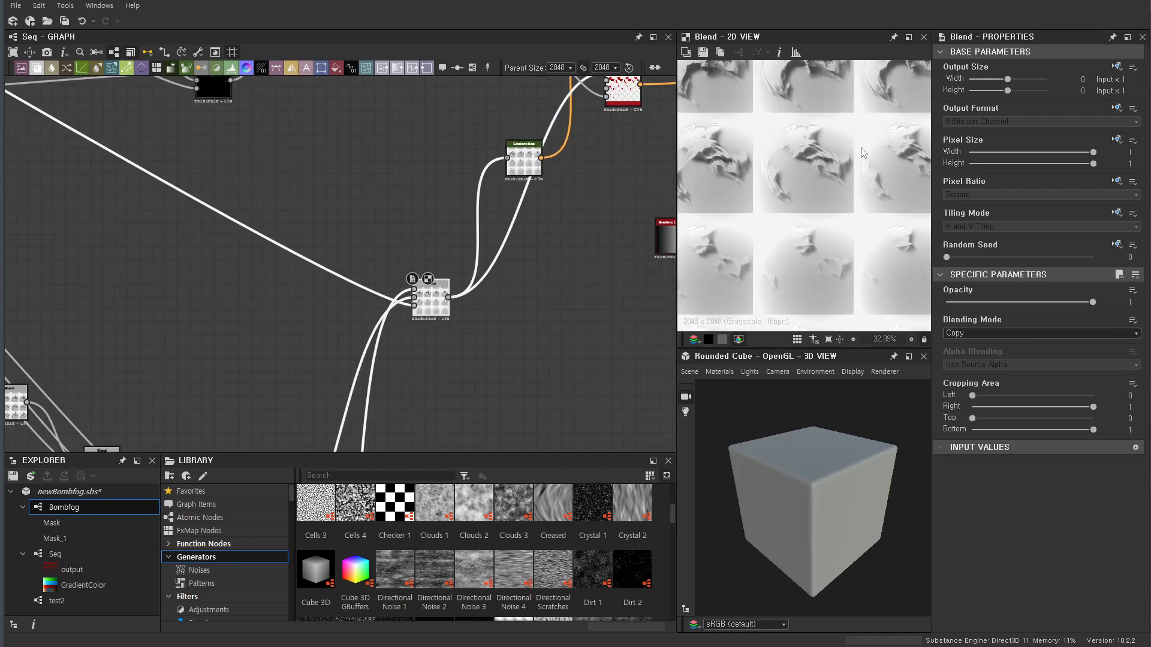
Compare the final mask Blend with the final shading Blend in the 2D view
scroll(396, 146, "down", 5)
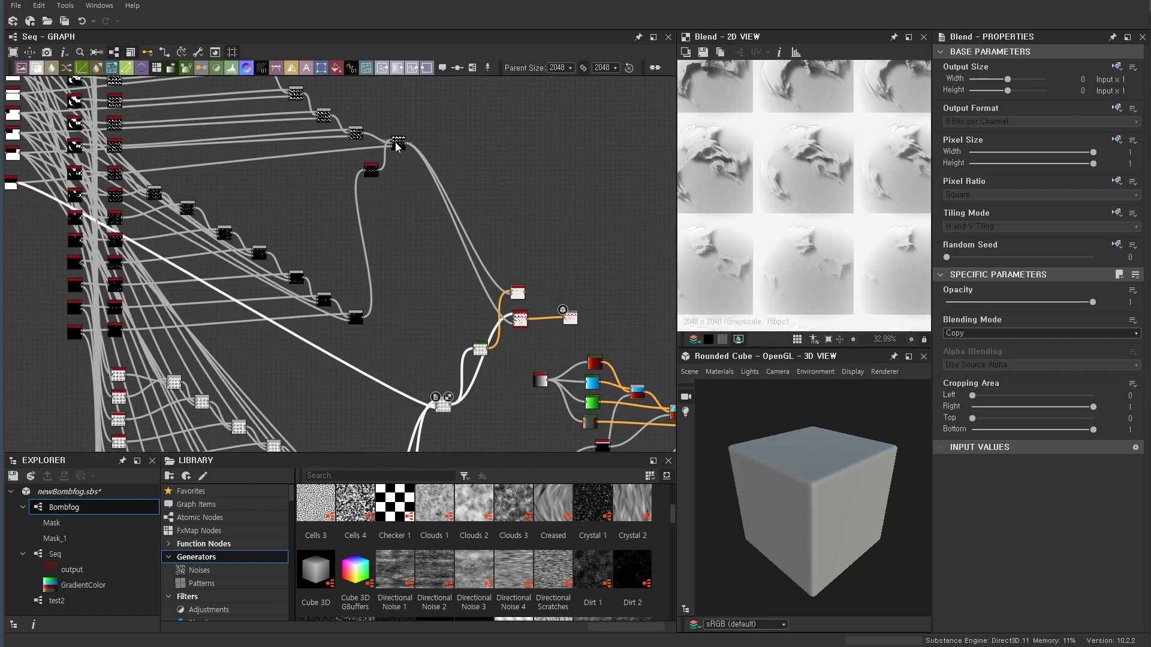
scroll(459, 132, "up", 3)
double_click(370, 135)
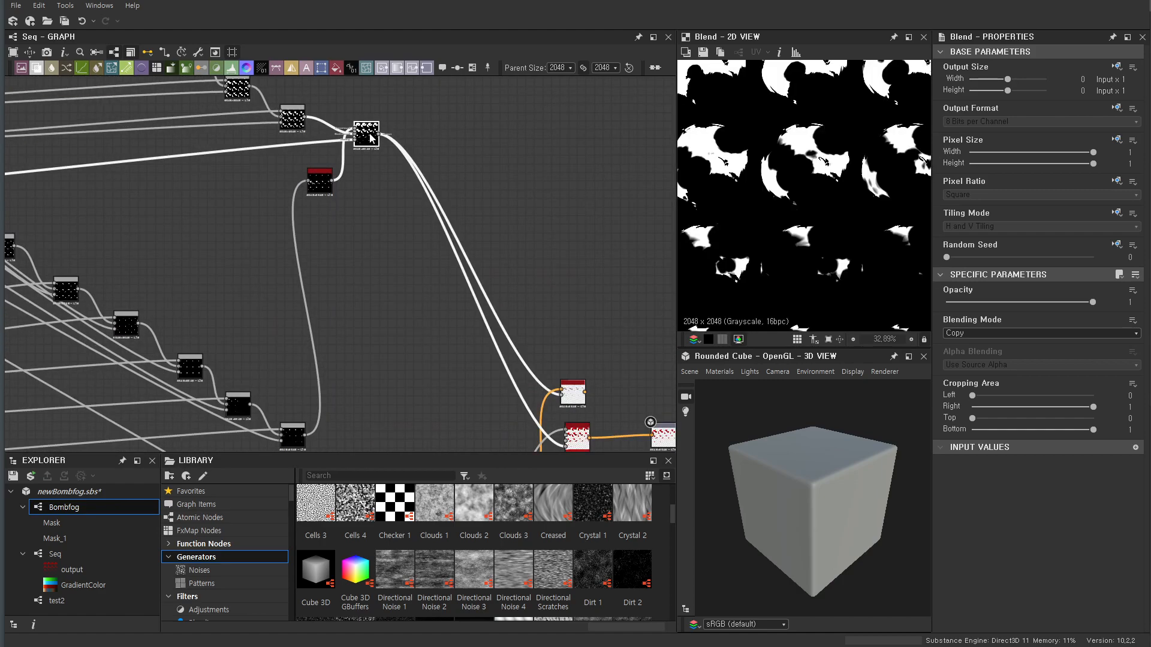
scroll(495, 262, "down", 3)
middle_click_drag(501, 285, 513, 240)
scroll(480, 408, "up", 6)
middle_click_drag(487, 414, 453, 326)
scroll(452, 330, "up", 2)
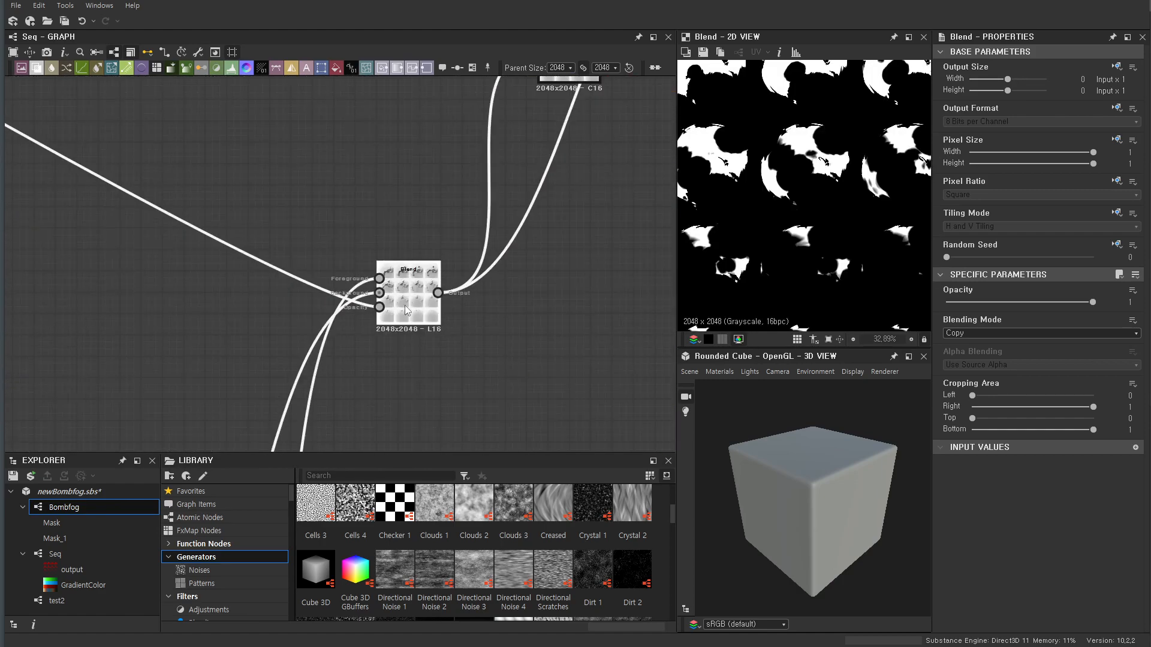
double_click(404, 304)
scroll(524, 265, "down", 3)
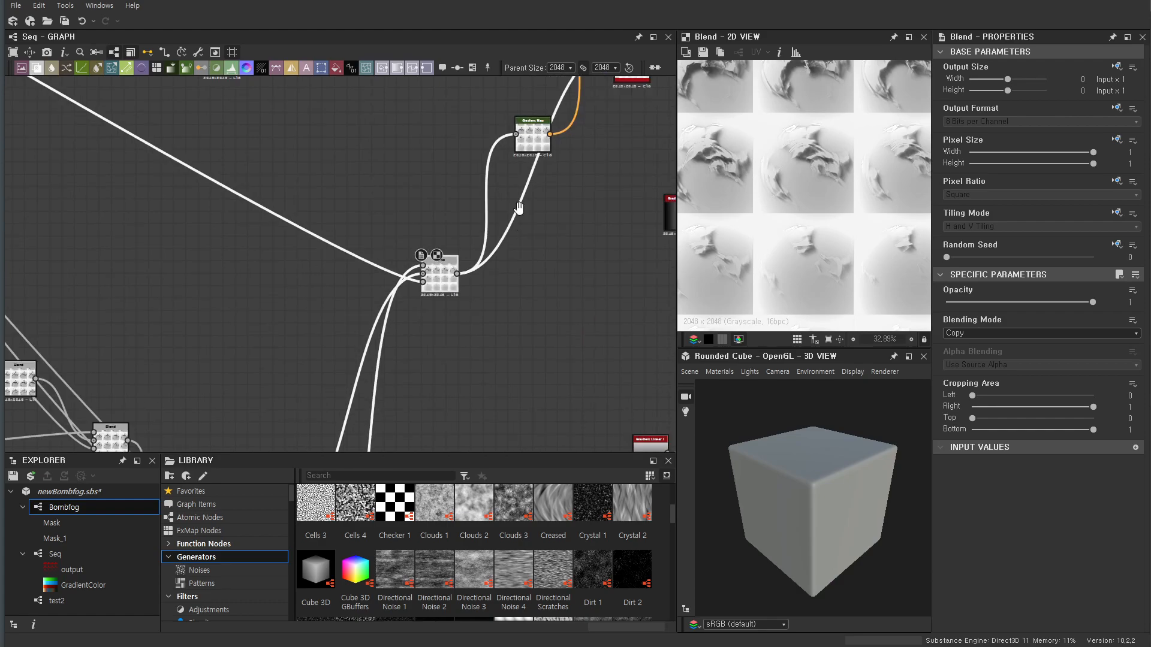
Delete the extra merge node above the RGBA Merge and the Gradient Map fed by the final shading Blend
middle_click_drag(522, 204, 508, 327)
scroll(528, 251, "up", 2)
left_click_drag(526, 181, 526, 120)
key("Delete")
scroll(559, 361, "down", 3)
middle_click_drag(560, 360, 573, 319)
scroll(573, 320, "up", 1)
left_click_drag(452, 341, 452, 338)
key("Delete")
scroll(552, 246, "up", 5)
Add a second RGBA Merge node below the existing RGBA Merge
scroll(561, 327, "down", 3)
middle_click_drag(557, 333, 494, 215)
key("space")
type("rgb")
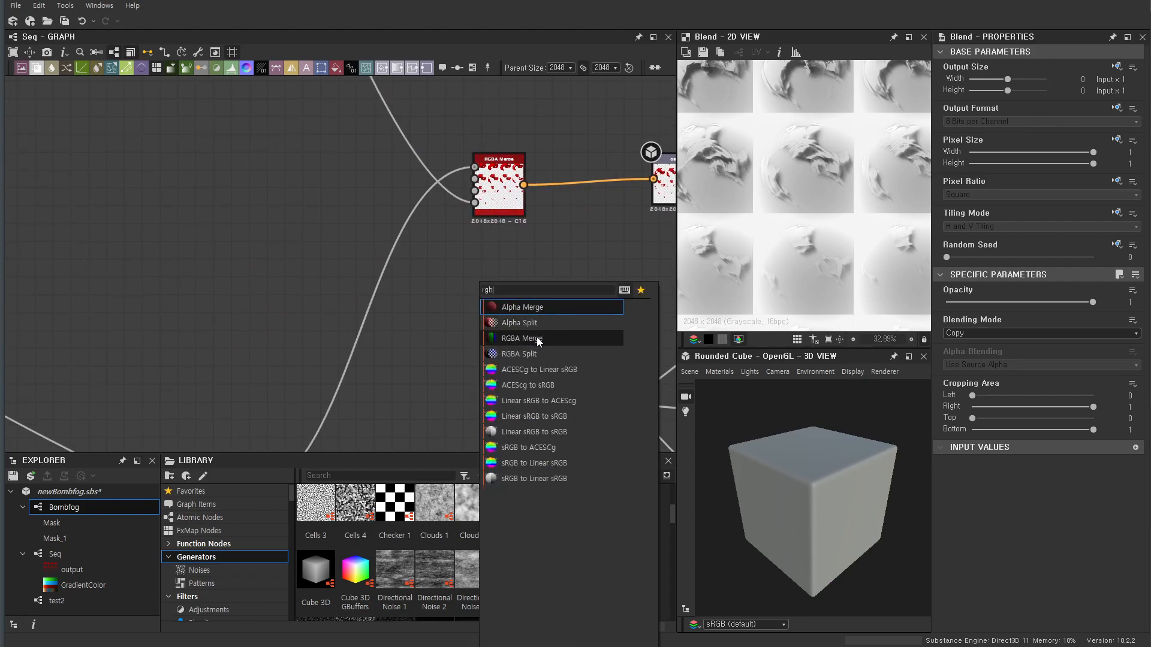
left_click(517, 339)
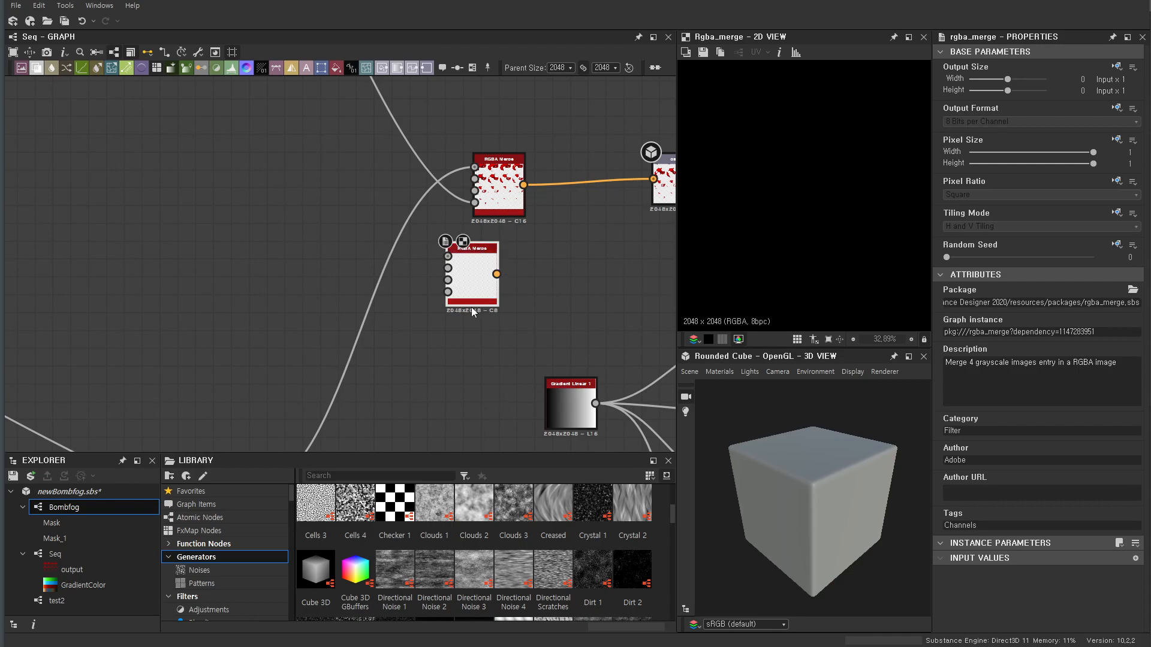
Connect the final mask Blend to the alpha input of the new RGBA Merge
scroll(471, 307, "down", 3)
middle_click_drag(472, 336, 474, 381)
scroll(463, 363, "down", 2)
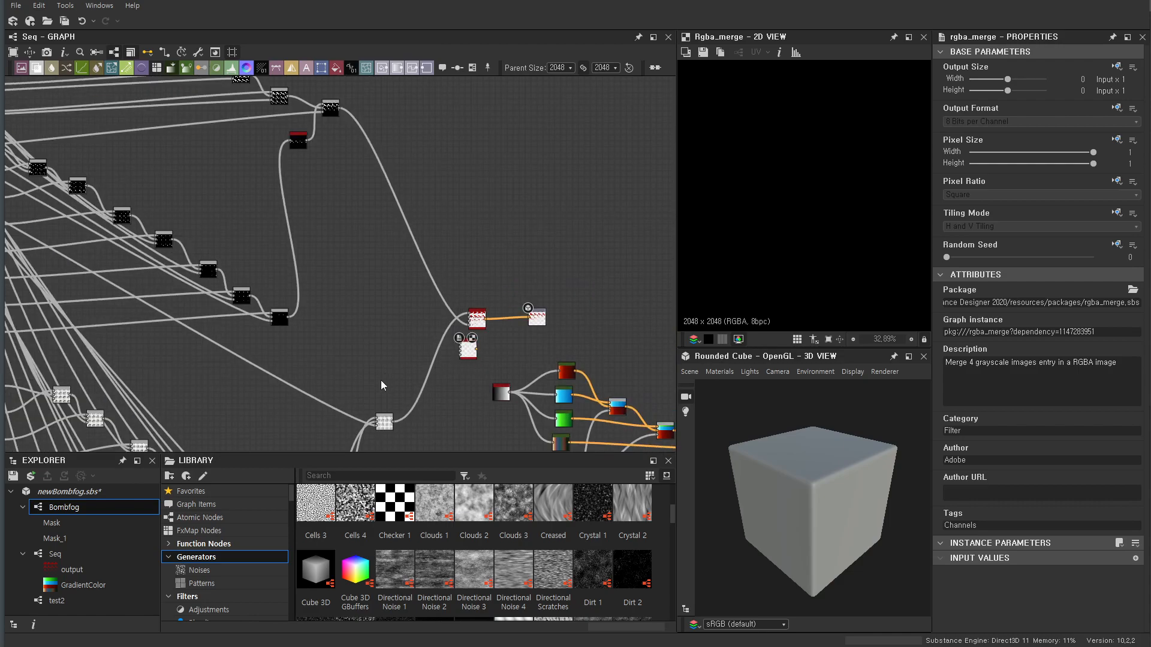
scroll(336, 116, "up", 5)
left_click_drag(327, 113, 540, 276)
scroll(549, 329, "down", 5)
middle_click_drag(543, 340, 521, 180)
left_click_drag(527, 145, 527, 152)
scroll(512, 239, "up", 3)
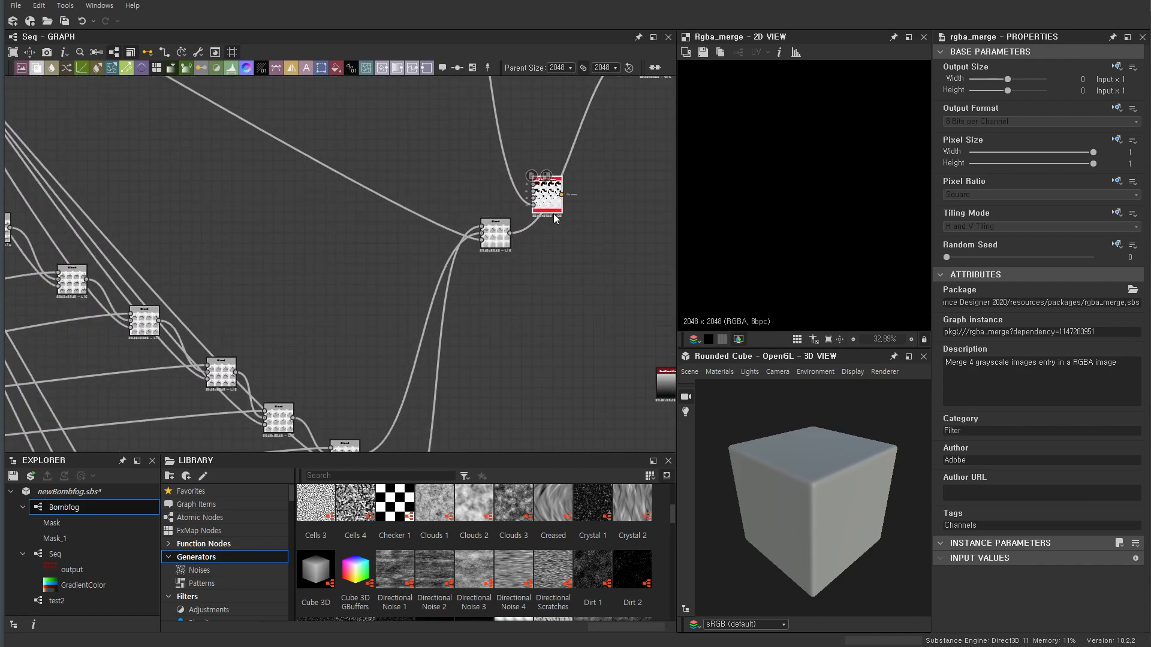
Connect the final shading Blend to the red, green and blue inputs of the new RGBA Merge
left_click_drag(553, 205, 593, 203)
scroll(491, 245, "up", 3)
middle_click_drag(491, 246, 350, 381)
scroll(349, 382, "up", 4)
middle_click_drag(486, 411, 368, 419)
left_click_drag(307, 344, 560, 163)
scroll(562, 269, "down", 2)
middle_click_drag(535, 295, 401, 351)
scroll(315, 371, "up", 2)
left_click_drag(225, 377, 454, 251)
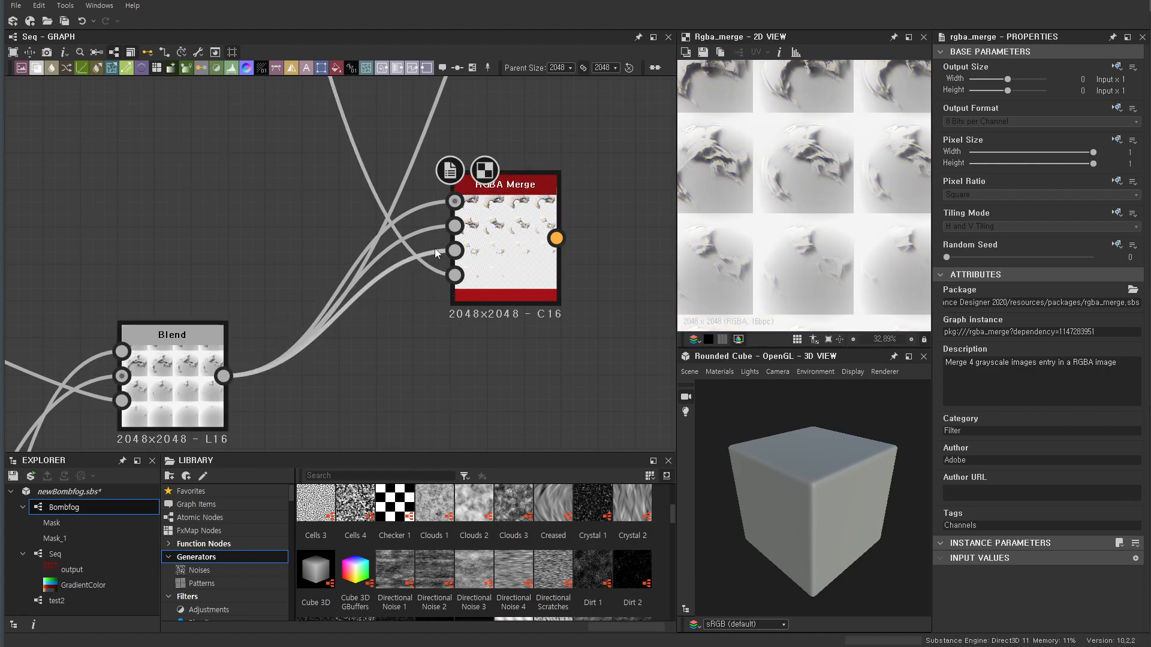
Remove the shading Blend's links to the blue and green inputs of the new RGBA Merge
left_click(435, 249)
key("Delete")
left_click(436, 232)
left_click(434, 238)
left_click(429, 231)
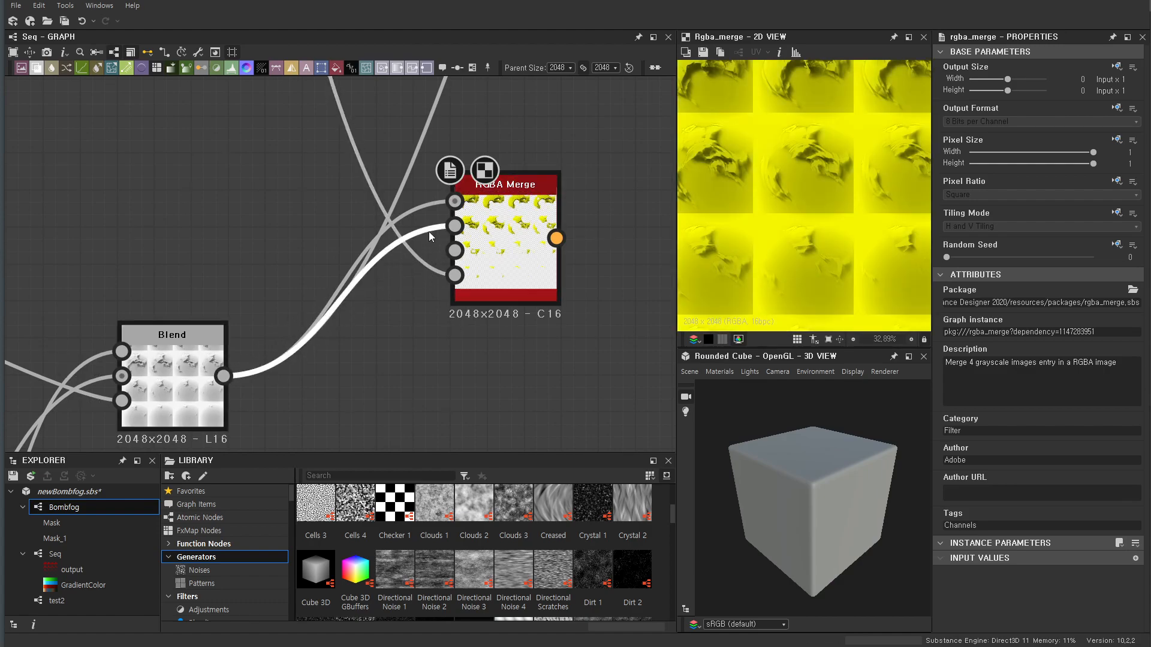
key("Delete")
Try adding an Output node fed by the new RGBA Merge
scroll(532, 291, "down", 5)
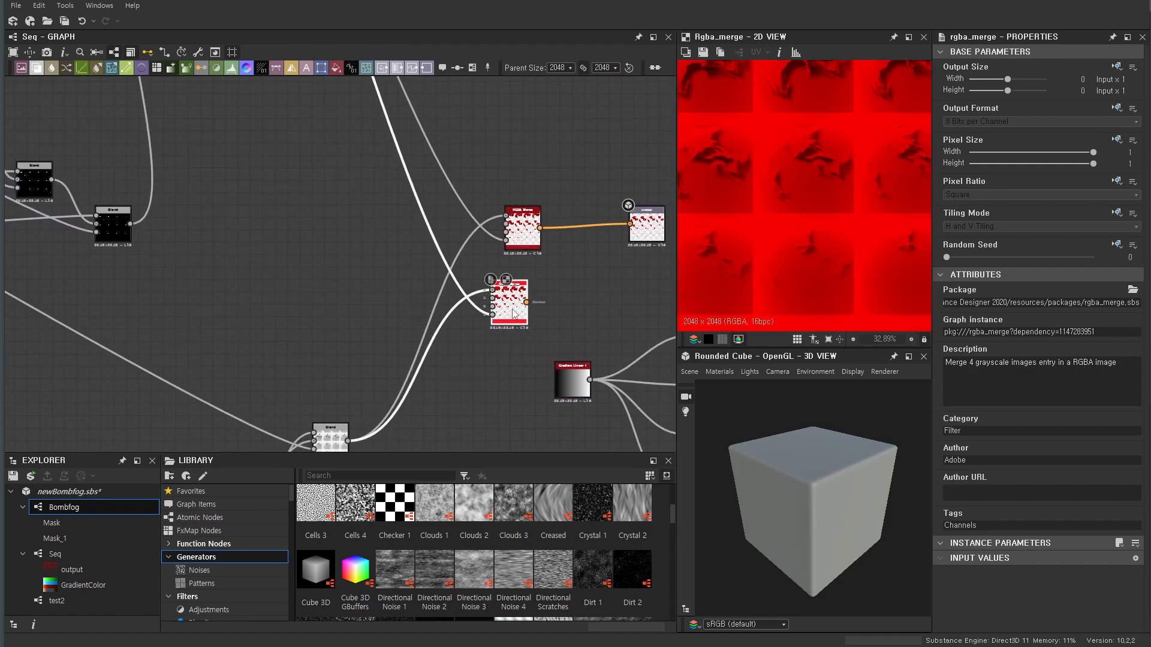
scroll(563, 278, "up", 2)
middle_click_drag(564, 278, 527, 380)
key("space")
type("out")
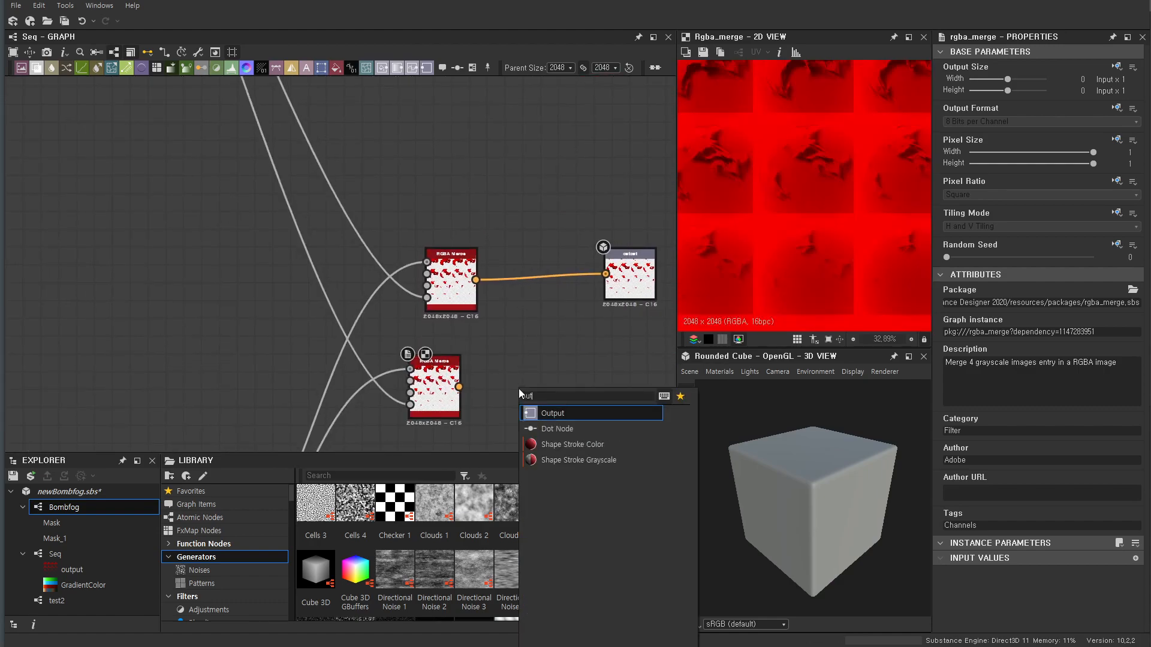
left_click(563, 412)
left_click_drag(514, 386, 539, 369)
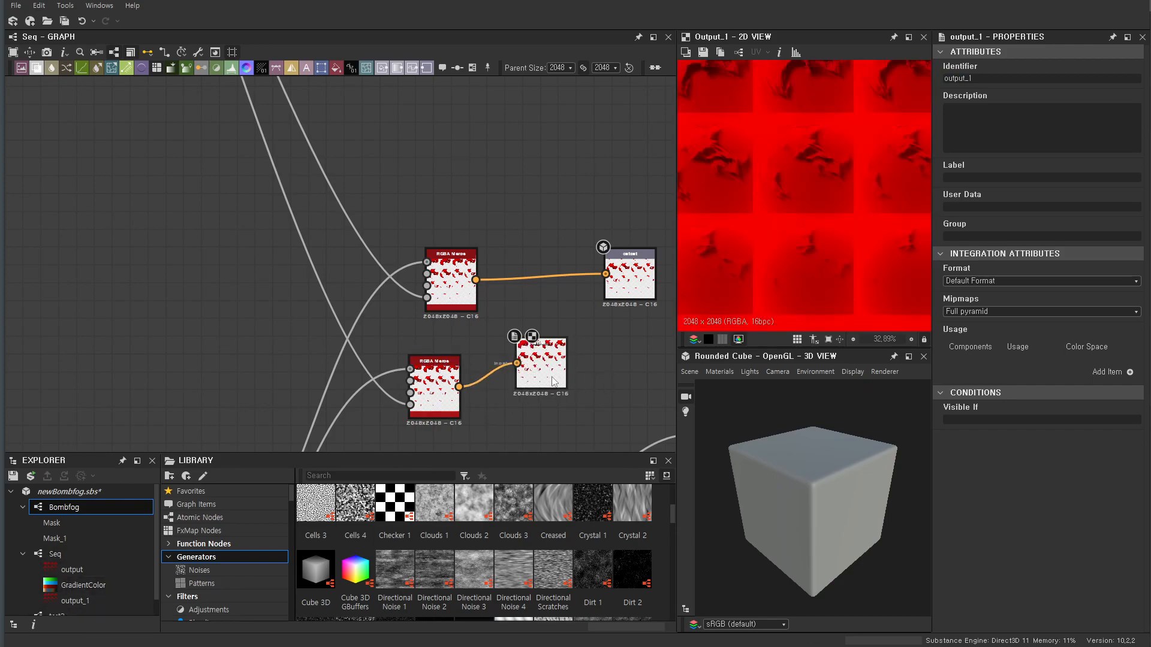
key("Delete")
View the properties of the existing Output node and its place in the graph
left_click(629, 272)
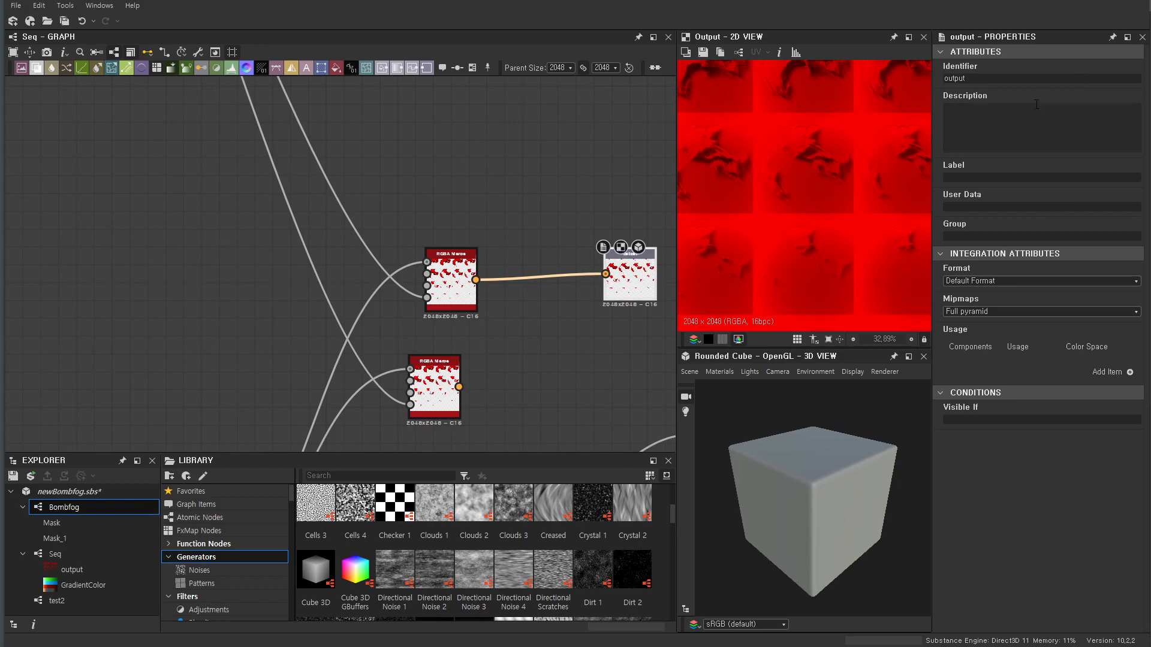
scroll(456, 365, "down", 5)
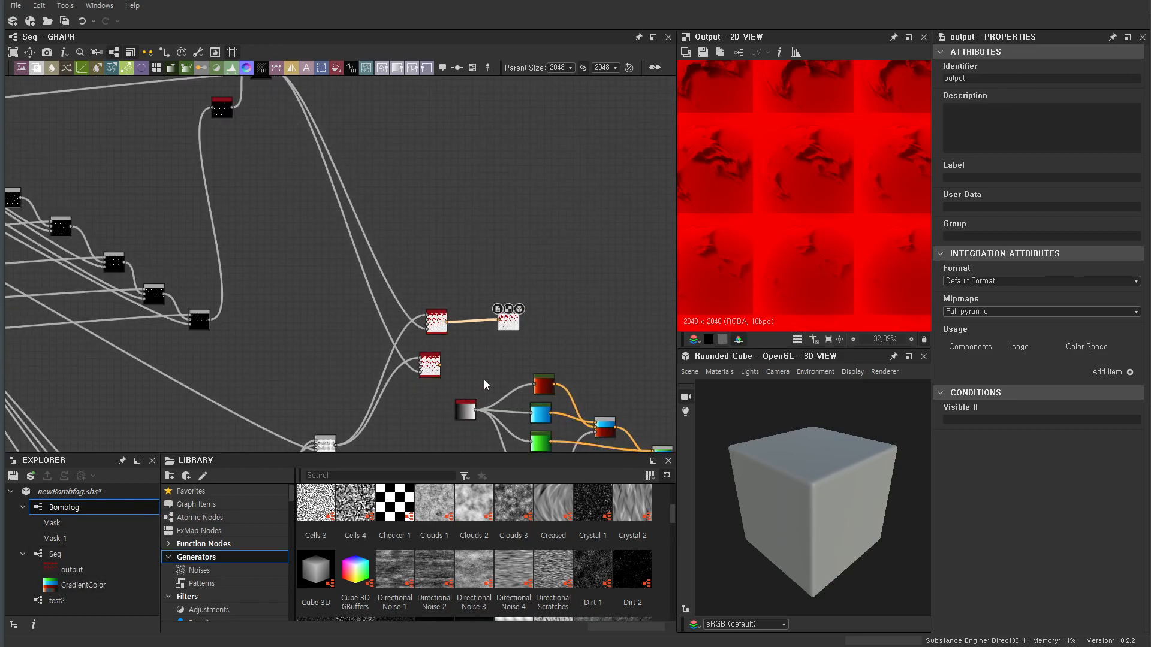
scroll(478, 383, "down", 2)
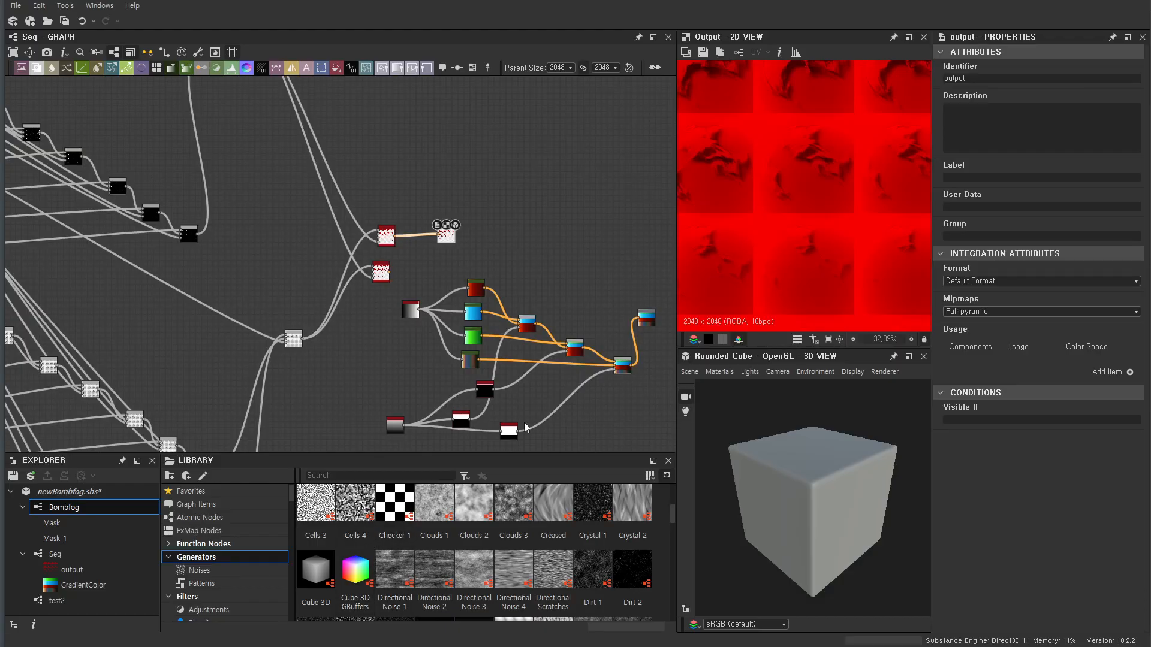
scroll(431, 282, "up", 6)
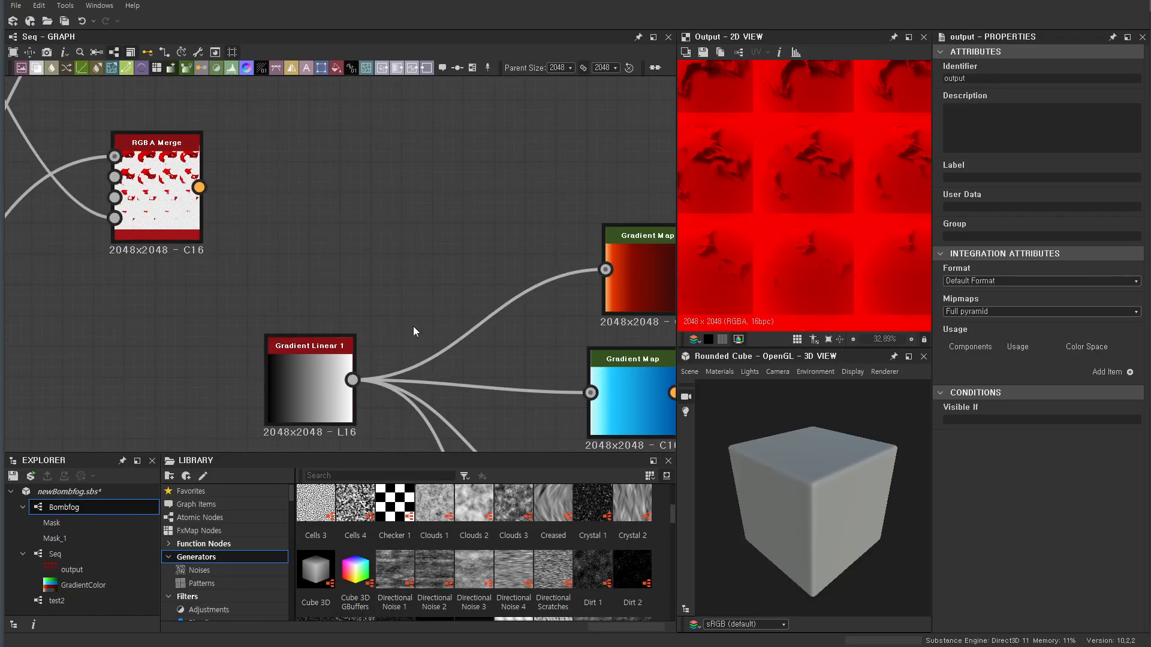
scroll(473, 178, "down", 3)
middle_click_drag(473, 178, 437, 220)
key("space")
type("gr")
key("Return")
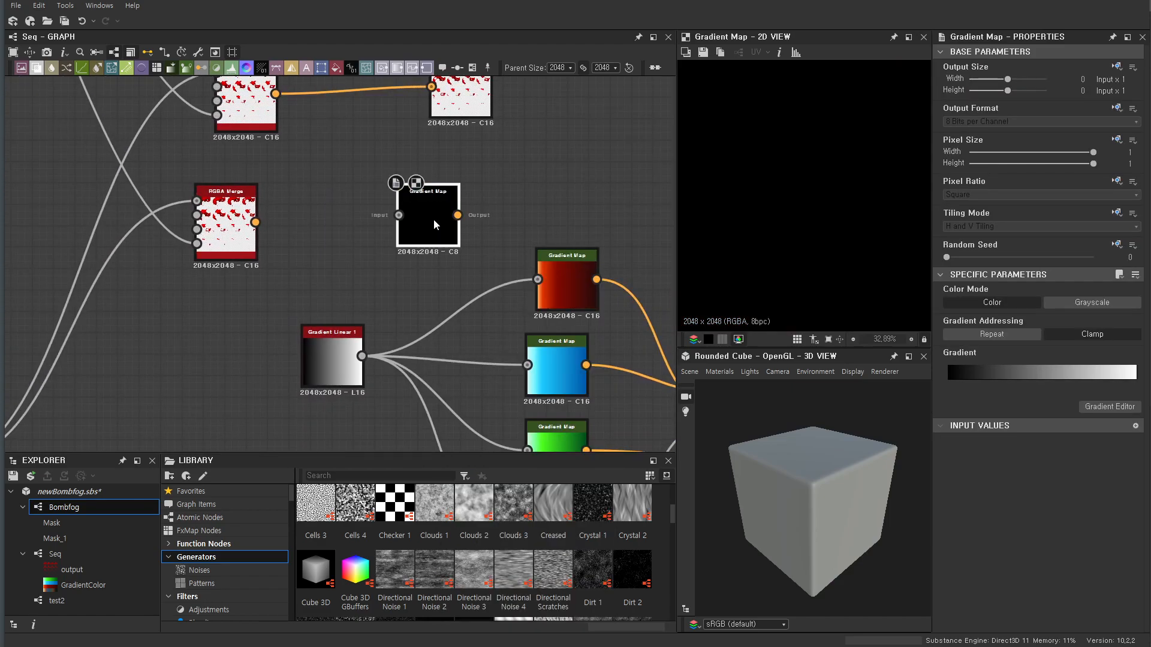
Add a Gradient Linear 1 node beside the new RGBA Merge and set its Rotation to 90°
key("space")
type("gr")
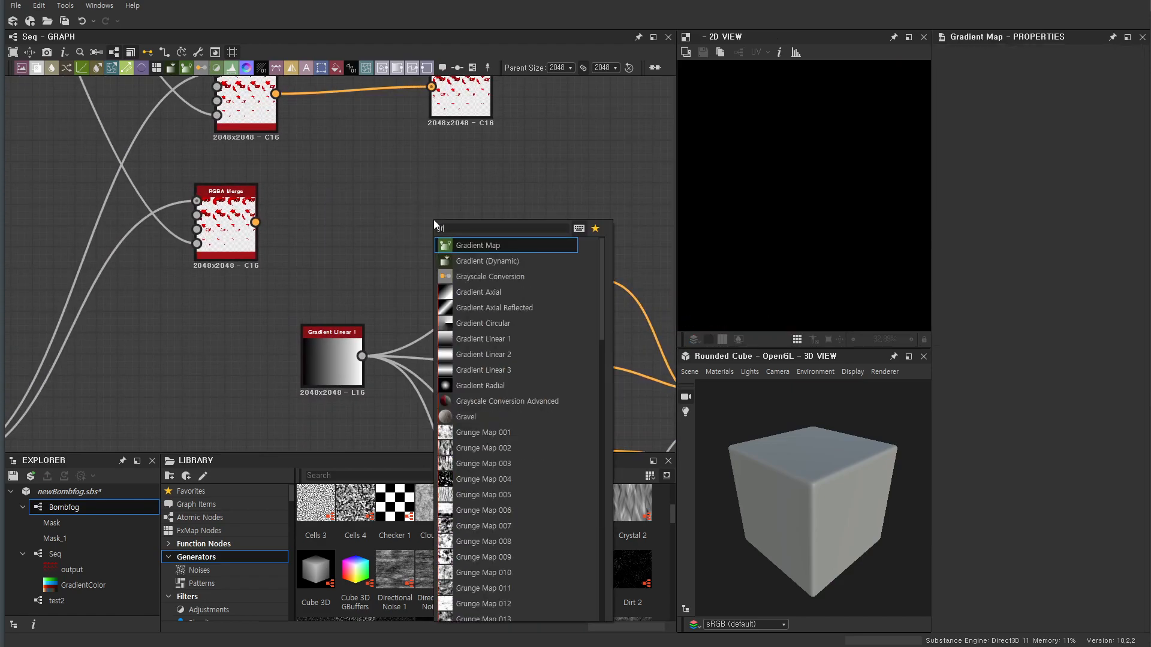
left_click(478, 340)
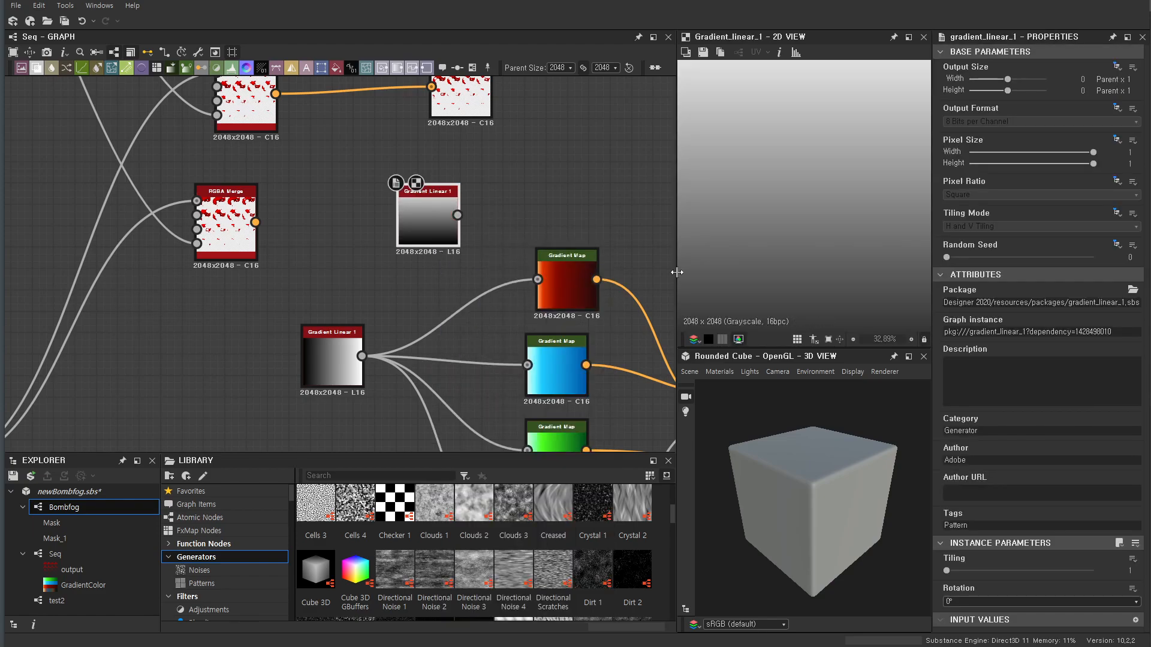
left_click(987, 604)
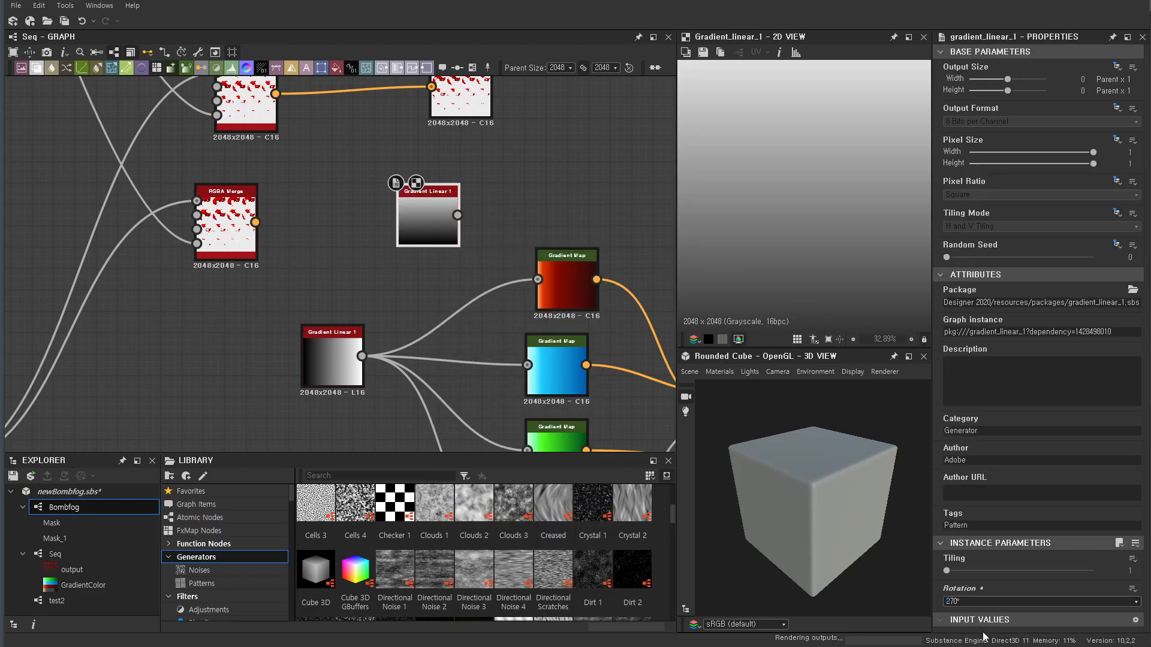
left_click(982, 632)
left_click(975, 602)
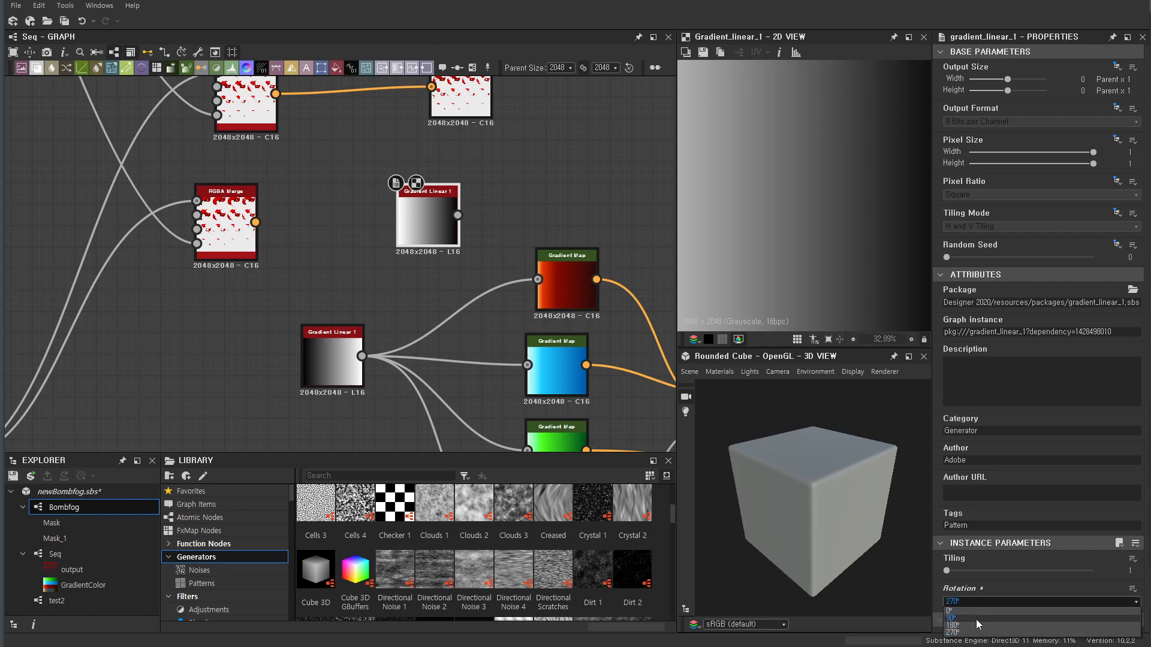
left_click(976, 619)
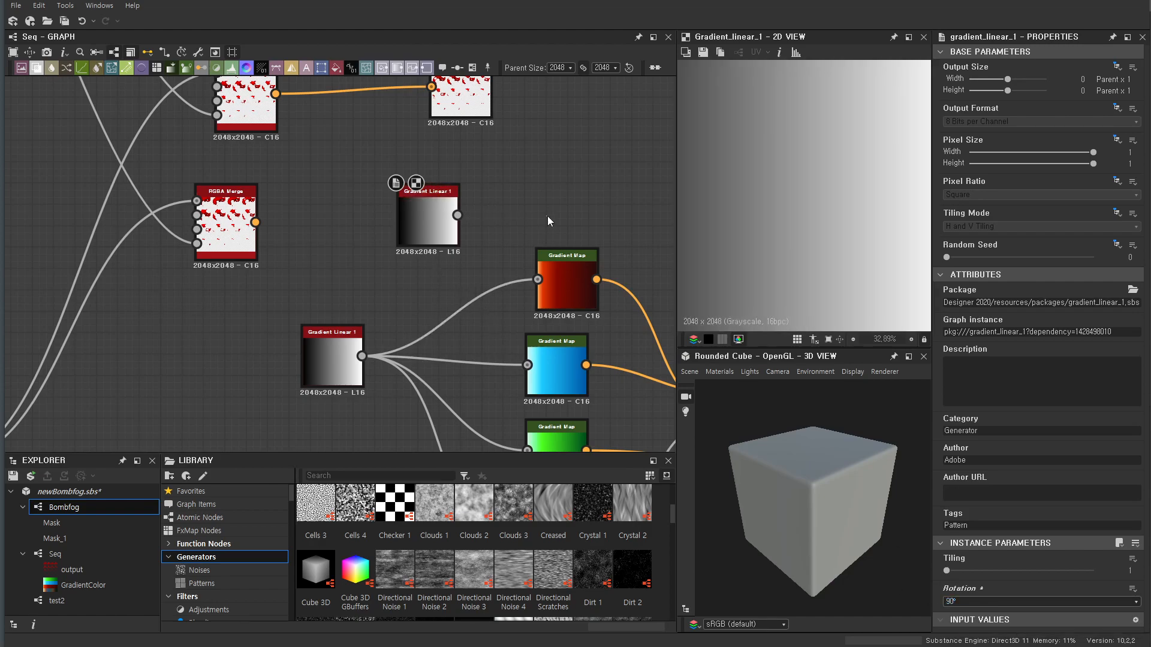
Add a Gradient Map node and connect the new Gradient Linear 1 to its input
key("space")
type("gr")
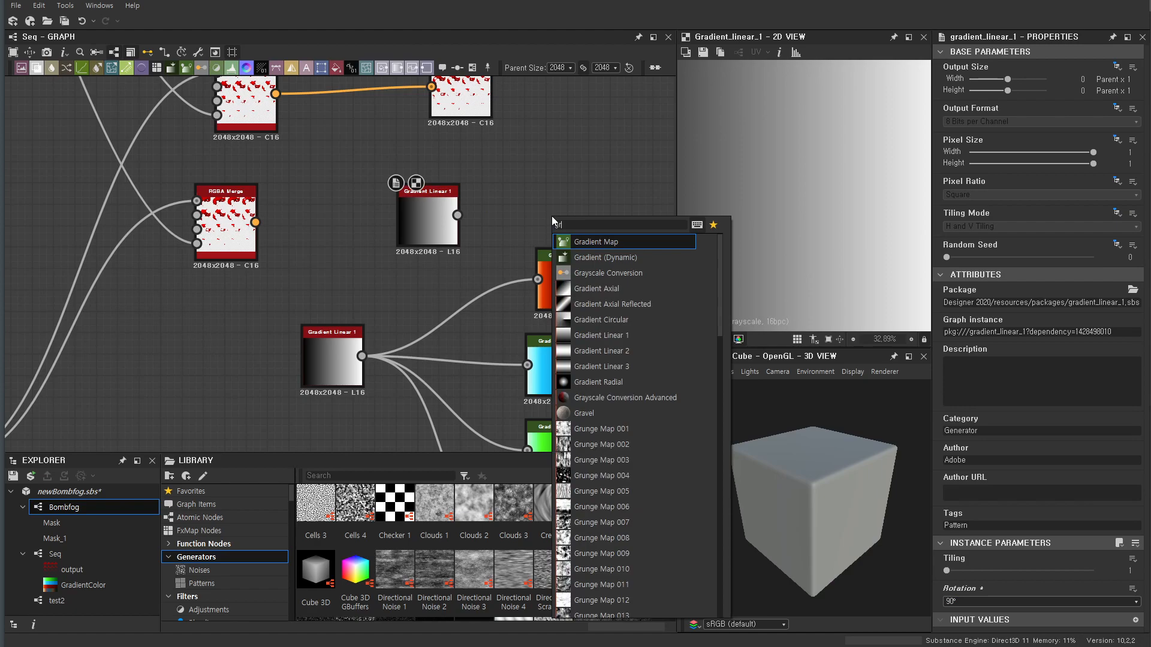
key("Return")
left_click_drag(526, 216, 458, 215)
left_click_drag(570, 220, 580, 178)
Edit the new Gradient Map's gradient with a yellow-orange #fdbc00 start key and a red #c50000 key at position 0.069
left_click(1091, 405)
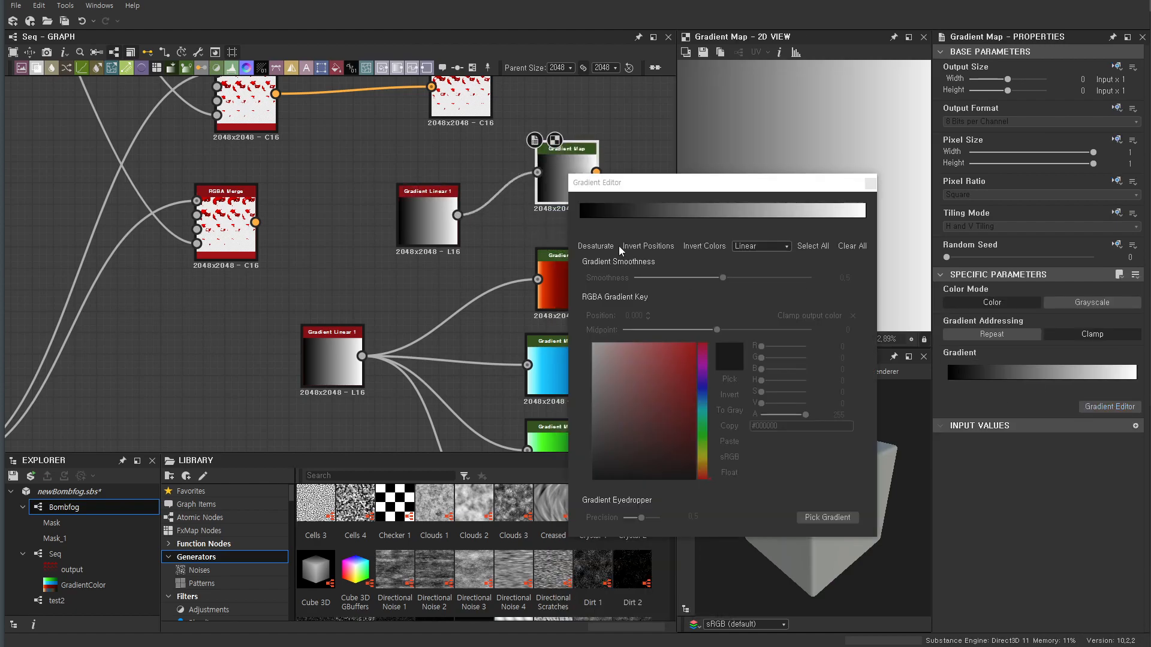
left_click(600, 215)
left_click(580, 219)
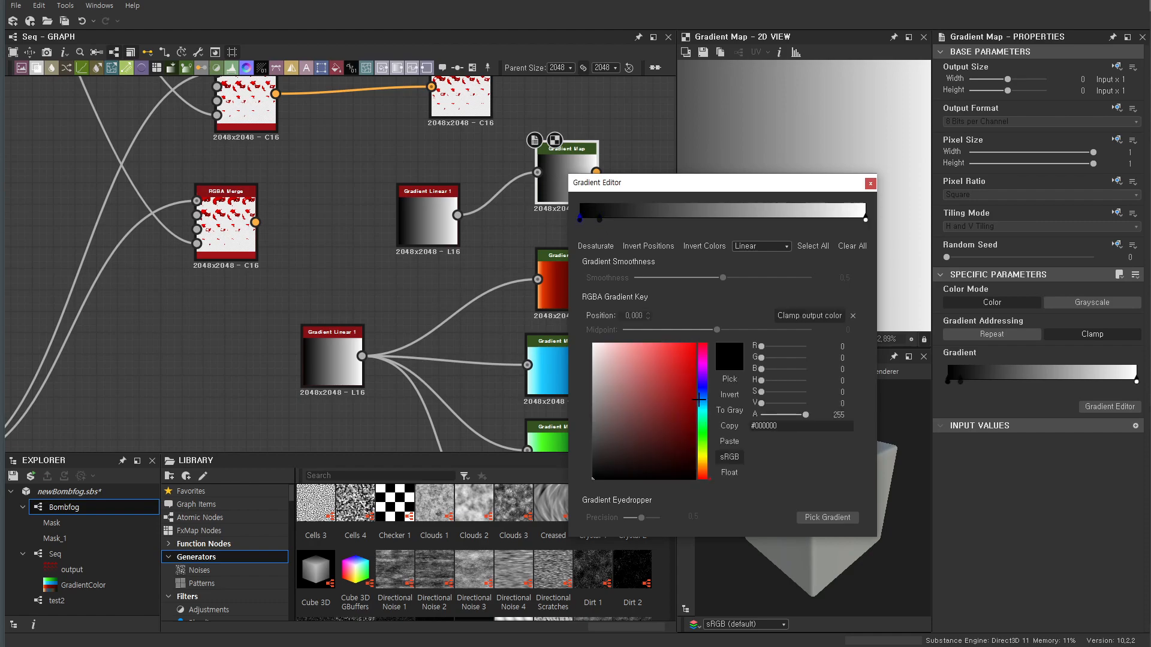
left_click(704, 466)
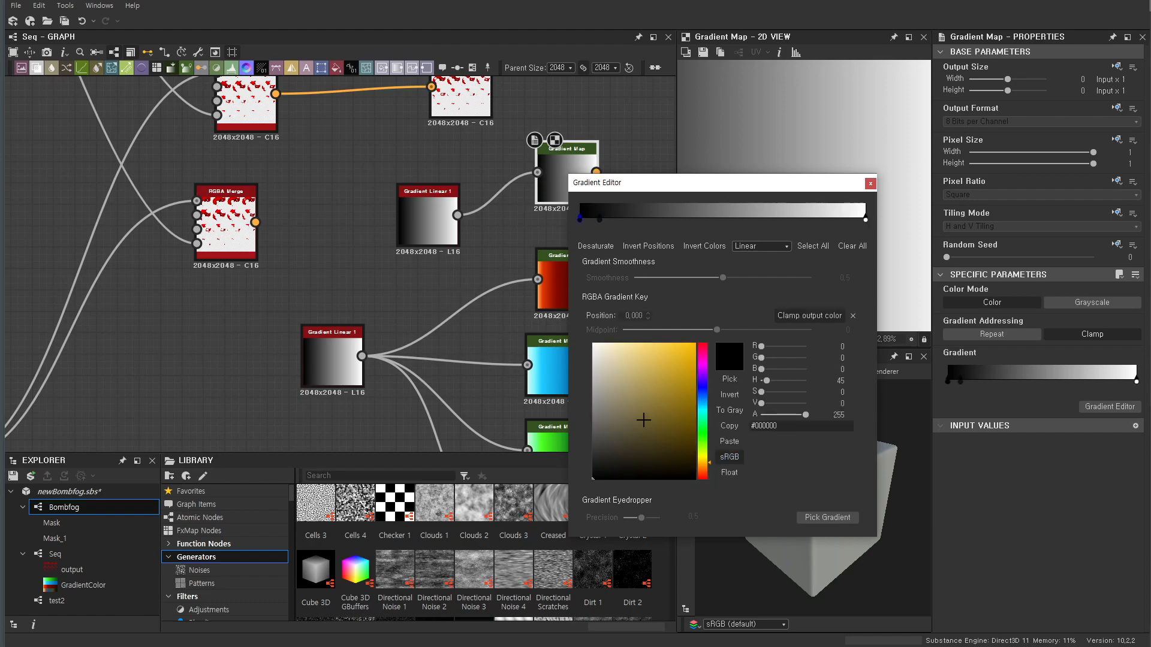
left_click(600, 219)
left_click(694, 374)
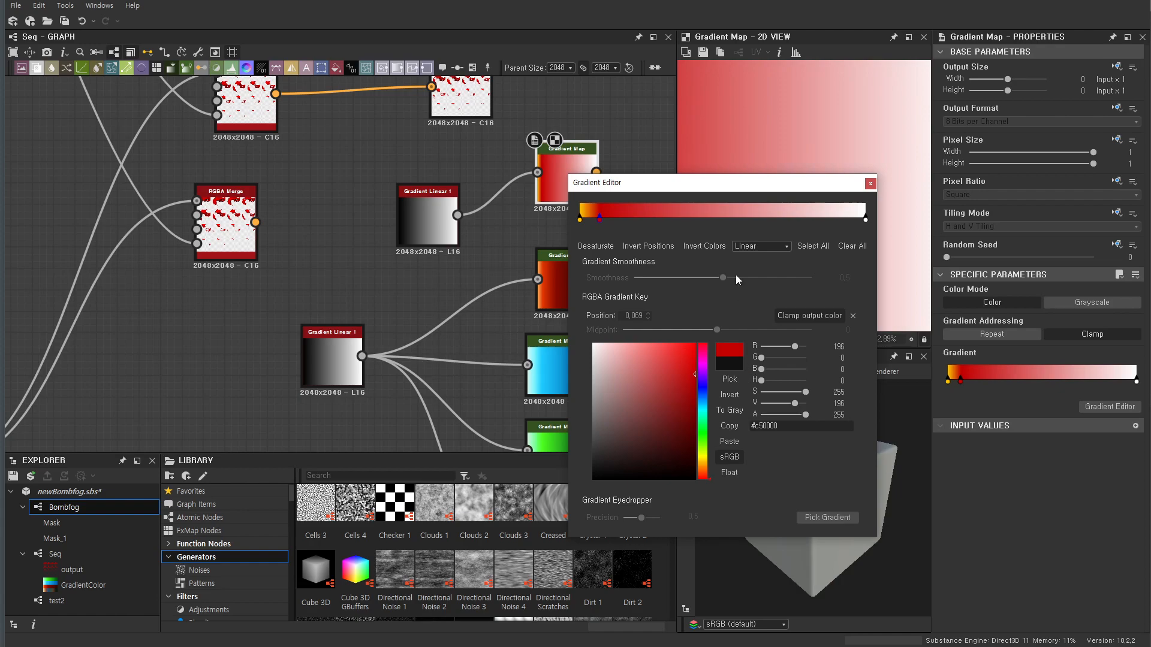
Color the gradient's end key dark red #340000 and add a #610000 key at position 0.476
left_click(865, 220)
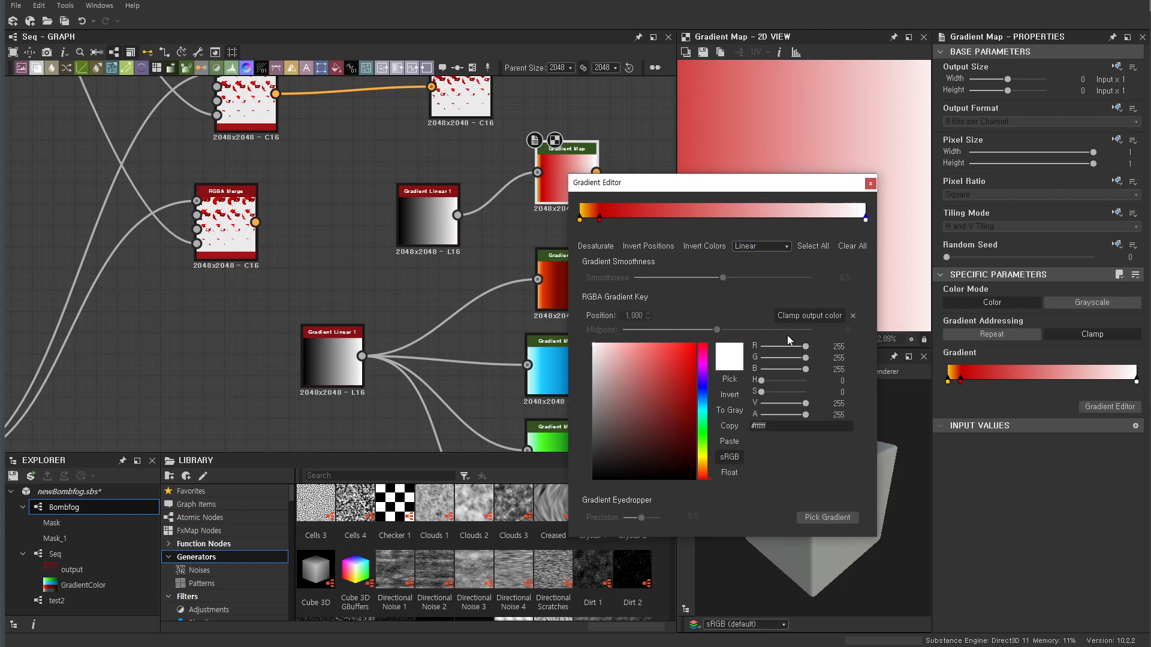
left_click_drag(679, 441, 696, 453)
left_click_drag(740, 190, 798, 273)
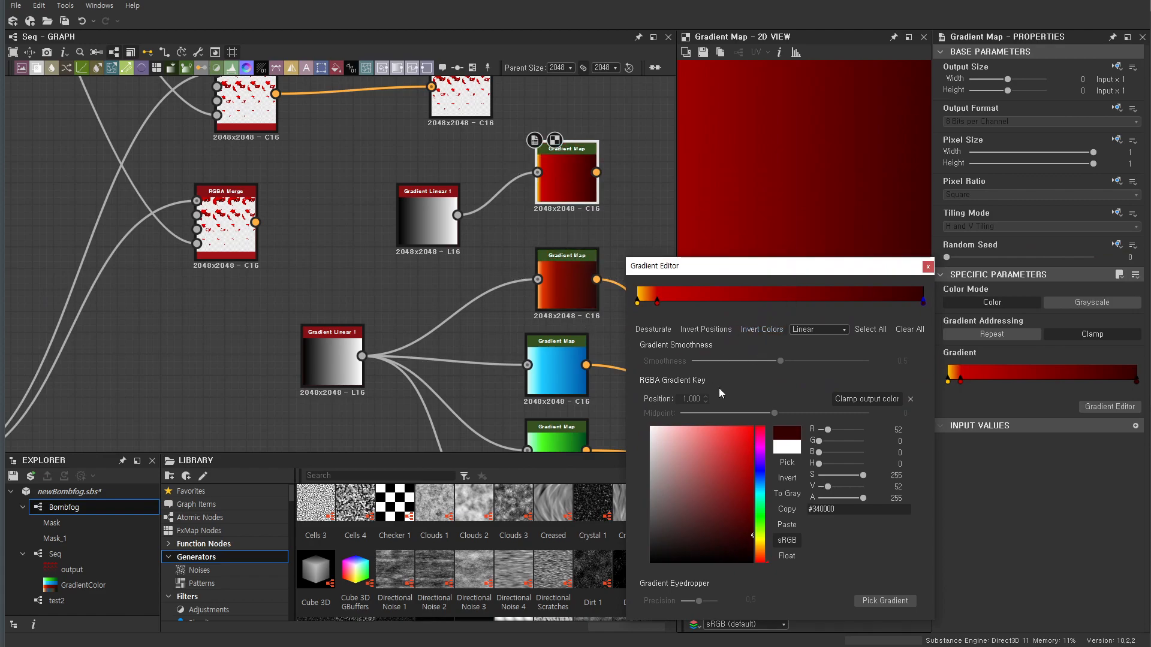
left_click(844, 301)
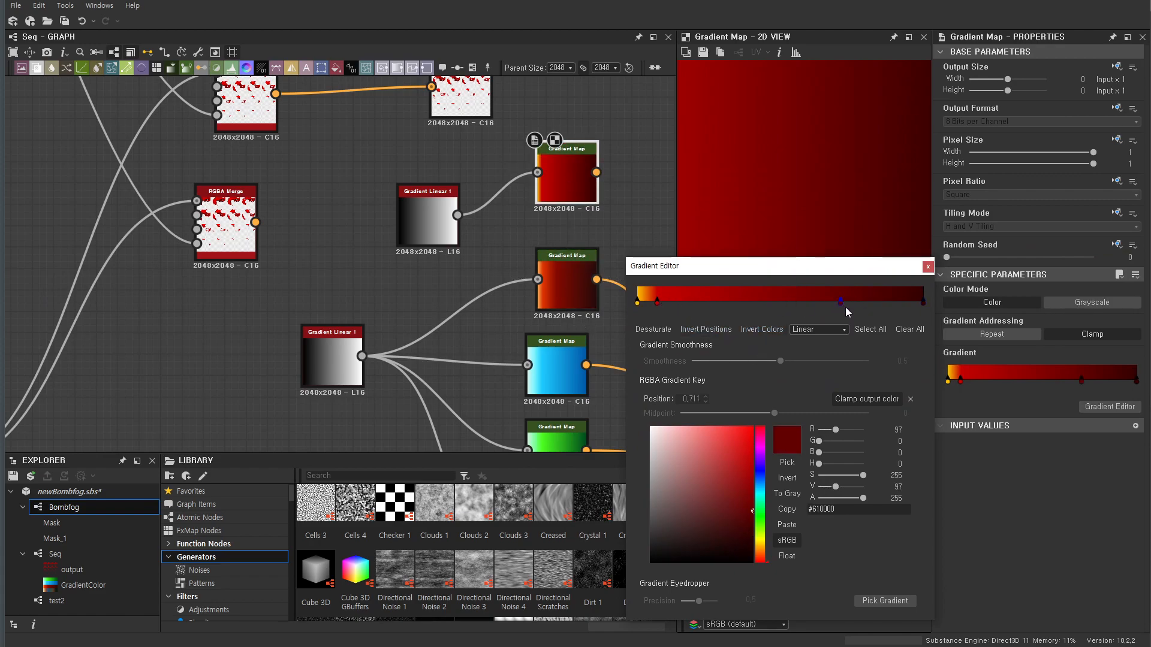
left_click_drag(844, 302, 774, 302)
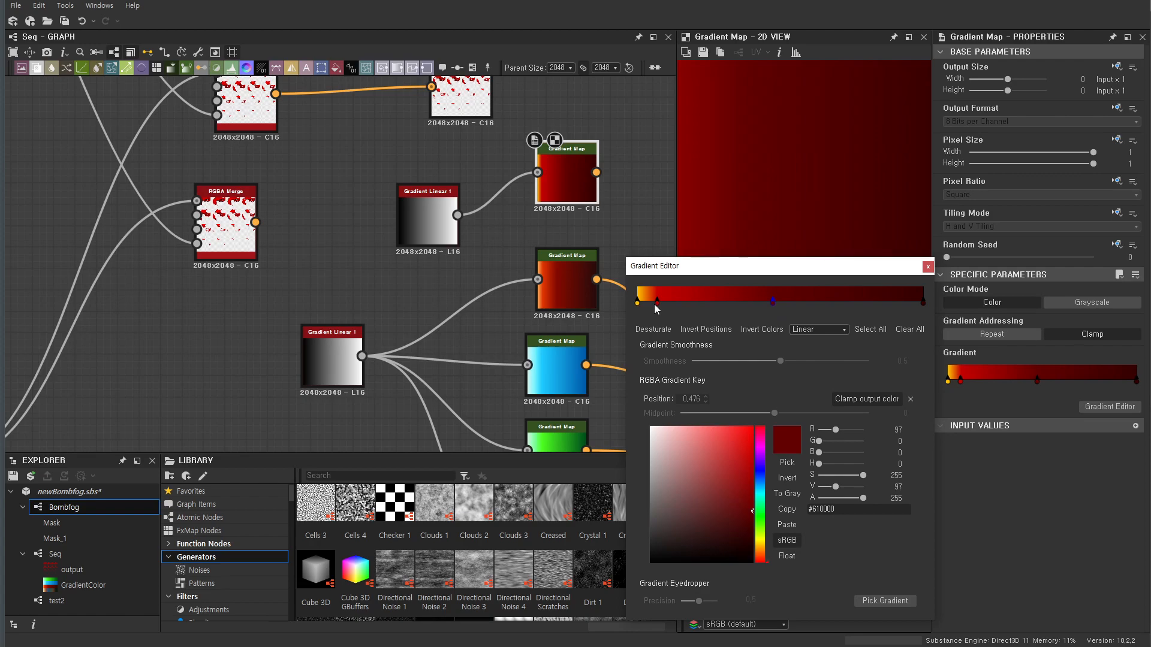
Recolor the bright red key near the gradient's start to orange-red #c53300 and move it further from the start
left_click_drag(656, 302, 661, 301)
left_click(759, 554)
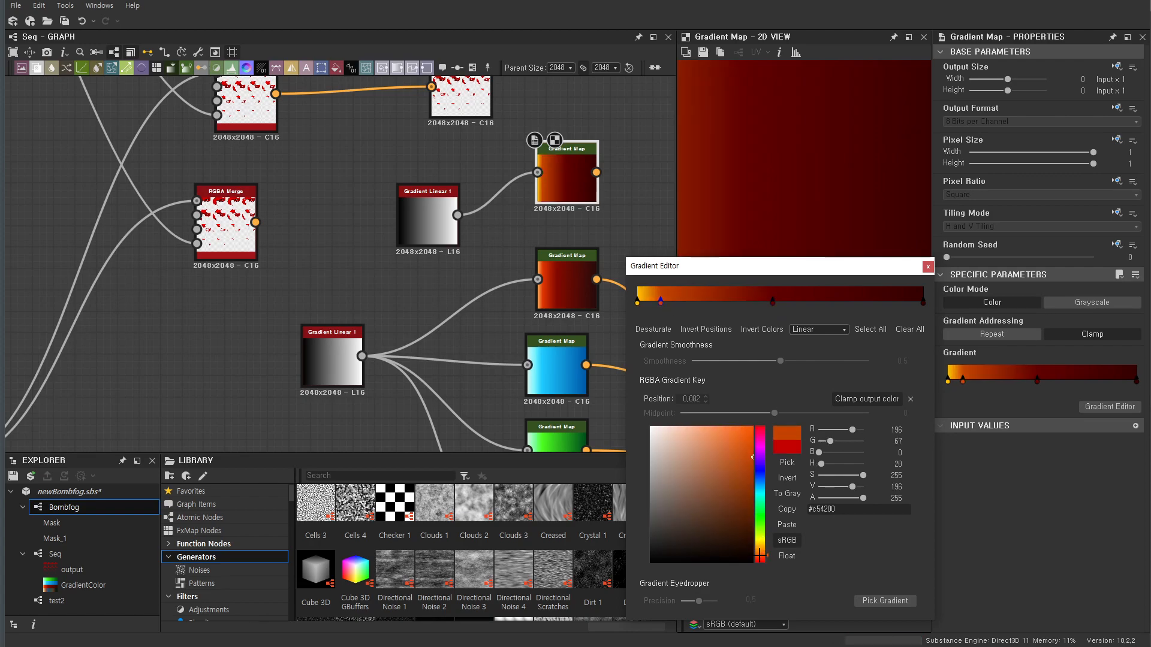
left_click_drag(759, 554, 760, 559)
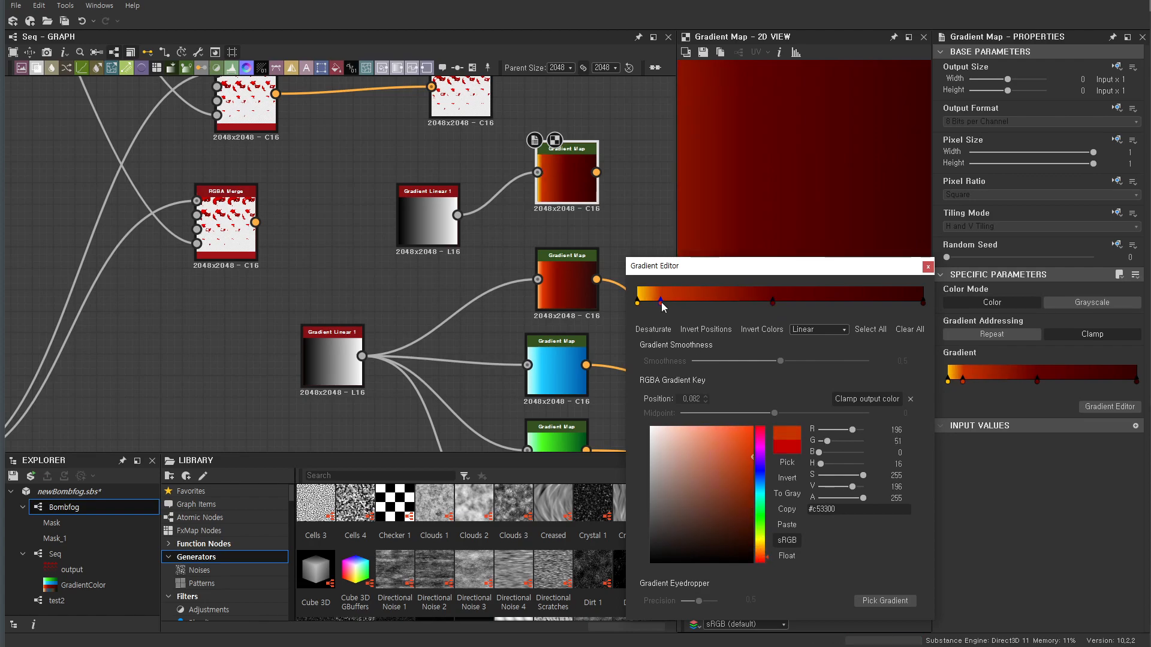
left_click_drag(663, 306, 685, 307)
Recolor the gradient's start key at position 0.000 to bright yellow #ffe82c and close the gradient editor
left_click(640, 305)
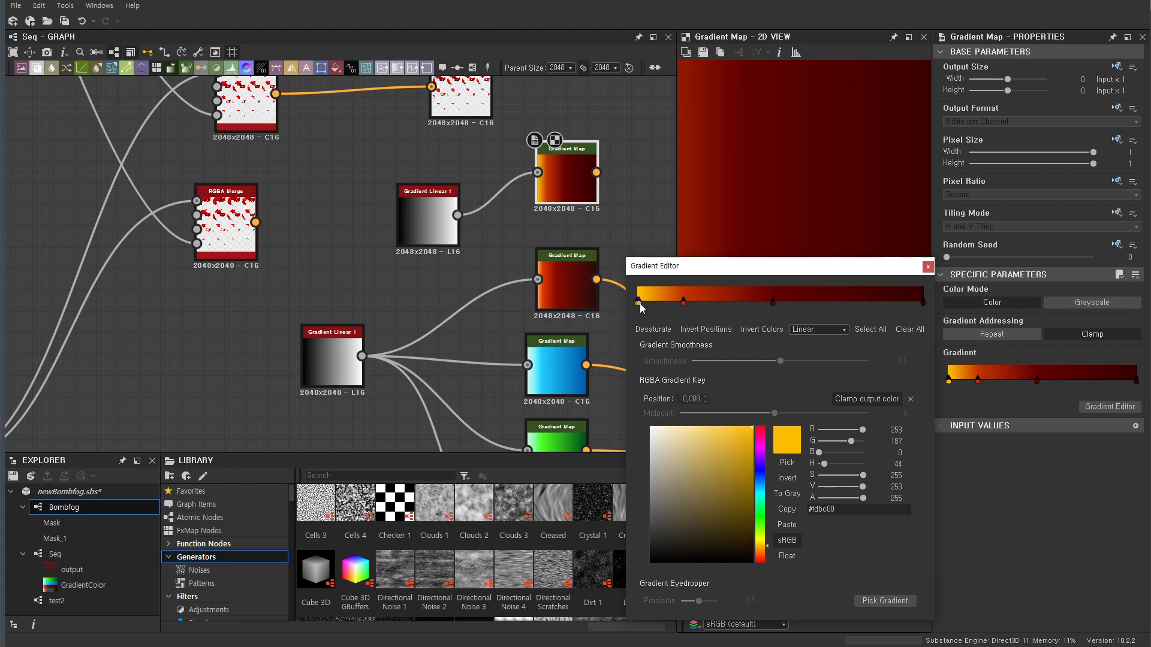
left_click(638, 305)
left_click_drag(736, 460, 729, 410)
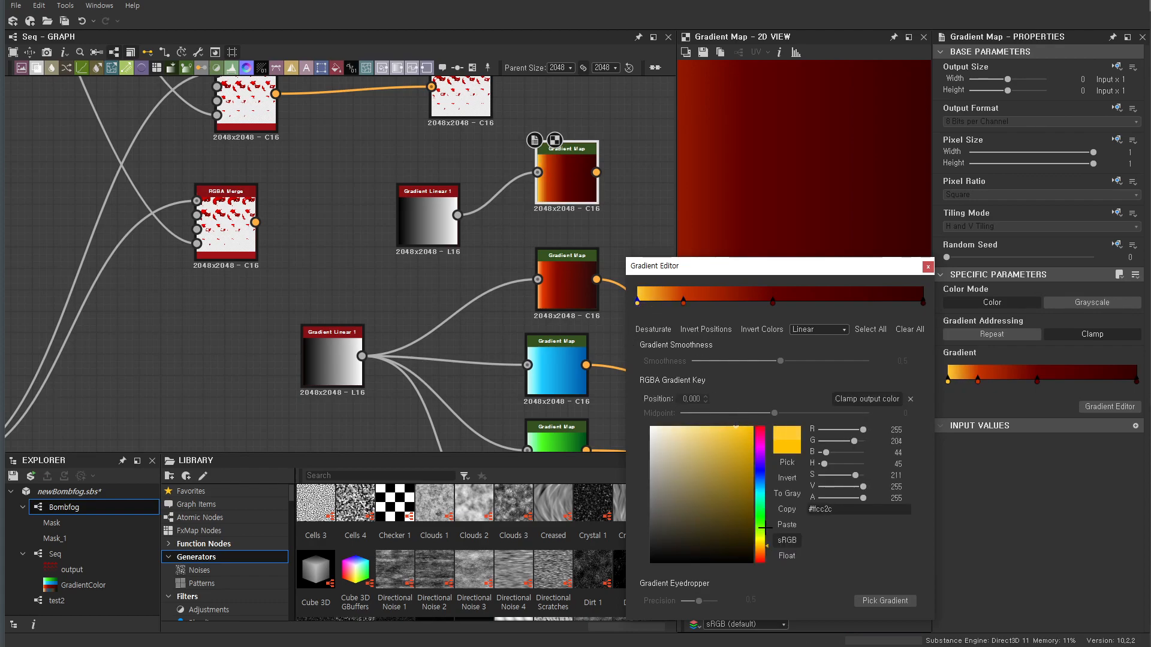
left_click_drag(760, 548, 760, 543)
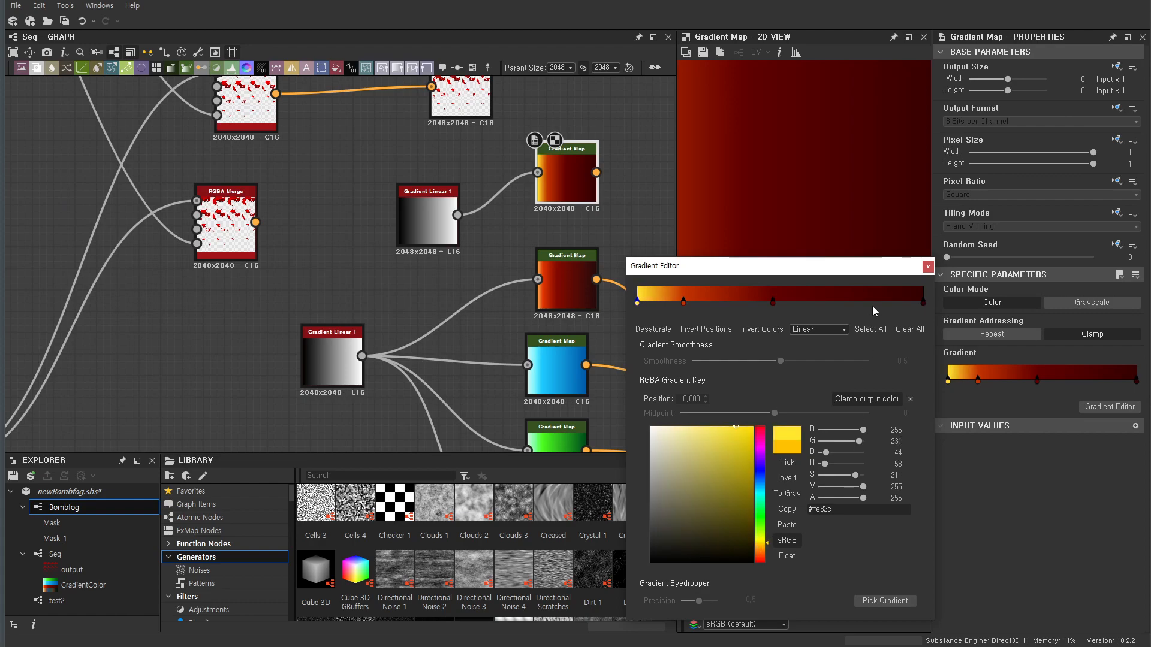
left_click(928, 267)
Compare the new Gradient Map with the existing red Gradient Map and examine how the existing maps feed the Blend nodes
scroll(770, 204, "down", 4)
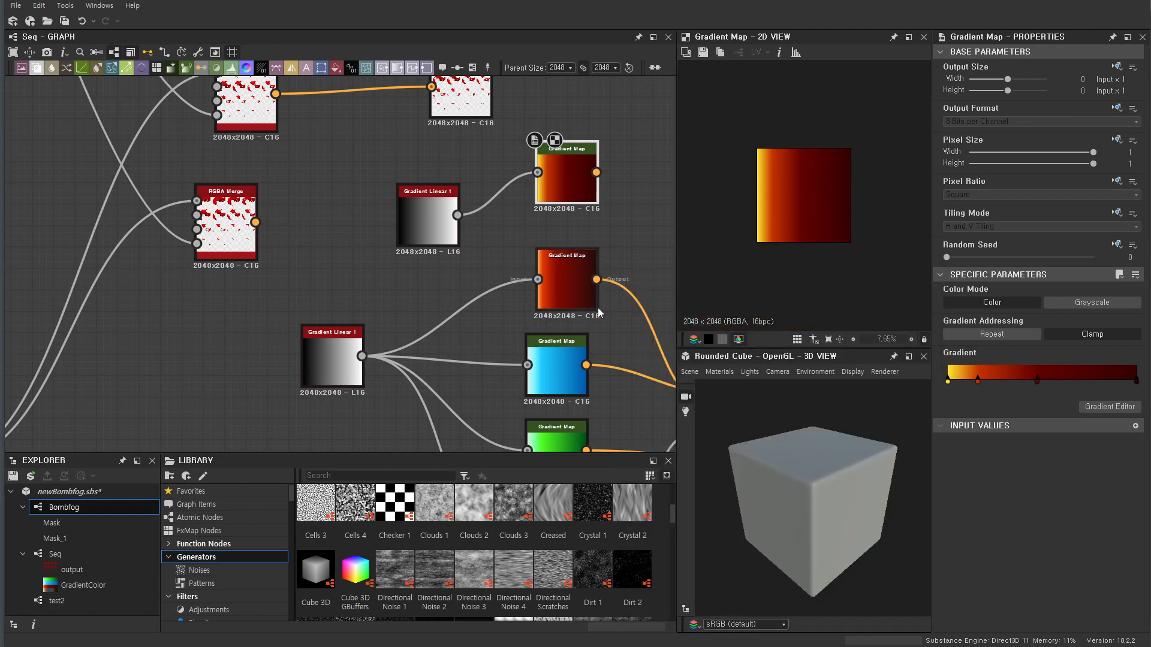
left_click(565, 283)
scroll(822, 240, "up", 3)
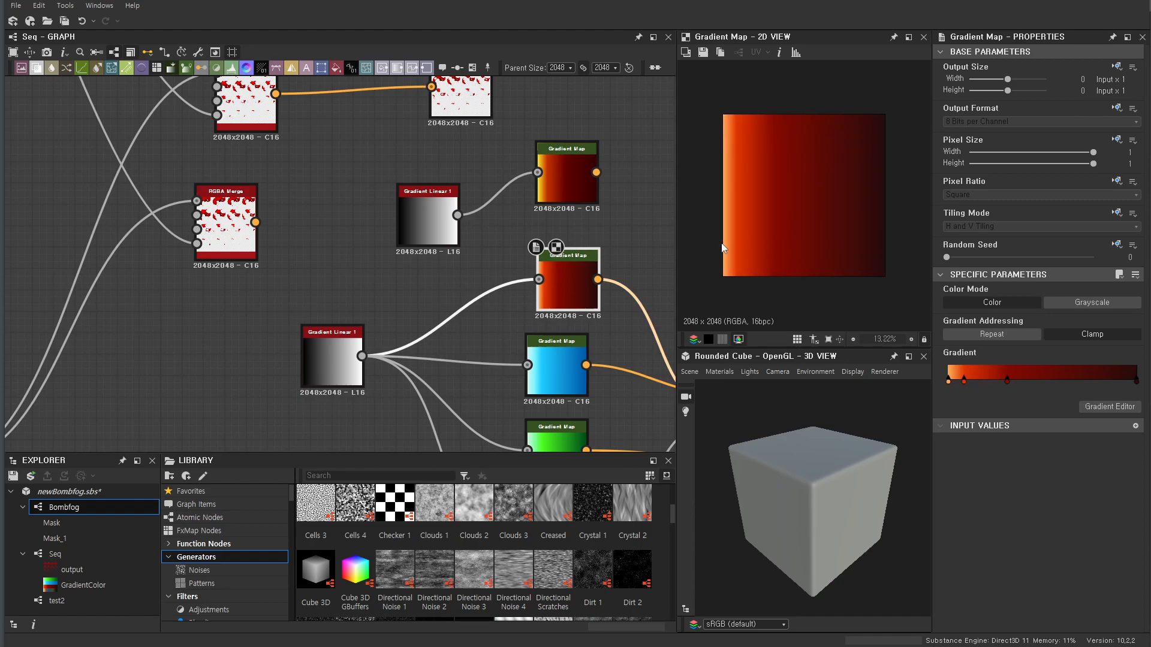
left_click(549, 194)
scroll(547, 190, "down", 2)
middle_click_drag(576, 212, 451, 212)
left_click(574, 194)
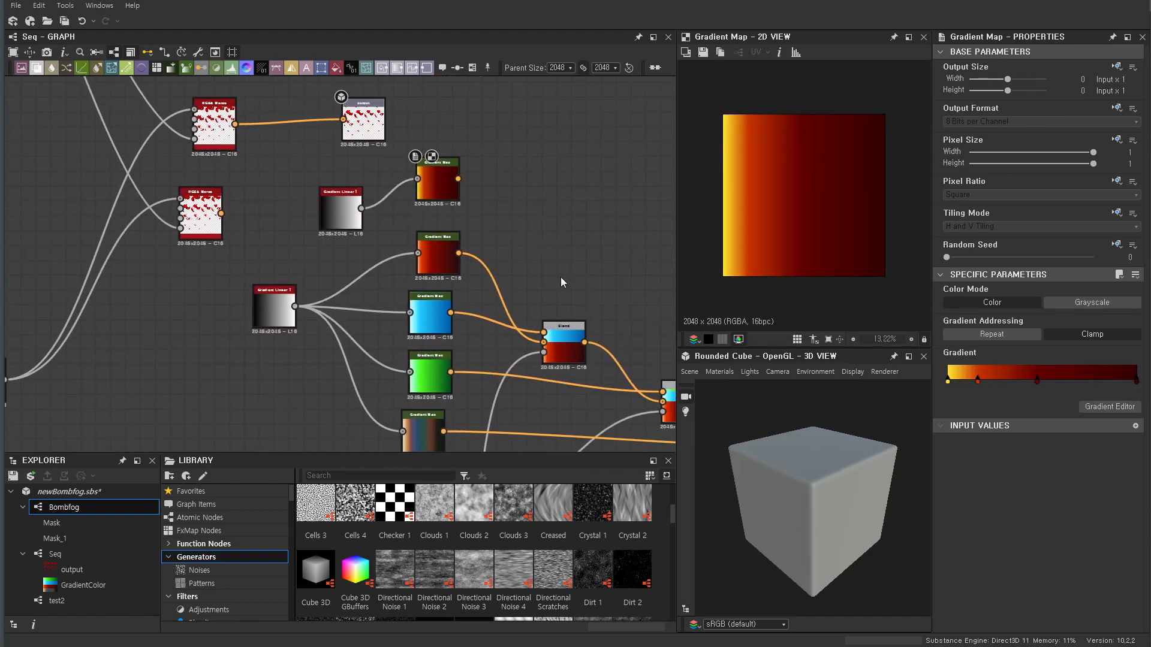
scroll(561, 276, "down", 2)
middle_click_drag(561, 276, 537, 216)
left_click_drag(370, 347, 470, 253)
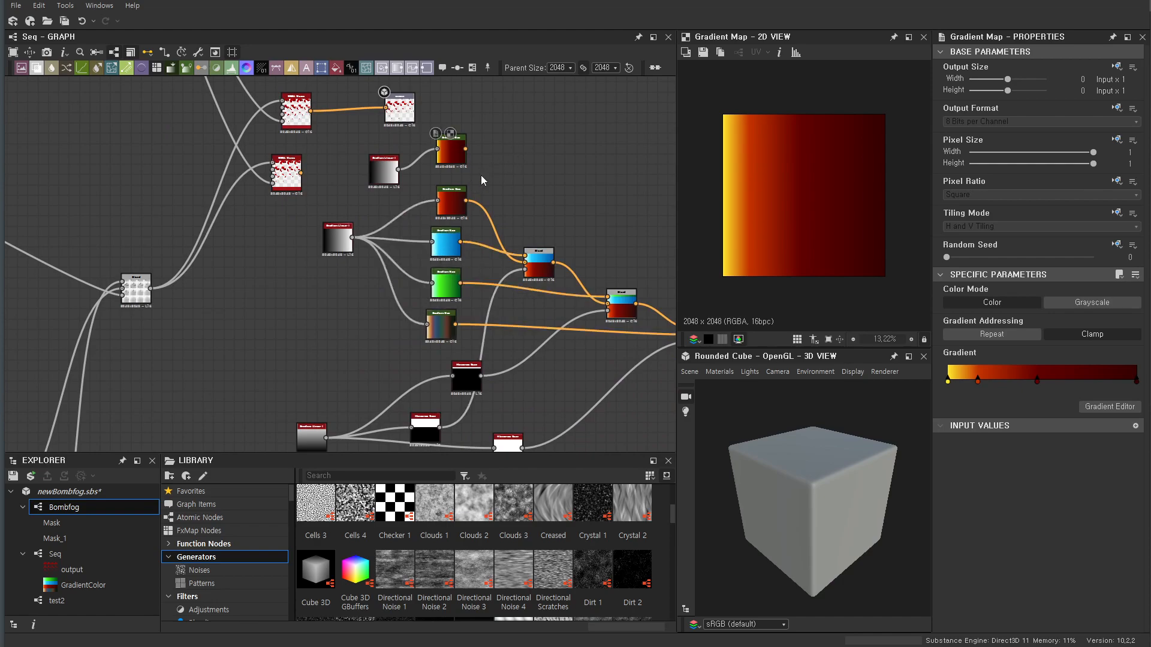
Move the orange-red key of the new Gradient Map close to its yellow start key to narrow the yellow band
scroll(521, 180, "up", 3)
left_click_drag(506, 189, 449, 154)
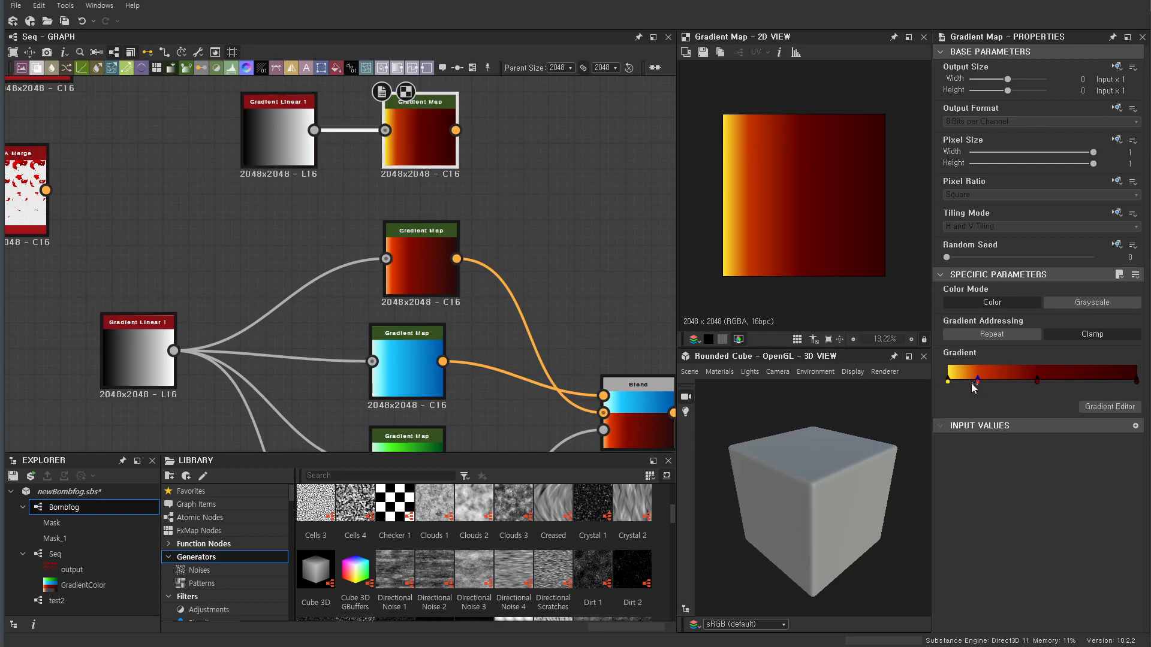
left_click_drag(978, 384, 958, 383)
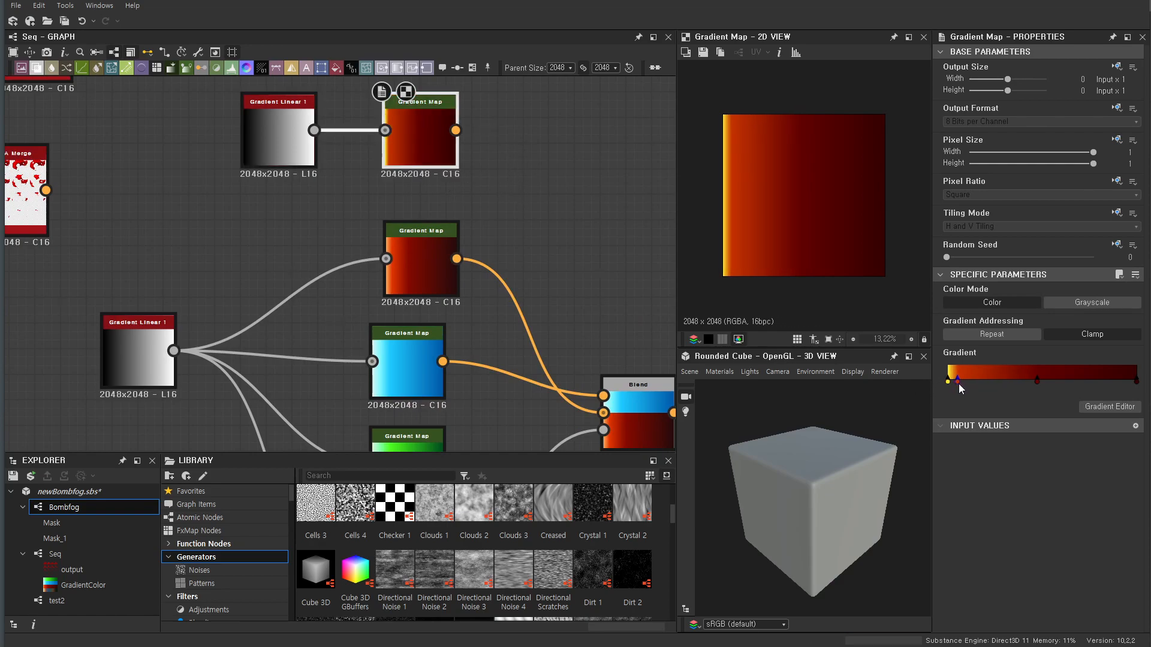
left_click(649, 210)
Add an Output node fed by the new Gradient Map and align it roughly level with that node
middle_click_drag(610, 191, 588, 218)
key("space")
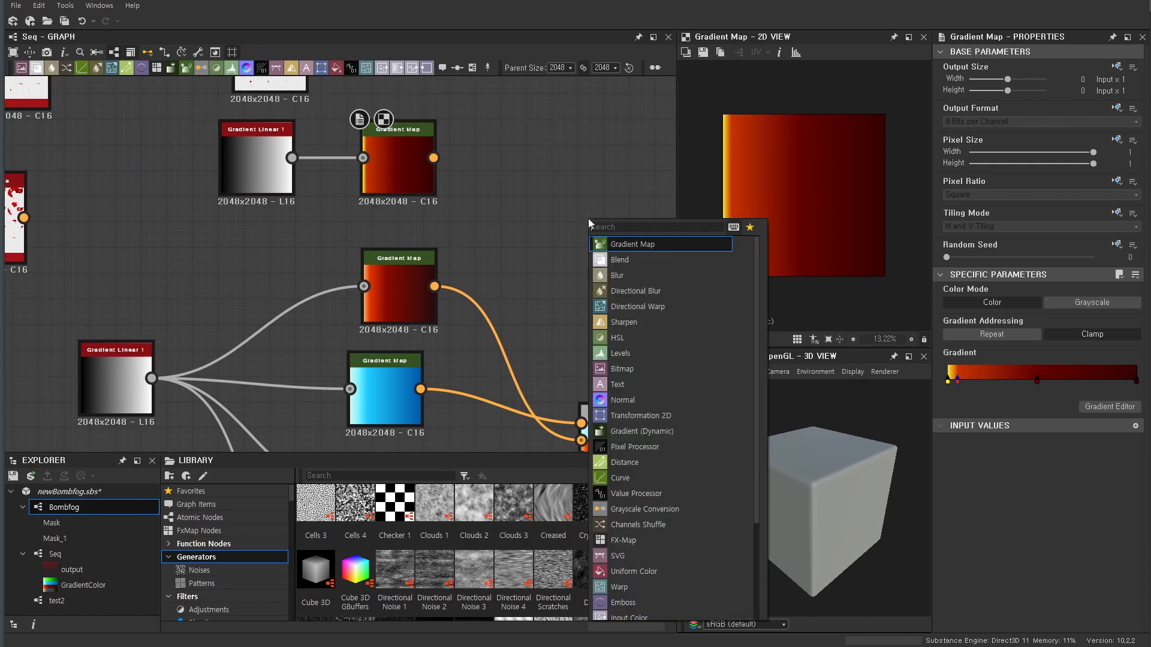
type("out")
key("Return")
left_click_drag(433, 158, 579, 240)
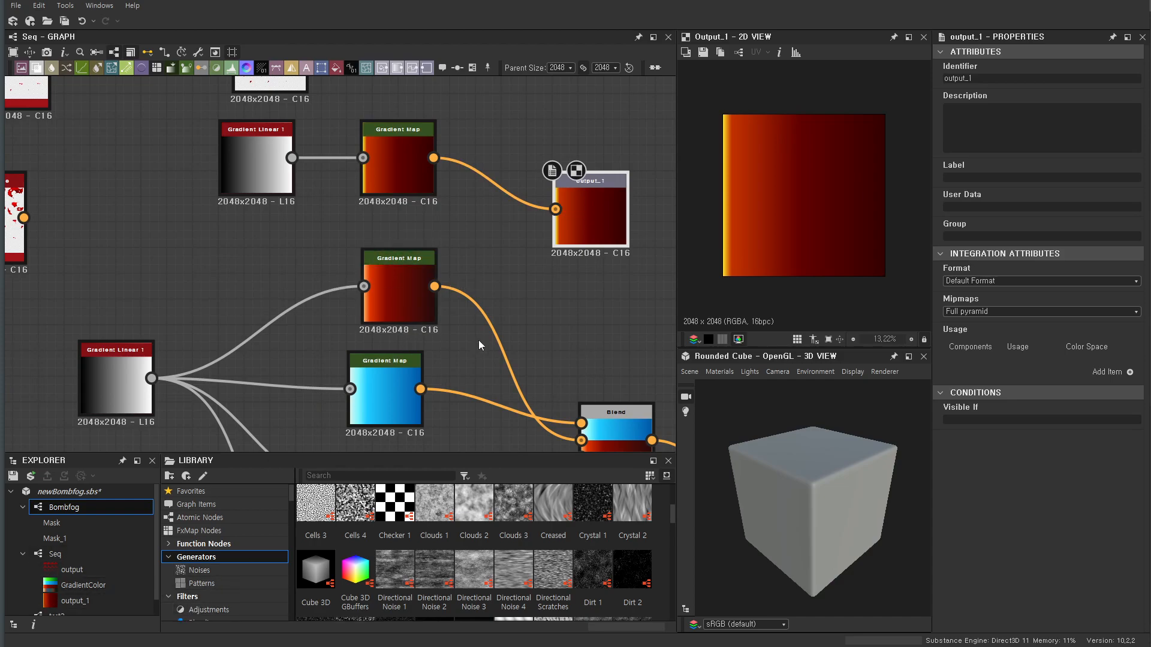
scroll(89, 584, "down", 1)
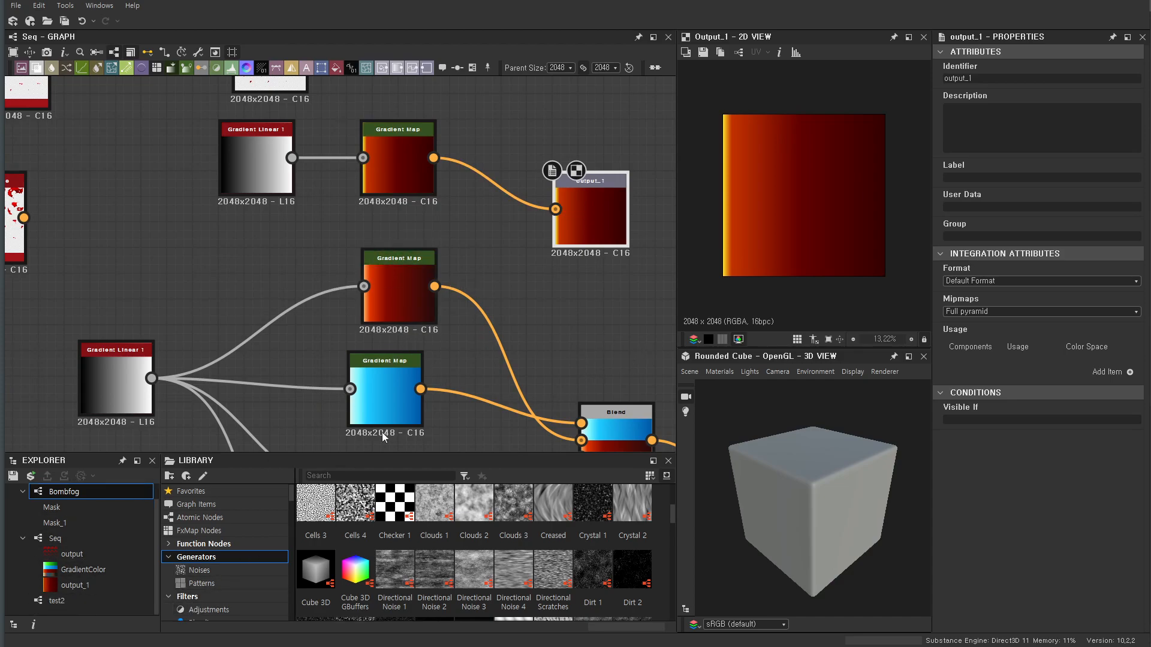
left_click_drag(592, 215, 593, 178)
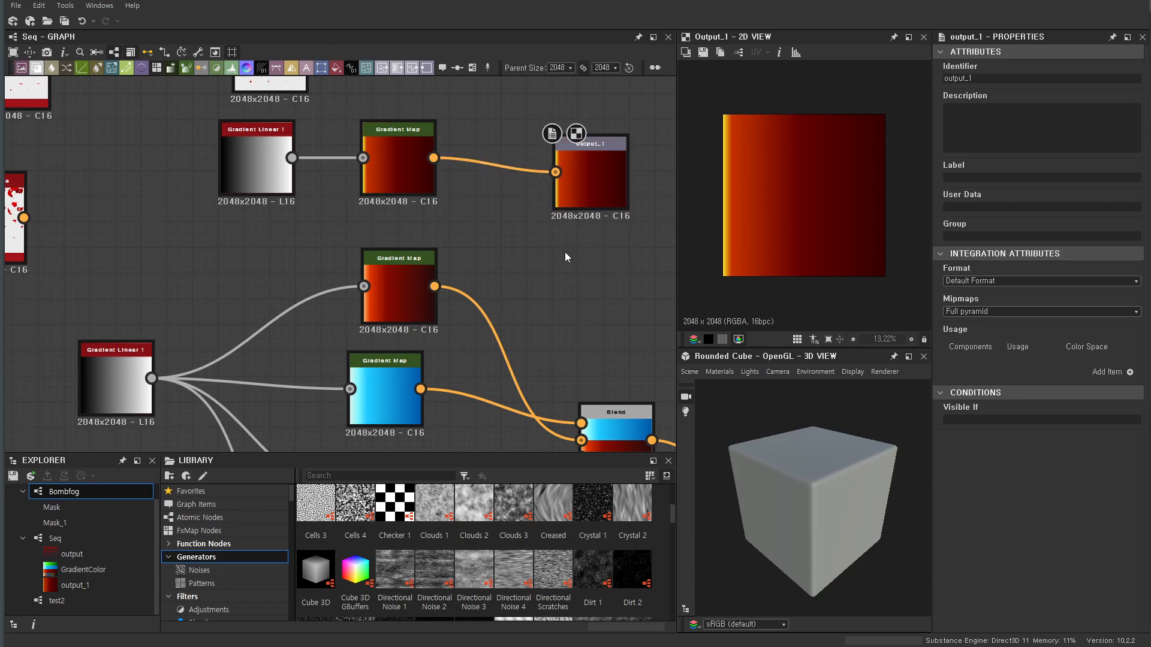
Set output_1's exported color space to sRGB in the Seq graph's export settings and close them without exporting
left_click(50, 542)
right_click(60, 541)
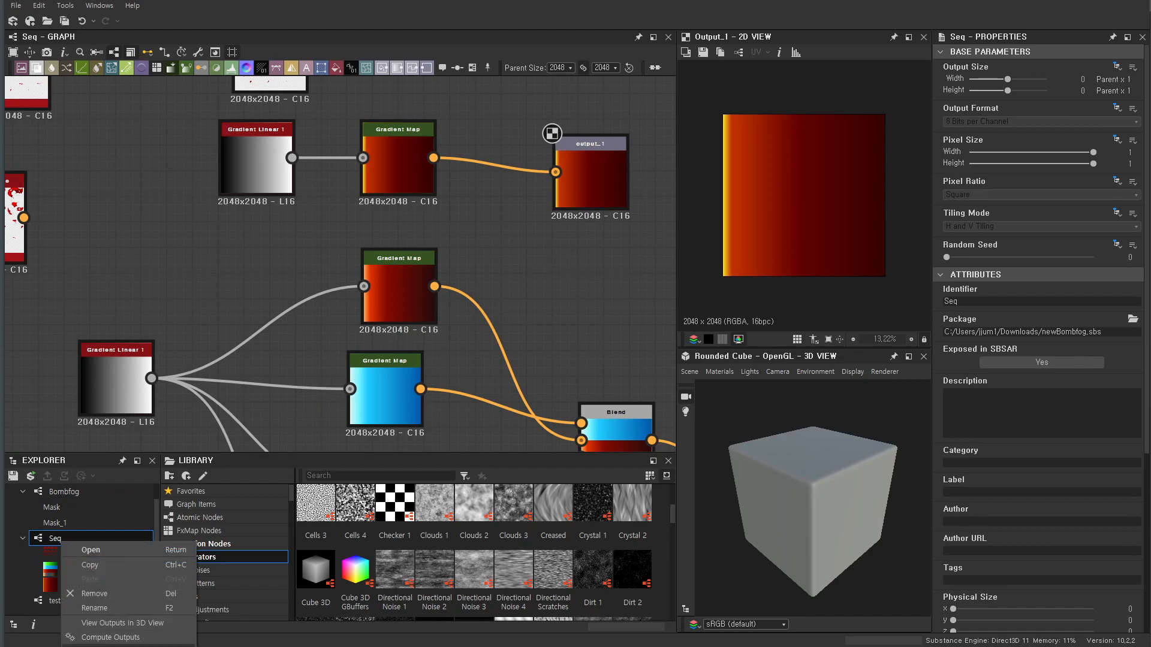
left_click(110, 646)
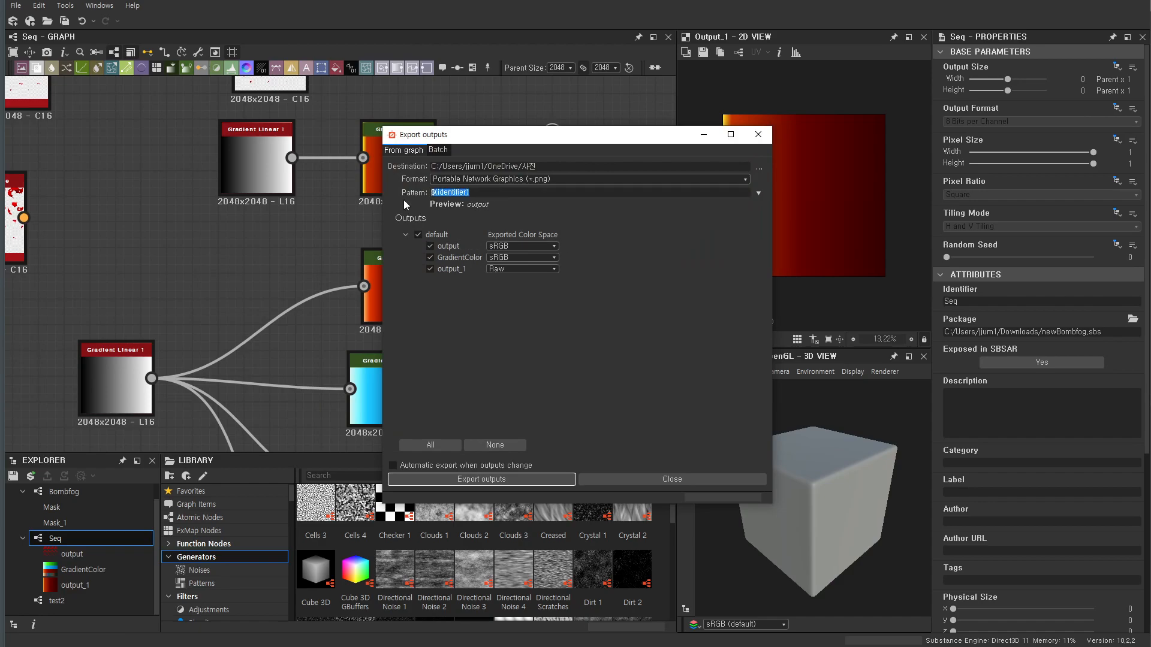
left_click(518, 271)
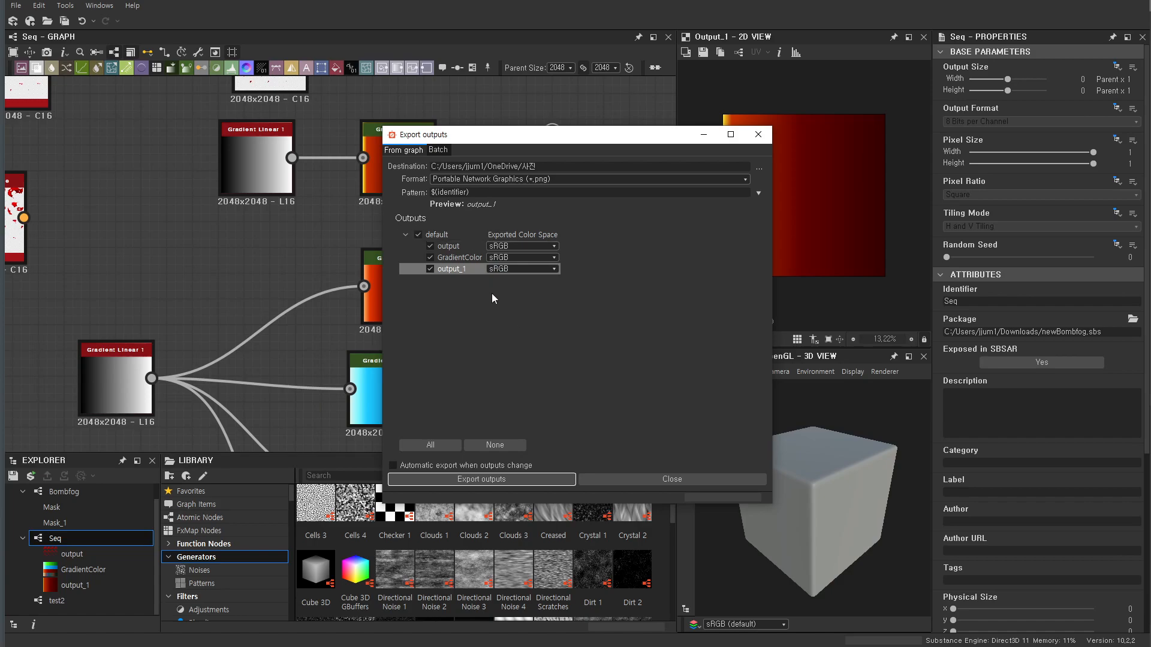
left_click(534, 270)
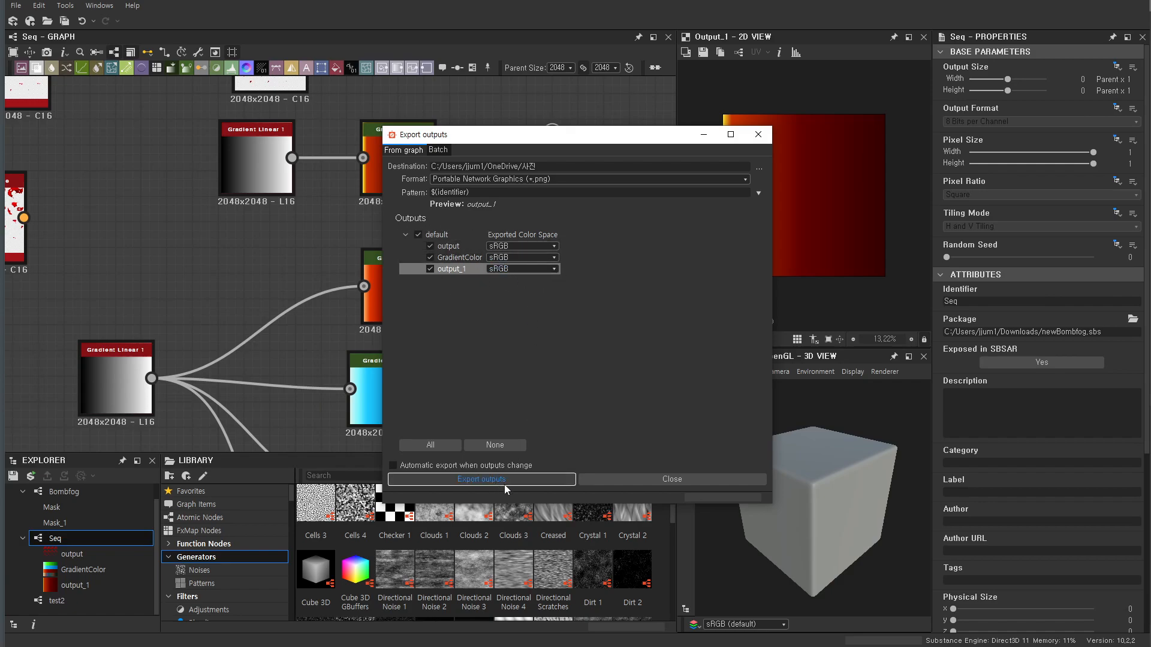
left_click(641, 480)
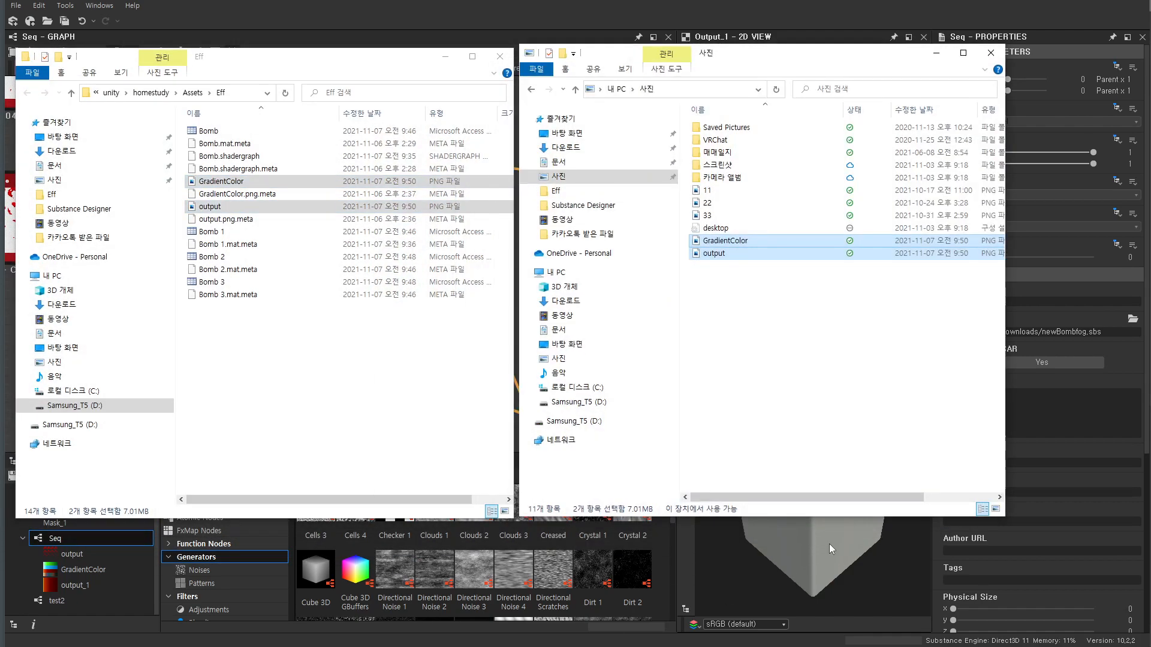
Switch to File Explorer and view the exported GradientColor and output images in the 사진 folder
left_click(873, 425)
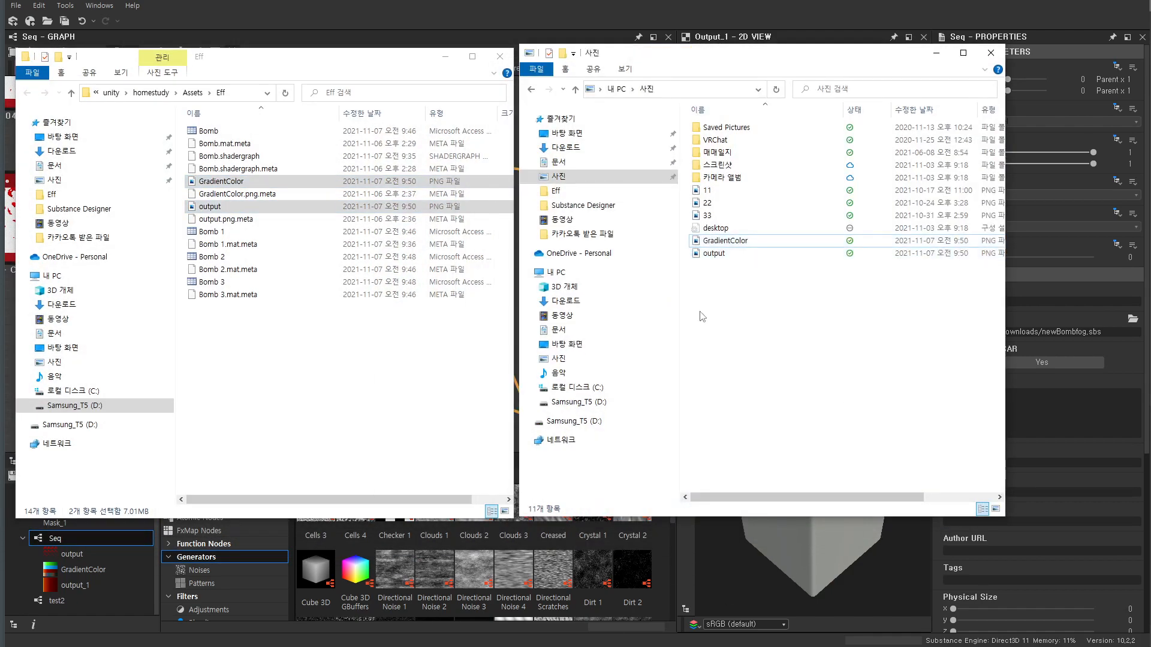
double_click(725, 242)
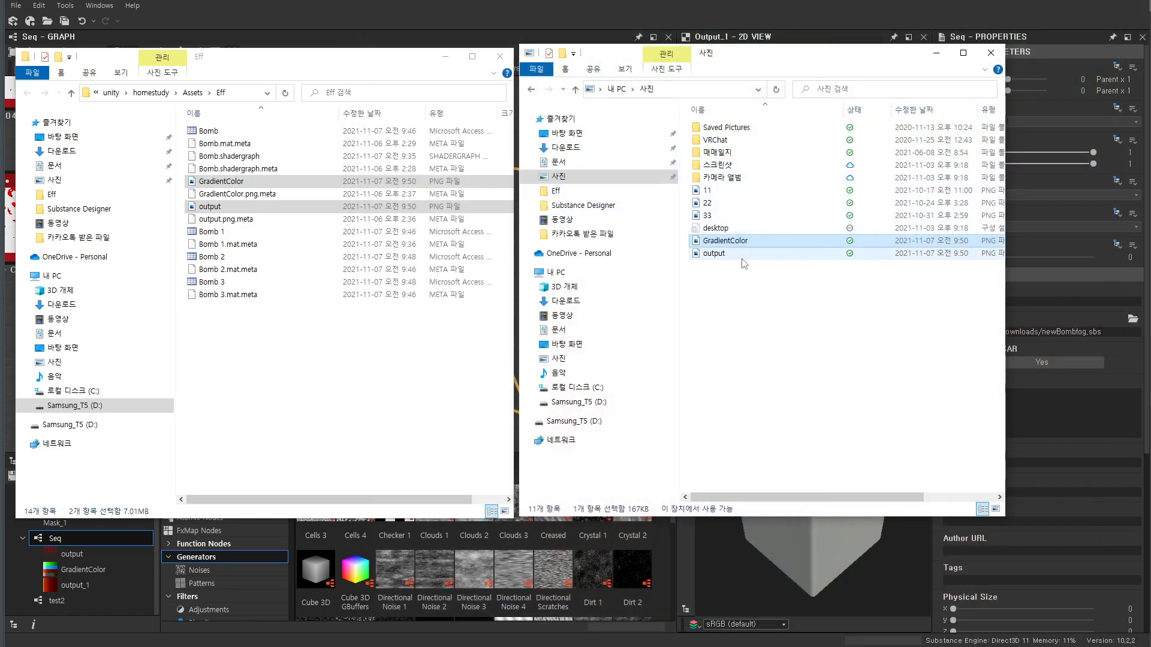
double_click(741, 256)
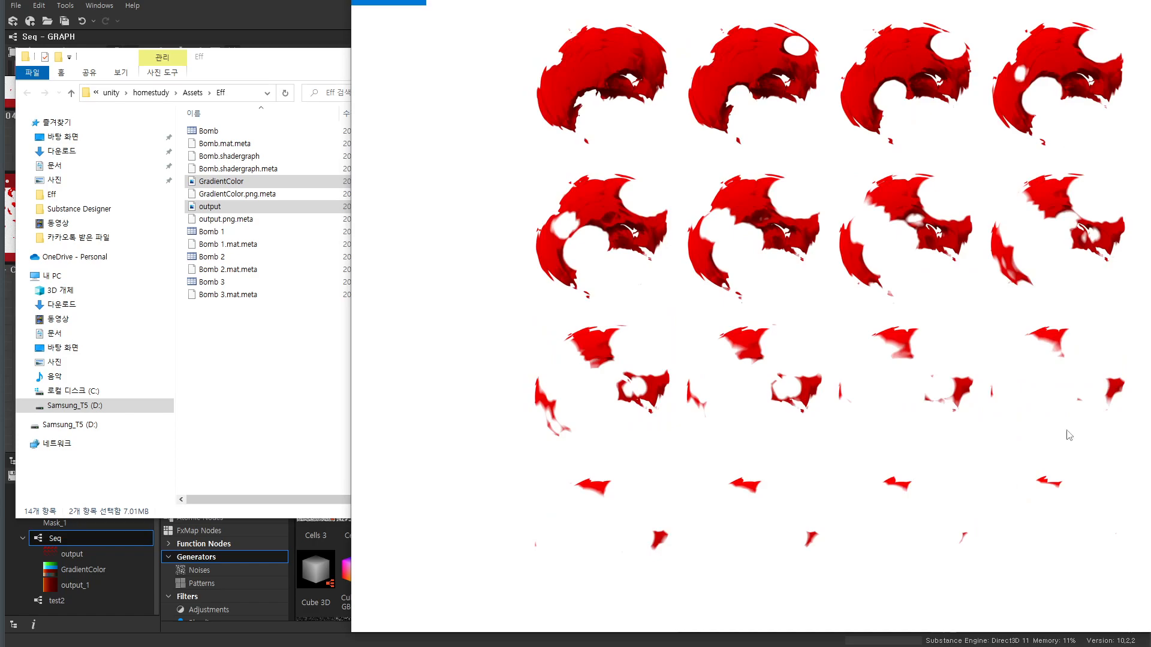
key("Escape")
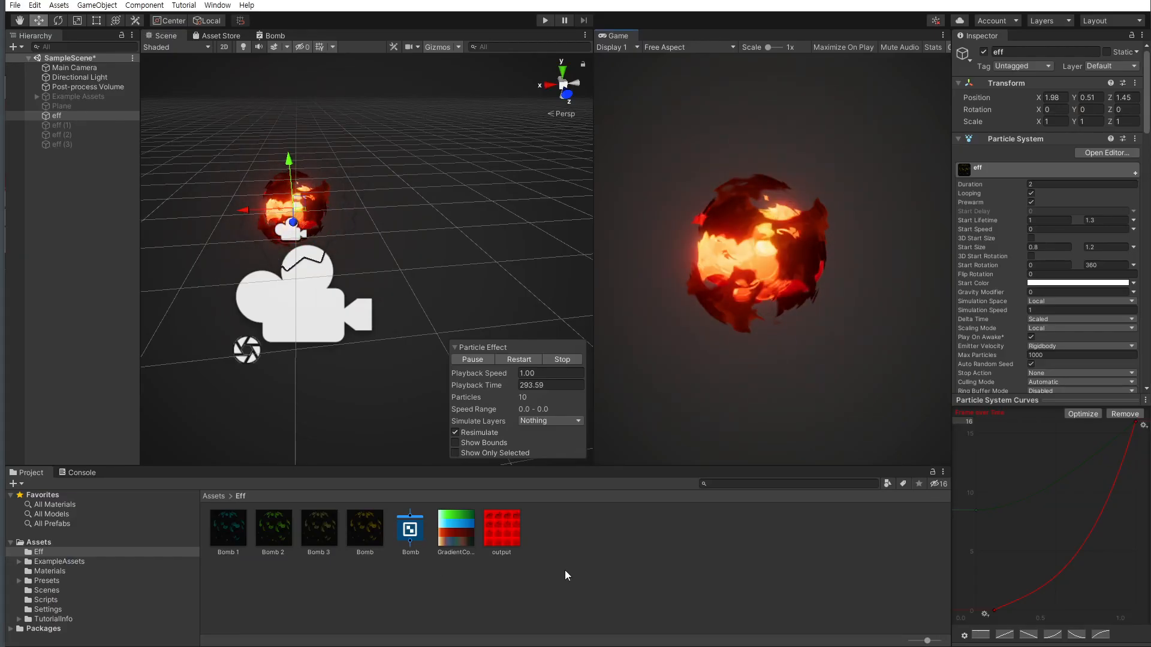
Switch to Unity and inspect the imported GradientColor and output textures in Assets/Eff, returning to the File Explorer windows
left_click(465, 543)
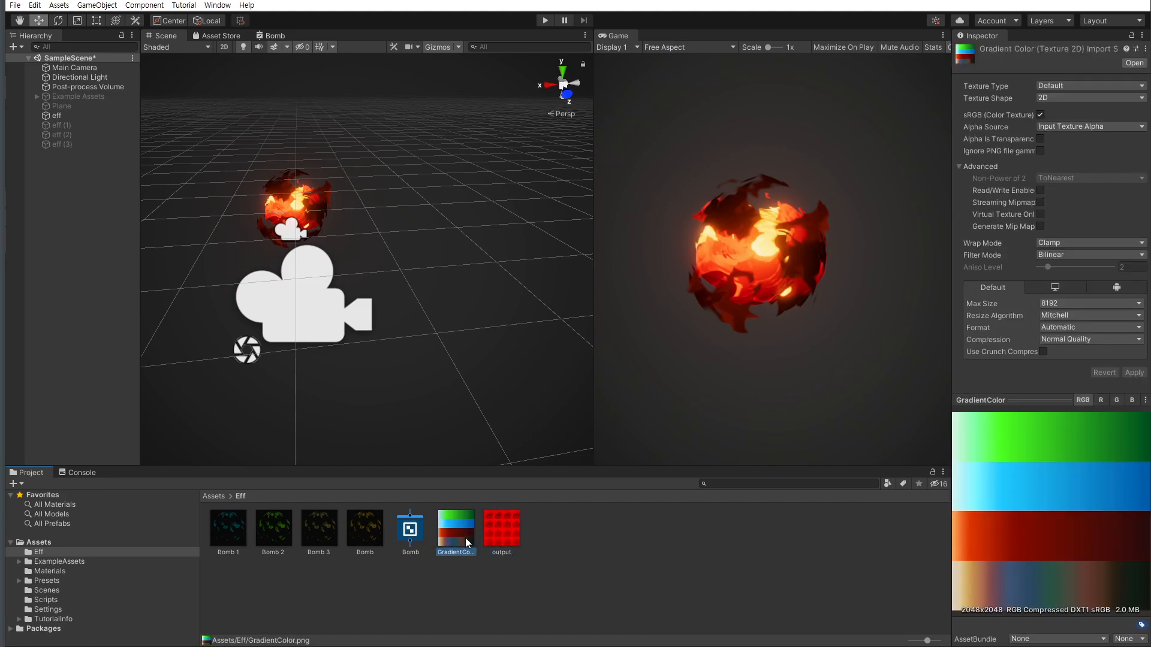
left_click(513, 538)
left_click(628, 559)
left_click(458, 535)
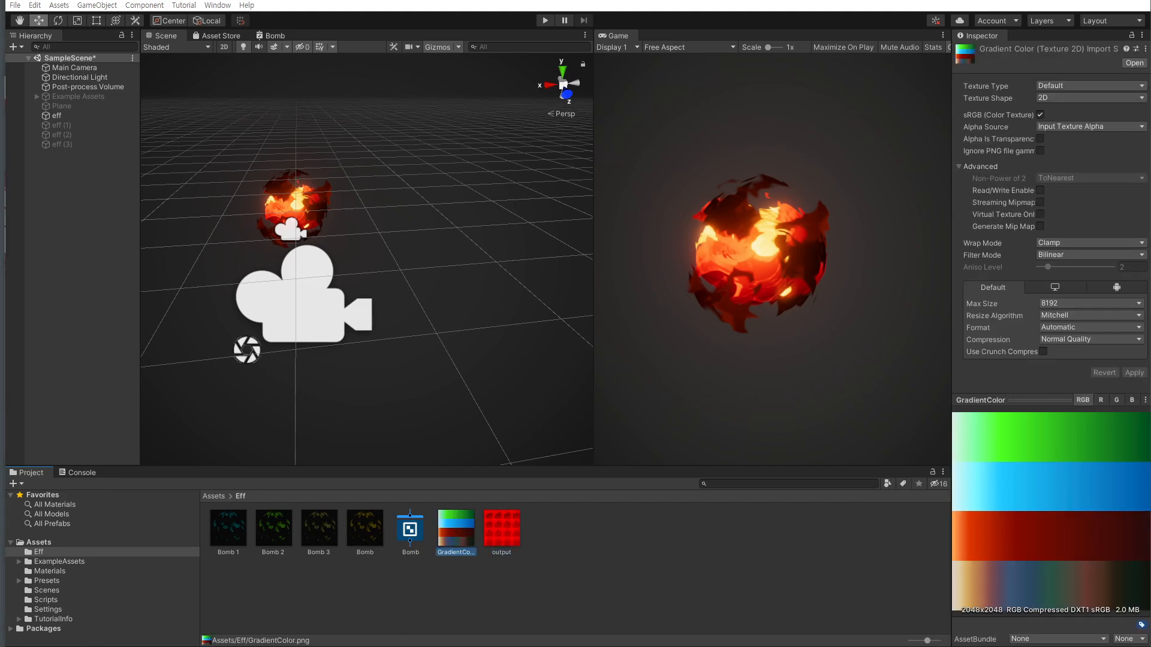
key("alt+Tab")
key("alt+Tab")
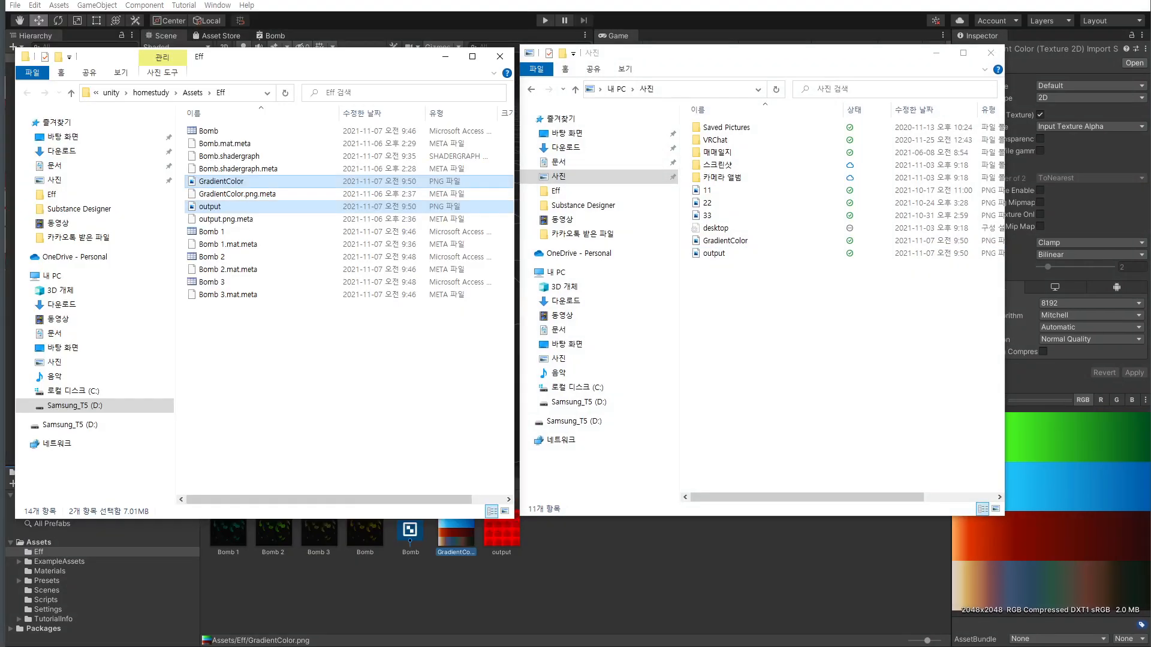
Switch to Substance Designer and export the Seq graph's output, GradientColor and output_1 as PNG files to the 사진 folder
left_click(689, 576)
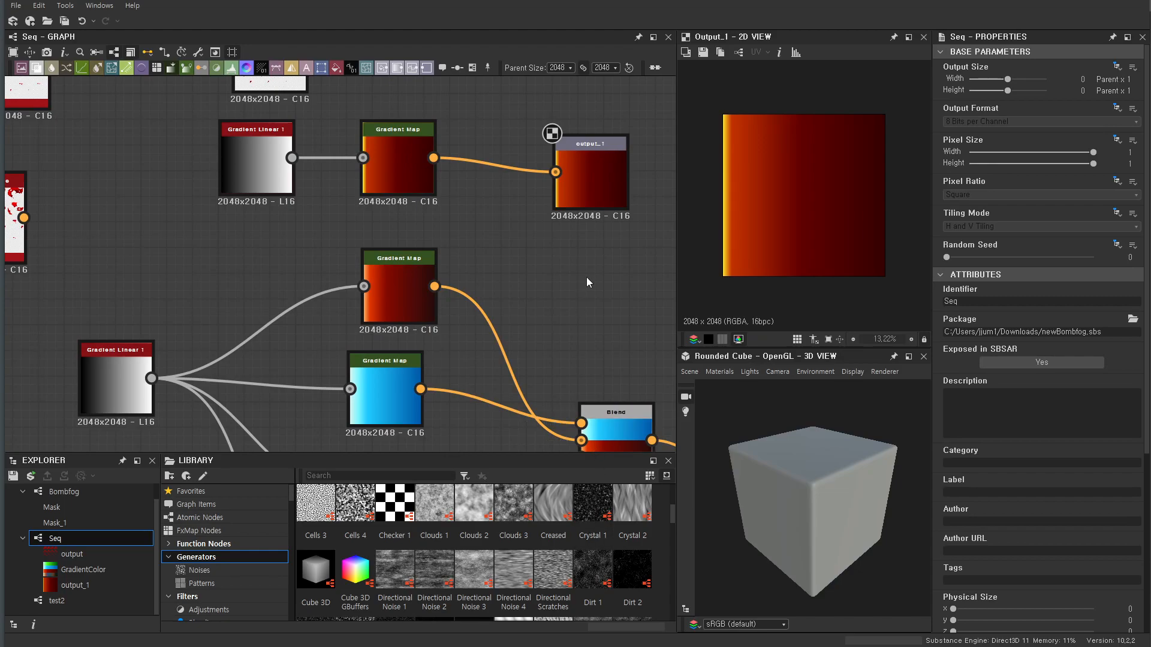
left_click(590, 180)
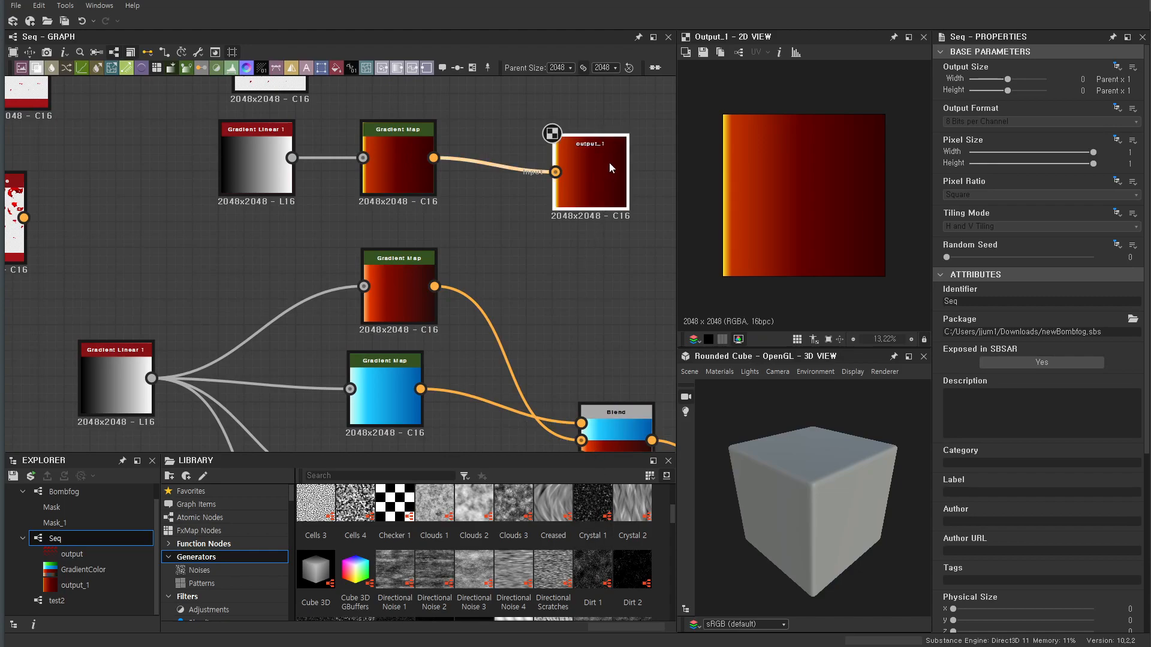
left_click(548, 124)
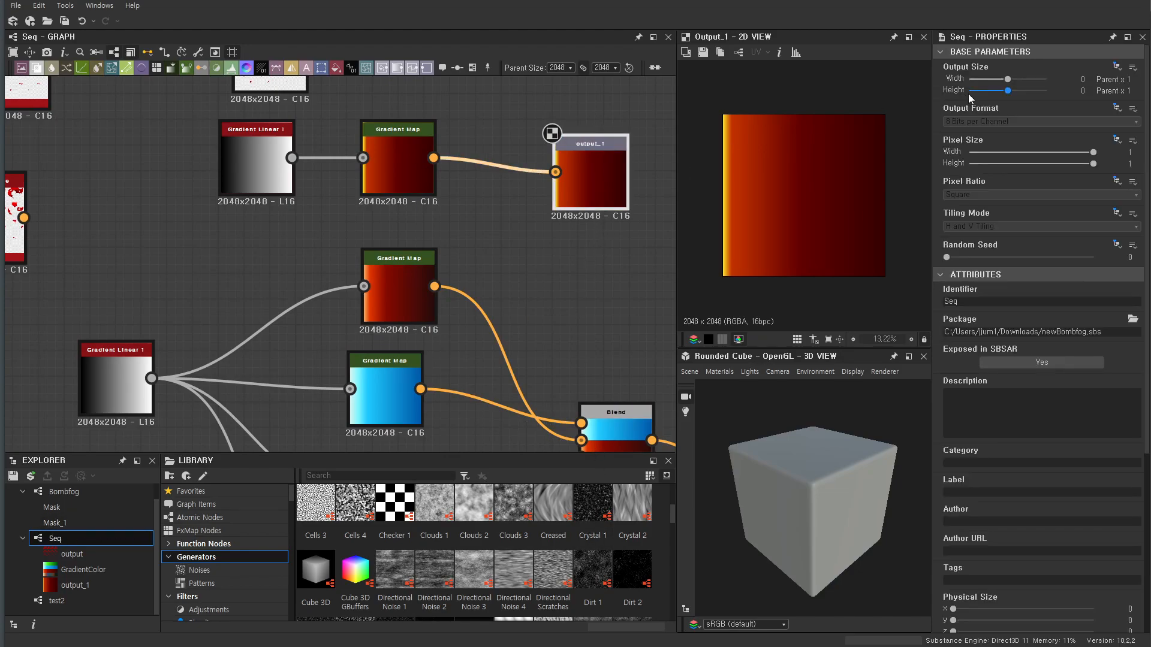
left_click(558, 140)
right_click(65, 542)
left_click(133, 646)
left_click(524, 480)
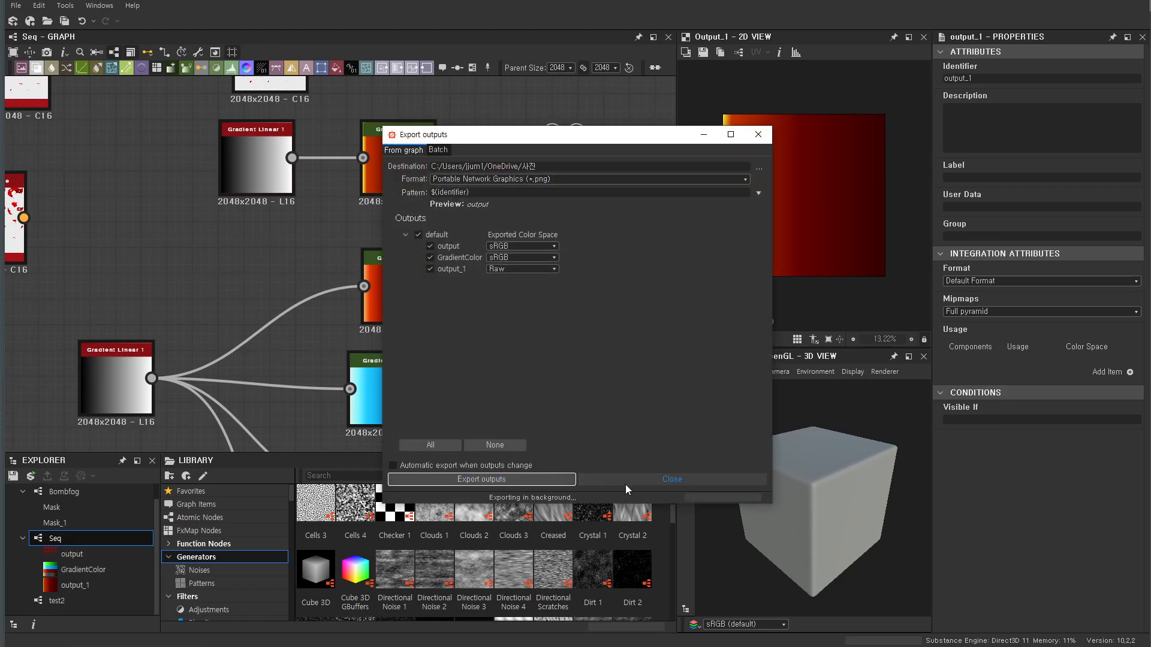
left_click(606, 480)
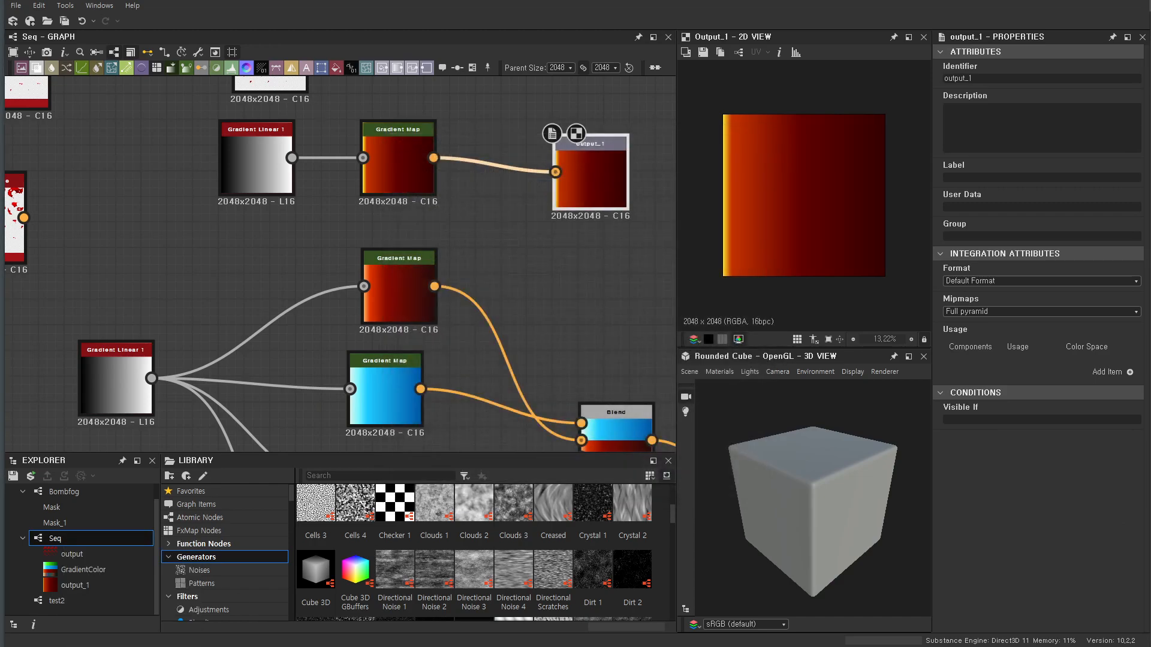
Copy the exported output_1 image from the 사진 folder into the project's Assets/Eff folder and switch to Unity
key("alt+Tab")
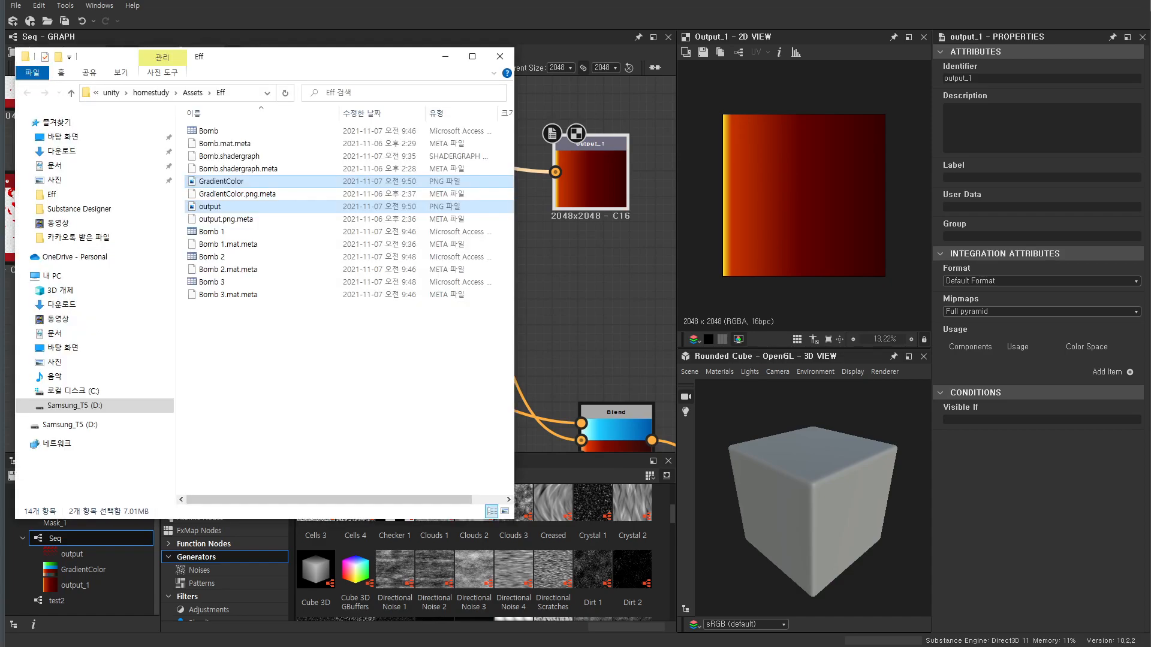
key("alt+Tab")
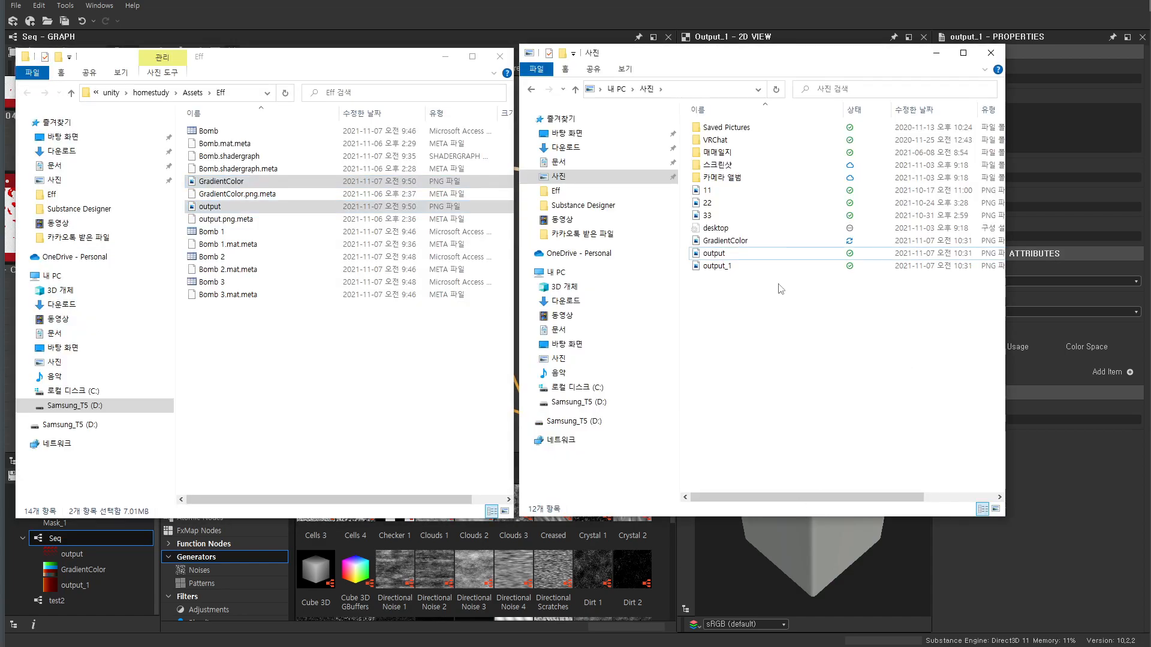
left_click(721, 267)
left_click_drag(721, 266, 359, 335)
key("alt+Tab")
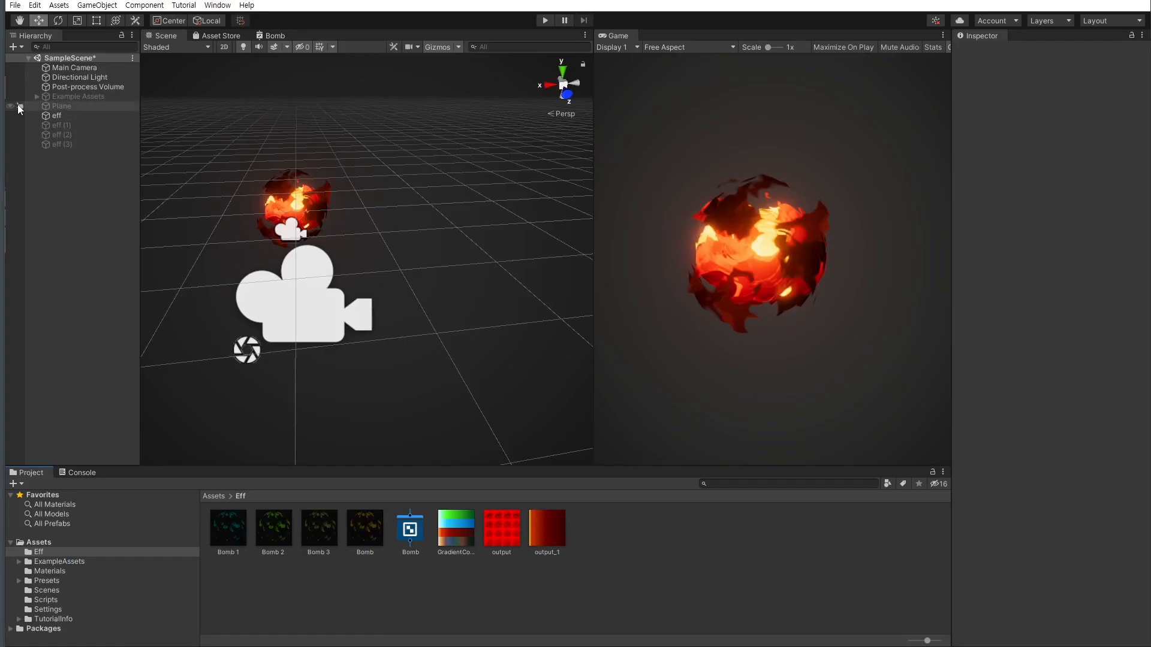
Inspect the eff particle system and the import settings of the output texture
left_click(60, 115)
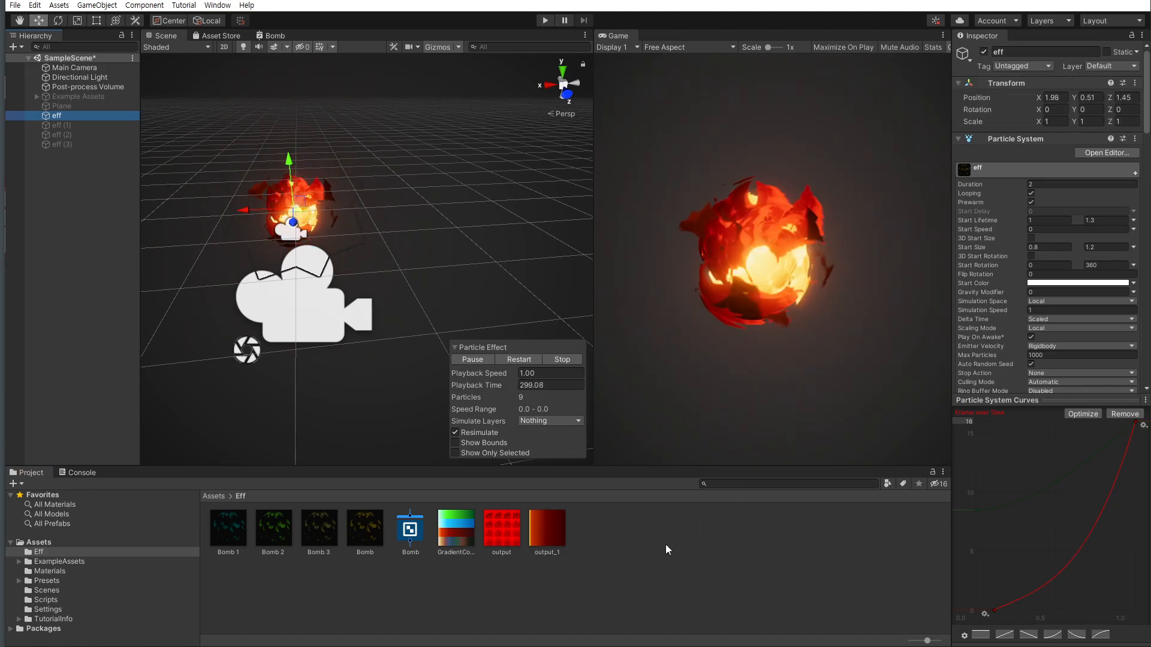
left_click(620, 571)
left_click(503, 530)
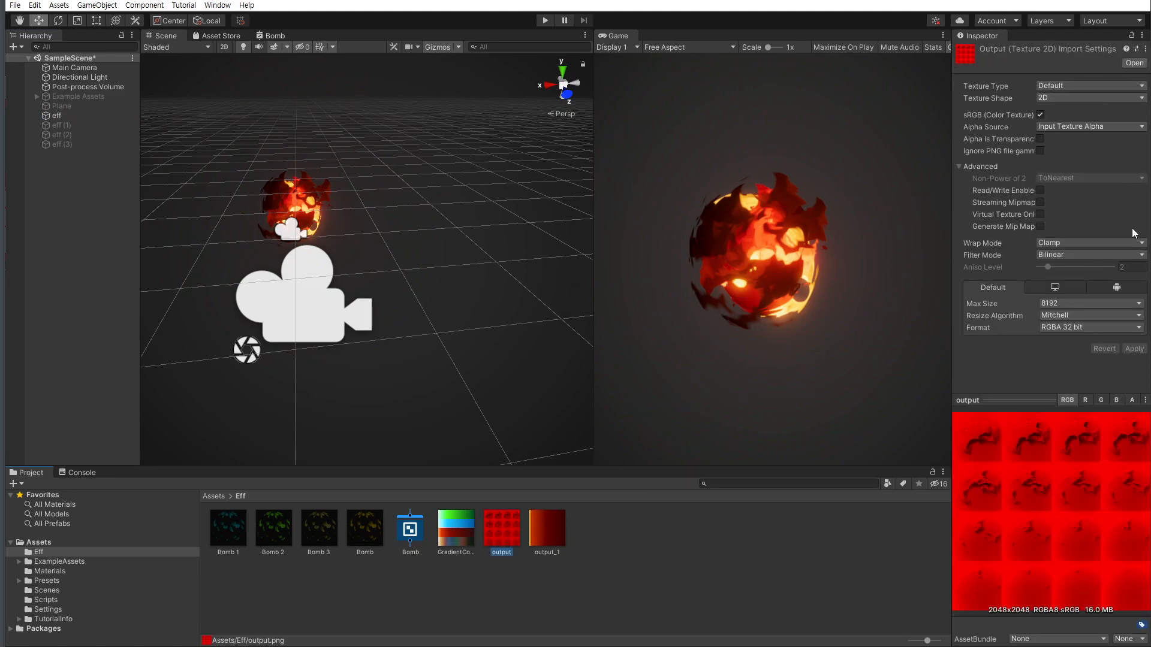
left_click(661, 593)
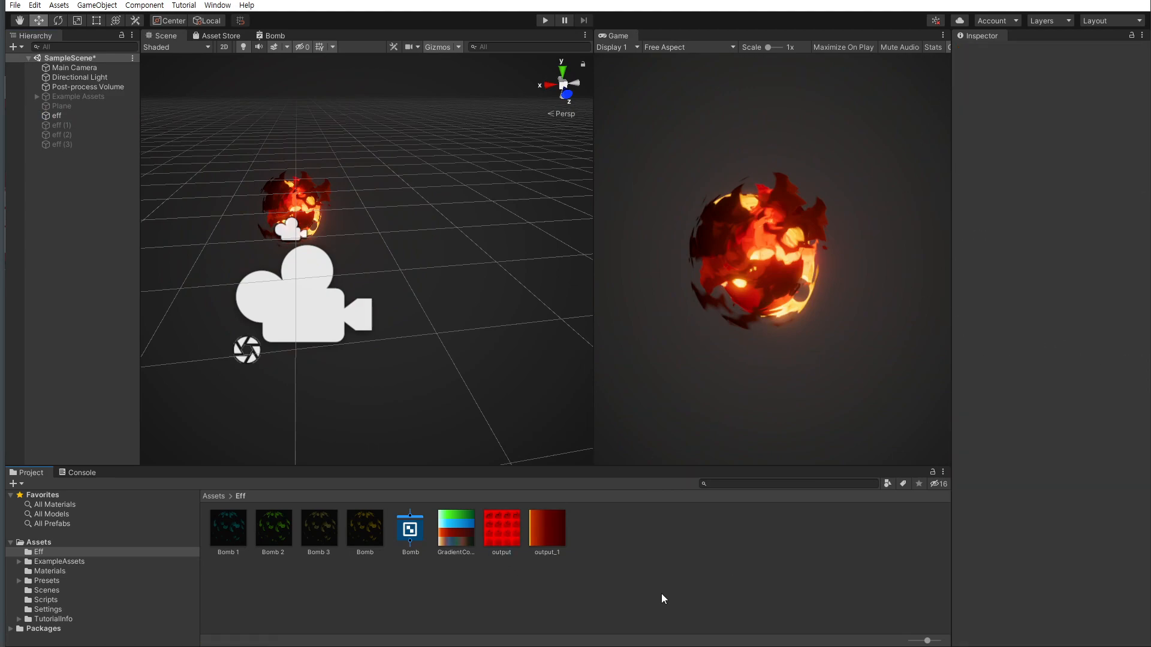
Disable Generate Mip Maps for the output_1 texture and apply the import settings
left_click(543, 541)
left_click(613, 531)
left_click(546, 530)
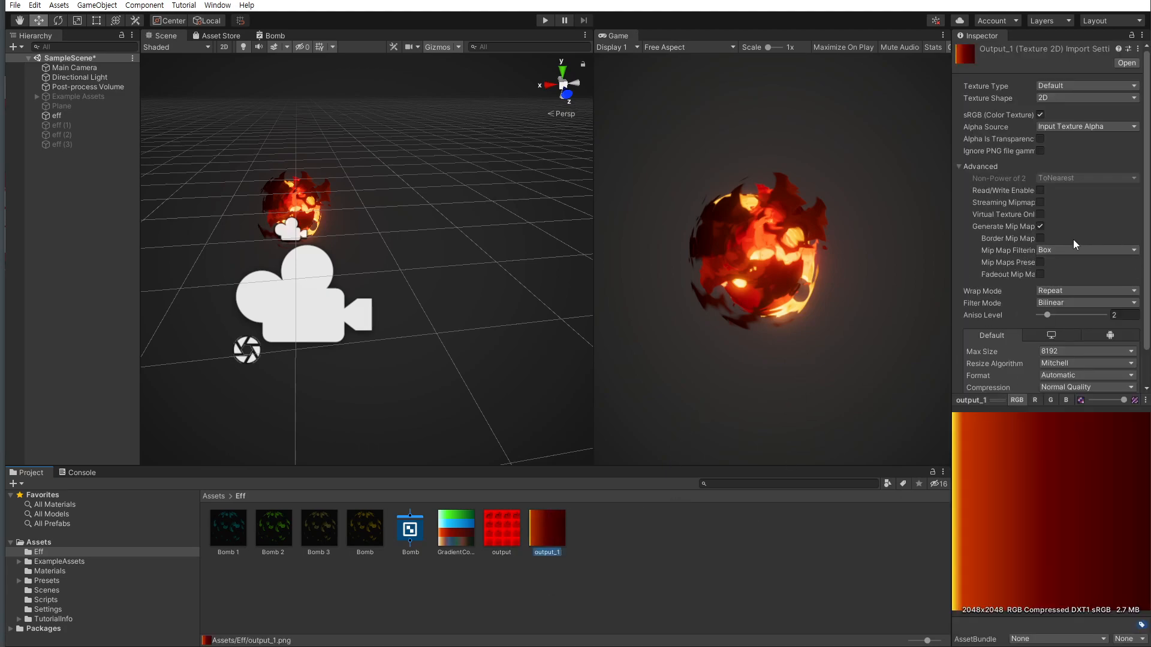
left_click(1040, 226)
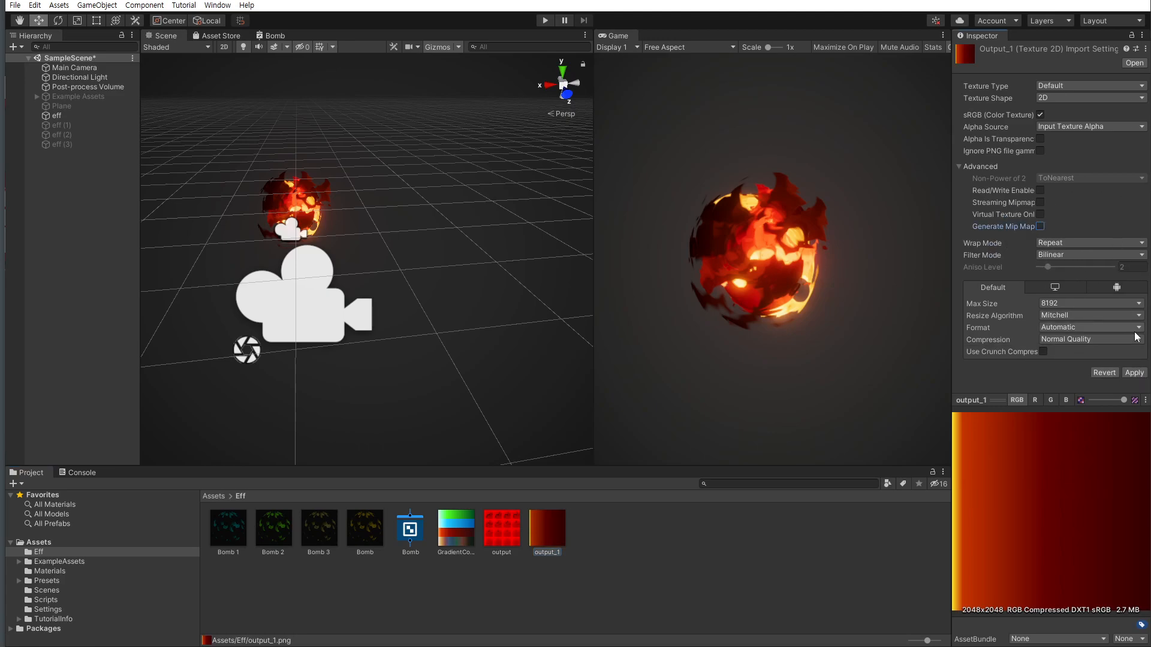
left_click(1134, 373)
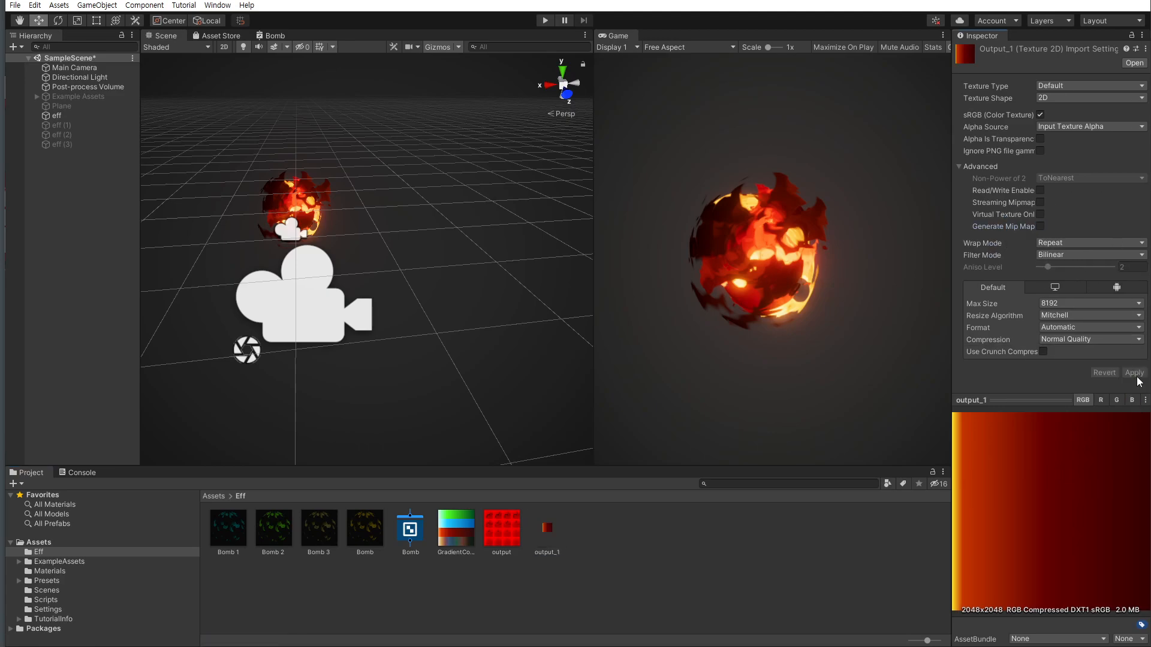
Compare the import settings of output and output_1 and review output_1's Wrap Mode options, keeping Repeat
left_click(683, 582)
left_click(509, 525)
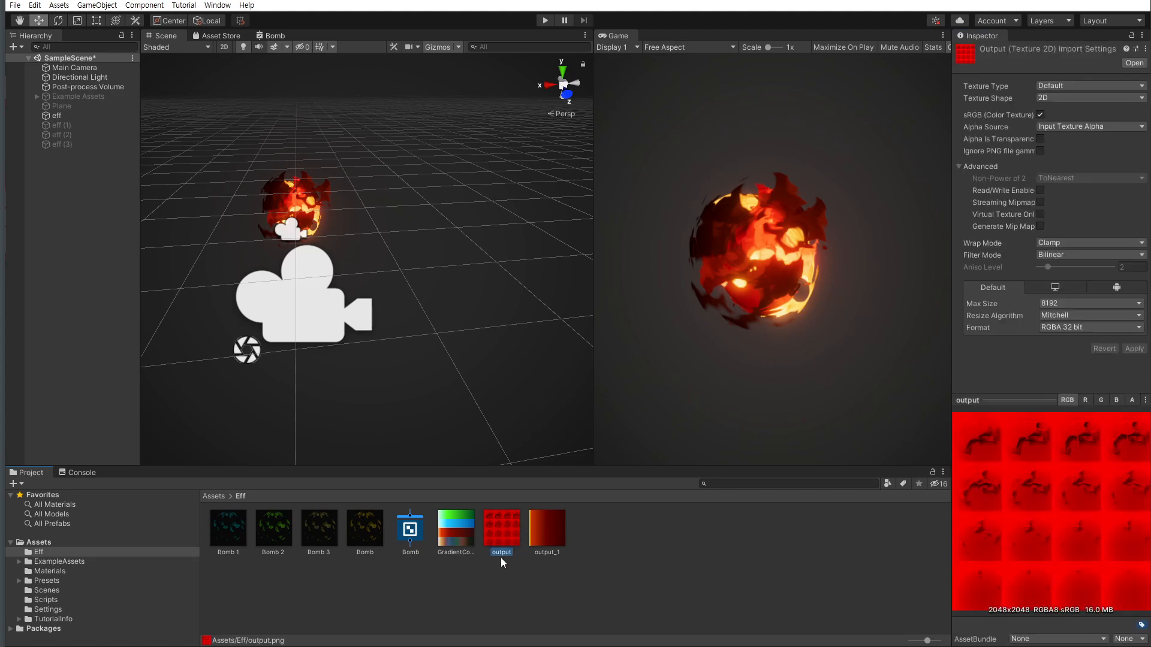
left_click(542, 534)
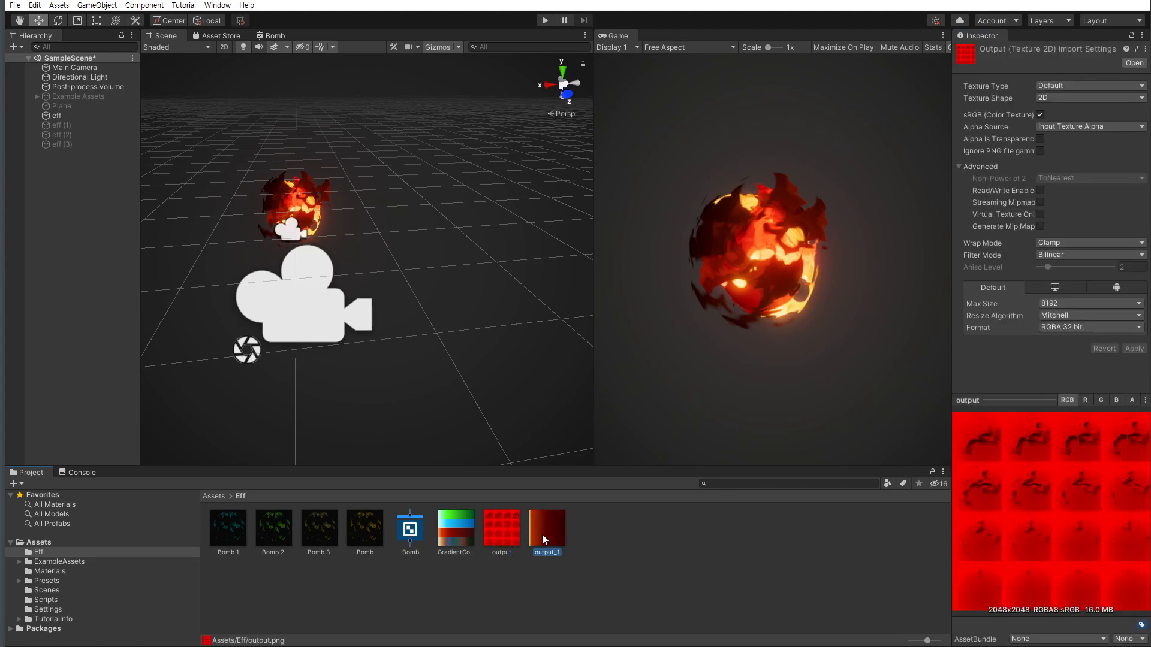
left_click(1082, 246)
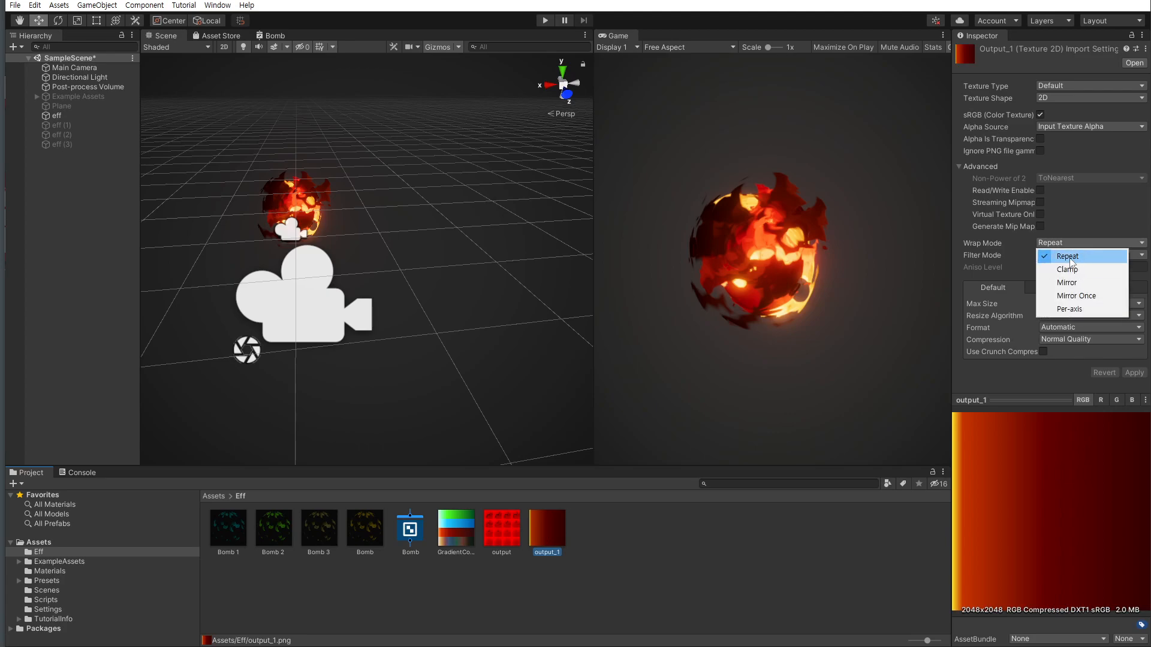
left_click(1071, 258)
left_click(677, 551)
Review the output texture's Format options, keeping RGBA 32 bit
left_click(513, 523)
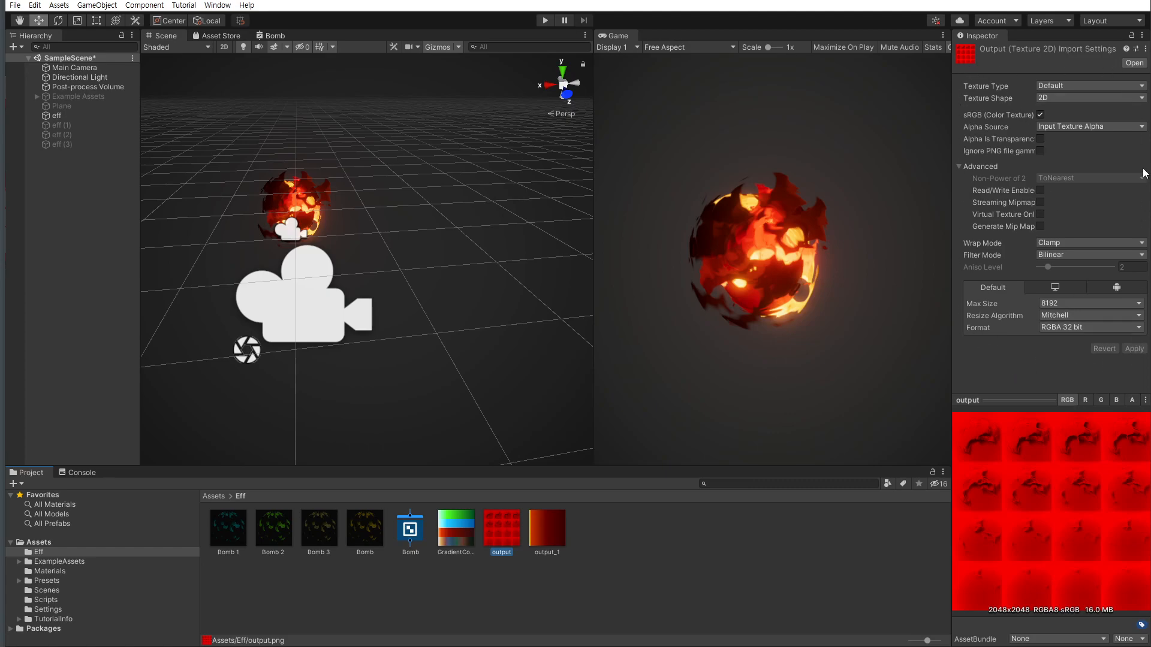
left_click(1098, 329)
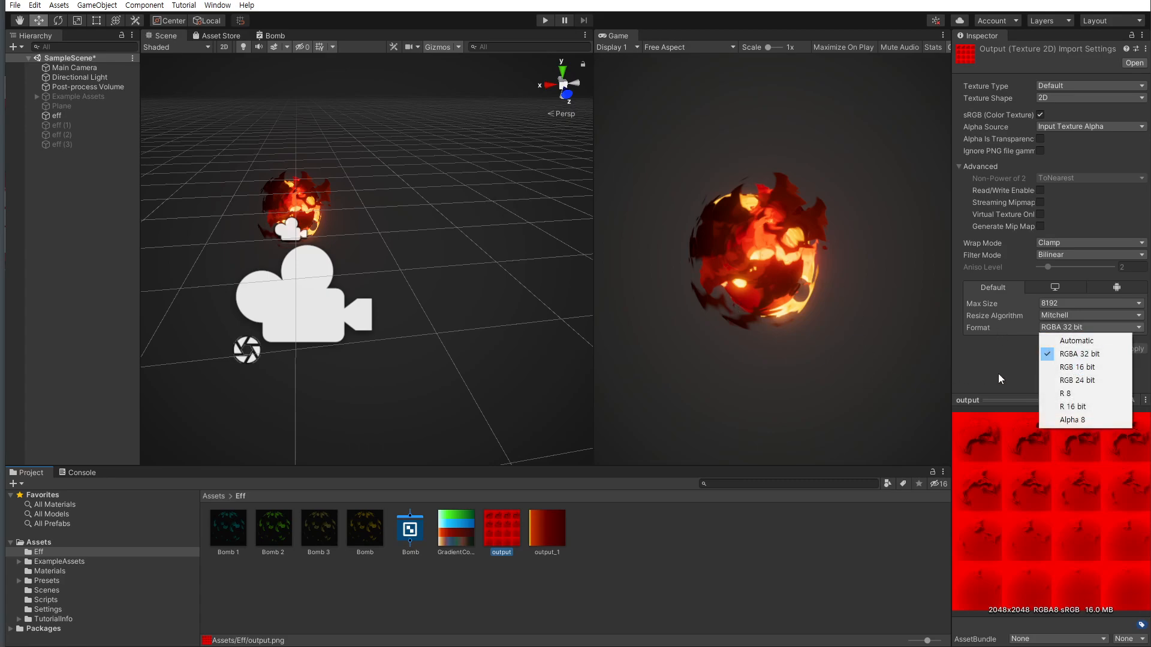
left_click(1075, 354)
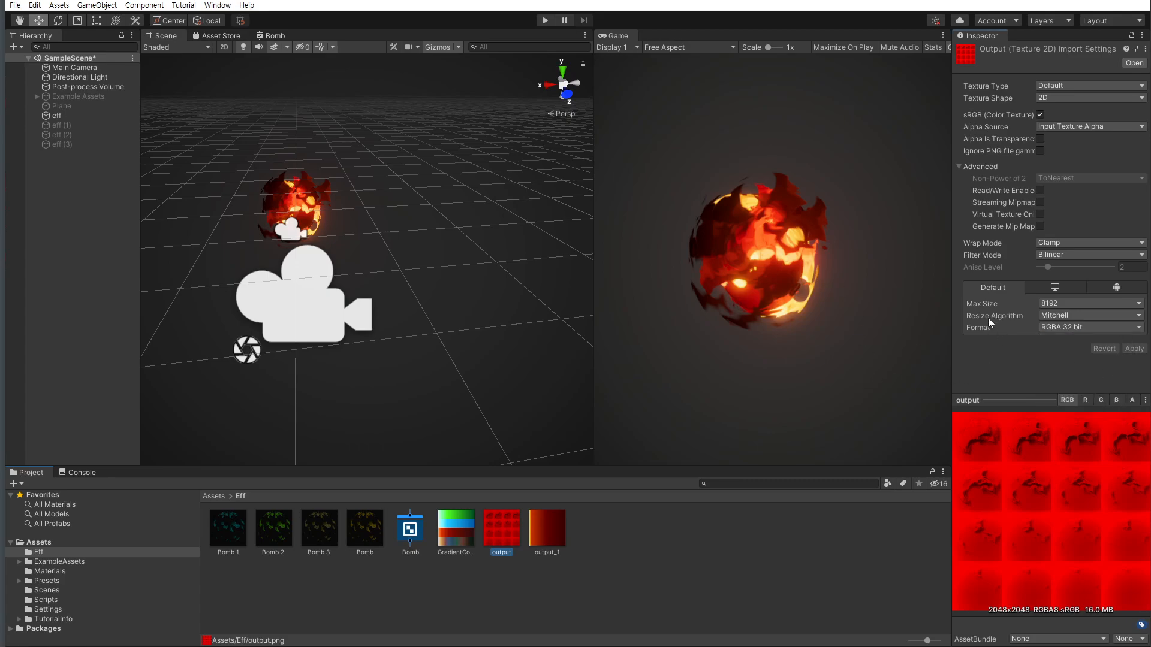
left_click(610, 589)
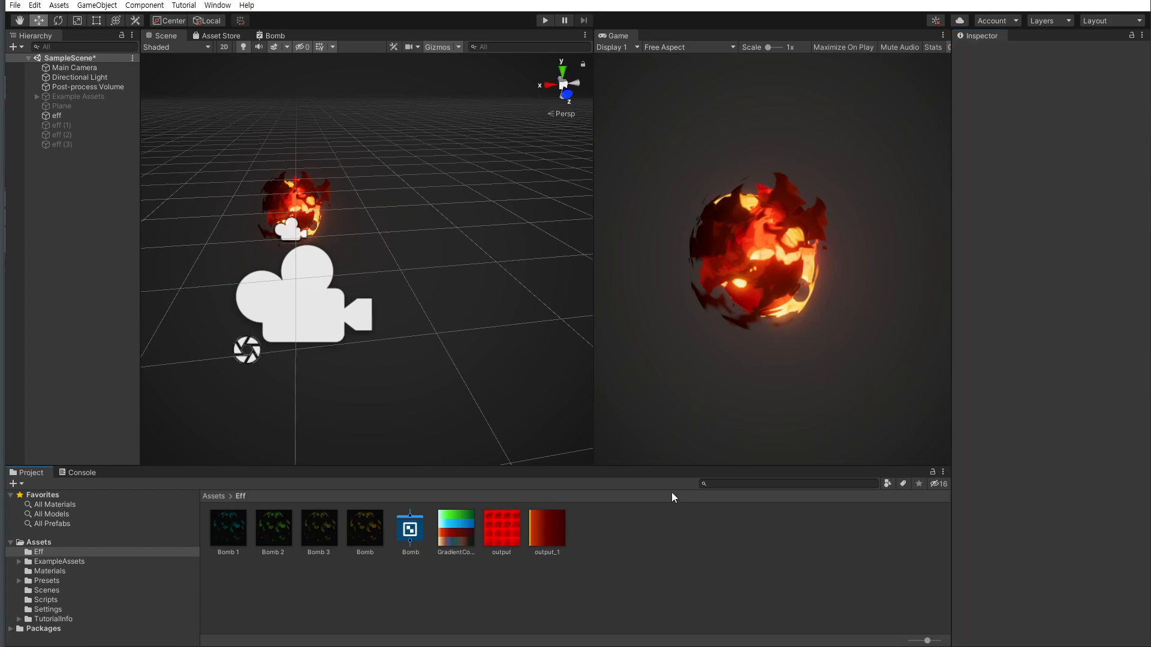
Create a Universal Render Pipeline Unlit Shader Graph named bomb22 in the Assets/Eff folder
right_click(659, 557)
left_click(603, 559)
right_click(628, 558)
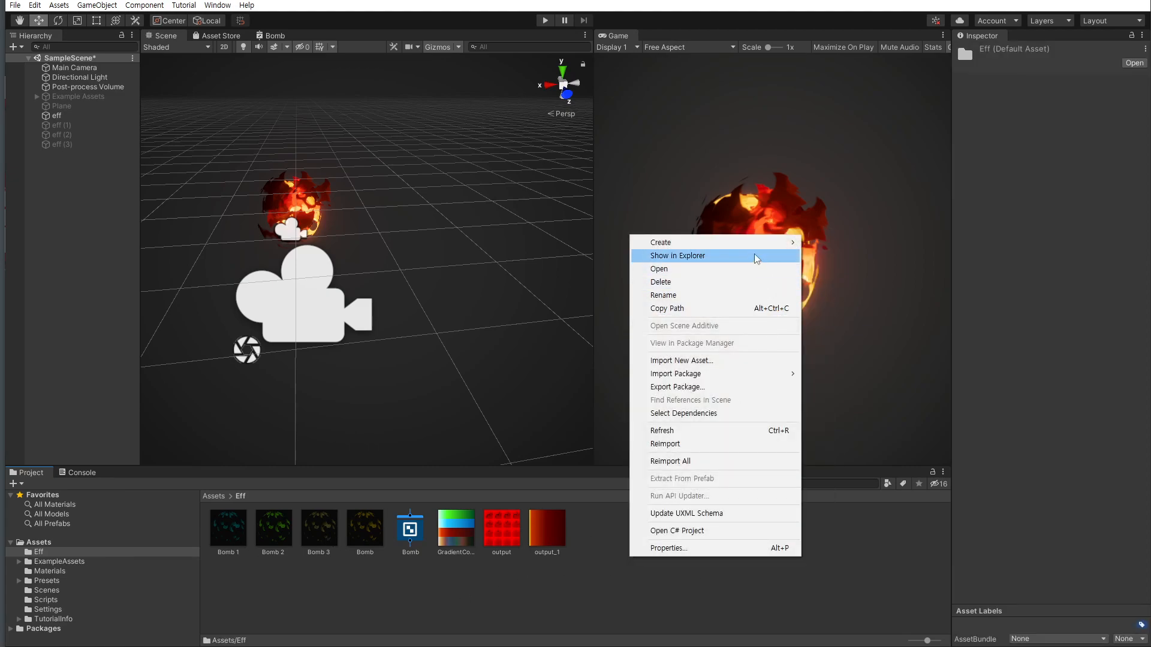
mouse_move(753, 245)
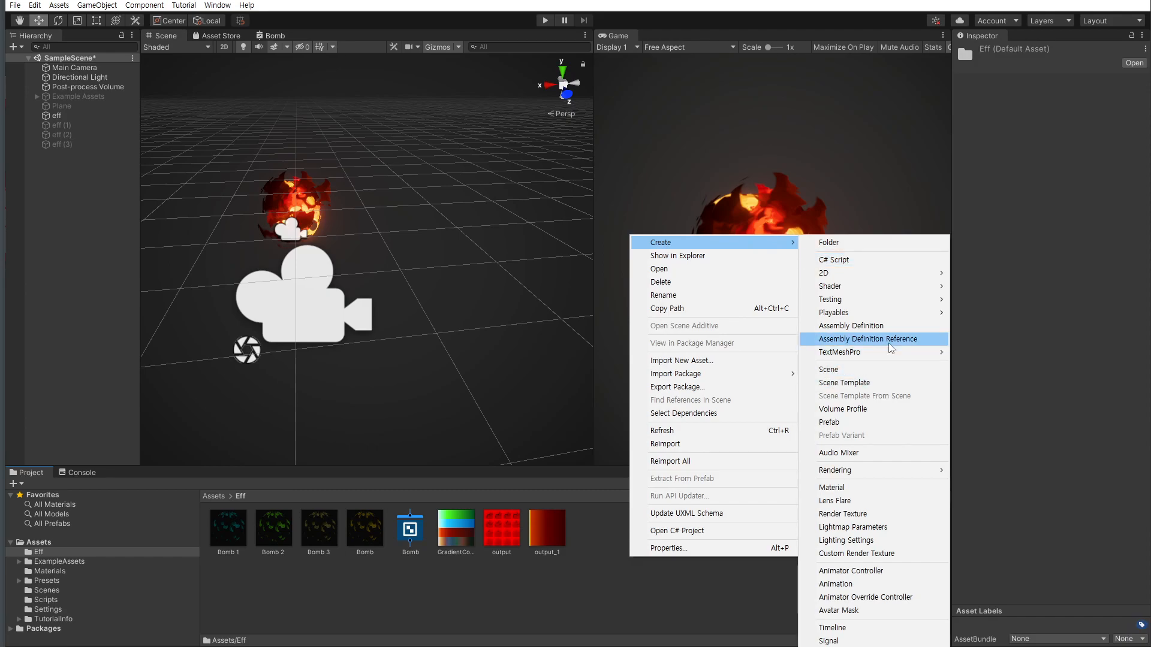
mouse_move(891, 289)
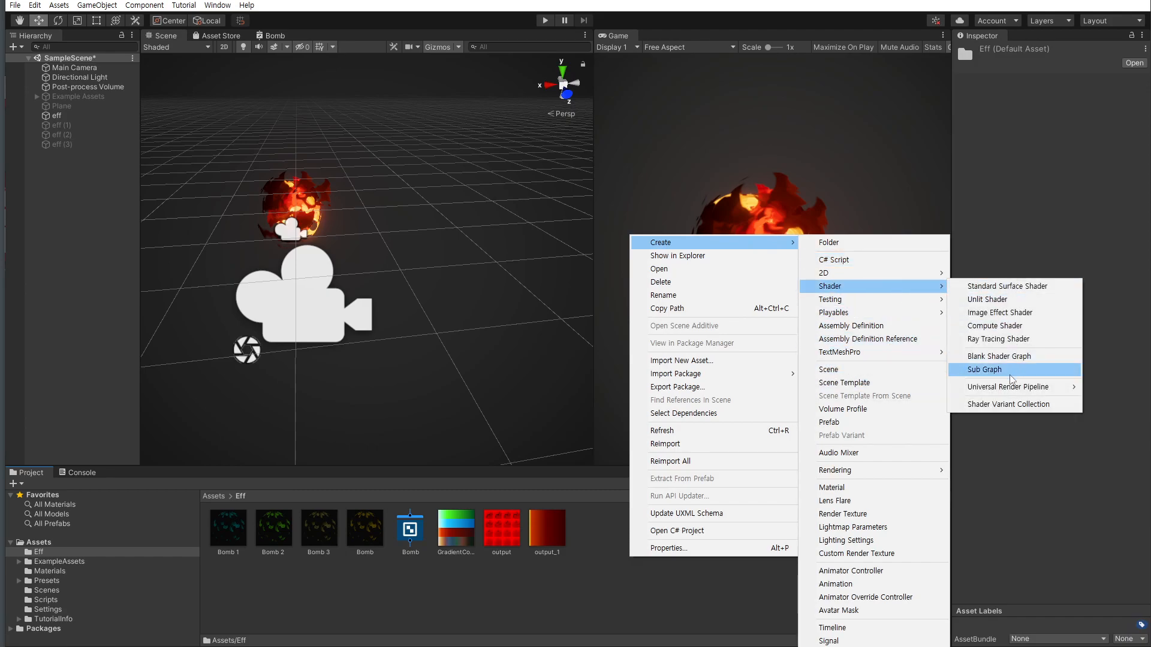
mouse_move(1027, 391)
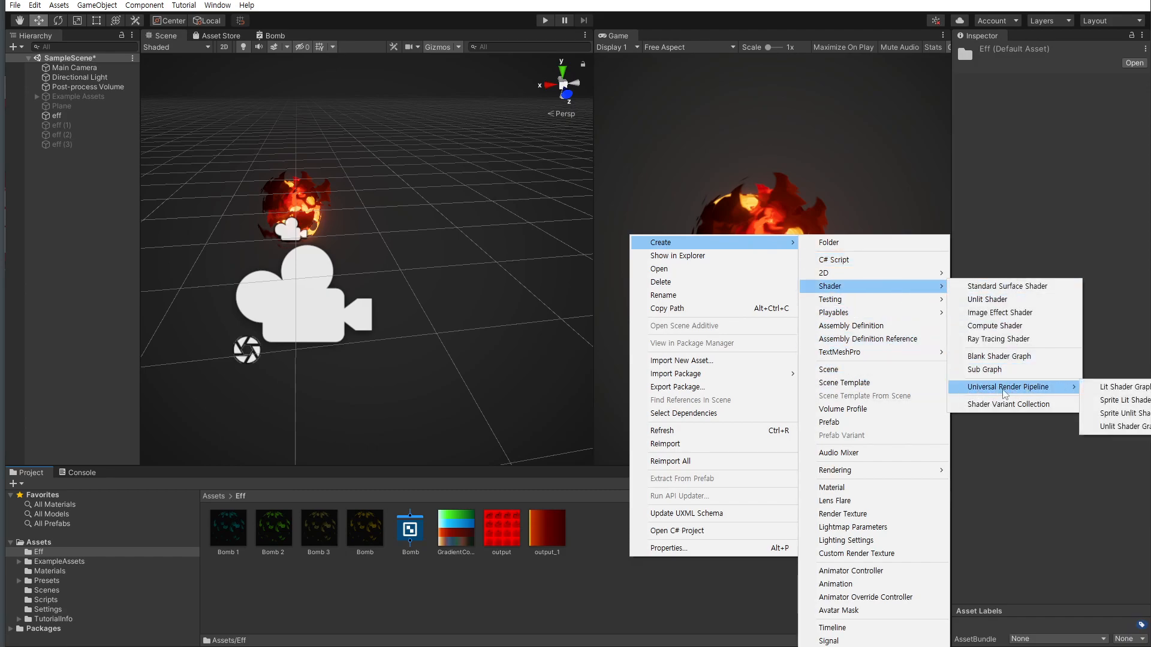
left_click(1124, 426)
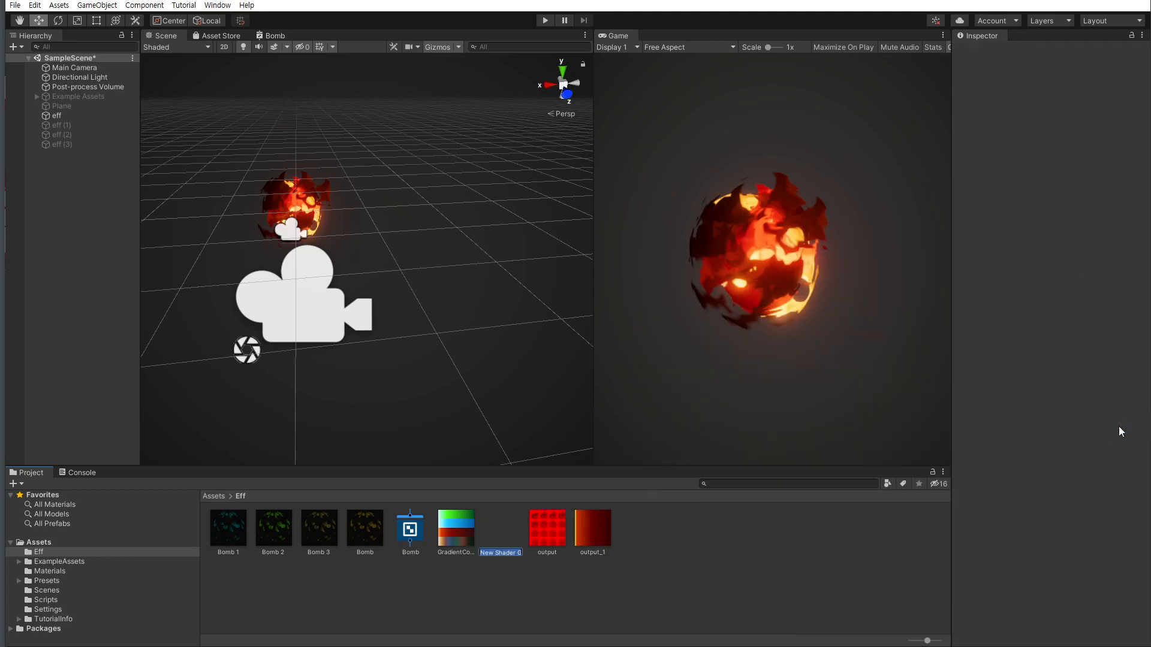
type("bomb22")
key("Return")
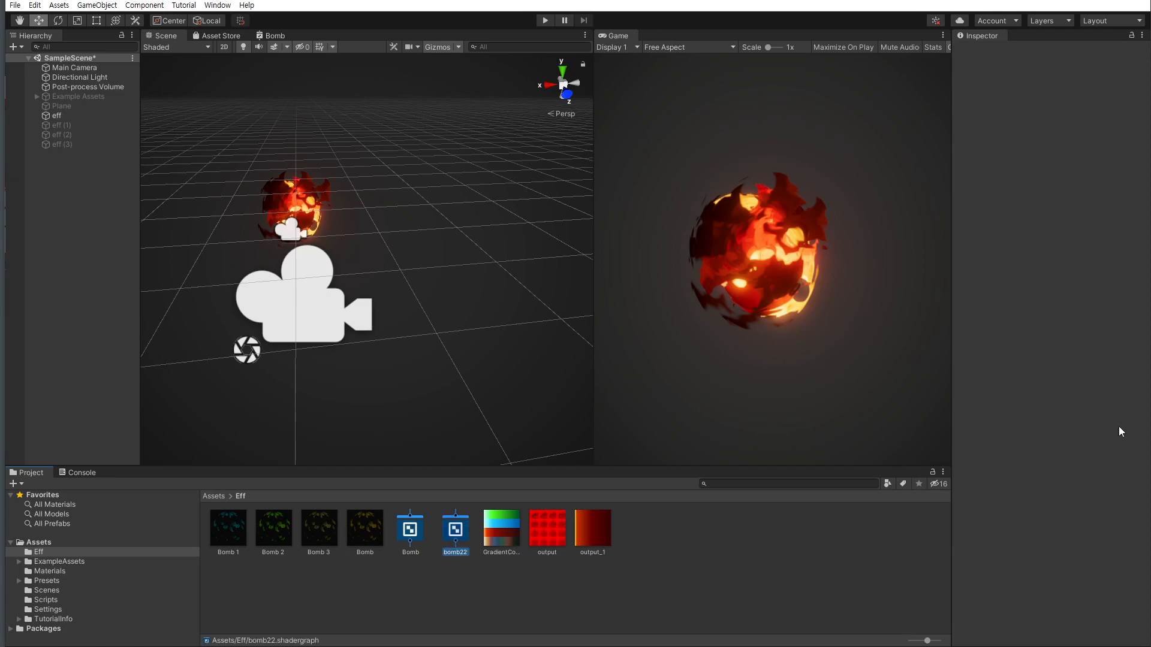
Open the bomb22 shader graph, widen its editor area beside the Game view and clear the asset selection
double_click(456, 529)
scroll(358, 333, "down", 3)
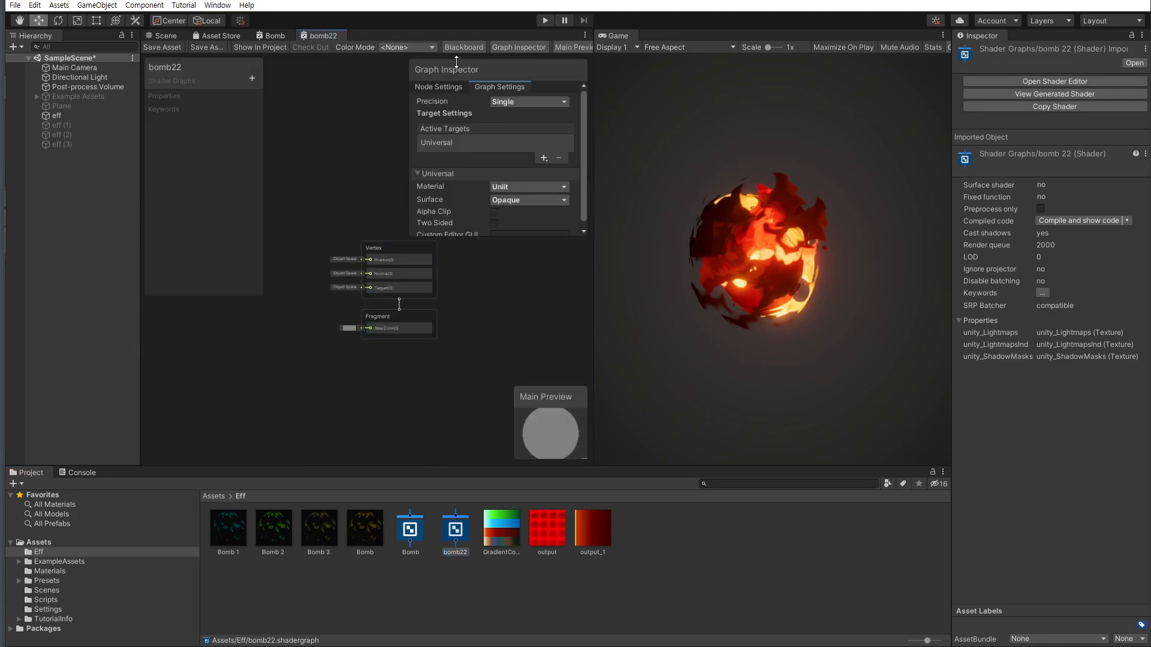
scroll(339, 322, "up", 5)
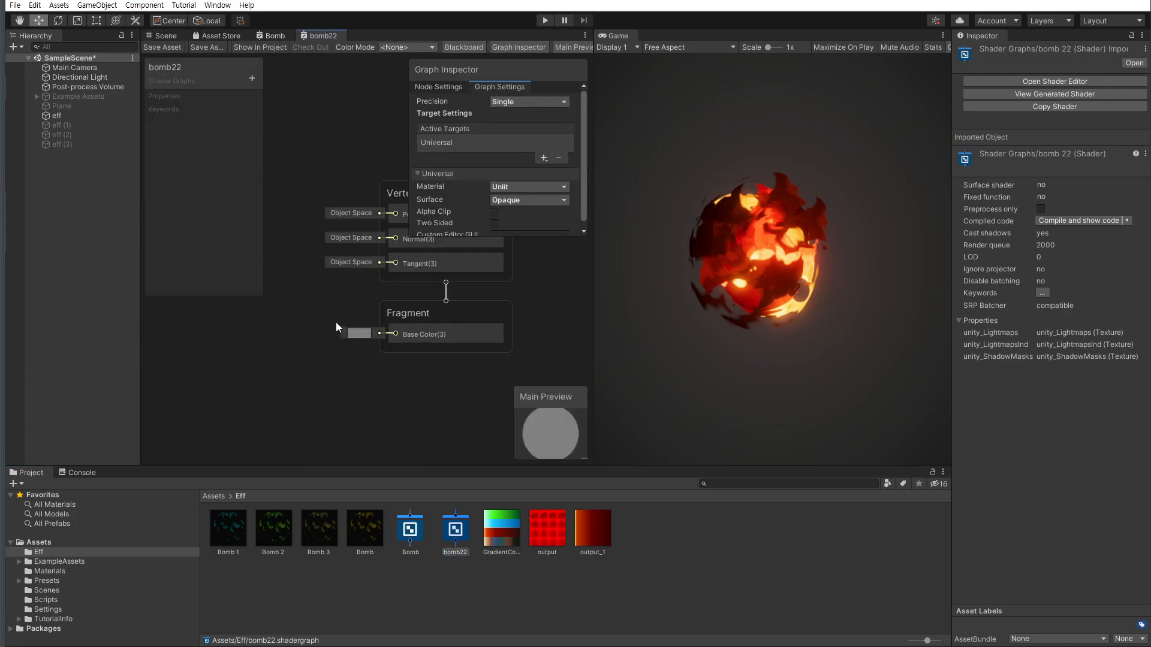
scroll(258, 332, "down", 4)
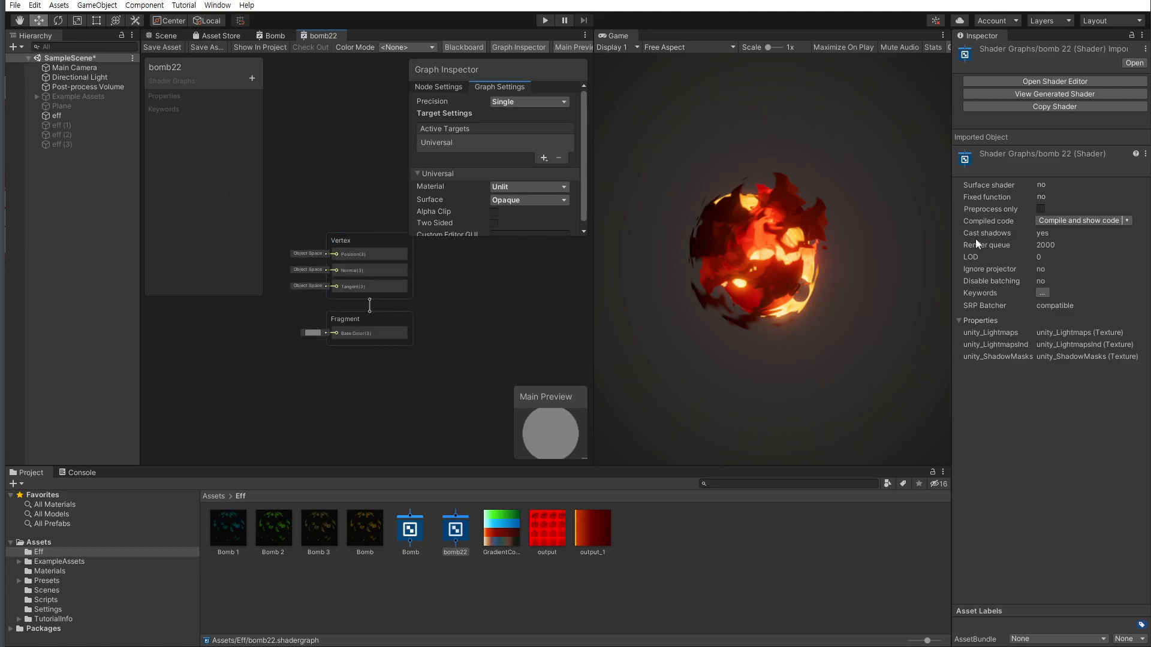
middle_click_drag(390, 356, 477, 368)
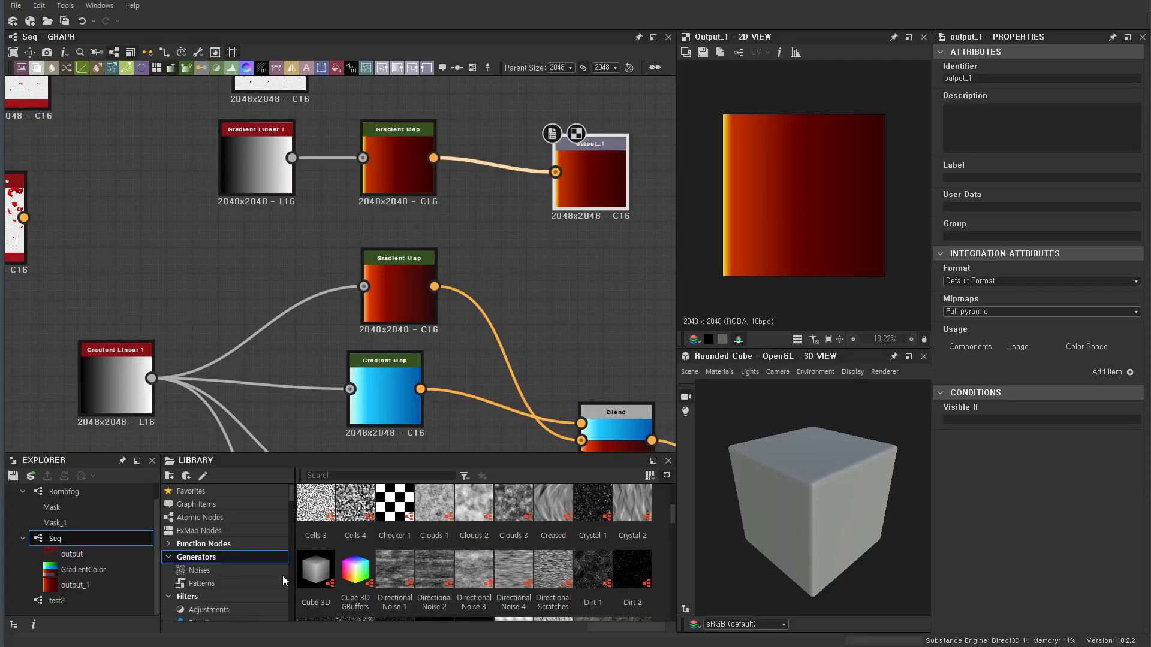
scroll(154, 234, "down", 5)
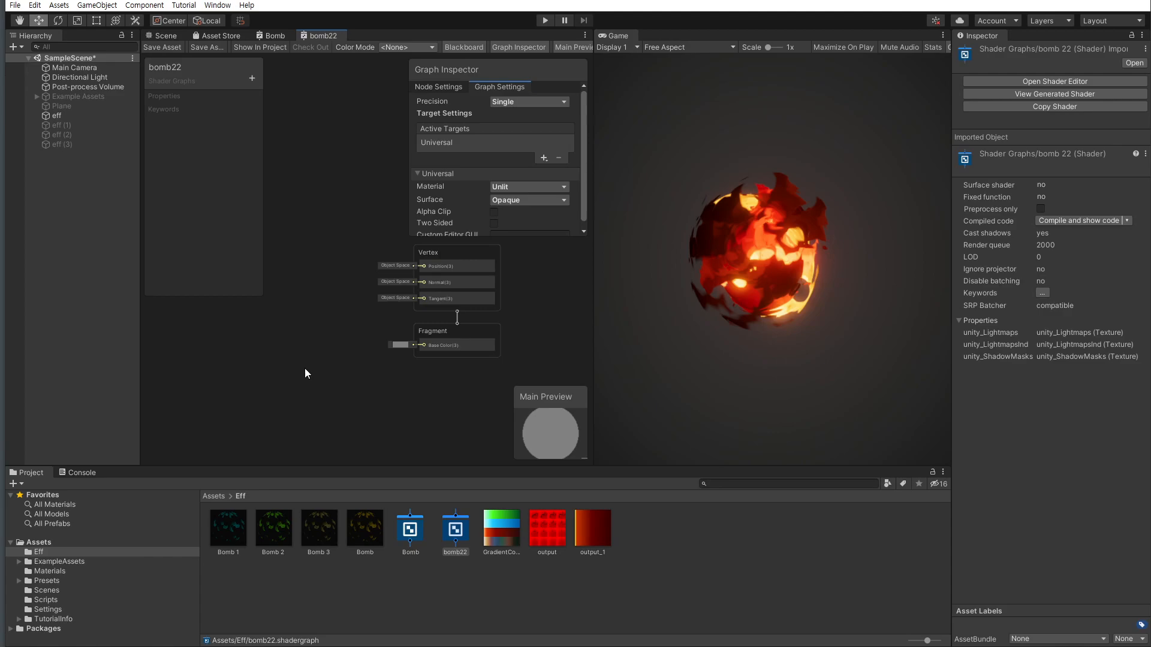
middle_click_drag(305, 327, 386, 343)
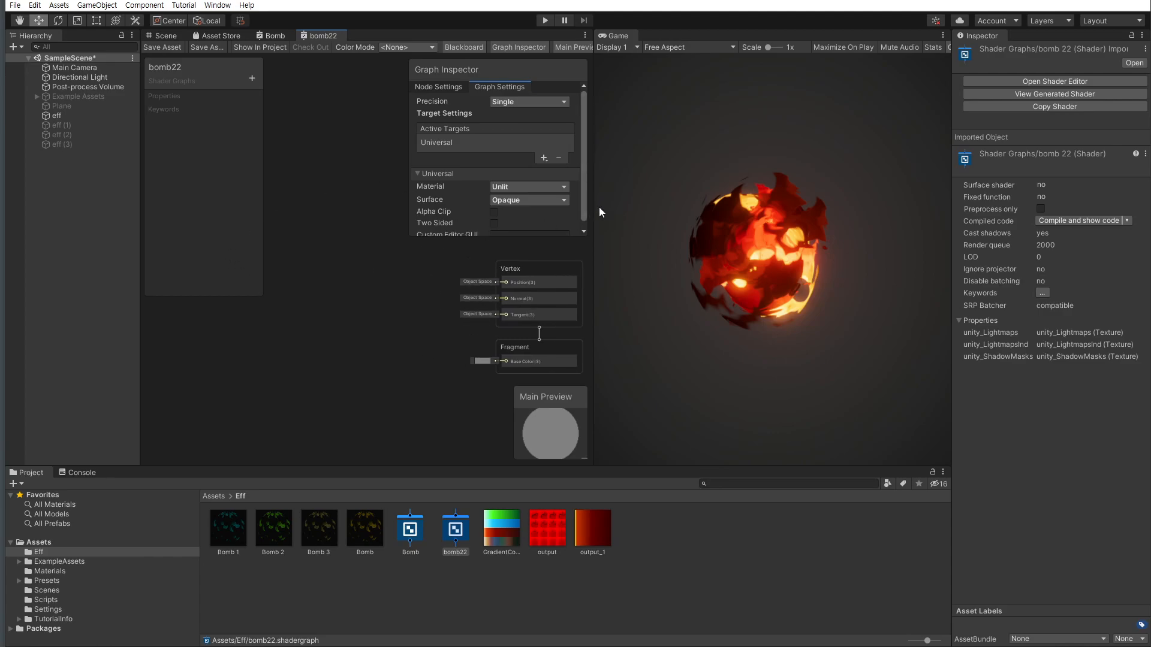
left_click_drag(593, 227, 628, 230)
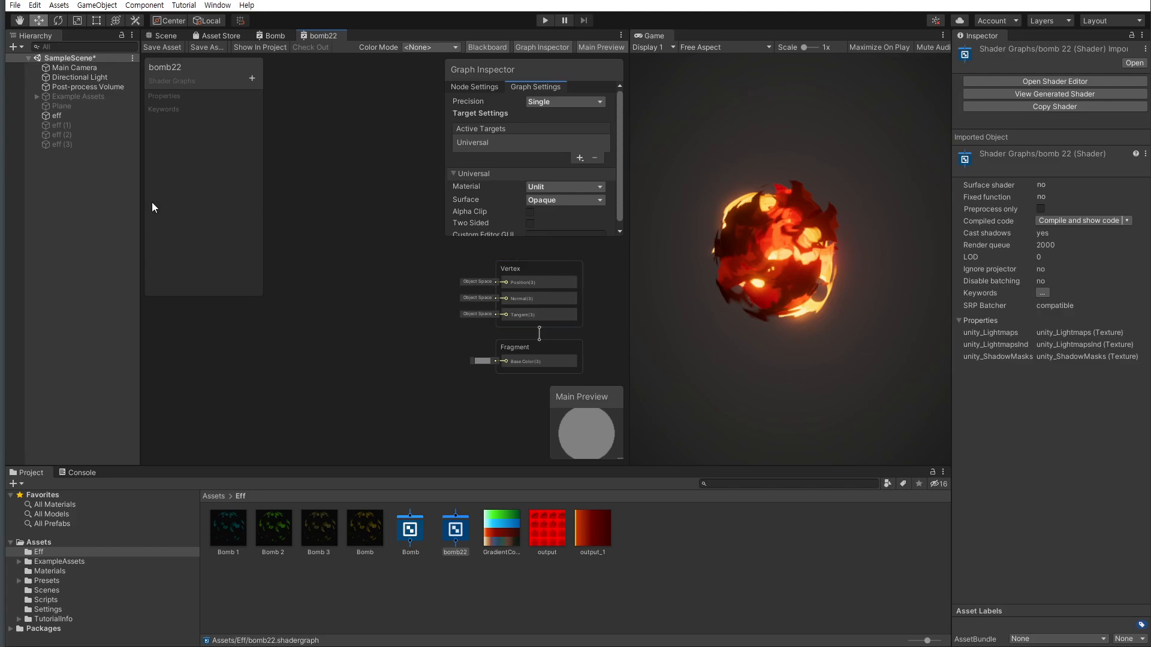
left_click(89, 218)
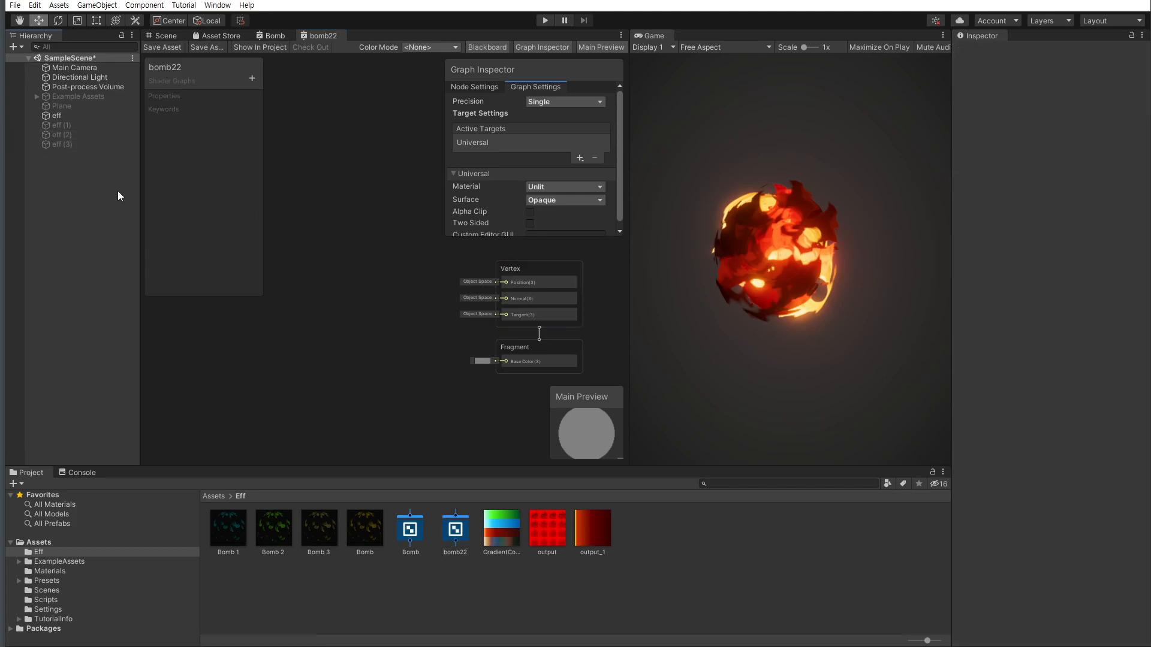
Add a Texture 2D property to the bomb22 graph and place its node in the graph area
left_click(252, 79)
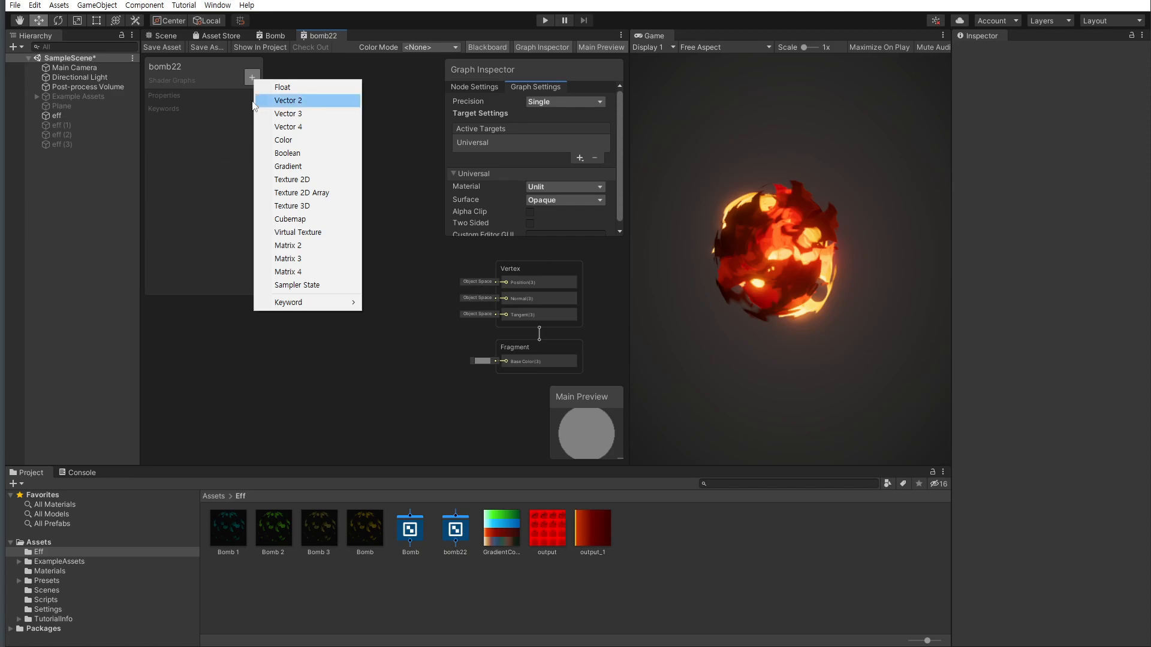
left_click(164, 127)
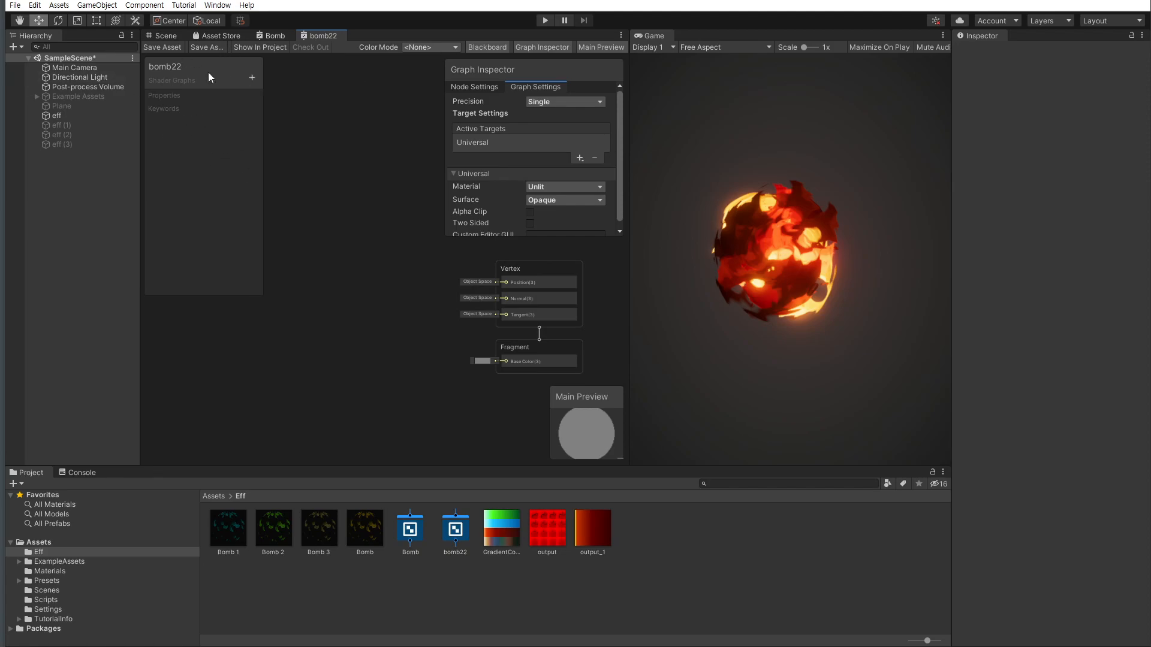
left_click(252, 78)
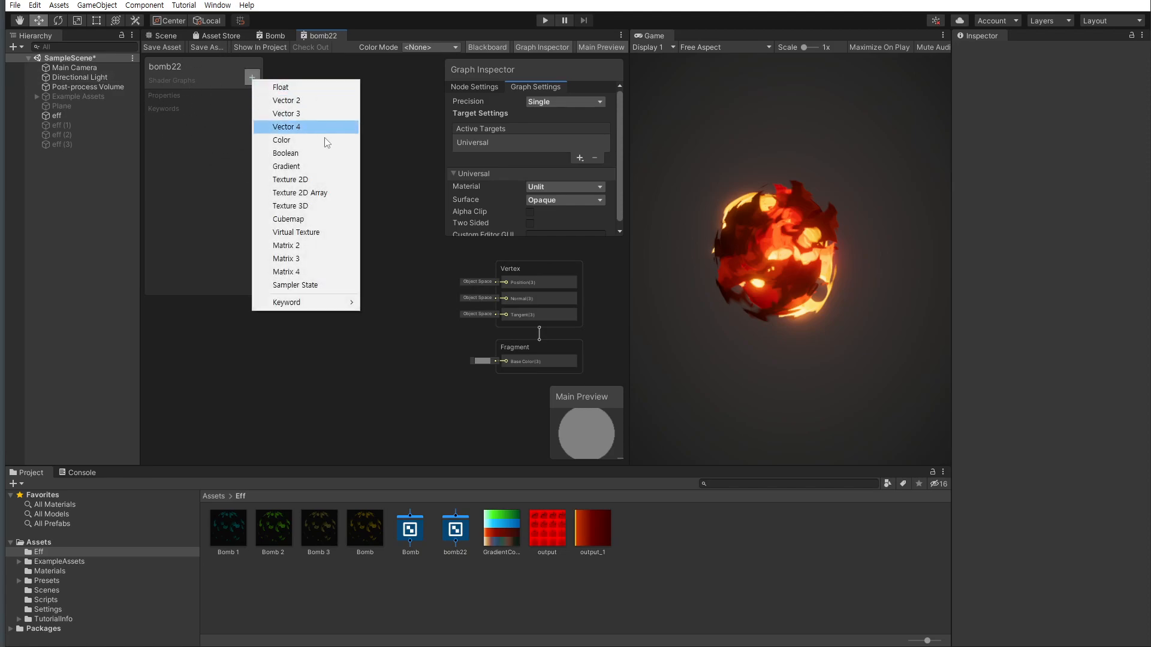
left_click(295, 180)
left_click(224, 173)
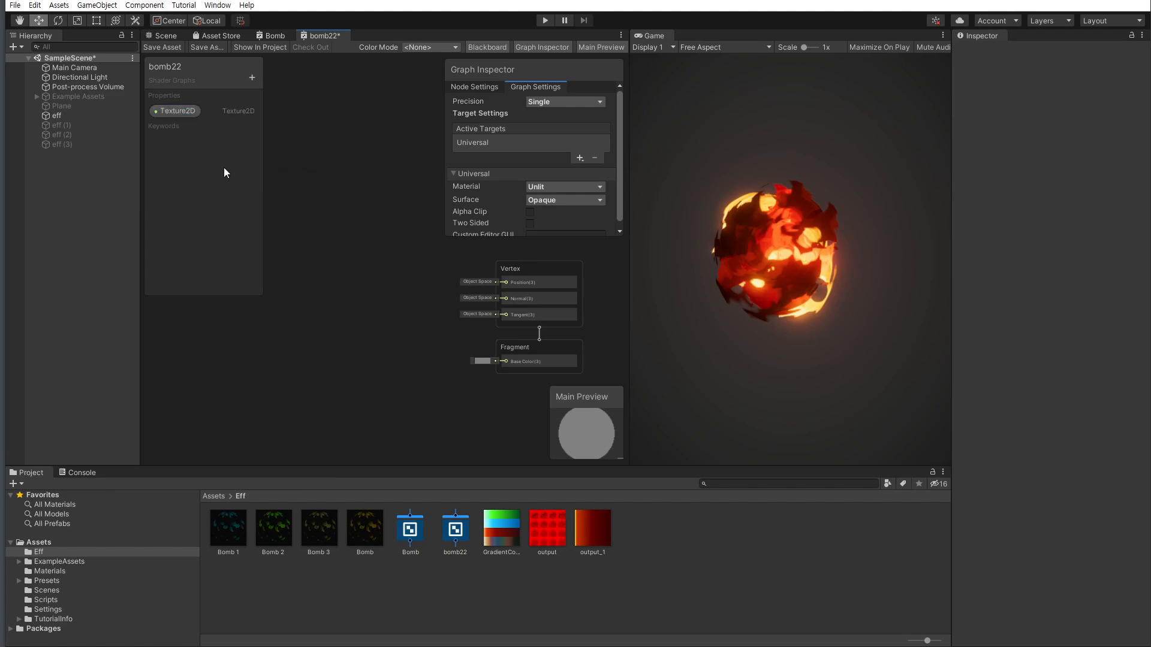
left_click(169, 111)
left_click_drag(170, 110, 221, 383)
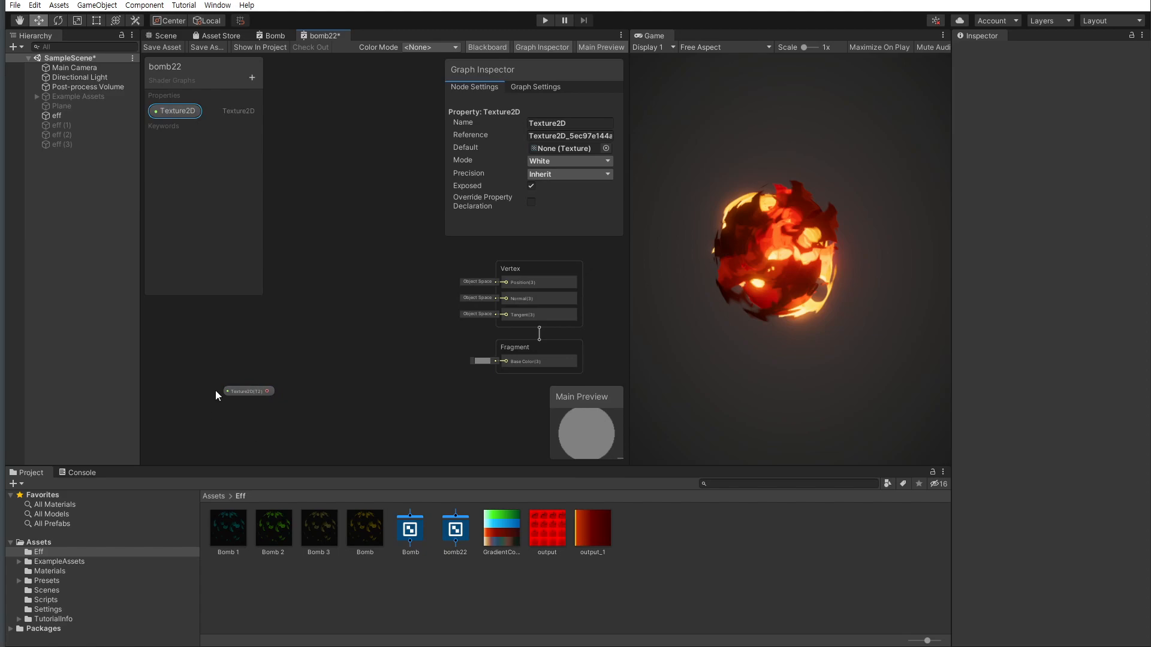
Create a Sample Texture 2D node and connect the Texture2D property to its Texture input
left_click(336, 399)
key("space")
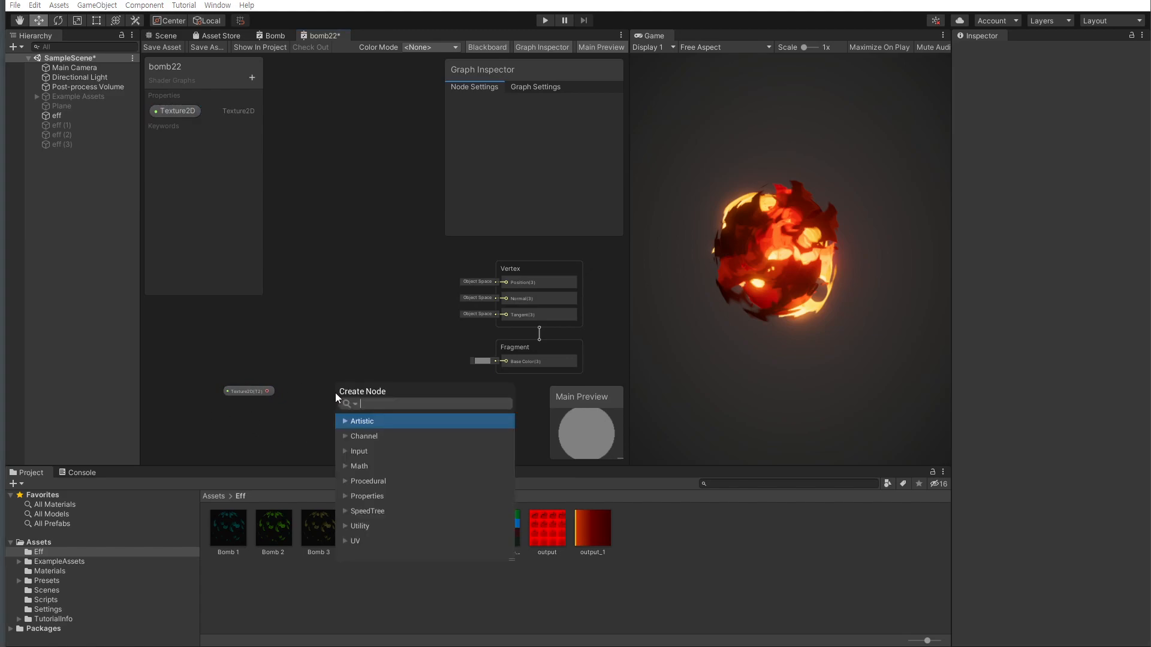
type("te")
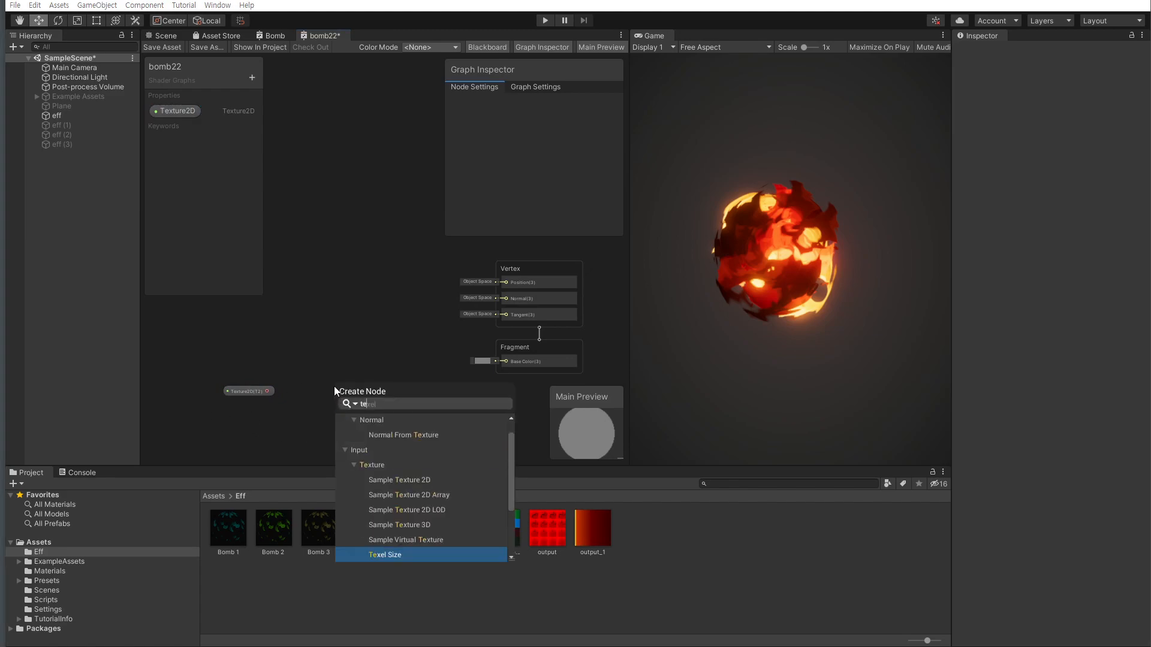
left_click(411, 480)
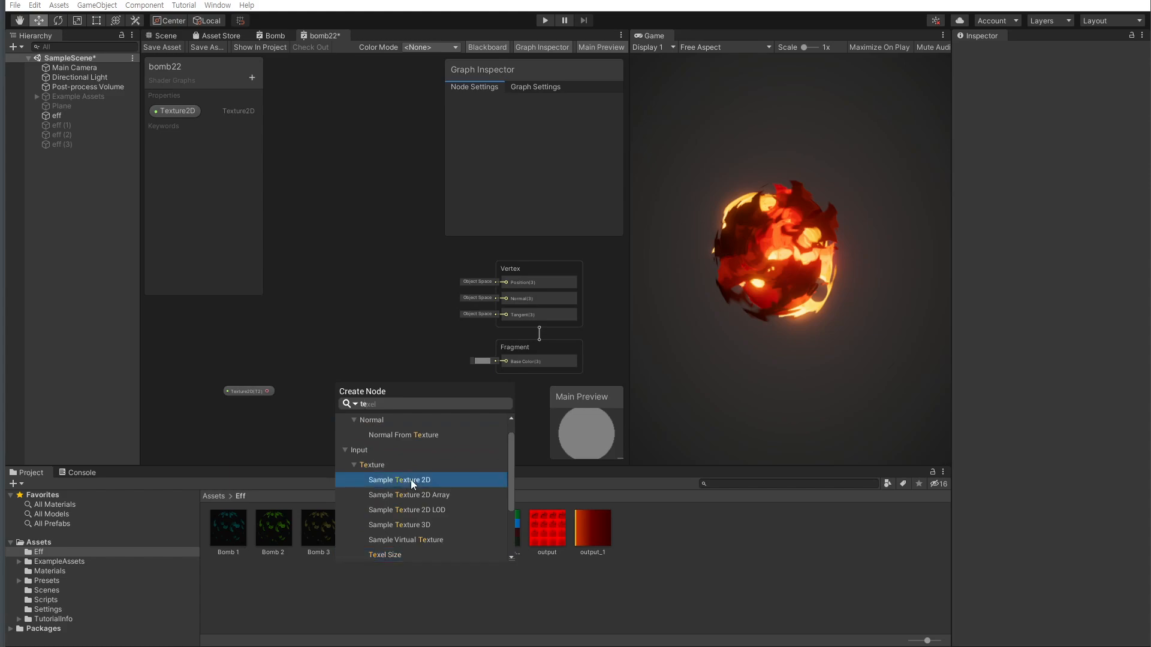
double_click(407, 476)
middle_click_drag(367, 384, 377, 272)
scroll(354, 337, "up", 4)
scroll(355, 338, "down", 2)
middle_click_drag(377, 354, 402, 366)
middle_click_drag(275, 284, 352, 279)
left_click_drag(355, 264, 455, 315)
Connect the sampler's RGBA output to the Fragment Base Color, move the sampler node up beside it and save the graph
scroll(496, 311, "down", 2)
middle_click_drag(497, 311, 306, 349)
left_click_drag(342, 352, 438, 285)
left_click_drag(313, 337, 318, 271)
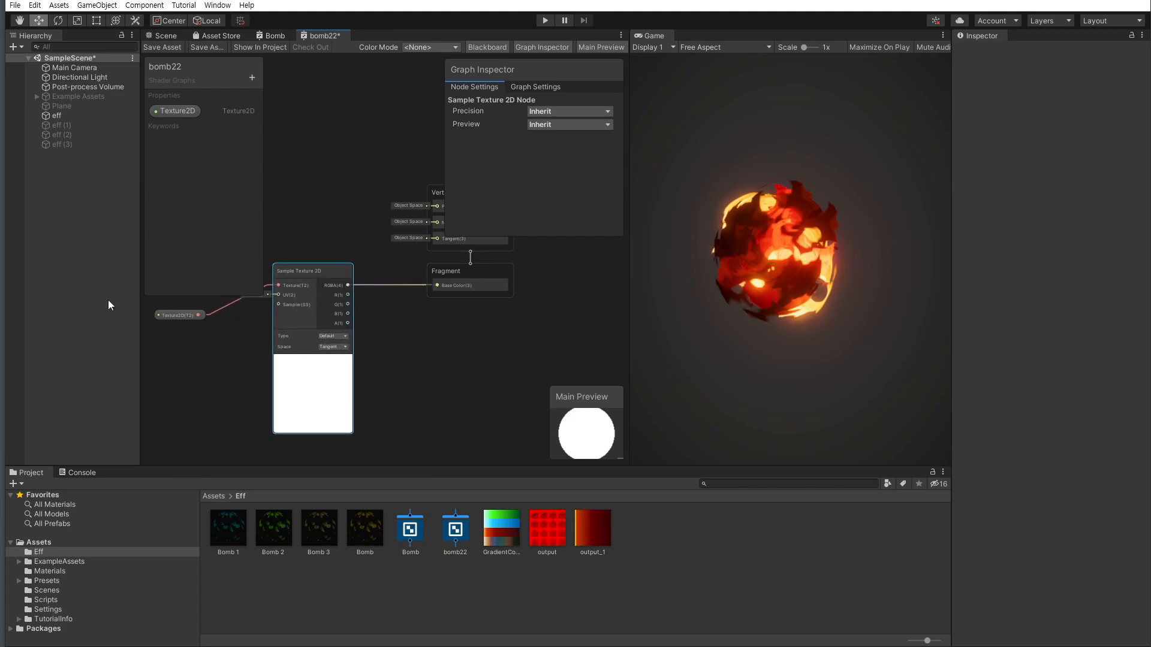
left_click(154, 49)
Create a material from the bomb22 shader graph in the Assets/Eff folder, keeping the default name
left_click(166, 36)
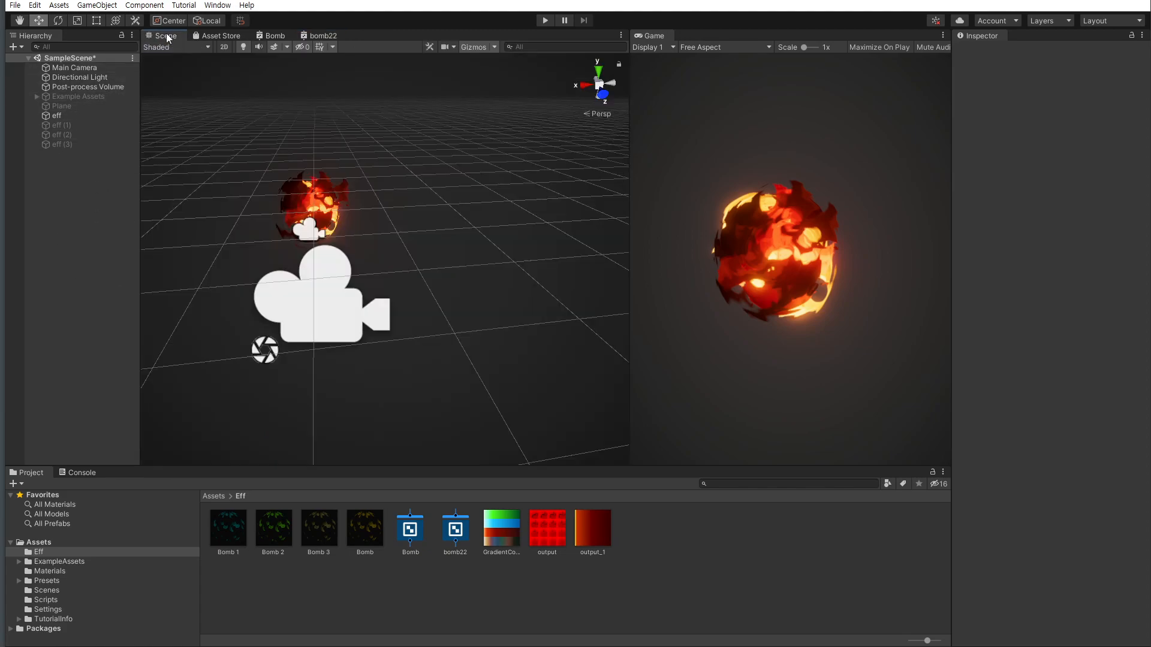
left_click(448, 537)
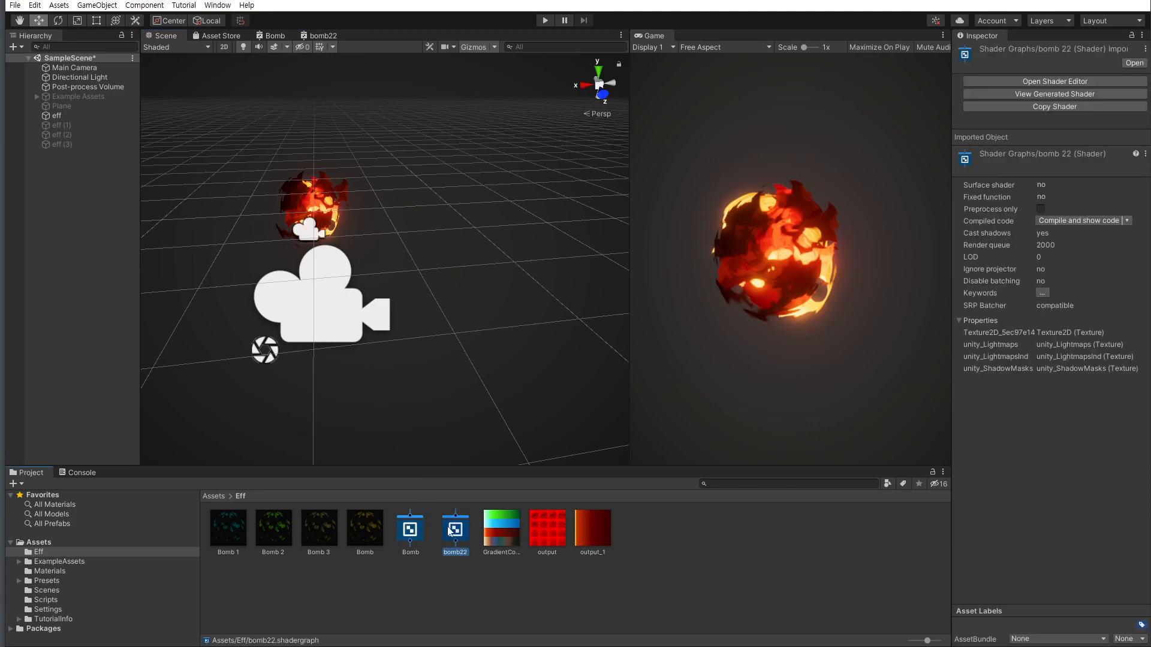
right_click(455, 537)
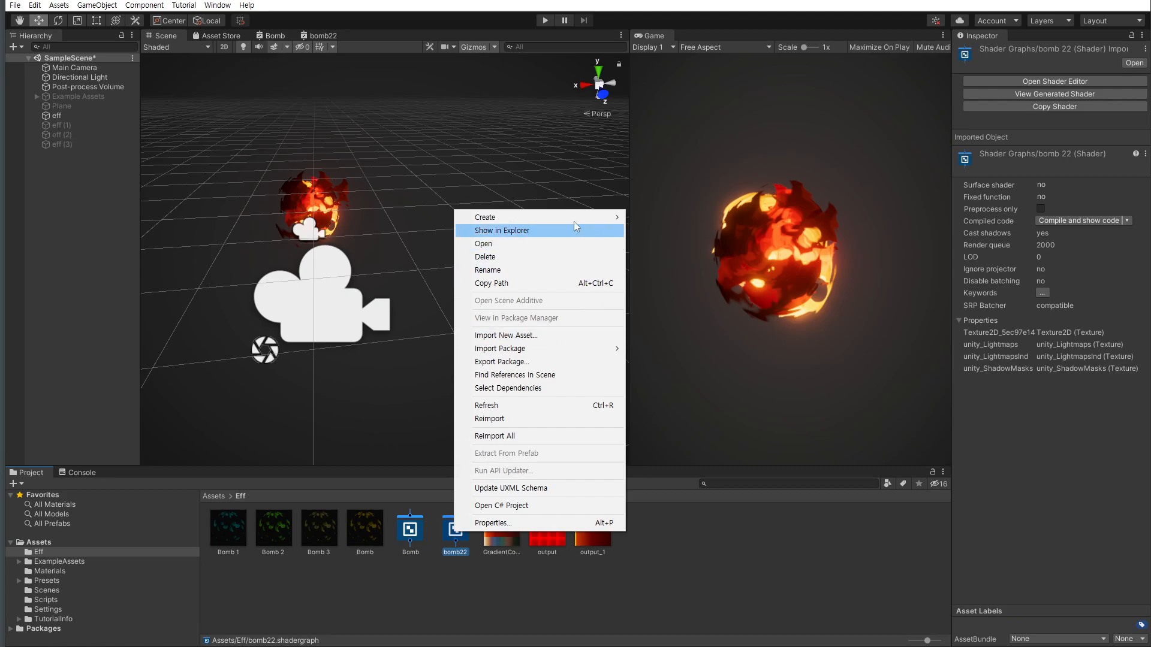
mouse_move(575, 212)
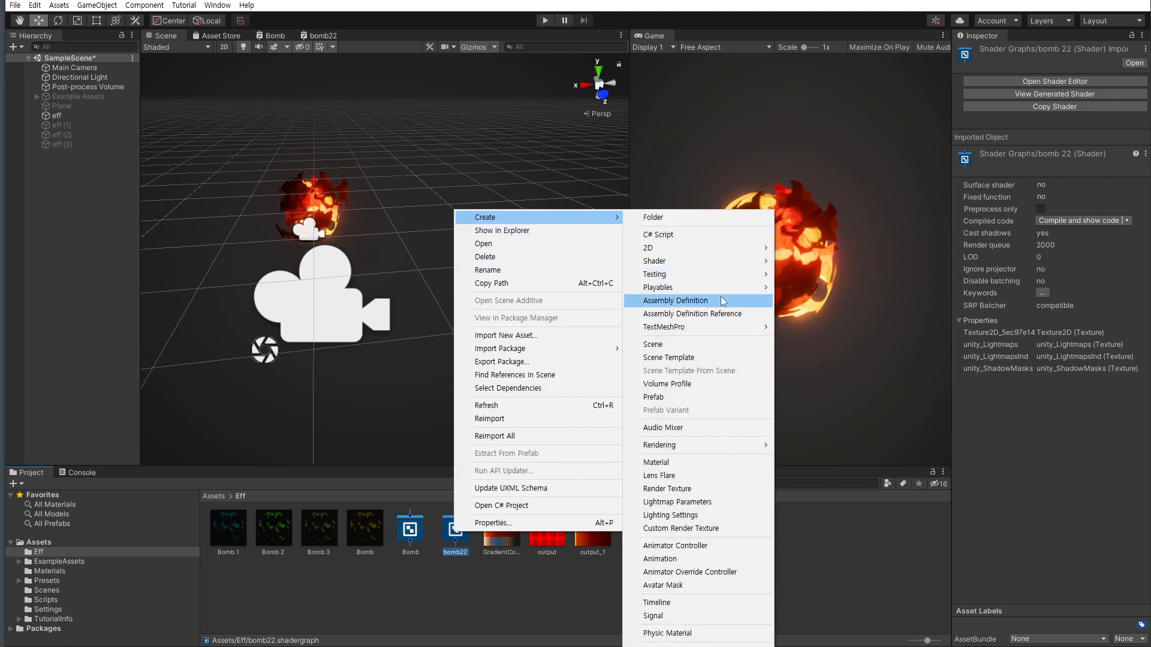
left_click(668, 463)
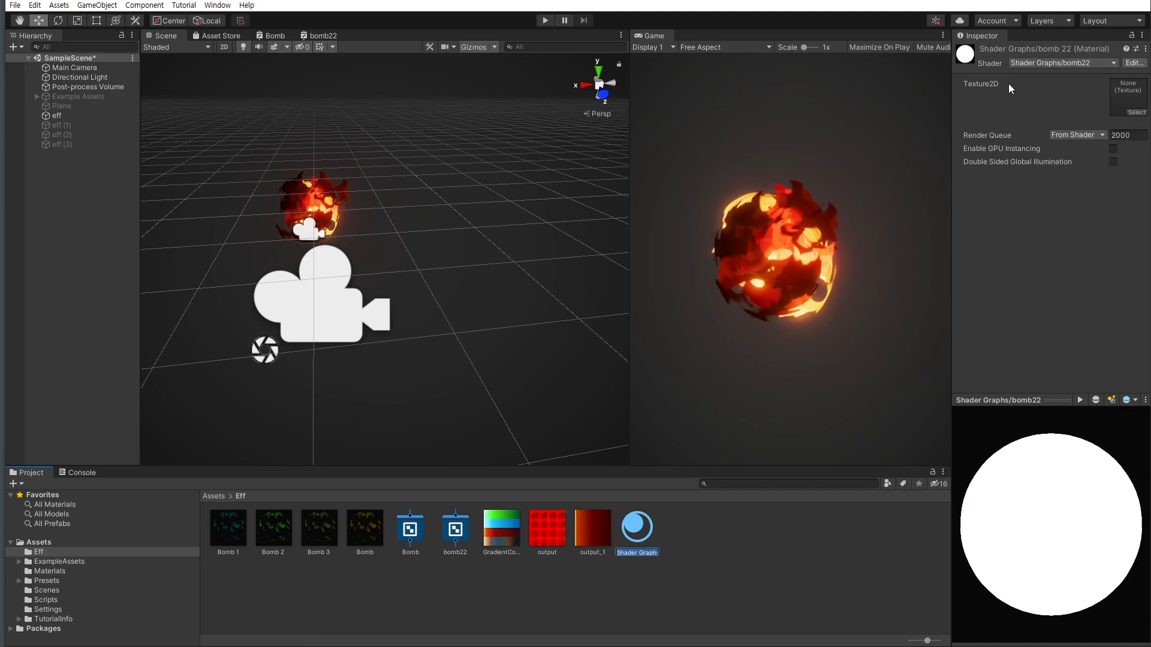
left_click(704, 585)
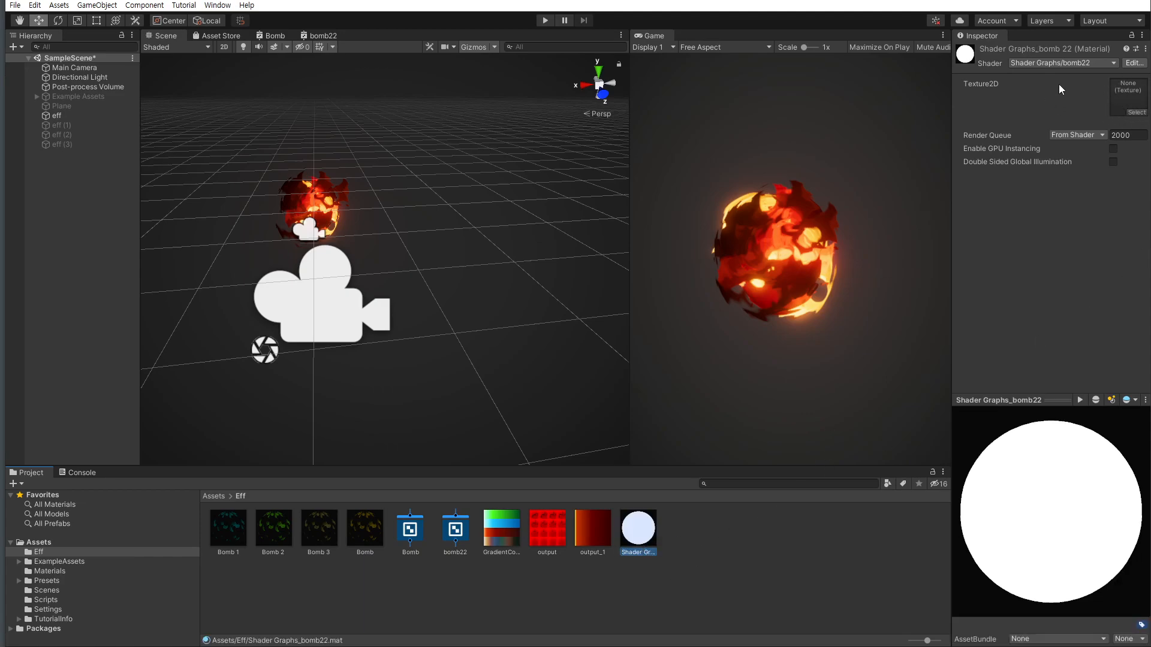
Add a 3D Plane object to the scene, keeping its default name
left_click(97, 5)
mouse_move(97, 73)
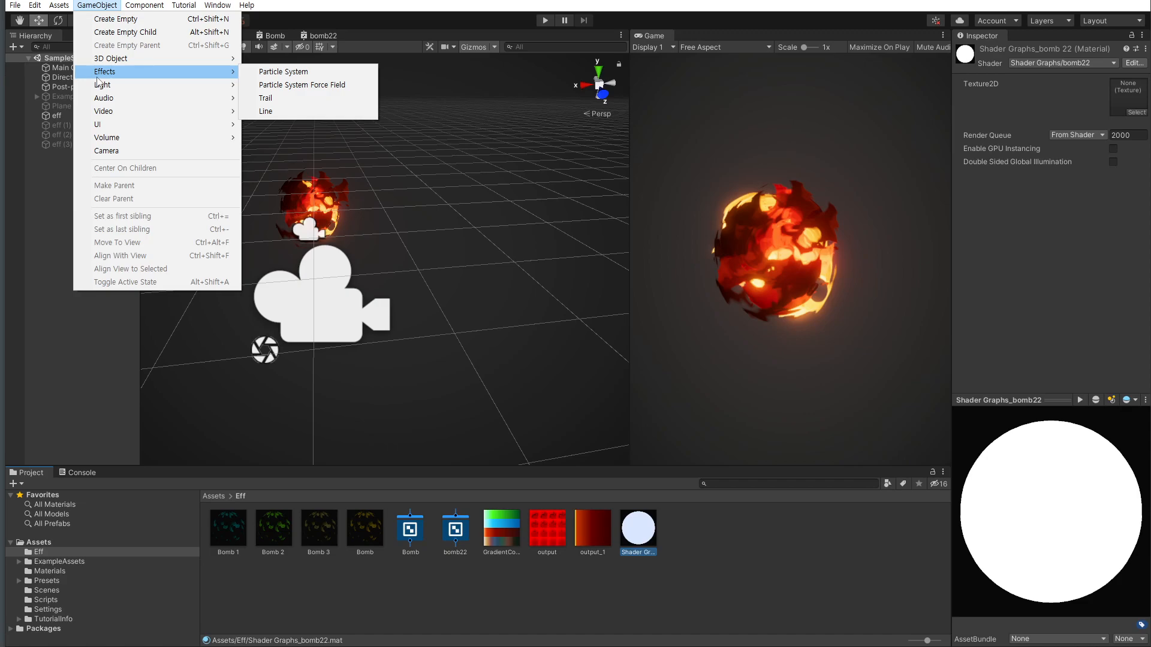
left_click(280, 112)
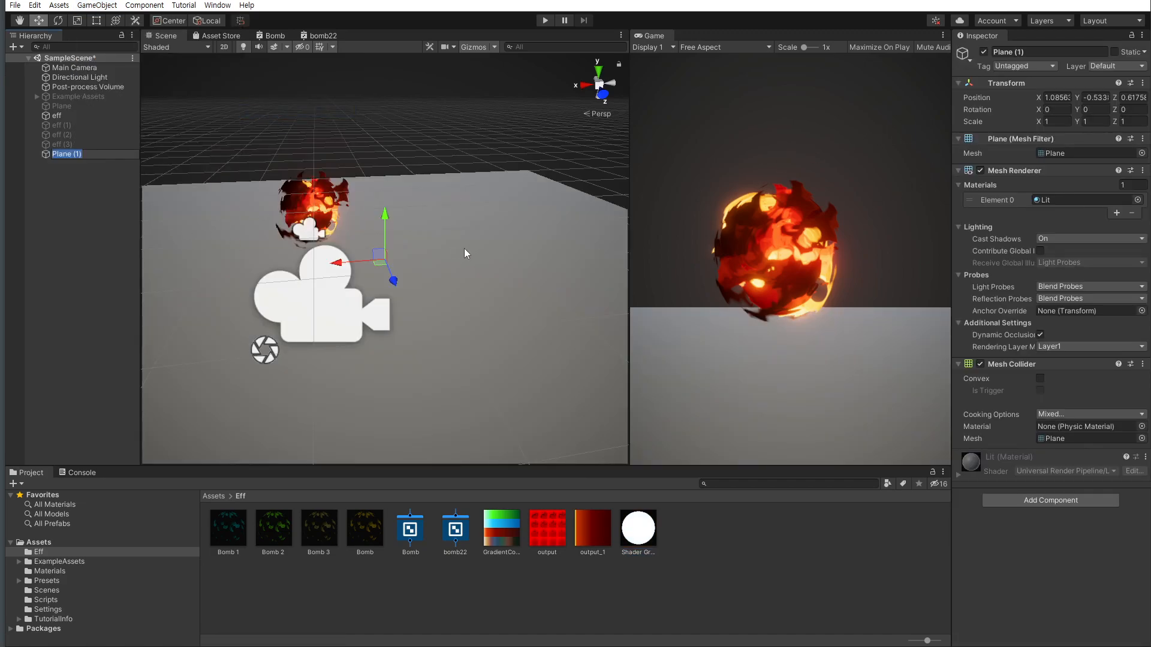
left_click(95, 258)
Rotate the new plane upright by setting its X rotation to 90
left_click(81, 156)
key("e")
left_click_drag(381, 265, 955, 187)
left_click(1057, 109)
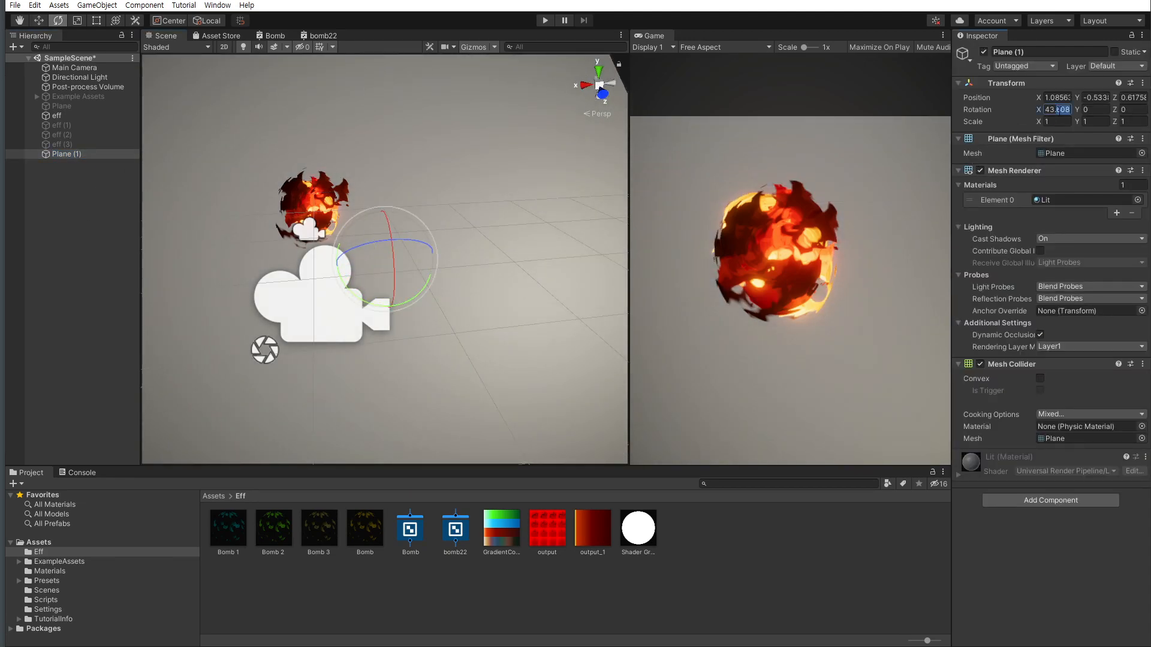
type("90")
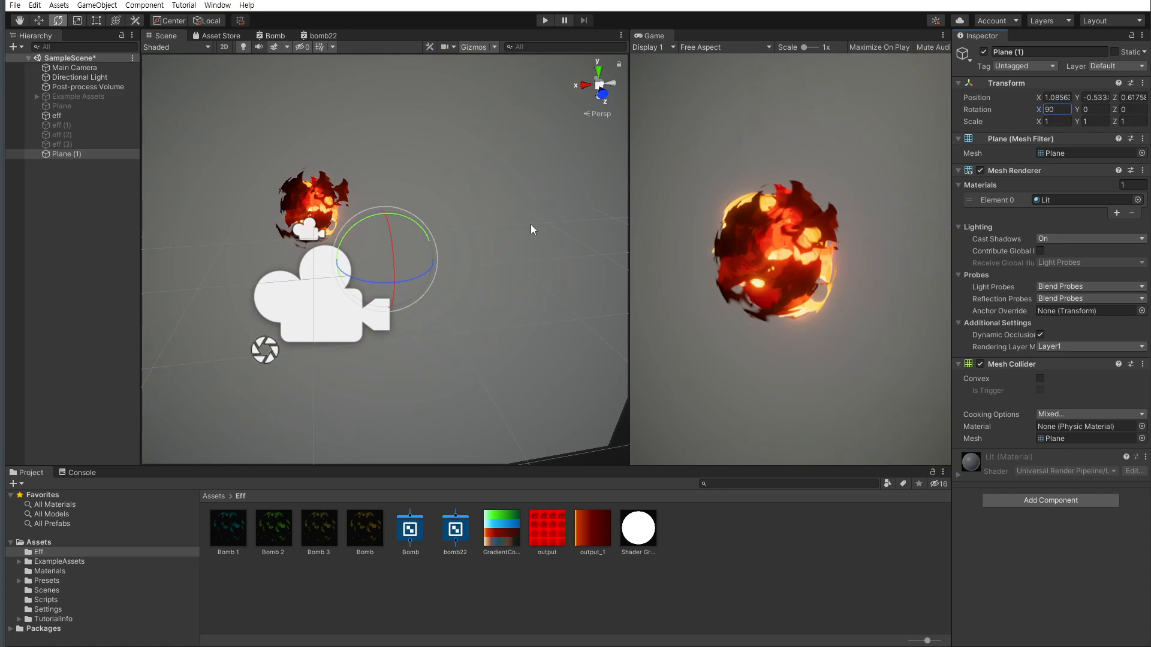
Deactivate the eff object and move the plane to about X 1.82, Y -0.53, Z -10.49
left_click(73, 115)
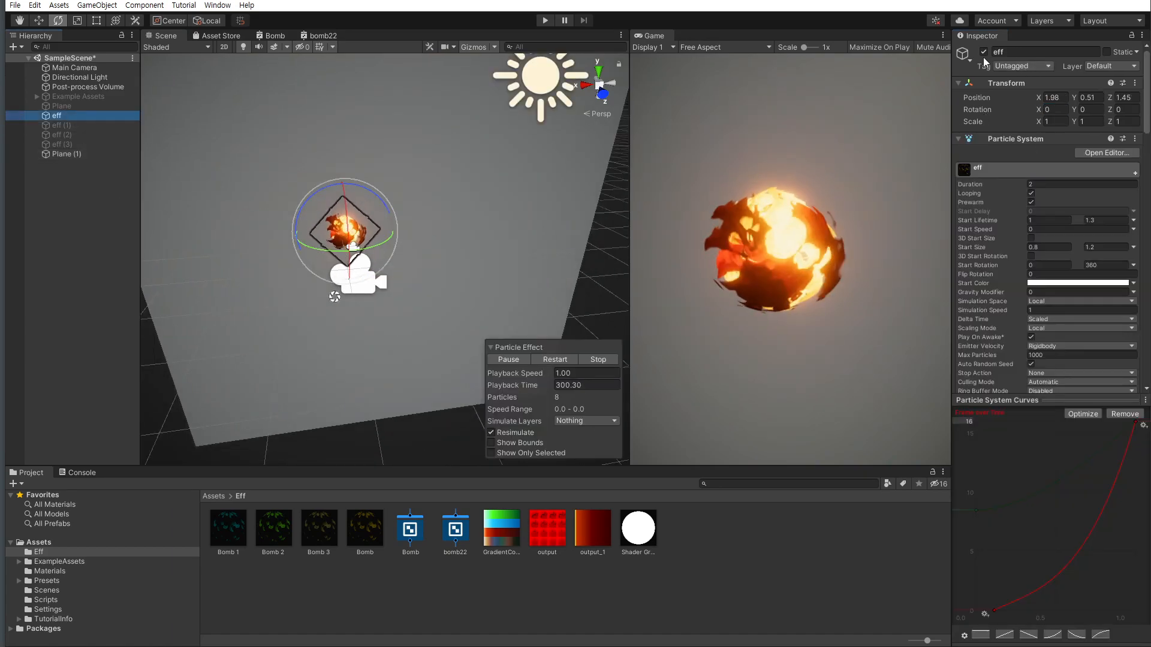
left_click(983, 52)
left_click(67, 154)
scroll(339, 192, "down", 4)
key("w")
left_click_drag(405, 288, 231, 173, "alt")
Apply the bomb22 material to the plane and assign the output texture to the material's Texture2D slot
left_click_drag(639, 528, 495, 295)
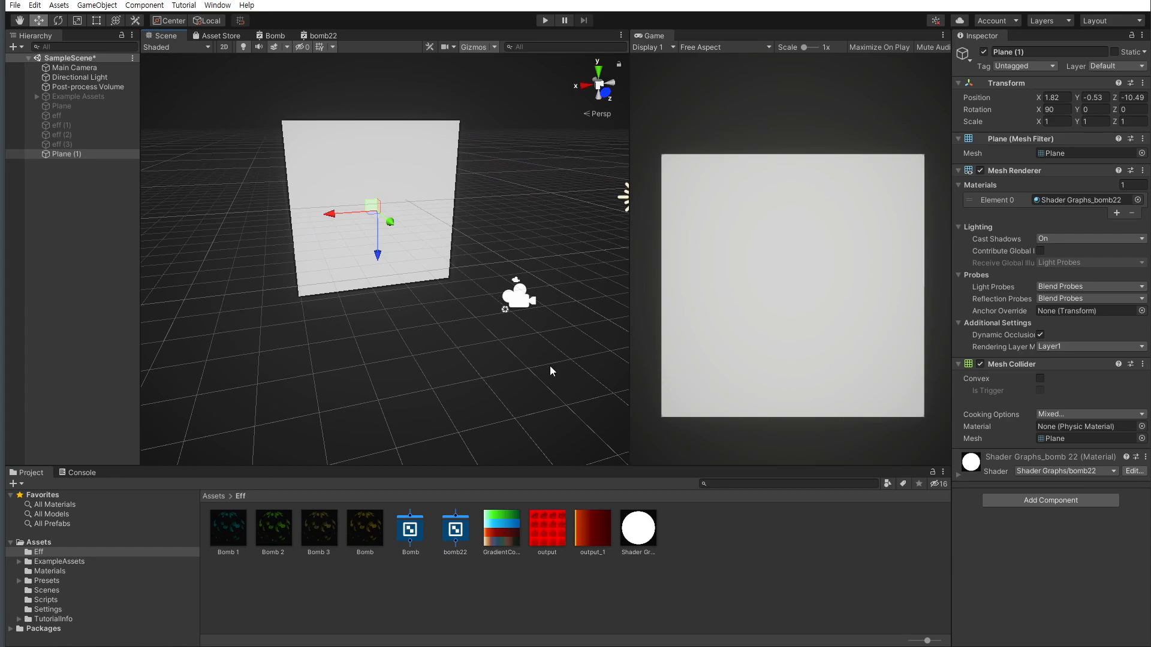
left_click(566, 248)
left_click(432, 182)
left_click(647, 540)
left_click_drag(545, 532, 1127, 96)
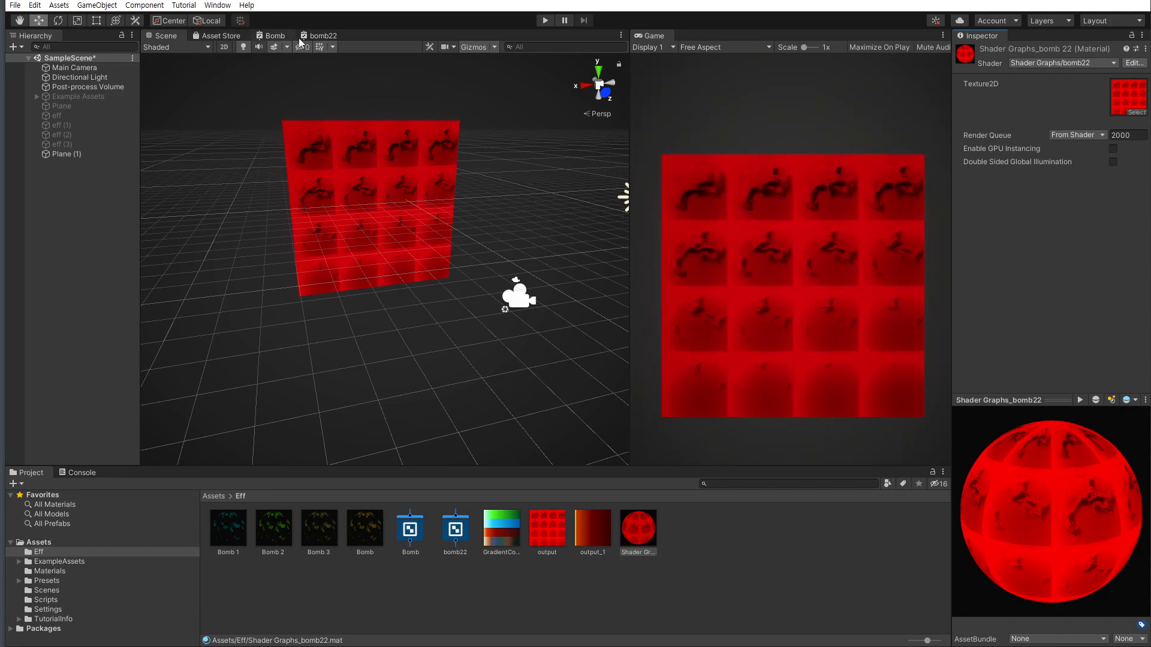
Set the bomb22 graph's Surface type to Transparent in the graph settings
left_click(327, 38)
scroll(472, 368, "down", 3)
scroll(478, 294, "up", 8)
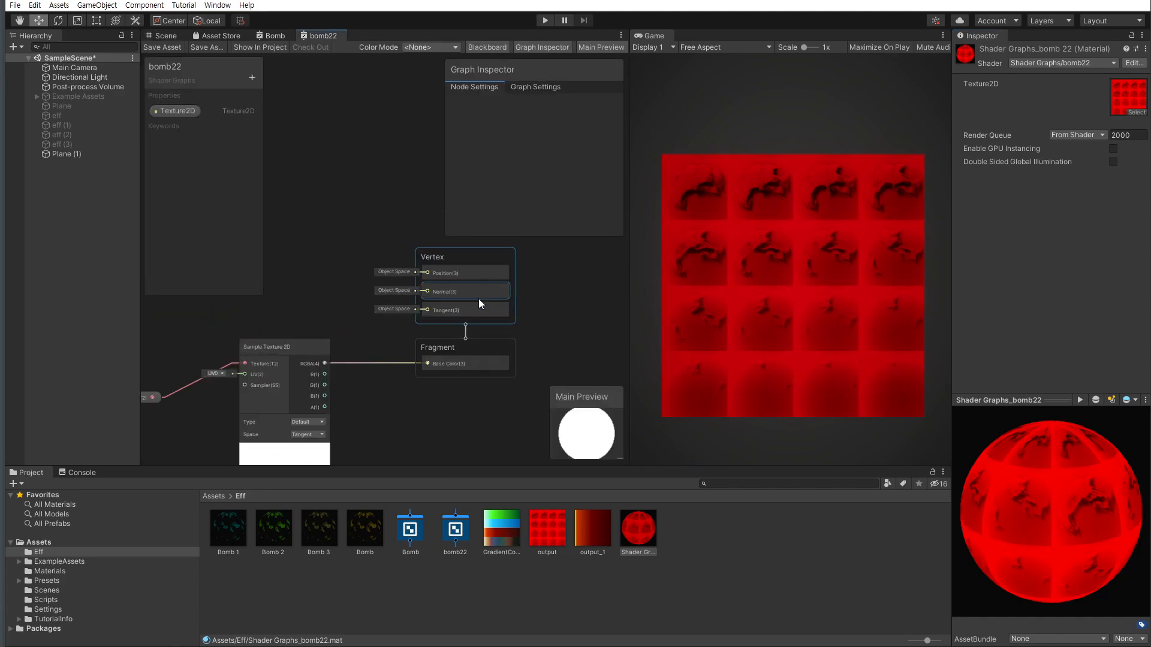
middle_click_drag(576, 321, 525, 331)
left_click(456, 372)
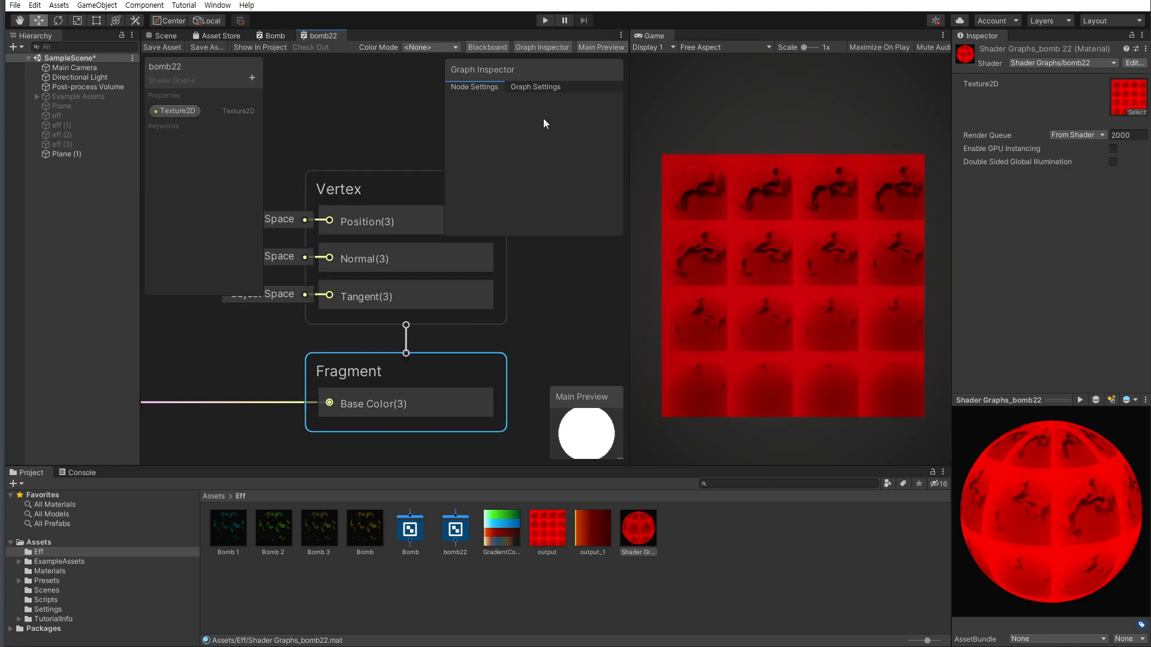
left_click(532, 87)
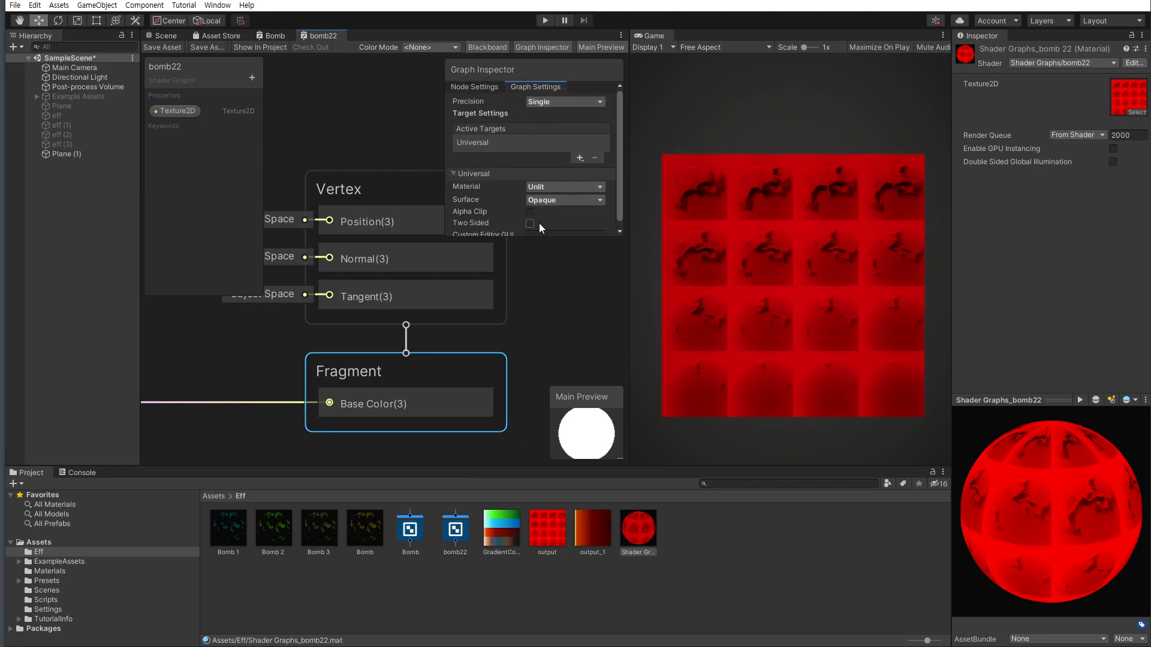
scroll(599, 203, "down", 1)
left_click(592, 197)
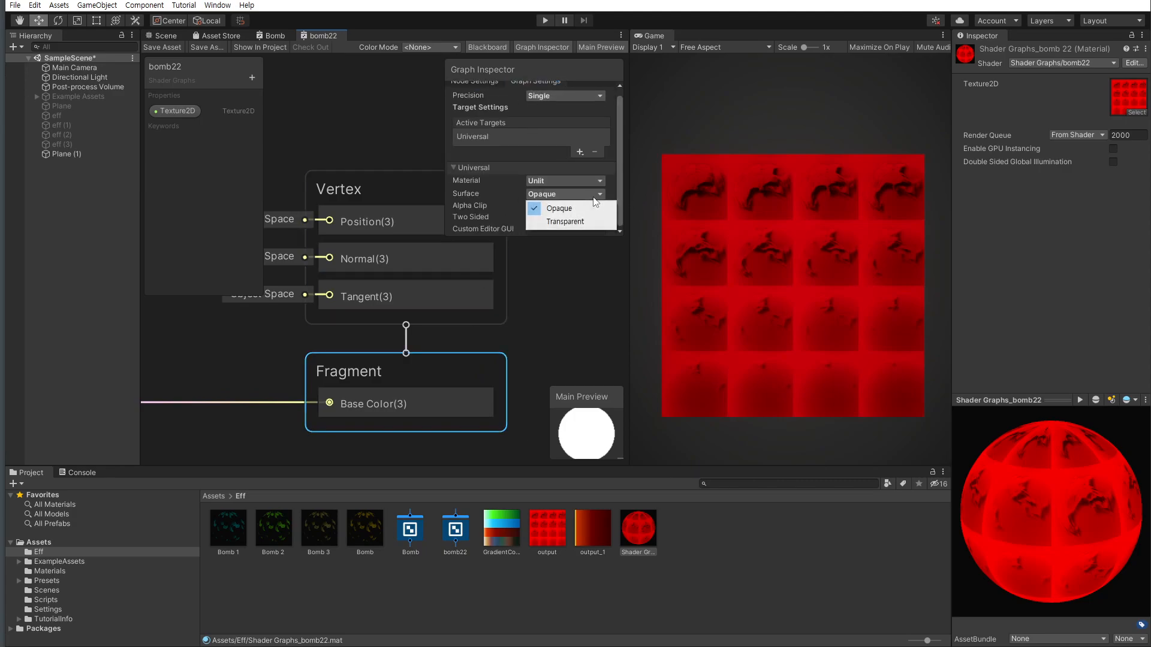
left_click(579, 223)
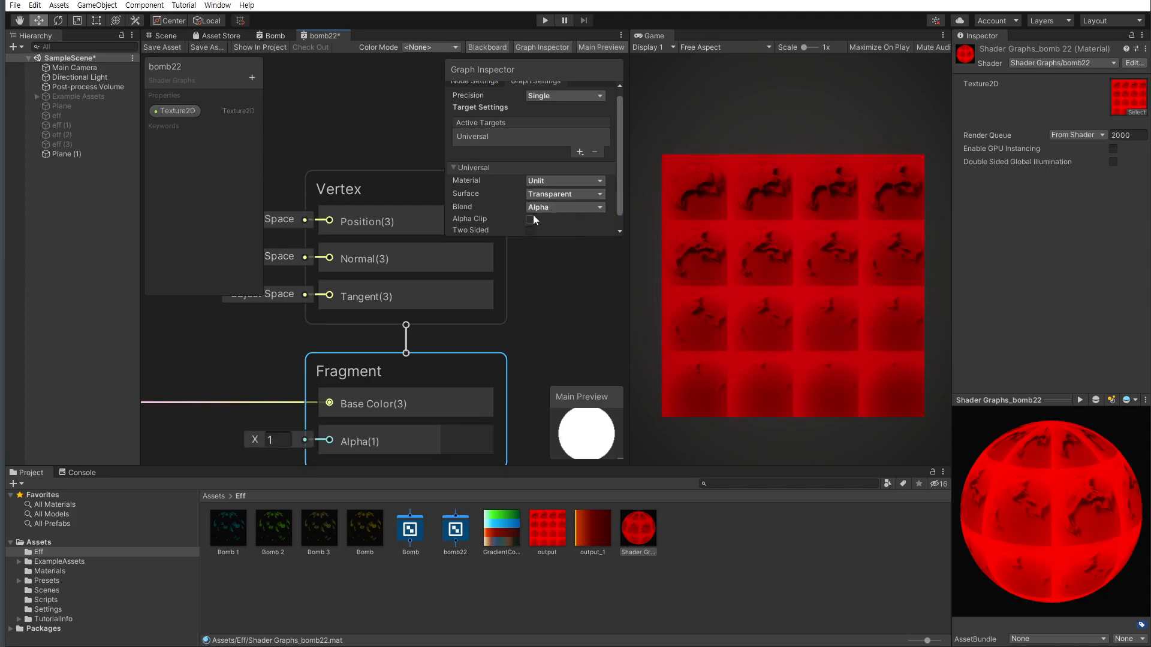
Reposition the Texture2D node, connect the sampler's A output to the Fragment Alpha input and save the graph
middle_click_drag(557, 335, 590, 272)
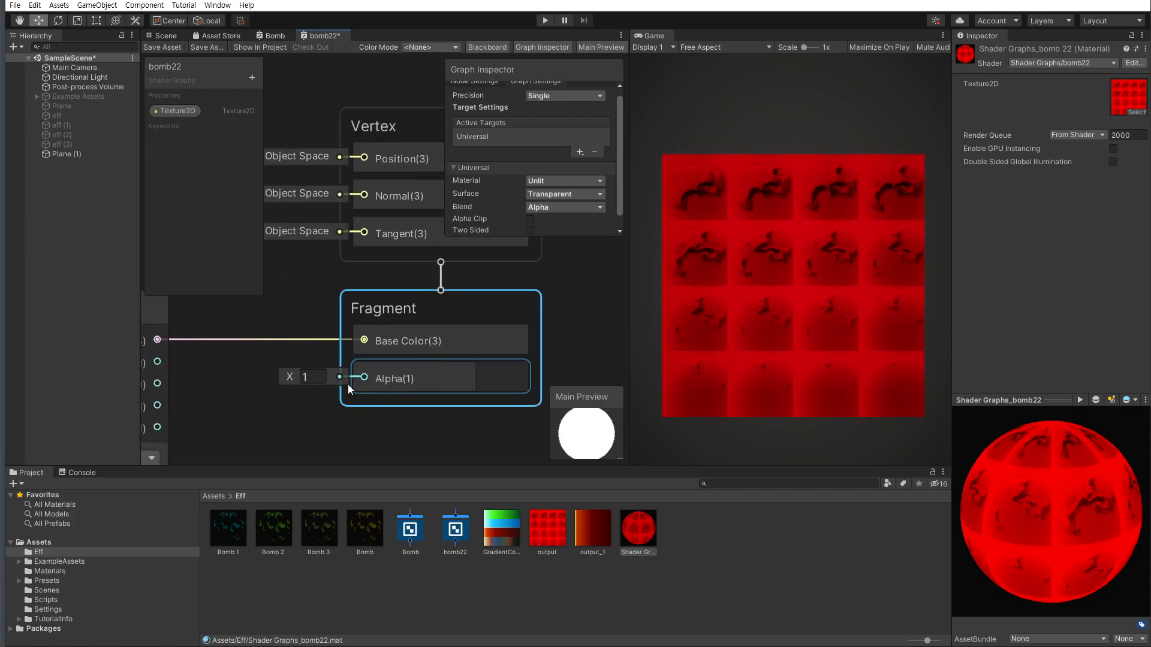
scroll(350, 384, "down", 2)
middle_click_drag(264, 434, 436, 370)
middle_click_drag(242, 365, 414, 374)
scroll(407, 375, "down", 2)
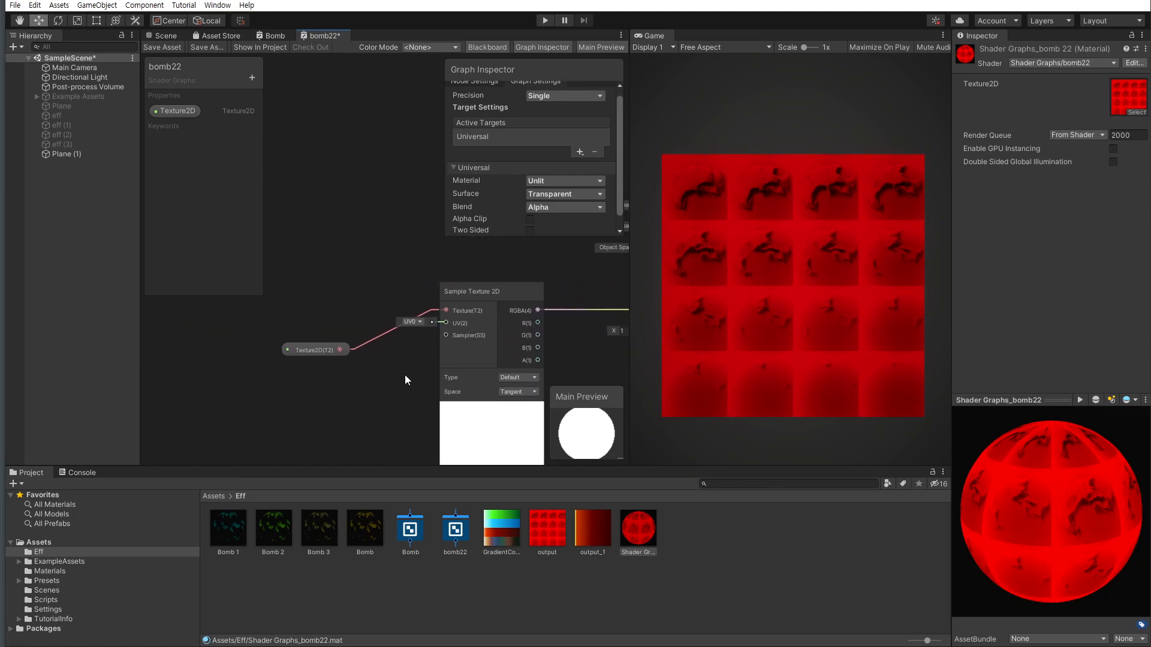
scroll(345, 365, "up", 1)
left_click_drag(315, 348, 339, 285)
middle_click_drag(437, 350, 200, 366)
left_click_drag(332, 375, 468, 342)
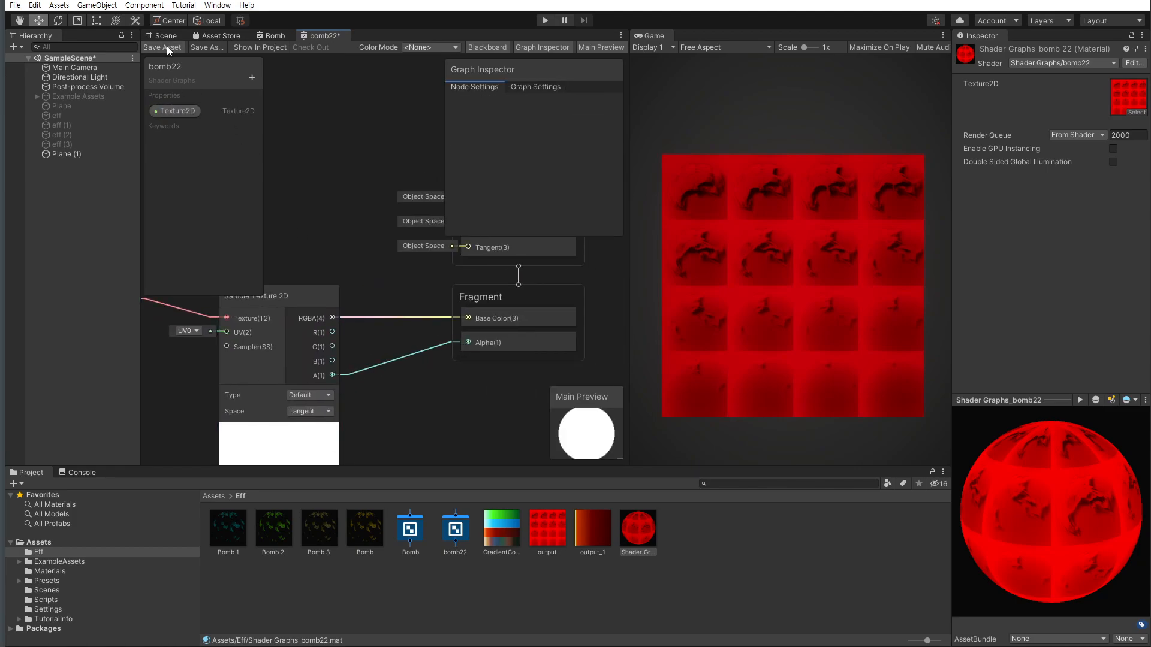
left_click(166, 47)
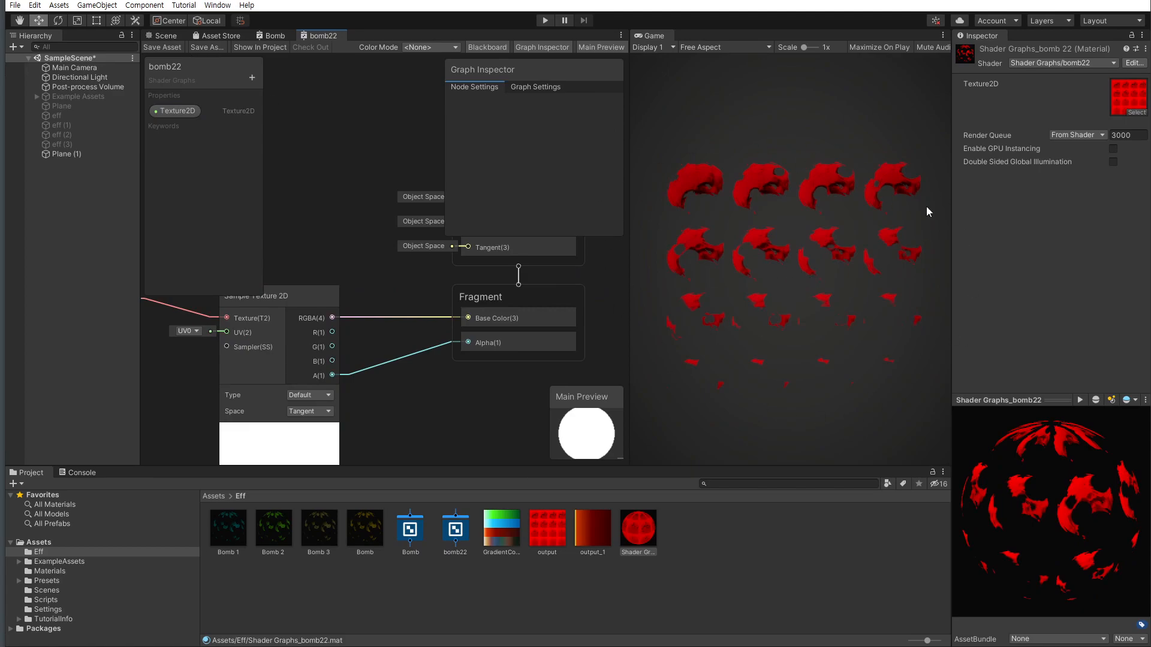
Examine the transparent flipbook frames on the plane in the Scene view, both up close and as a whole
left_click(163, 36)
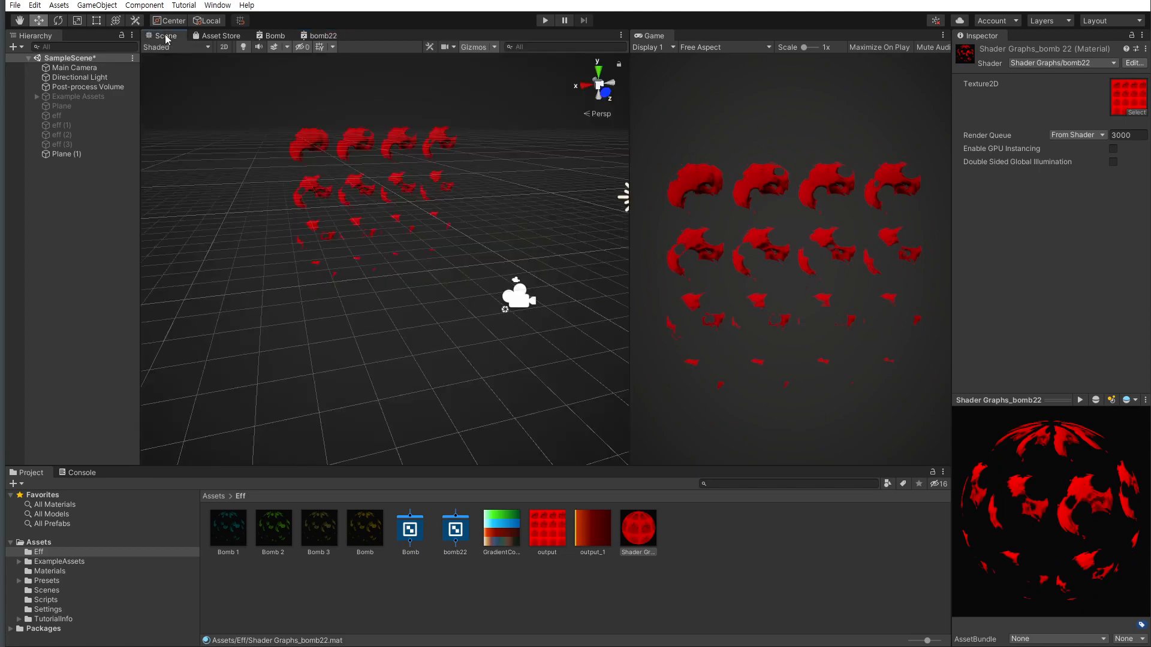
right_click_drag(374, 248, 417, 235)
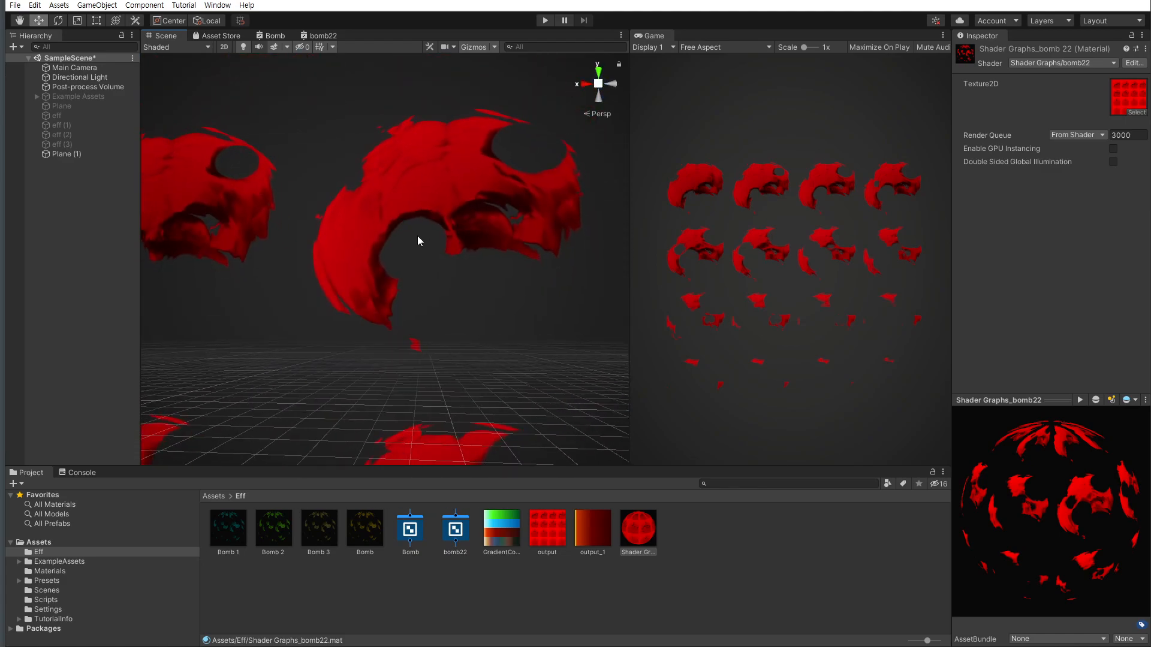
scroll(414, 240, "down", 7)
scroll(430, 368, "down", 1)
right_click_drag(431, 368, 428, 299)
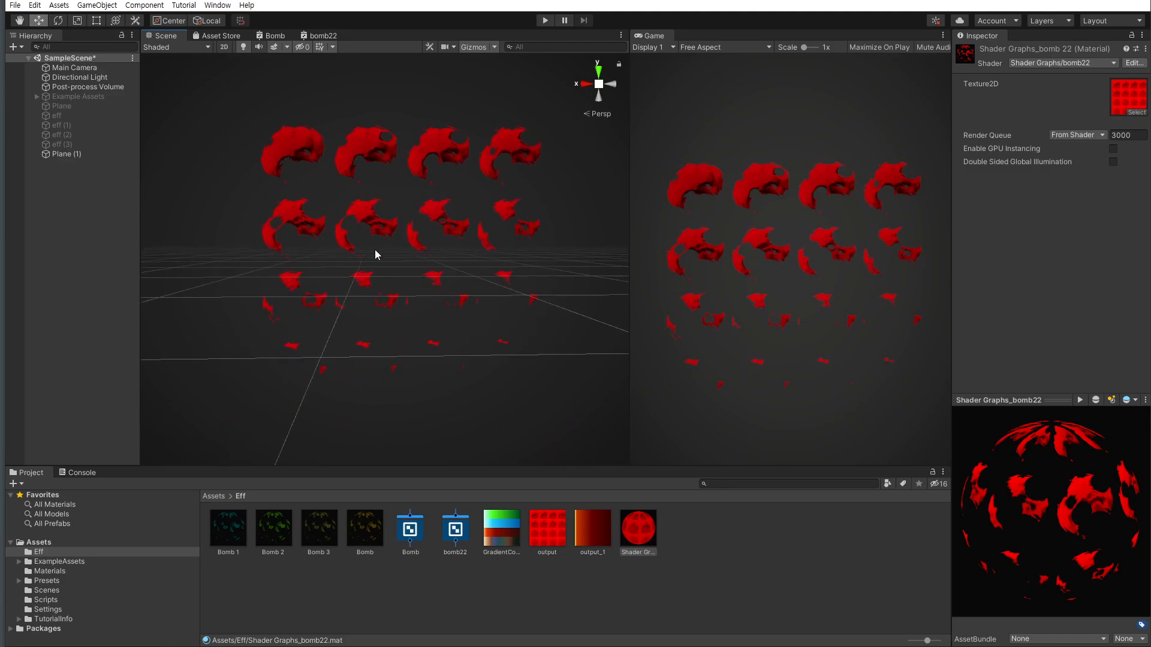
scroll(417, 214, "up", 5)
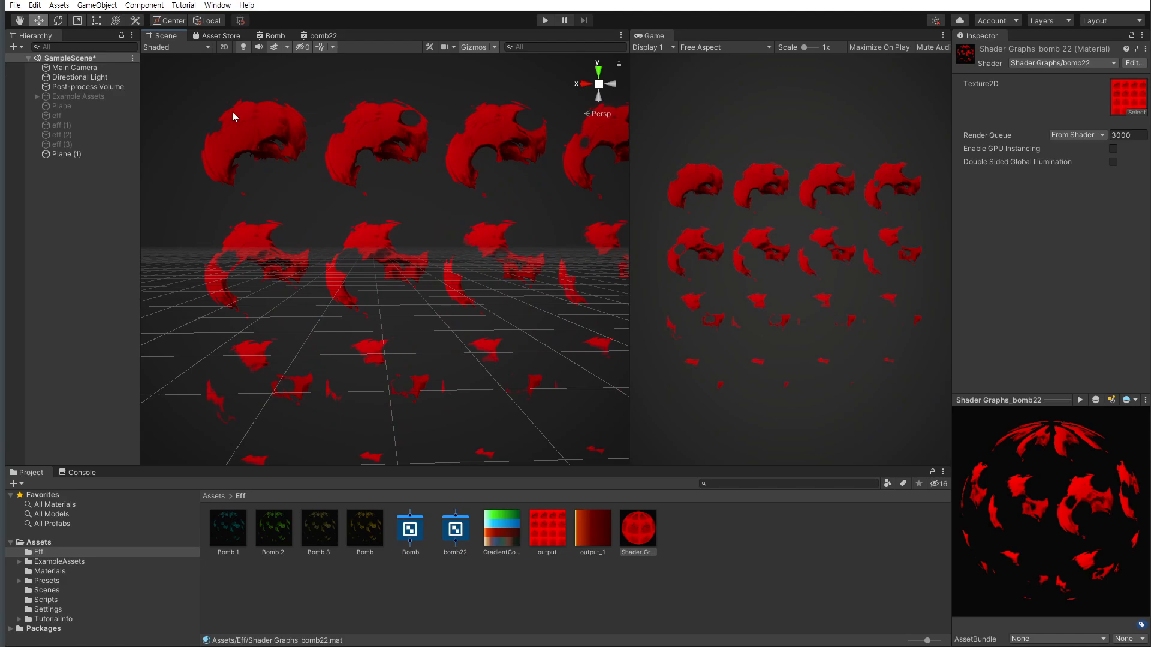
Add a Texture 2D property named ColorTexture to the bomb22 shader graph
left_click(337, 40)
scroll(505, 316, "down", 5)
left_click_drag(330, 259, 333, 351)
left_click(424, 358)
scroll(360, 313, "up", 3)
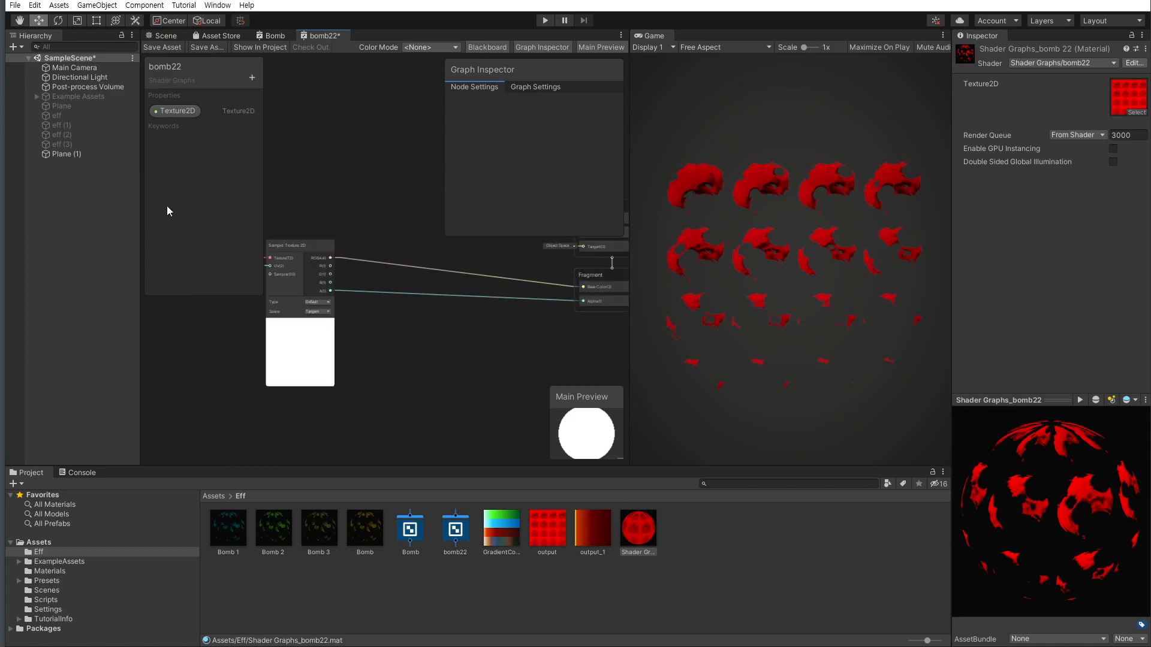
left_click(252, 78)
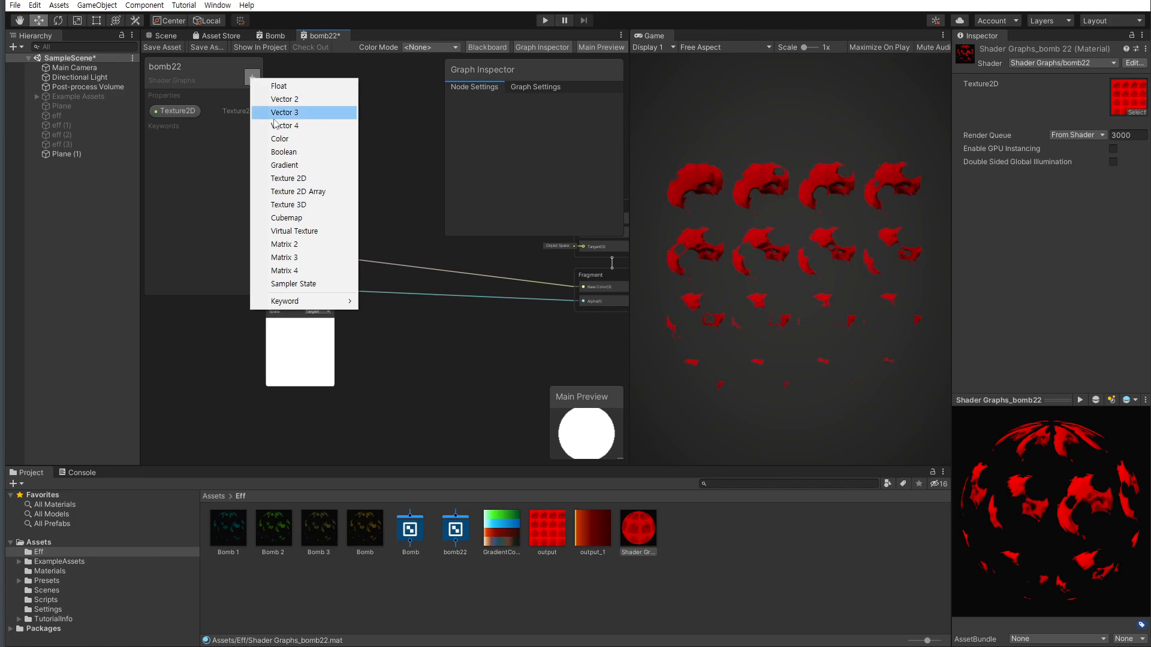
left_click(309, 180)
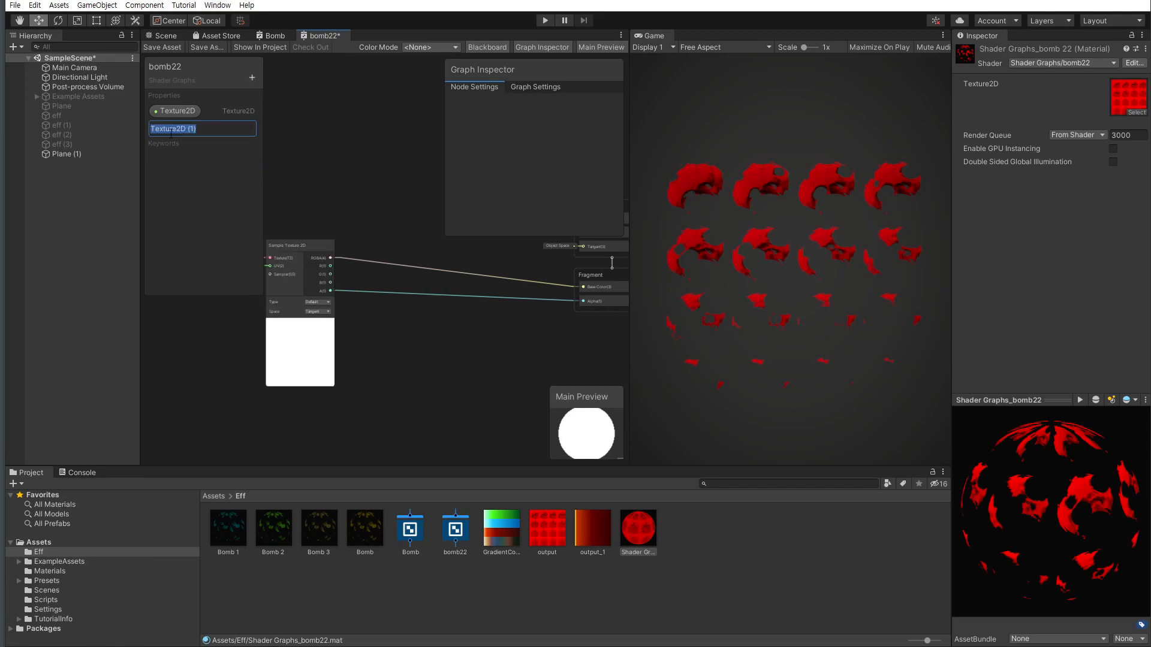
type("ColorTexture")
key("Return")
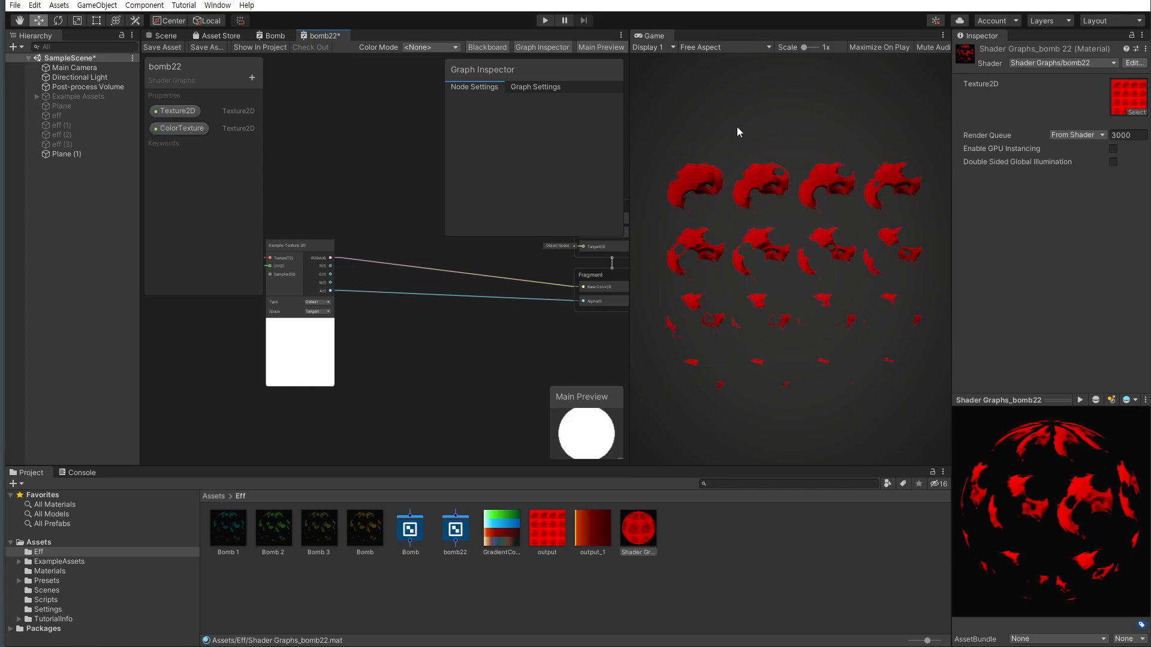
Place a ColorTexture property node in the graph and rearrange it with the existing texture sampler nodes to make room
left_click_drag(175, 130, 398, 422)
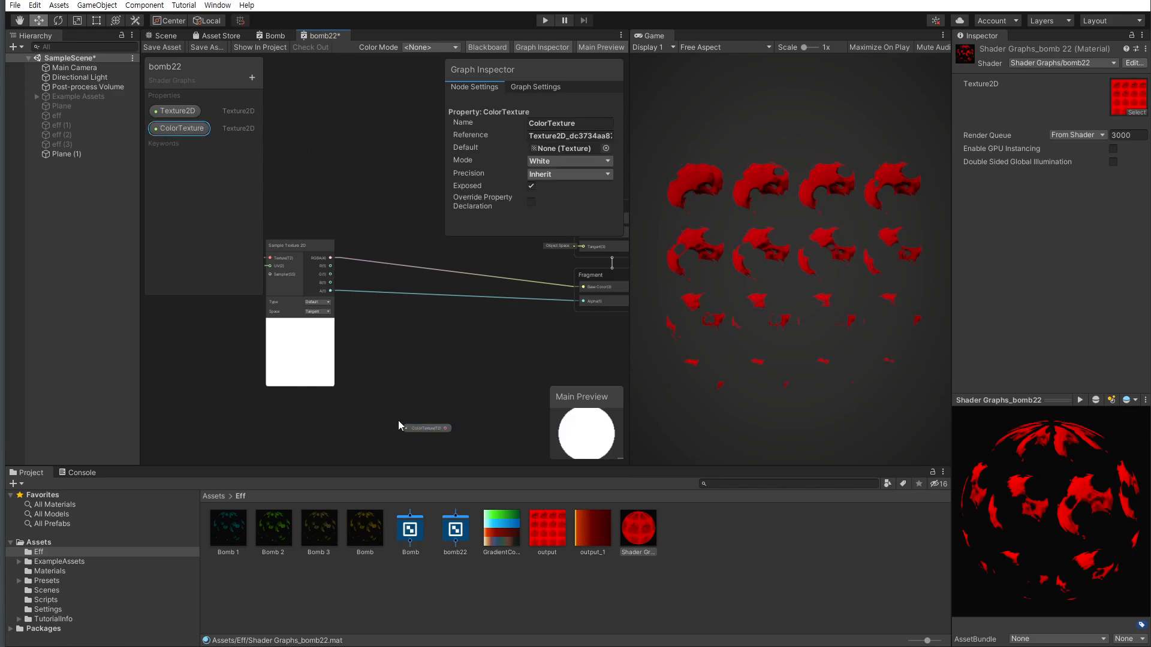
middle_click_drag(448, 388, 548, 260)
scroll(549, 260, "down", 3)
middle_click_drag(439, 315, 382, 357)
left_click(314, 332)
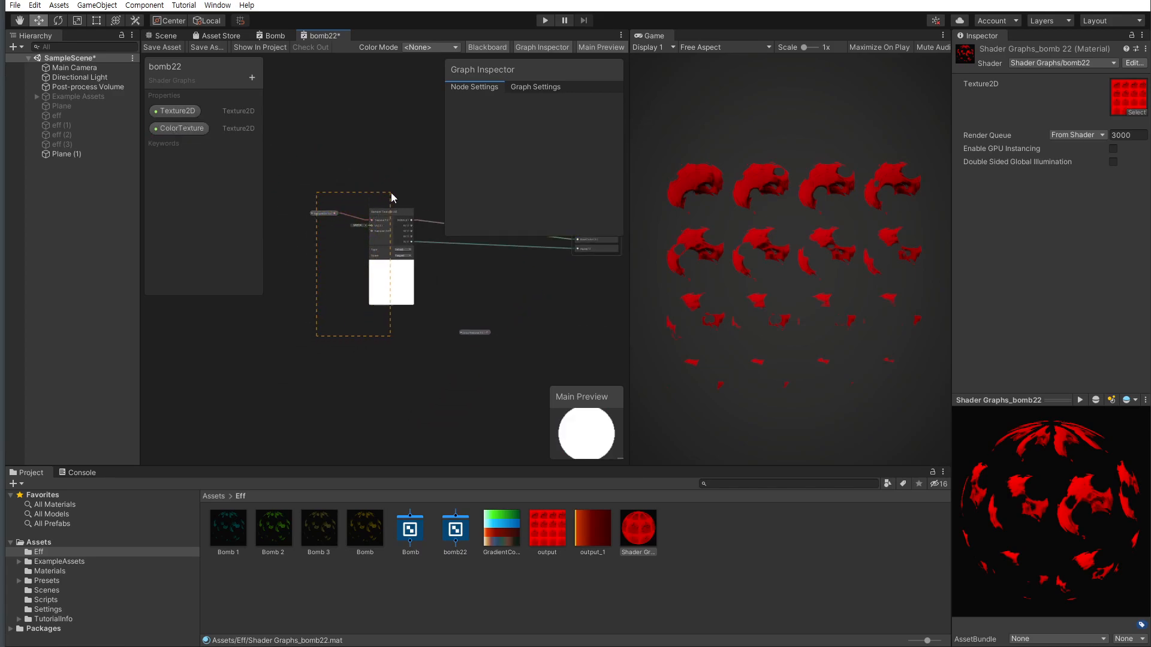
left_click_drag(390, 192, 390, 193)
left_click_drag(405, 299, 352, 289)
left_click(469, 339)
left_click_drag(461, 332, 371, 336)
Create a second Sample Texture 2D node, connect ColorTexture to its Texture input and reposition the ColorTexture node
left_click(462, 345)
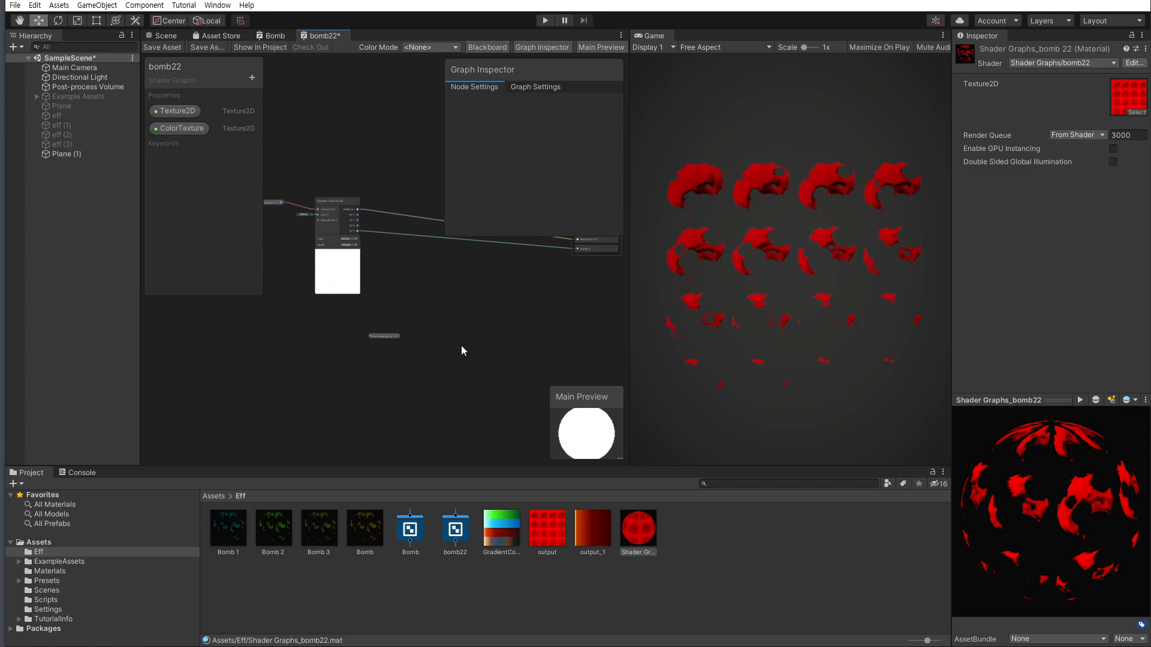
key("space")
type("te")
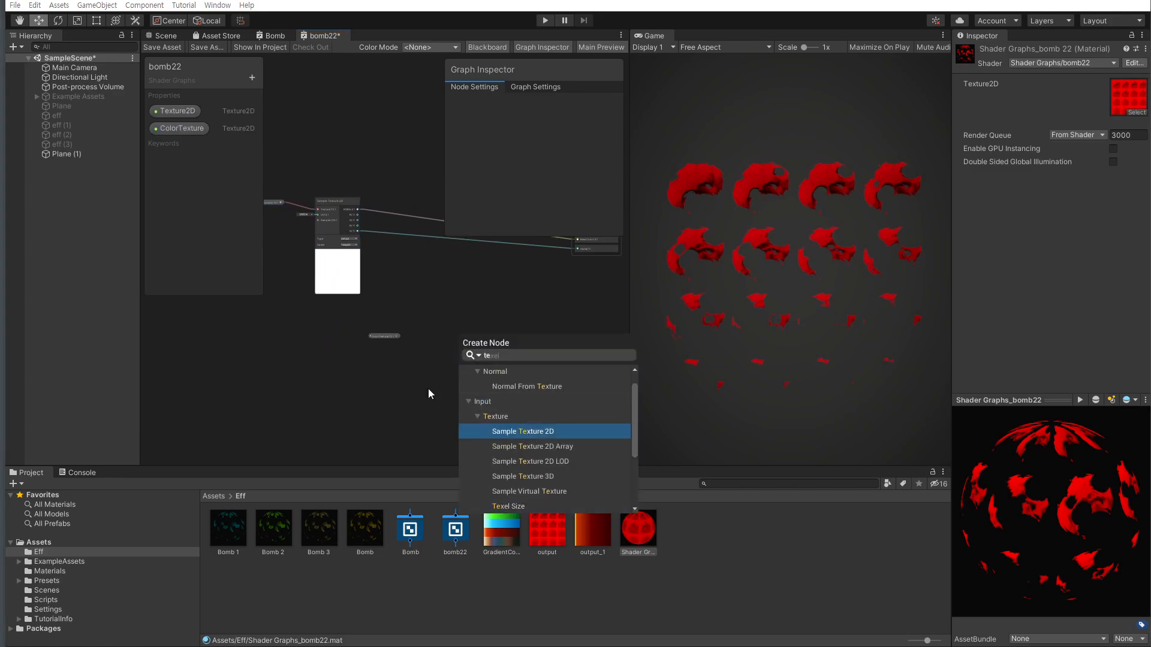
left_click(505, 432)
scroll(376, 345, "up", 3)
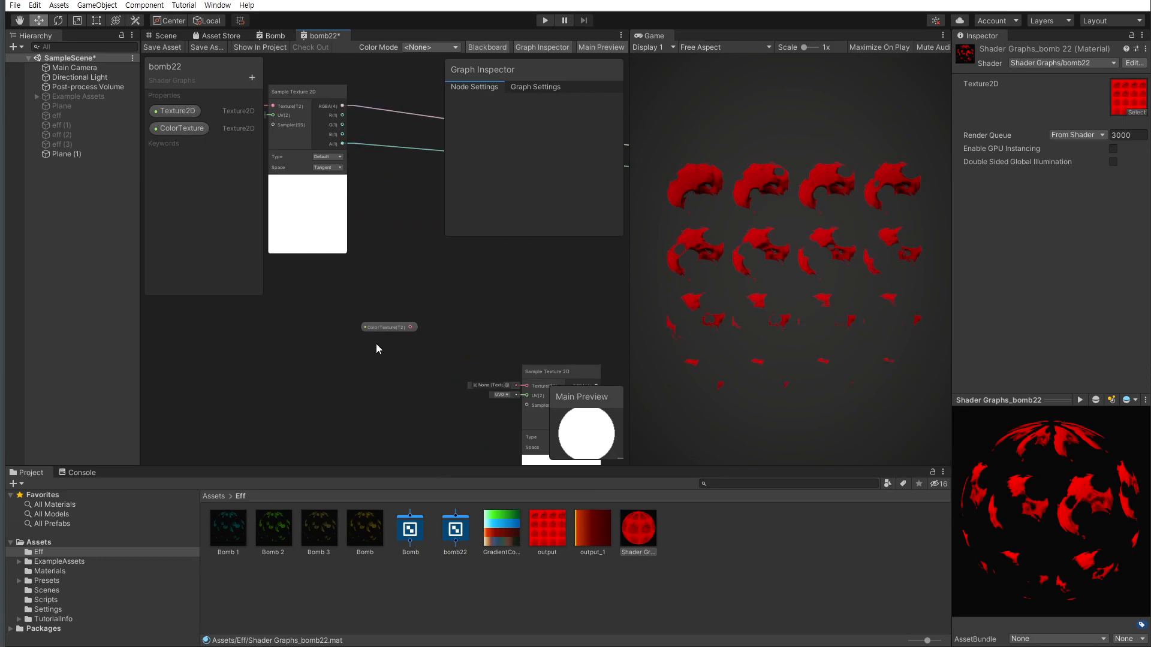
scroll(376, 344, "up", 1)
left_click_drag(408, 330, 530, 330)
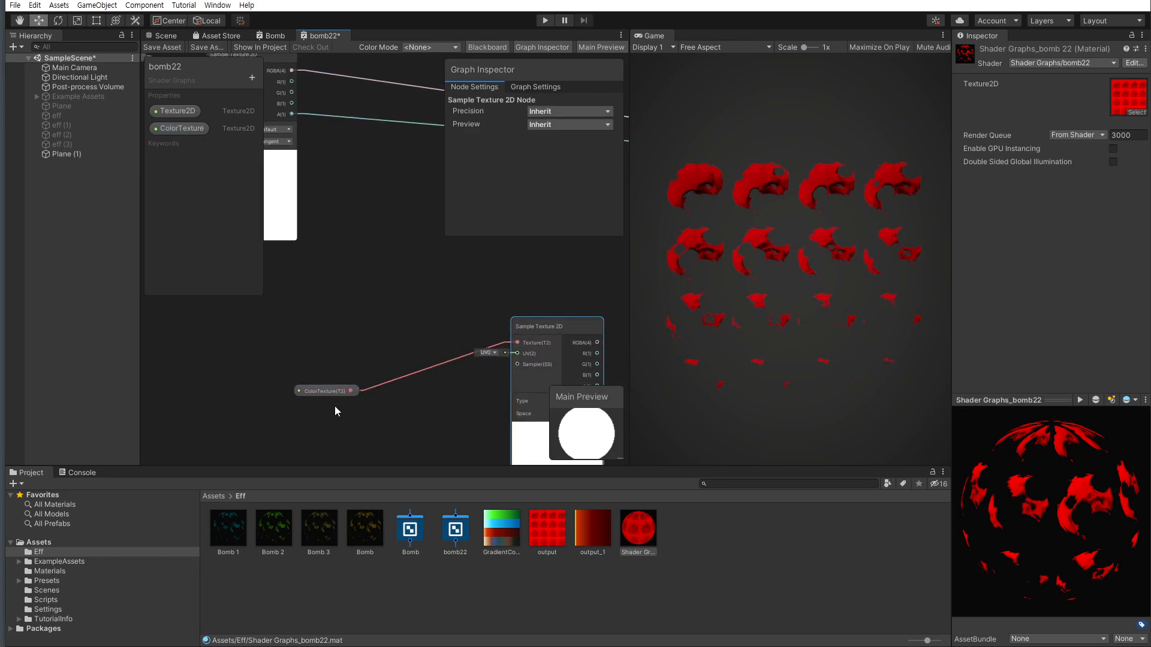
left_click_drag(334, 394, 315, 336)
Connect the first sampler's R output to the Fragment Base Color input and save the graph
scroll(383, 313, "down", 4)
middle_click_drag(331, 239, 322, 312)
middle_click_drag(441, 363, 446, 351)
scroll(441, 370, "up", 3)
scroll(388, 343, "down", 5)
scroll(350, 314, "up", 2)
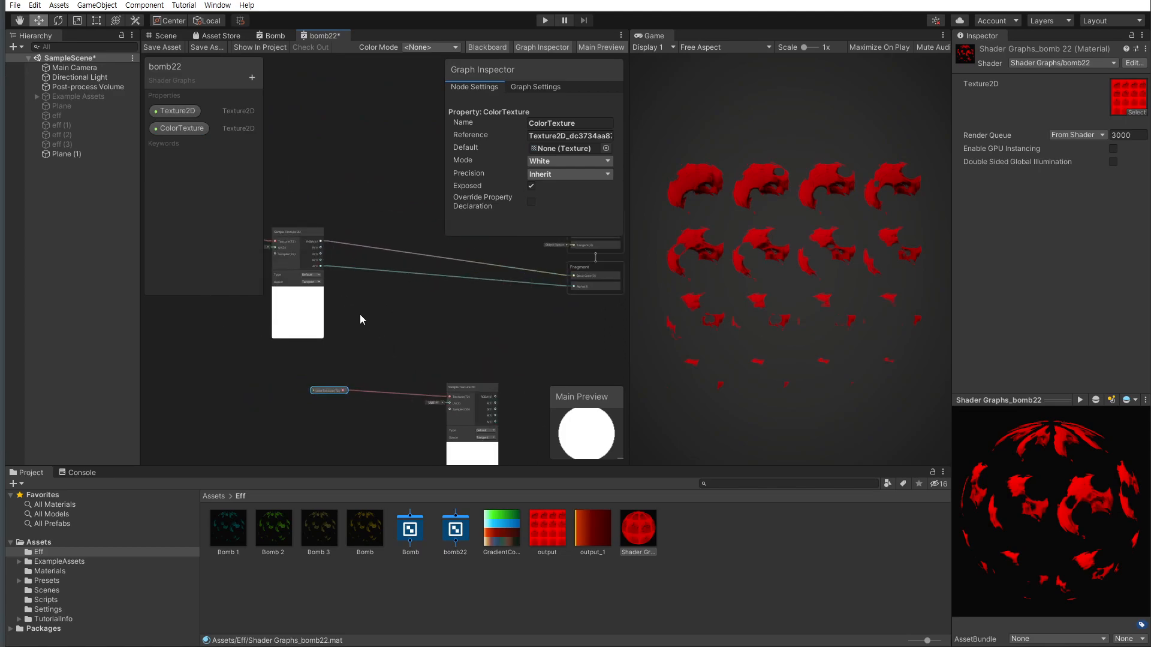
scroll(325, 259, "up", 4)
scroll(354, 245, "down", 3)
scroll(353, 316, "down", 1)
middle_click_drag(365, 313, 322, 331)
left_click_drag(286, 296, 532, 329)
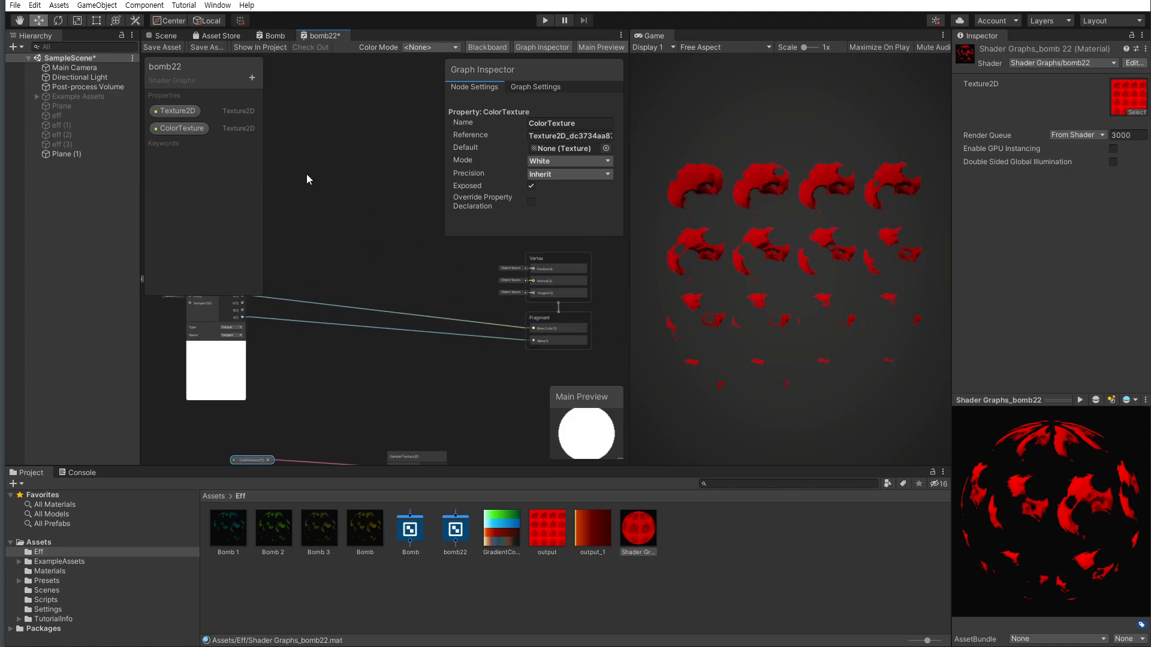
left_click(165, 45)
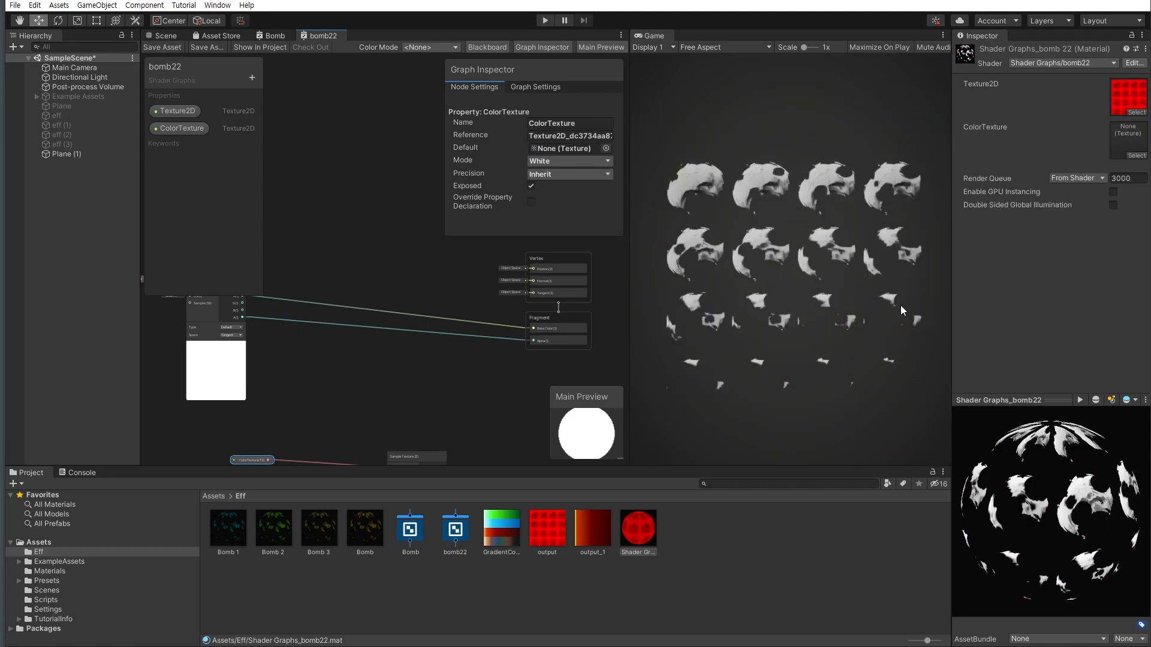
Examine the output texture's preview and import settings alongside the graph's sampler connections
left_click(547, 528)
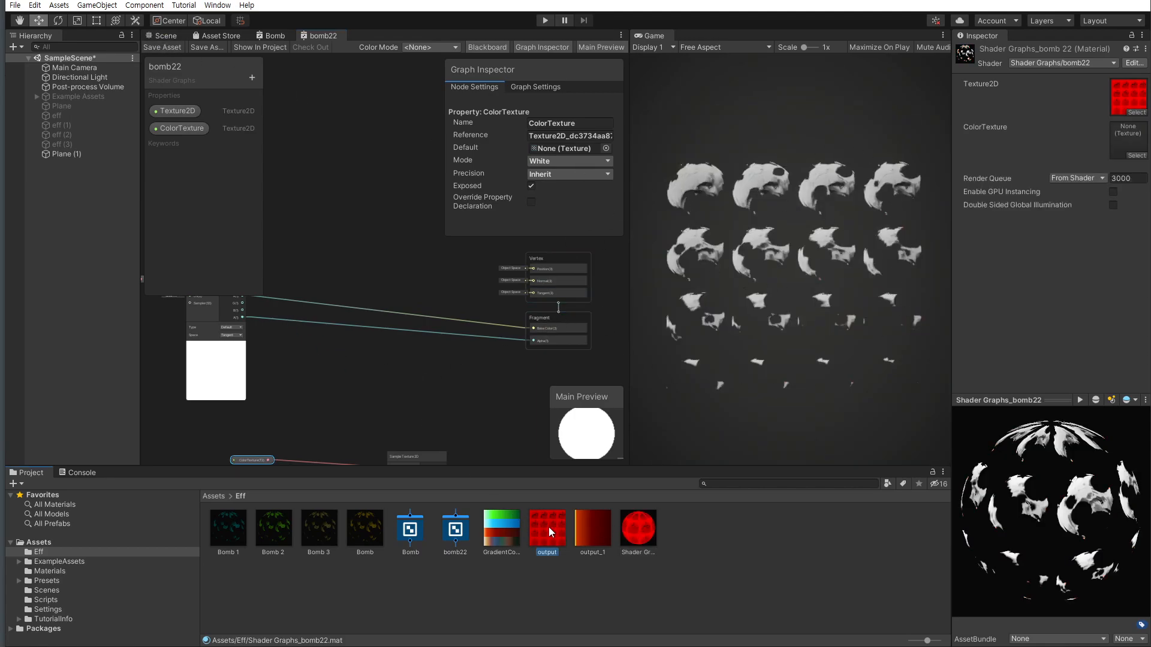
scroll(448, 351, "down", 2)
middle_click_drag(449, 351, 501, 309)
scroll(394, 321, "up", 3)
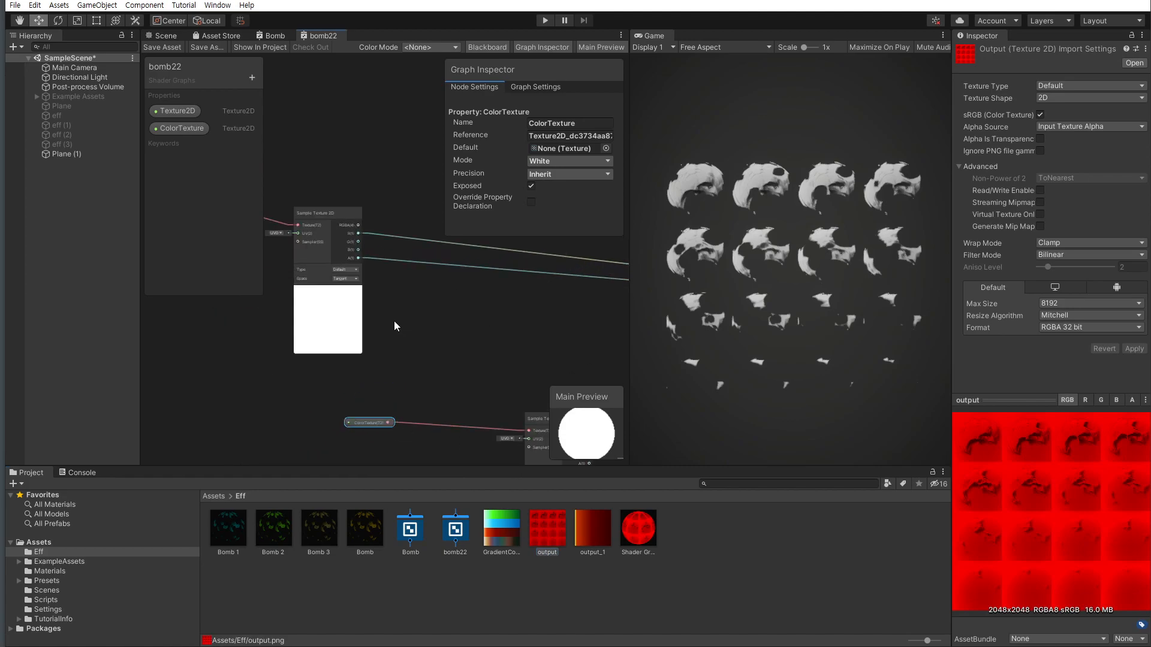
scroll(398, 348, "down", 3)
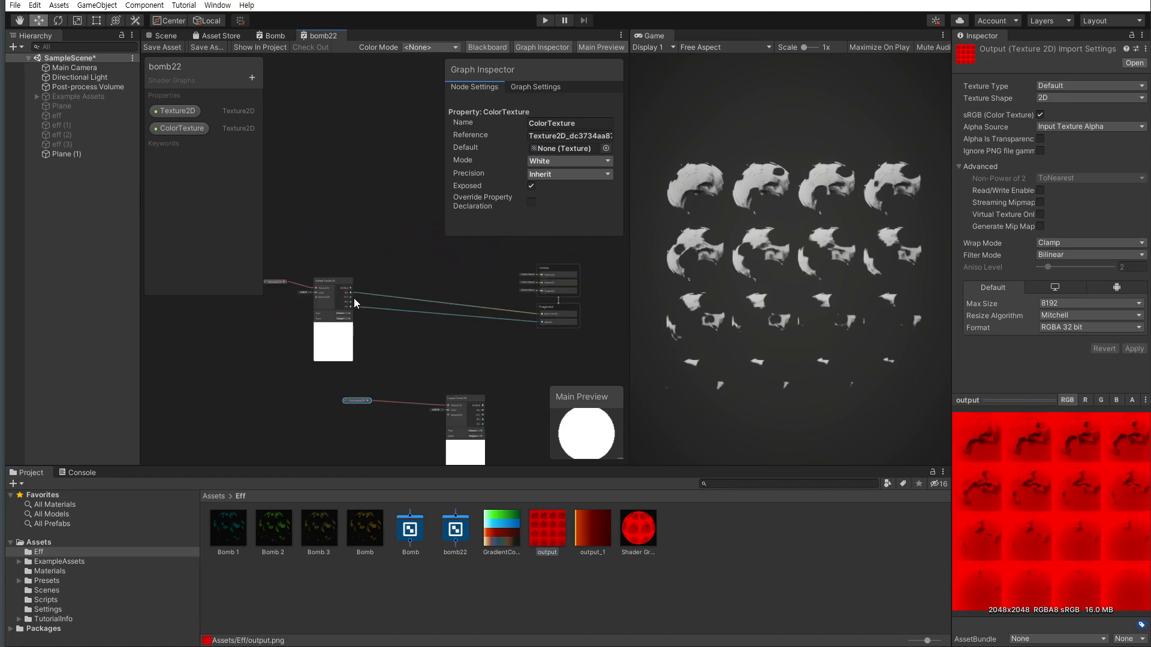
scroll(354, 297, "up", 2)
scroll(365, 368, "down", 4)
middle_click_drag(392, 366, 413, 351)
Adjust the sampler node layout and add a Combine node between the two texture samplers
left_click_drag(312, 289, 317, 323)
left_click_drag(380, 388, 365, 400)
left_click(390, 364)
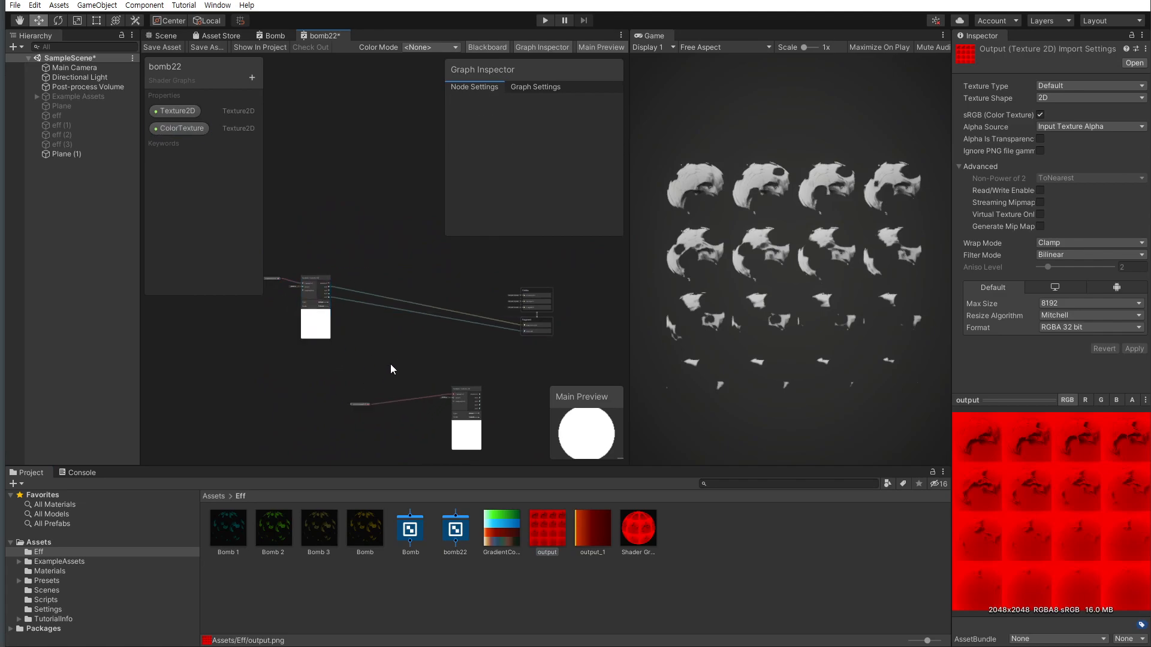
key("space")
type("cha")
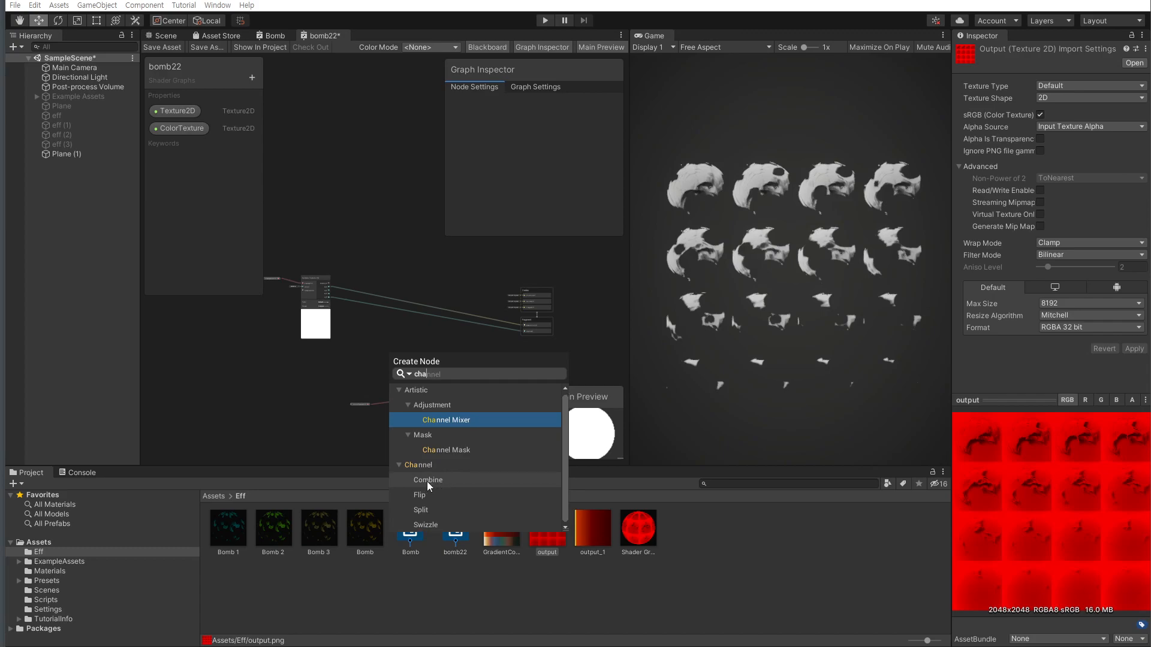
left_click(428, 480)
scroll(405, 424, "up", 2)
left_click_drag(406, 424, 386, 332)
Connect the first sampler's R output to the Combine node's R input
scroll(372, 333, "up", 5)
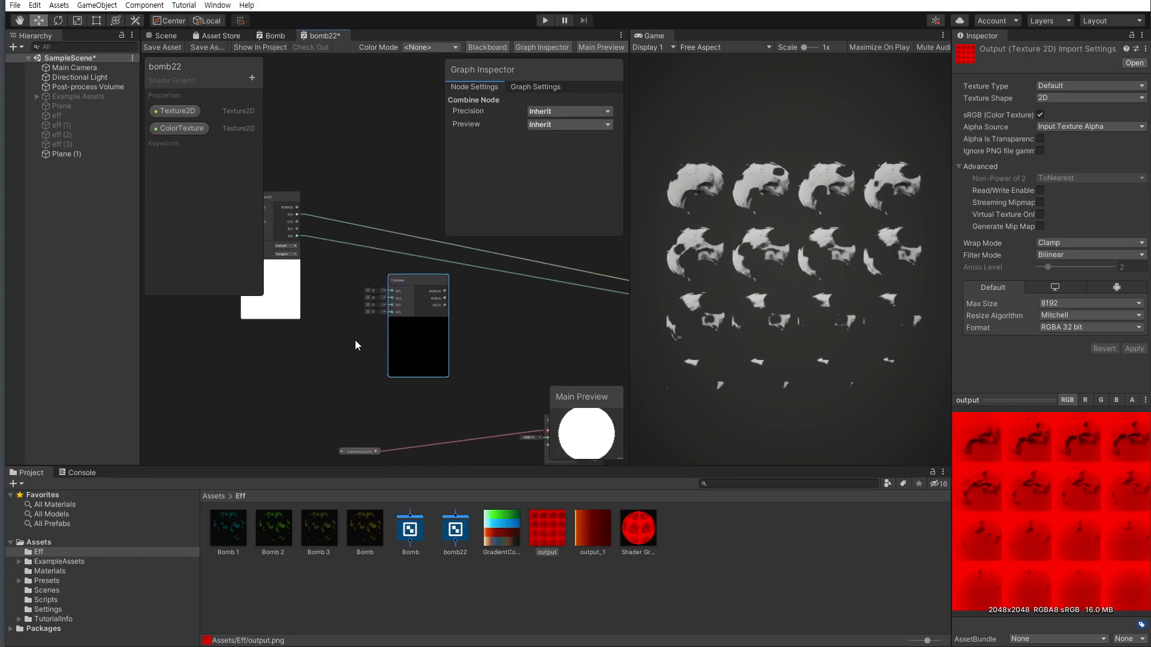
scroll(345, 299, "down", 1)
middle_click_drag(335, 384, 457, 435)
left_click_drag(309, 149, 531, 325)
scroll(445, 386, "down", 3)
middle_click_drag(444, 386, 313, 361)
scroll(421, 353, "up", 3)
scroll(461, 347, "up", 2)
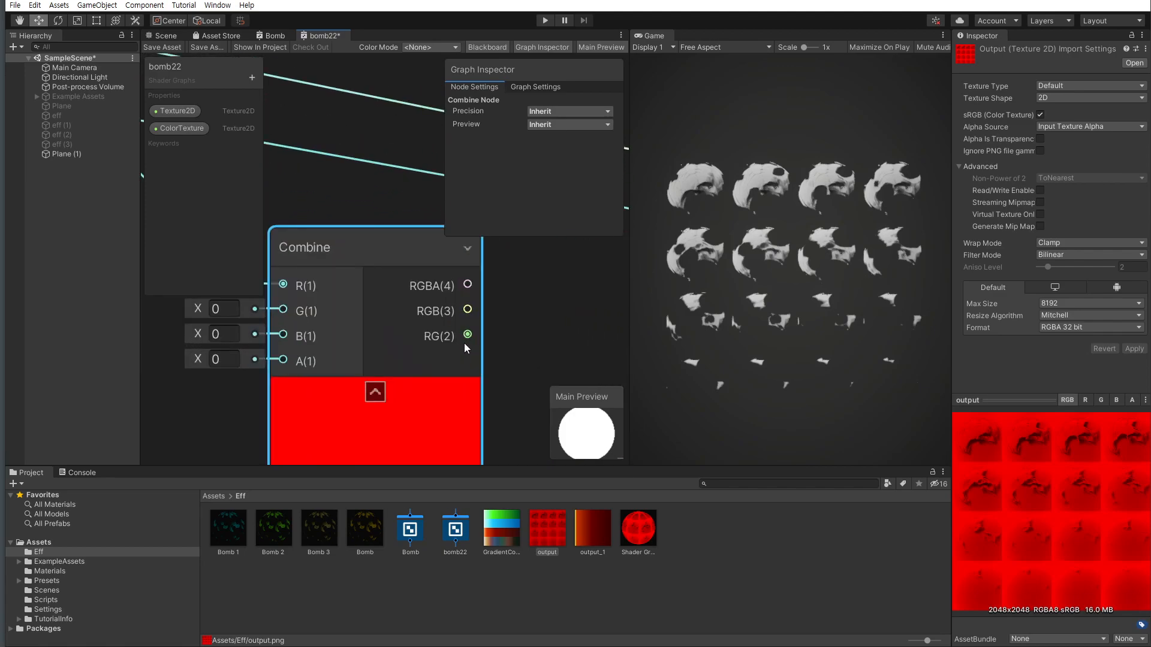
Connect the Combine node's RG output to the UV input of the ColorTexture sampler
left_click_drag(476, 333, 488, 299)
scroll(473, 336, "down", 5)
scroll(444, 381, "down", 1)
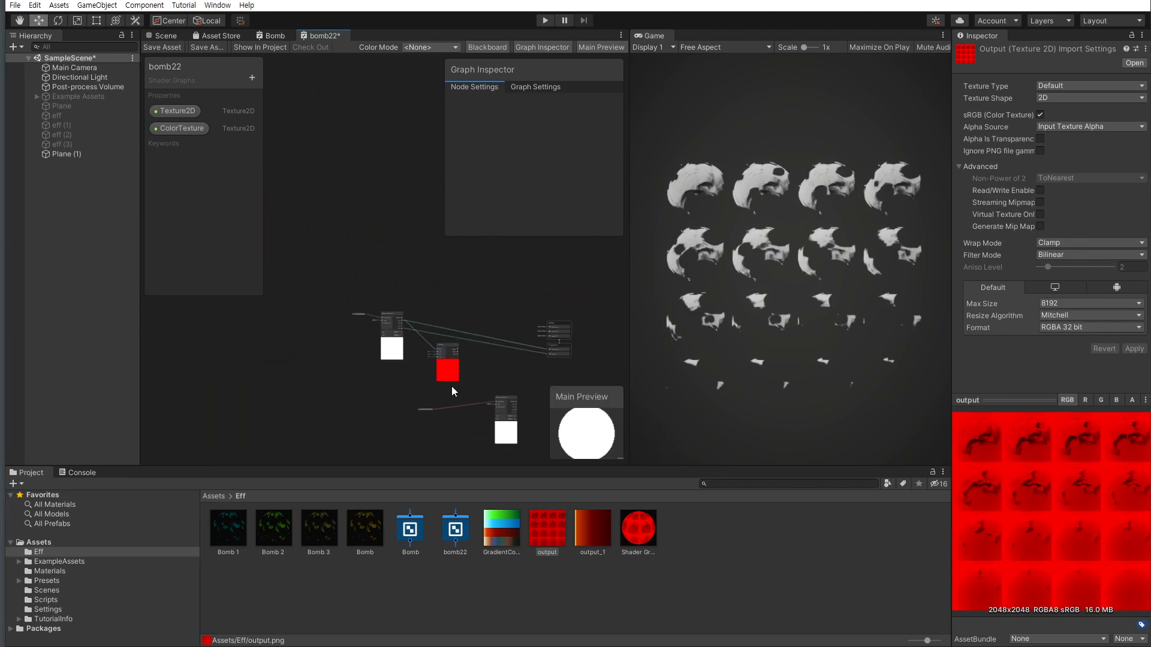
scroll(437, 381, "up", 4)
left_click(445, 375)
scroll(484, 370, "up", 2)
middle_click_drag(485, 371, 371, 304)
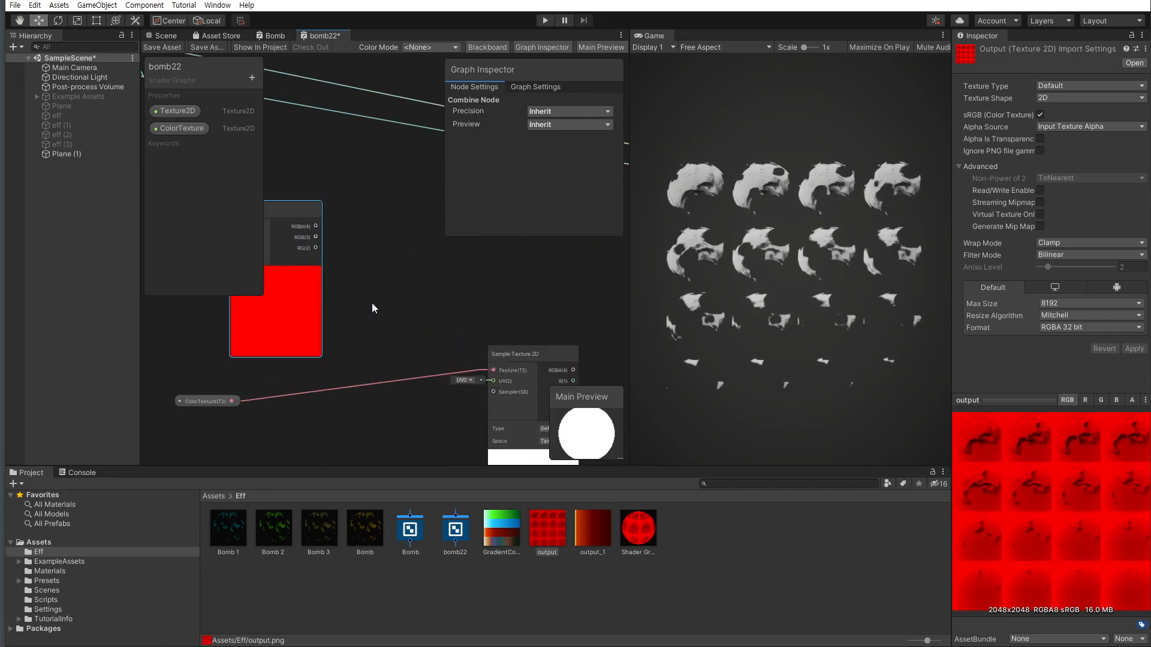
left_click_drag(315, 247, 336, 258)
left_click_drag(446, 341, 492, 381)
middle_click_drag(443, 393, 281, 401)
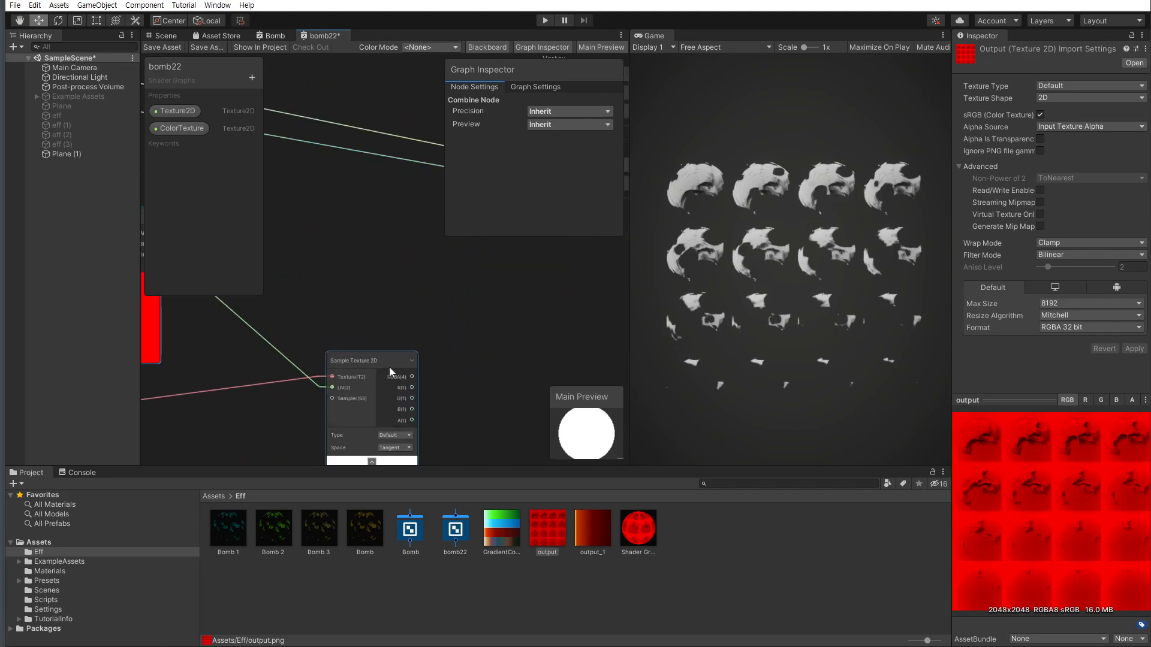
Connect the ColorTexture sampler's RGBA output to the Fragment Base Color input and save the graph
left_click(410, 375)
scroll(383, 369, "down", 4)
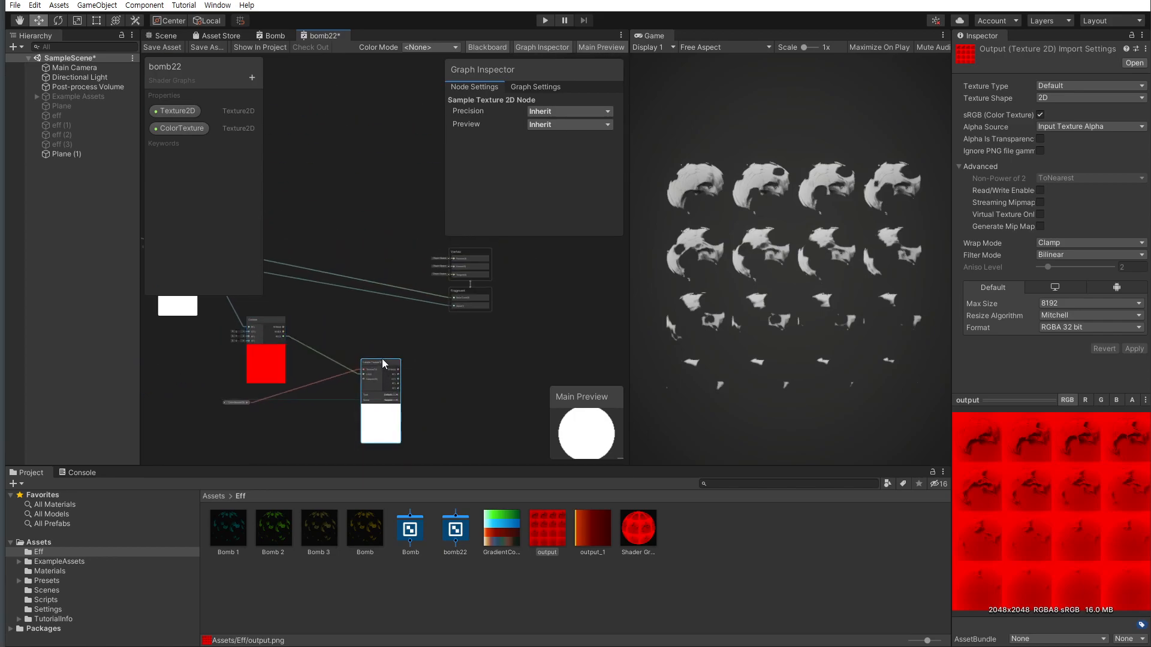
scroll(420, 351, "up", 3)
left_click_drag(438, 296, 470, 274)
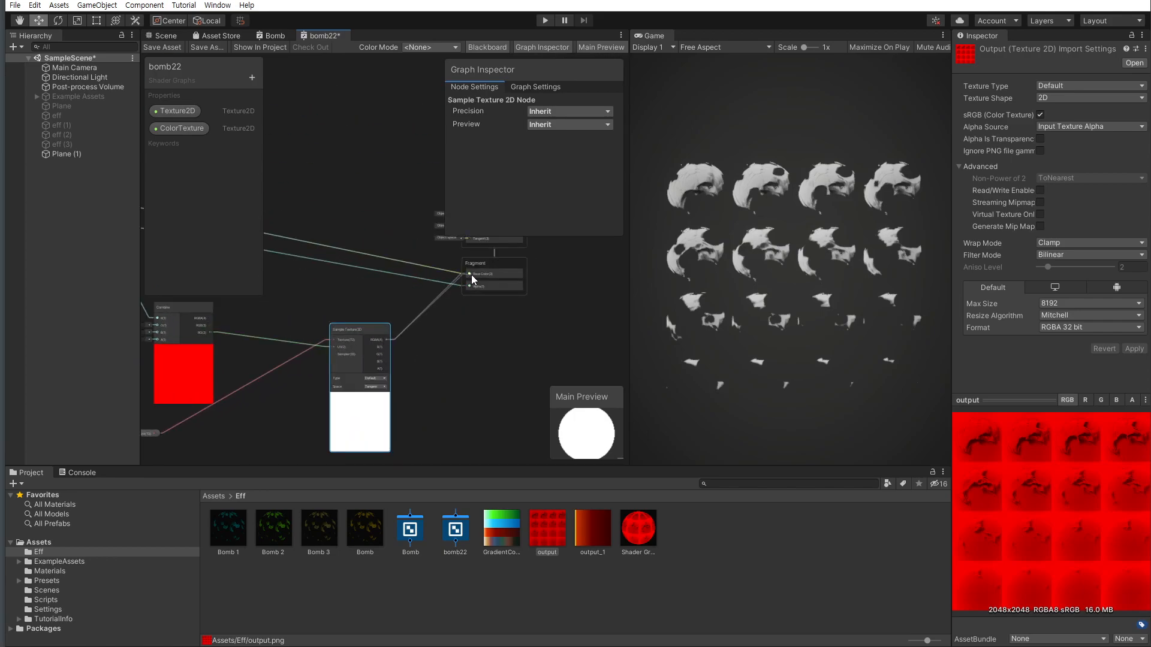
left_click(168, 47)
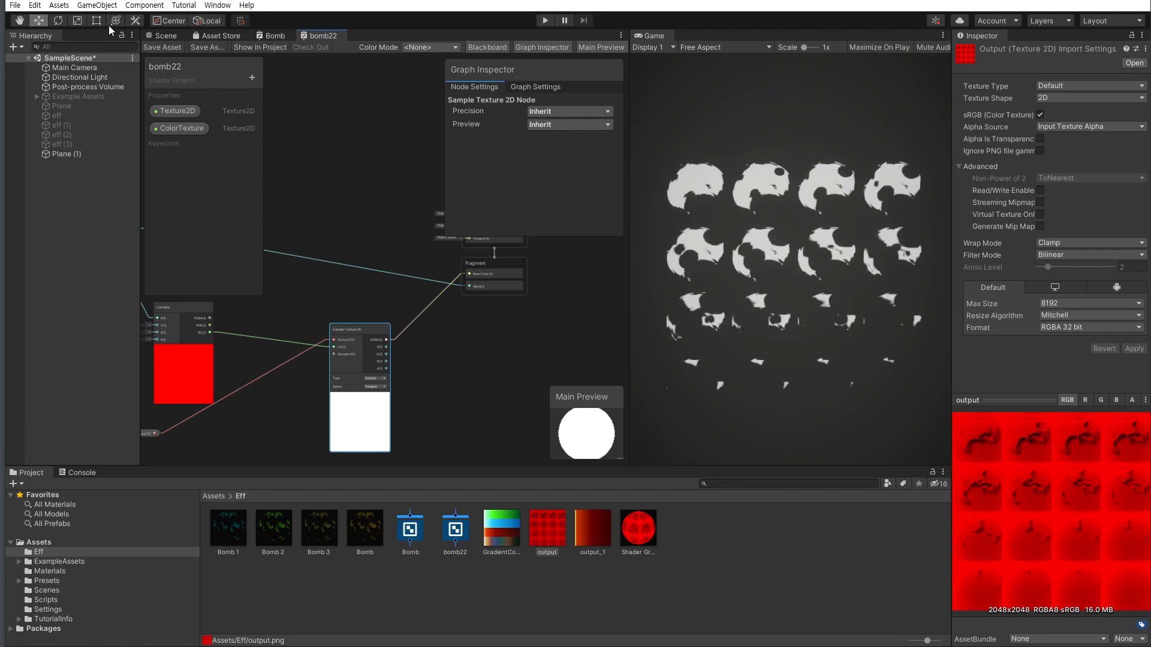
Return to the Scene view and assign the output_1 gradient to the bomb22 material's ColorTexture slot
left_click(170, 37)
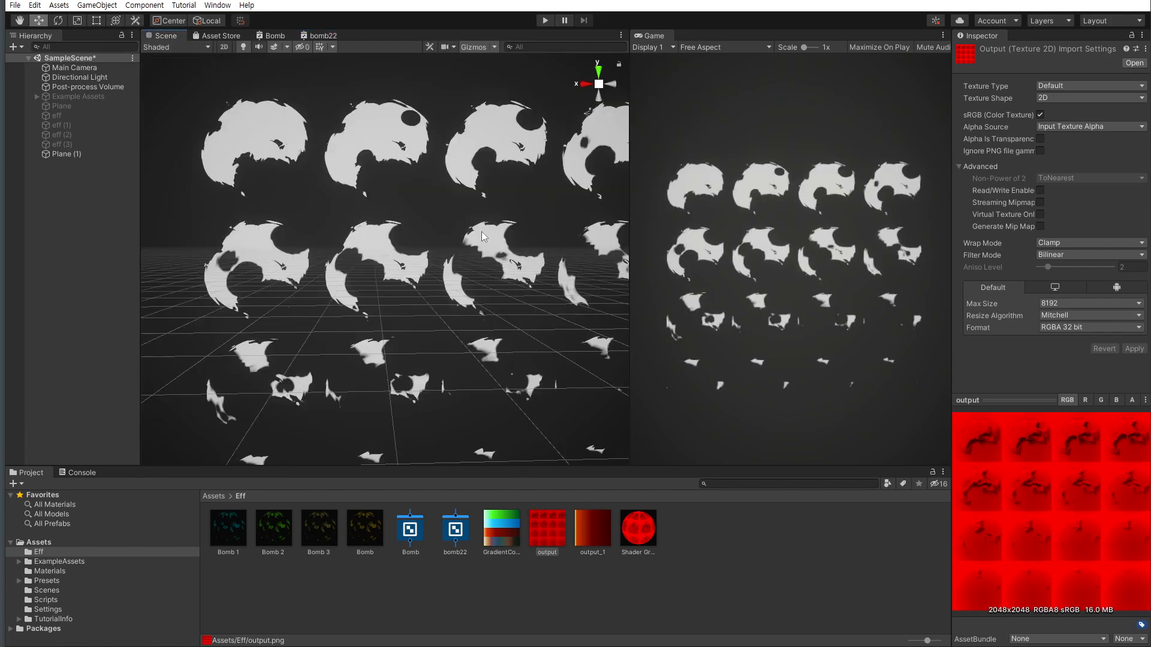
left_click(641, 534)
left_click_drag(596, 529, 1128, 140)
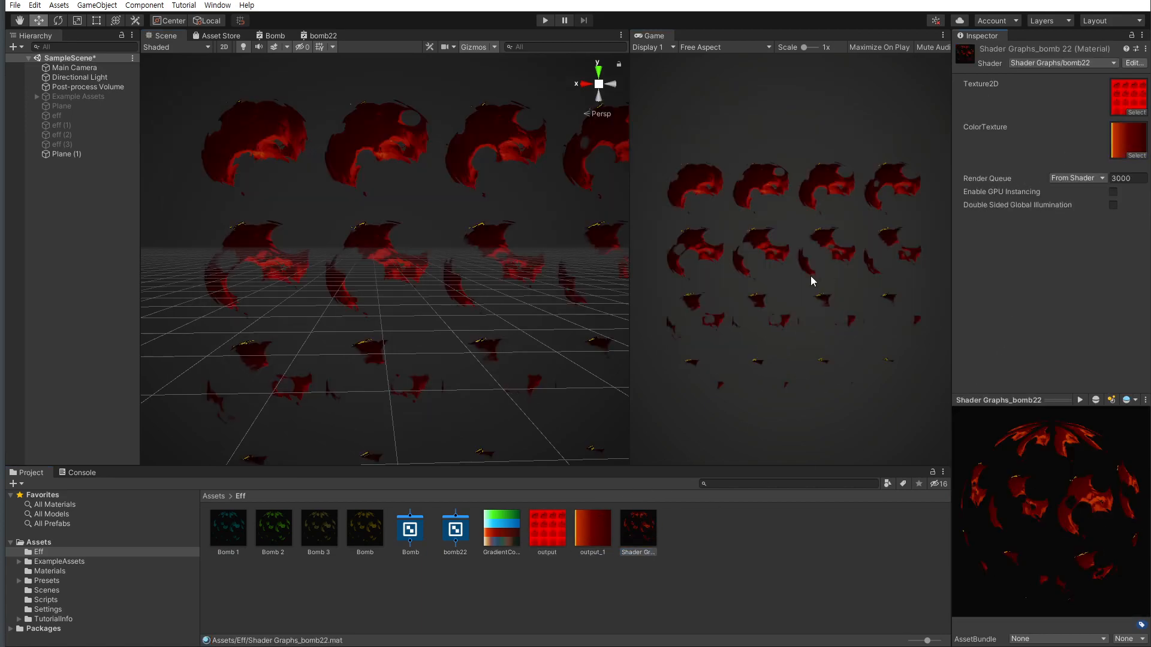
Examine the gradient-mapped flipbook frames in the Scene and Game views, including the upper edges of the shapes up close
scroll(365, 239, "up", 10)
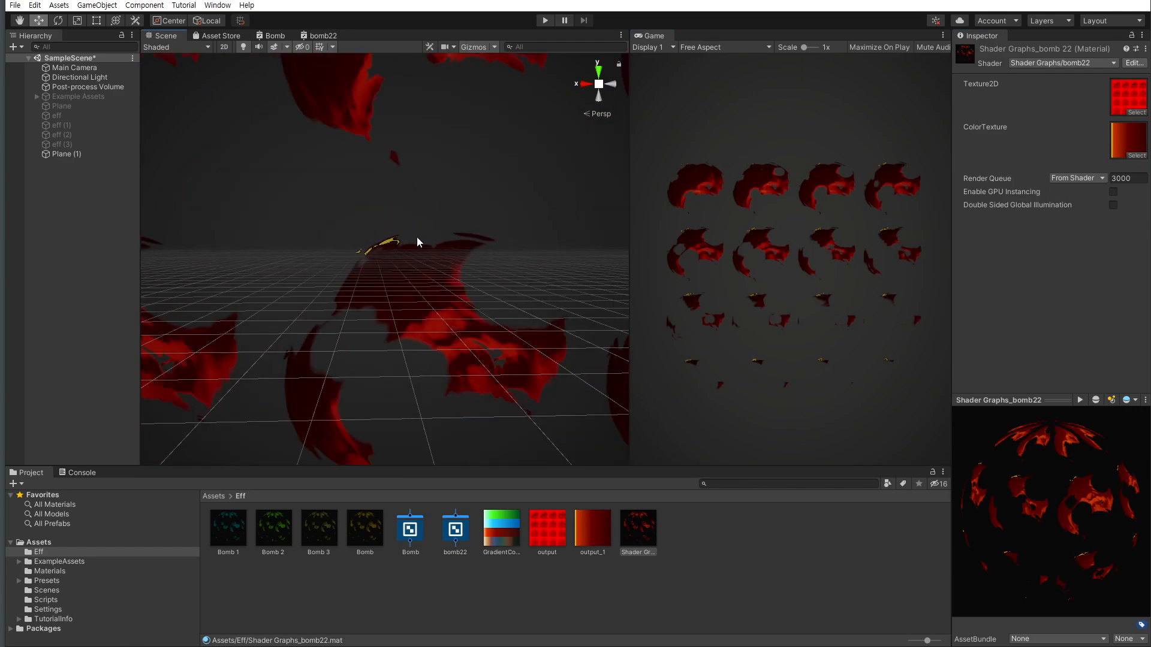
scroll(471, 295, "down", 3)
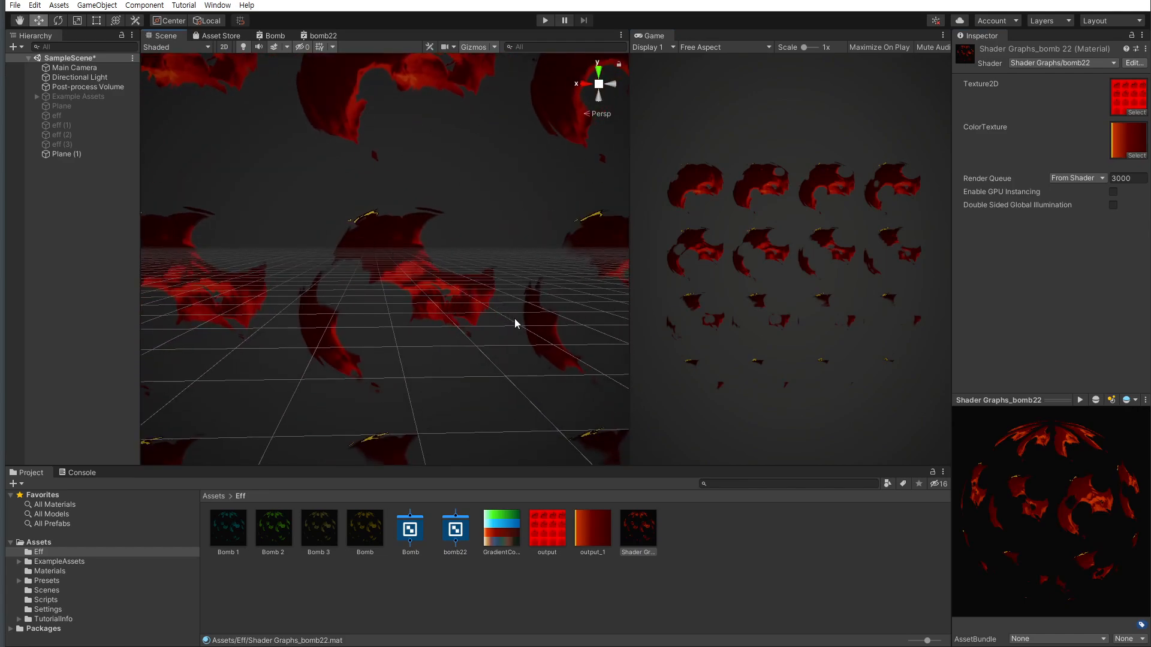
scroll(766, 260, "up", 1)
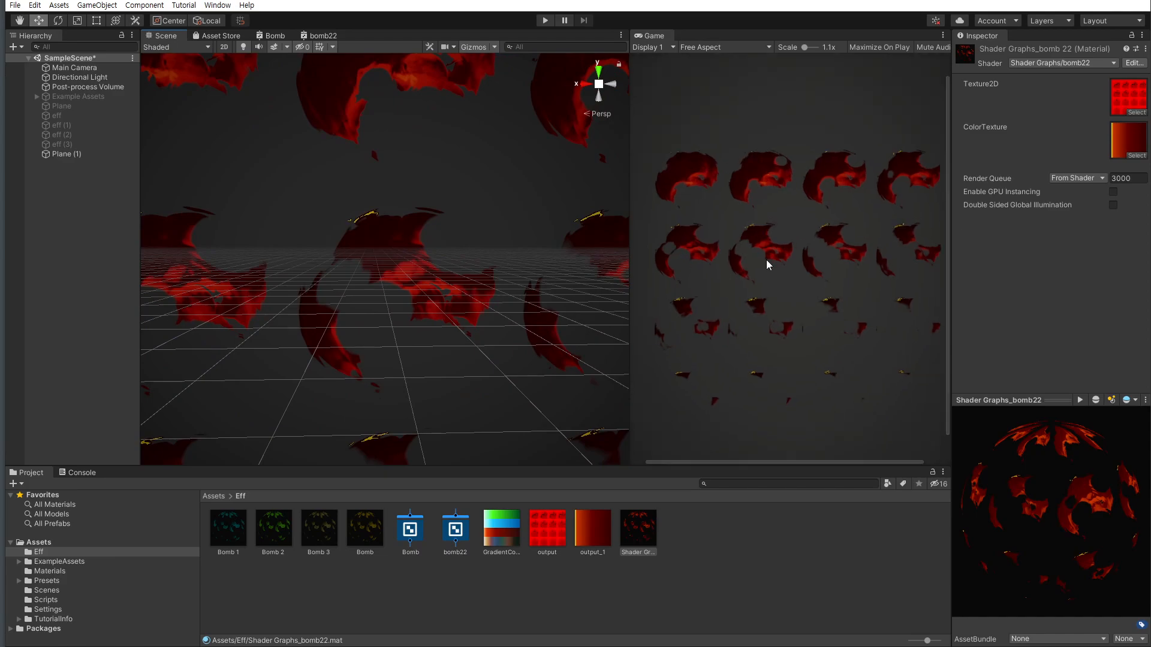
scroll(344, 221, "up", 5)
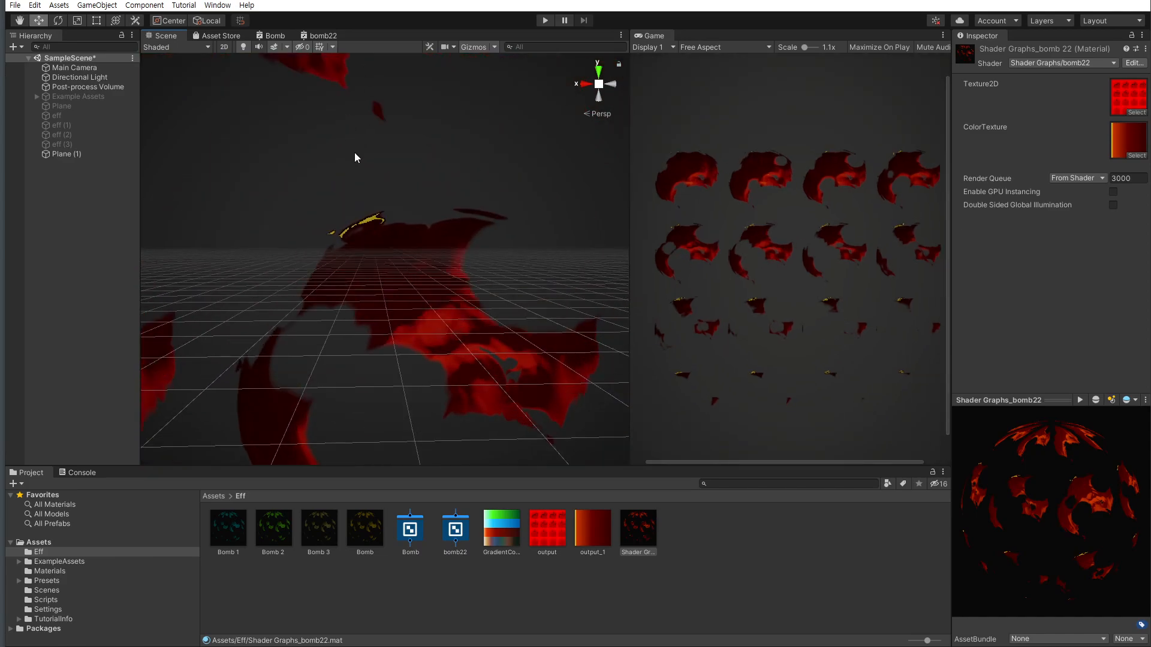
scroll(384, 217, "down", 5)
middle_click_drag(344, 246, 382, 291)
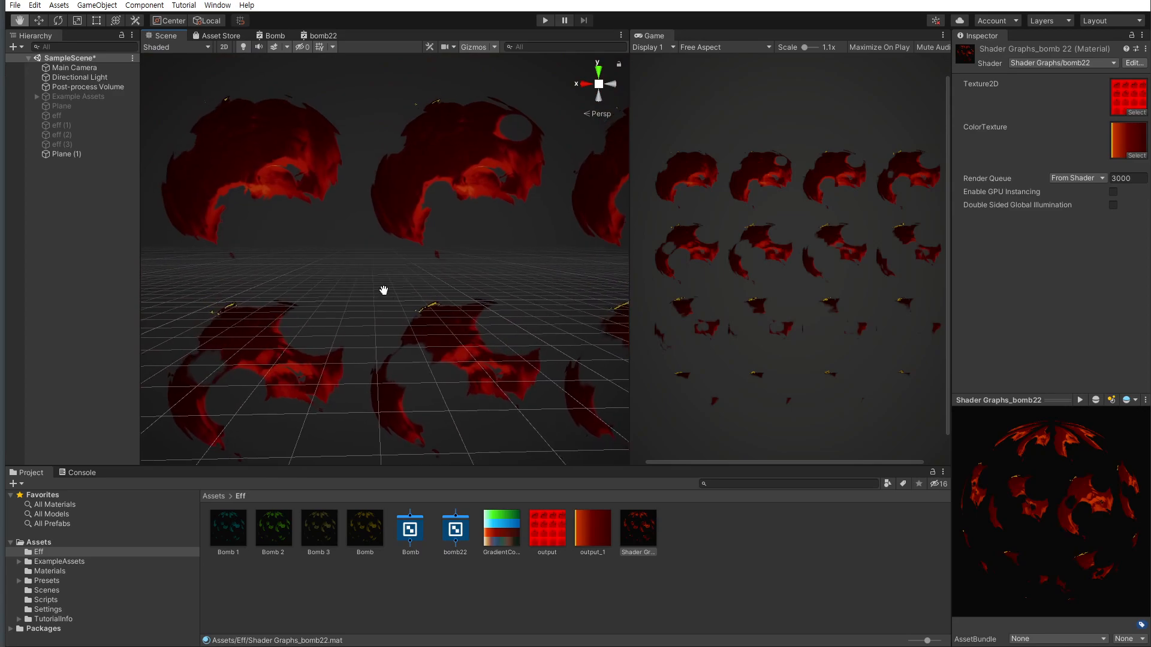
scroll(713, 264, "down", 1)
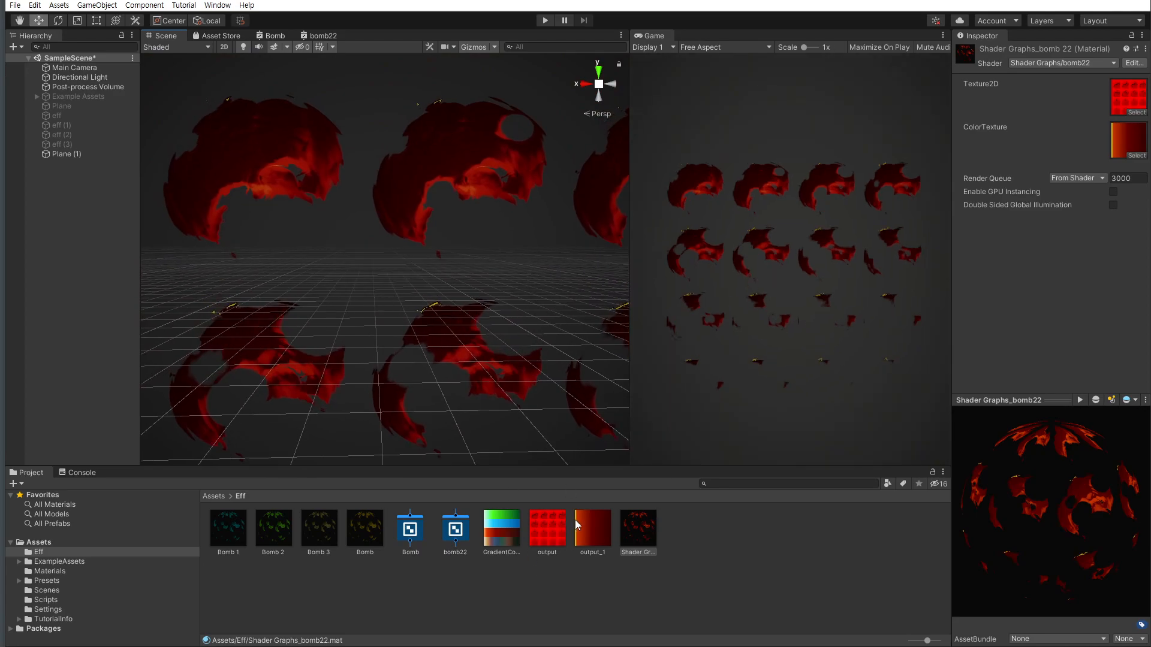
middle_click_drag(480, 314, 523, 272)
Set the output_1 texture's Wrap Mode to Clamp and apply the import settings
left_click(646, 537)
left_click(537, 316)
key("f")
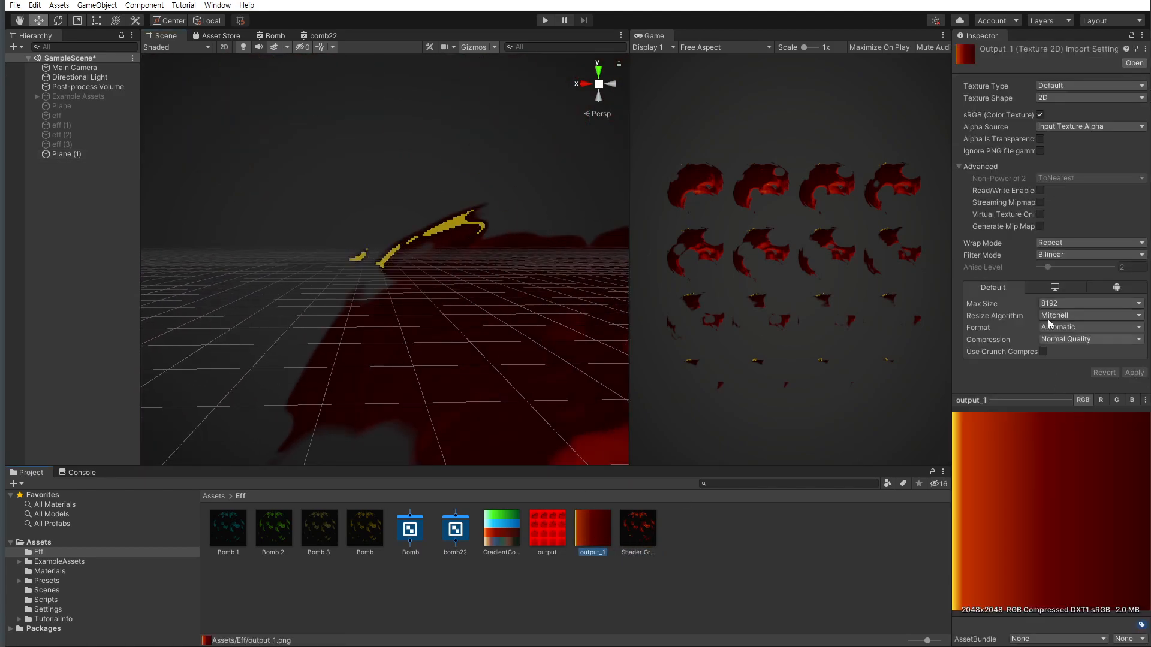
left_click(1068, 244)
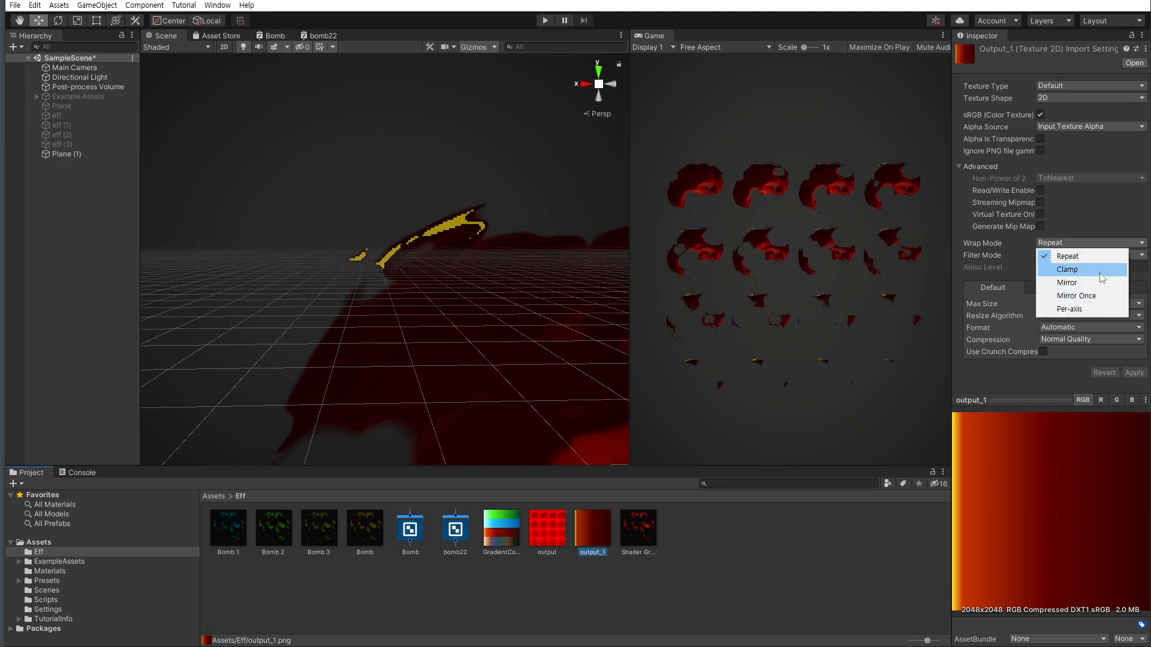
left_click(1099, 271)
left_click(1134, 373)
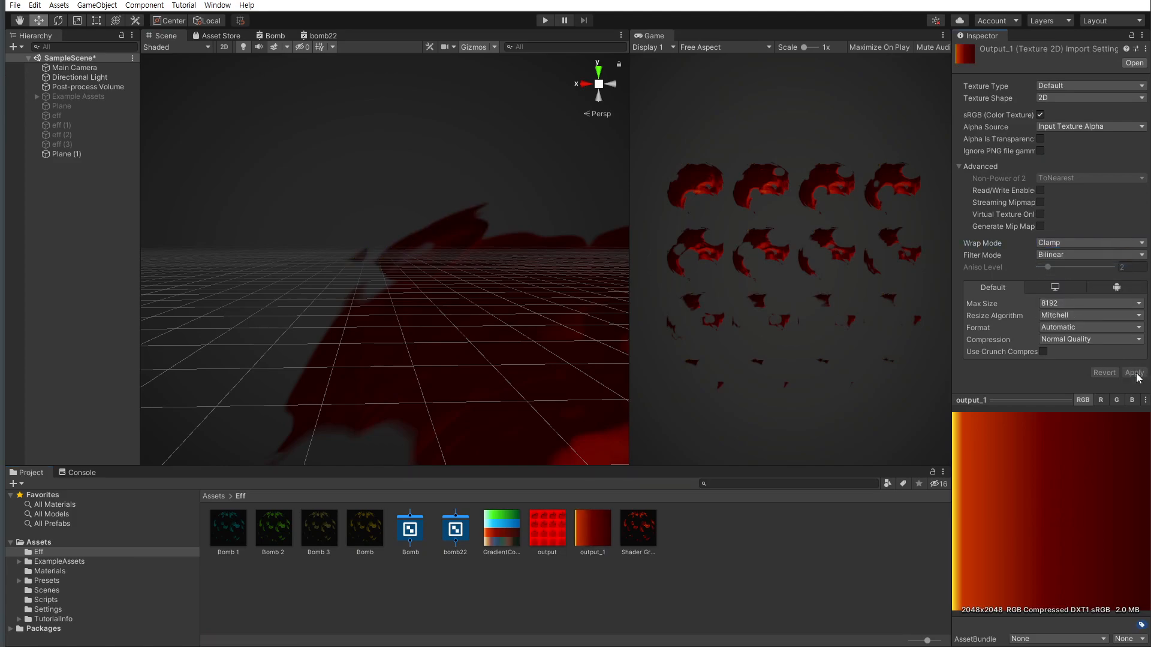
Review the gradient-mapped frames on the plane, first as a whole and again up close
scroll(439, 296, "down", 10)
mouse_move(448, 312)
middle_mouse_down()
mouse_move(423, 225)
mouse_move(354, 208)
mouse_move(324, 236)
mouse_move(329, 272)
mouse_move(354, 287)
mouse_move(352, 252)
mouse_move(466, 321)
middle_mouse_up()
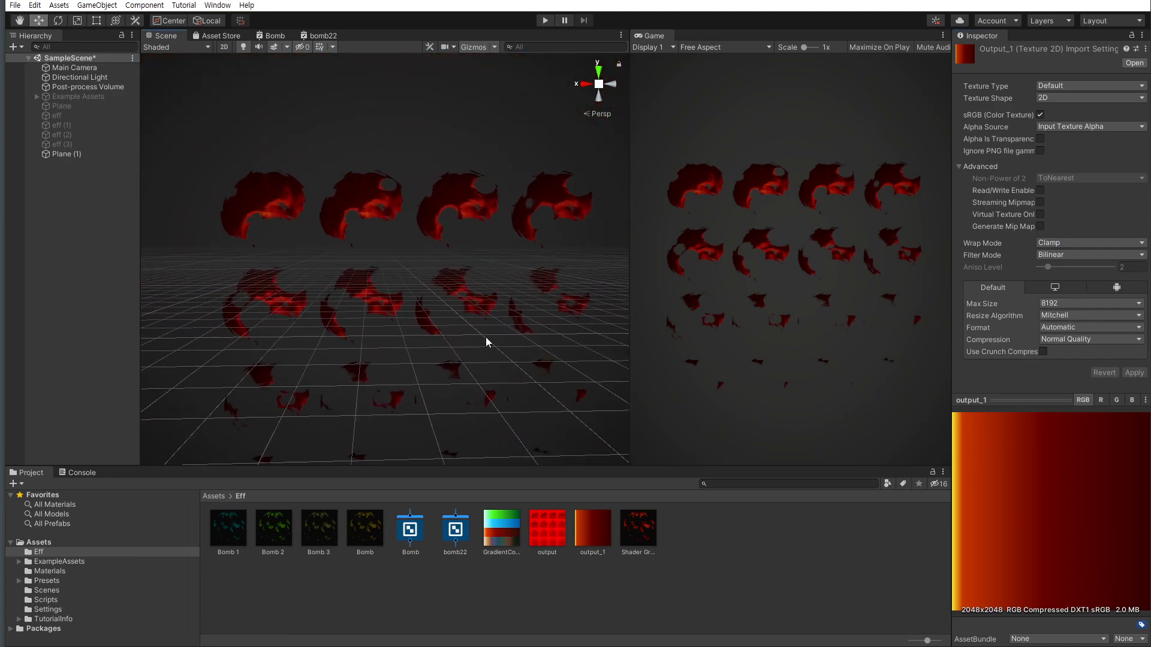
scroll(469, 194, "up", 10)
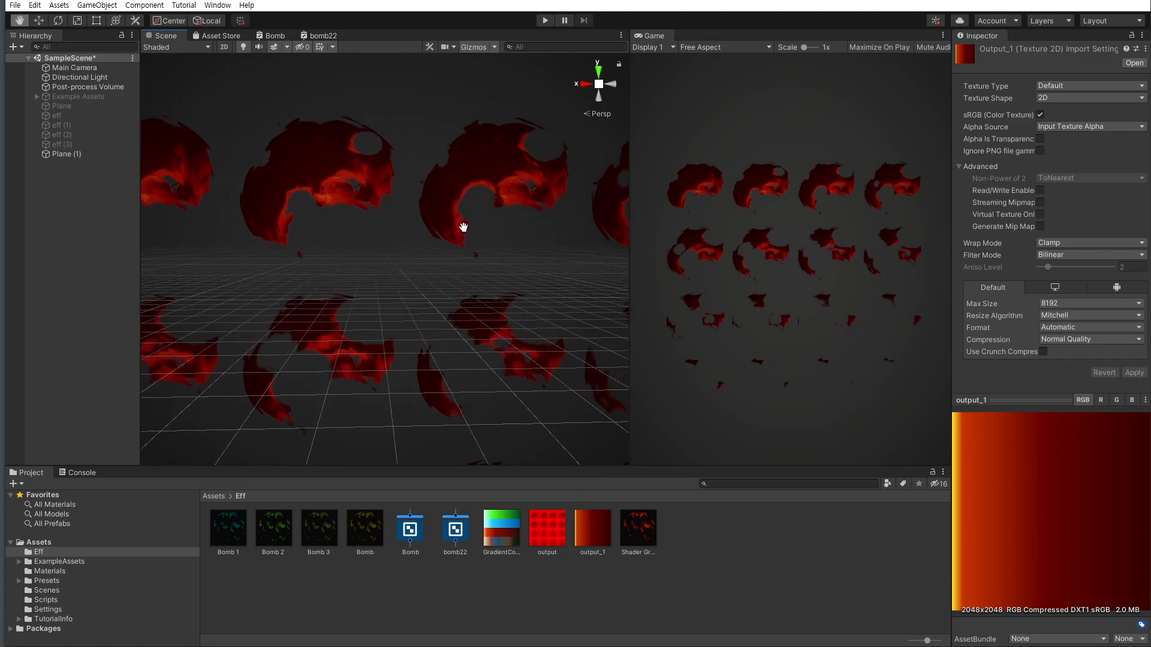
Open the bomb22 shader graph and examine how its Sample Texture 2D and Combine nodes are wired
scroll(426, 259, "down", 8)
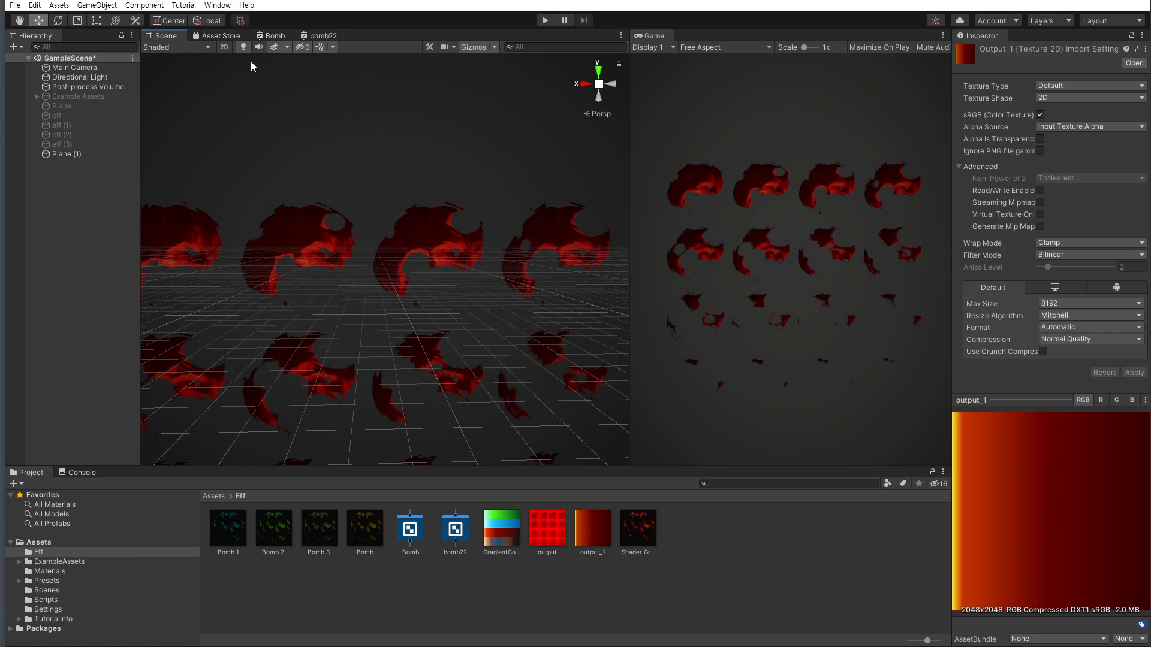
left_click(317, 35)
scroll(440, 286, "down", 4)
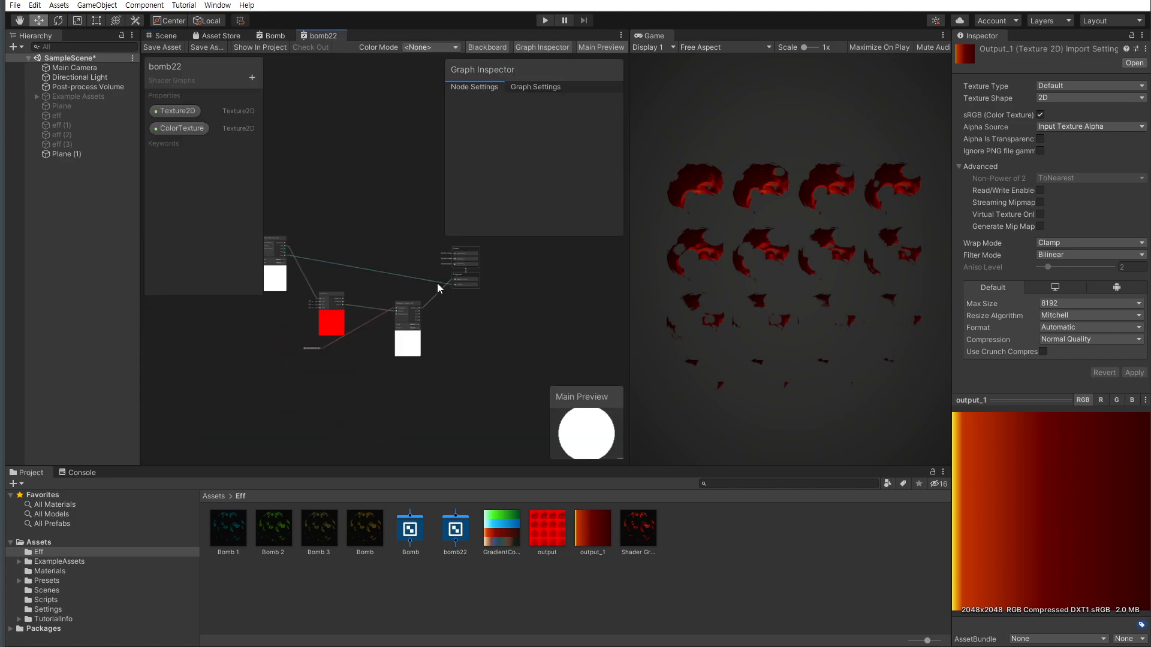
scroll(362, 293, "up", 6)
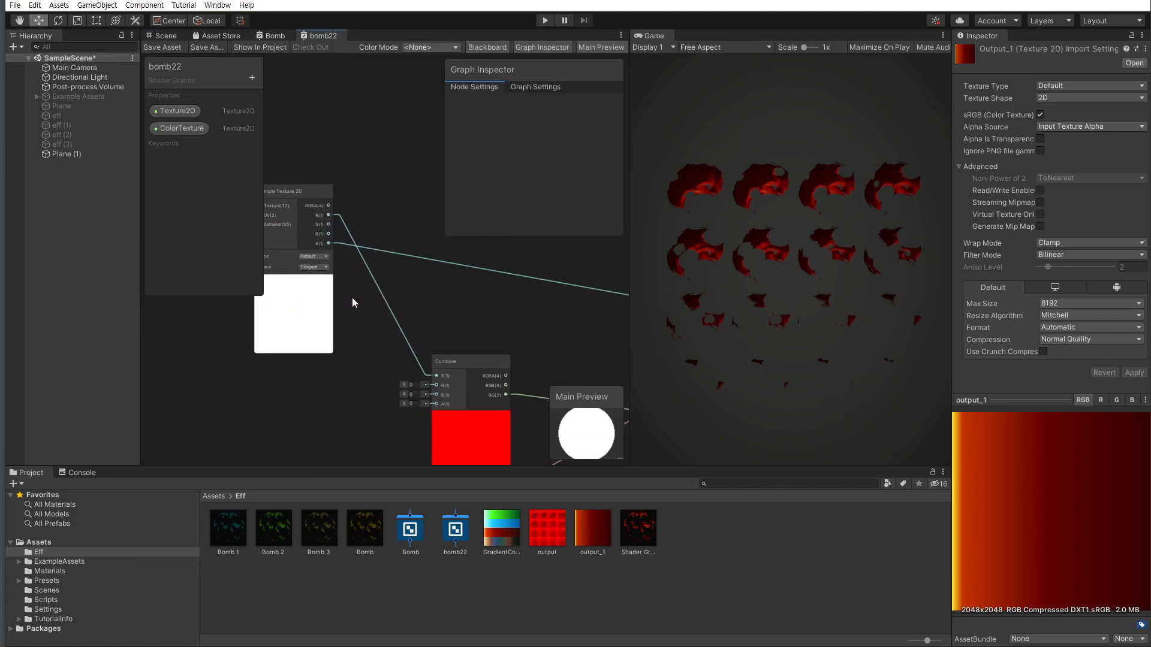
scroll(317, 226, "down", 2)
middle_click_drag(316, 225, 312, 232)
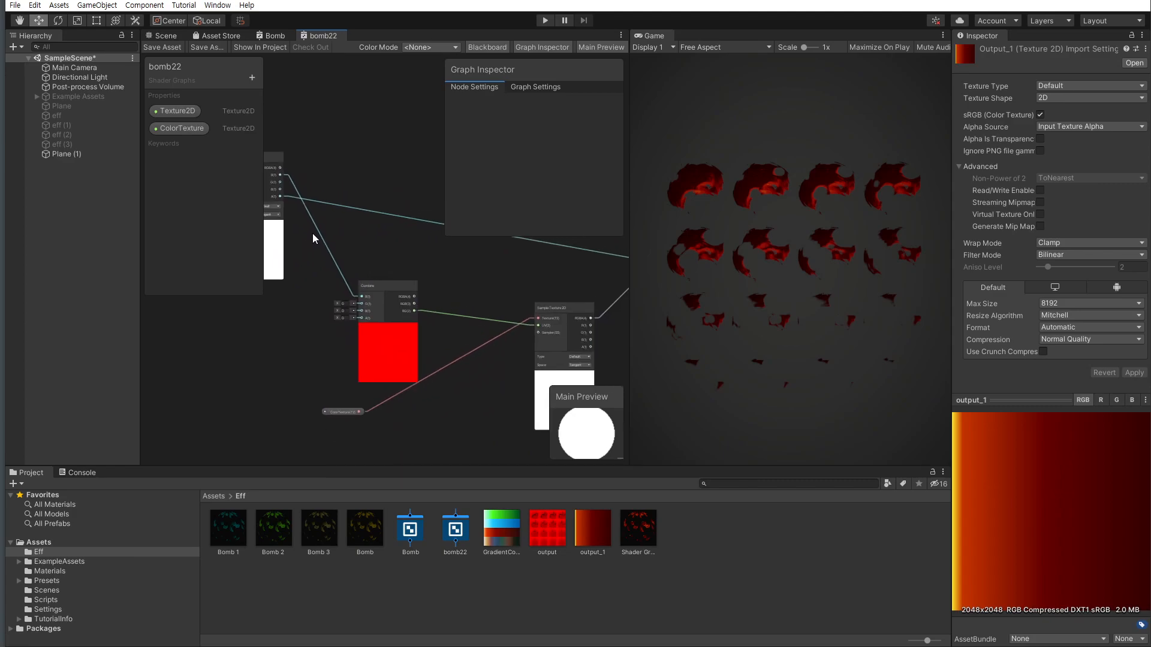
scroll(362, 305, "up", 2)
scroll(366, 301, "down", 2)
middle_click_drag(375, 295, 436, 313)
scroll(386, 303, "down", 2)
Create an Add node beside the first Sample Texture 2D node and connect the texture's R output to its A input
left_click_drag(346, 233, 319, 315)
left_click(404, 315)
scroll(378, 308, "up", 2)
middle_click_drag(392, 249, 338, 274)
key("space")
type("add")
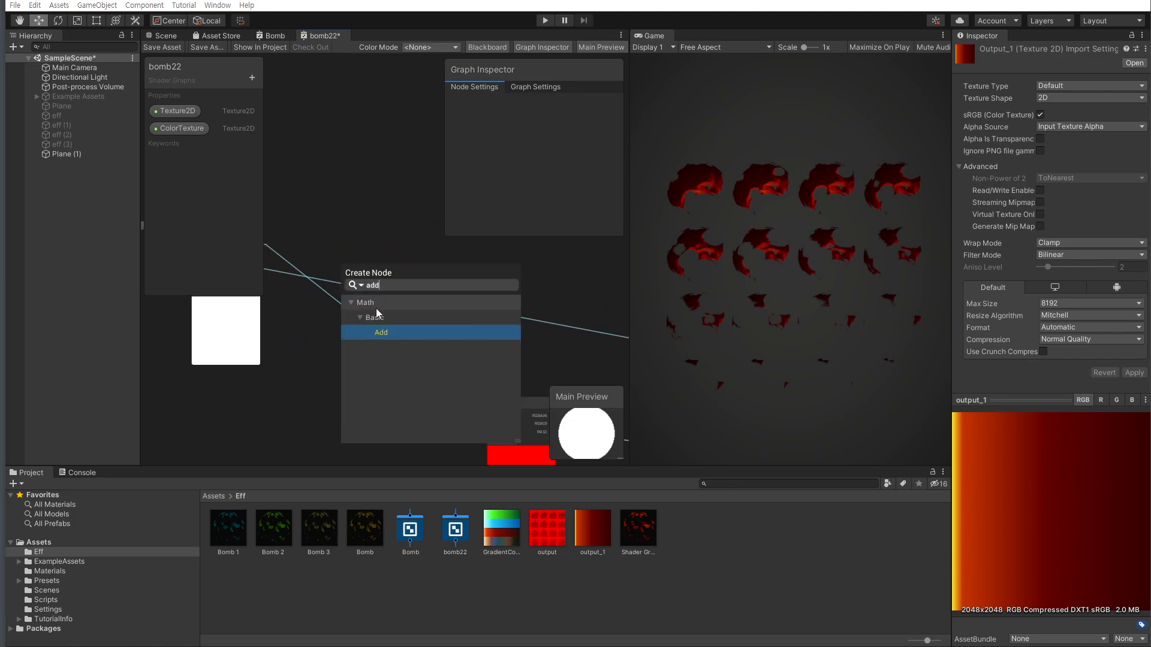
left_click(375, 334)
left_click_drag(373, 352, 432, 297)
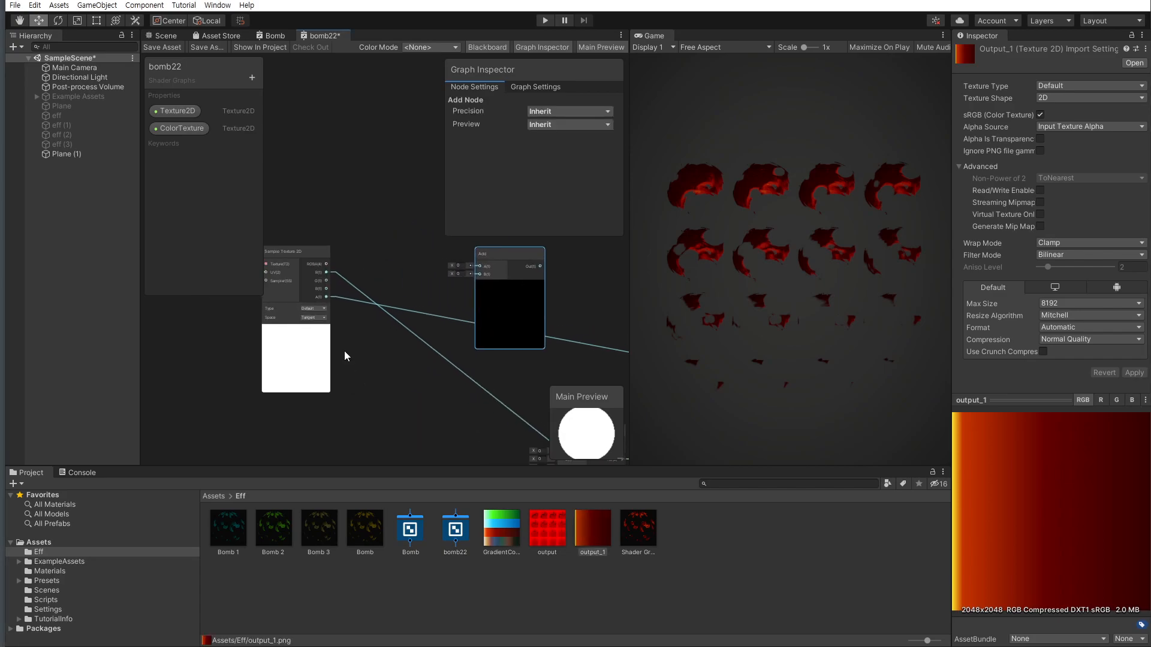
left_click_drag(326, 272, 486, 319)
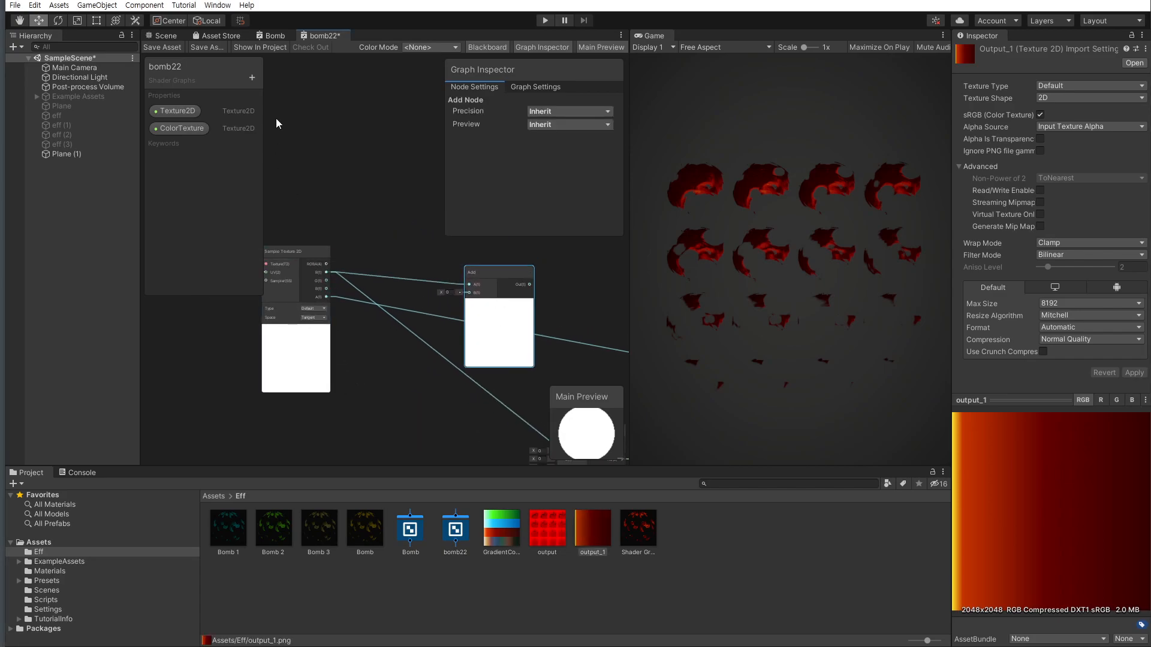
Create a Float property named test and connect it to the Add node's B input
left_click(252, 81)
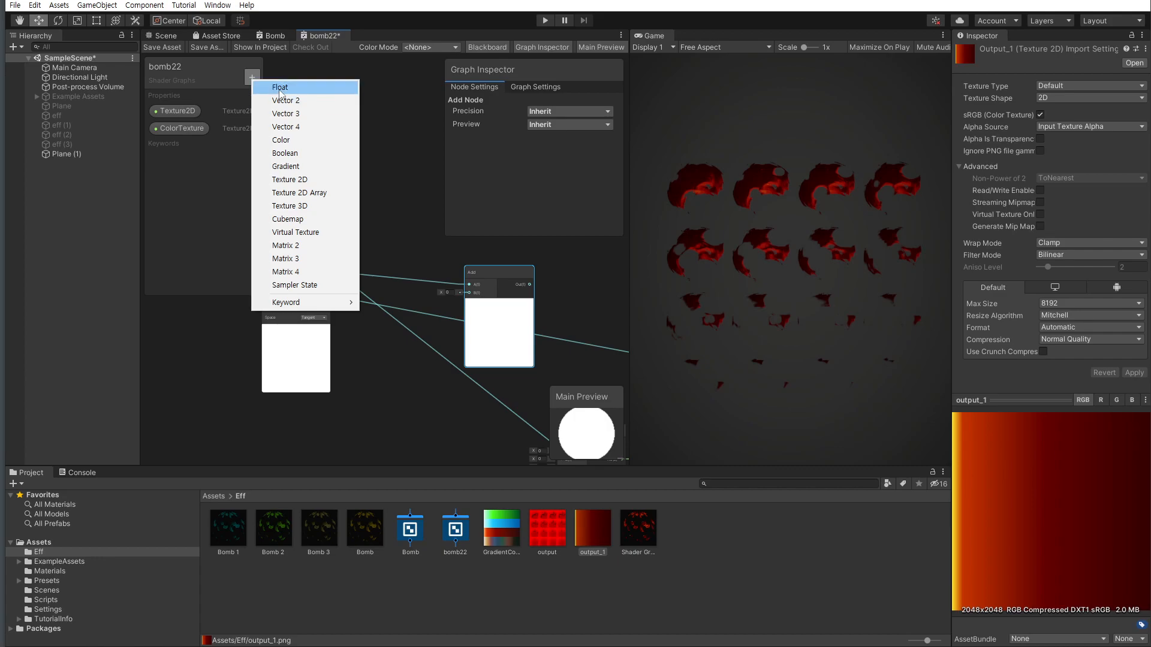
left_click(281, 86)
type("test")
key("Return")
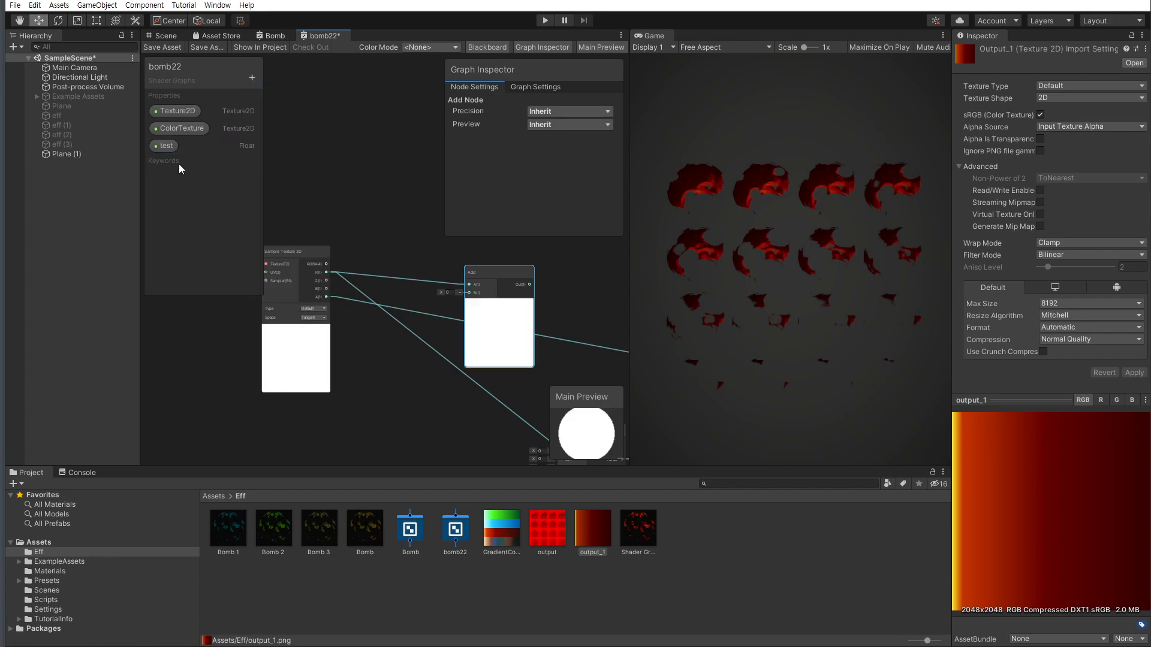
left_click_drag(171, 149, 484, 259)
scroll(438, 342, "up", 4)
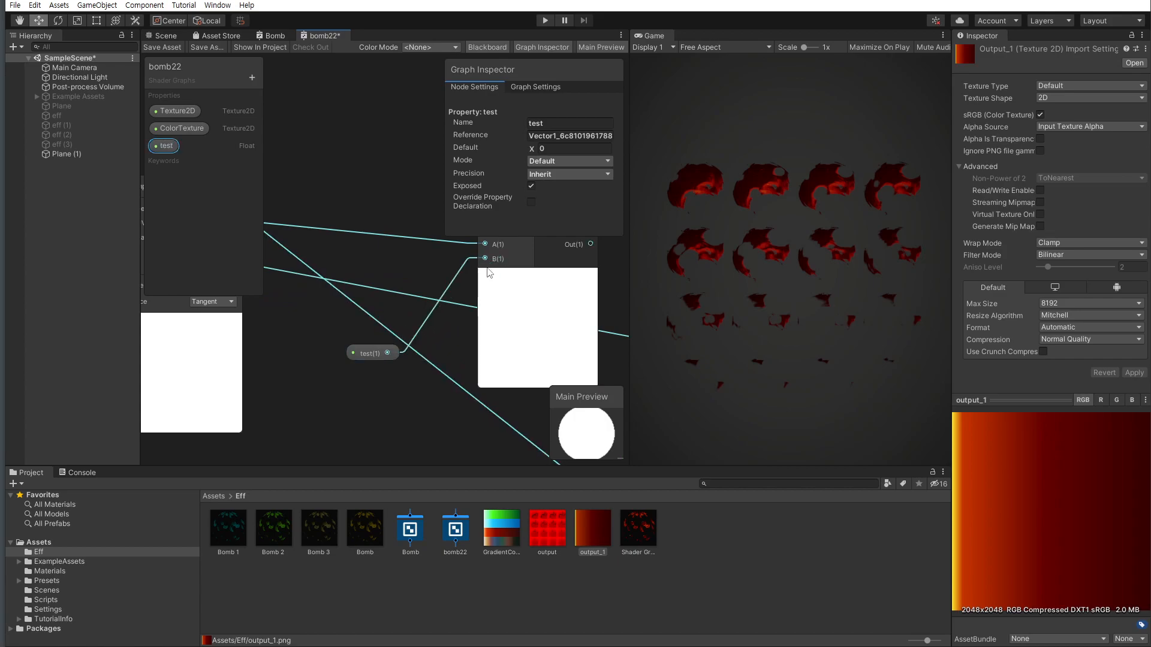
Connect the Add node's output to the Combine node's R input and save the shader graph
scroll(454, 364, "down", 5)
scroll(452, 301, "up", 5)
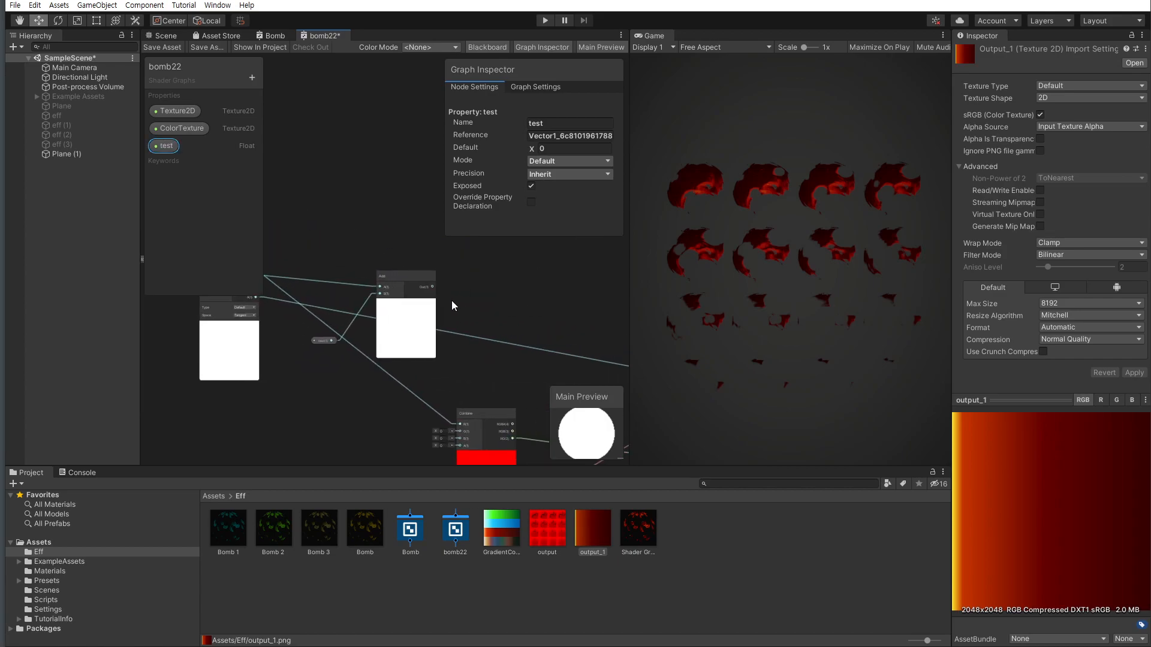
left_click_drag(429, 286, 467, 365)
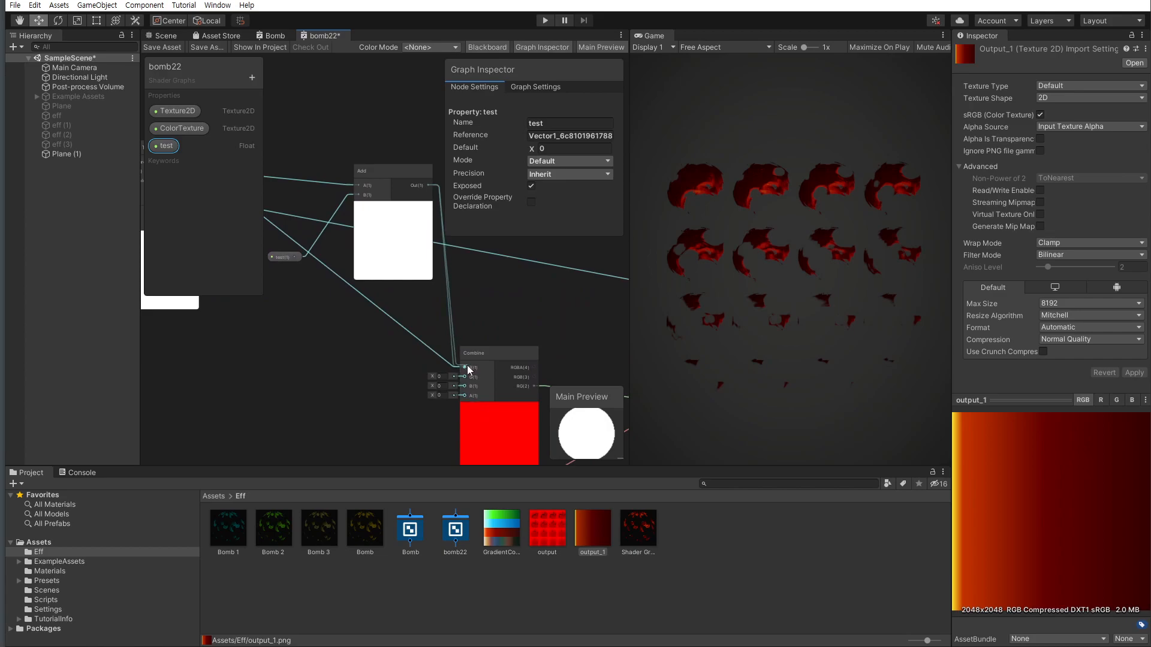
left_click_drag(400, 242, 381, 326)
left_click(168, 43)
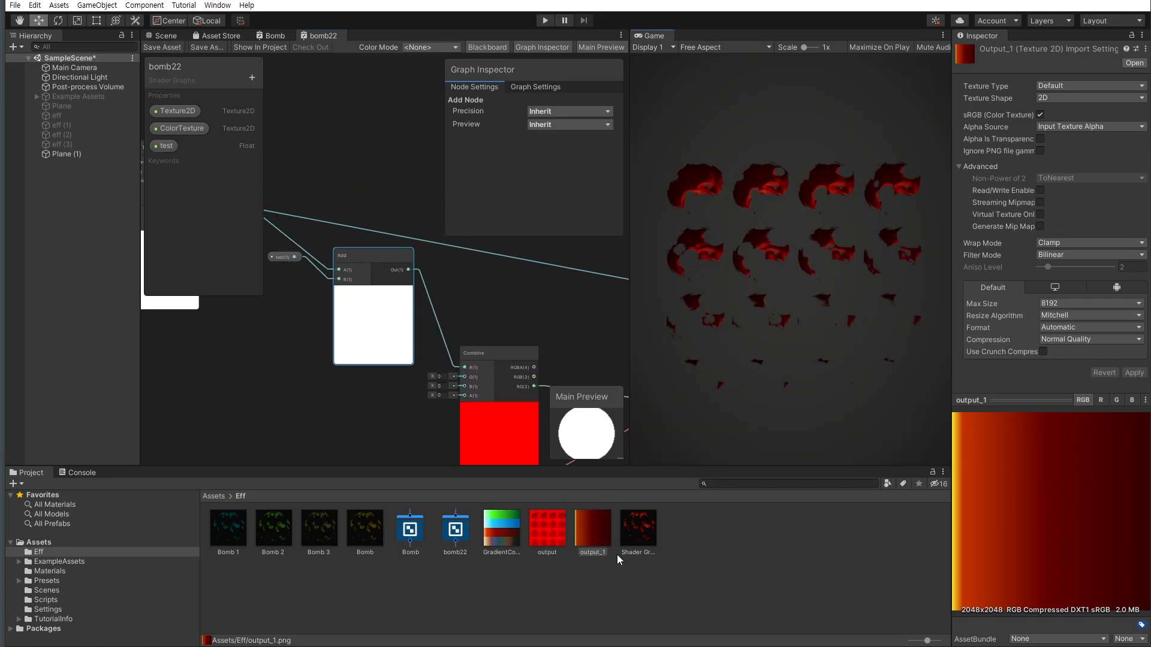
Try different test values on the Shader Graphs_bomb22 material, ending at -0.73
left_click(637, 531)
mouse_move(988, 175)
left_mouse_down()
mouse_move(1049, 175)
mouse_move(981, 175)
left_mouse_up()
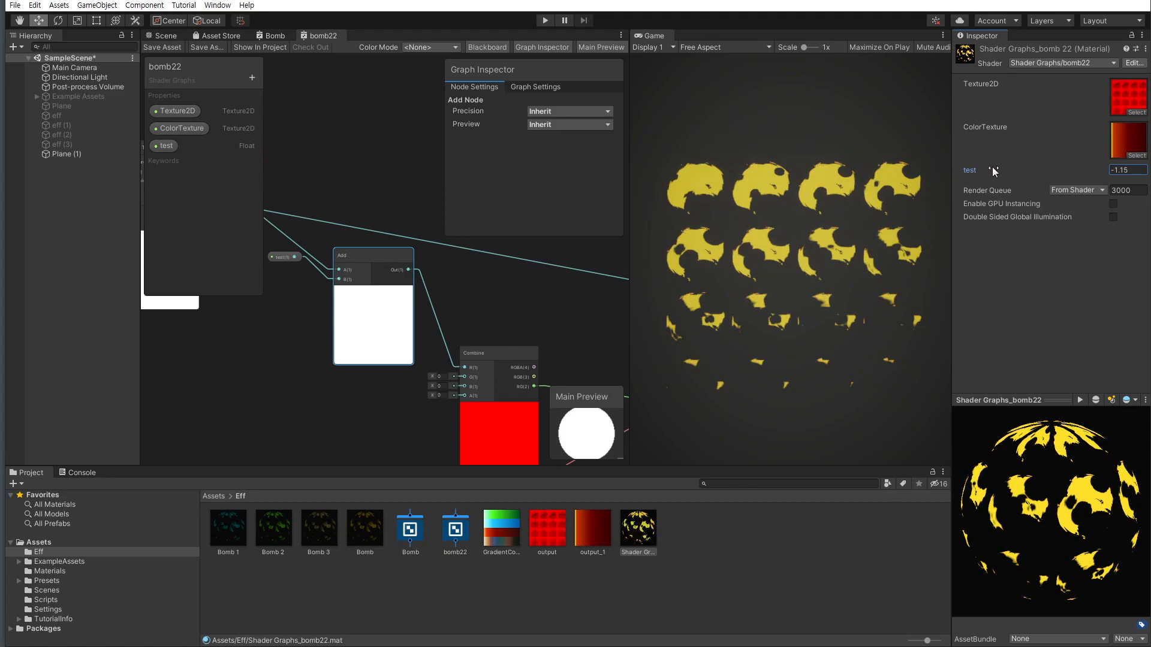
mouse_move(987, 173)
left_mouse_down()
mouse_move(1036, 174)
mouse_move(1009, 174)
left_mouse_up()
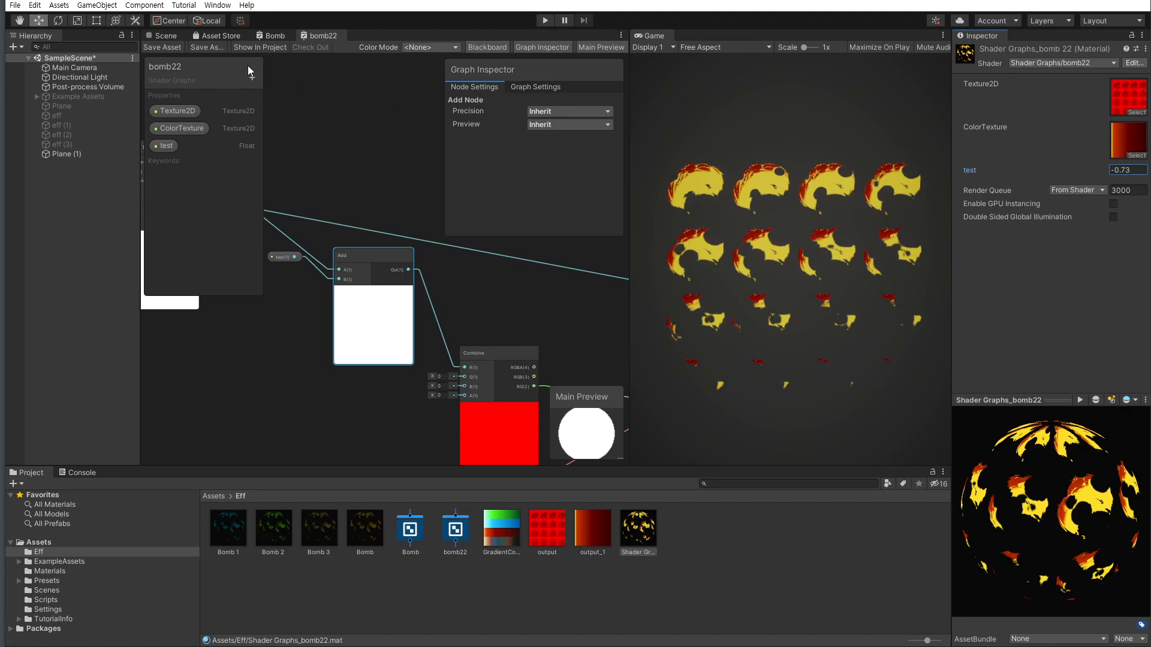
Switch the Example Assets object on and off twice to compare the scene, and inspect the Main Camera
left_click(75, 97)
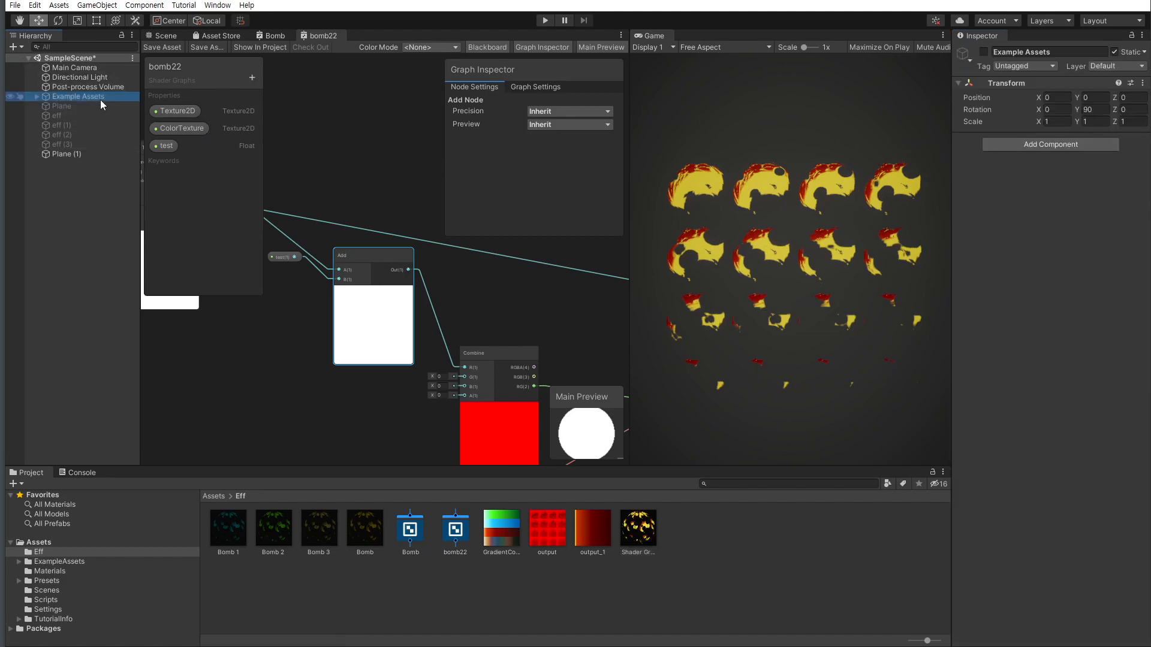
left_click(984, 52)
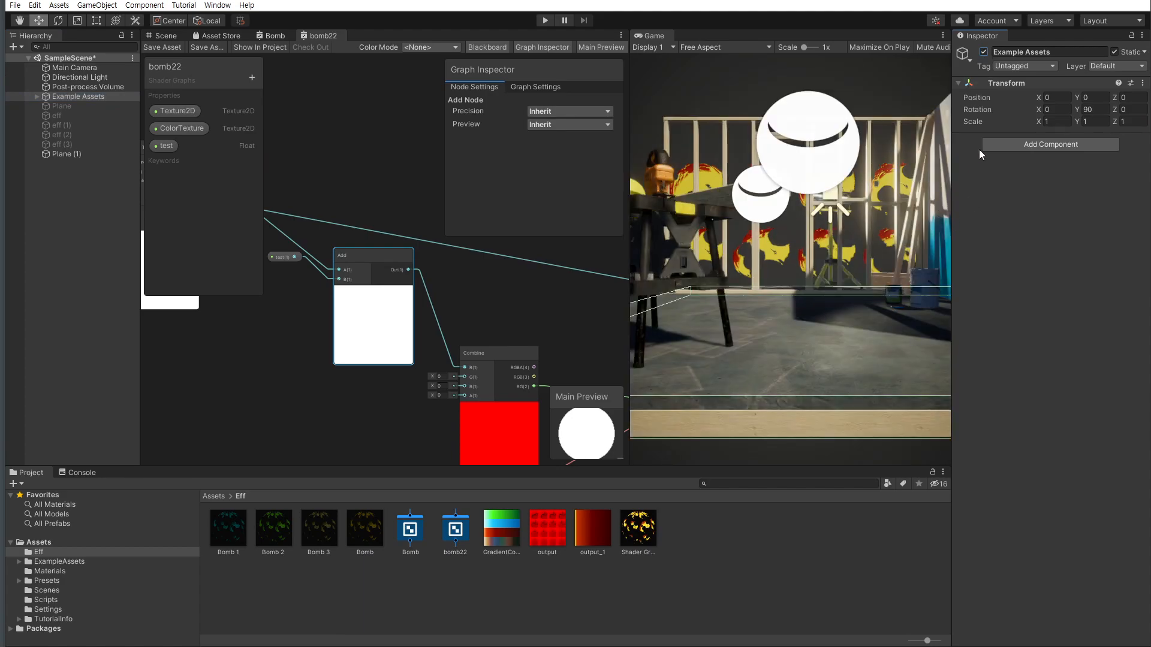
left_click(984, 52)
left_click(74, 67)
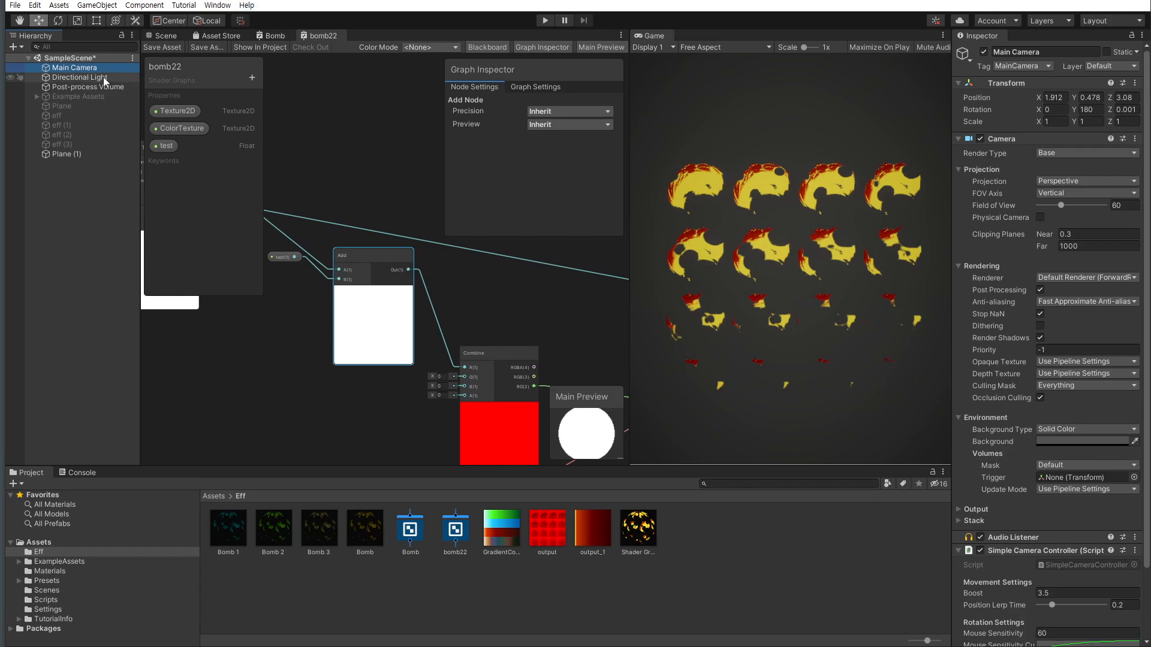
left_click(107, 97)
left_click(984, 52)
left_click(983, 52)
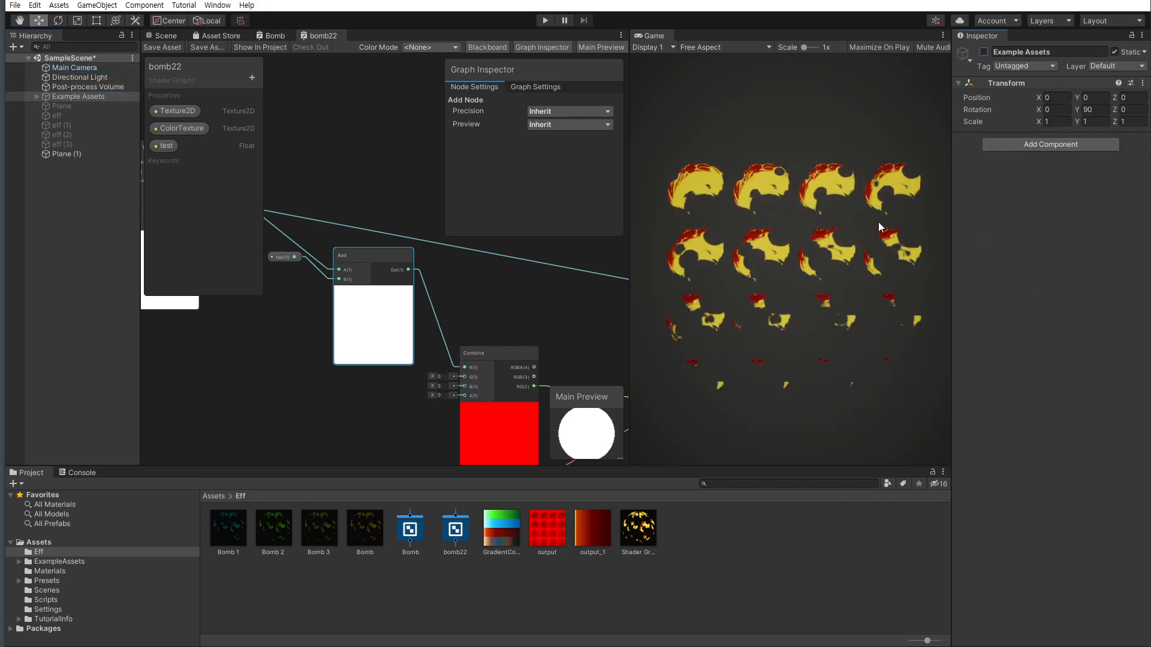
left_click(81, 156)
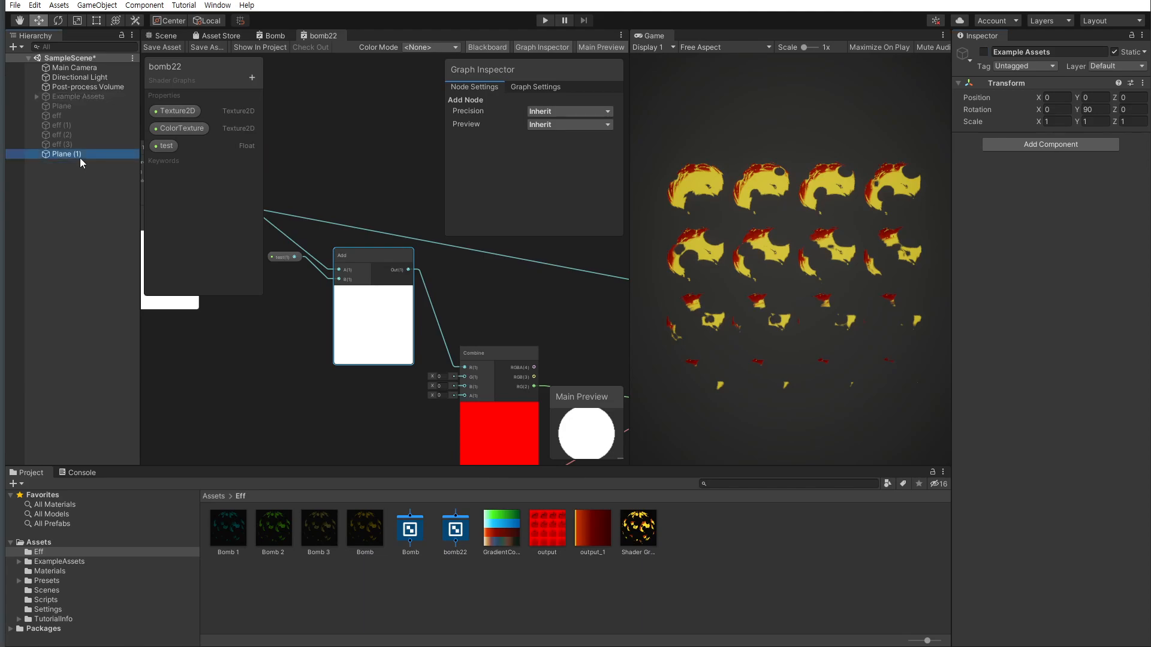
left_click(105, 67)
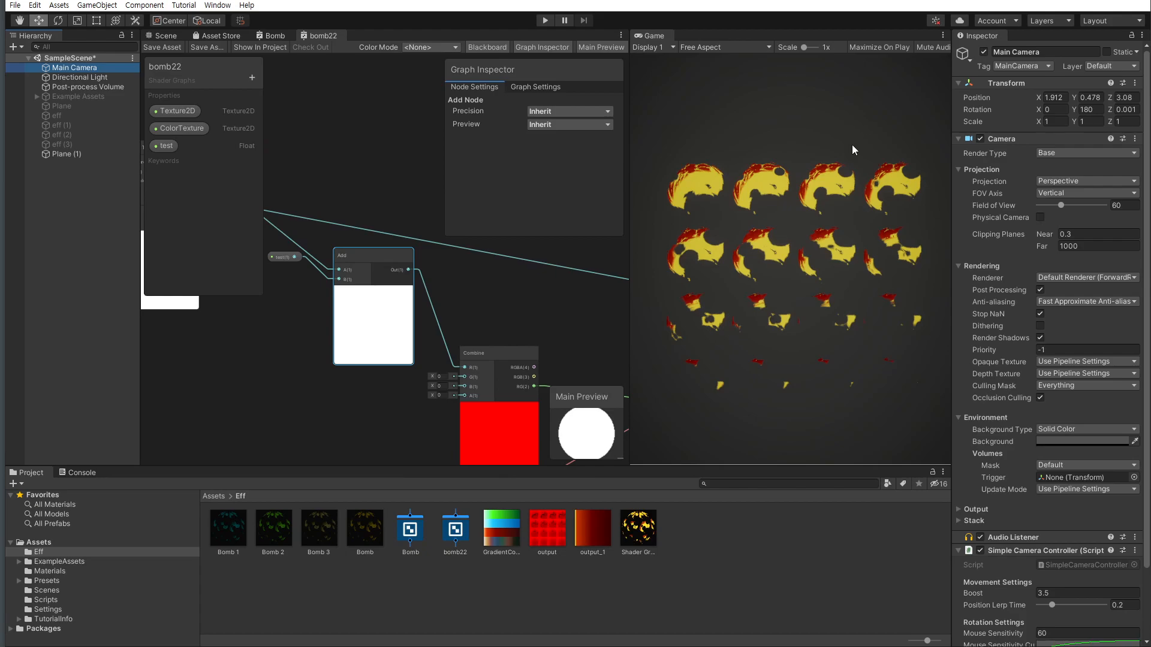
left_click(835, 202)
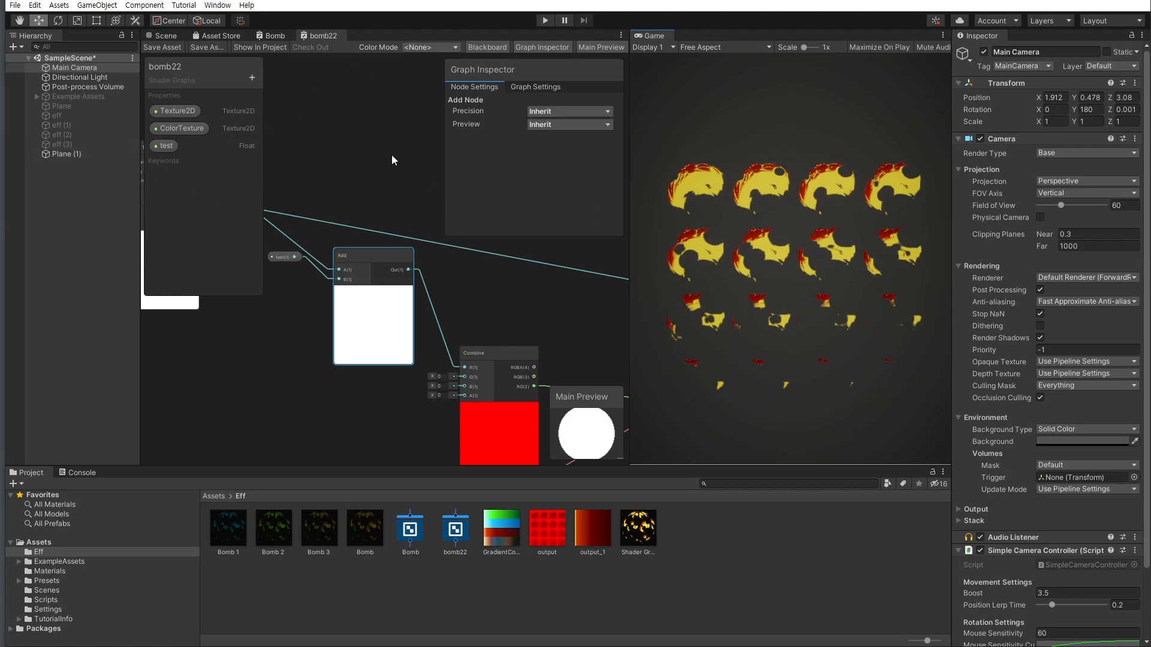
Move the Add node up and shift the output stack away from the second Sample Texture 2D node
scroll(371, 268, "down", 5)
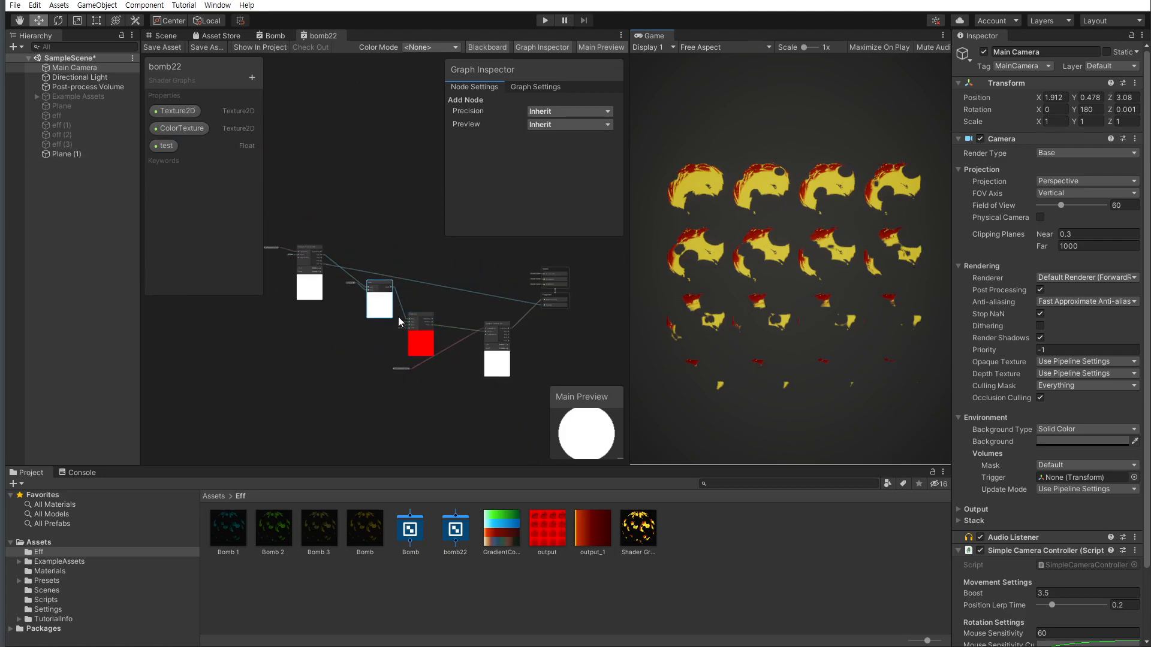
scroll(401, 307, "up", 2)
left_click_drag(400, 303, 400, 282)
scroll(503, 333, "down", 1)
middle_click_drag(506, 333, 404, 332)
scroll(451, 336, "down", 1)
left_click_drag(551, 346, 567, 257)
Create a Multiply node and connect the second Sample Texture 2D node's RGBA output to its B input
left_click(497, 307)
key("space")
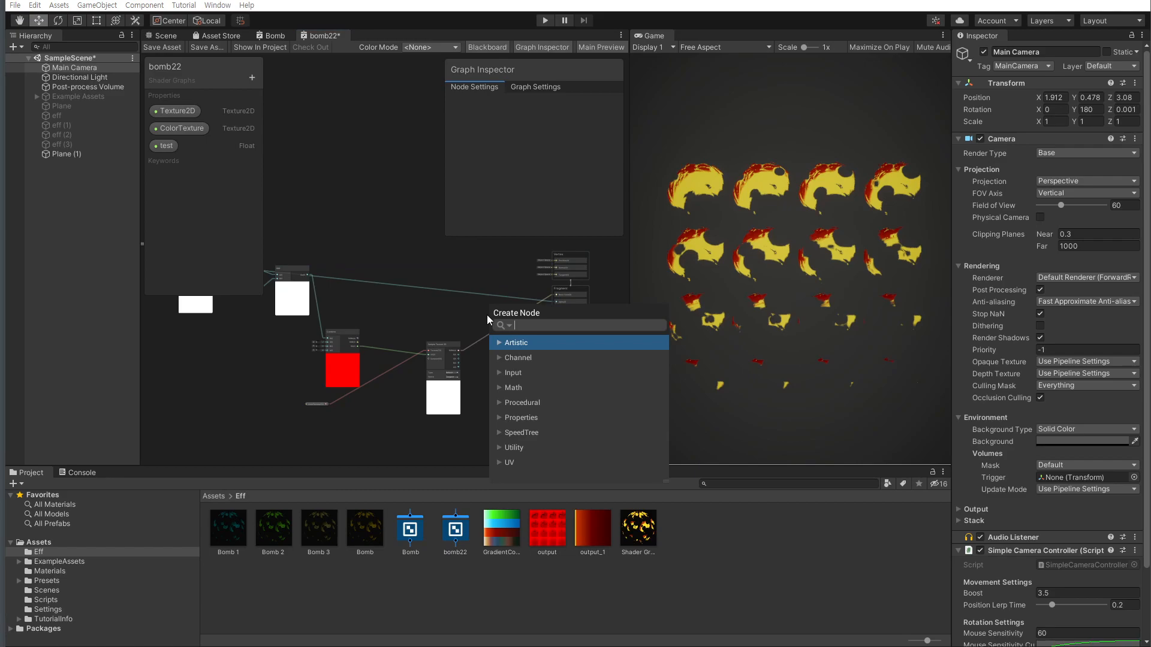
type("mul")
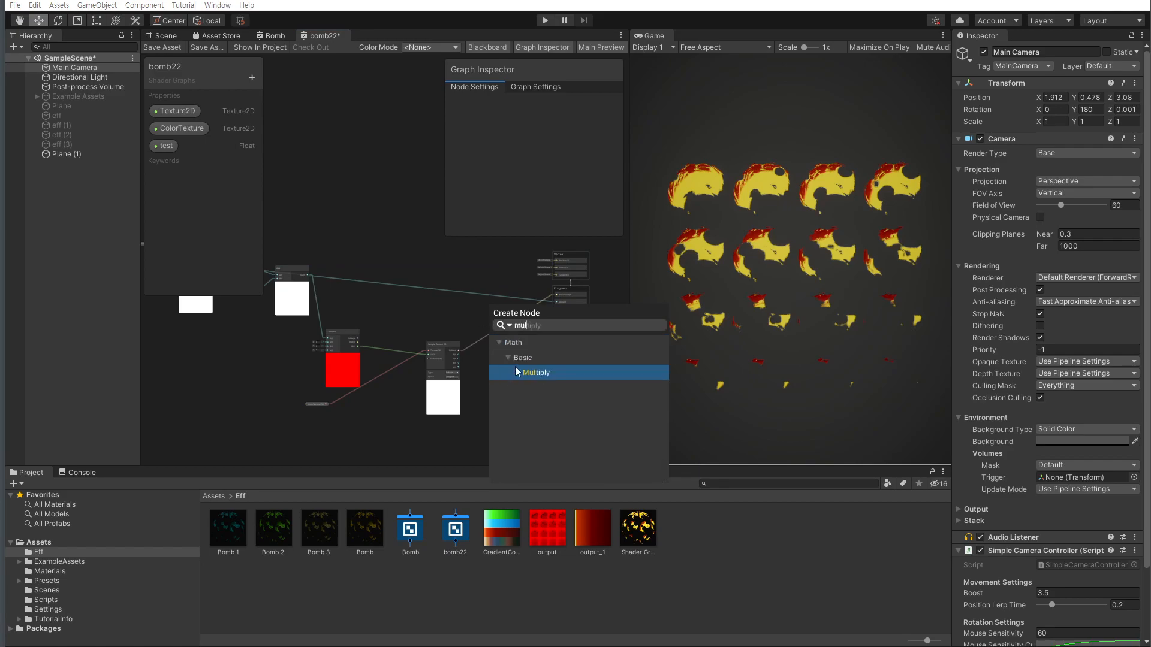
double_click(516, 373)
scroll(507, 361, "up", 9)
left_click_drag(339, 320, 447, 285)
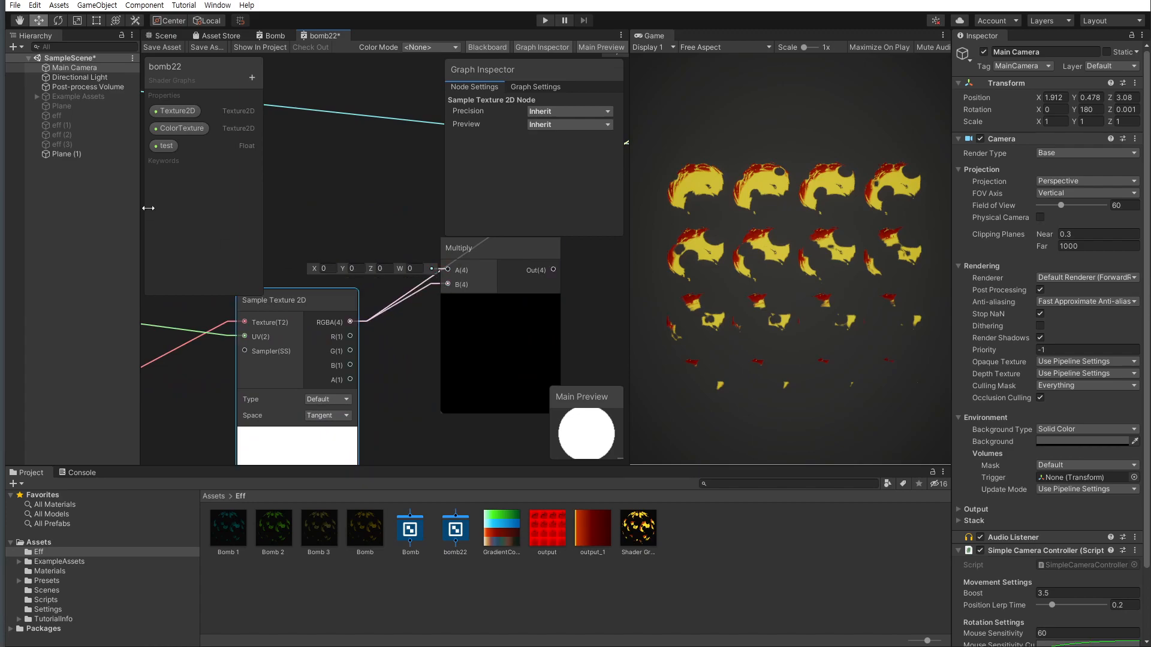
Create a Color property and connect it to the Multiply node's A input
left_click(252, 78)
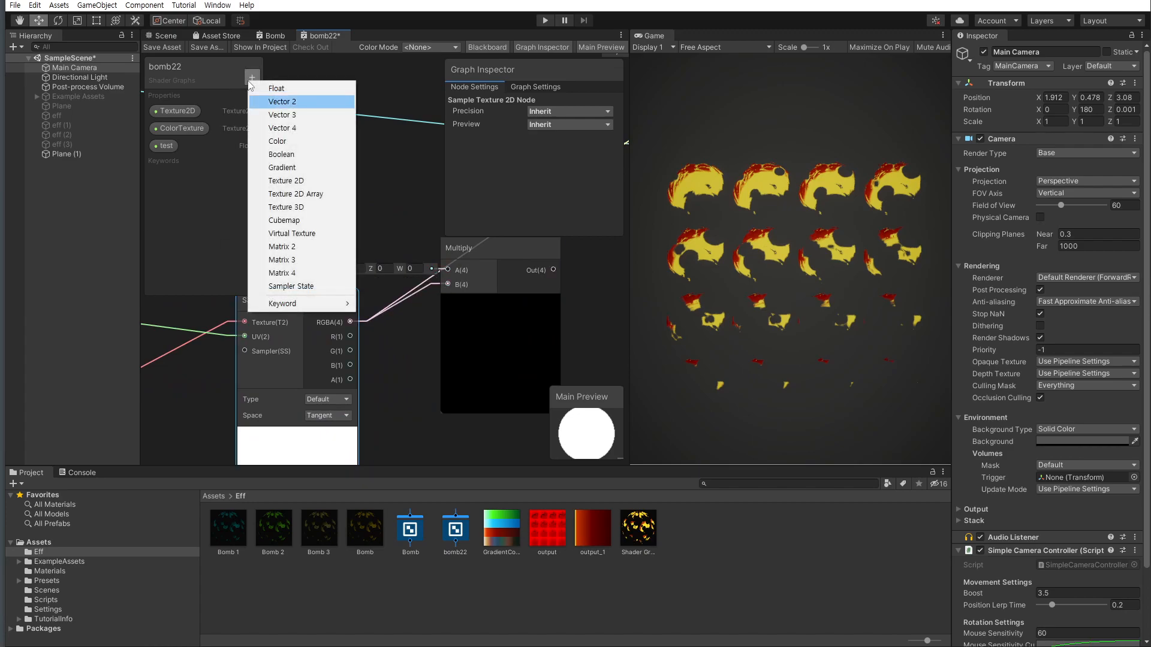
left_click(308, 140)
left_click(170, 178)
left_click_drag(170, 174, 447, 269)
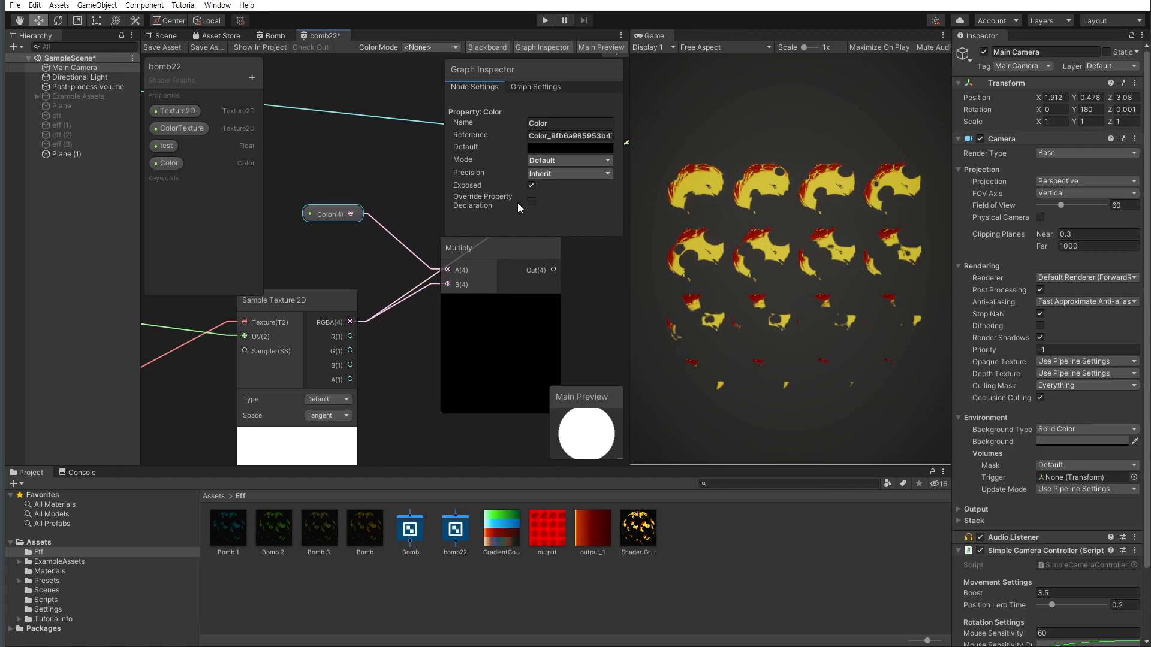
Set the Color property's default to white (FFFFFF)
left_click(567, 148)
left_click_drag(611, 207, 552, 185)
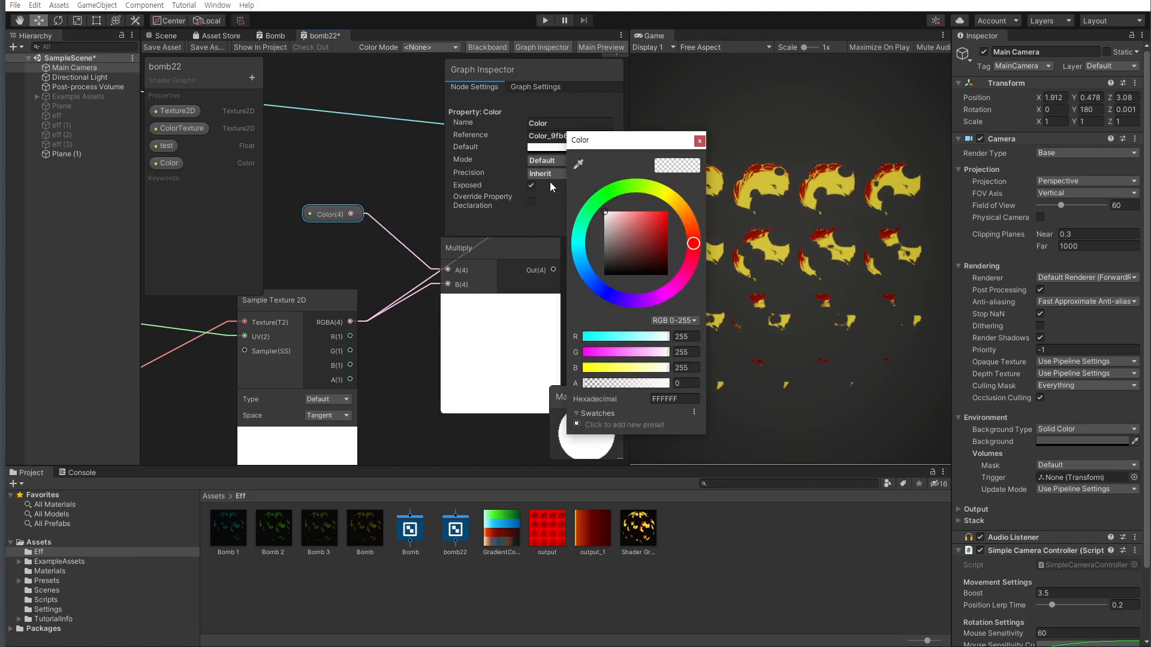
left_click(699, 140)
Connect the Multiply node's output to the Fragment block's Base Color and save the shader graph
scroll(301, 366, "down", 4)
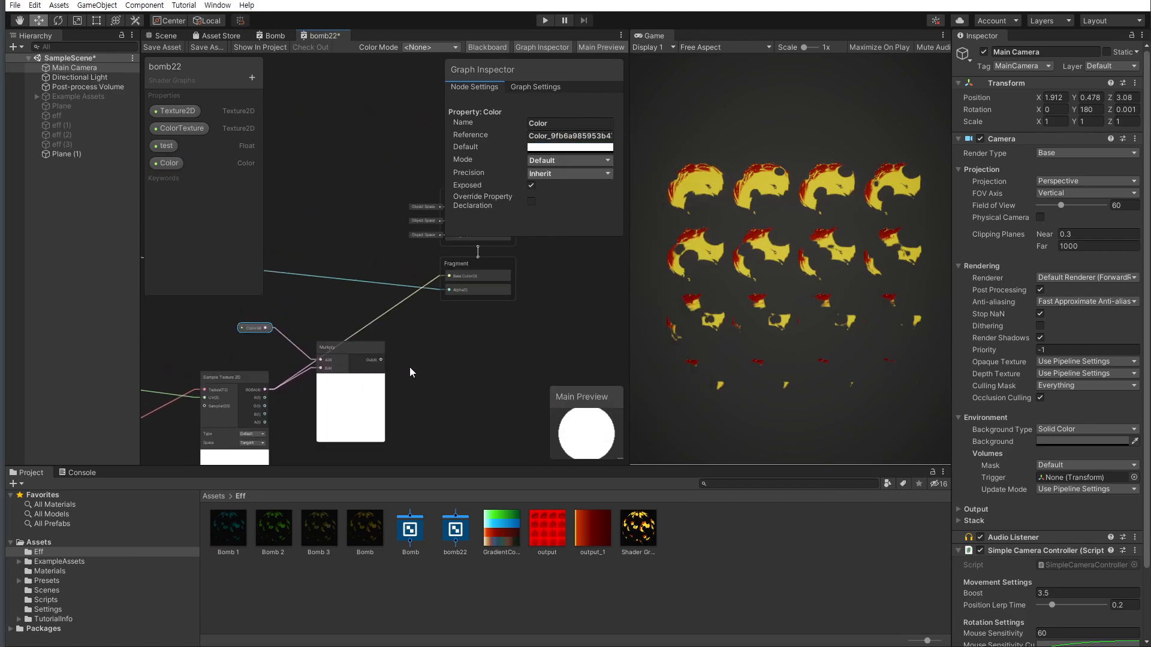
left_click_drag(379, 362, 360, 326)
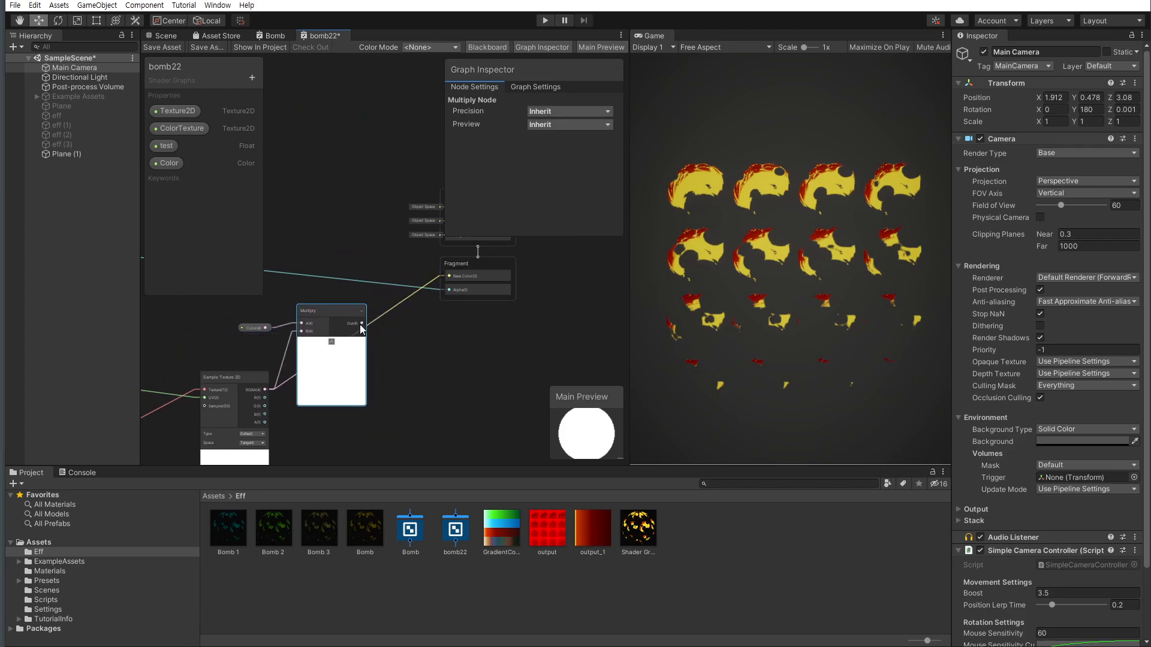
left_click_drag(445, 283, 447, 277)
left_click(163, 47)
Set the test value of the Shader Graphs_bomb22 material to -0.09
left_click(641, 531)
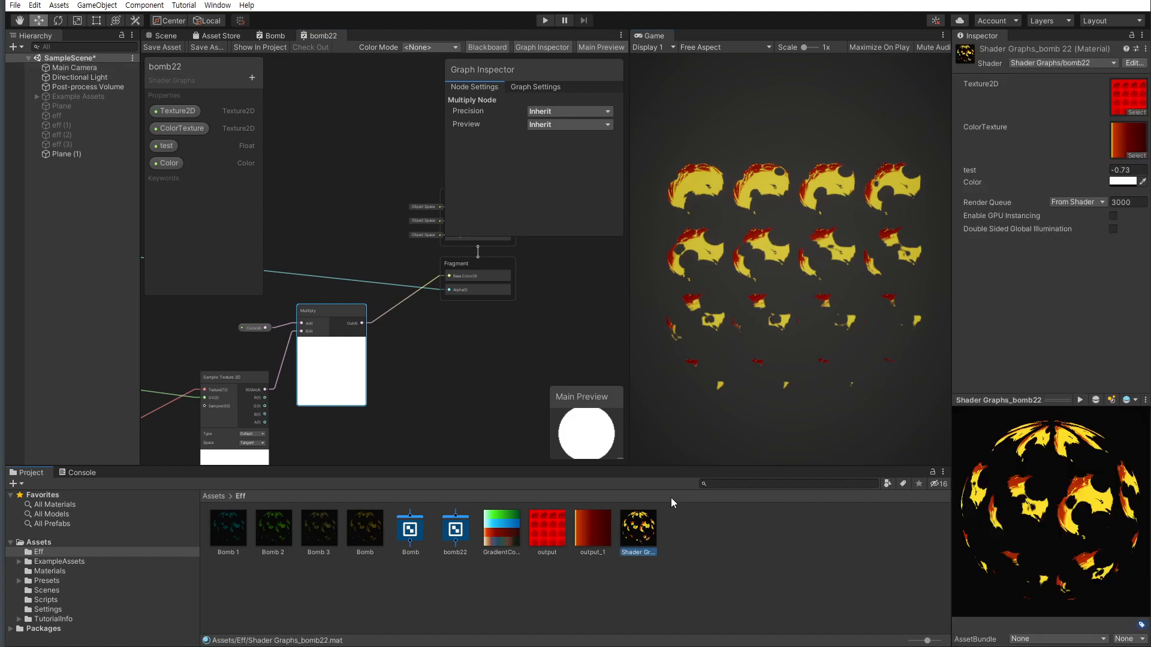
left_click_drag(1100, 166, 1099, 164)
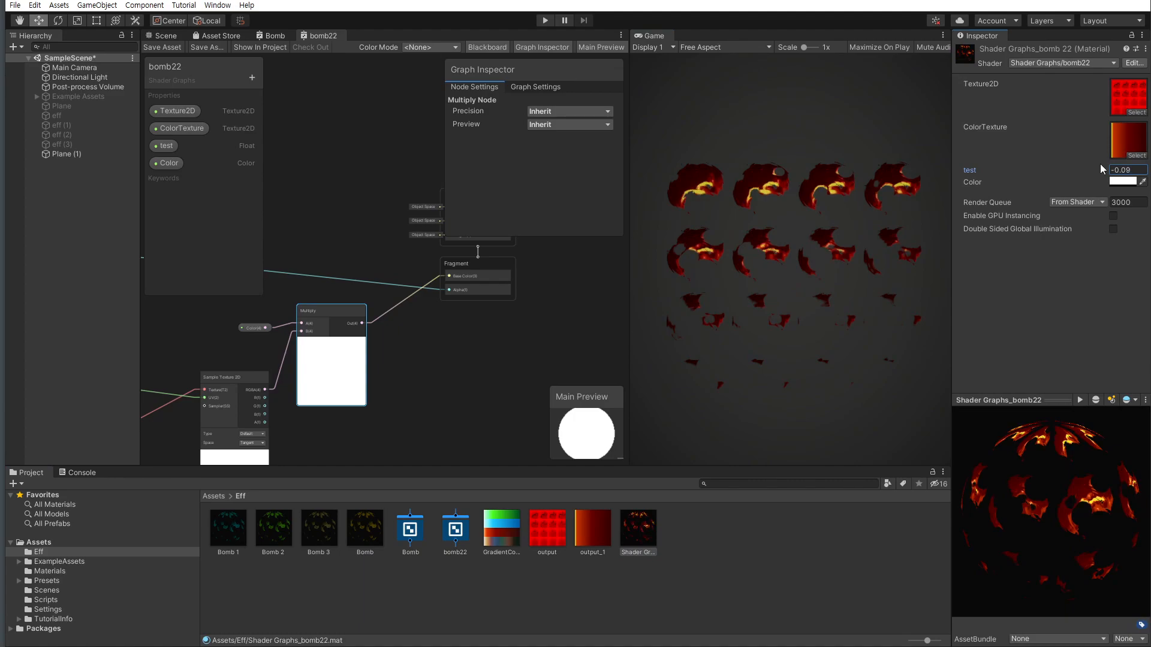
left_click(769, 227)
Change the Color property's mode to HDR and save the shader graph
left_click(1122, 181)
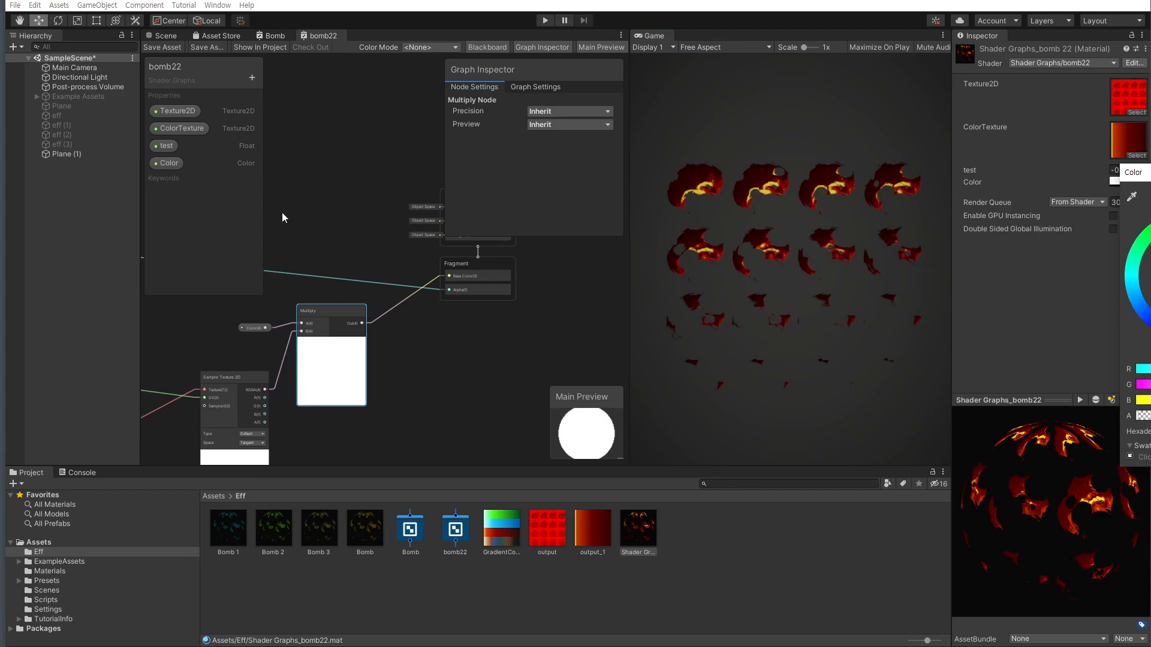
left_click(169, 163)
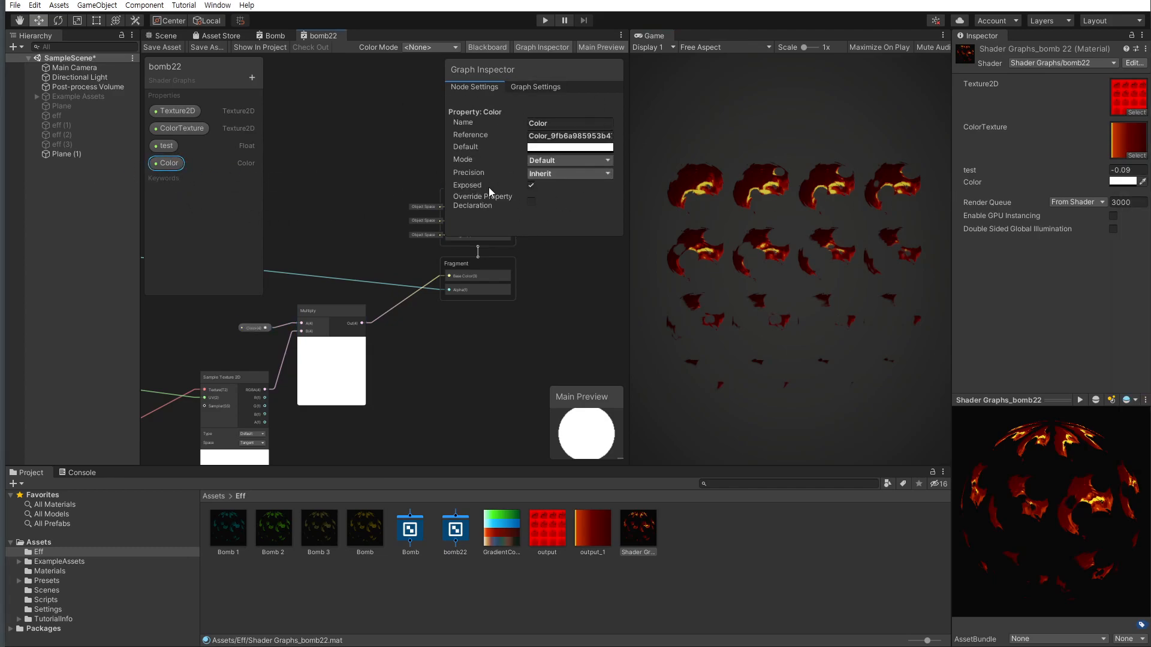
left_click(545, 161)
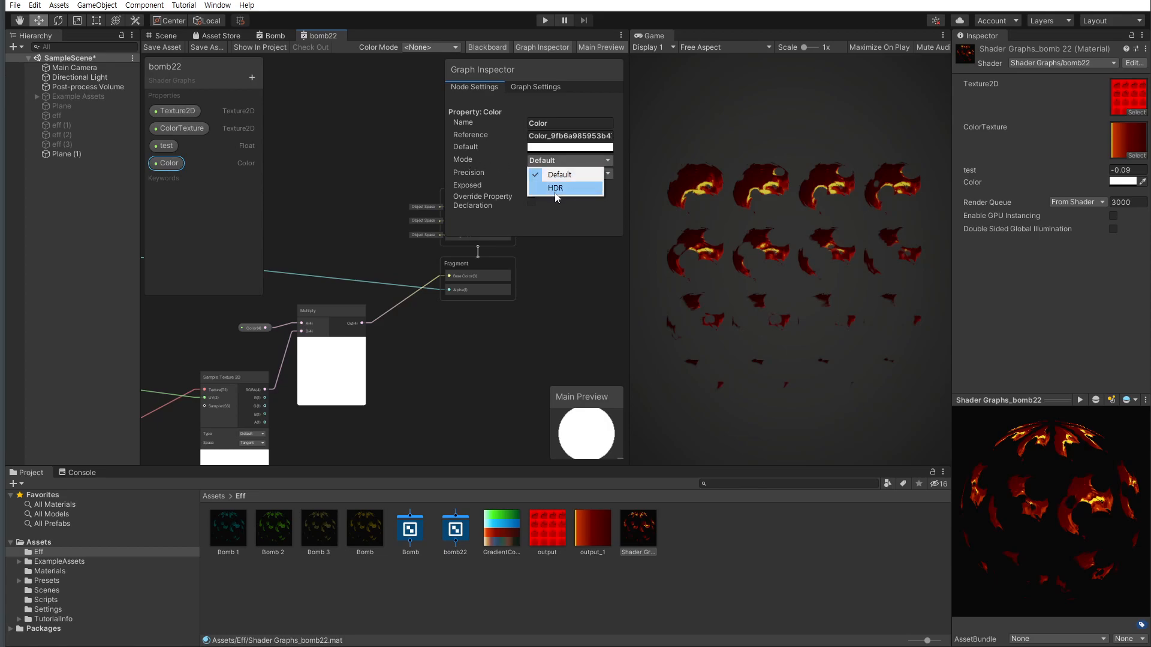
left_click(556, 188)
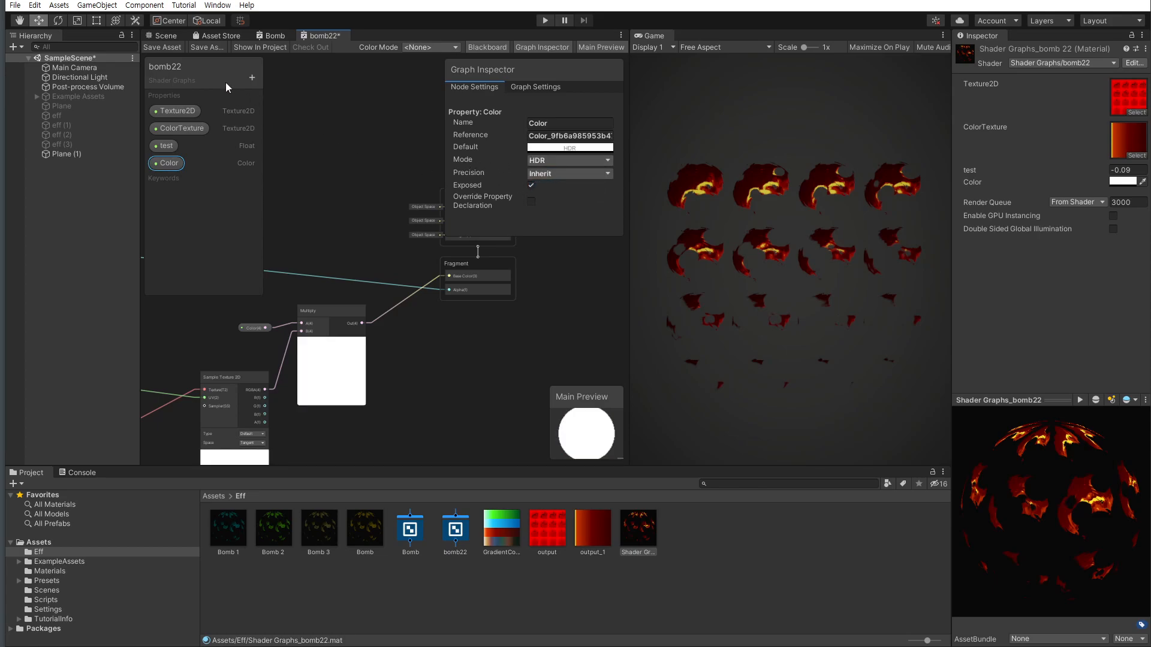
left_click(162, 46)
Raise the intensity of the material's HDR Color and inspect the glowing explosion frames up close in the Game view
left_click(1123, 181)
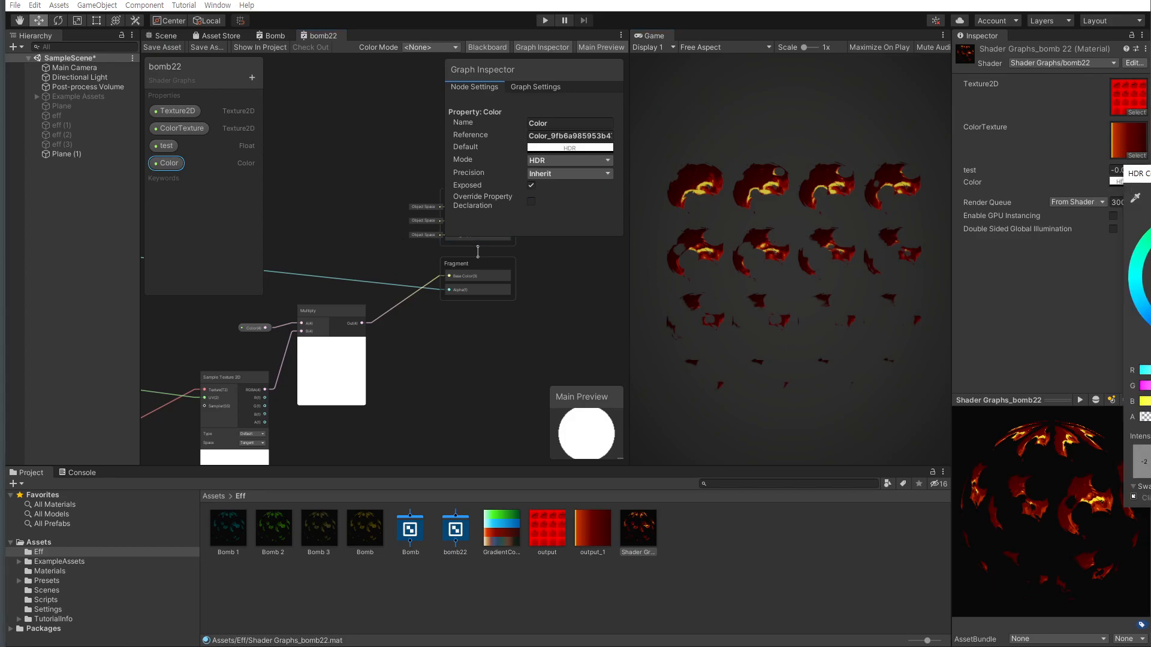
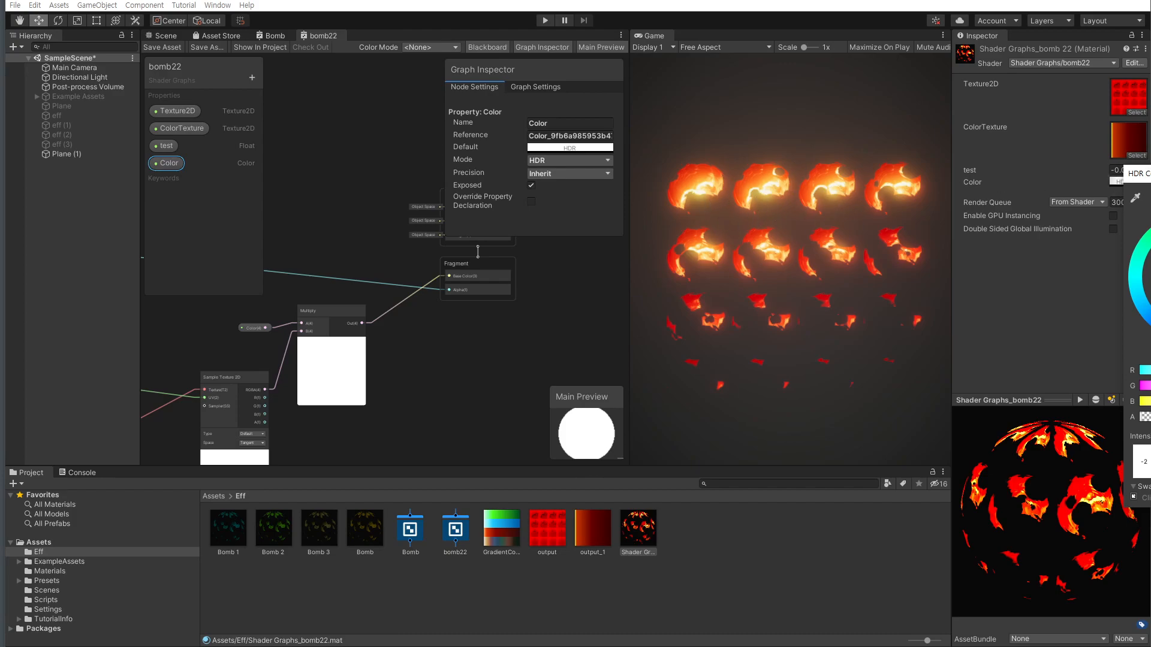
left_click(1117, 185)
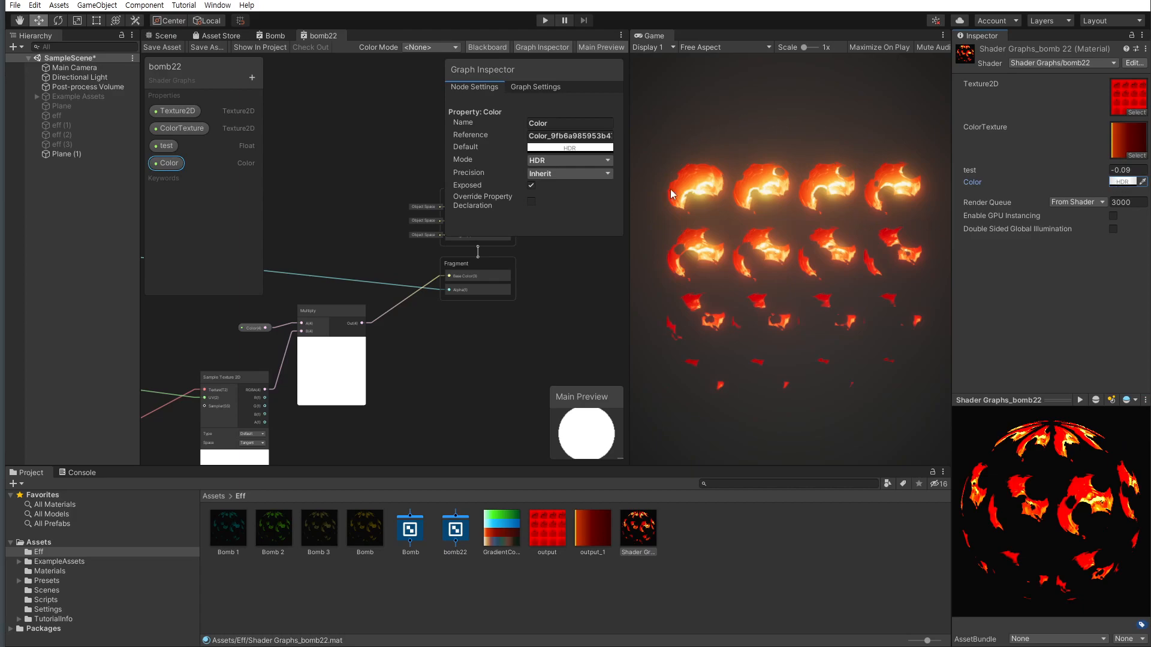
scroll(734, 191, "up", 5)
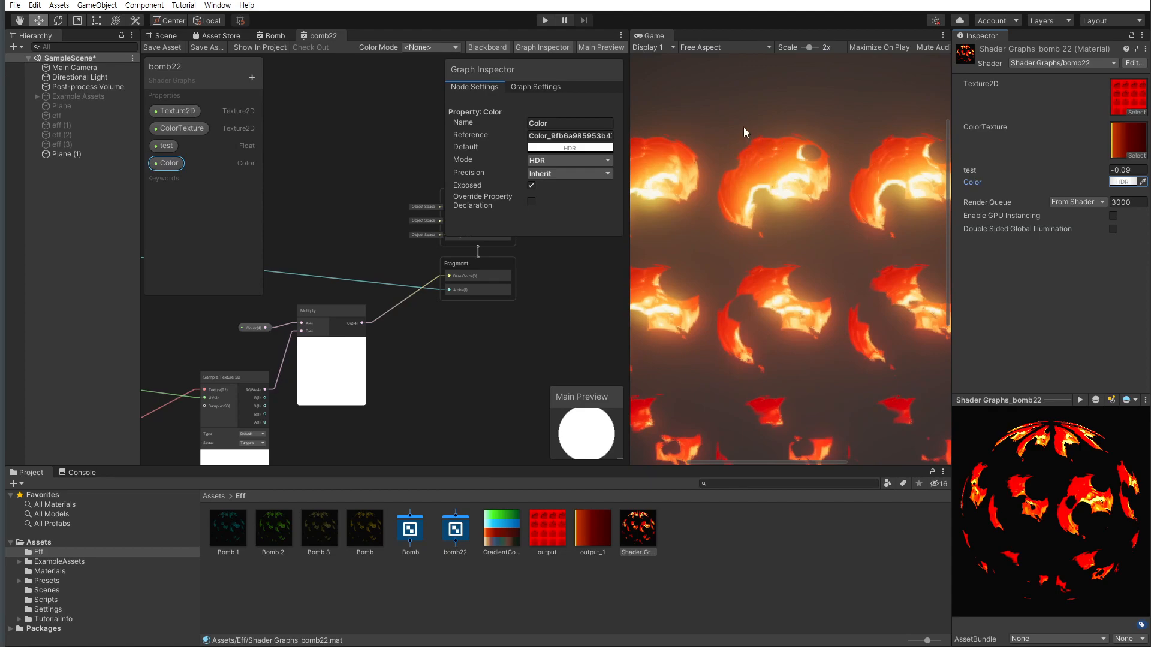
scroll(786, 189, "down", 5)
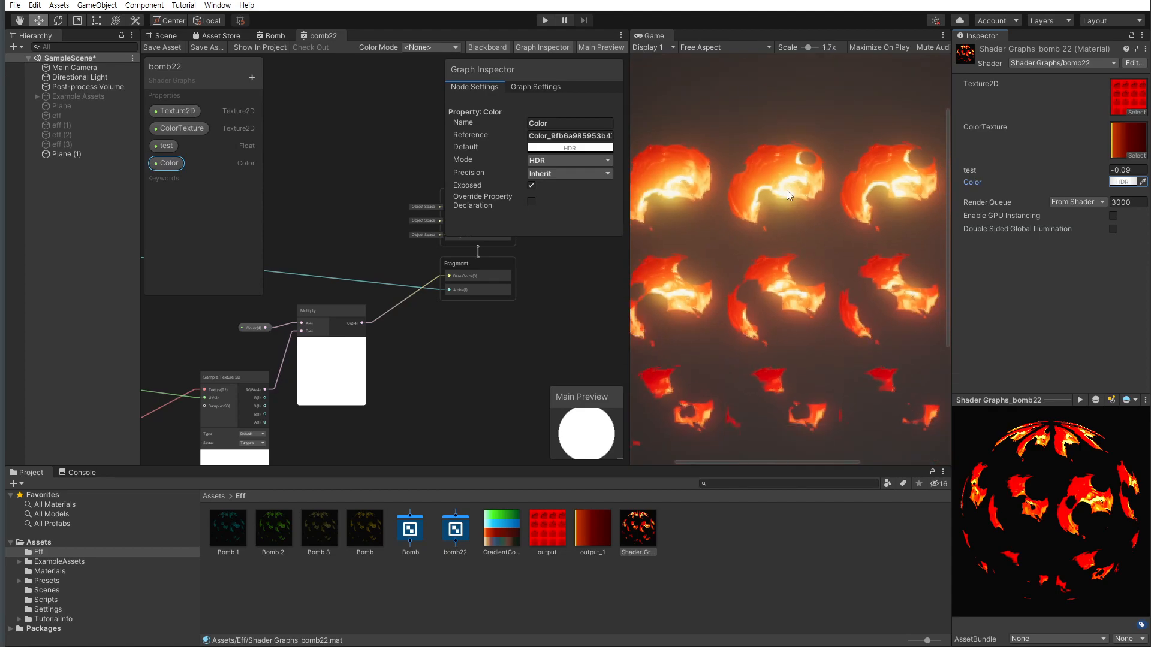
scroll(455, 301, "down", 6)
Spread the shader graph's nodes apart to make room between the texture sampling nodes and the output blocks
scroll(471, 335, "up", 5)
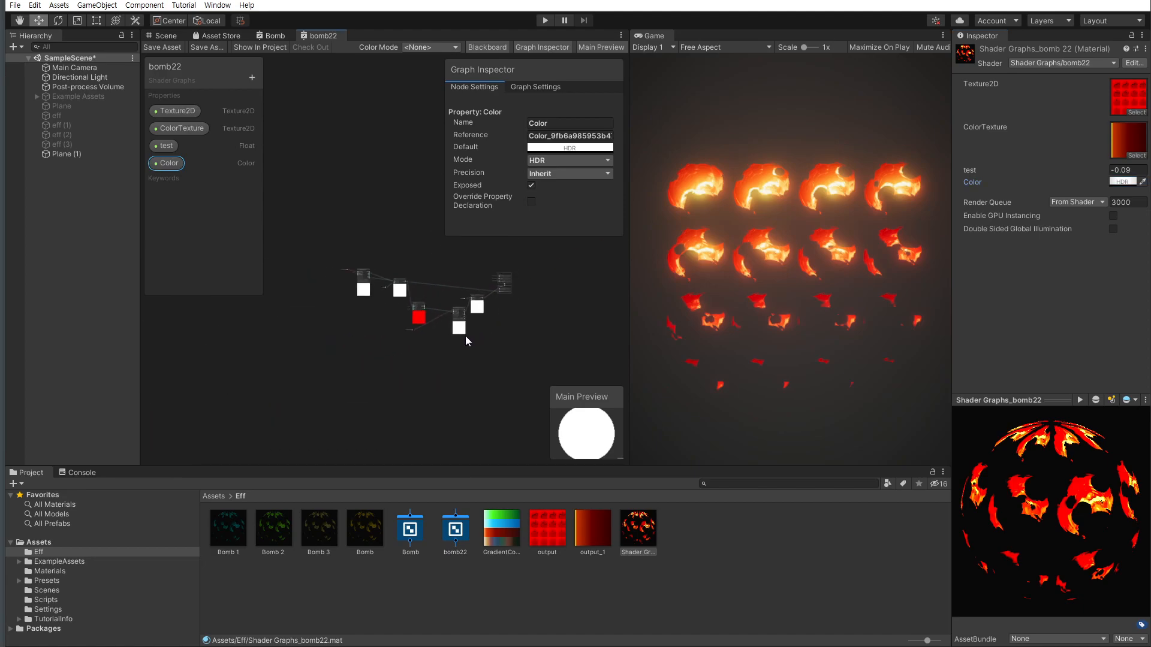
left_click(376, 292)
left_click_drag(374, 287, 367, 252)
middle_click_drag(482, 287, 356, 320)
left_click(483, 243)
left_click_drag(487, 256, 560, 260)
scroll(392, 283, "up", 3)
middle_click_drag(436, 317, 496, 316)
middle_click_drag(379, 306, 436, 315)
scroll(445, 313, "up", 3)
left_click_drag(539, 344, 477, 313)
scroll(478, 318, "down", 2)
left_click_drag(482, 377, 444, 377)
Move the Color property node away from the Multiply node into the free space above the Combine node
left_click(443, 296)
left_click_drag(443, 296, 347, 234)
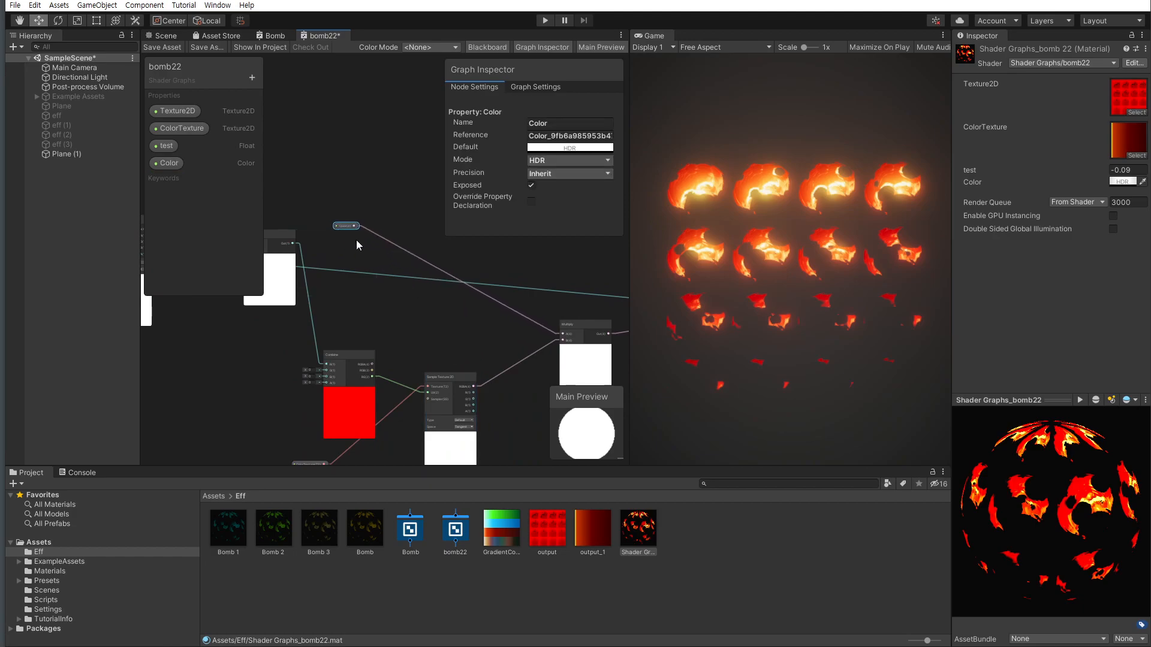
scroll(324, 273, "down", 1)
middle_click_drag(310, 284, 379, 310)
left_click_drag(357, 312, 359, 325)
Add a second Multiply node near the Color property node and connect Color to its A input
left_click(518, 271)
key("space")
type("mul")
double_click(561, 327)
scroll(478, 315, "up", 4)
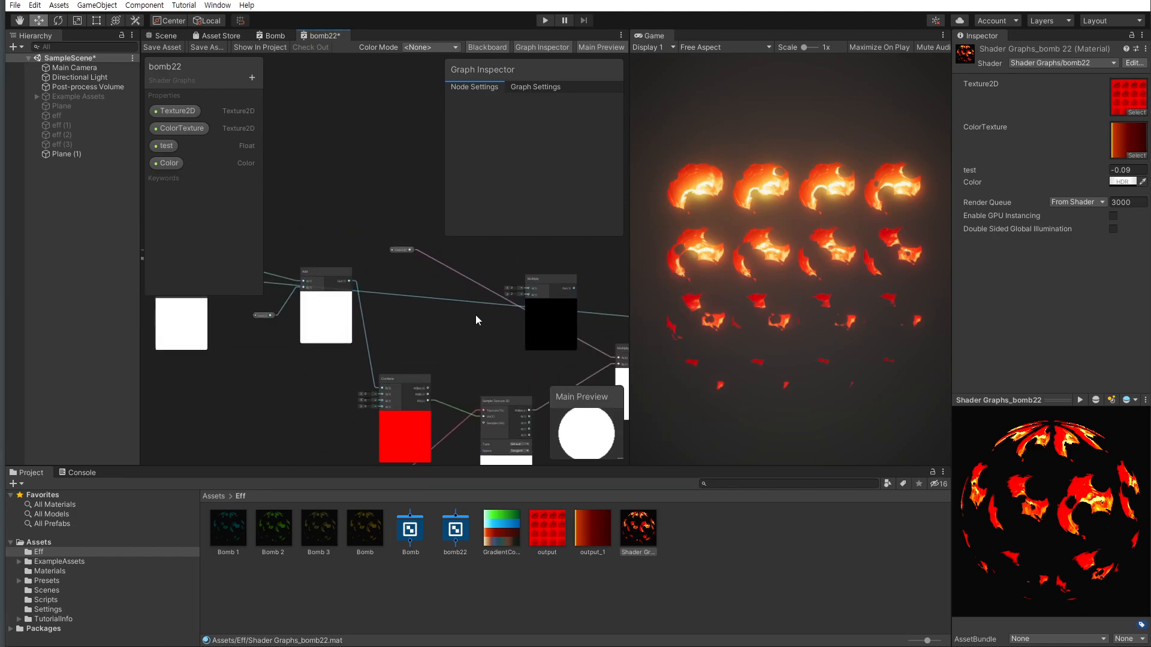
left_click_drag(381, 218, 558, 276)
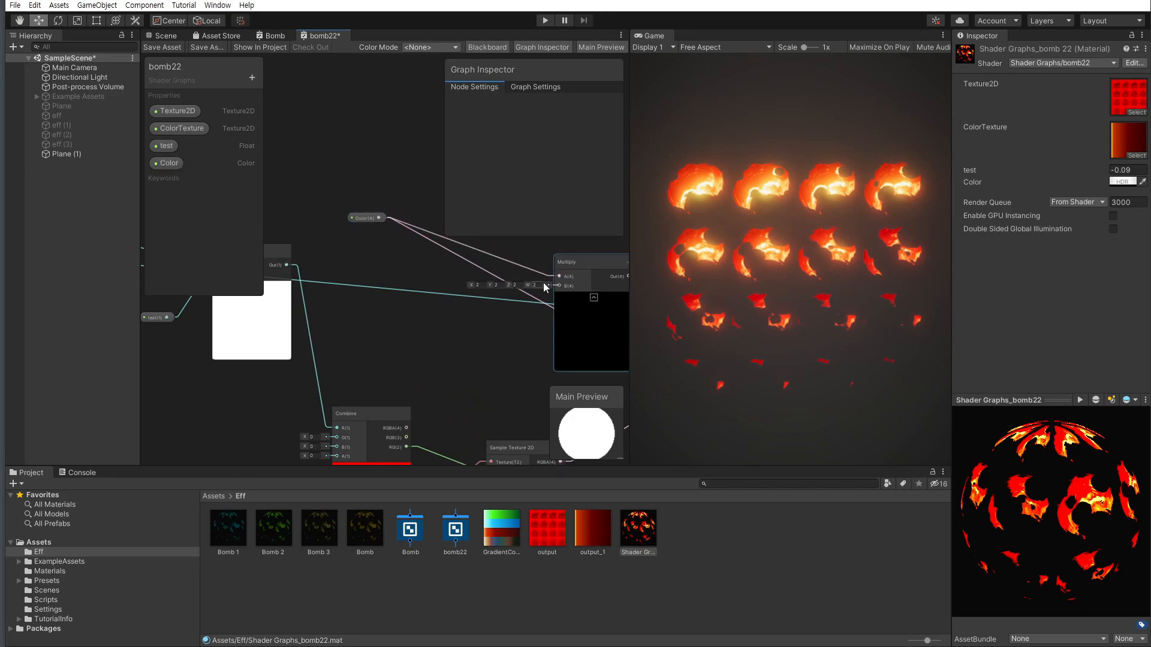
Connect the R output of the first Sample Texture 2D node to the new Multiply node's B input
scroll(386, 333, "down", 2)
middle_click_drag(387, 333, 577, 353)
scroll(348, 305, "down", 1)
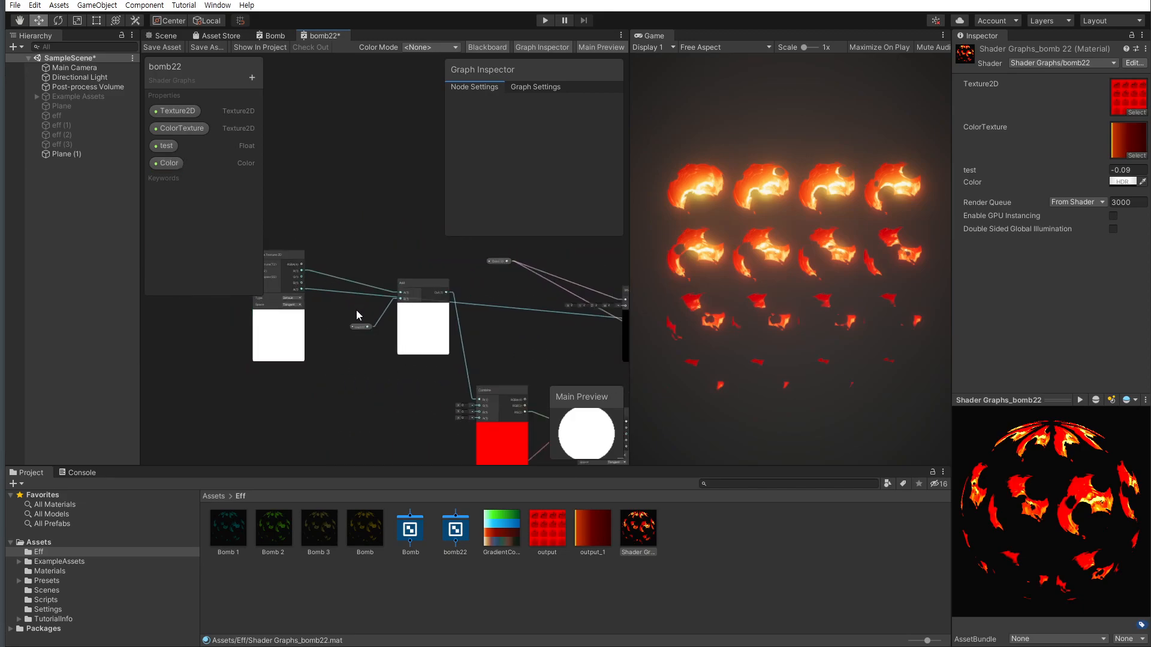
middle_click_drag(357, 308, 327, 332)
left_click_drag(286, 299, 490, 334)
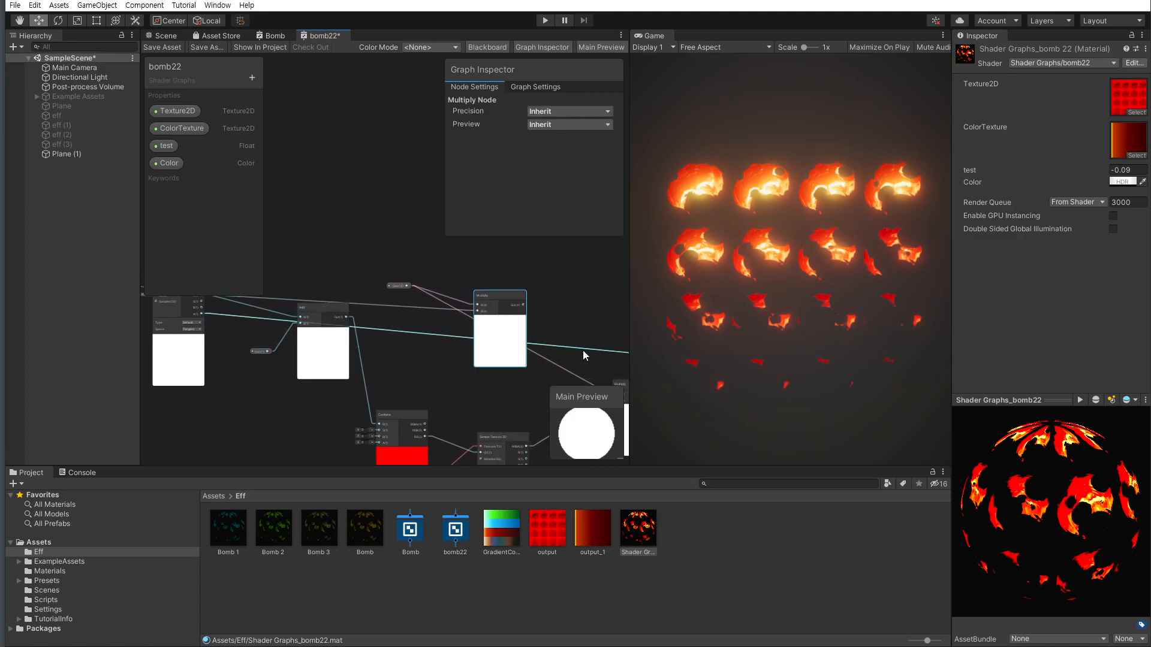
Connect the new Multiply node's output to the original Multiply node's A input and save the shader graph
scroll(568, 348, "down", 1)
middle_click_drag(529, 329, 436, 311)
left_click_drag(514, 374, 516, 371)
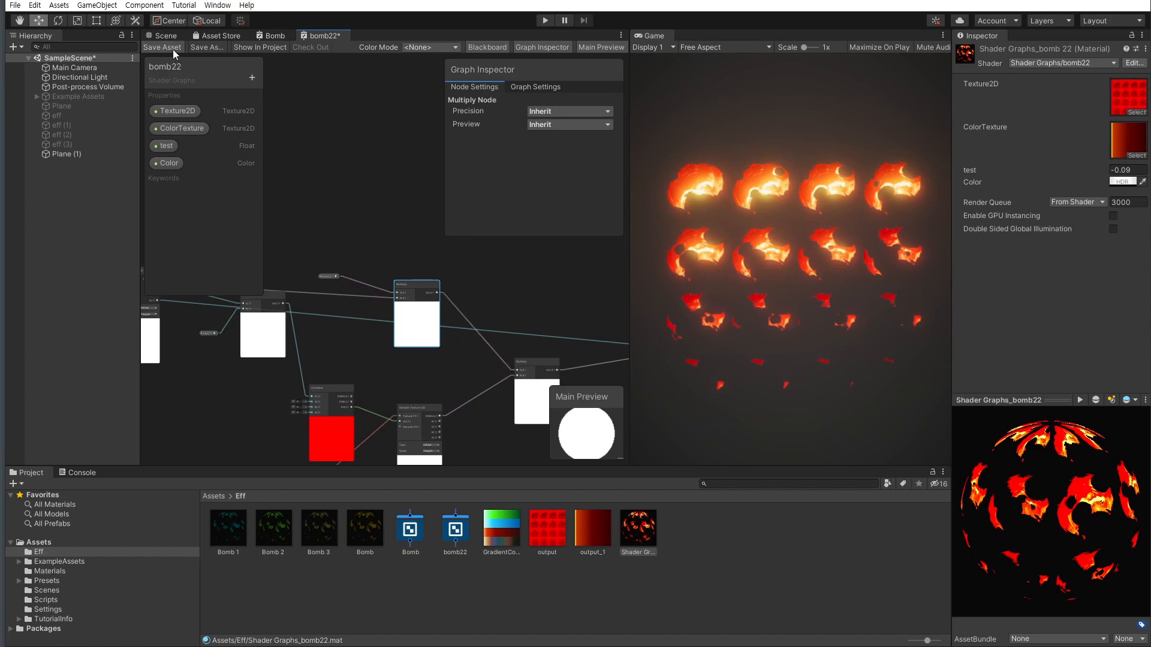
left_click(173, 49)
scroll(719, 164, "up", 2)
scroll(745, 199, "up", 1)
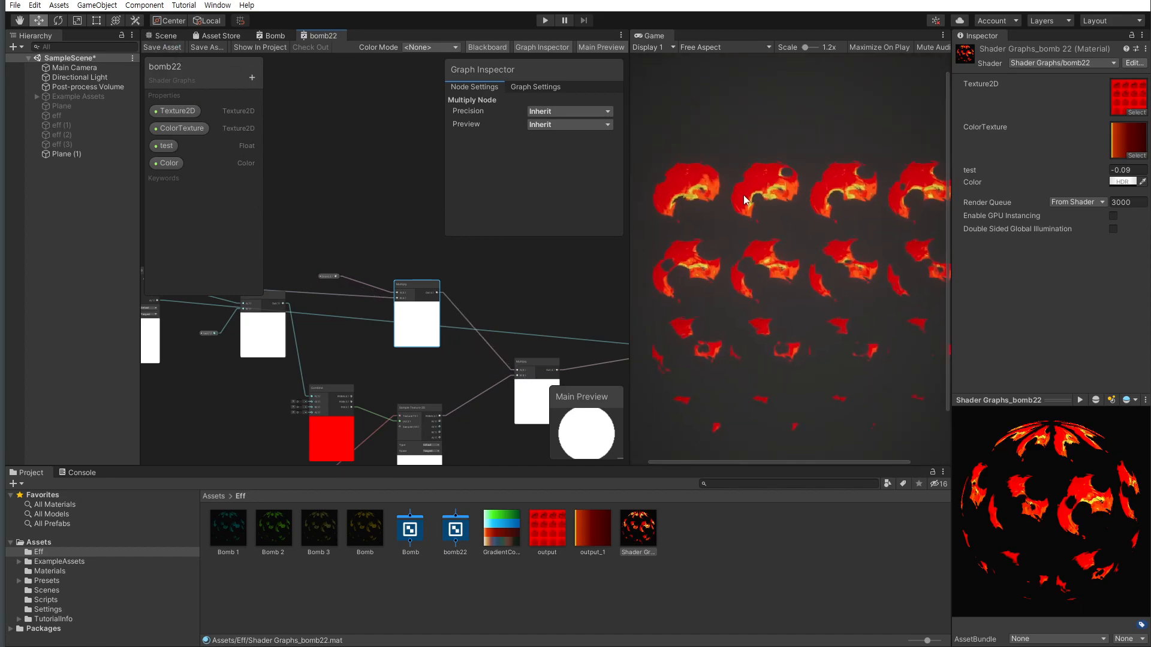
Lower the intensity of the material's HDR Color and set its test value to 1.85
left_click(1118, 182)
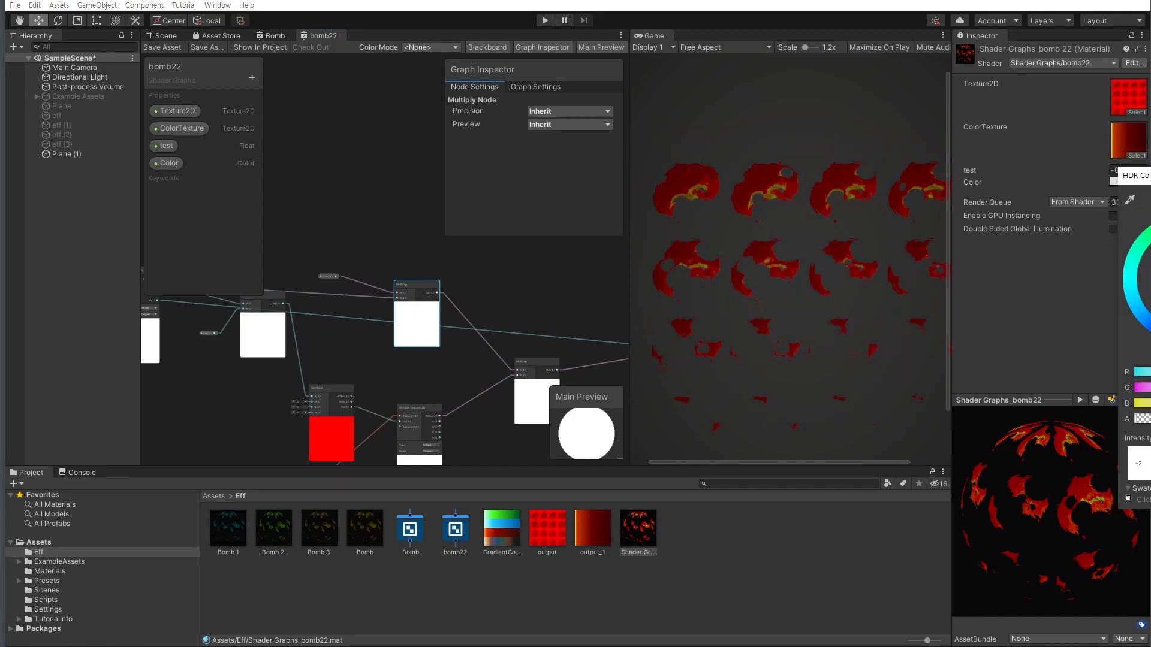
left_click(1124, 181)
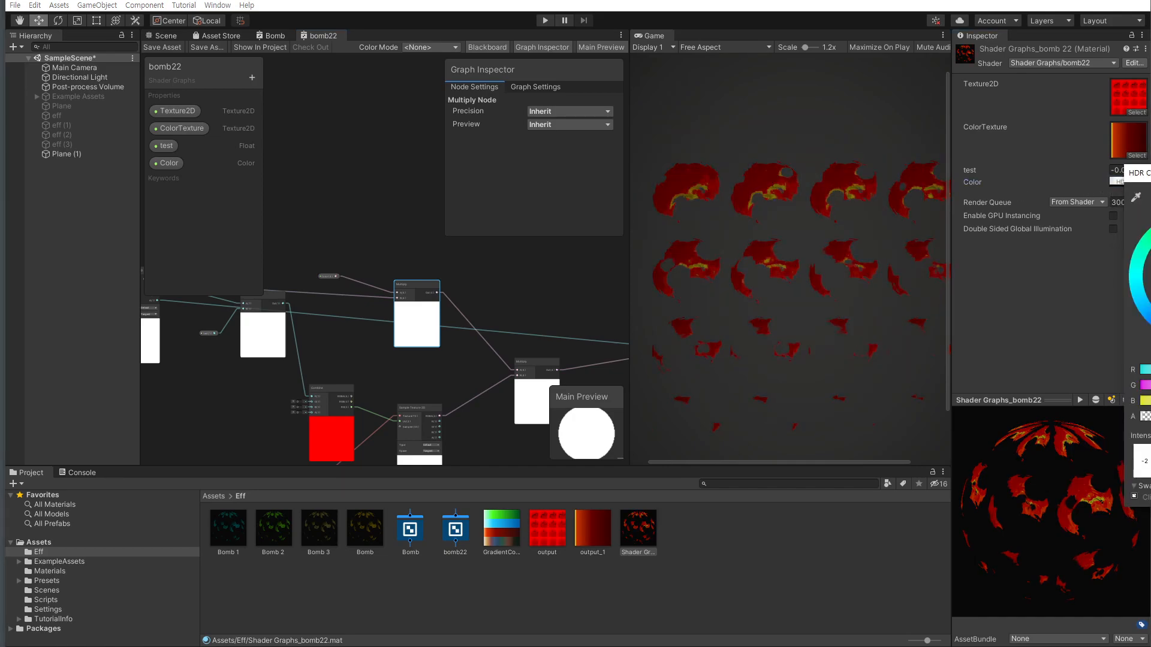
mouse_move(1055, 177)
left_mouse_down()
mouse_move(1083, 175)
mouse_move(1045, 175)
mouse_move(1071, 178)
left_mouse_up()
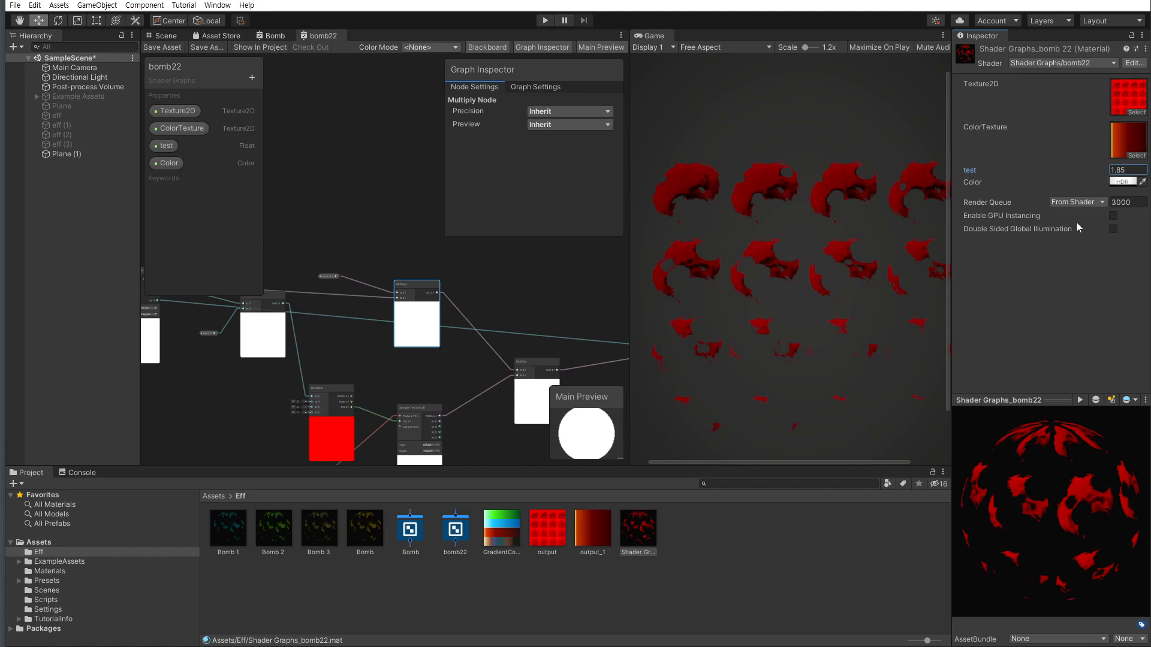
Move the new Multiply and Color nodes up and the Add and test nodes down to clear space between them
scroll(303, 369, "down", 3)
middle_click_drag(382, 340, 468, 340)
scroll(467, 340, "up", 4)
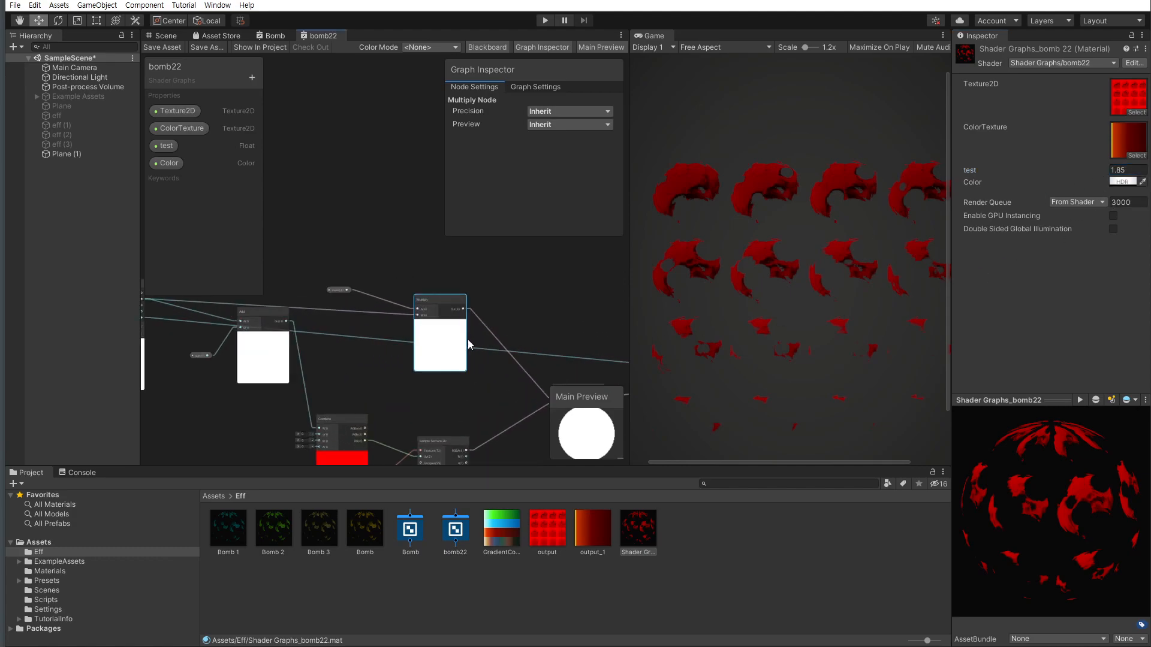
left_click_drag(447, 348, 459, 308)
left_click_drag(339, 290, 341, 229)
middle_click_drag(251, 331, 380, 340)
scroll(380, 367, "up", 2)
left_click_drag(400, 376, 396, 438)
middle_click_drag(462, 259, 491, 308)
left_click_drag(340, 379, 306, 437)
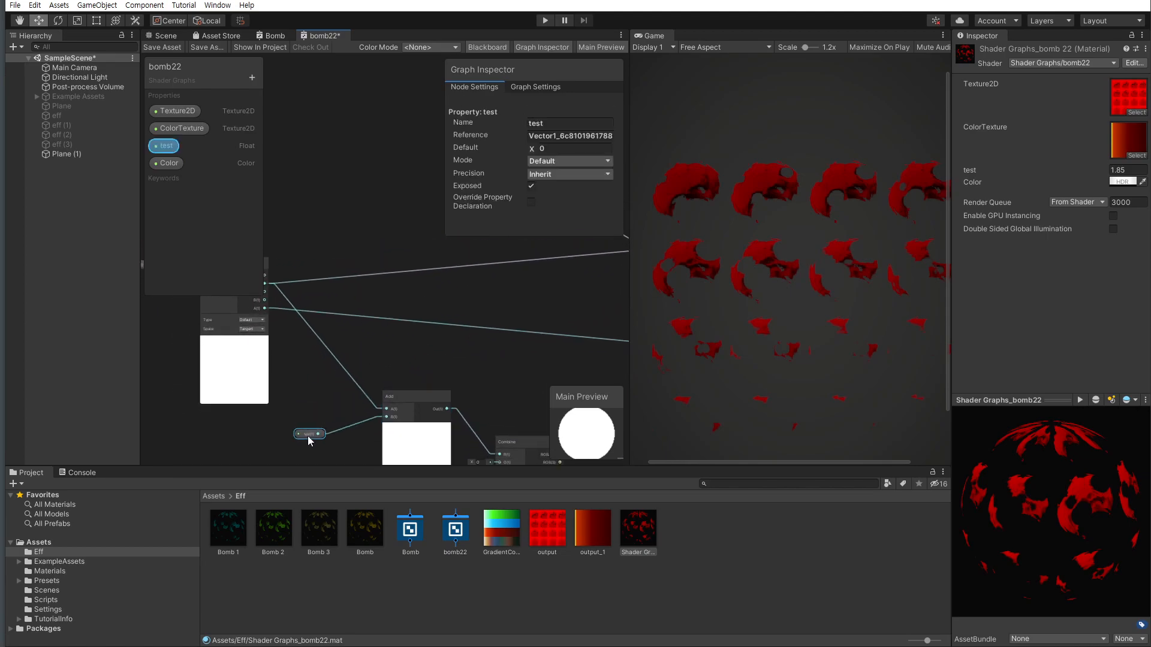
Add a Remap node in the cleared space above the Add node
left_click(471, 291)
key("space")
type("re")
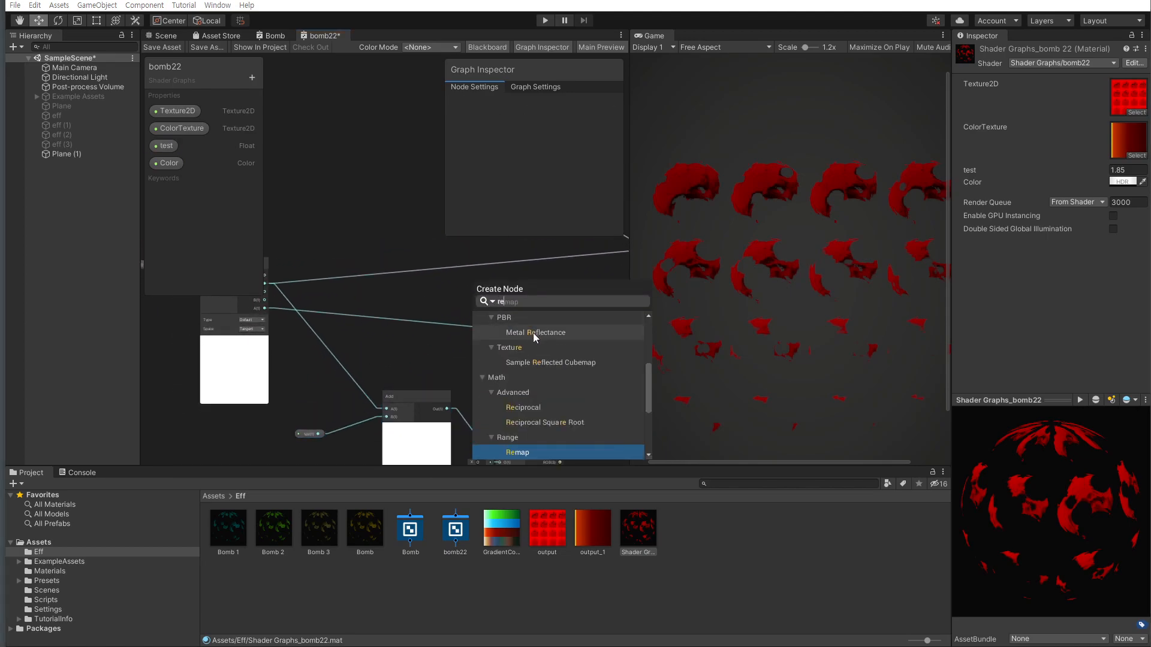
type("map")
key("Return")
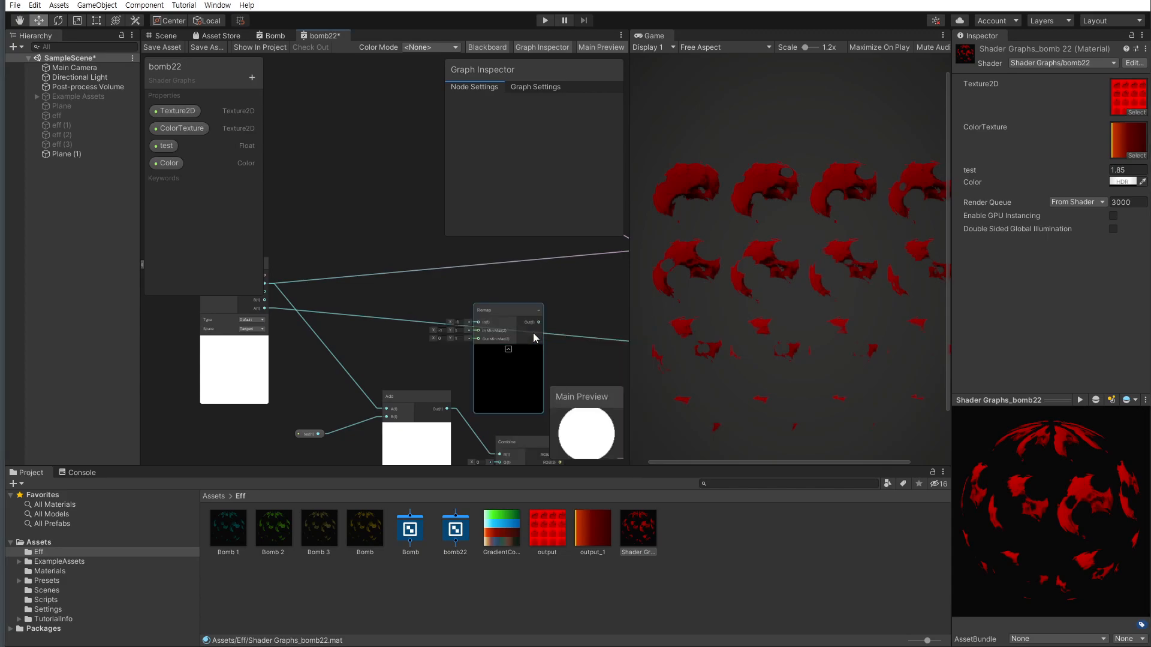
Connect the Sample Texture 2D node's R output directly to the Fragment block's Base Color and save the shader graph
scroll(431, 337, "down", 4)
middle_click_drag(367, 337, 285, 352)
scroll(264, 350, "down", 1)
scroll(282, 352, "down", 1)
left_click_drag(216, 334, 526, 367)
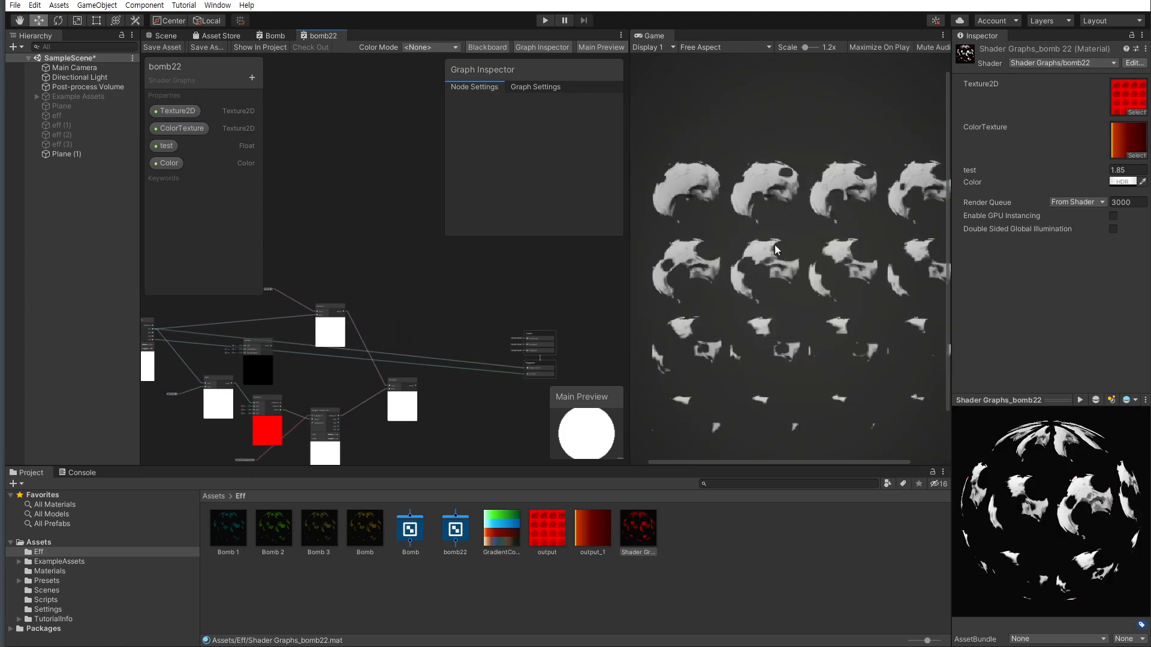
Connect the Sample Texture 2D node's R output to the Remap node's In input
middle_click_drag(274, 375, 441, 369)
scroll(442, 371, "up", 4)
left_click_drag(429, 379, 459, 365)
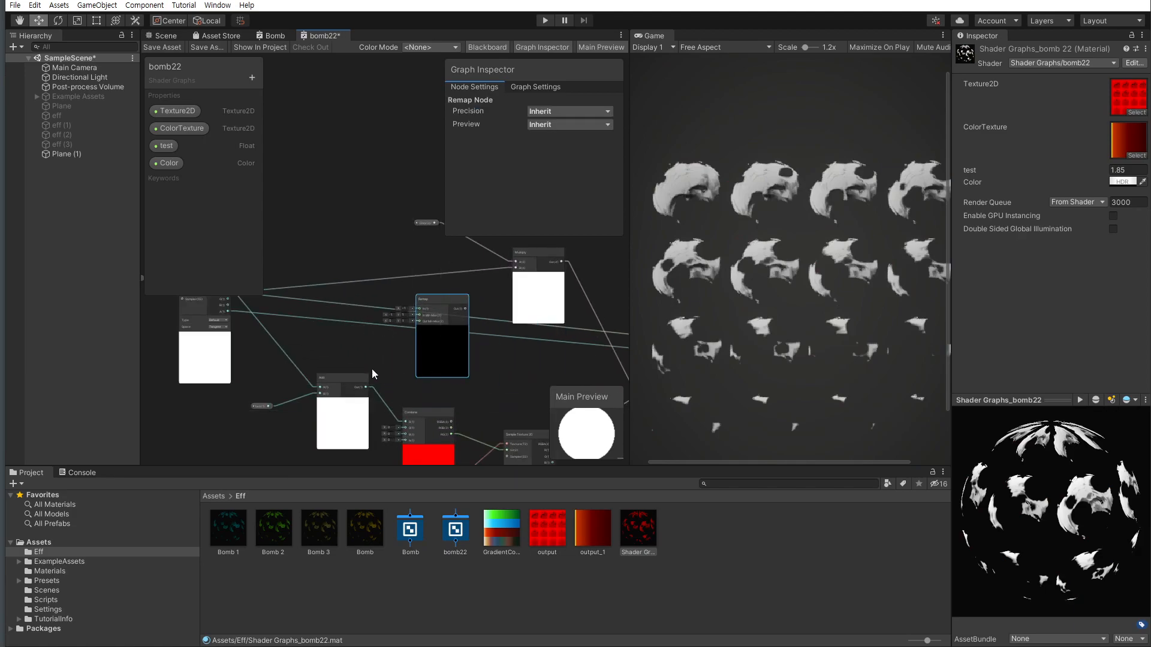
middle_click_drag(513, 270, 645, 286)
scroll(695, 203, "up", 5)
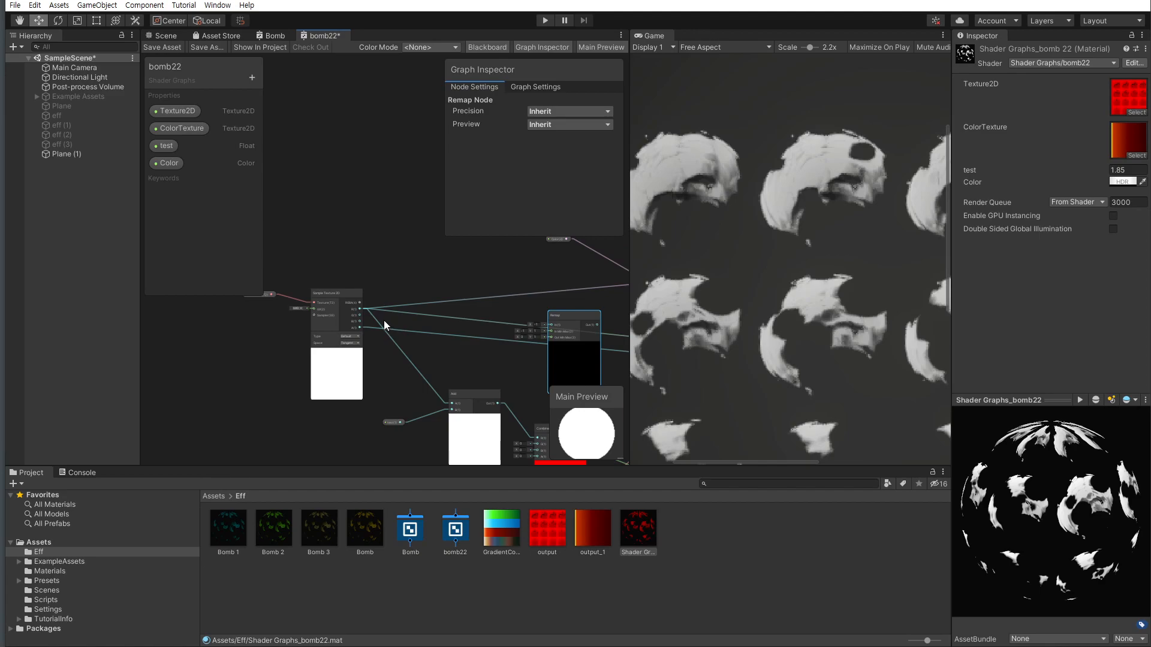
left_click_drag(360, 311, 552, 325)
Place the Remap node beside the Fragment block and connect its output to Base Color
scroll(501, 361, "down", 5)
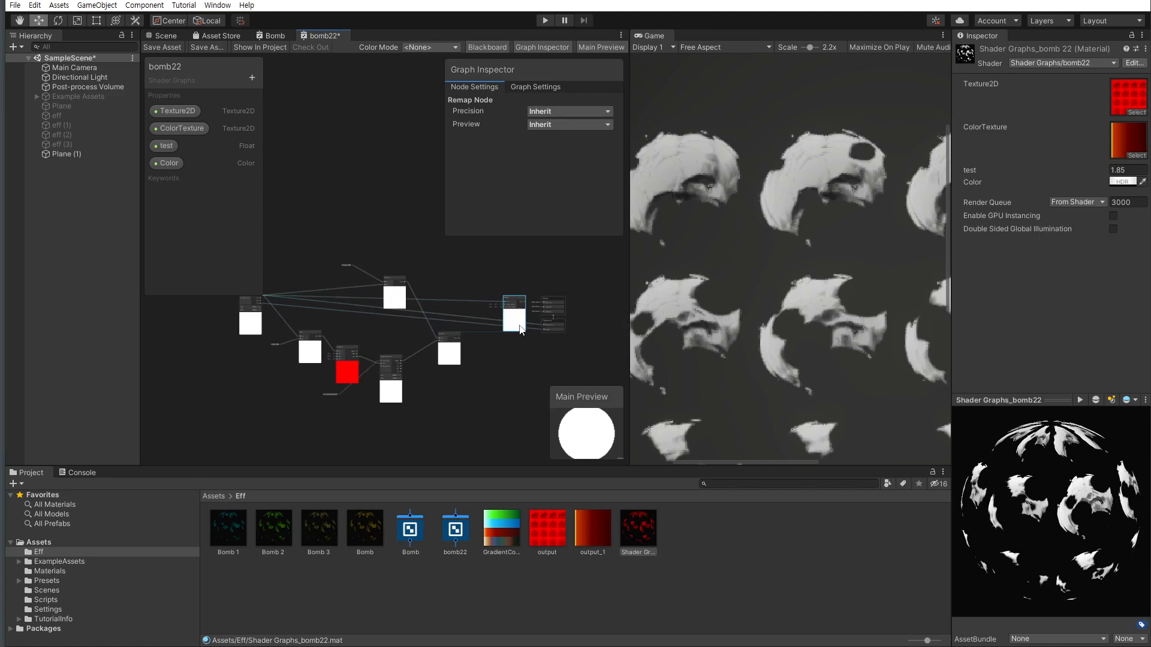
scroll(537, 347, "up", 5)
scroll(537, 348, "up", 5)
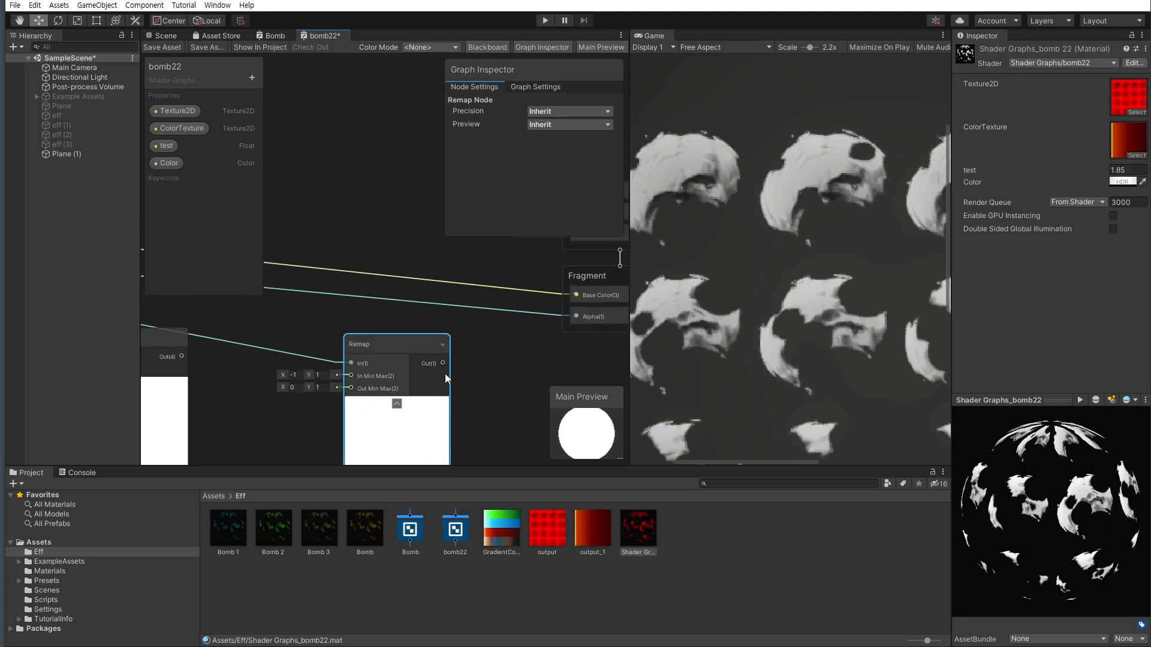
left_click_drag(449, 359, 537, 298)
left_click_drag(400, 415, 411, 277)
Set the Remap node's In Min Max X to 0 and its Out Min Max to -0.5 and 1.5
middle_click_drag(317, 291, 412, 291)
left_click(364, 238)
key("shift+Left")
key("shift+Left")
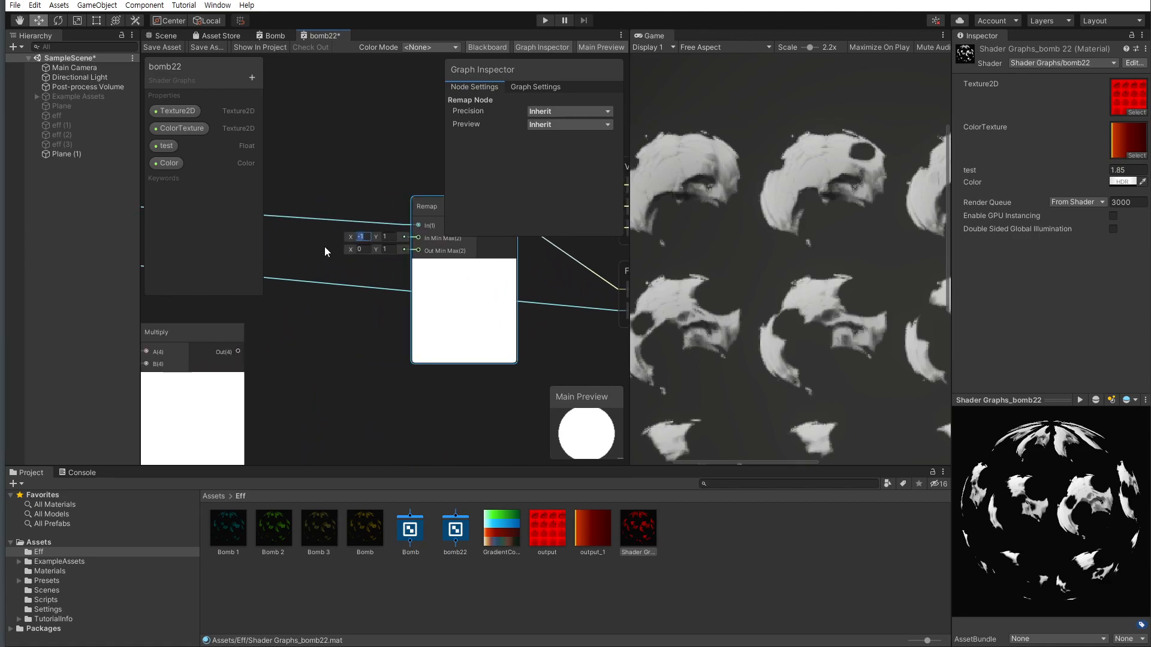
key("Tab")
type("-0.5")
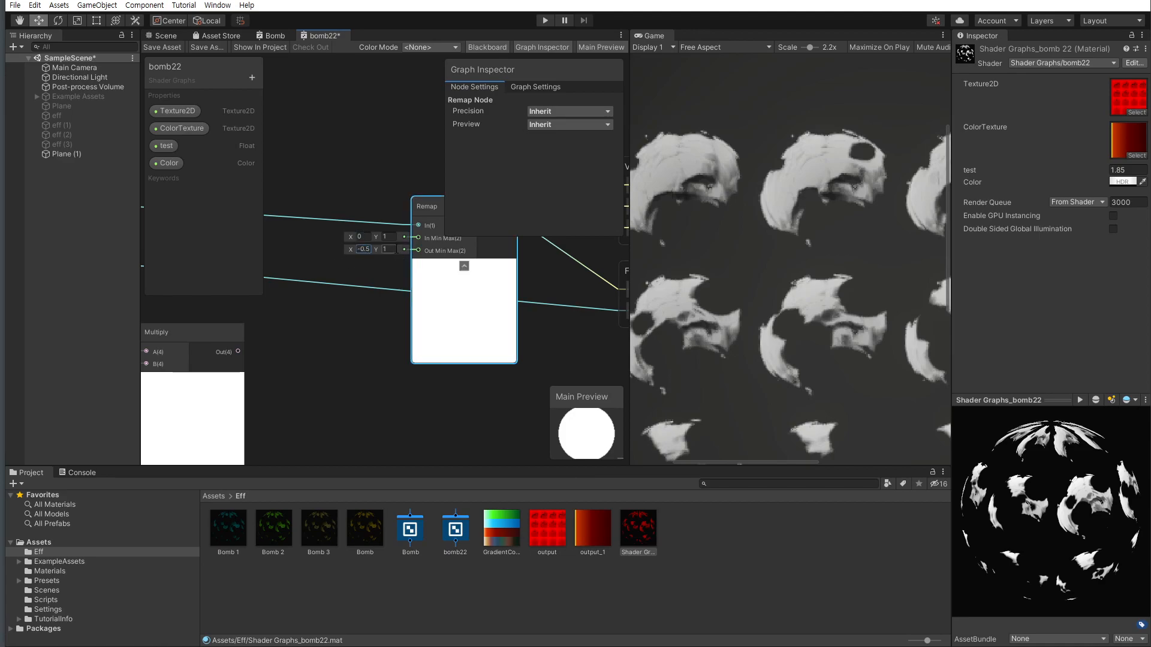
type(".5")
Save the shader graph and check the remapped contrast across all explosion frames in the Game view
middle_click_drag(435, 301, 303, 365)
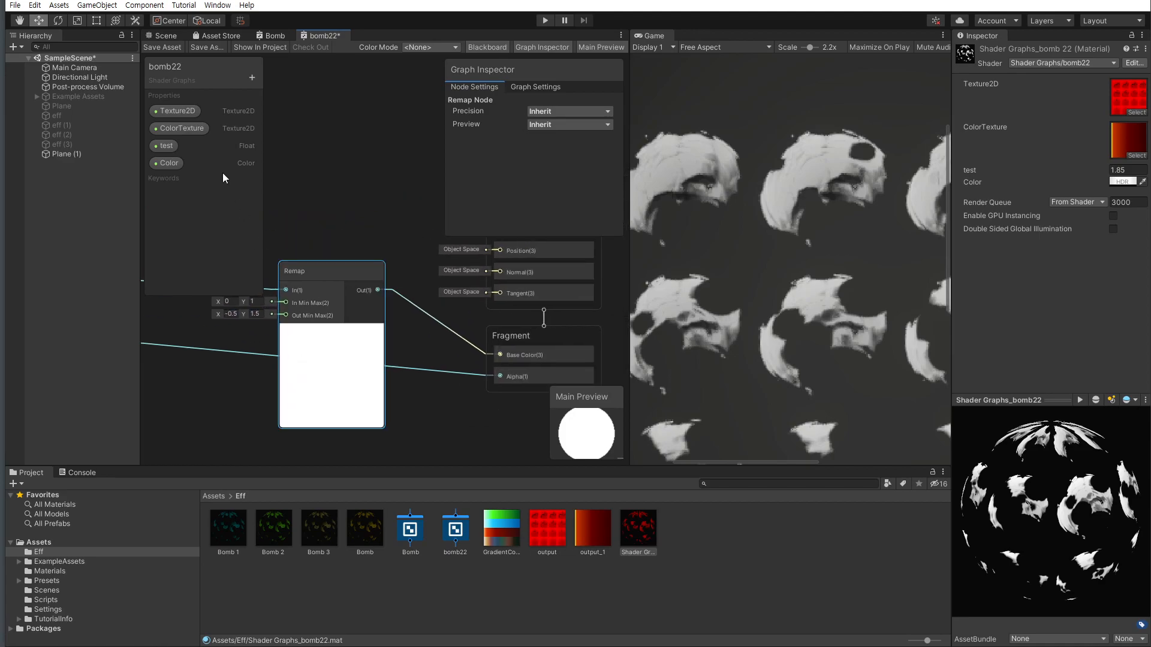
left_click(166, 48)
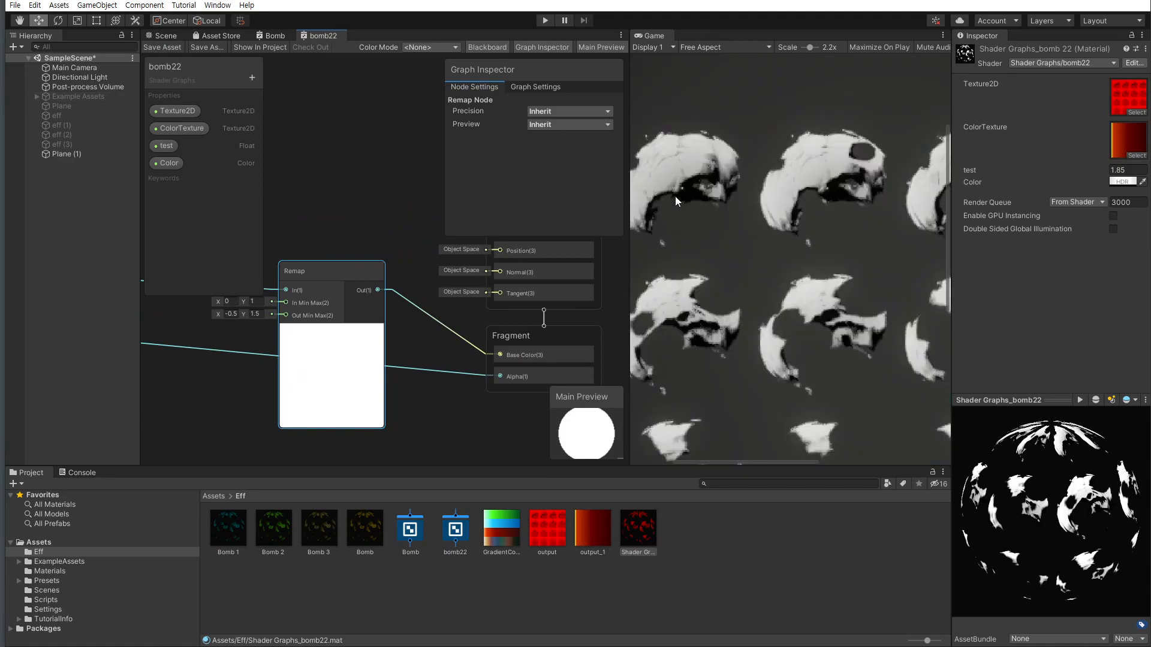
scroll(779, 303, "down", 5)
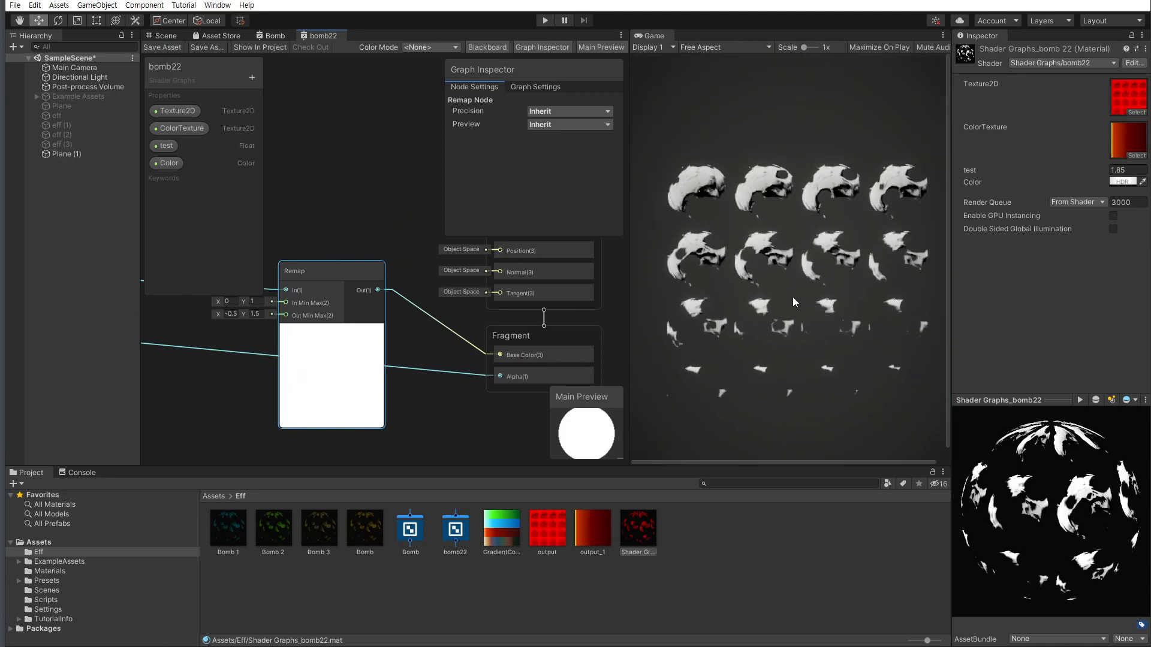
scroll(766, 264, "down", 2)
scroll(300, 371, "down", 5)
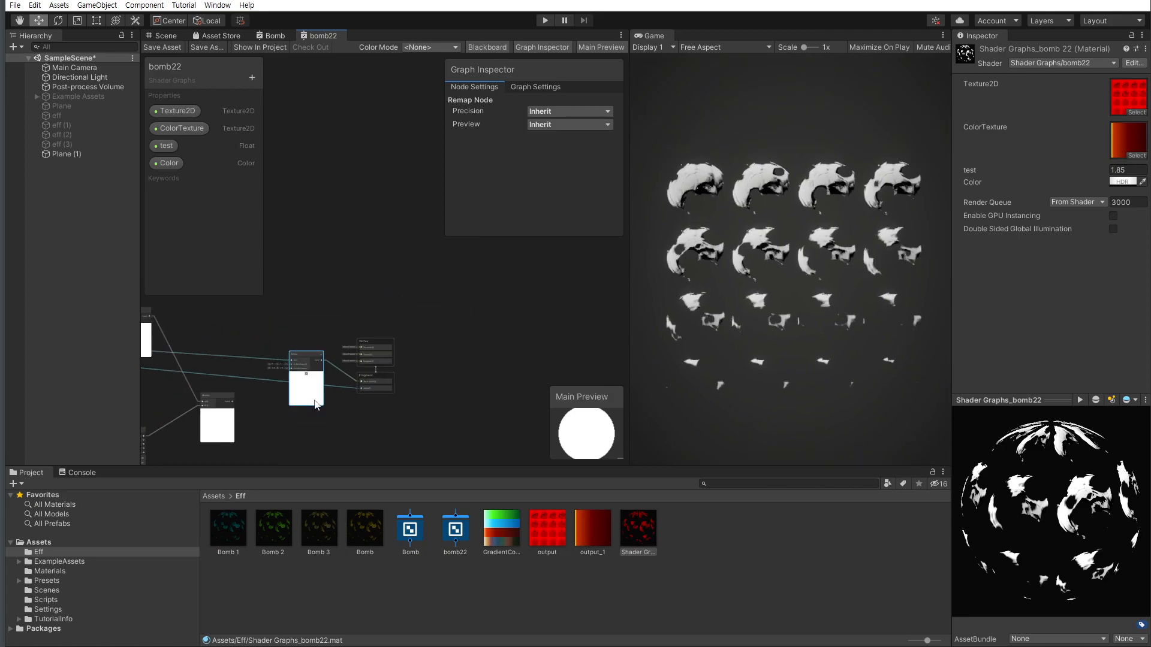
Move the Remap node away from the Fragment block, set its Out Min Max Y to 1 and save the graph
left_click_drag(485, 372, 249, 353)
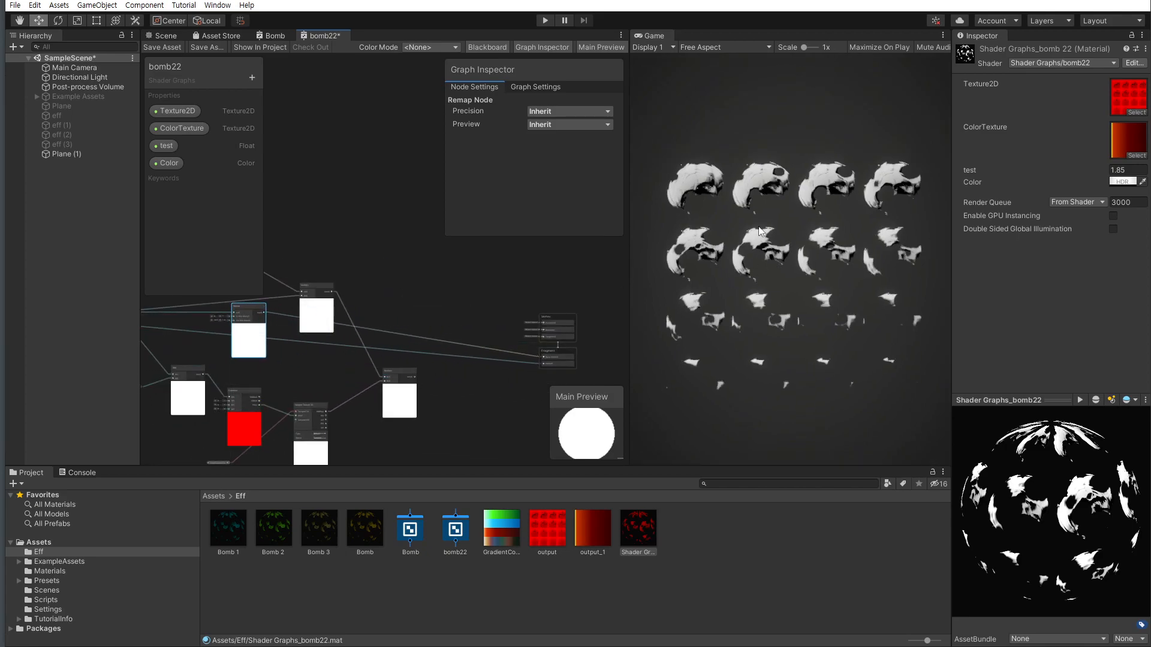
scroll(713, 186, "up", 3)
scroll(703, 188, "up", 2)
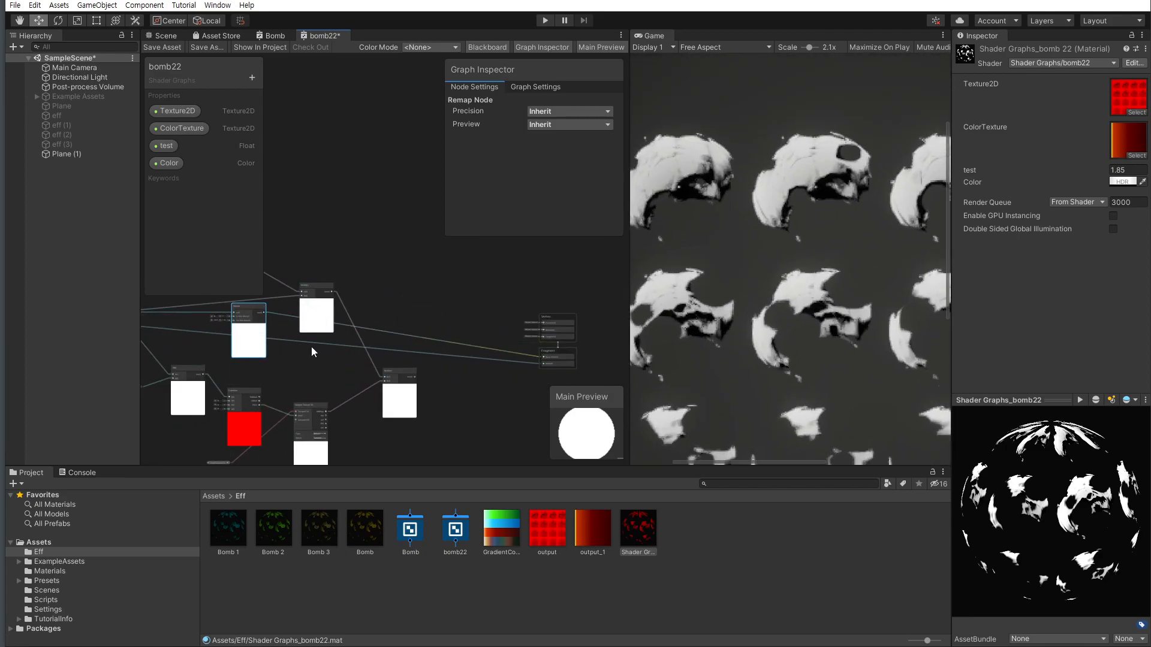
scroll(297, 341, "up", 5)
type("1")
left_click(167, 45)
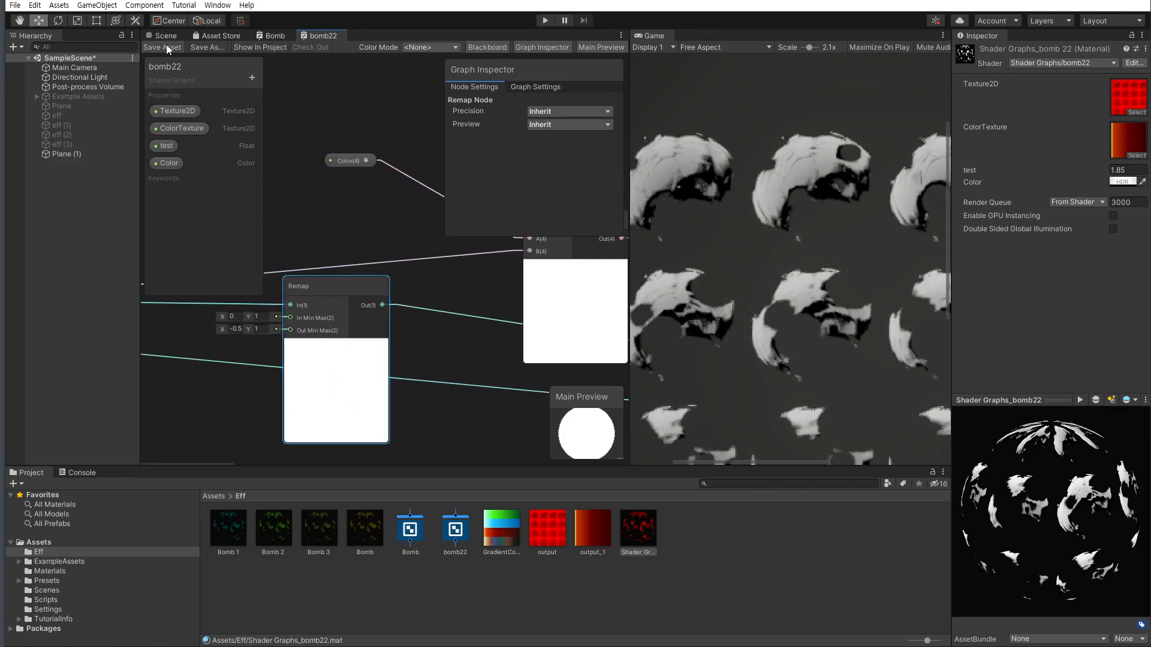
Connect the Remap output to the upper Multiply node, reconnect the final Multiply output to Base Color and save the graph
scroll(458, 349, "down", 5)
left_click_drag(398, 379, 376, 380)
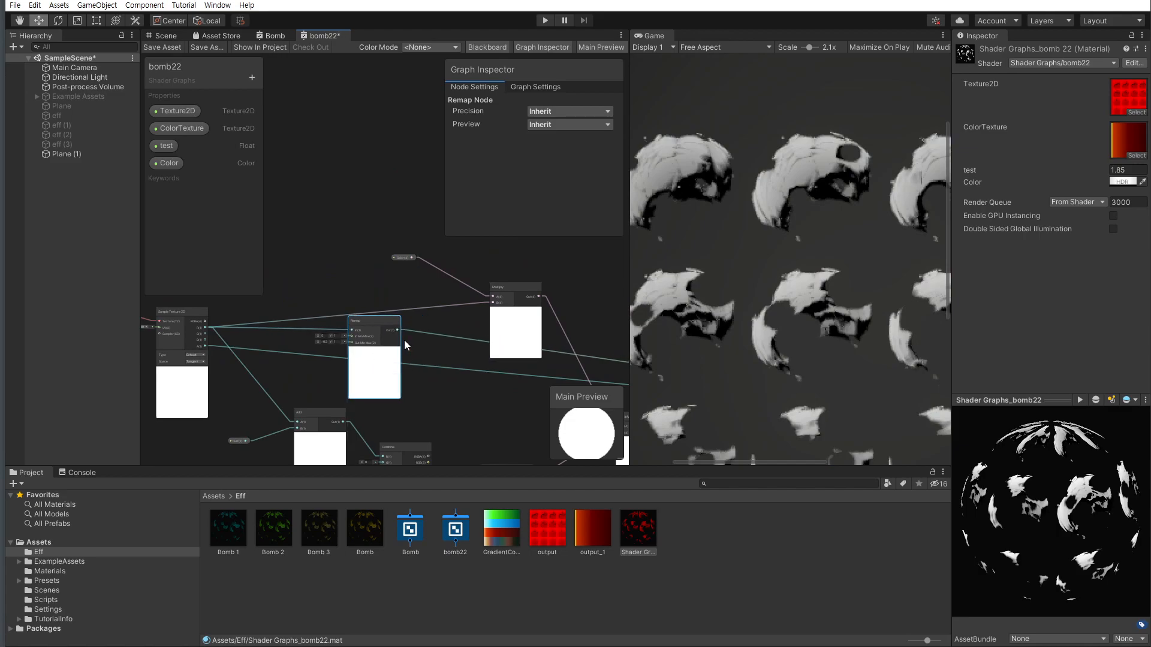
scroll(403, 337, "up", 3)
left_click_drag(511, 286, 541, 285)
scroll(442, 351, "down", 8)
middle_click_drag(562, 373, 381, 351)
scroll(381, 351, "up", 3)
left_click_drag(376, 377, 520, 354)
left_click(163, 47)
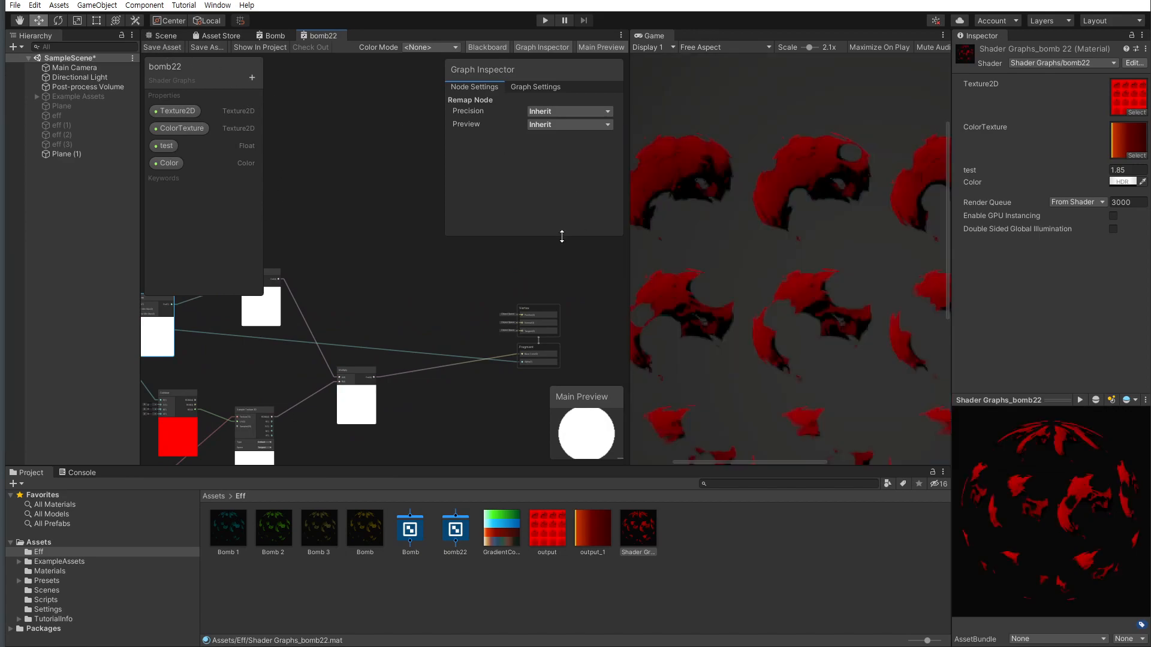
Lower the material's test value to -0.48 with the full set of explosion frames in view
scroll(755, 214, "down", 2)
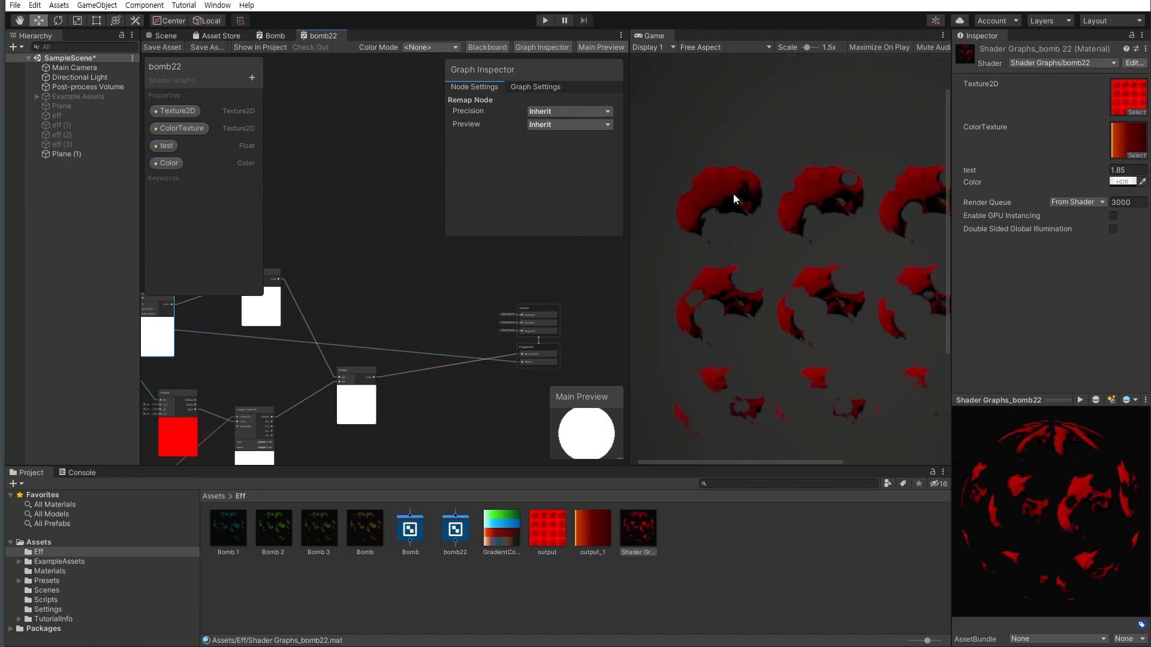
scroll(791, 267, "down", 2)
left_click_drag(1040, 172, 995, 176)
Review the bomb22 node chain from Sample Texture 2D through Remap and Multiply to the Fragment block
scroll(389, 304, "up", 10)
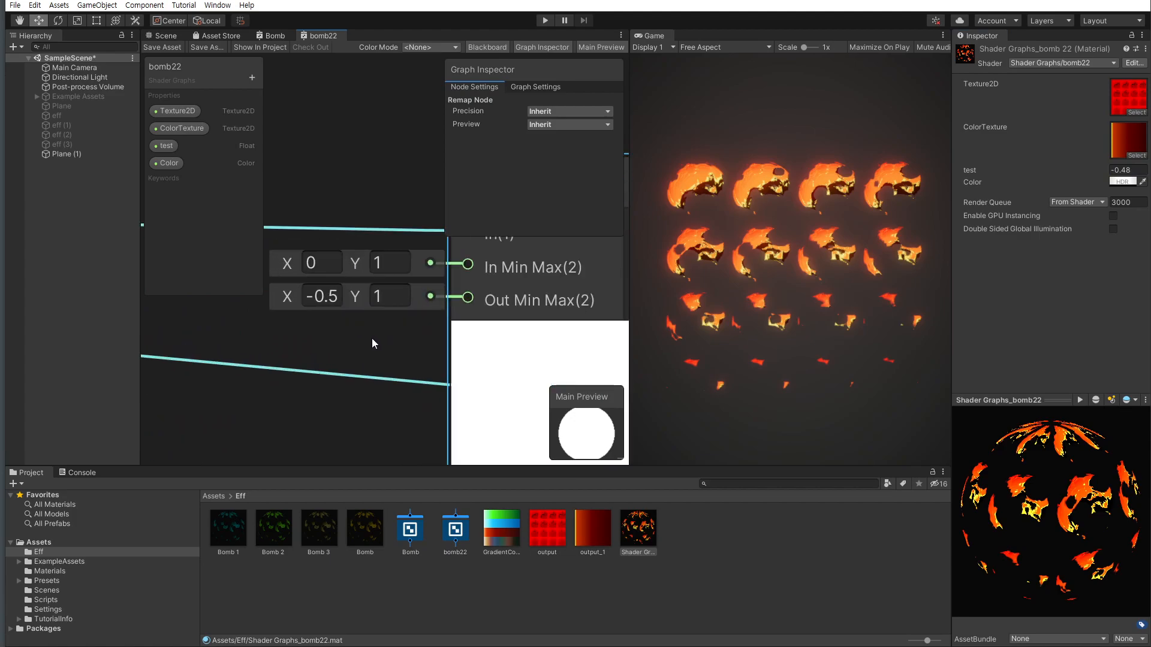
scroll(384, 372, "down", 10)
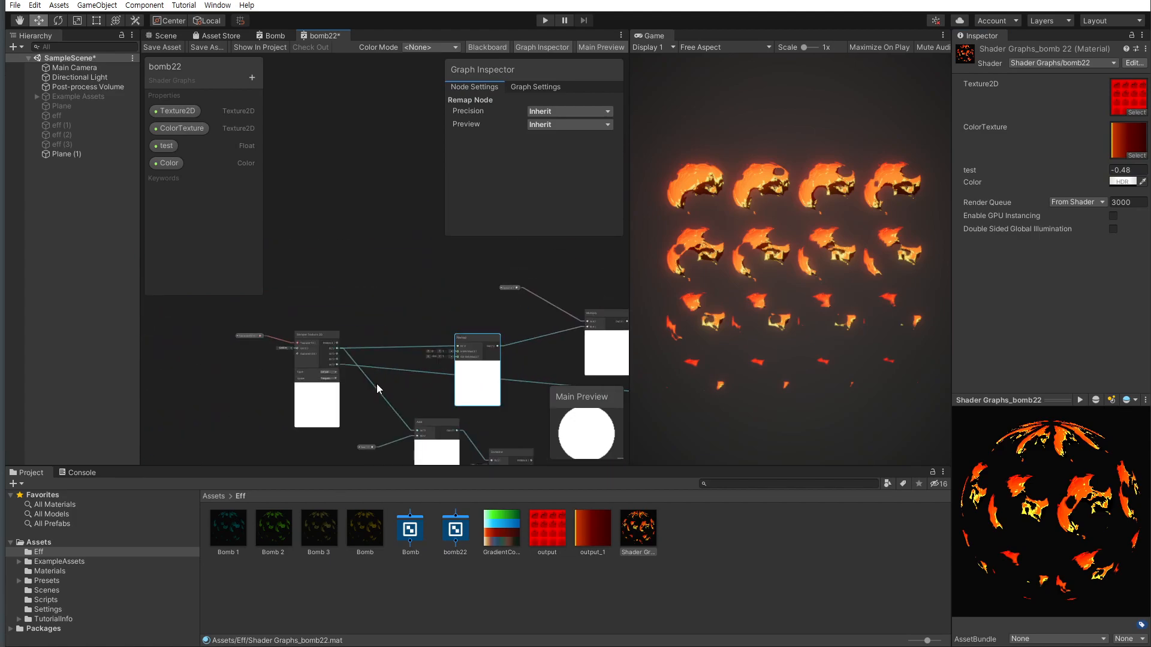
scroll(341, 361, "up", 8)
scroll(347, 351, "down", 5)
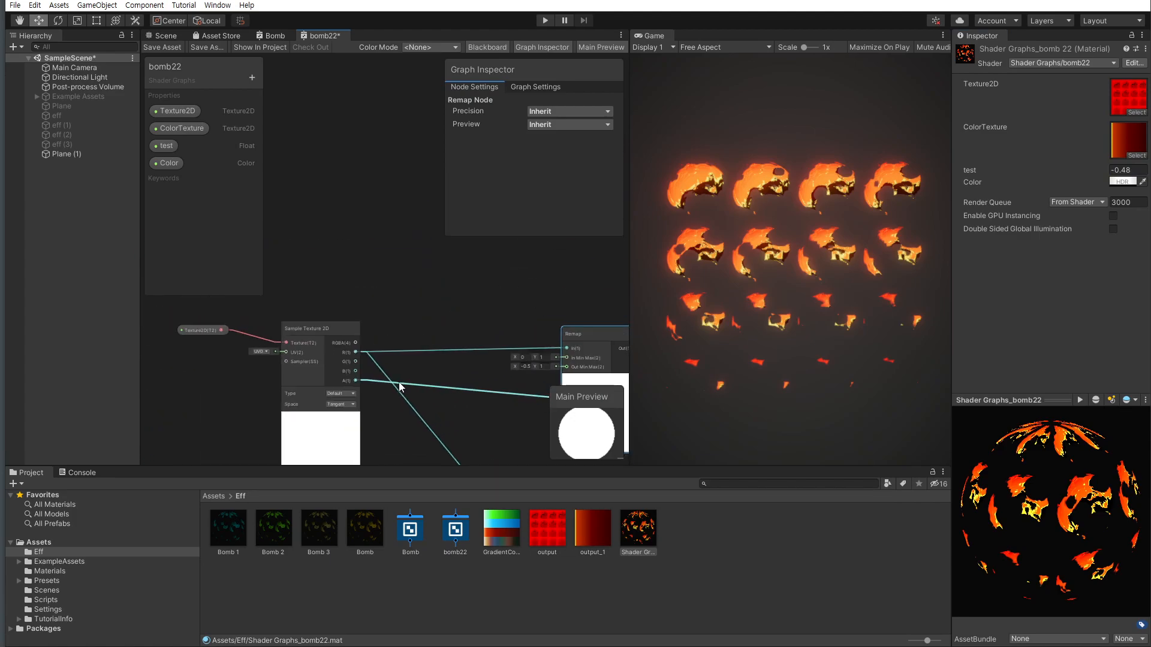
scroll(401, 386, "down", 2)
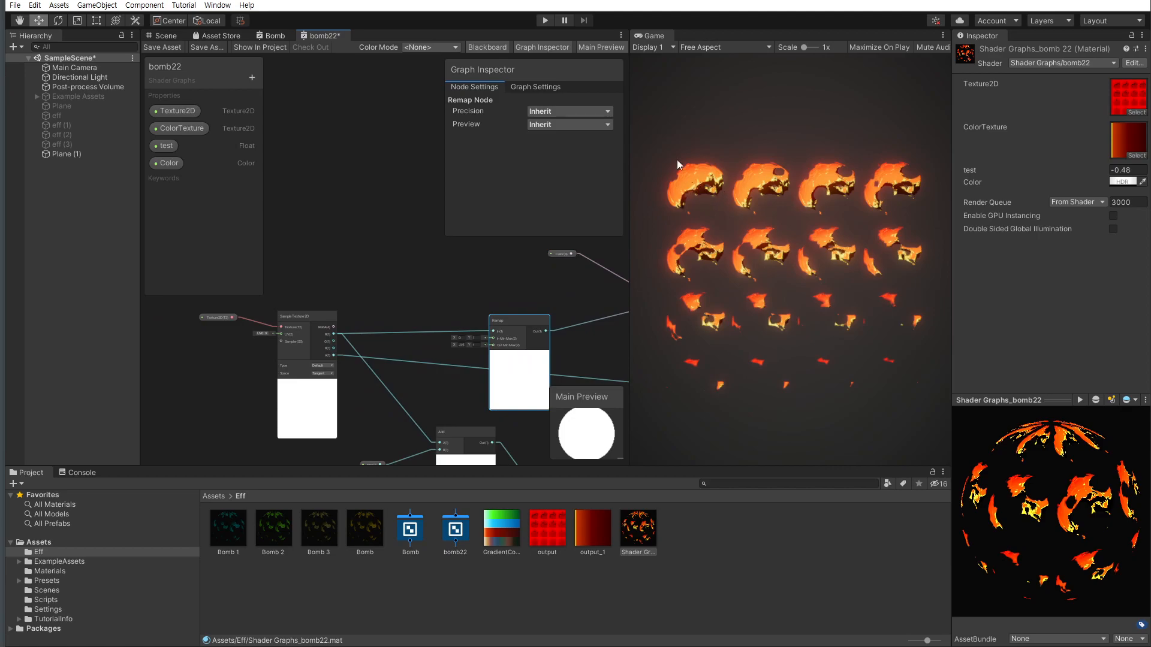
scroll(413, 362, "down", 3)
middle_click_drag(402, 362, 222, 345)
scroll(245, 354, "down", 2)
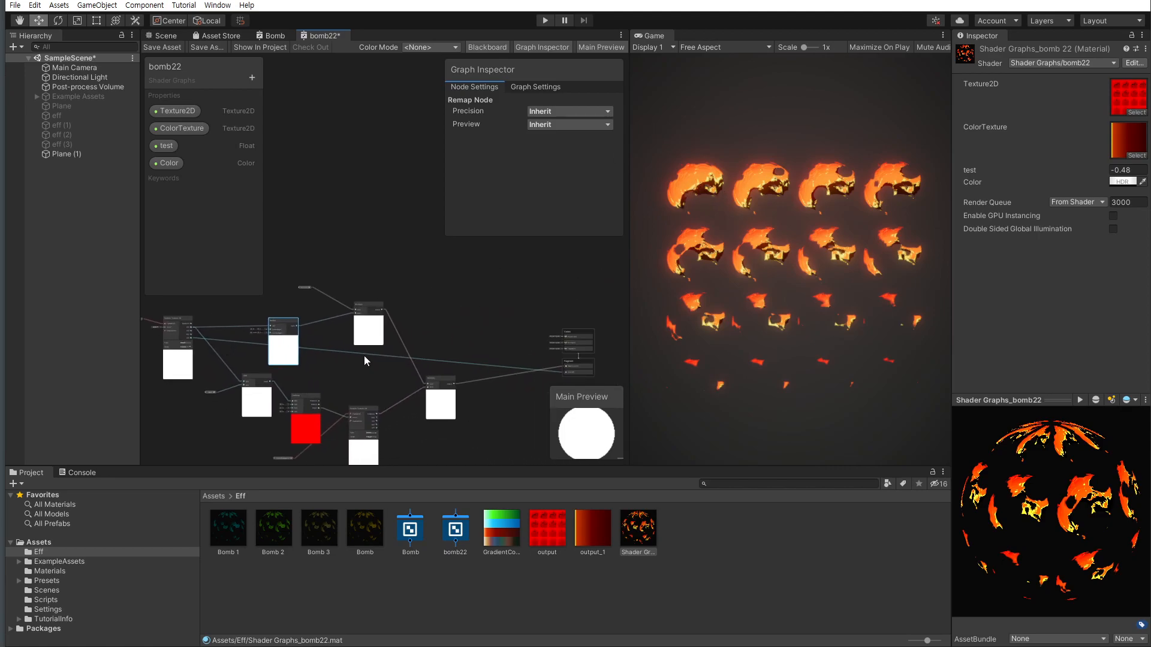
Examine the Remap node's In and Out Min Max values and its connections in the Bomb graph
left_click(273, 36)
scroll(407, 303, "up", 6)
scroll(294, 350, "up", 2)
scroll(411, 314, "down", 1)
middle_click_drag(623, 273, 379, 343)
scroll(384, 329, "up", 2)
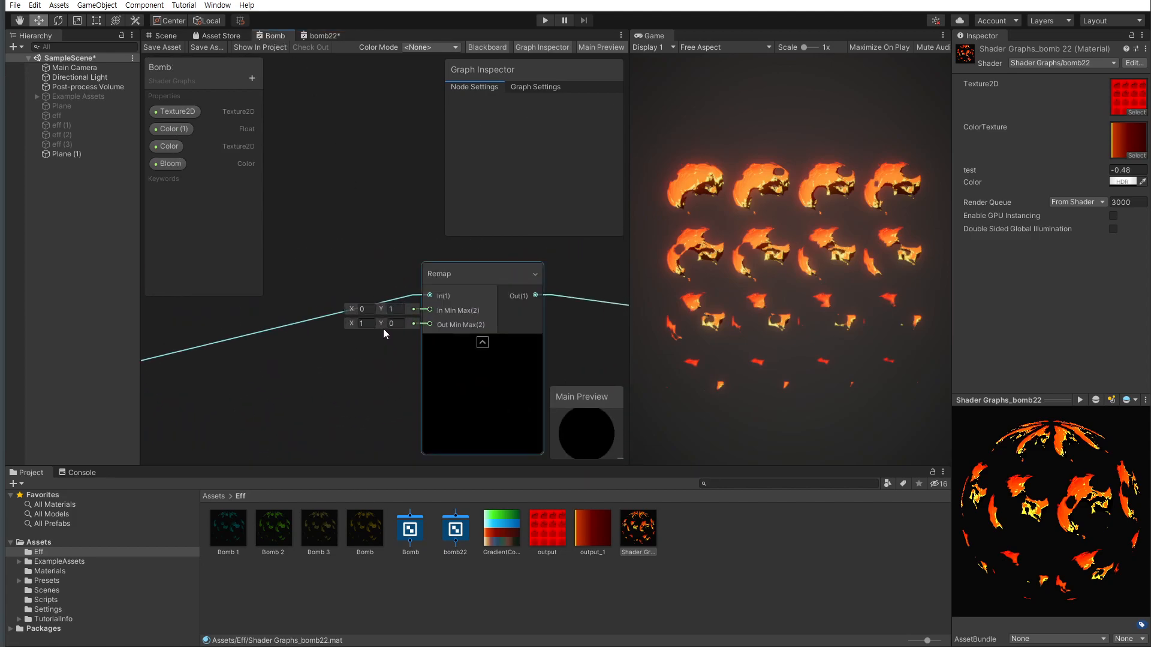
scroll(319, 370, "down", 5)
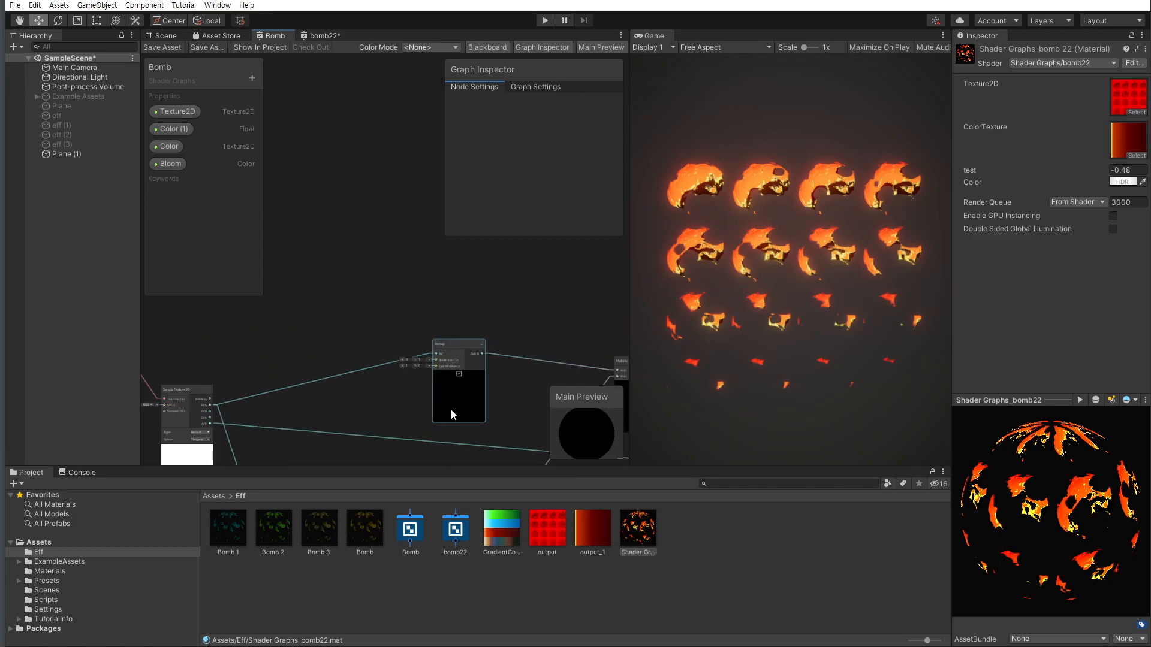
scroll(314, 344, "down", 2)
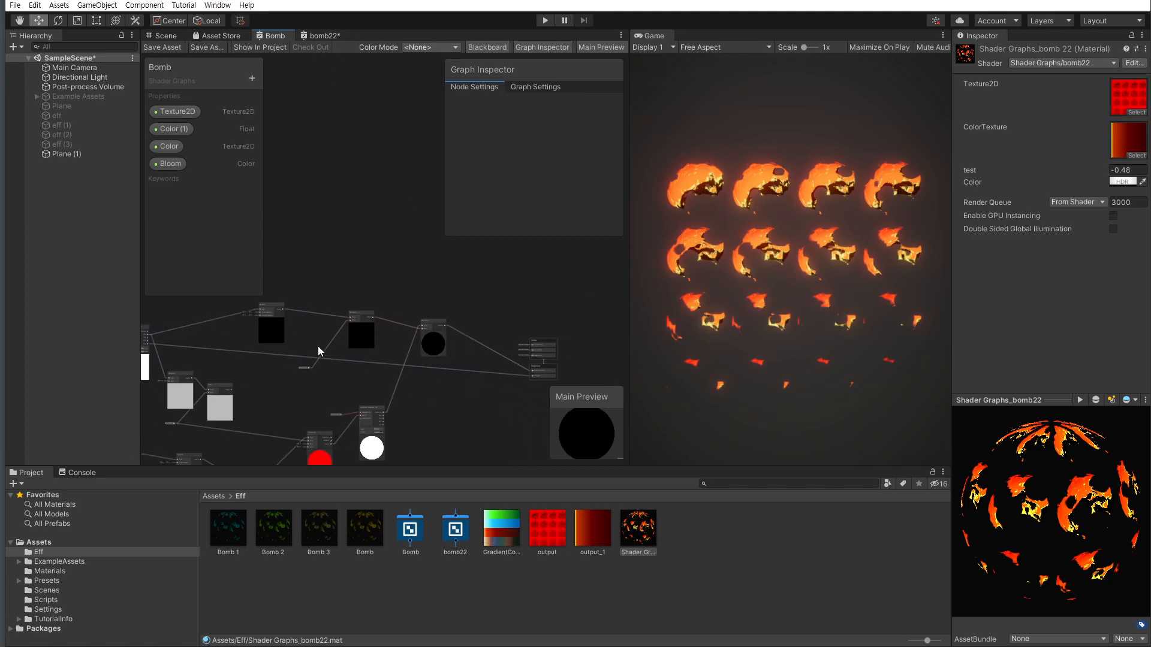
Back in the bomb22 graph, set the Remap node's Out Min Max to X 1 and Y 0
left_click(322, 35)
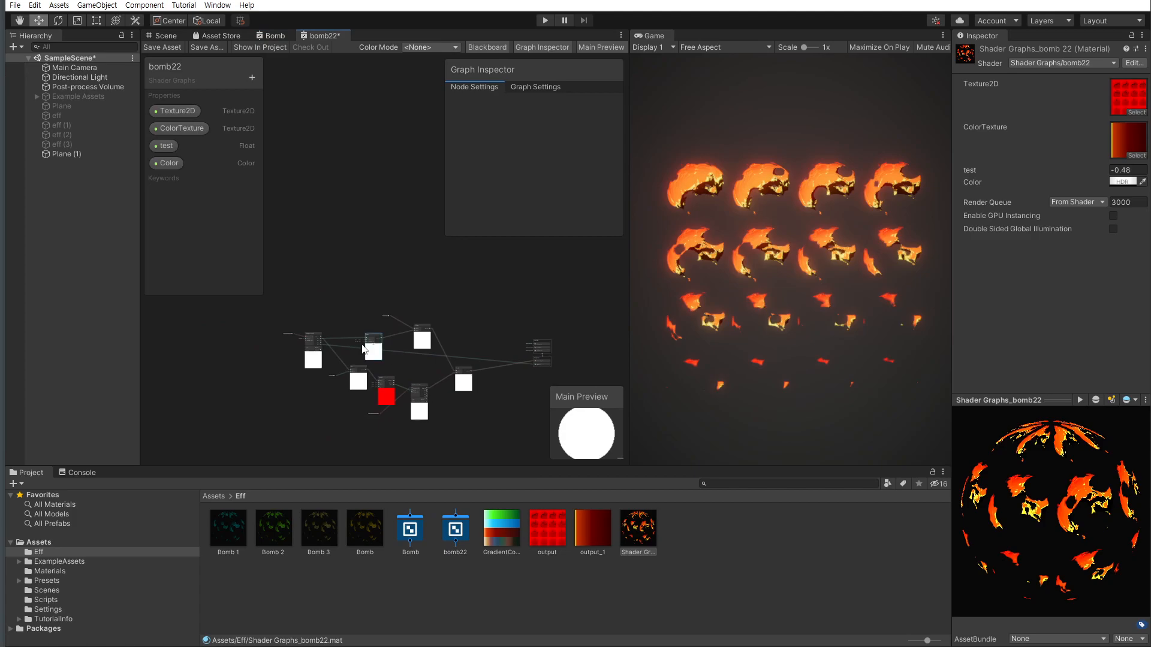
scroll(406, 376, "up", 4)
left_click(403, 373)
scroll(355, 355, "up", 4)
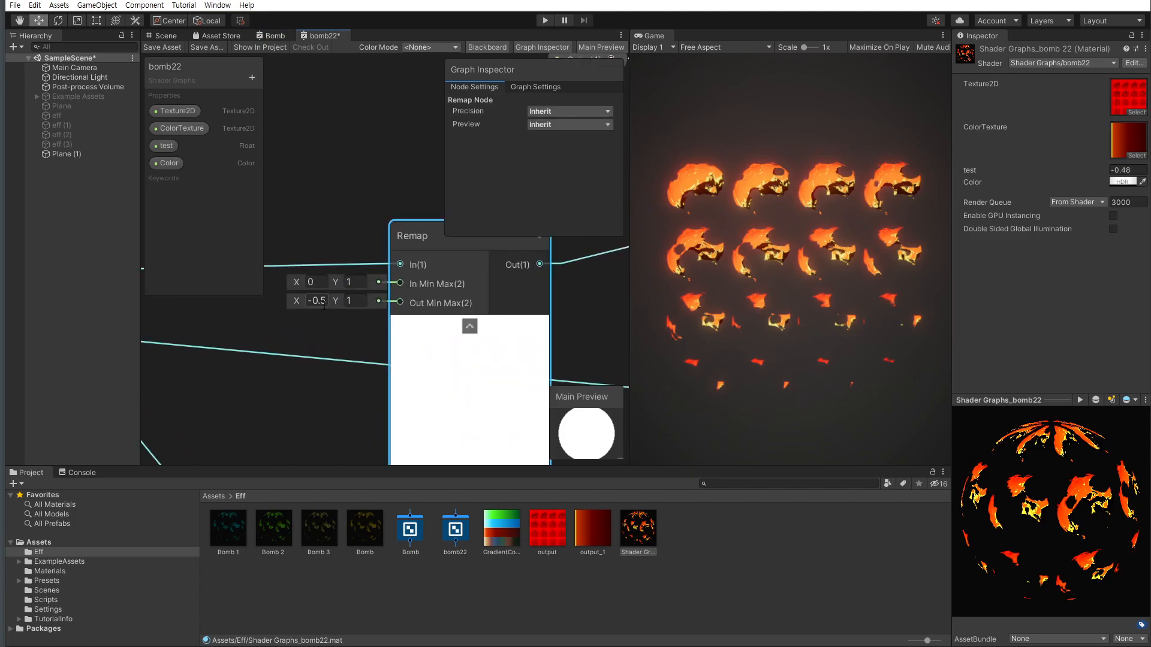
type("1")
left_click(356, 301)
type("0")
Move the Remap node beside the final Multiply node, near the Fragment block
scroll(441, 402, "down", 8)
middle_click_drag(479, 400, 357, 370)
left_click_drag(332, 381, 372, 383)
middle_click_drag(450, 395, 278, 346)
scroll(326, 350, "down", 1)
left_click_drag(245, 327, 422, 360)
scroll(447, 362, "up", 3)
scroll(448, 362, "up", 2)
middle_click_drag(456, 378, 368, 340)
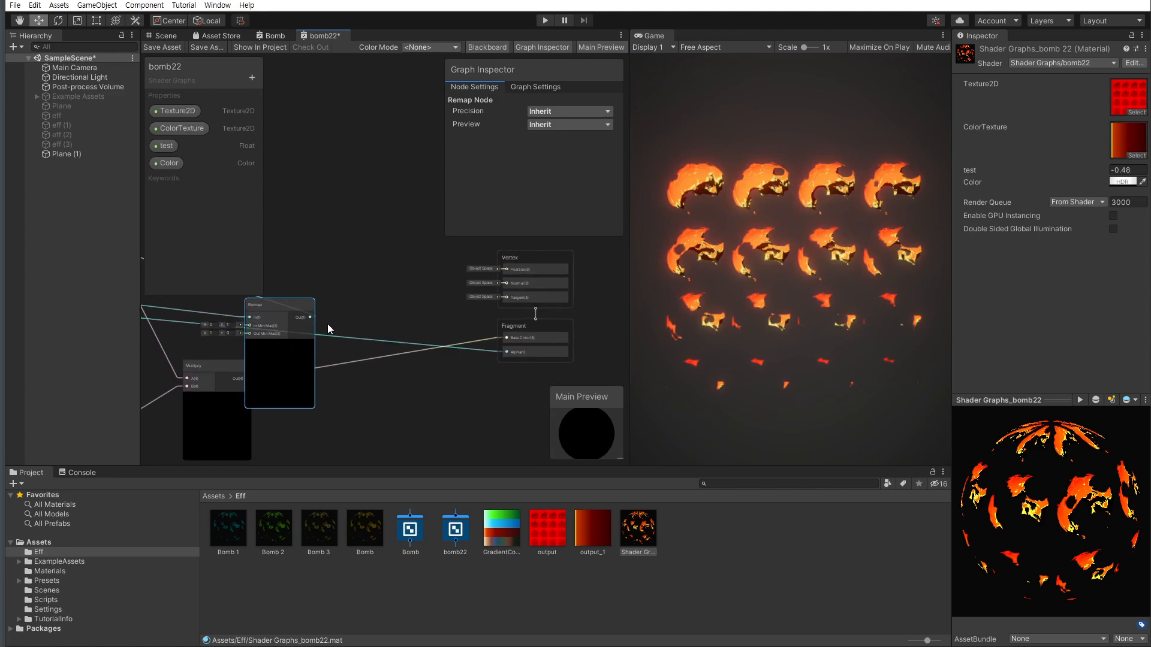
Connect the Remap output to Base Color, save the graph and inspect the inverted mask closely in the Game view
left_click_drag(309, 318, 505, 339)
key("ctrl+s")
scroll(699, 200, "up", 1)
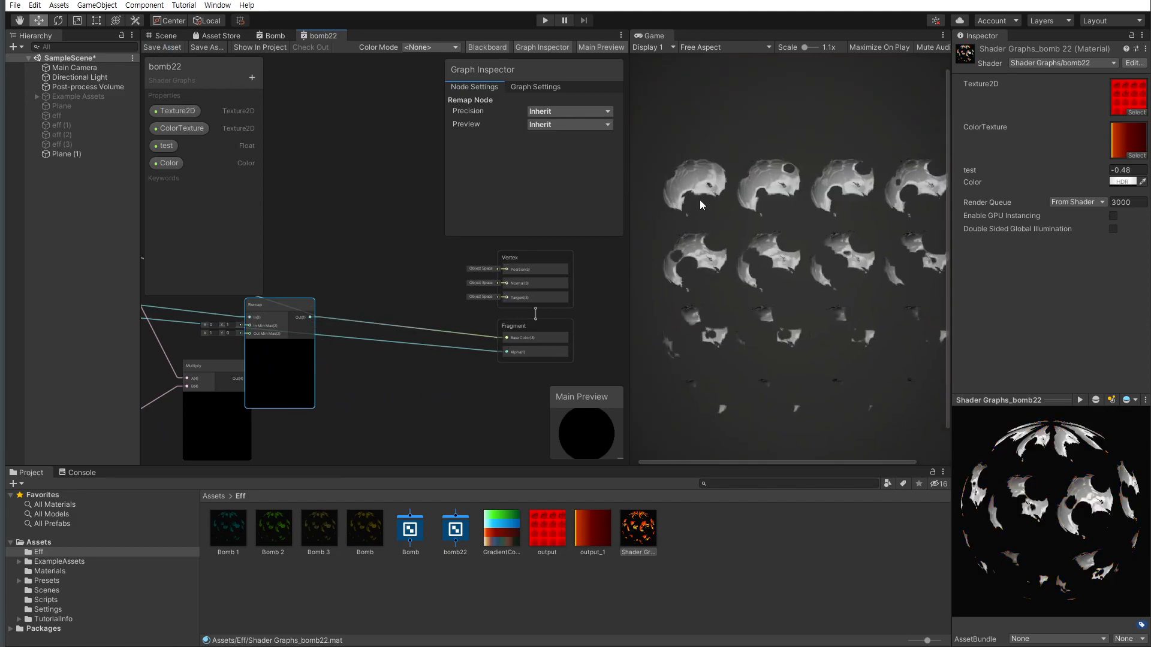
scroll(687, 198, "up", 7)
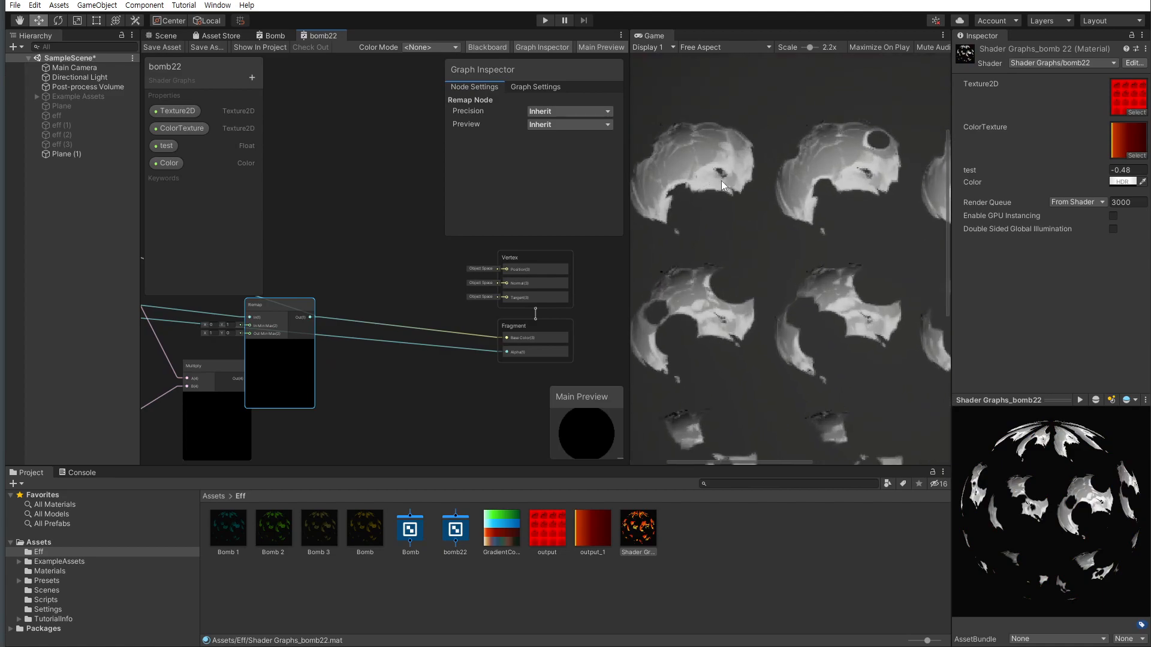
scroll(362, 360, "down", 6)
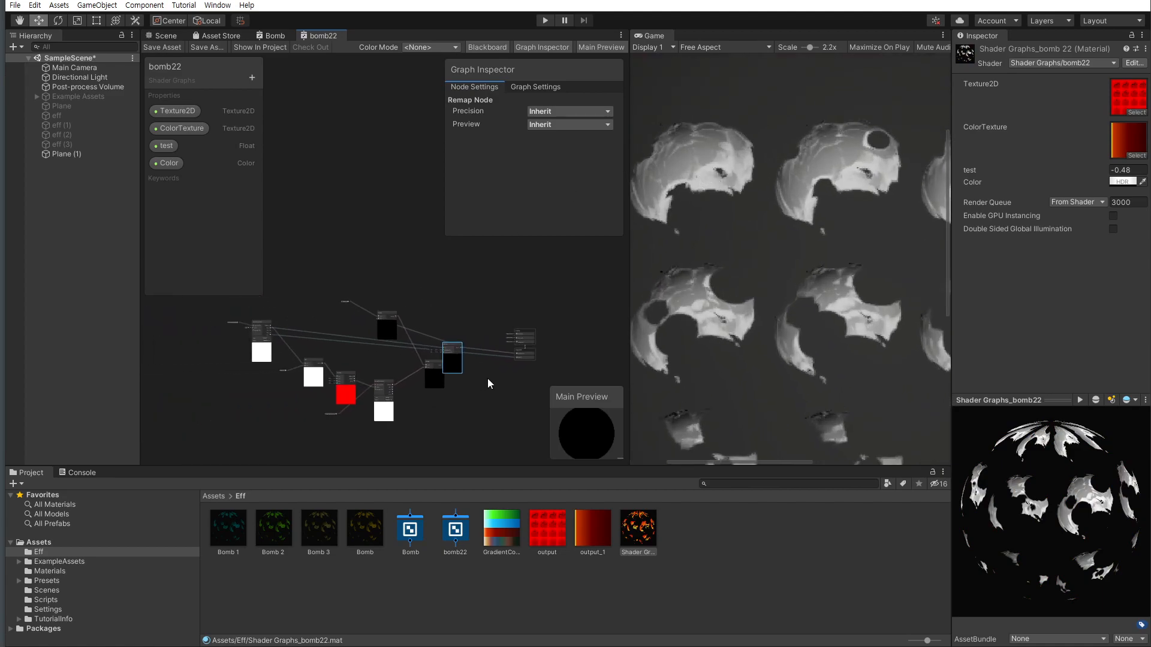
Move the Remap node back between the Sample Texture 2D node and the upper Multiply node
left_click_drag(267, 317, 262, 324)
scroll(308, 287, "up", 1)
scroll(327, 328, "up", 5)
middle_click_drag(314, 299, 371, 366)
scroll(387, 356, "down", 3)
scroll(281, 345, "up", 4)
Set the Remap node's Out Min Max to X 0 and Y 1 and save the graph to compare the mask
left_click(224, 331)
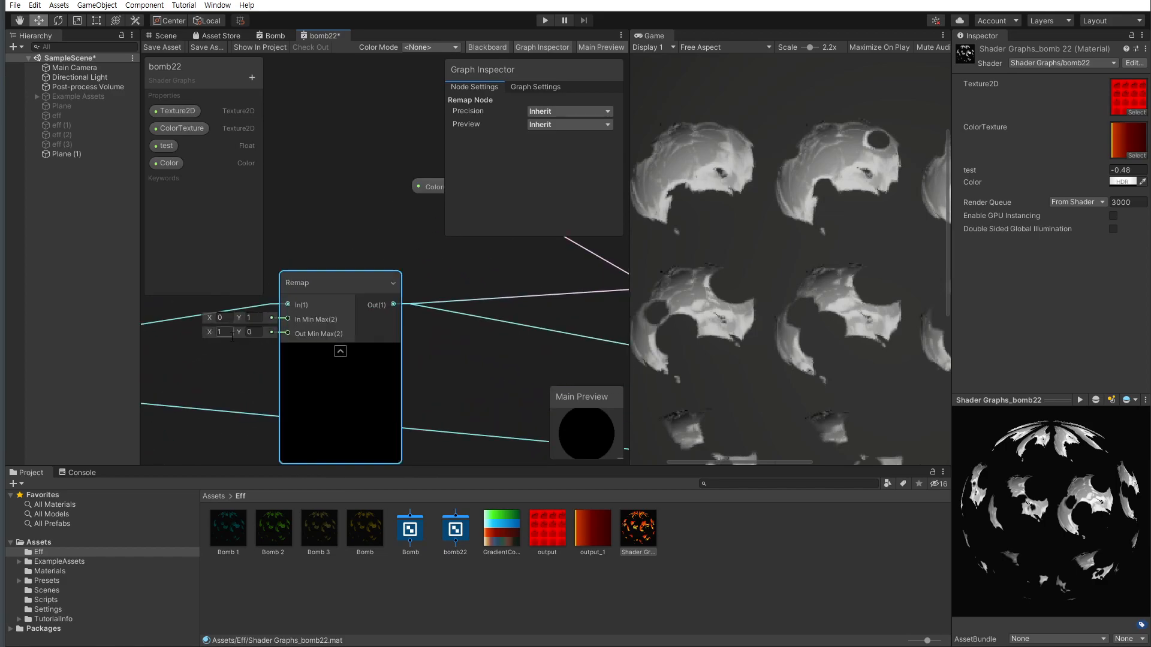
type("1")
left_click(164, 46)
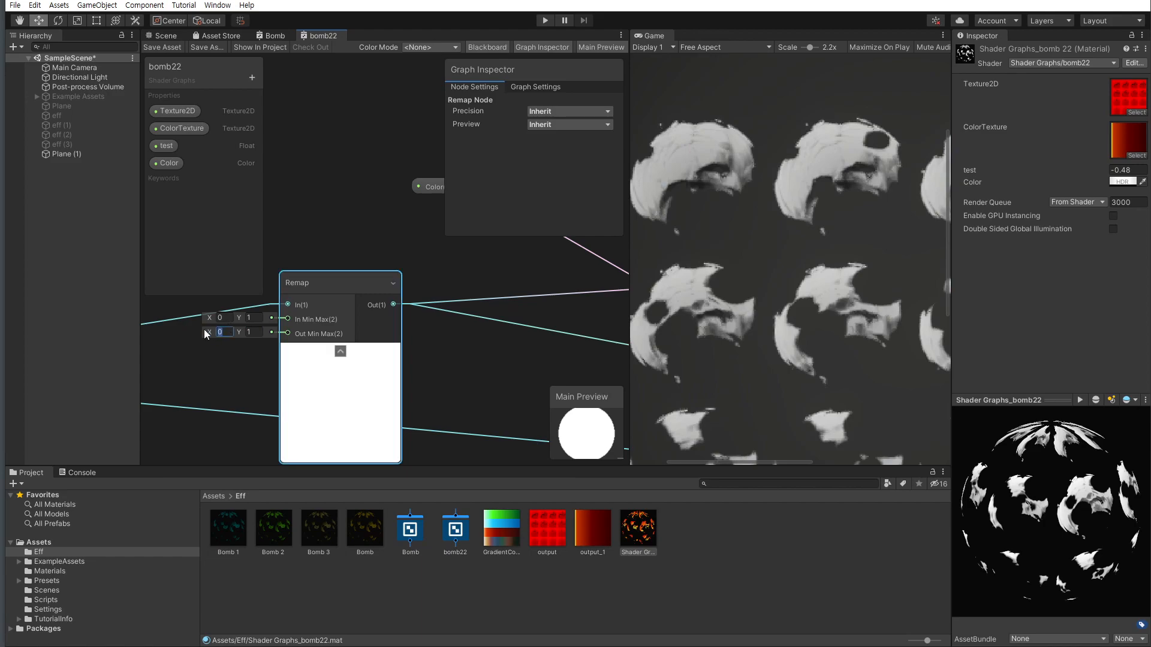
Invert the Remap node's Out Min Max again to X 1 and Y 0 and save the graph
type("0")
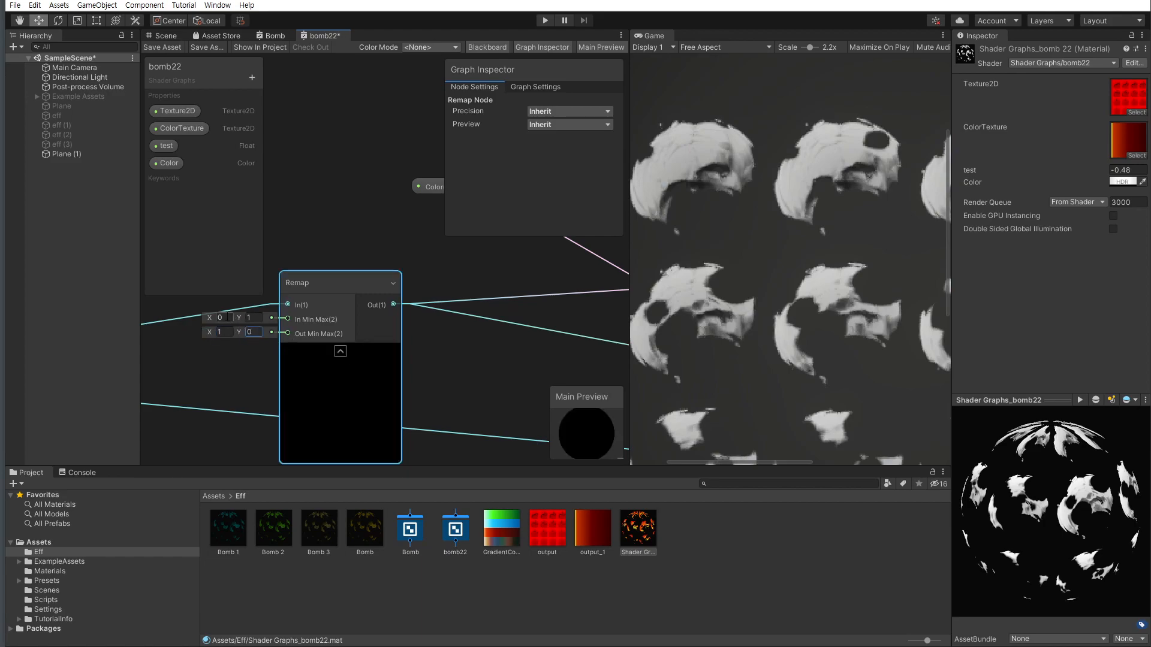
scroll(240, 322, "up", 1)
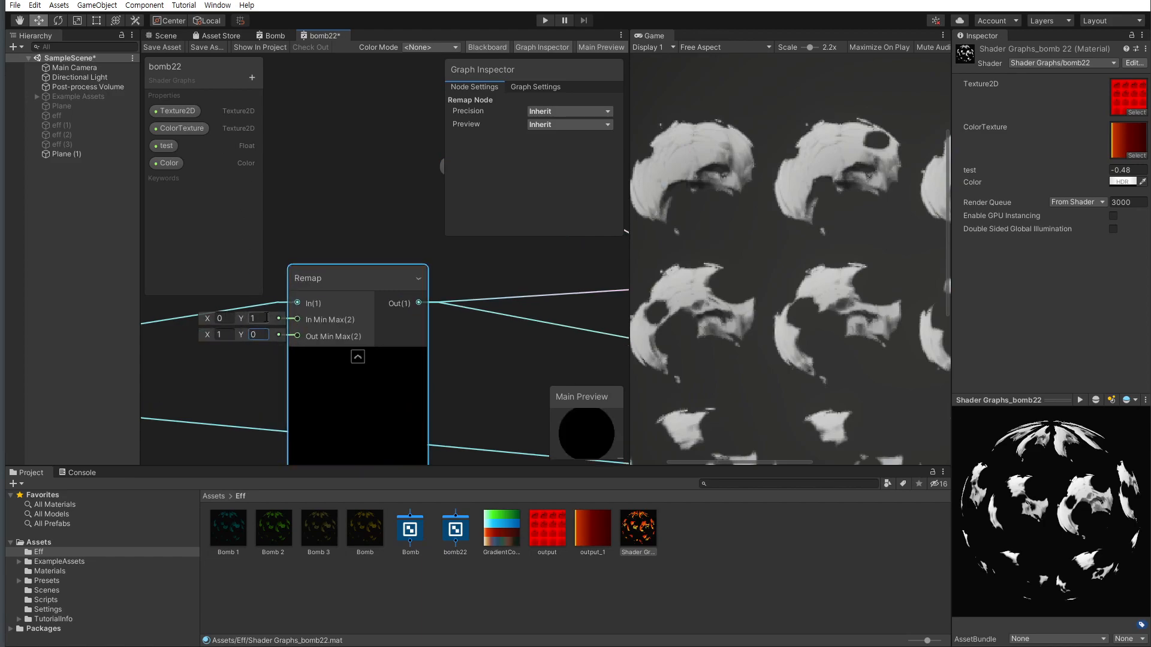
left_click(162, 47)
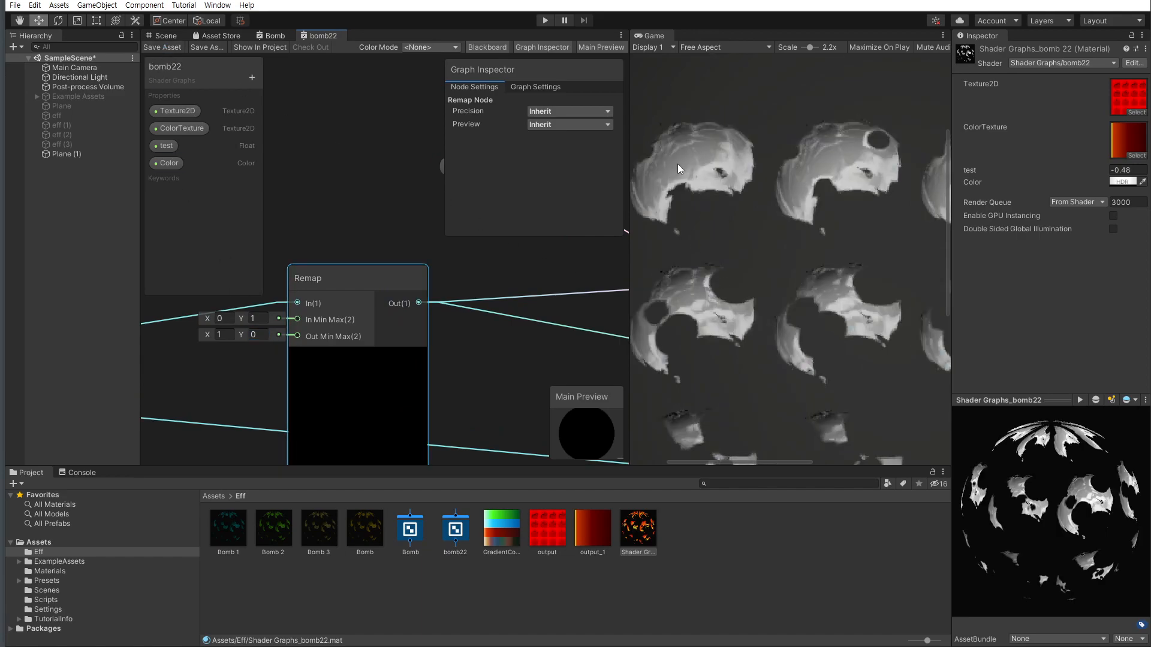
Connect the final Multiply node's output to Base Color, save the graph and check all explosion frames in the Game view
scroll(390, 380, "down", 5)
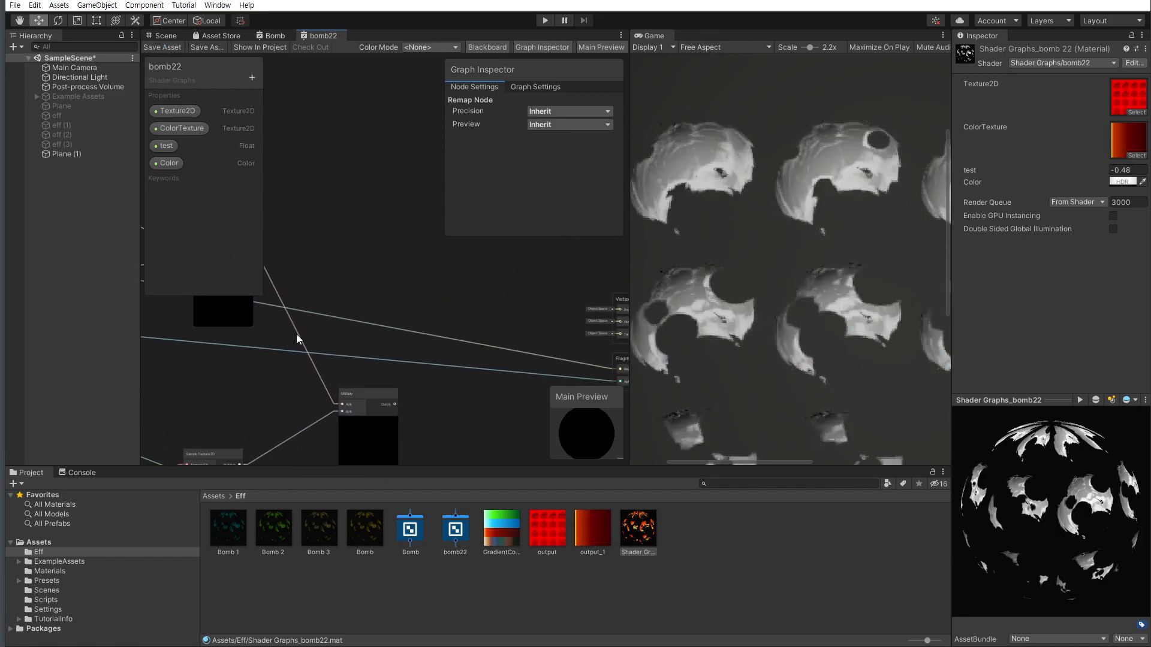
middle_click_drag(480, 403, 390, 357)
left_click_drag(318, 365, 544, 328)
left_click(163, 48)
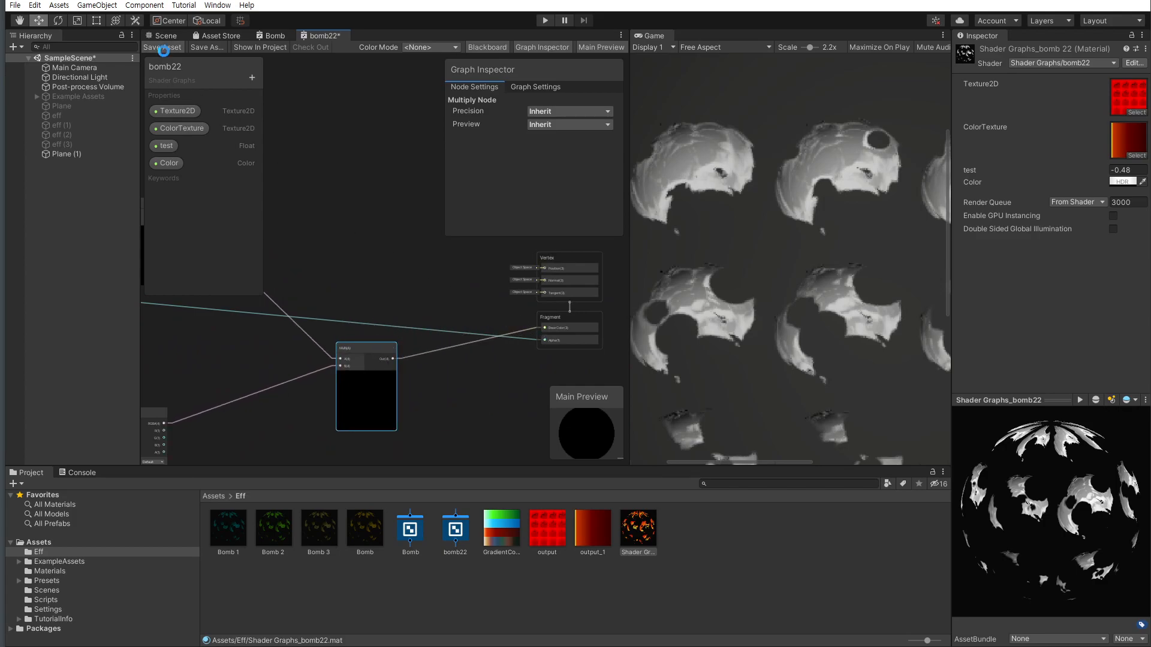
scroll(742, 197, "down", 5)
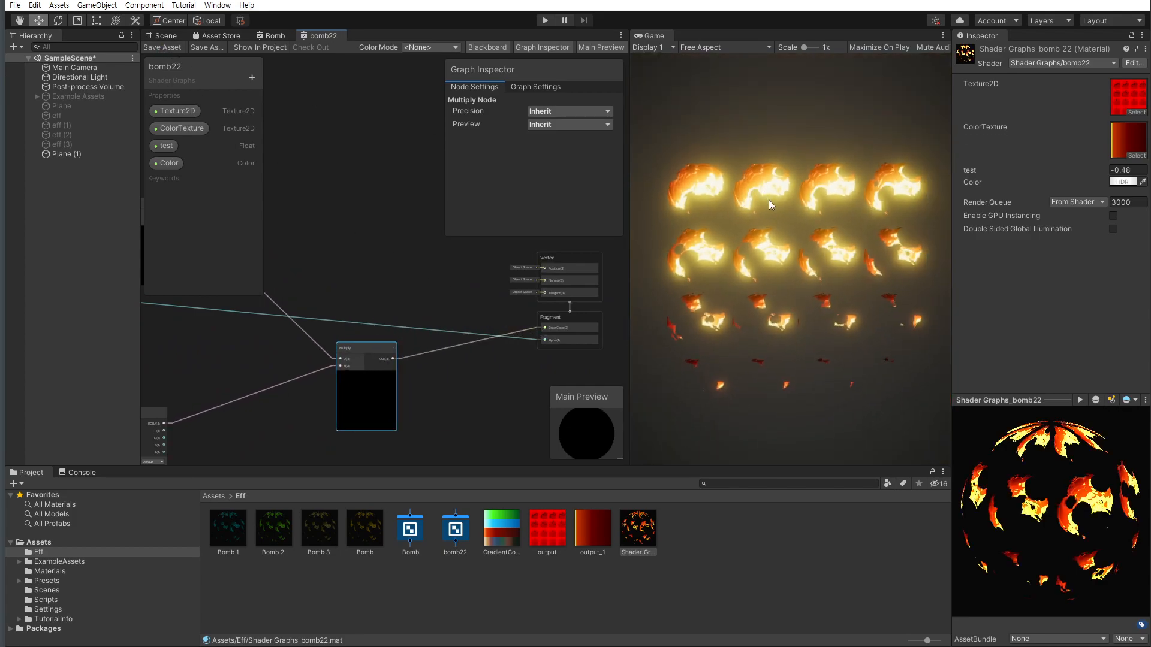
Try different test values on the material, ending at 0.03, and open its HDR color for comparison
left_click_drag(1043, 171, 1080, 179)
left_click(1119, 182)
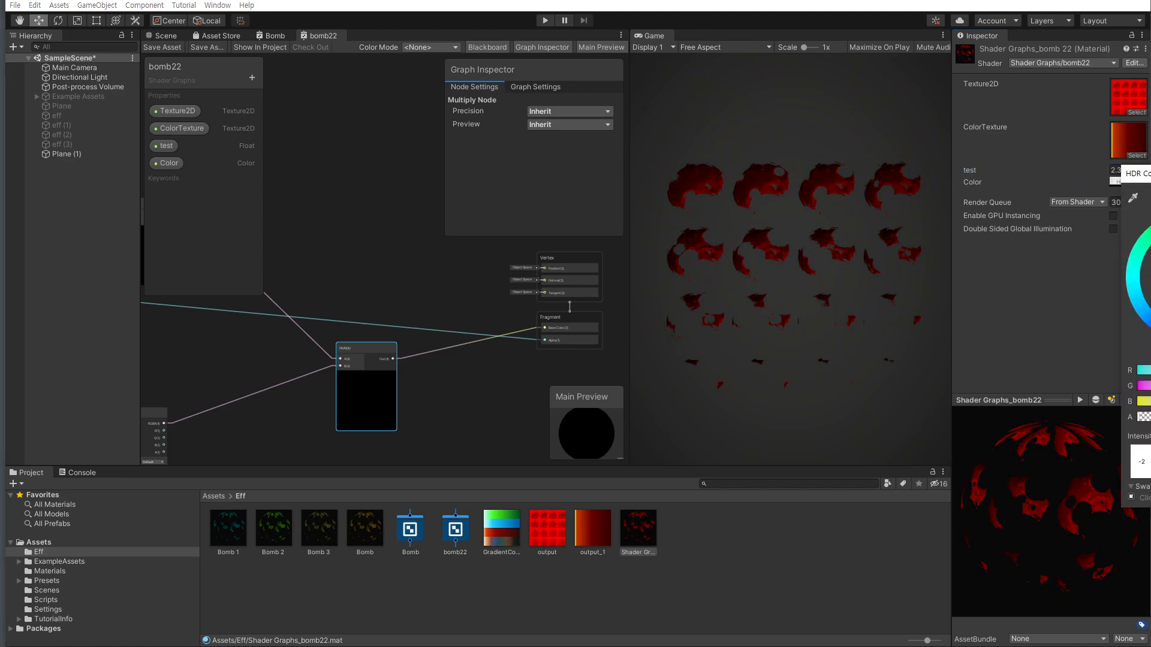
left_click_drag(1093, 171, 1055, 172)
left_click(386, 178)
Examine how the Bomb graph's Multiply nodes combine the Remap output with the Bloom color
scroll(391, 187, "down", 6)
middle_click_drag(413, 227, 552, 333)
left_click(280, 36)
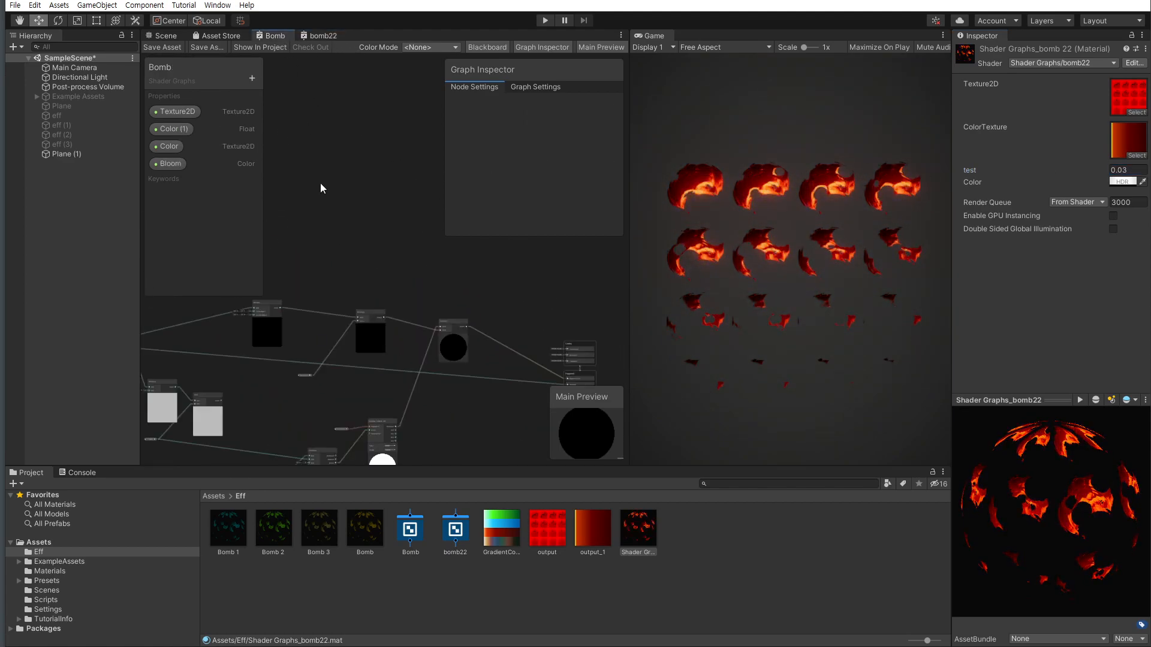
scroll(422, 341, "up", 5)
left_click(360, 303)
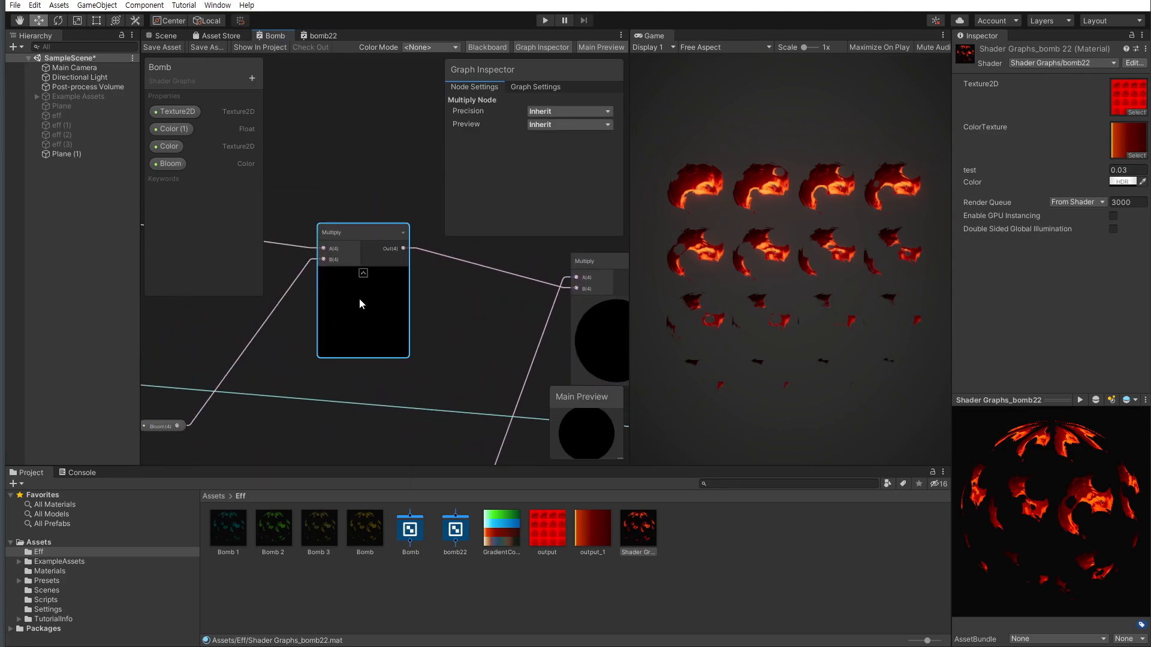
scroll(448, 338, "down", 5)
middle_click_drag(277, 409, 437, 311)
scroll(277, 409, "up", 6)
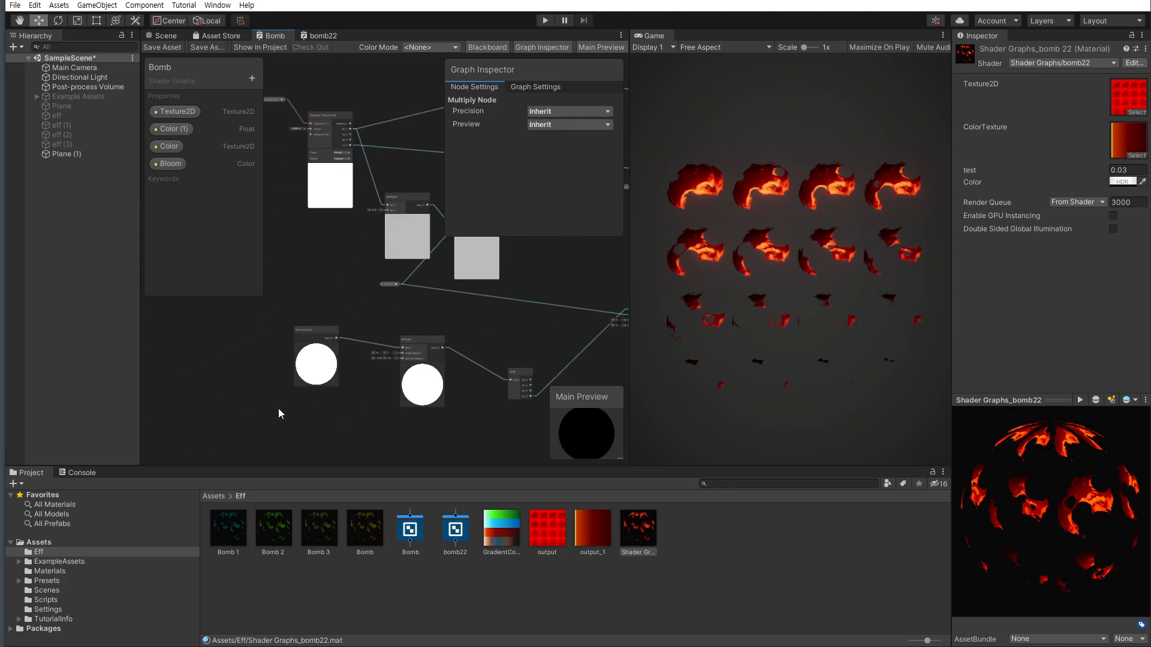
Examine the Bomb graph's Vertex Color node and how its Split output feeds the gradient lookup
scroll(326, 352, "up", 3)
middle_click_drag(319, 360, 254, 437)
left_click(306, 360)
scroll(342, 344, "down", 2)
middle_click_drag(418, 329, 352, 249)
scroll(336, 390, "down", 3)
scroll(336, 385, "down", 1)
scroll(354, 288, "up", 2)
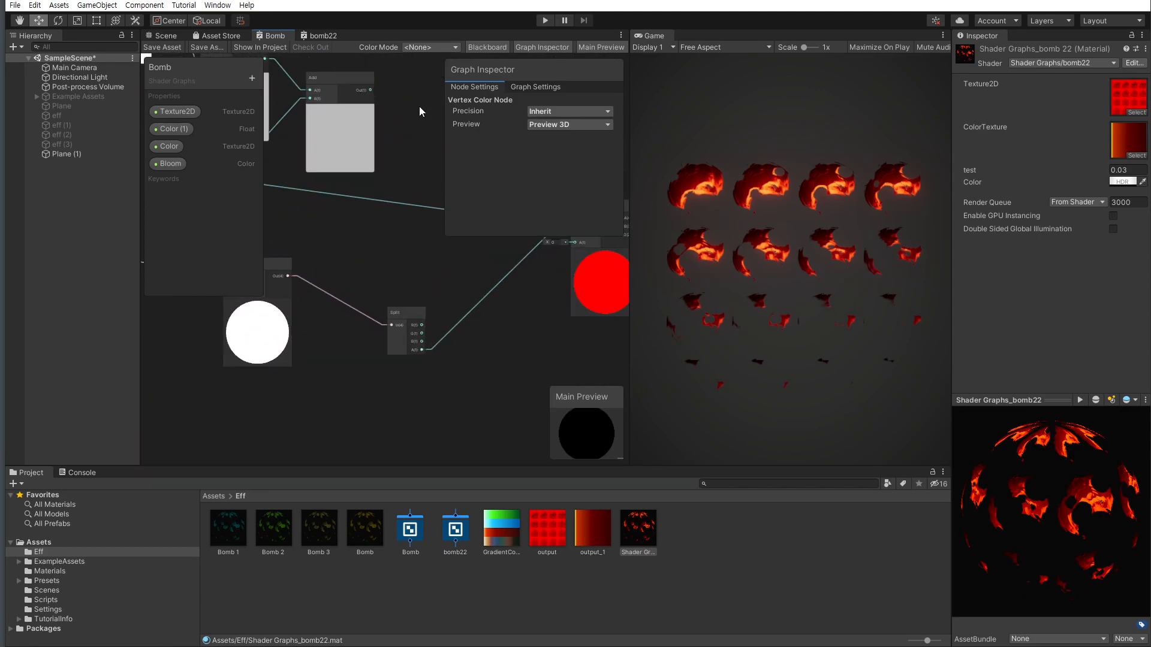
Return to the bomb22 graph, select the final Multiply node and lower the material's test value to -0.88
left_click(316, 38)
scroll(511, 278, "down", 3)
scroll(513, 355, "up", 2)
left_click(558, 340)
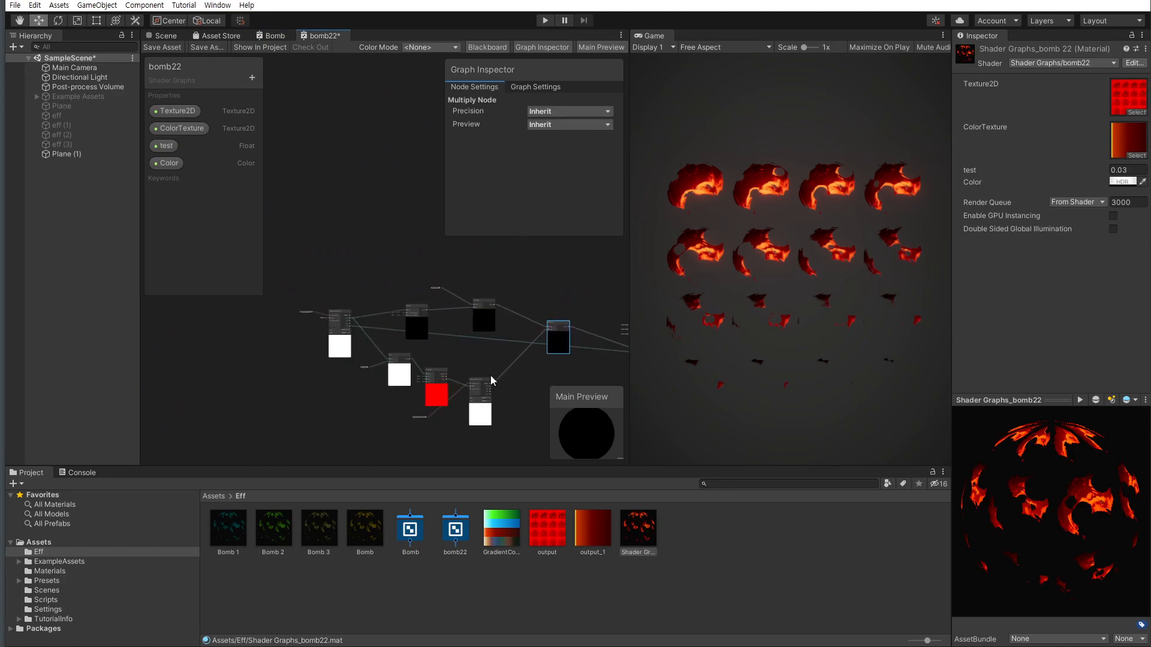
mouse_move(982, 176)
left_mouse_down()
mouse_move(1014, 174)
mouse_move(968, 178)
left_mouse_up()
scroll(359, 368, "up", 6)
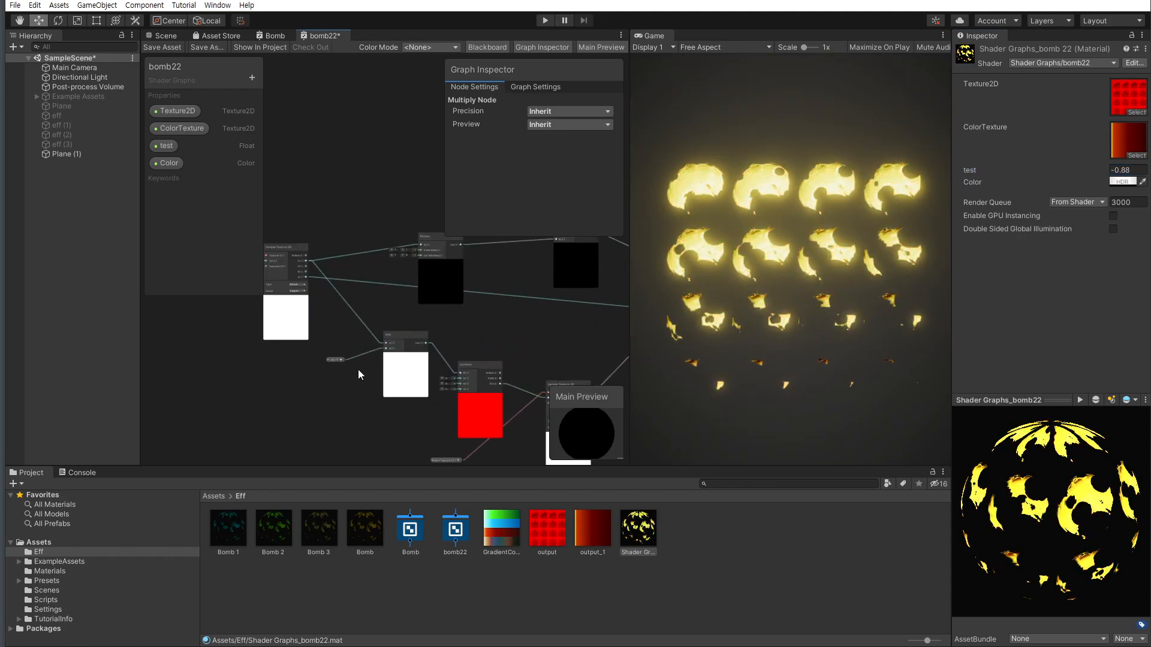
Add a Vertex Color node to the bomb22 graph, placed below and to the side of the texture sample
left_click(314, 339)
left_click_drag(314, 339, 353, 360)
scroll(343, 366, "down", 4)
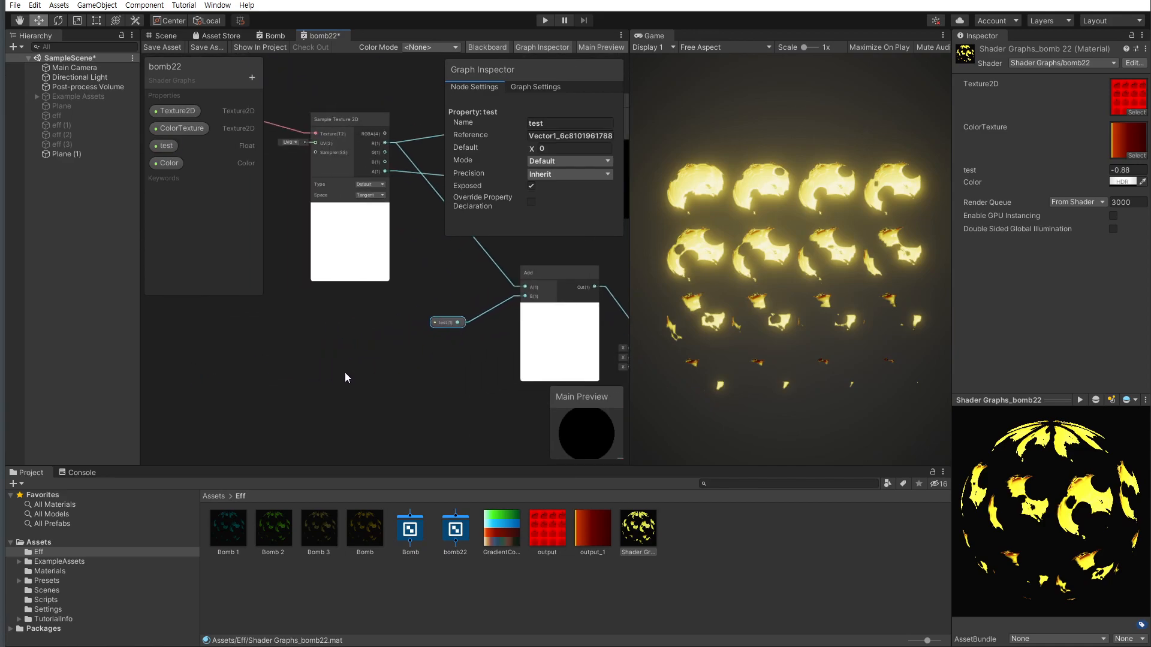
left_click(263, 373)
key("space")
type("b")
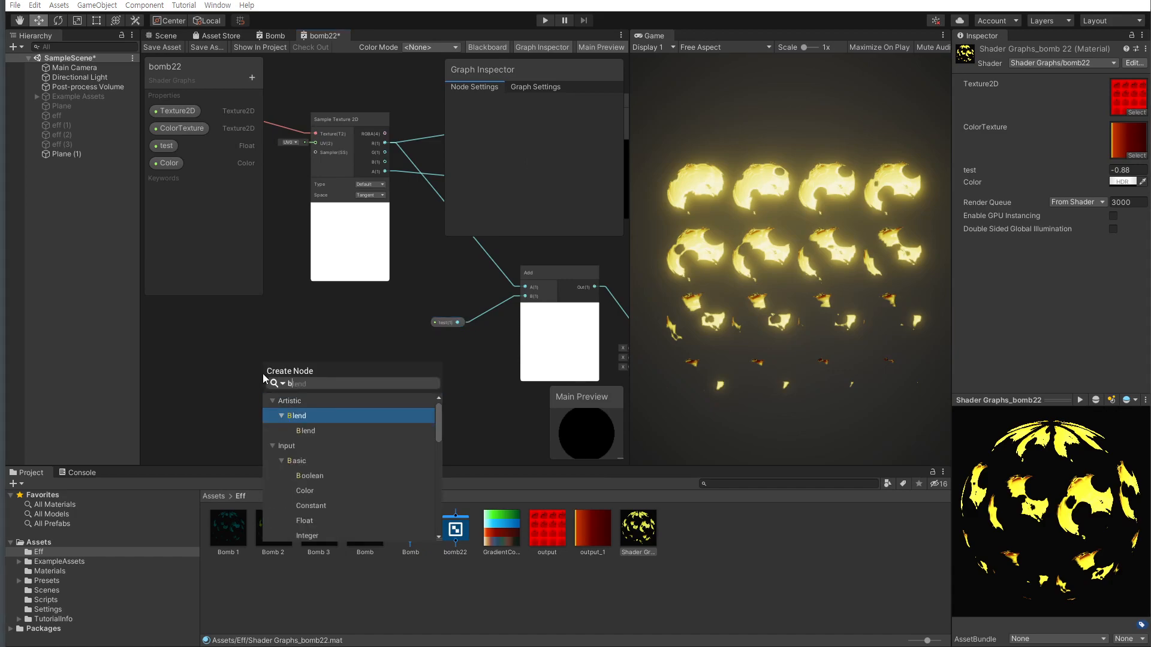
key("BackSpace")
type("ver")
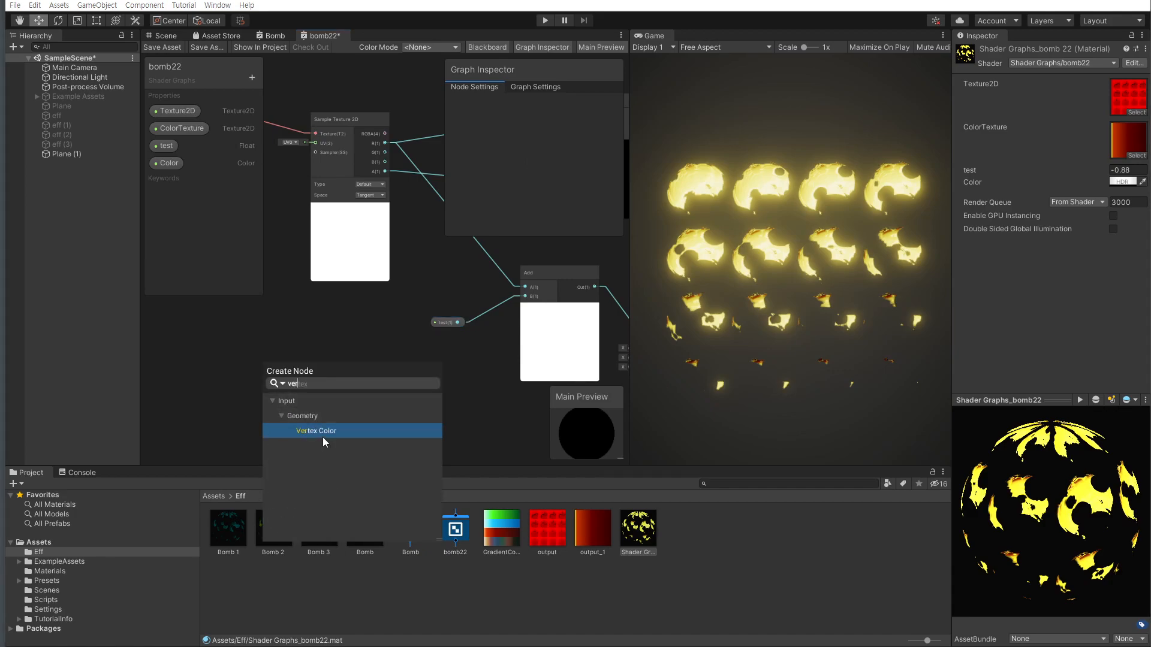
left_click(321, 431)
left_click_drag(303, 419, 206, 354)
scroll(259, 387, "down", 2)
scroll(292, 353, "up", 2)
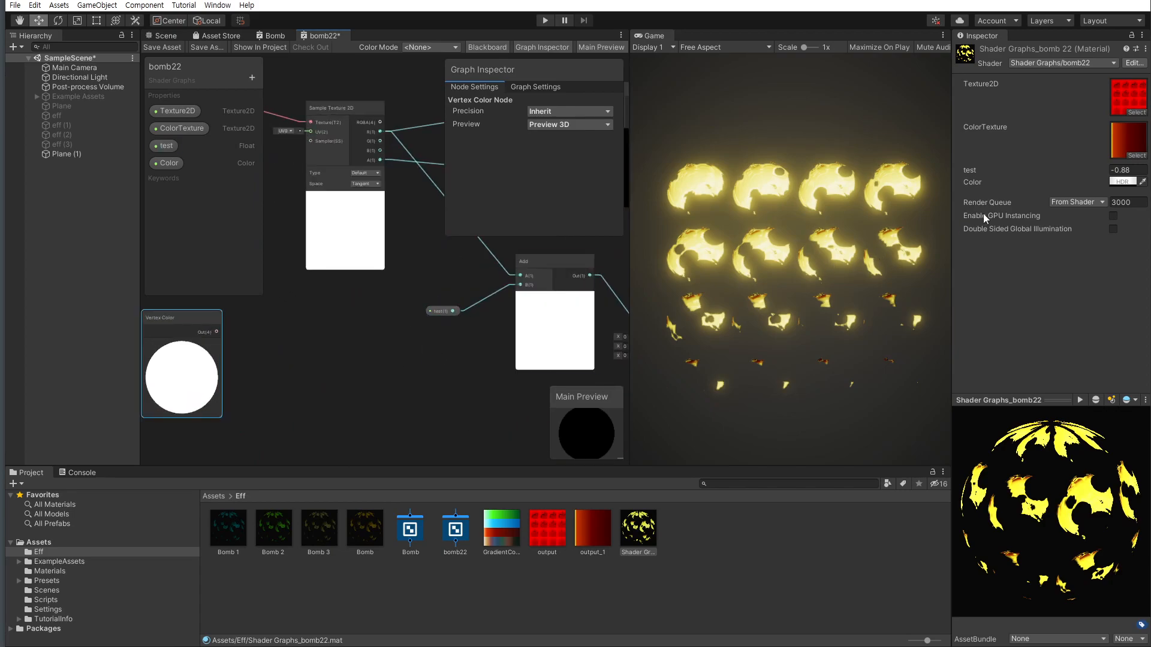
Try different test values on the material, such as -0.5 and -1.07, and finish at 1
double_click(1125, 170)
type("5")
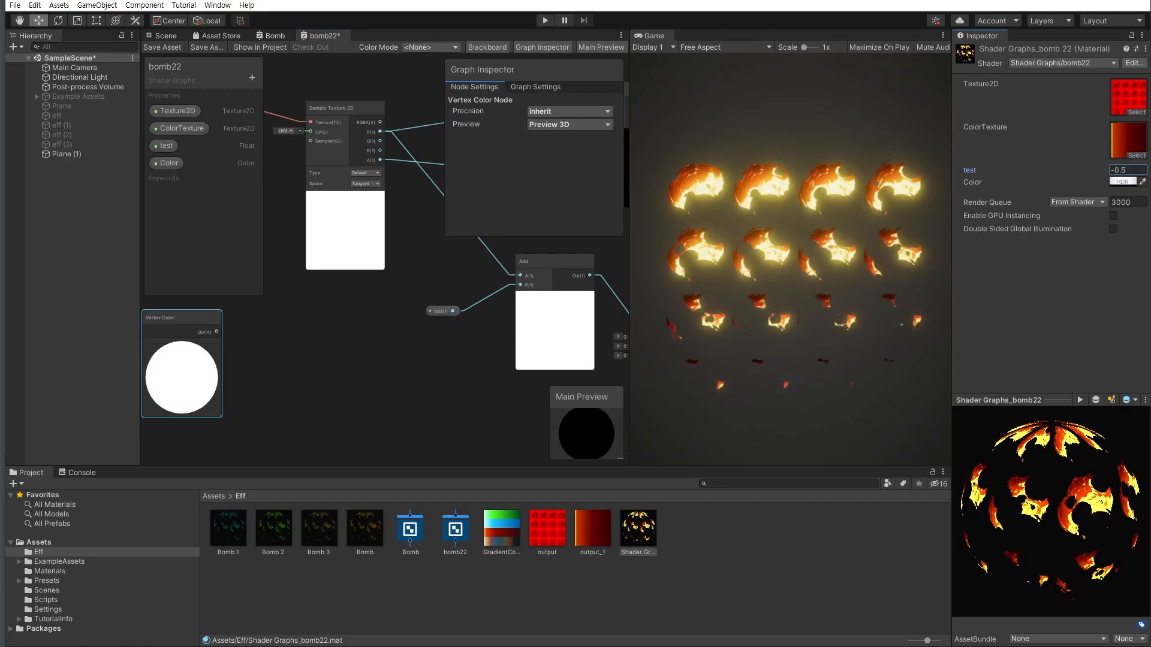
left_click_drag(1079, 173, 1066, 173)
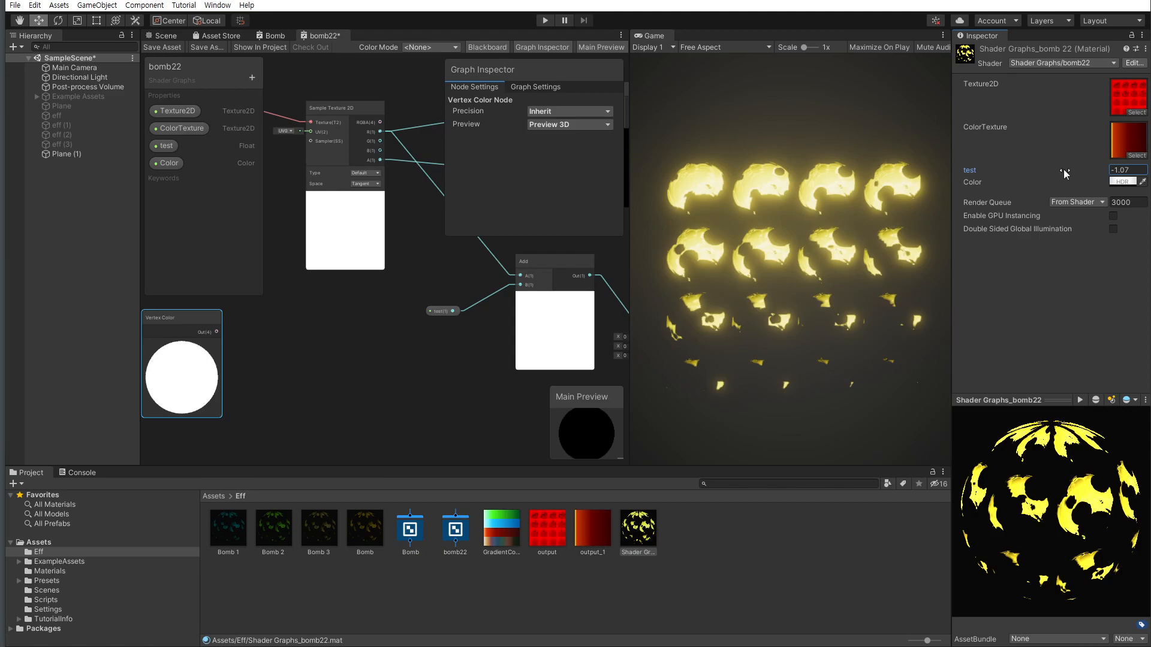
left_click_drag(1065, 173, 1071, 175)
left_click_drag(1136, 173, 1118, 174)
mouse_move(977, 174)
left_mouse_down()
mouse_move(995, 172)
mouse_move(980, 177)
left_mouse_up()
type("1")
left_click_drag(980, 172, 1026, 174)
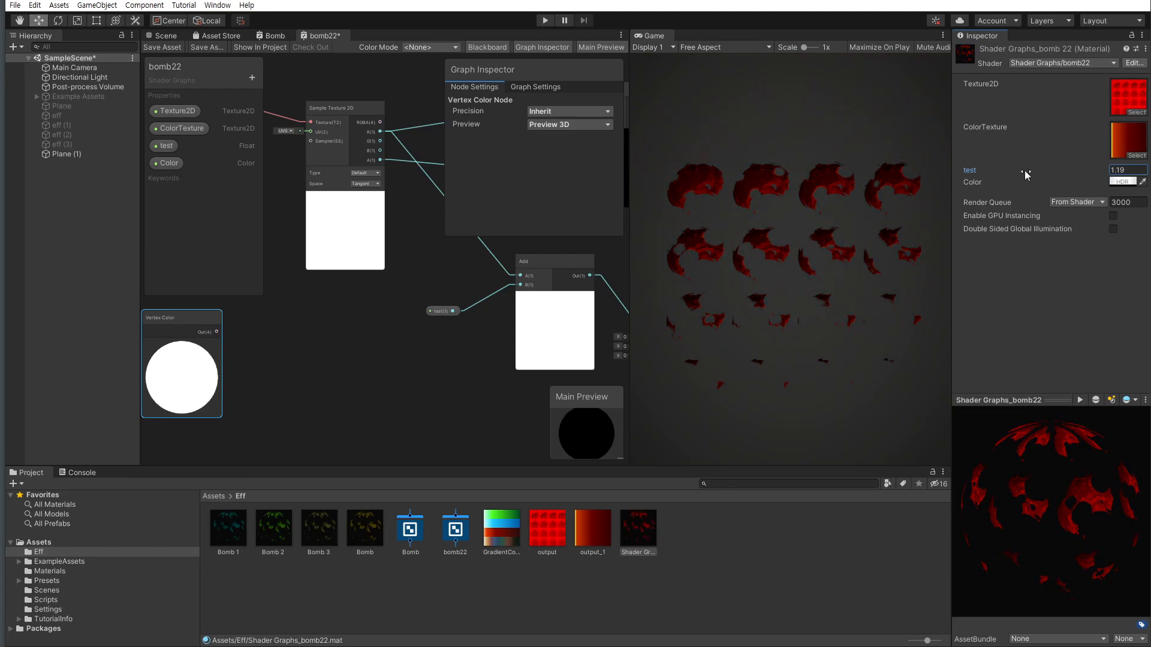
type("1")
Check the input and output ranges of the Bomb graph's Remap node, and return to the bomb22 graph
left_click(272, 36)
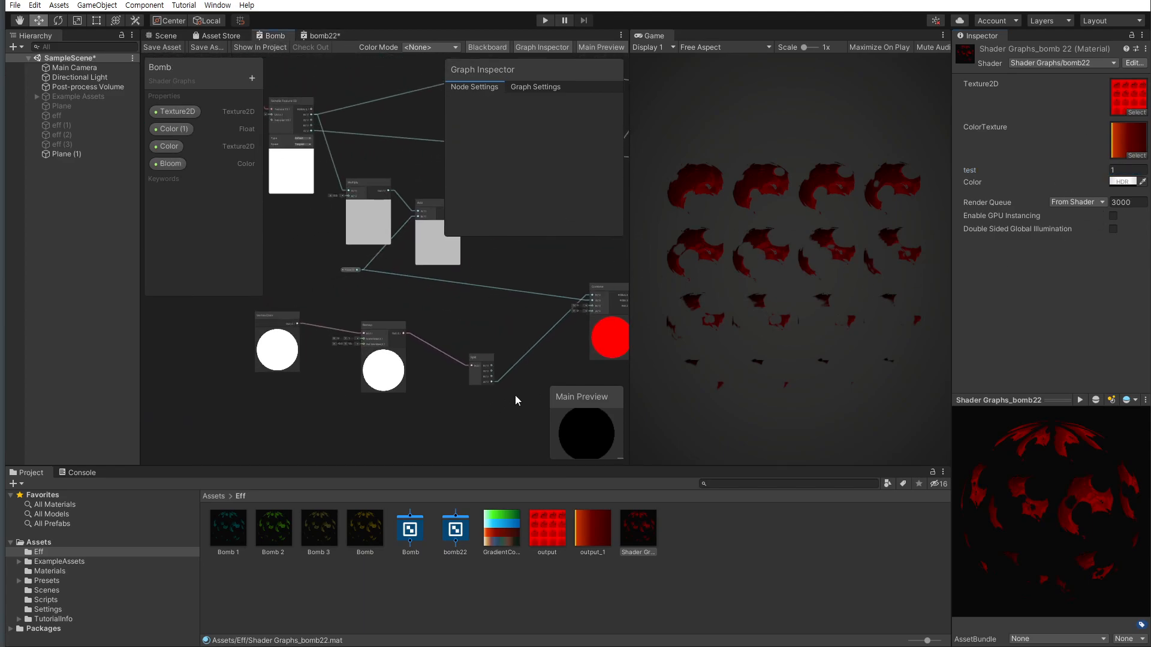
scroll(359, 351, "up", 10)
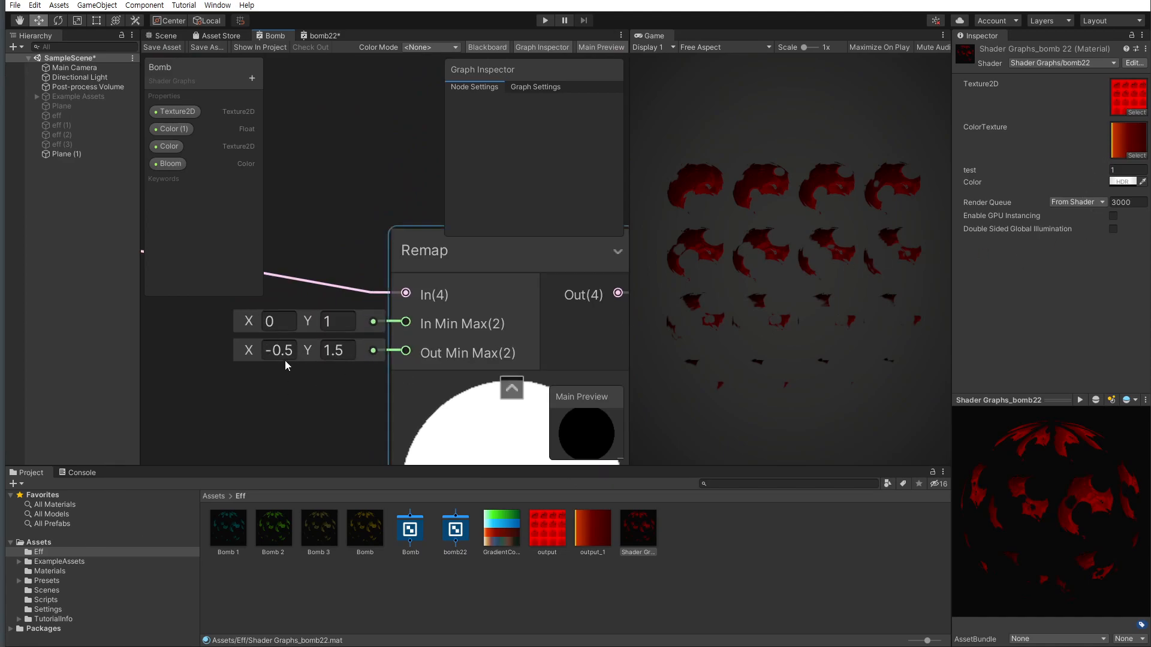
left_click(323, 36)
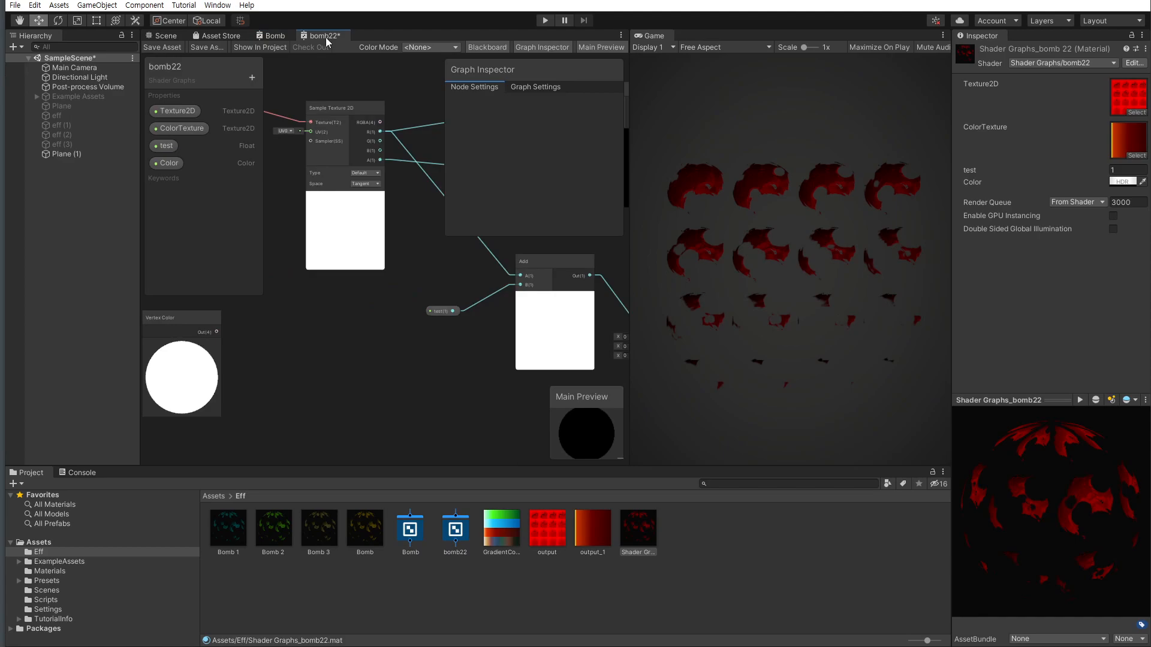
Add a Remap node to the bomb22 graph and space the Vertex Color node away from it
scroll(371, 362, "down", 5)
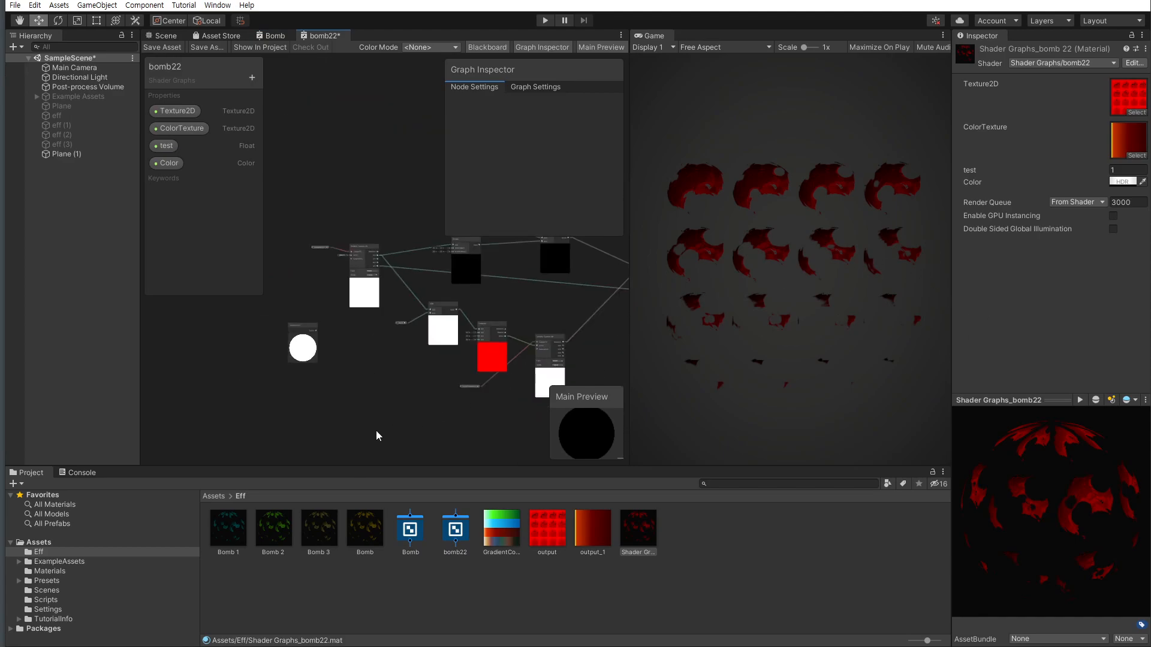
key("space")
type("re")
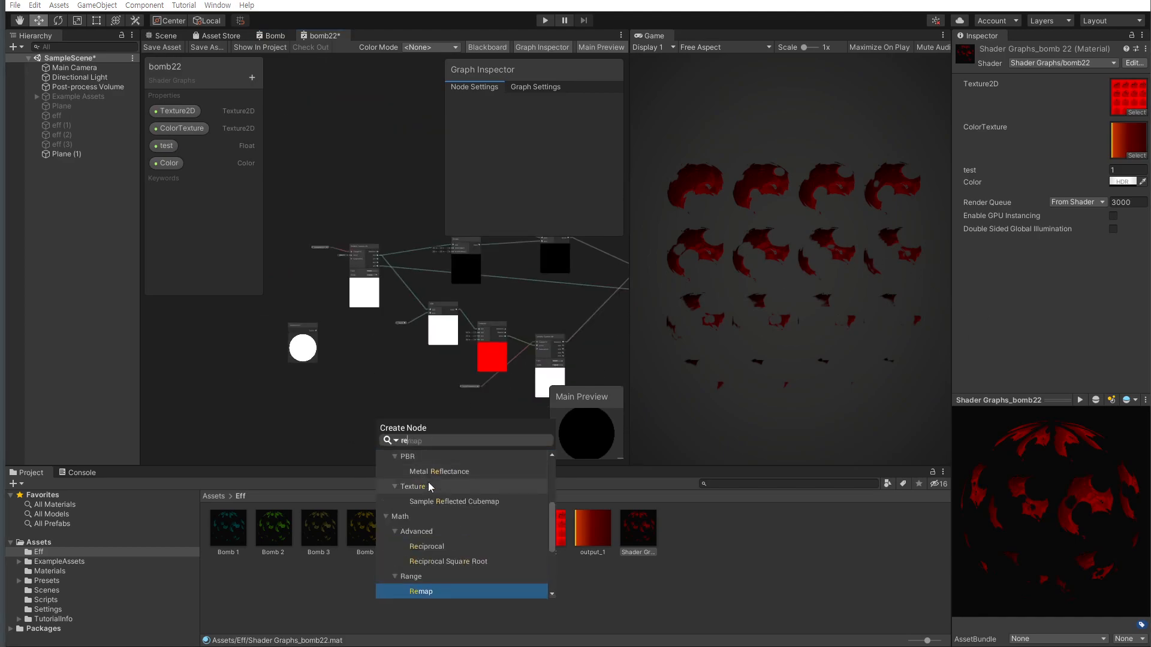
left_click(437, 591)
scroll(405, 455, "up", 5)
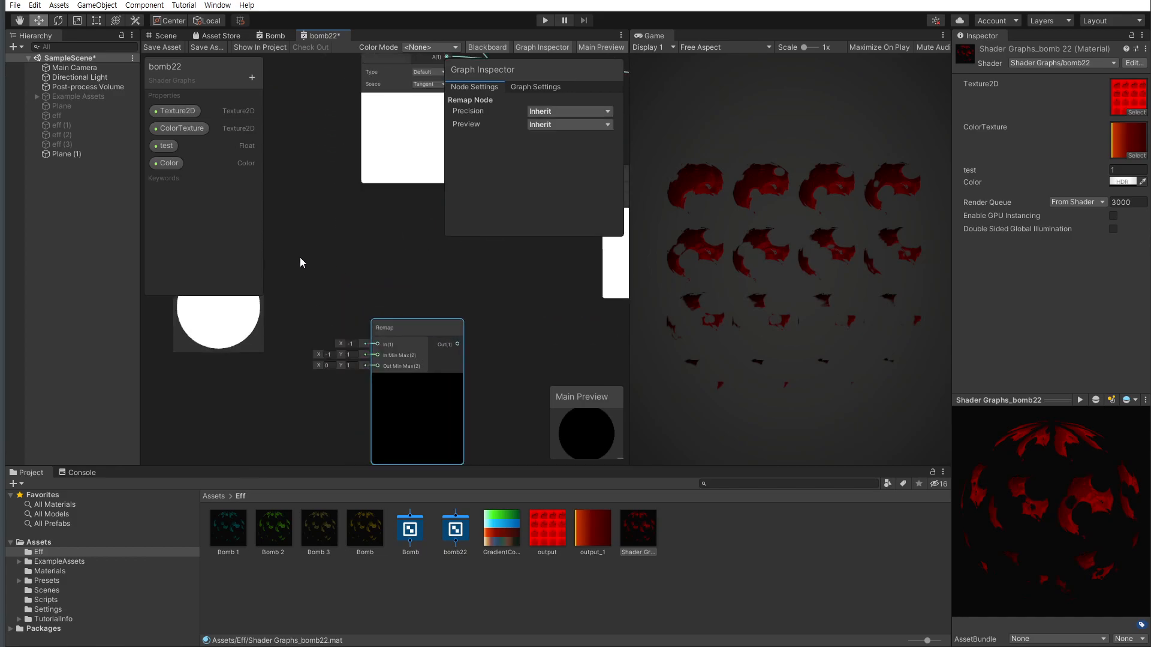
middle_click_drag(301, 257, 372, 271)
left_click_drag(286, 321, 163, 357)
Connect the Vertex Color output directly to the Remap node's In port
left_click(318, 334)
key("space")
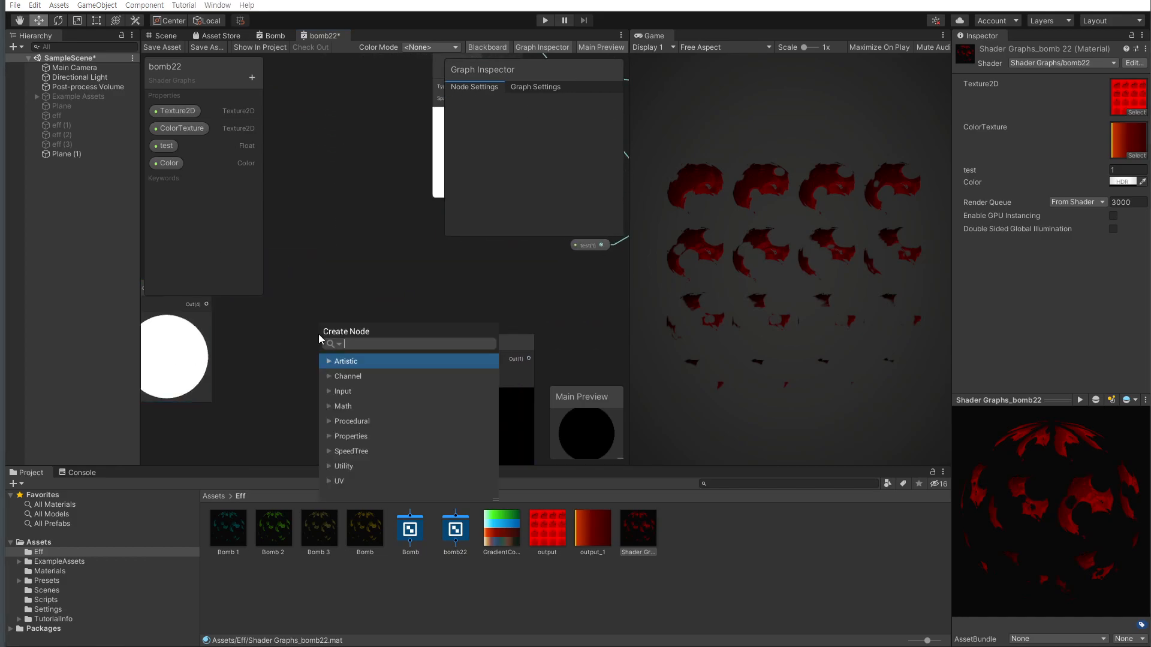
key("Escape")
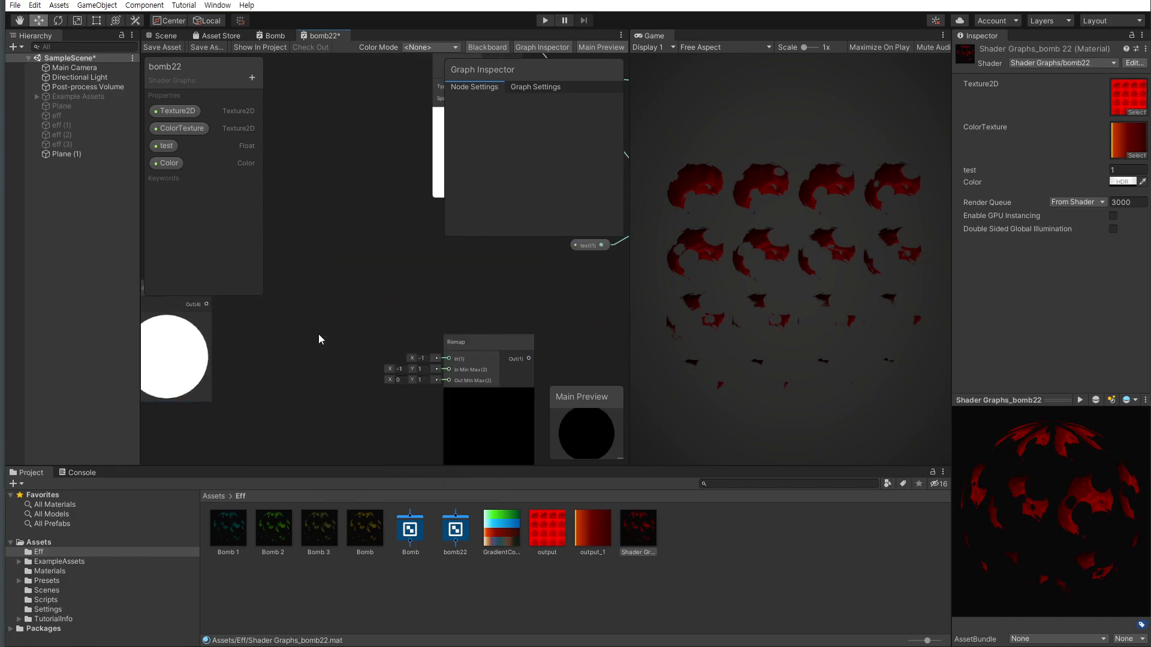
middle_click_drag(275, 229, 329, 252)
left_click_drag(260, 328, 512, 332)
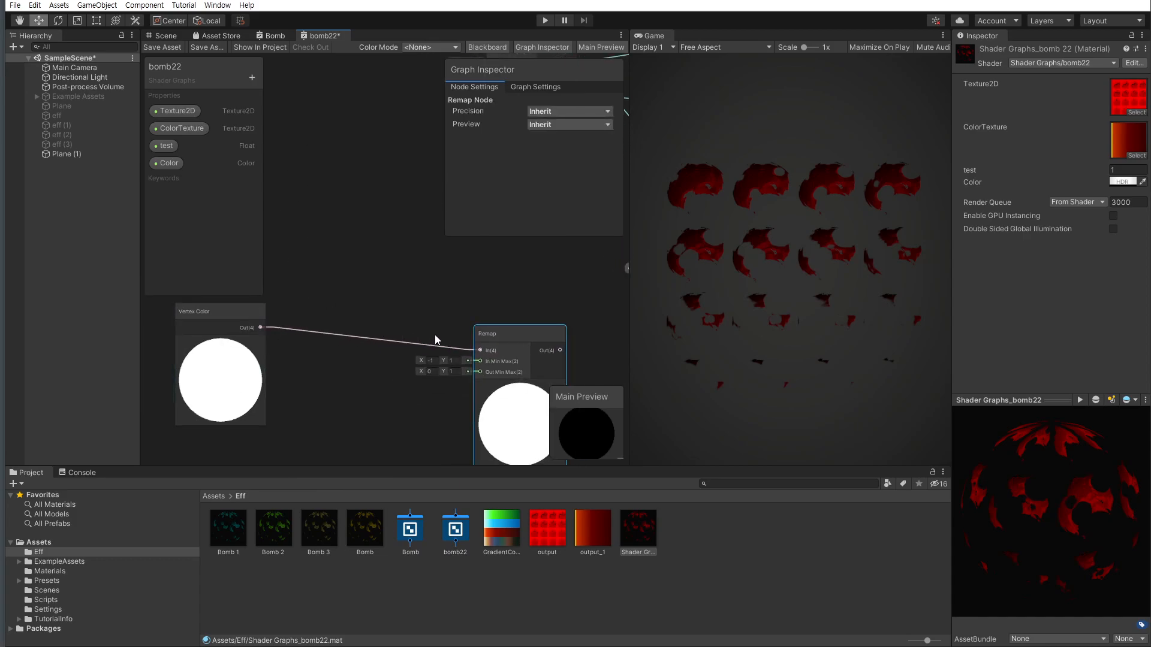
Insert a Split node between Vertex Color and Remap, feeding its A output into the Remap node's In port
key("space")
type("spli")
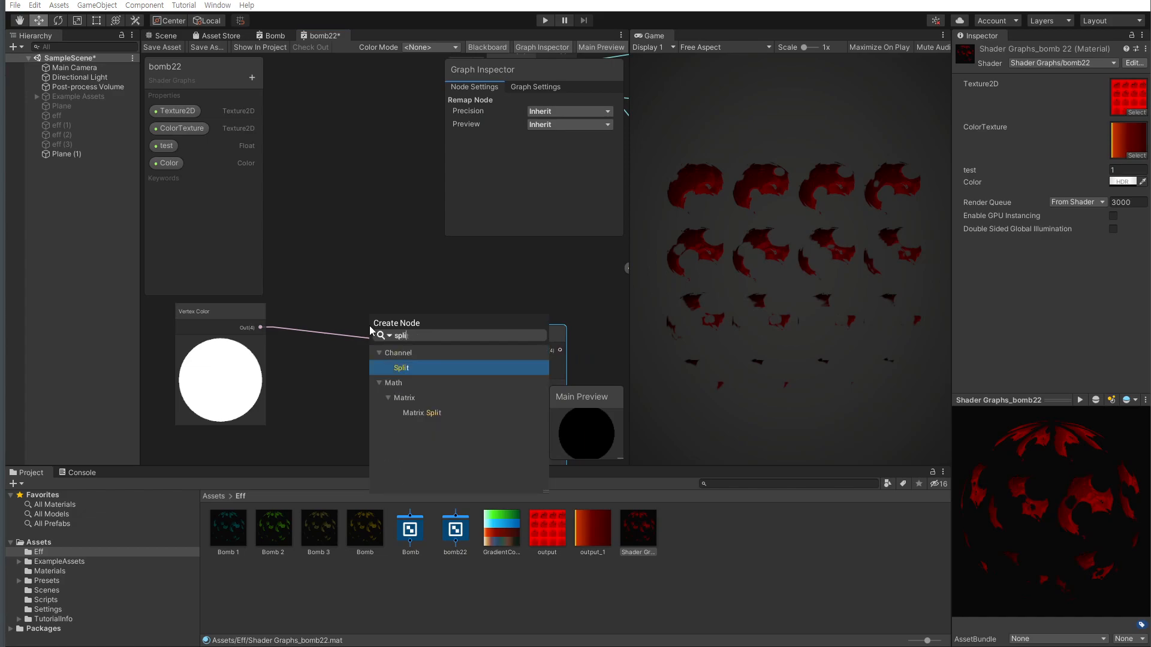
left_click(433, 367)
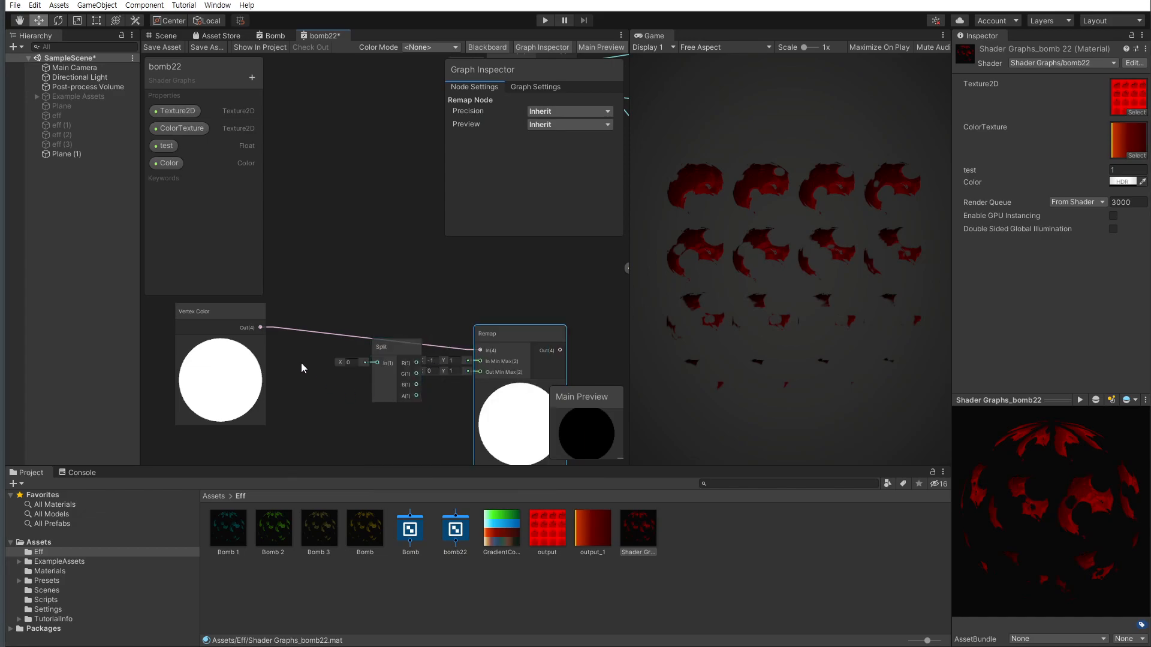
left_click_drag(260, 327, 484, 352)
Set the Remap node's In Min Max to 0 and 1 and its Out Min Max to -1 and 1
scroll(431, 378, "up", 5)
left_click(403, 324)
type("0")
left_click(402, 347)
type("+10")
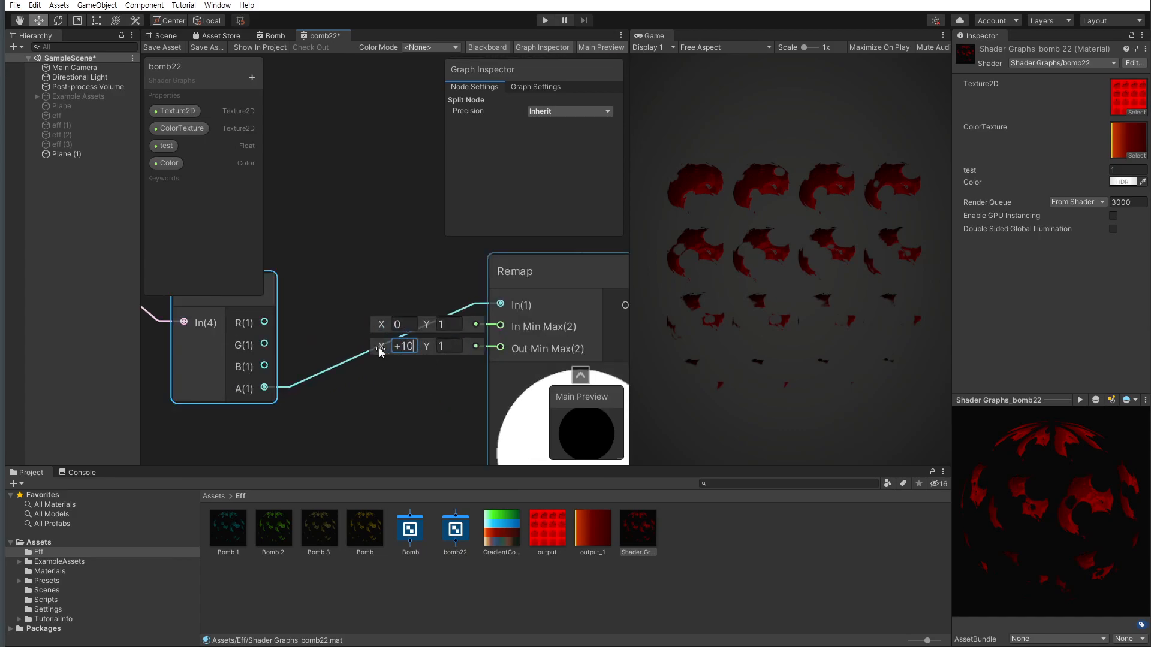
type("1")
key("Tab")
scroll(464, 391, "down", 8)
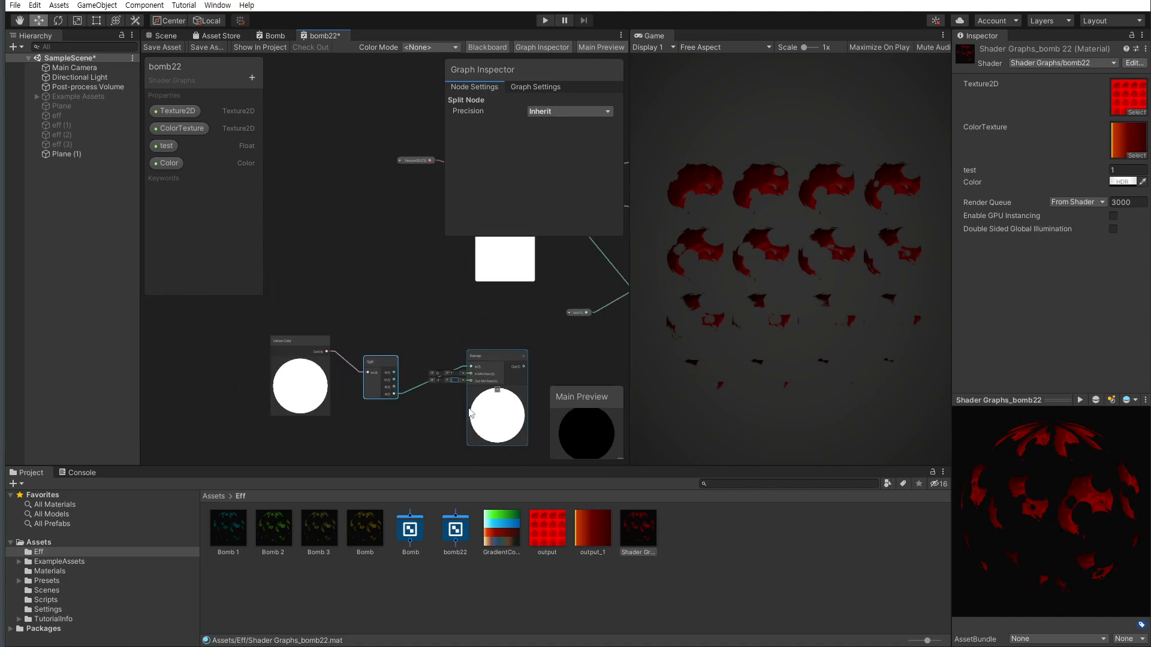
Replace the test property on the Add node's B input with the Remap output and save the bomb22 graph
middle_click_drag(552, 396, 419, 394)
scroll(416, 391, "up", 3)
middle_click_drag(401, 348, 336, 382)
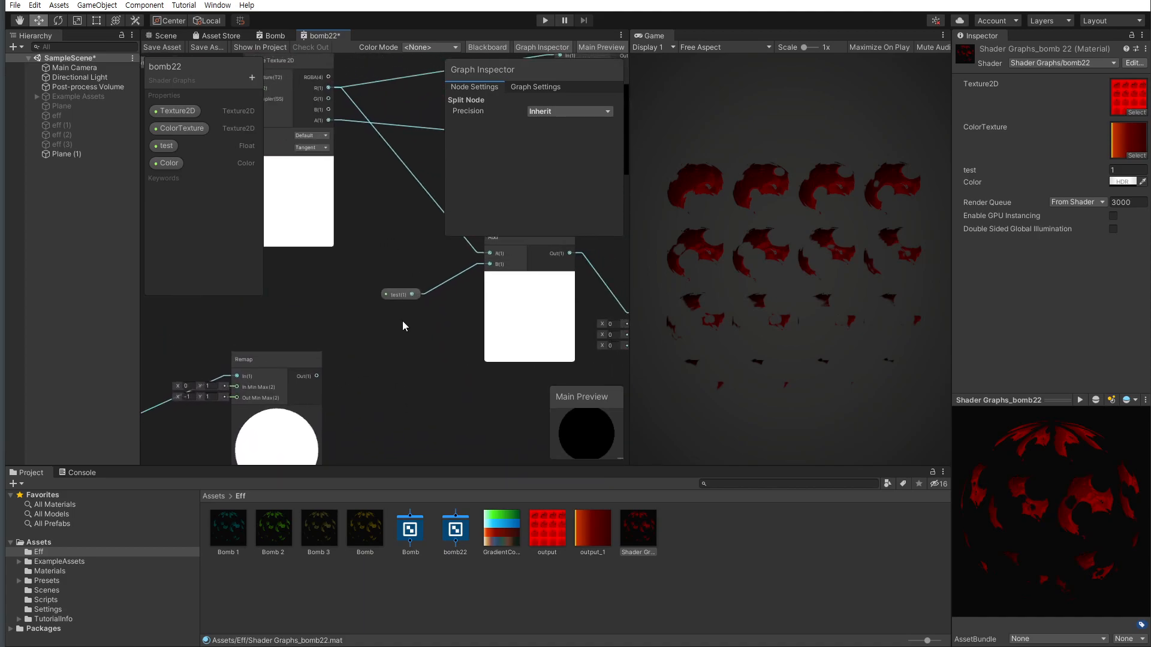
scroll(402, 324, "up", 2)
left_click_drag(396, 295, 346, 321)
scroll(405, 411, "down", 2)
middle_click_drag(405, 412, 342, 442)
left_click_drag(262, 429, 427, 277)
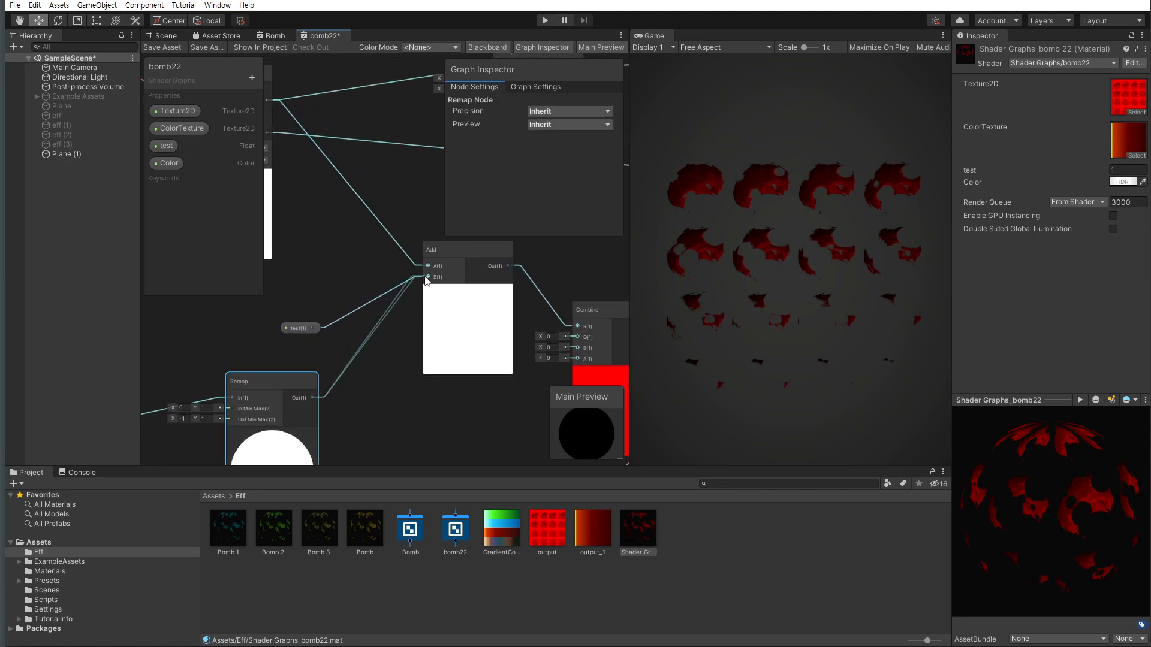
left_click(171, 50)
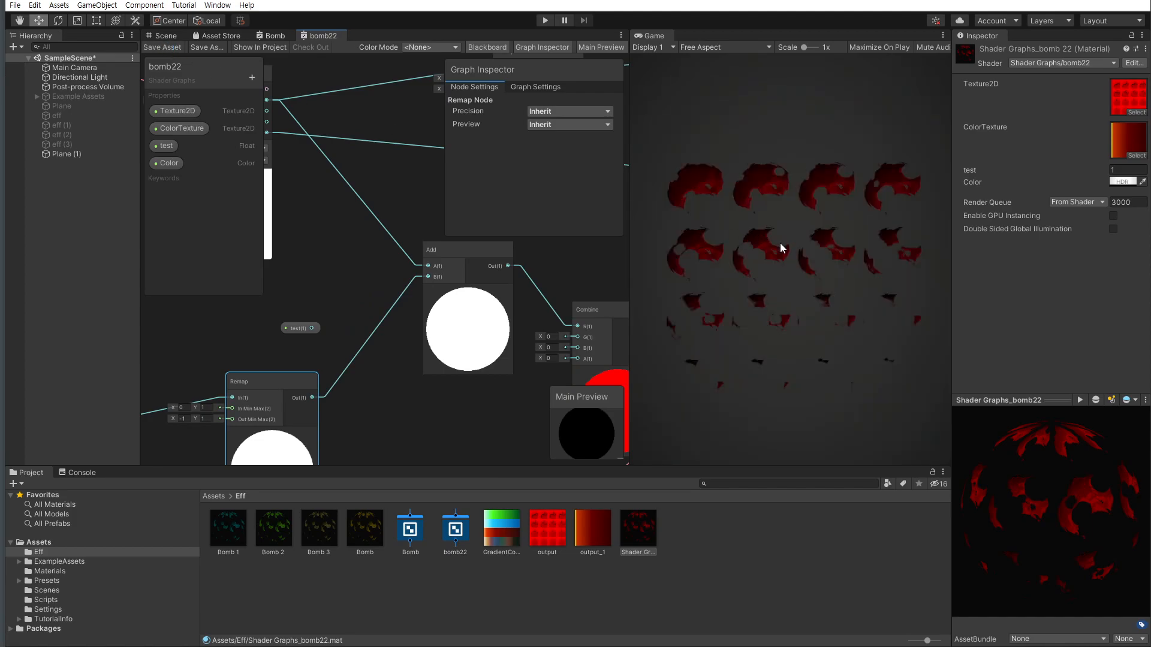
Deactivate the Plane (1) object in the scene
left_click(77, 156)
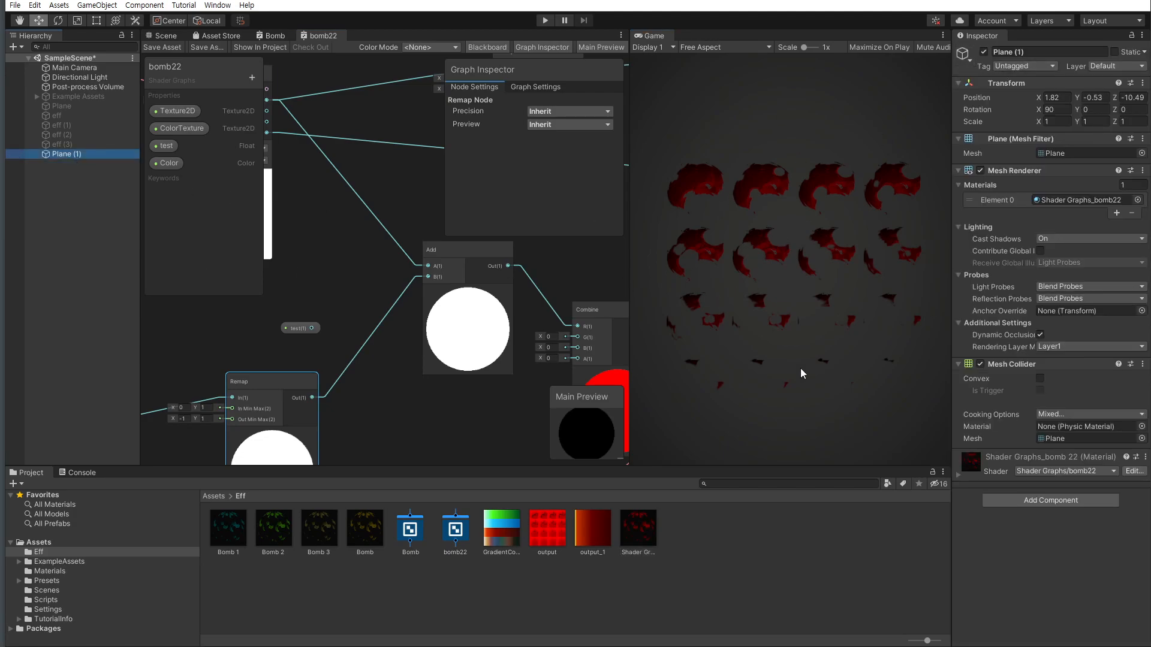
left_click(983, 53)
left_click(100, 263)
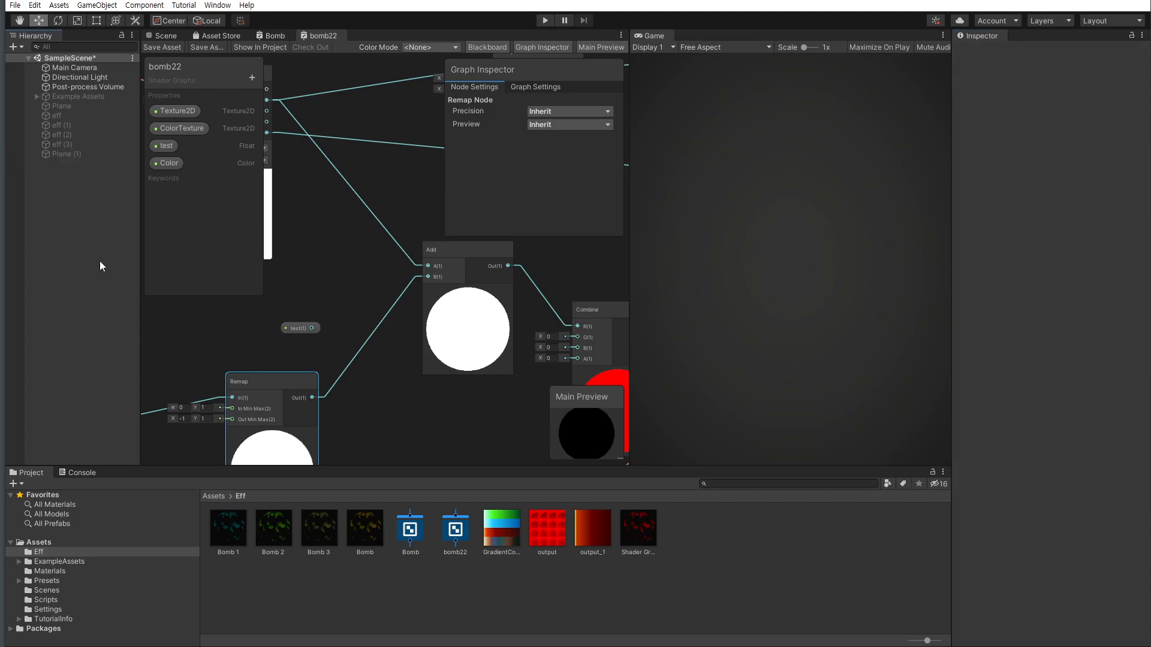
Create an empty object named Effect and add a Particle System component to it
key("ctrl+shift+n")
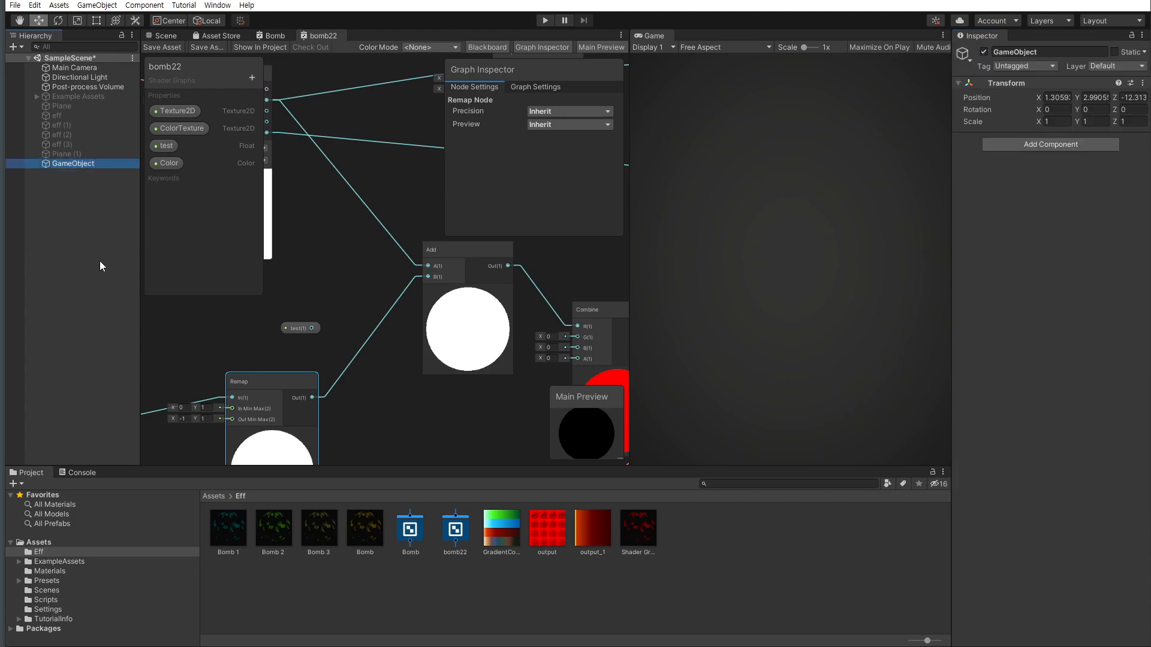
type("Eff")
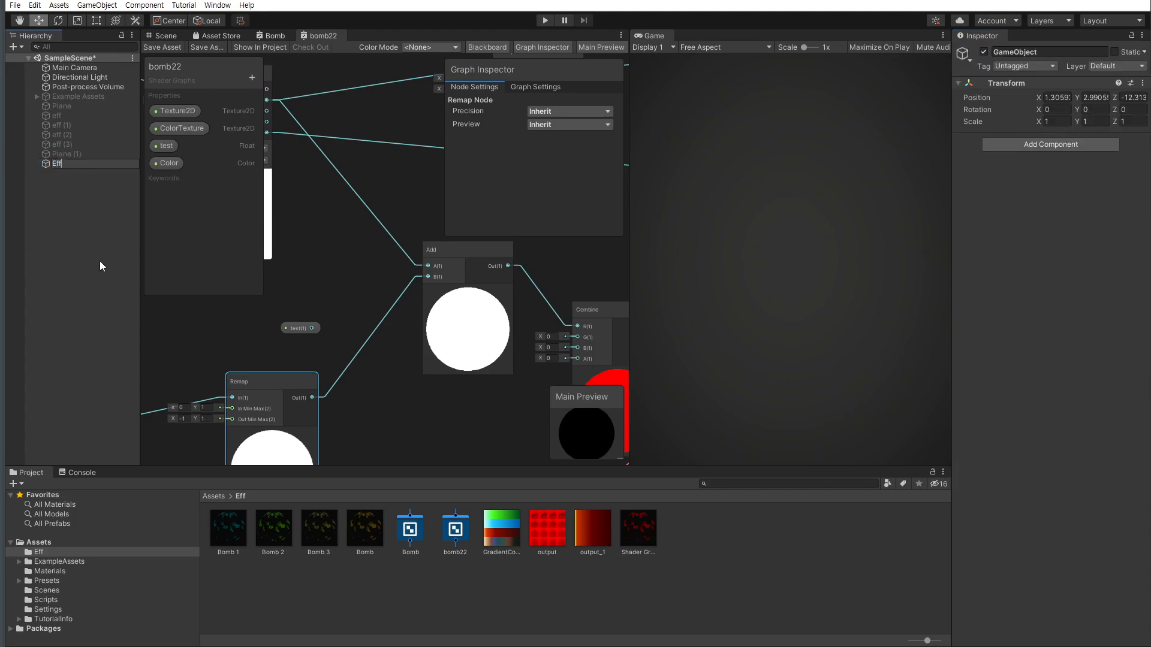
type("ect")
key("Return")
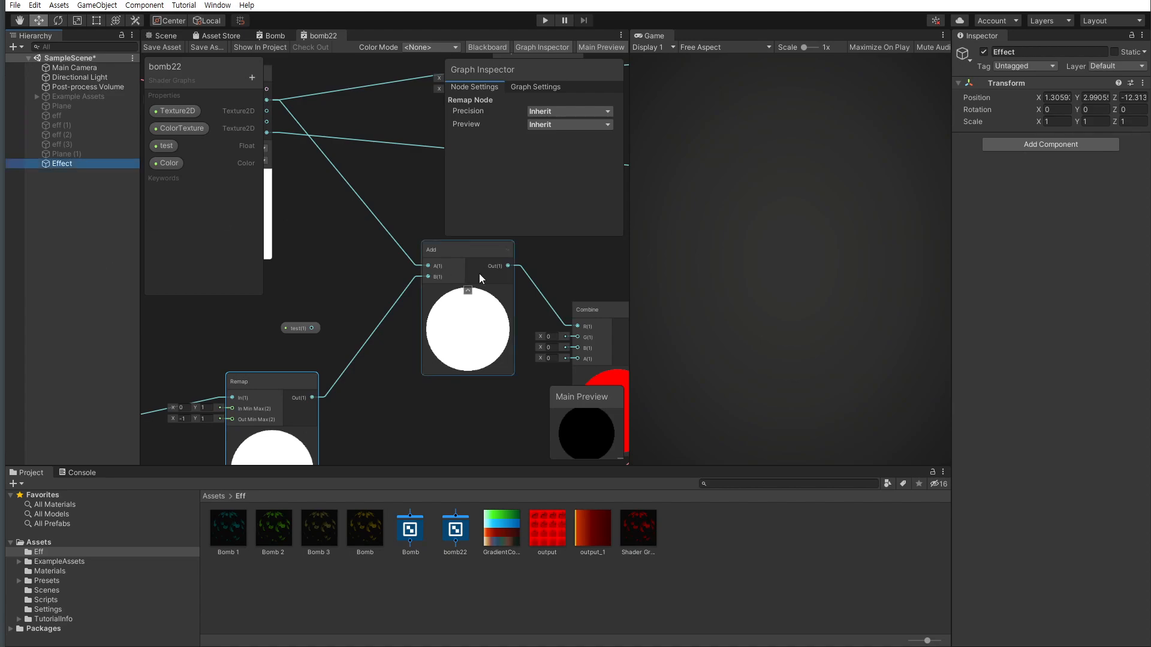
left_click(1033, 144)
type("pa")
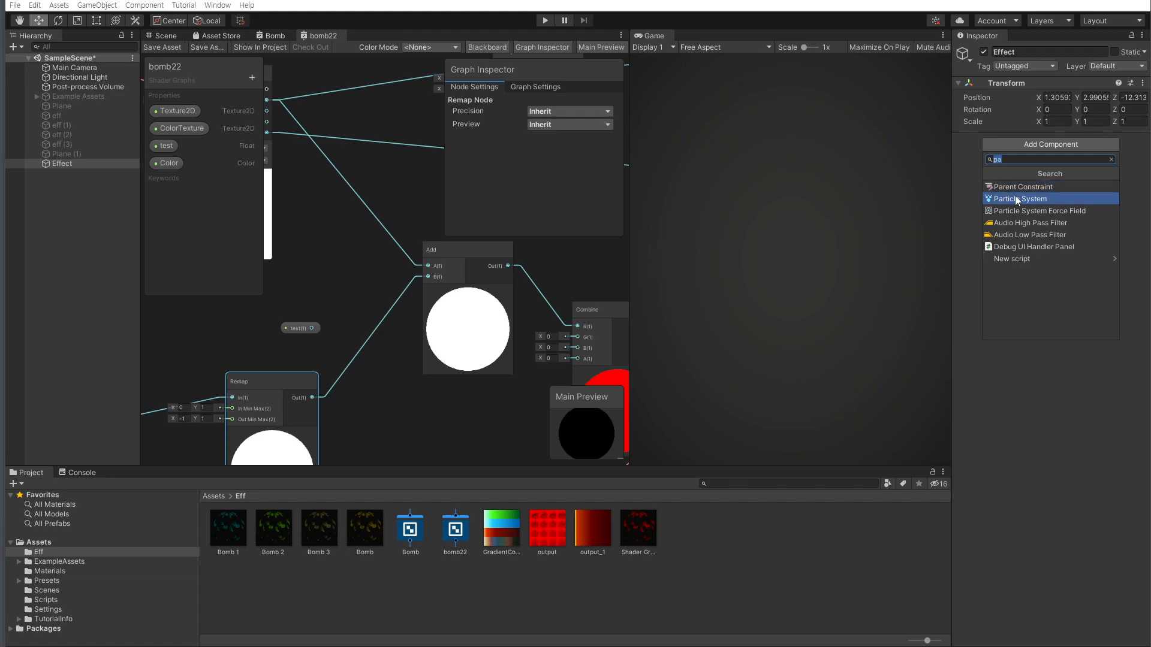
left_click(1016, 197)
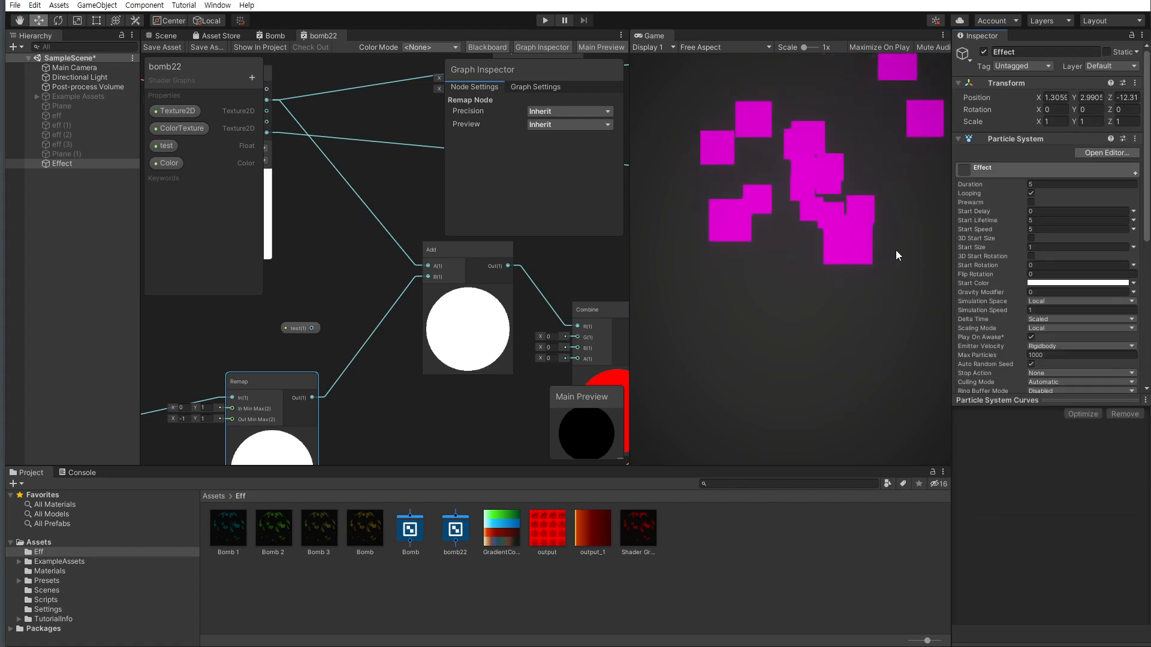
Disable the Effect particle system's Shape module and set its Start Speed to 0
scroll(1064, 290, "down", 5)
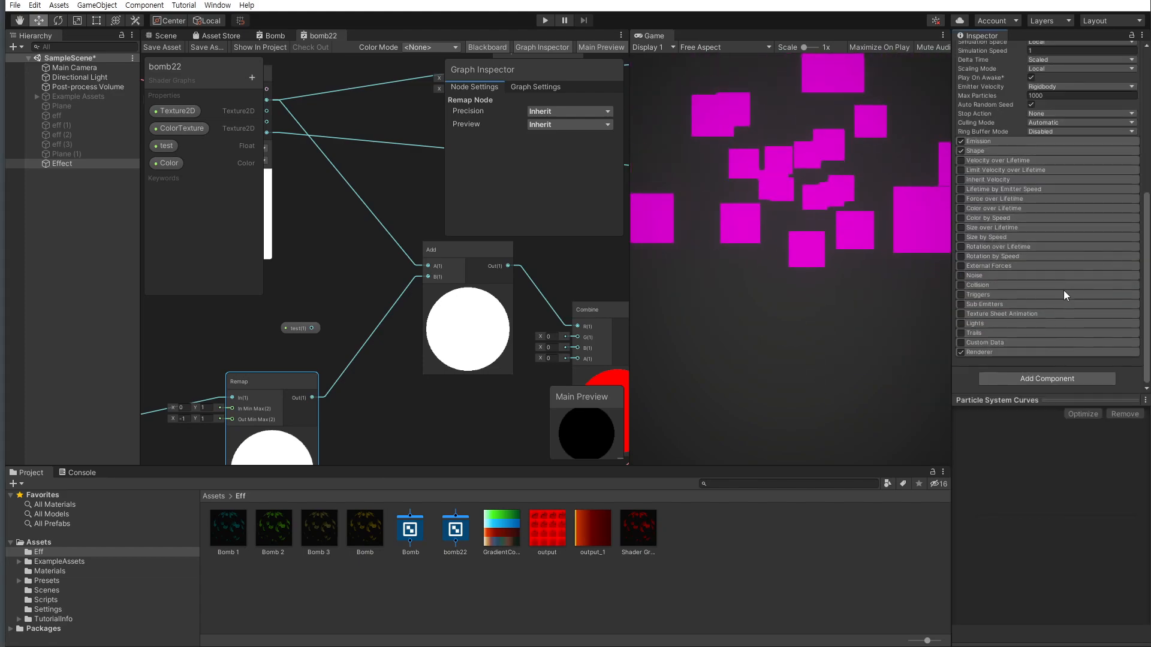
left_click(960, 152)
scroll(1081, 229, "up", 10)
left_click(1046, 229)
type("0")
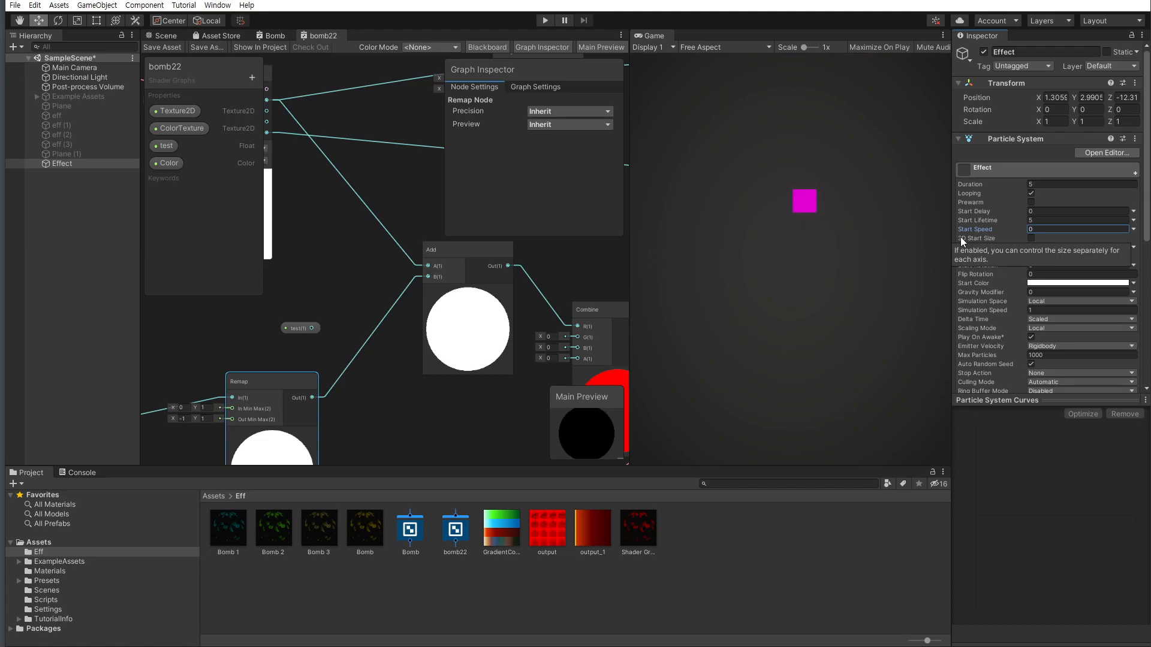
Set the Emission module's Rate over Time to 1
scroll(1041, 272, "down", 5)
left_click(1030, 141)
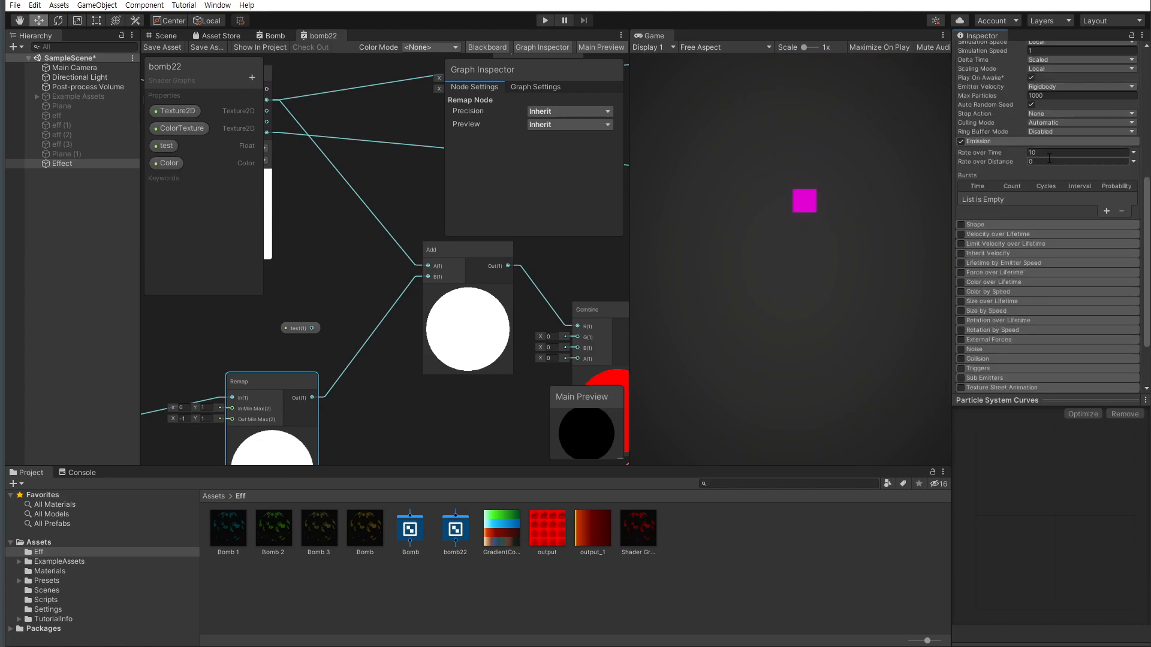
scroll(1043, 149, "down", 2)
left_click(1052, 150)
left_click(1009, 156)
scroll(1019, 170, "up", 5)
left_click(973, 297)
type("1")
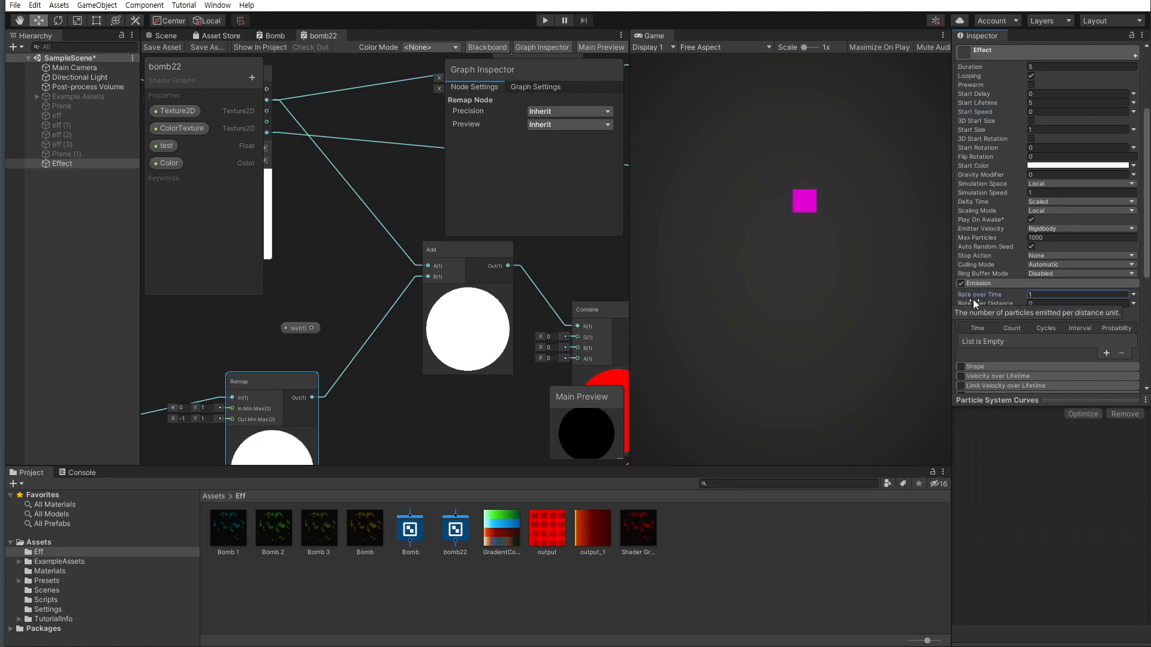
Move the Effect particle system in the scene to about X 2.15, Y 0.66, Z 0.33, within the camera's view
scroll(980, 296, "down", 4)
left_click(980, 352)
scroll(1010, 336, "down", 4)
left_click(682, 545)
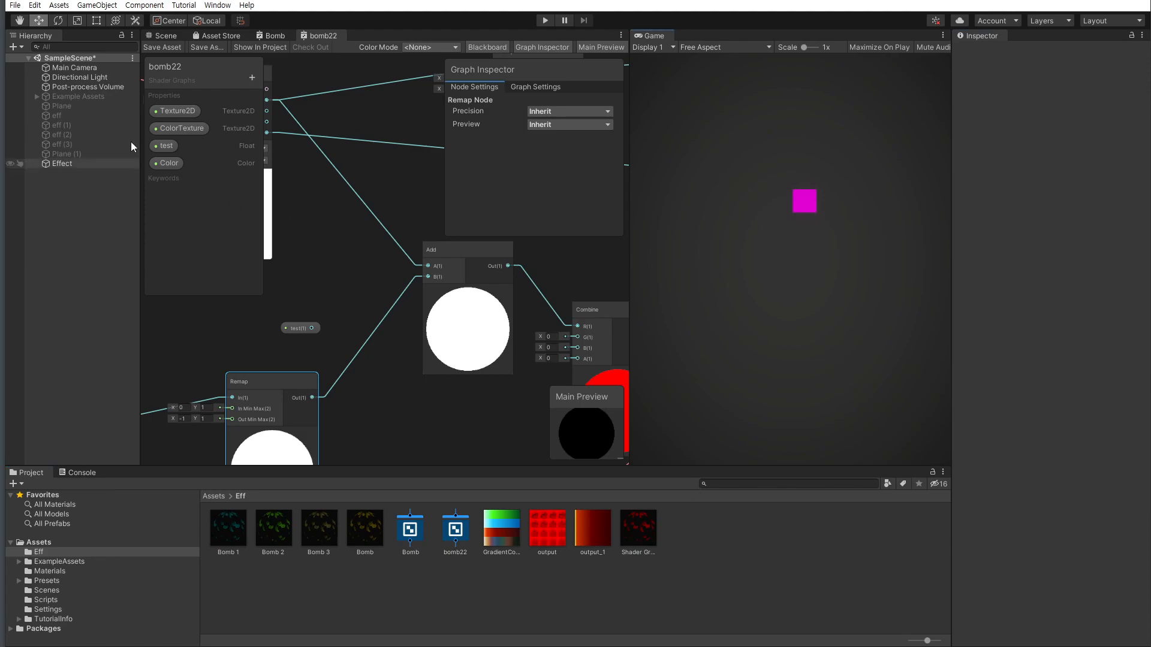
left_click(168, 36)
left_click(372, 255)
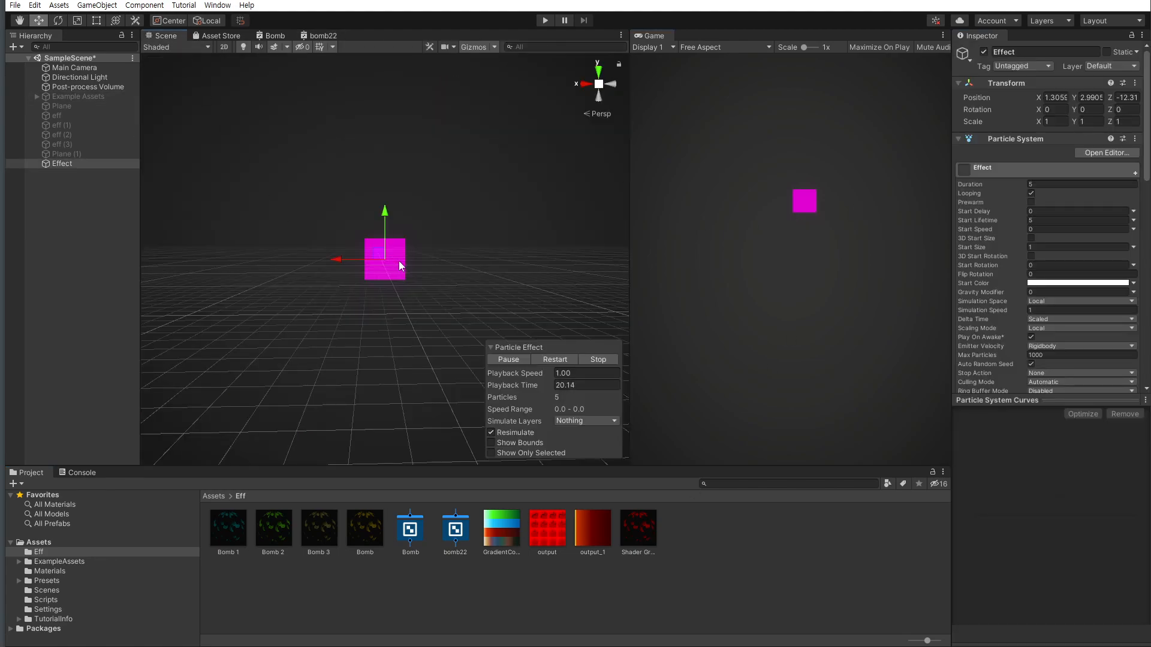
left_click_drag(330, 282, 533, 369, "alt")
left_click_drag(433, 271, 863, 285)
left_click_drag(269, 277, 350, 216, "alt")
left_click_drag(393, 269, 327, 346)
Apply the Shader Graphs_bomb22 material to the Effect particle system
left_click_drag(638, 528, 384, 343)
left_click(803, 207)
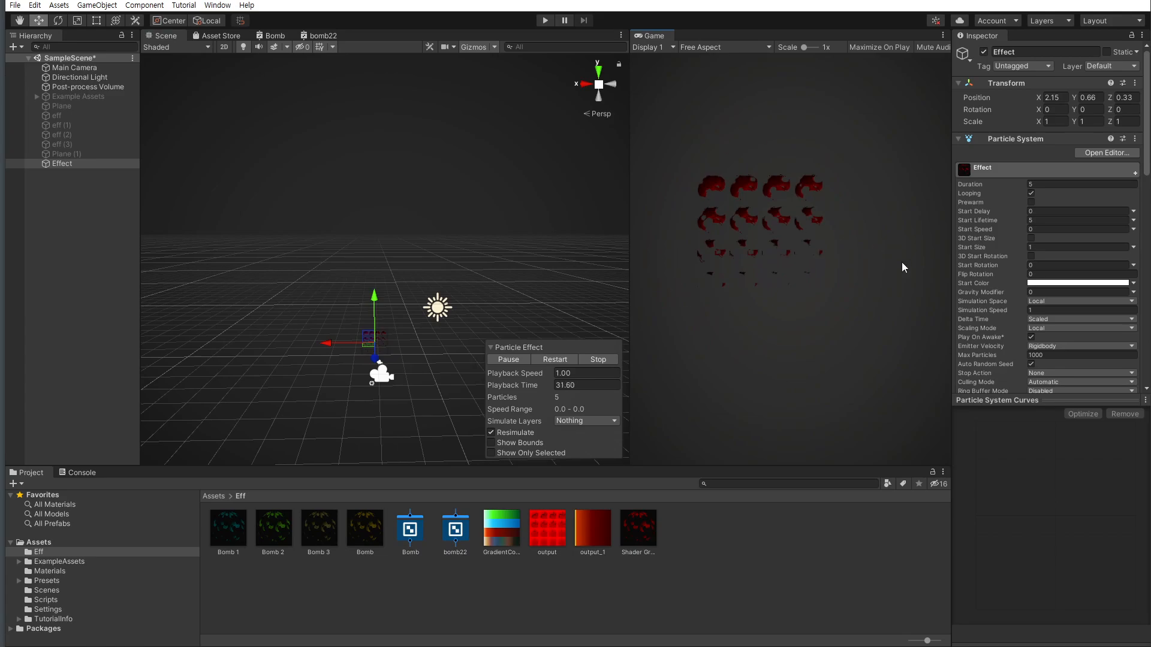
scroll(1070, 271, "down", 15)
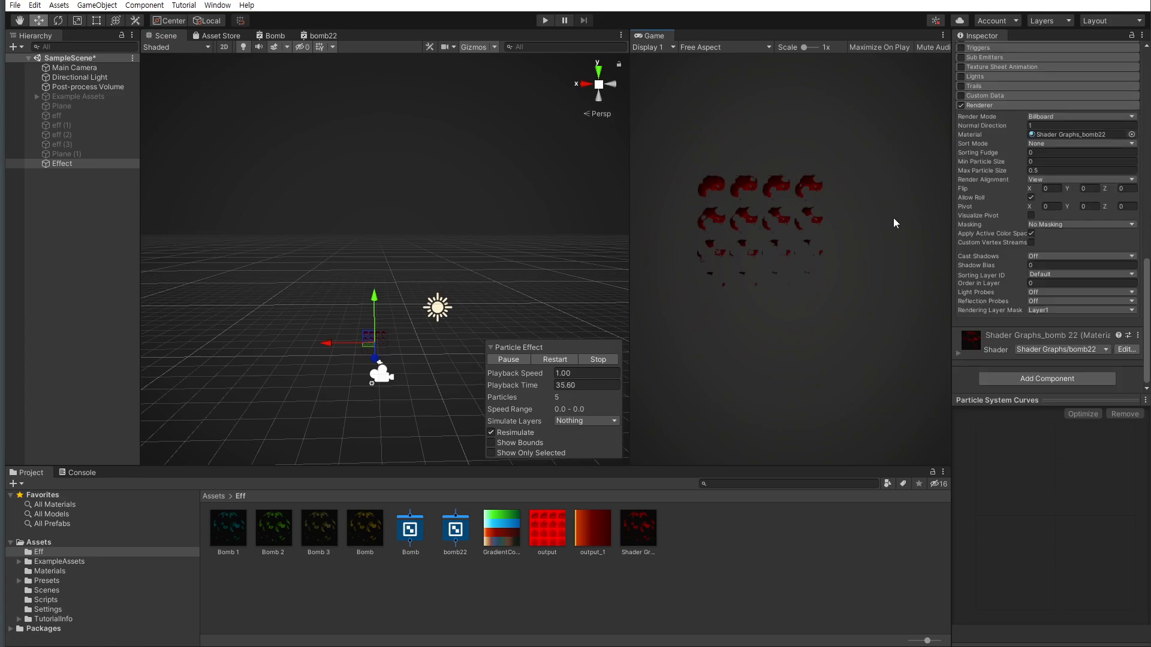
Enable the Effect particle system's Texture Sheet Animation module and set its grid tiles to 4 by 4
scroll(1081, 249, "up", 10)
scroll(1076, 252, "down", 10)
left_click(961, 68)
left_click(986, 69)
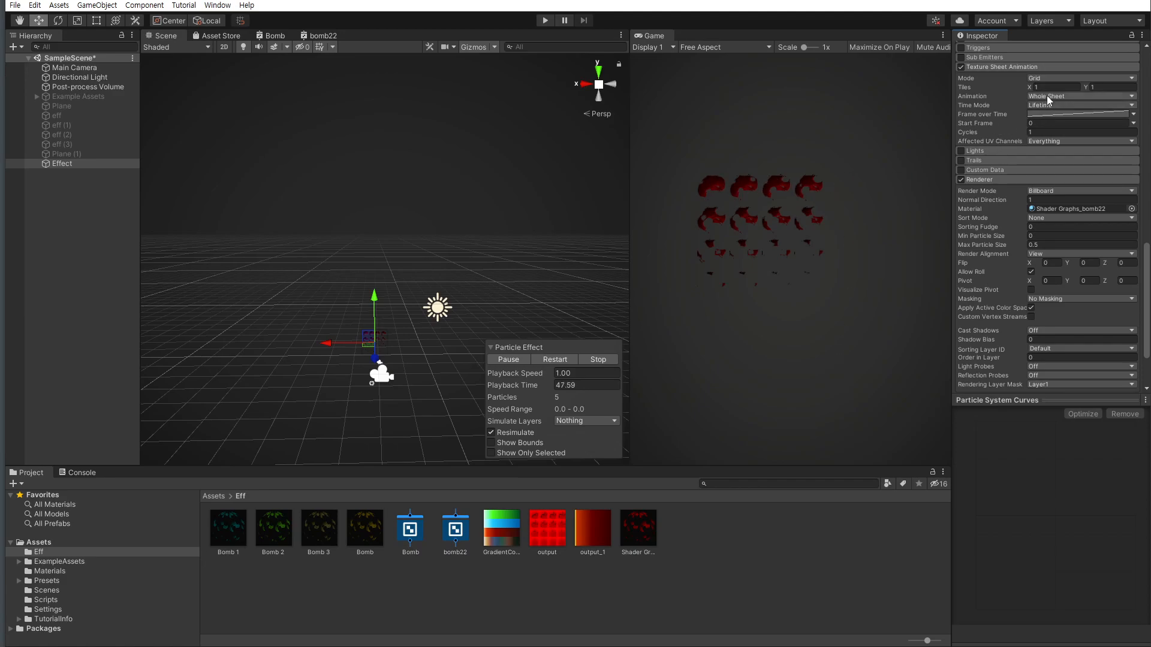
type("4")
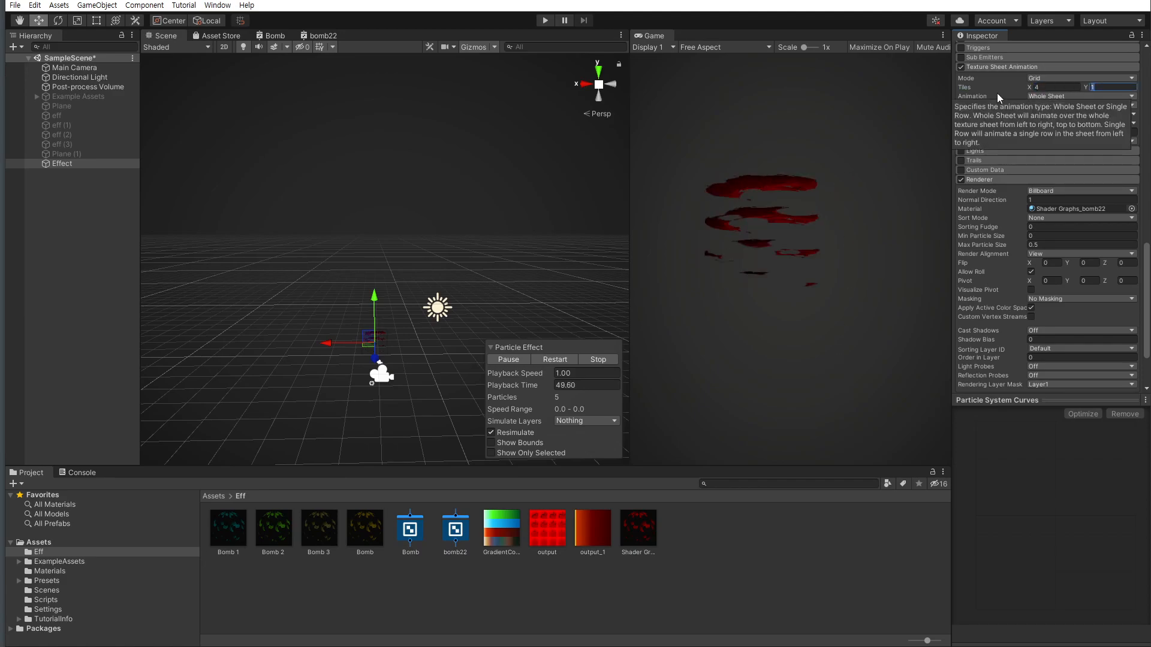
key("Tab")
type("4")
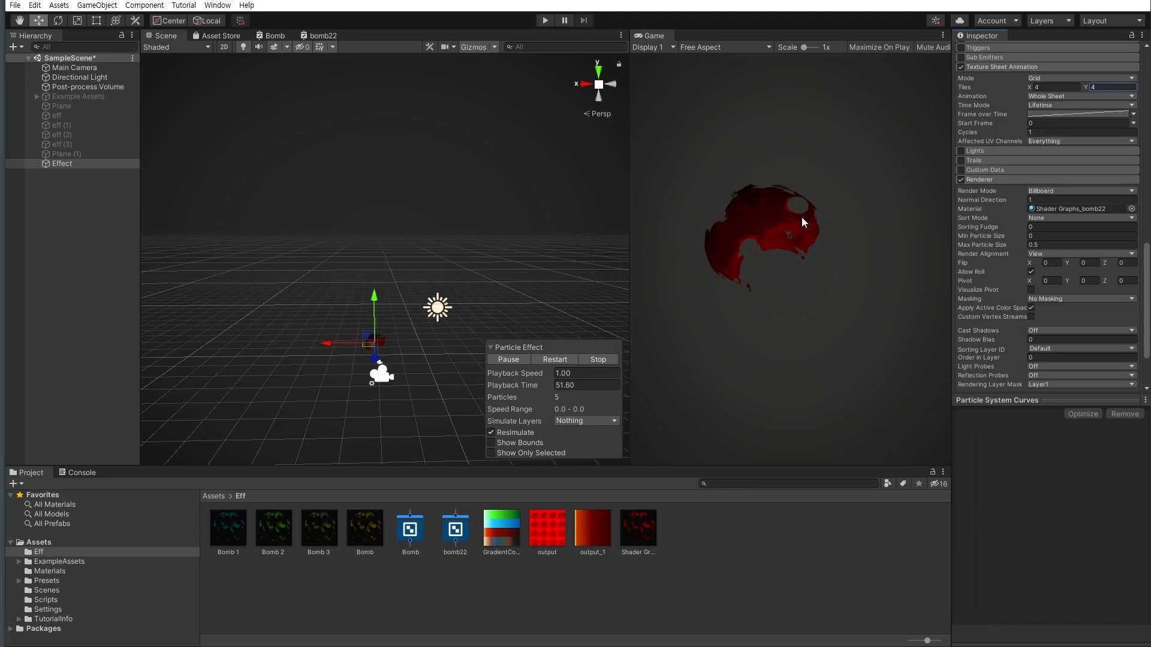
Set the Effect particle system's Start Lifetime to 1
scroll(1032, 246, "up", 15)
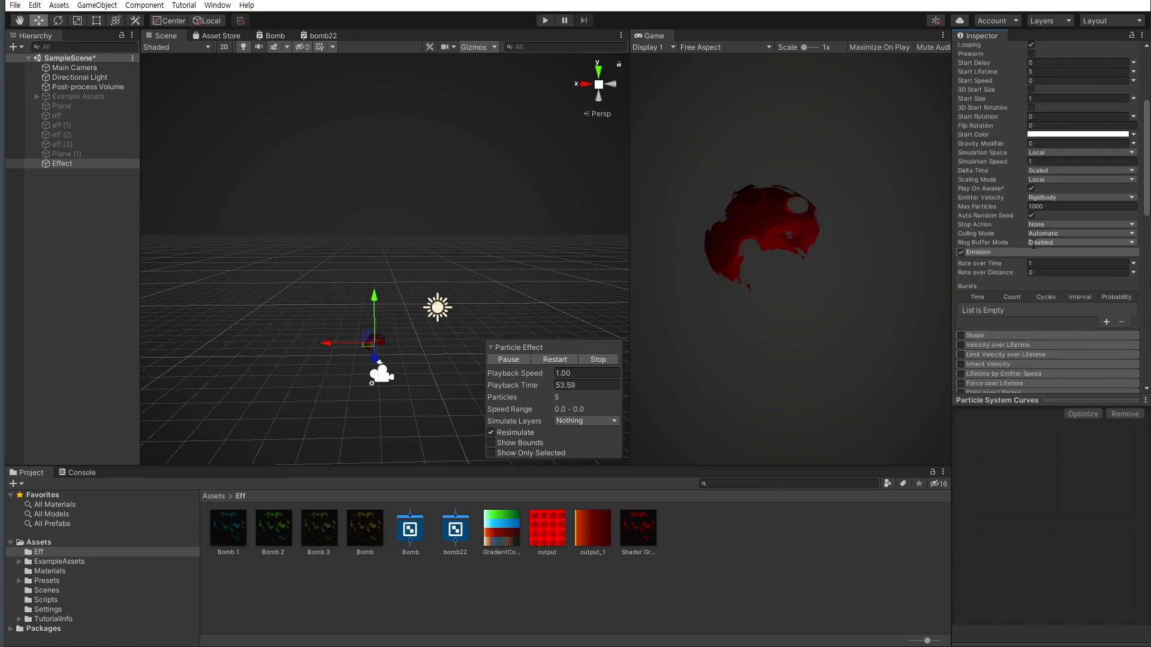
left_click(1049, 179)
key("BackSpace")
type("1")
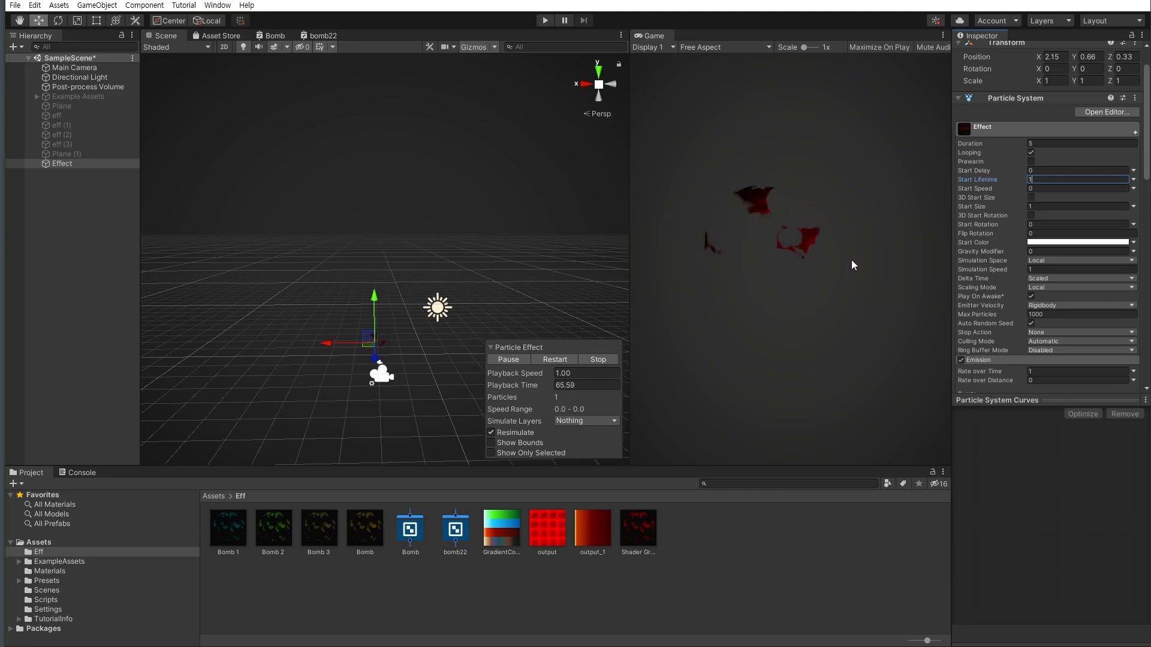
Test the Start Color's alpha by lowering it to brighten the particles and restoring it to full
scroll(1030, 236, "down", 10)
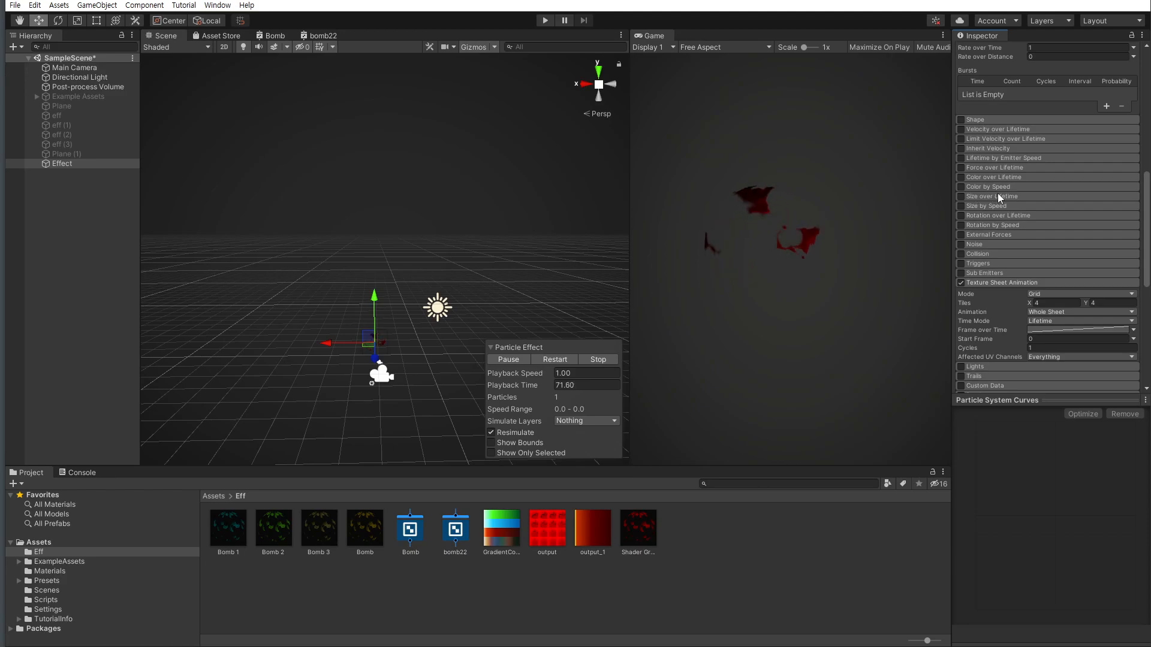
scroll(1027, 207, "up", 10)
left_click(1073, 135)
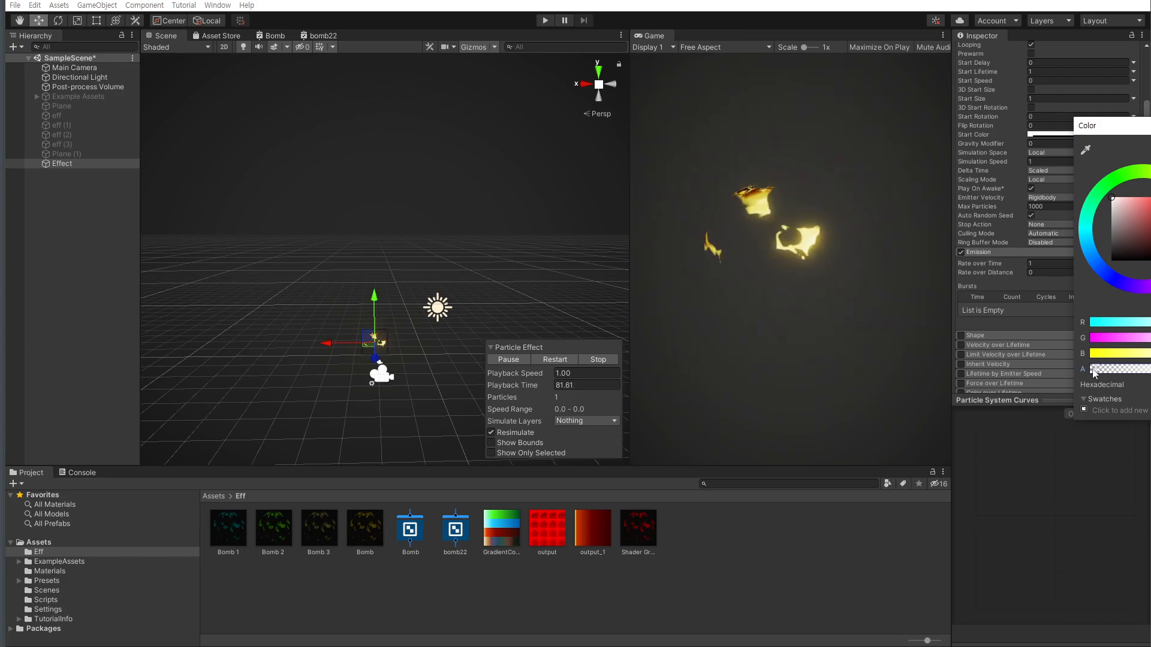
left_click_drag(1103, 368, 1150, 369)
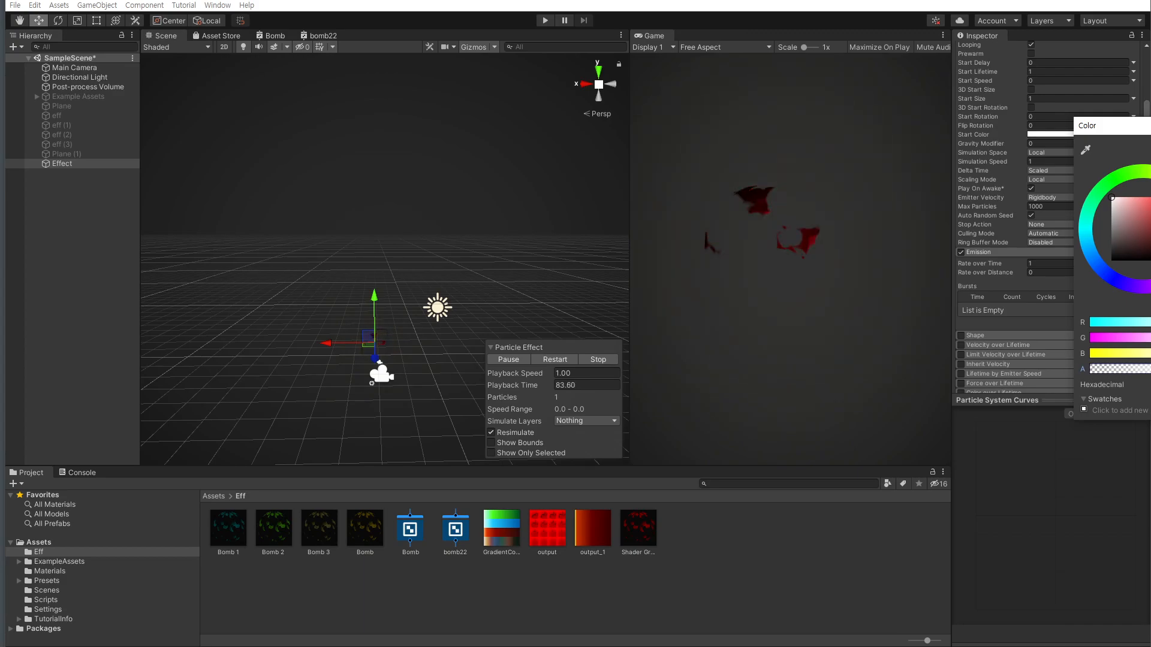
left_click(1150, 125)
Enable Color over Lifetime with a gradient whose first alpha key is 0 and shifted slightly inward from the start
scroll(1018, 231, "down", 6)
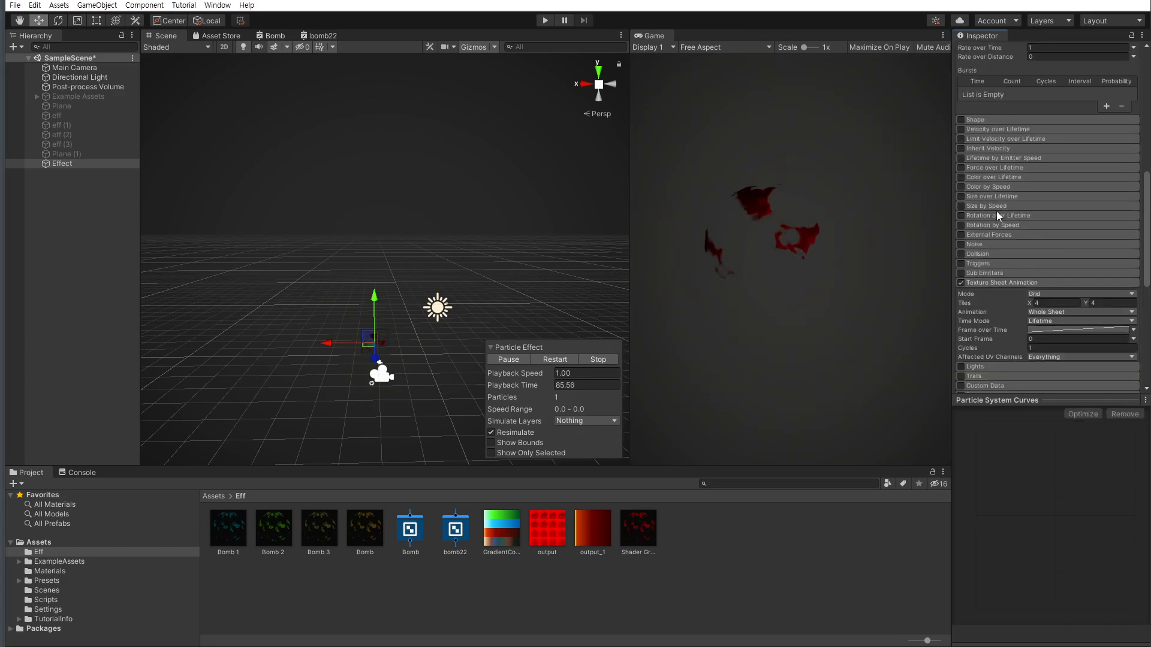
scroll(995, 211, "up", 3)
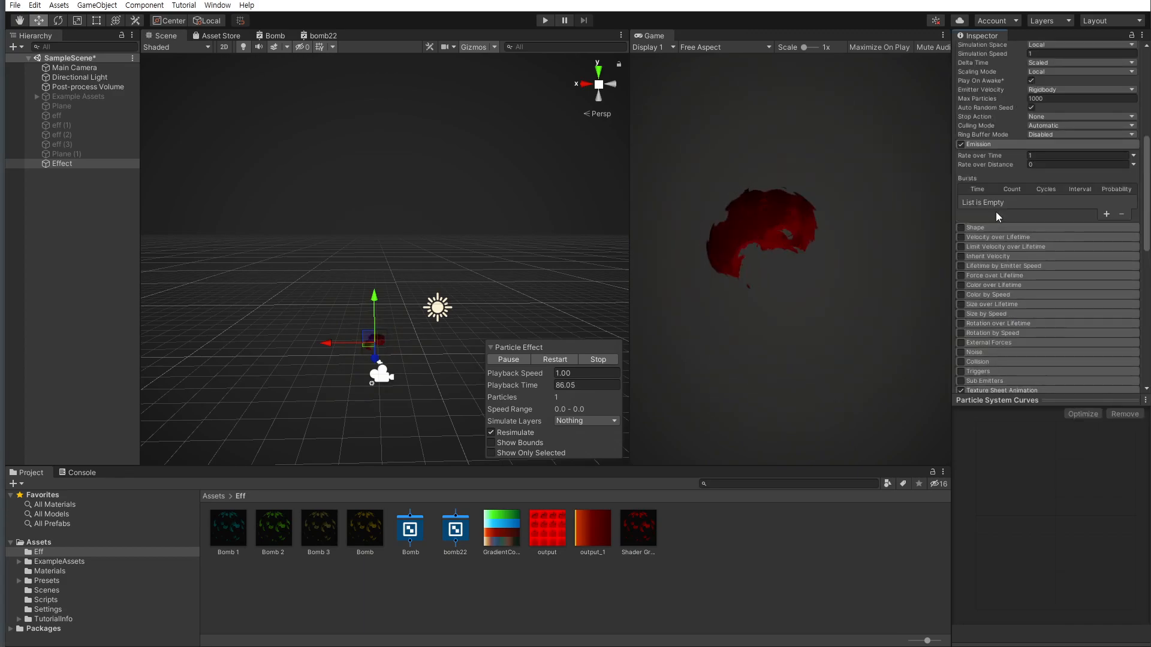
left_click(974, 285)
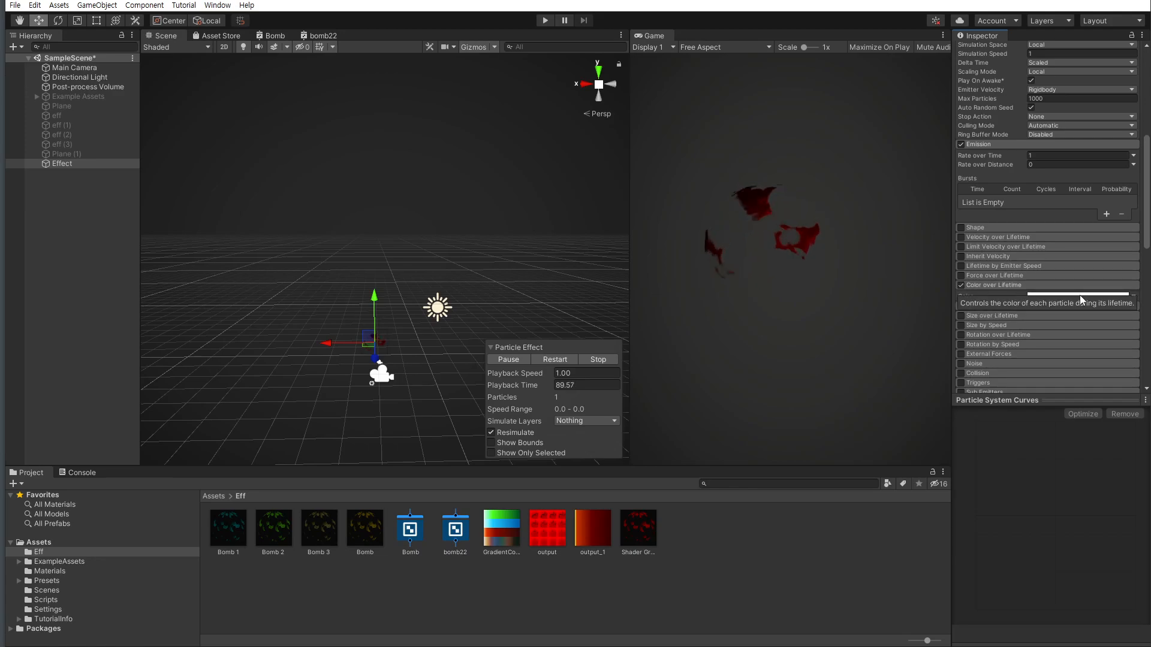
left_click(1080, 295)
left_click(939, 256)
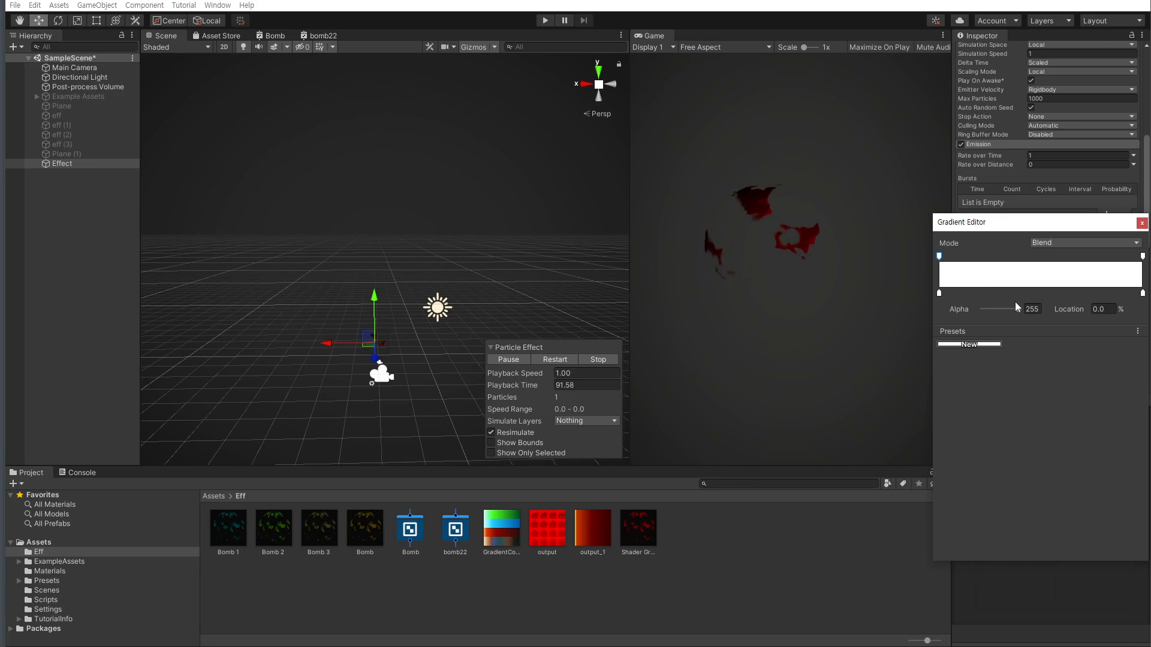
left_click_drag(1018, 309, 966, 314)
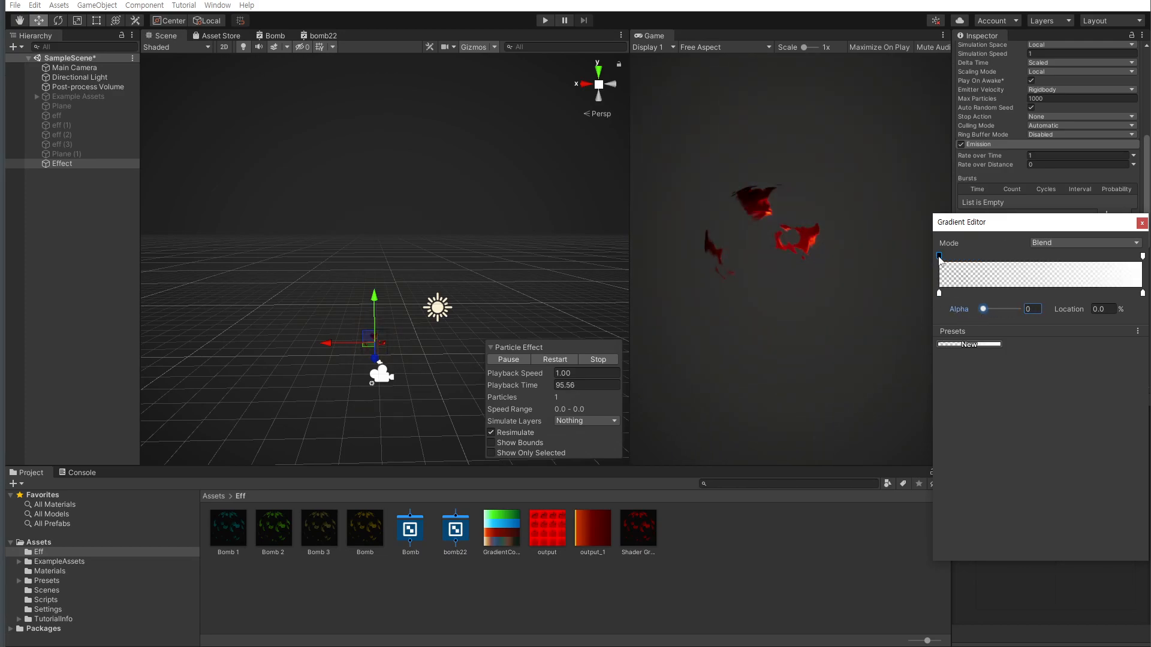
left_click_drag(938, 256, 961, 257)
left_click(1141, 224)
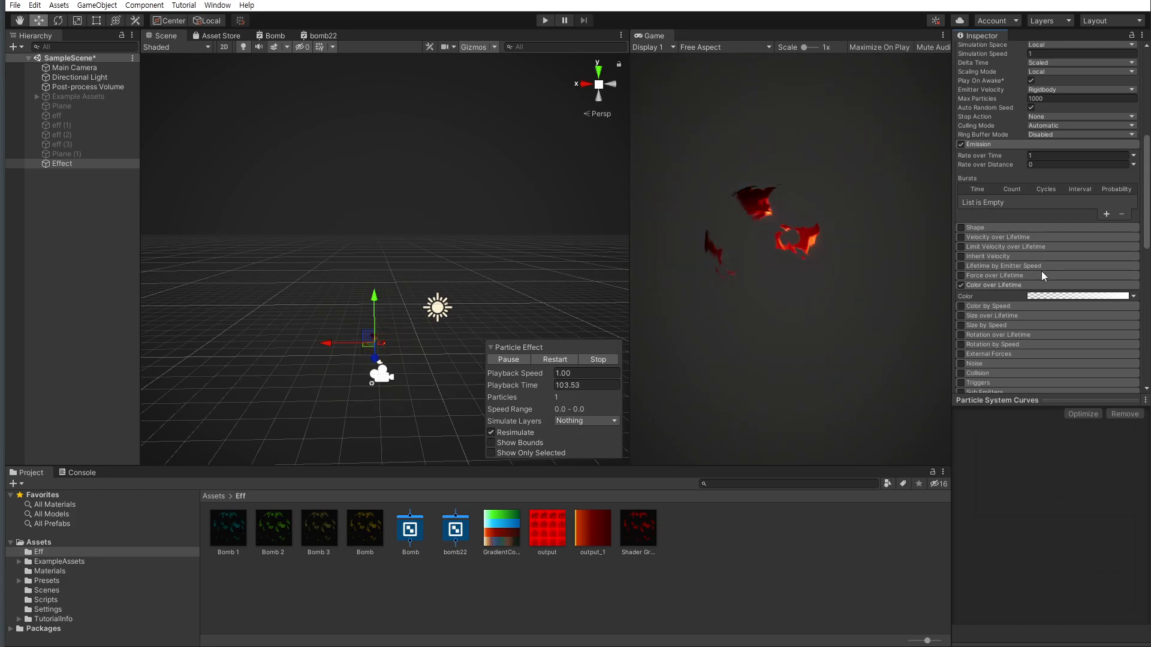
Temporarily activate the eff object and play its particle system to examine the finished explosion as a reference
scroll(1041, 271, "up", 10)
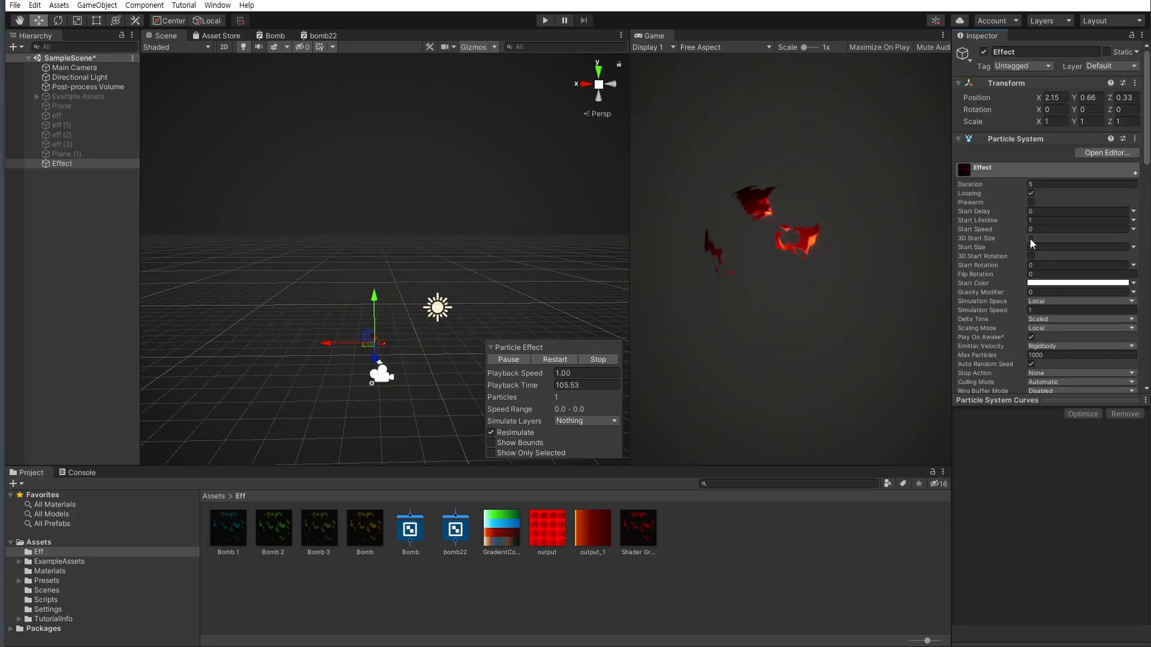
left_click(78, 115)
left_click(984, 52)
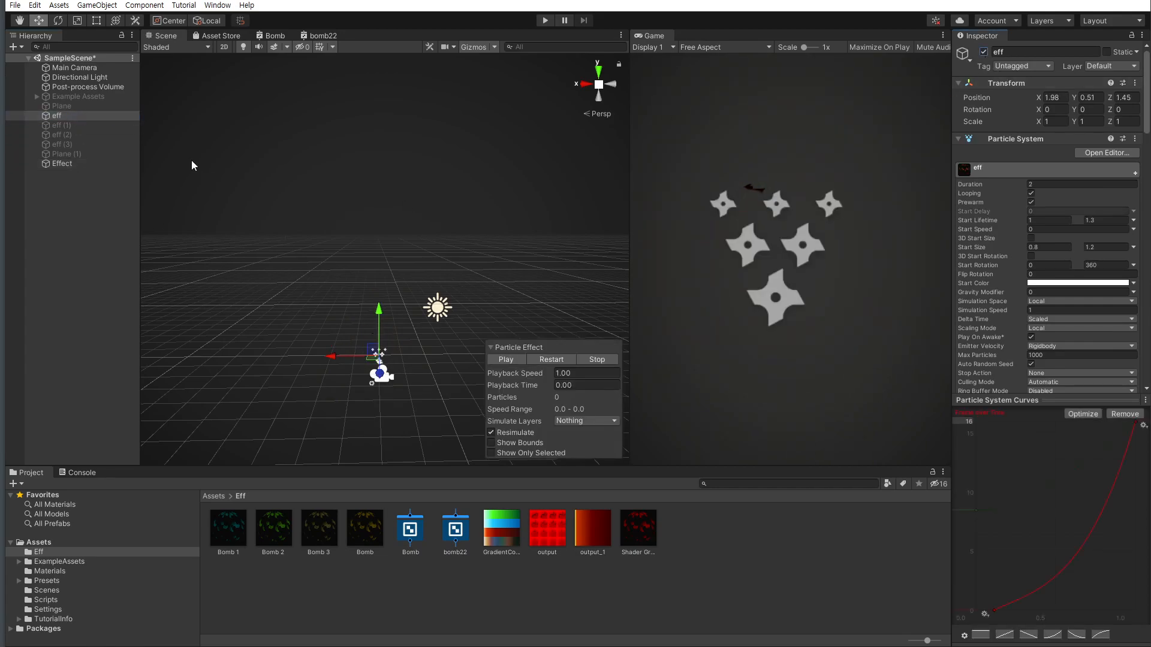
left_click(511, 362)
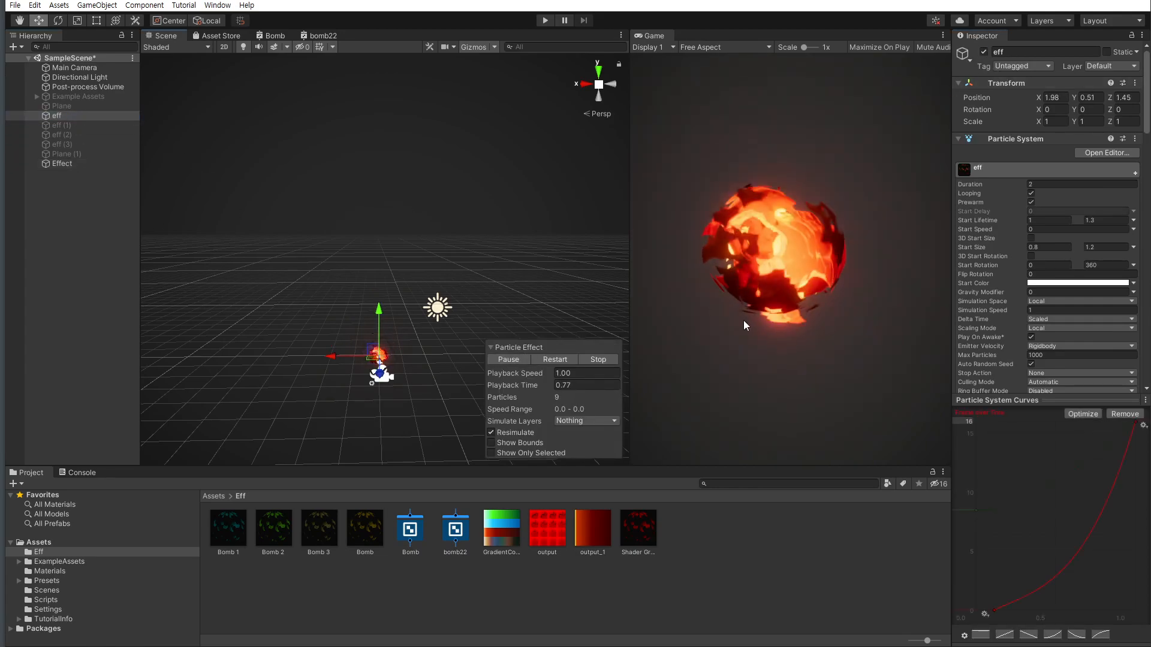
left_click(984, 52)
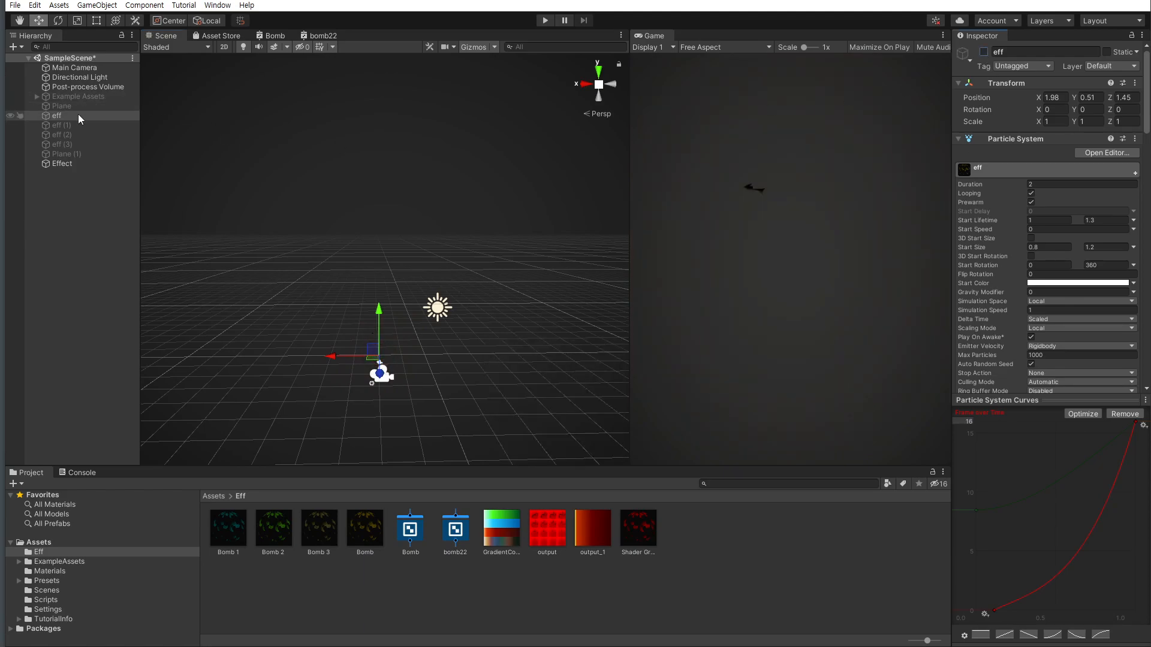
Set the Effect particle system's emission Rate over Time to 8
left_click(67, 167)
scroll(1098, 289, "down", 8)
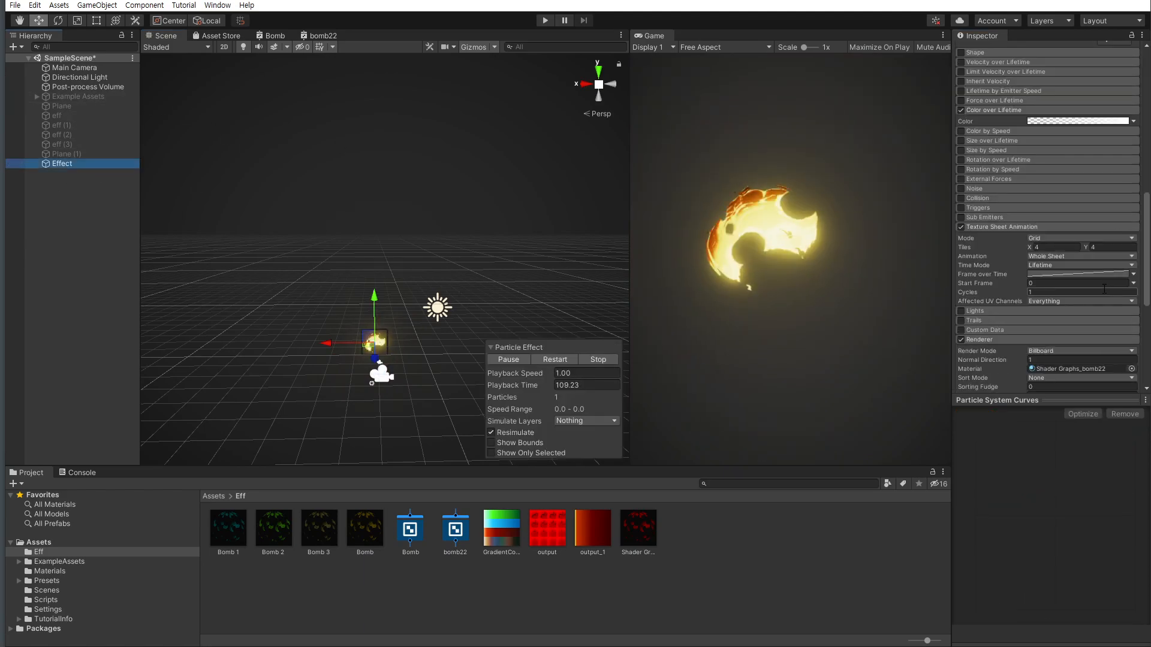
left_click(1065, 196)
type("8")
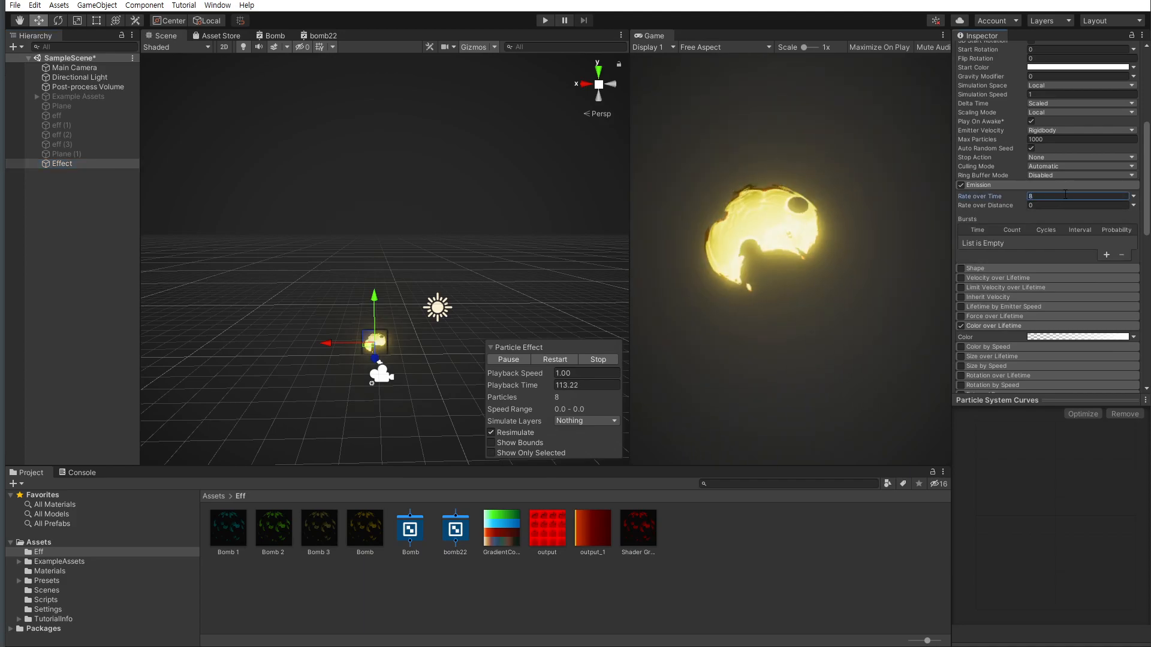
Set the Effect particle system's renderer Sort Mode to Oldest in Front
scroll(1052, 208, "down", 6)
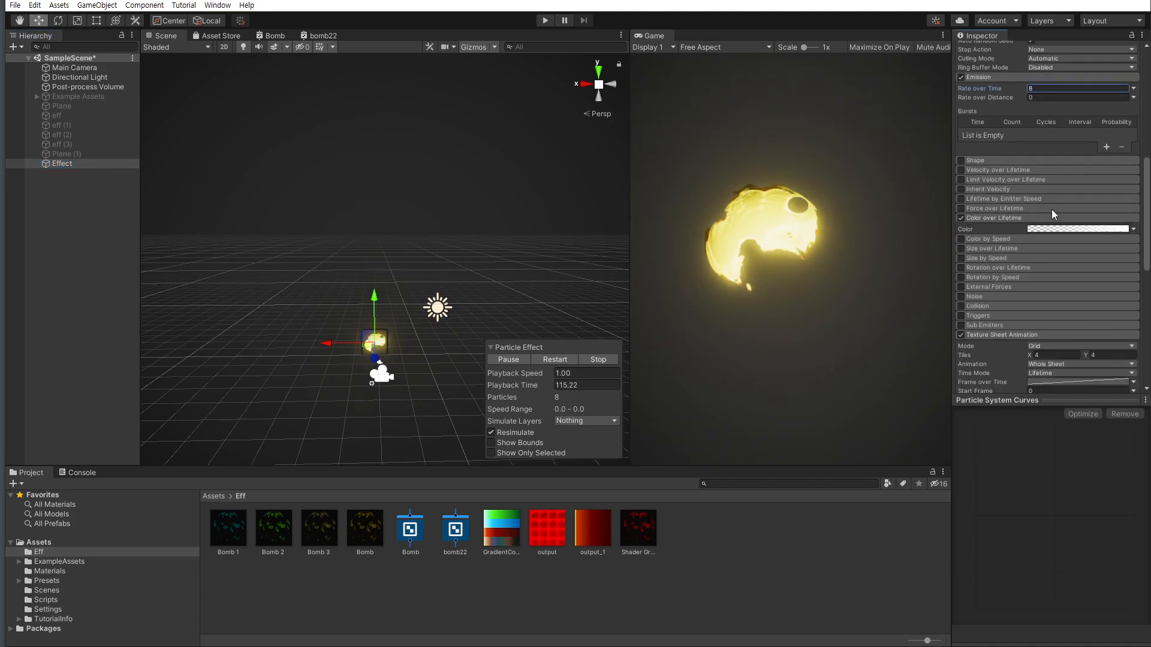
scroll(1002, 207, "down", 5)
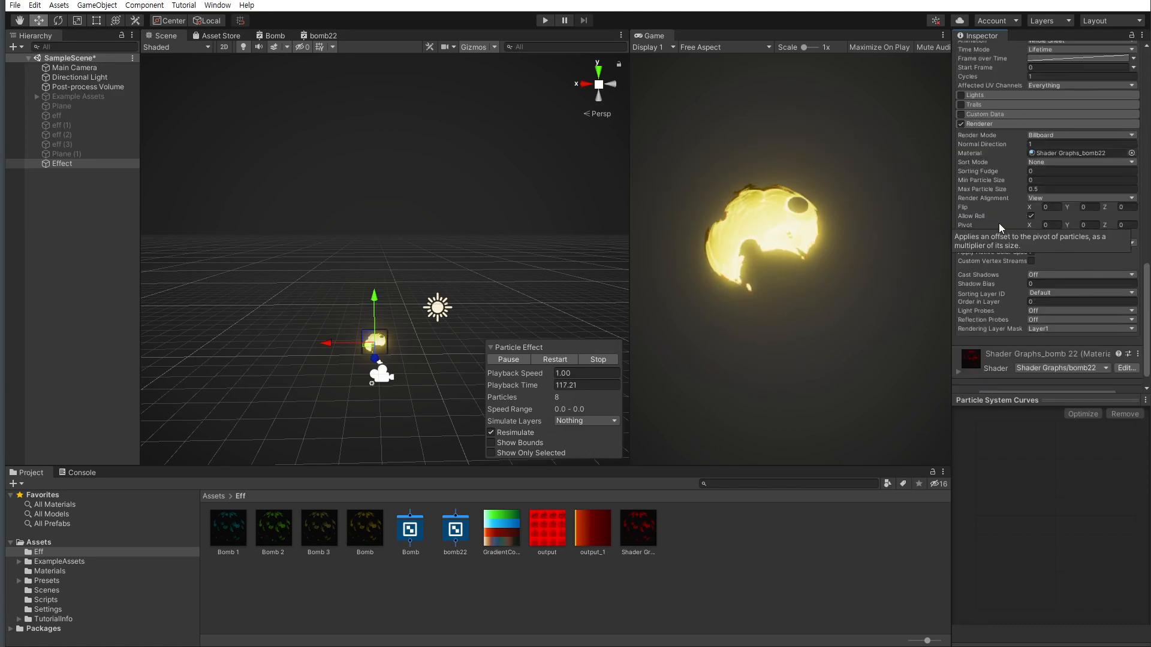
left_click(970, 364)
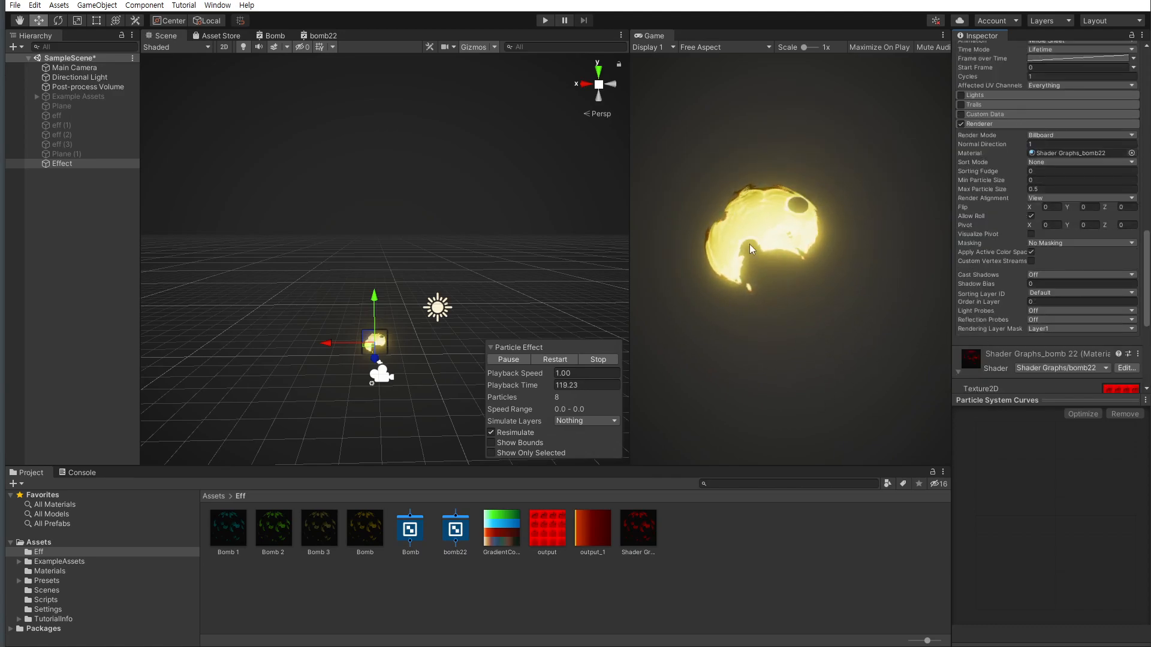
scroll(988, 273, "down", 5)
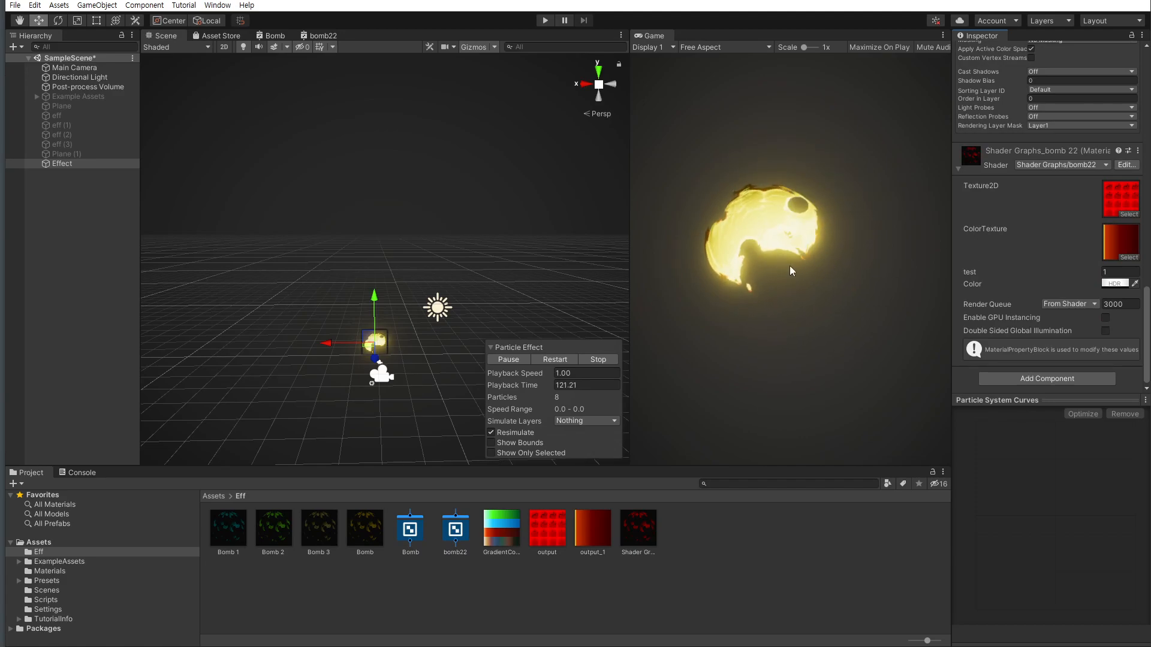
scroll(994, 199, "up", 5)
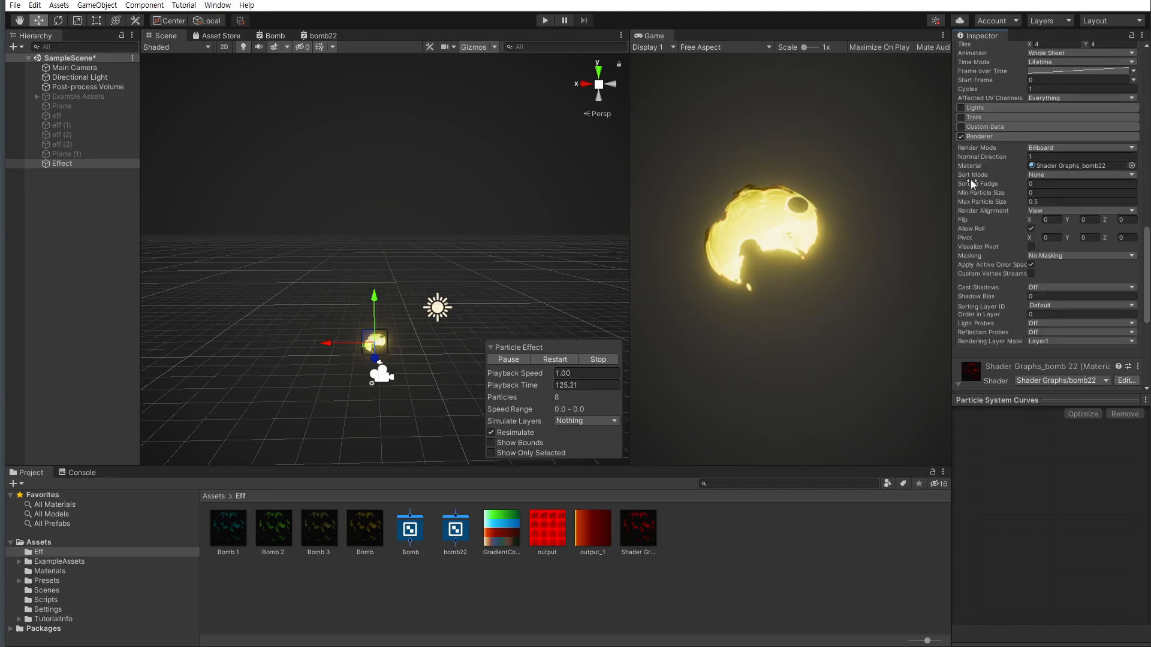
left_click(1043, 174)
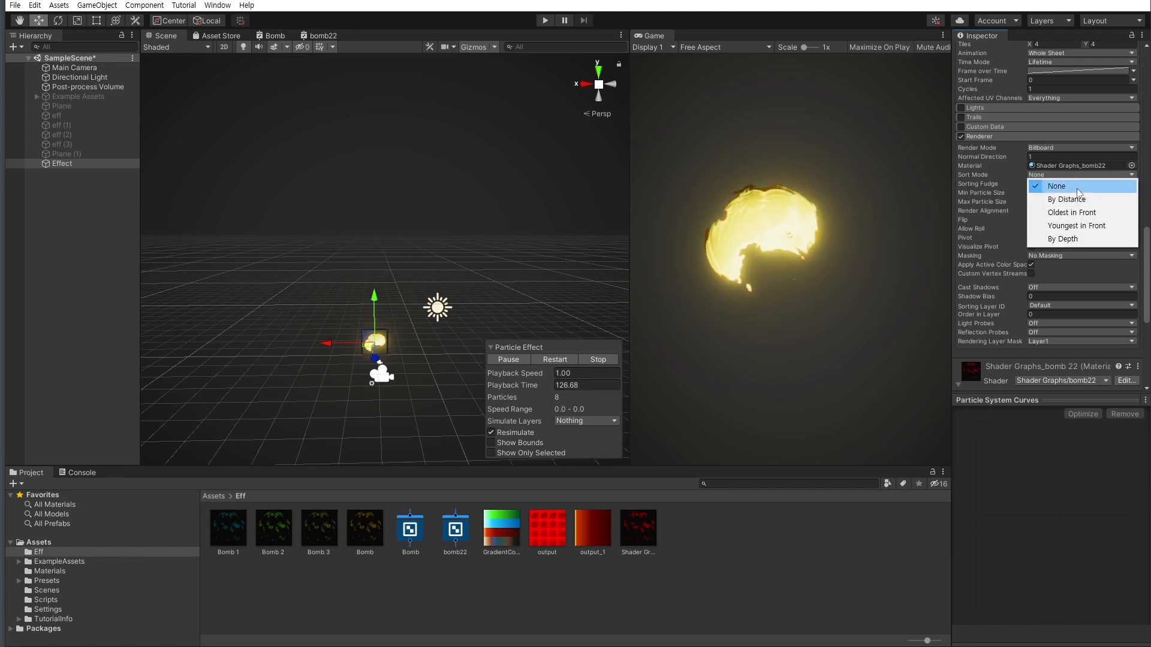
left_click(1072, 213)
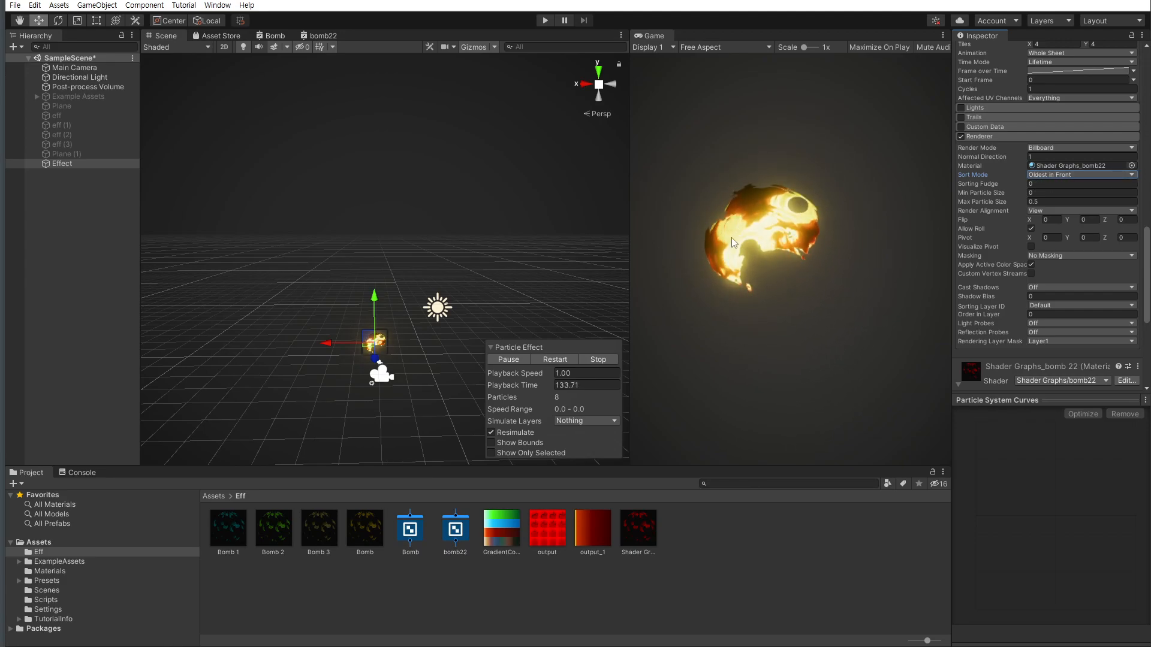
Make the Effect particles' Start Rotation random between 0 and 360
scroll(1061, 248, "up", 5)
scroll(1034, 254, "up", 4)
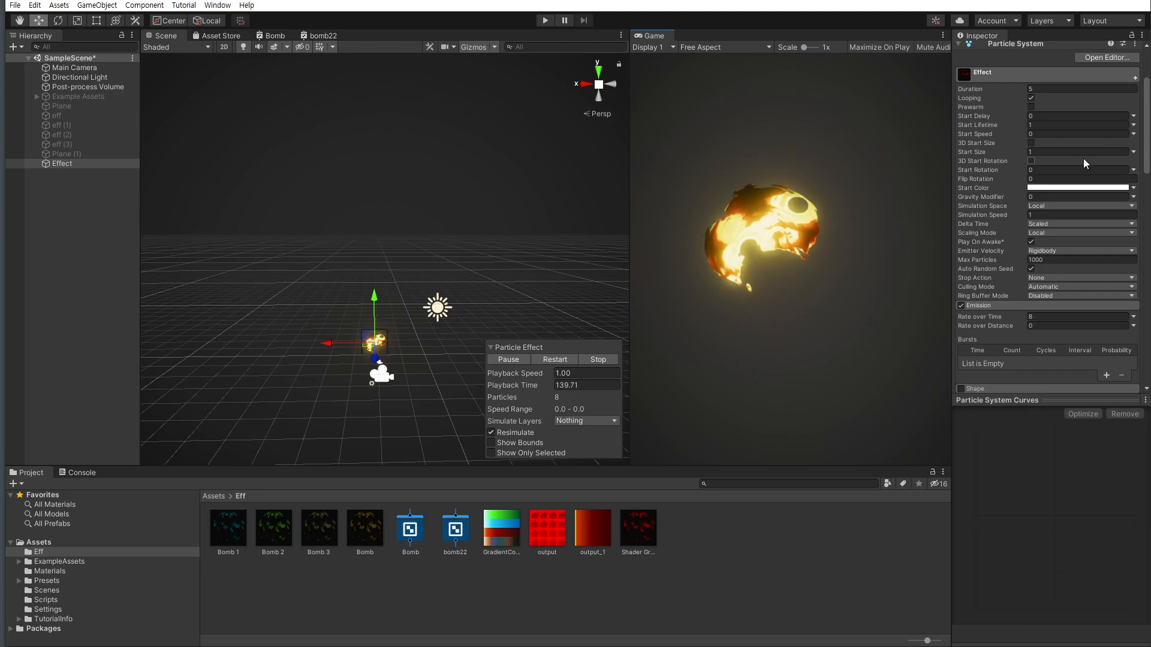
left_click(1133, 169)
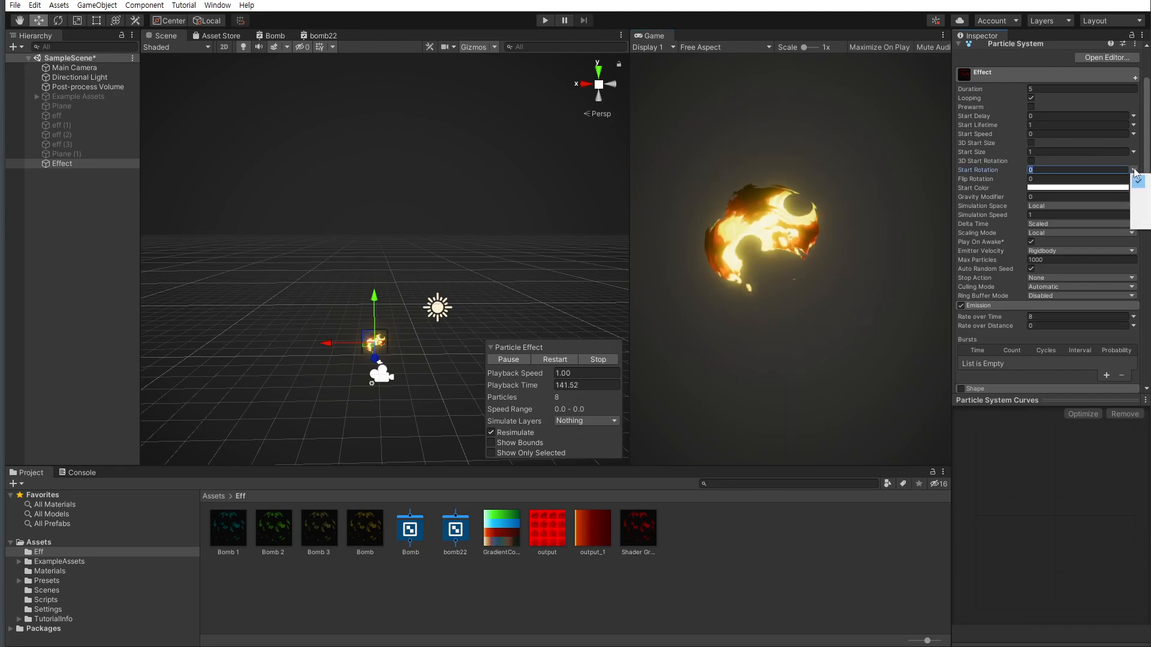
left_click(1140, 207)
left_click(1102, 169)
type("360")
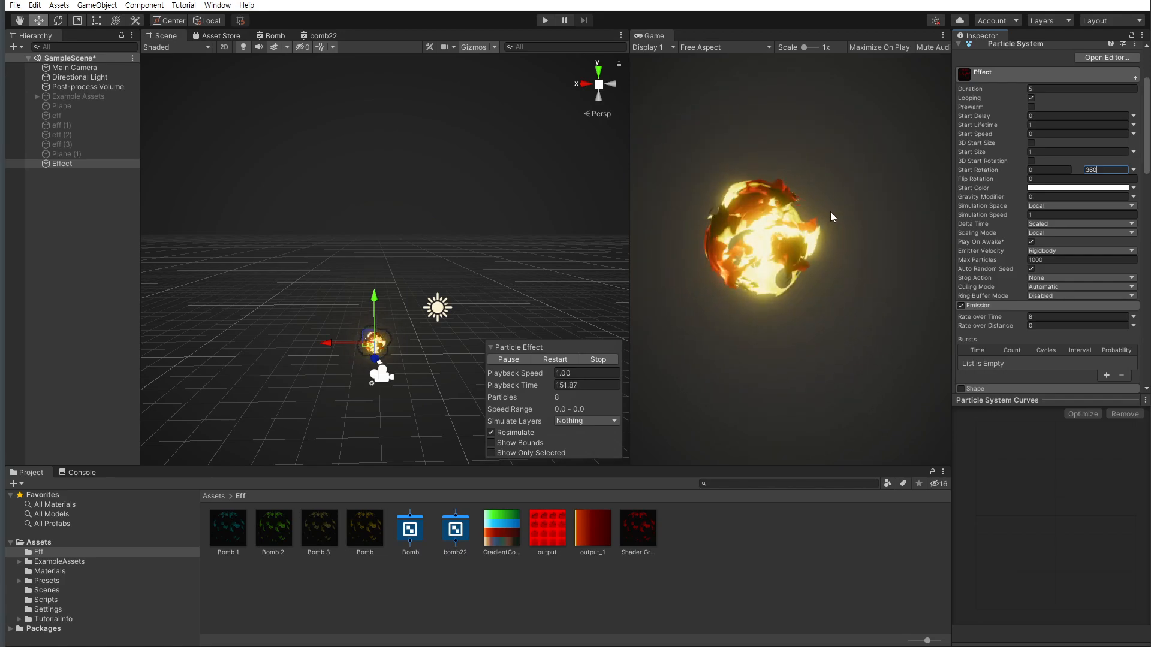
scroll(994, 262, "down", 5)
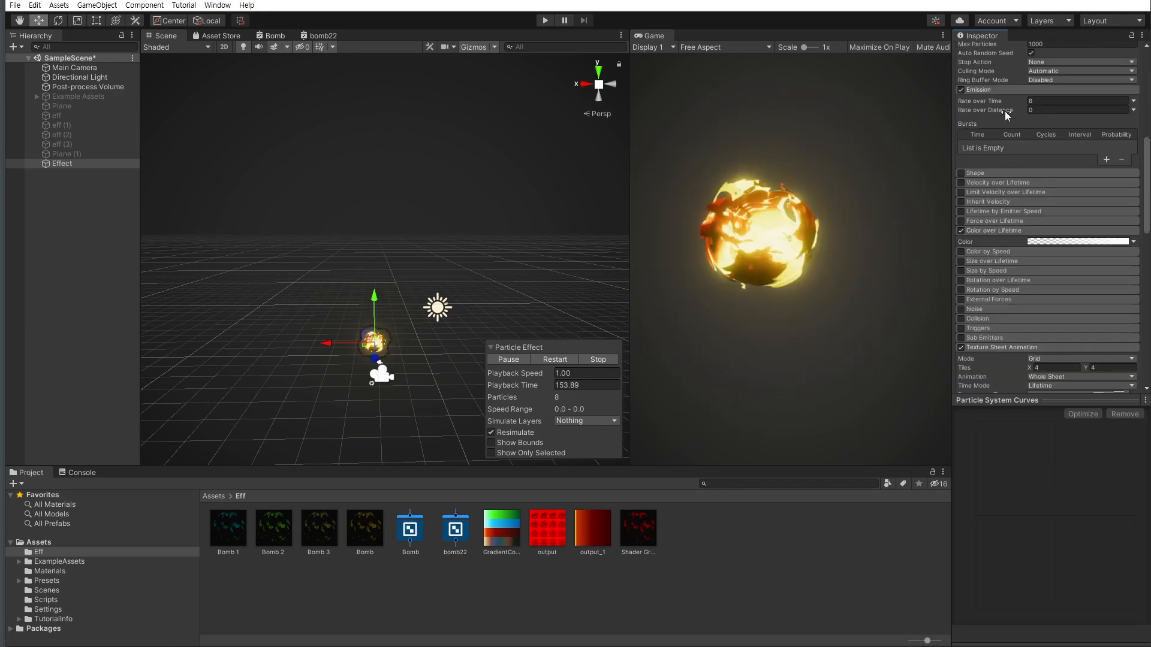
Enable Size over Lifetime on the Effect particle system and shape its size curve to ease up from about 0.6 to 1.0
left_click(1001, 89)
left_click(988, 158)
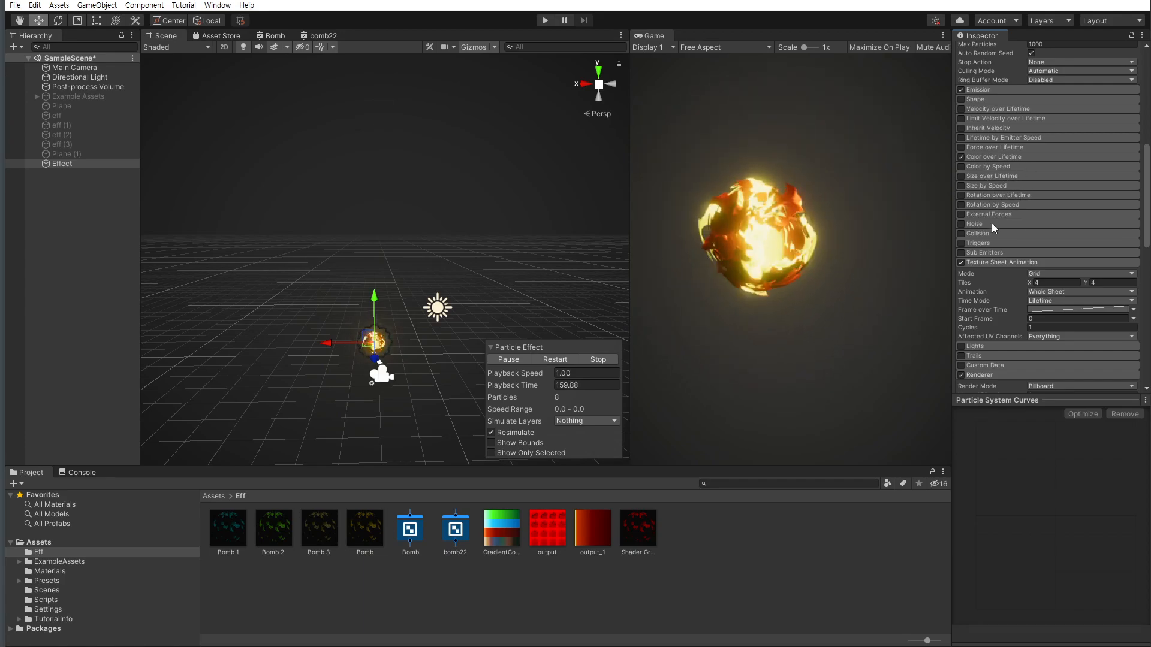
left_click(961, 176)
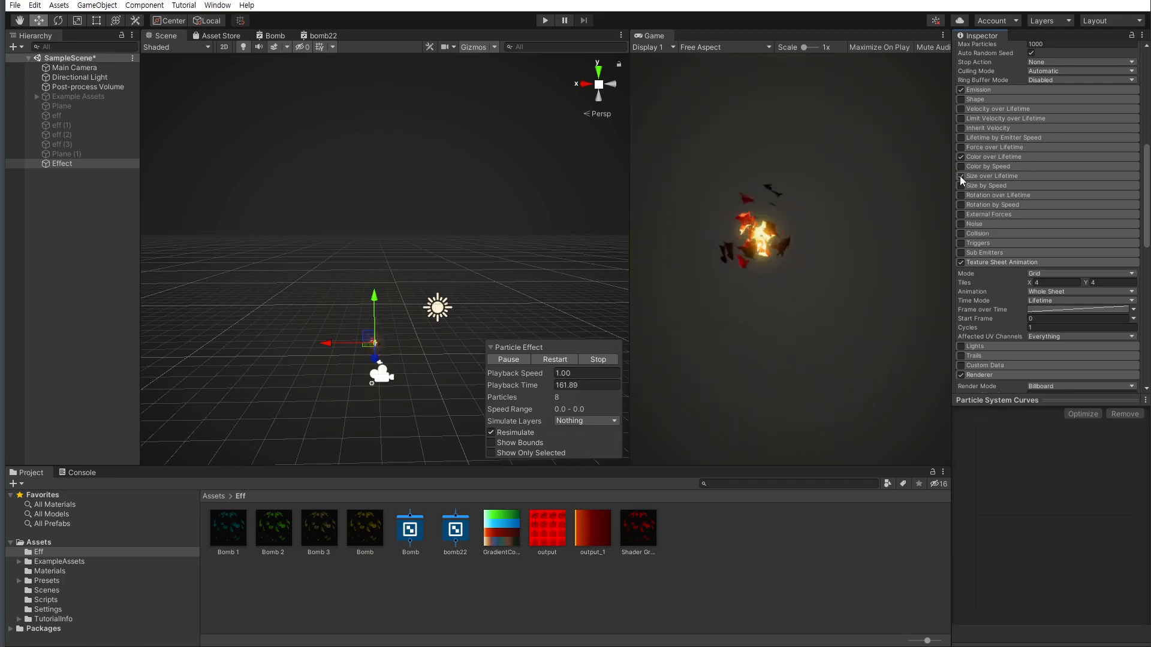
left_click(989, 176)
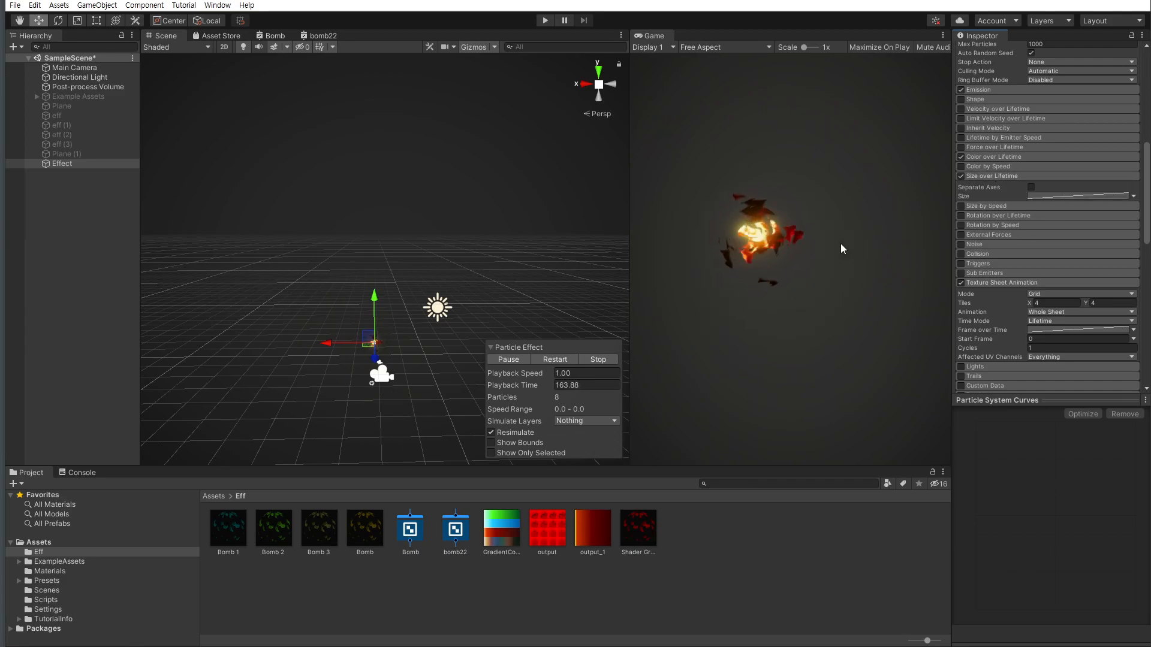
left_click(1043, 196)
left_click_drag(975, 609, 872, 499)
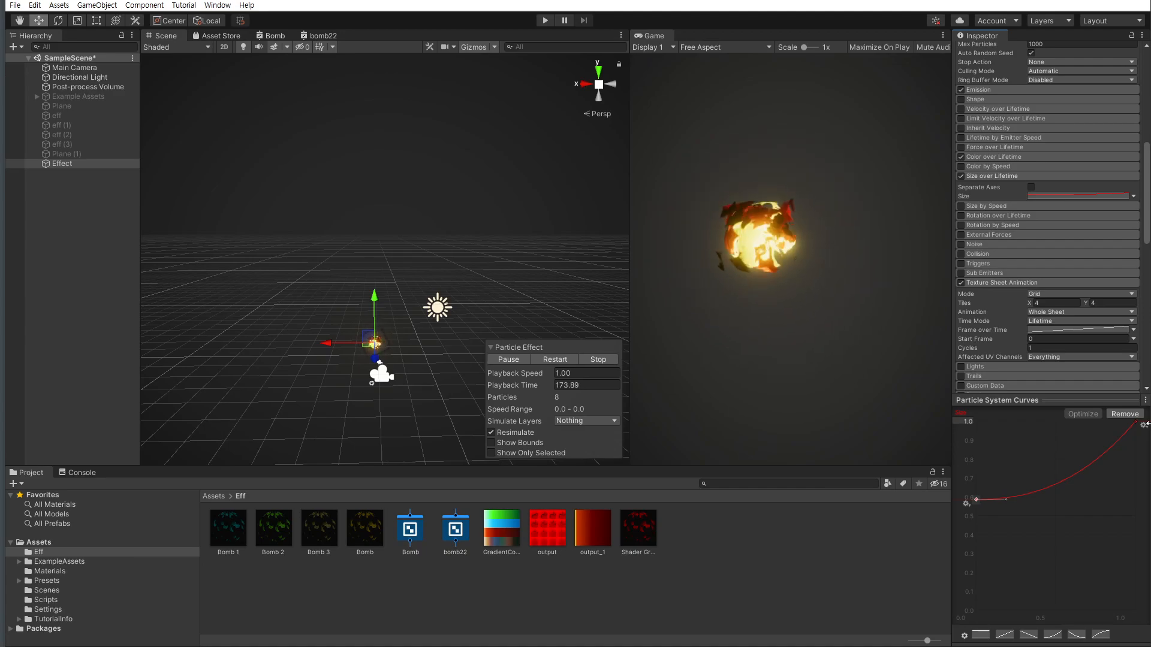
mouse_move(1007, 499)
left_mouse_down()
mouse_move(1005, 487)
mouse_move(1014, 497)
left_mouse_up()
left_click(1136, 423)
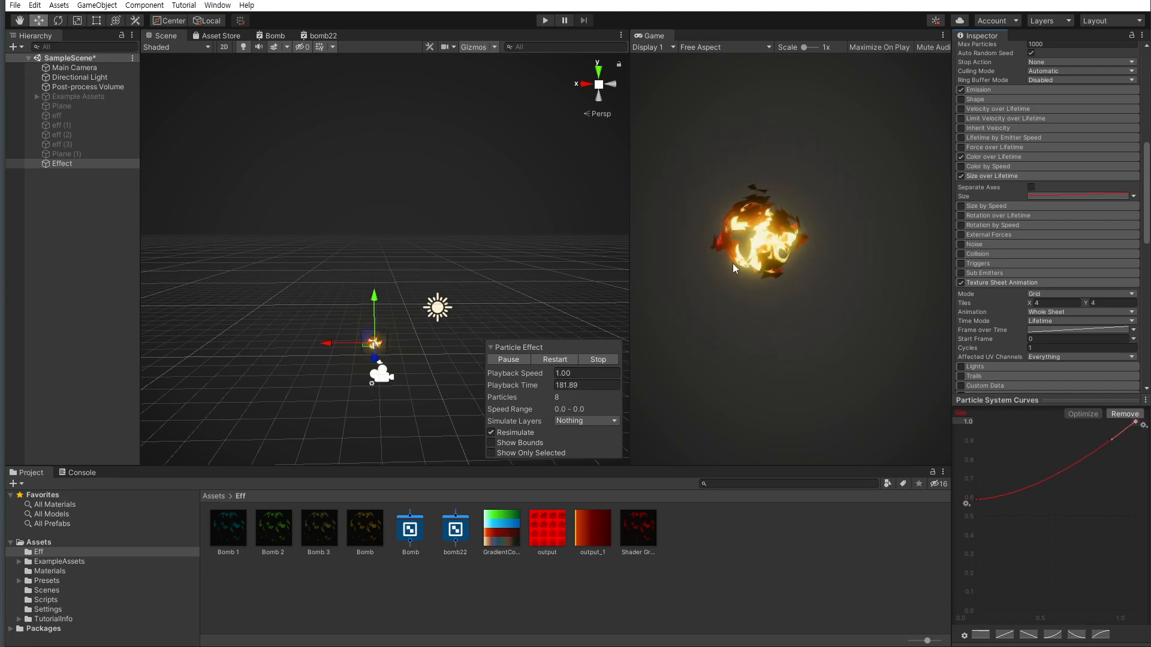
Shift the first key of the Texture Sheet Animation's Frame over Time curve to about 0.3 of the lifetime at frame 0
scroll(1049, 179, "down", 5)
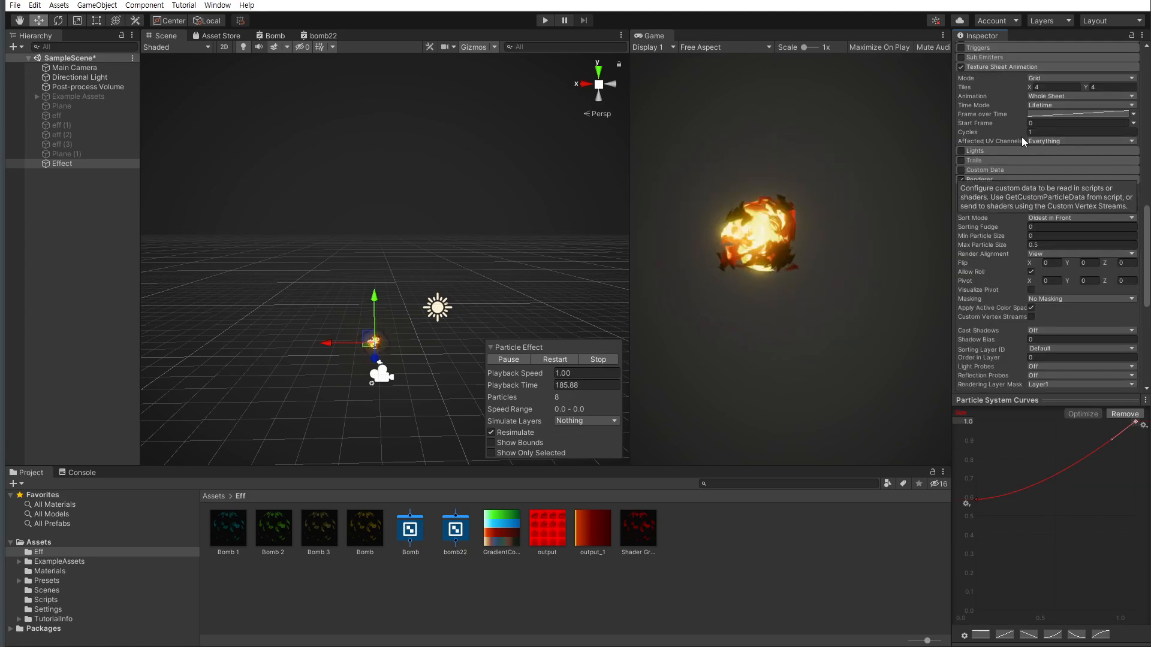
left_click(1065, 114)
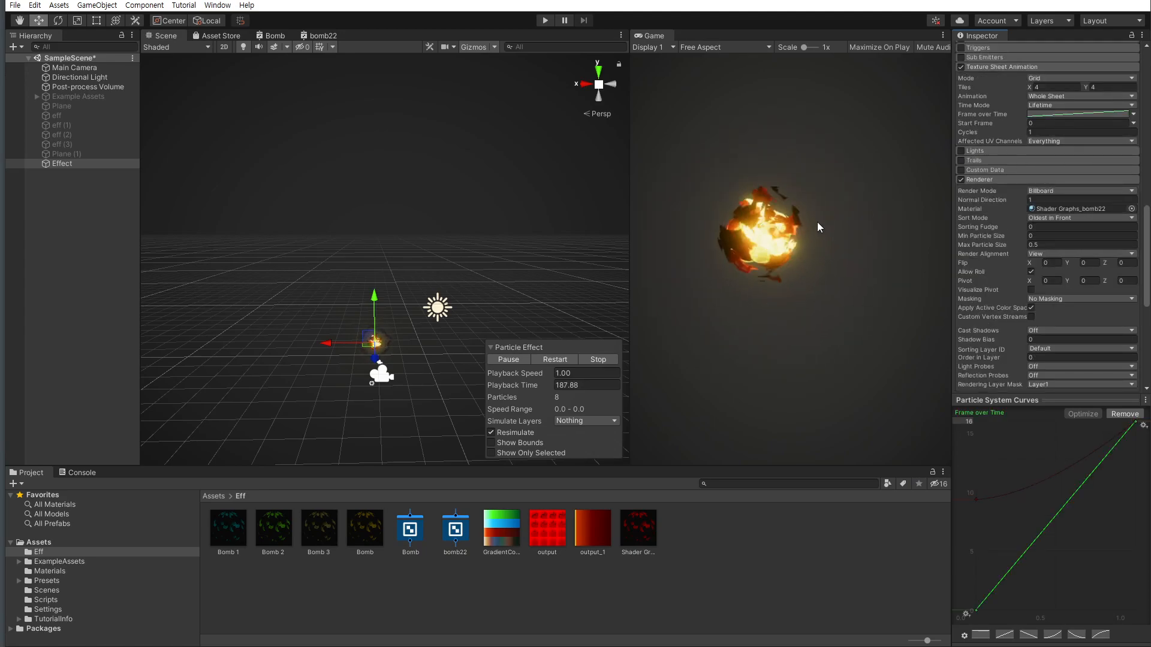
left_click_drag(976, 612, 1026, 626)
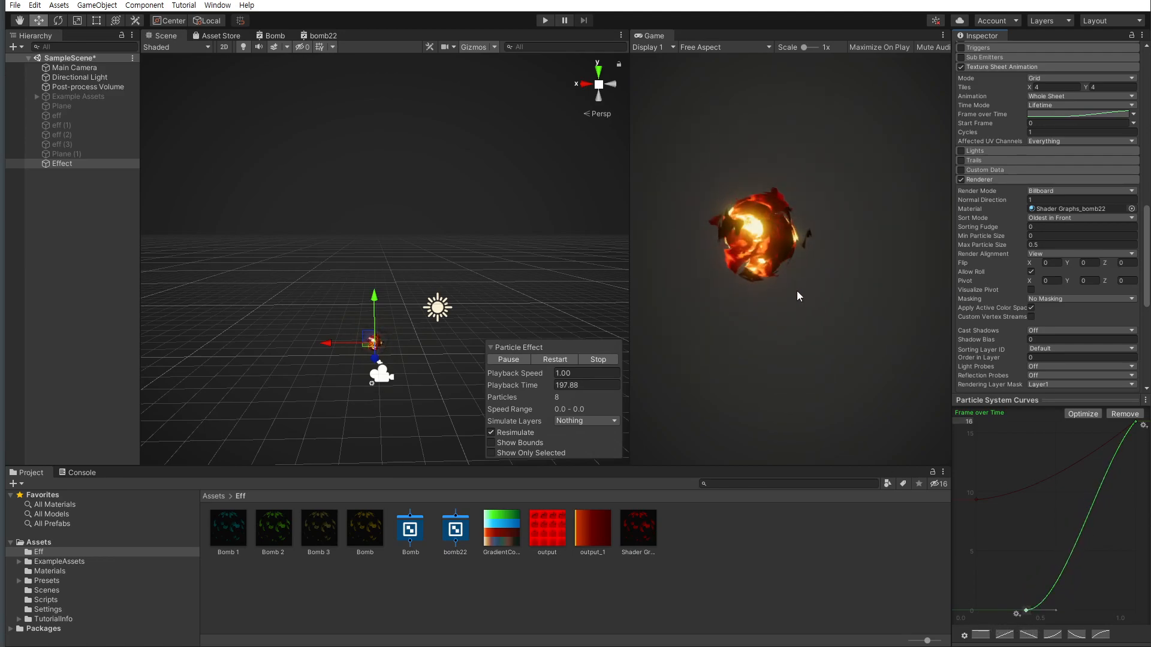
Move the Effect closer to the camera and lower the start of its Size over Lifetime curve to about 0.4
left_click(84, 165)
left_click_drag(414, 258, 301, 285, "alt")
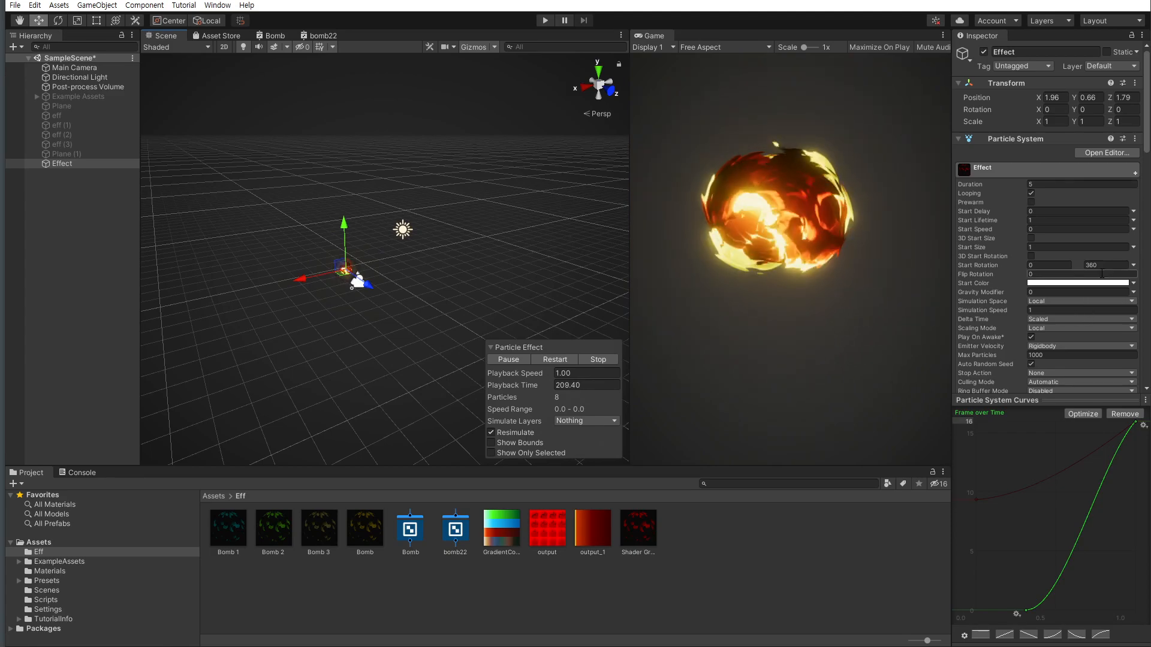
scroll(1065, 275, "down", 3)
scroll(1056, 291, "down", 8)
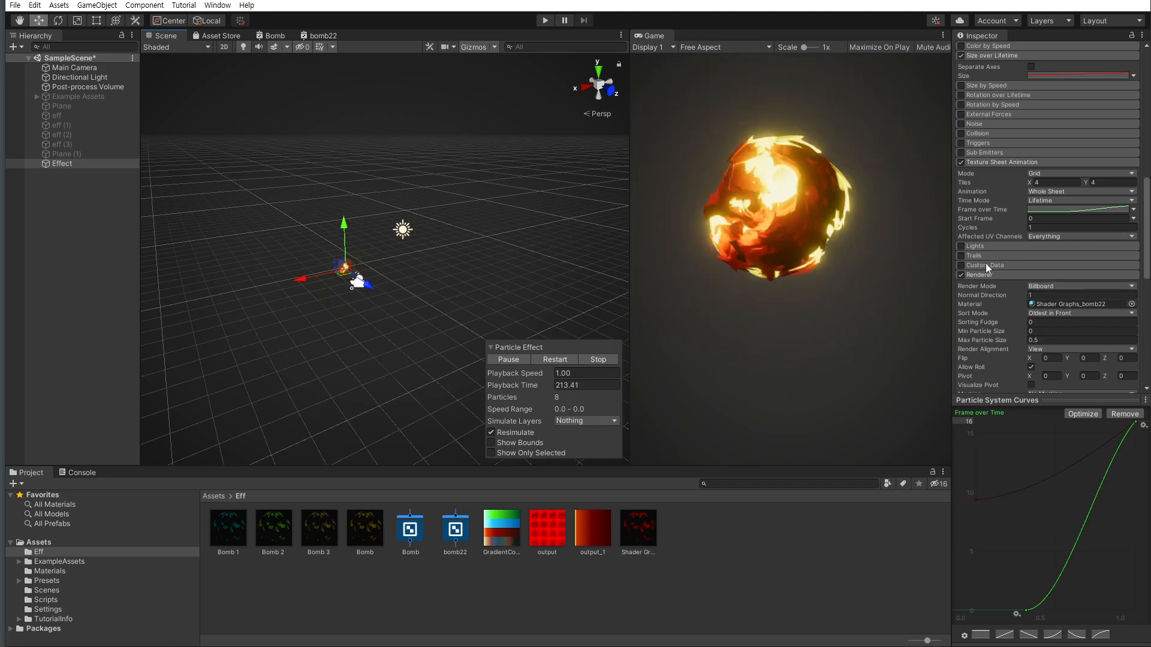
left_click(1002, 162)
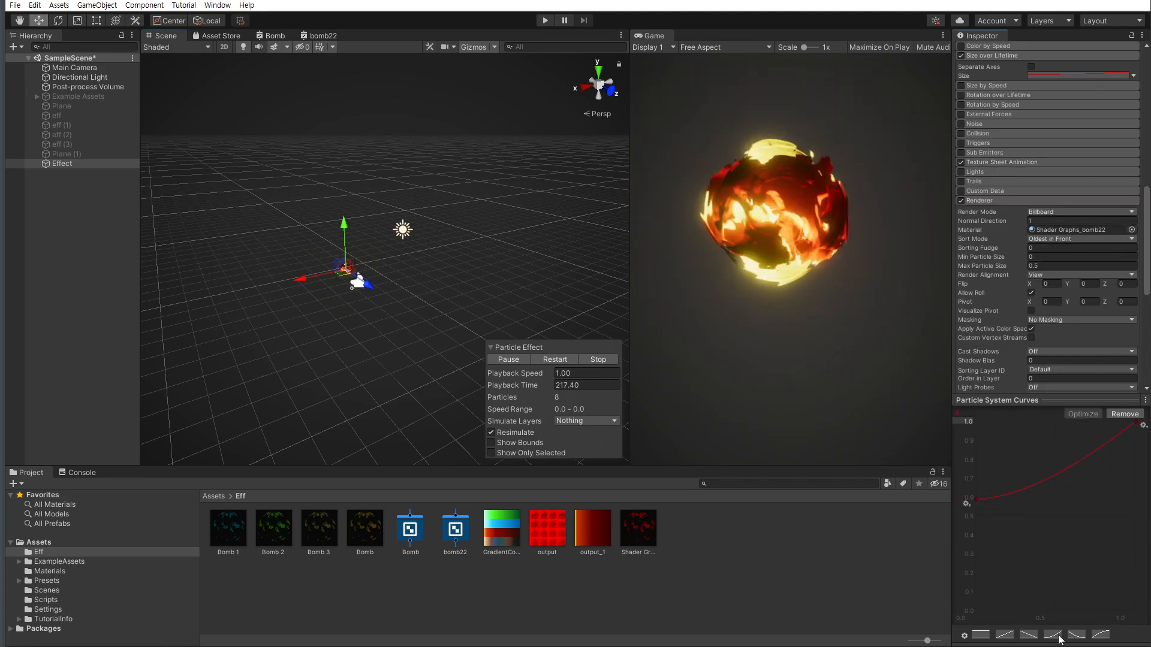
left_click(1136, 422)
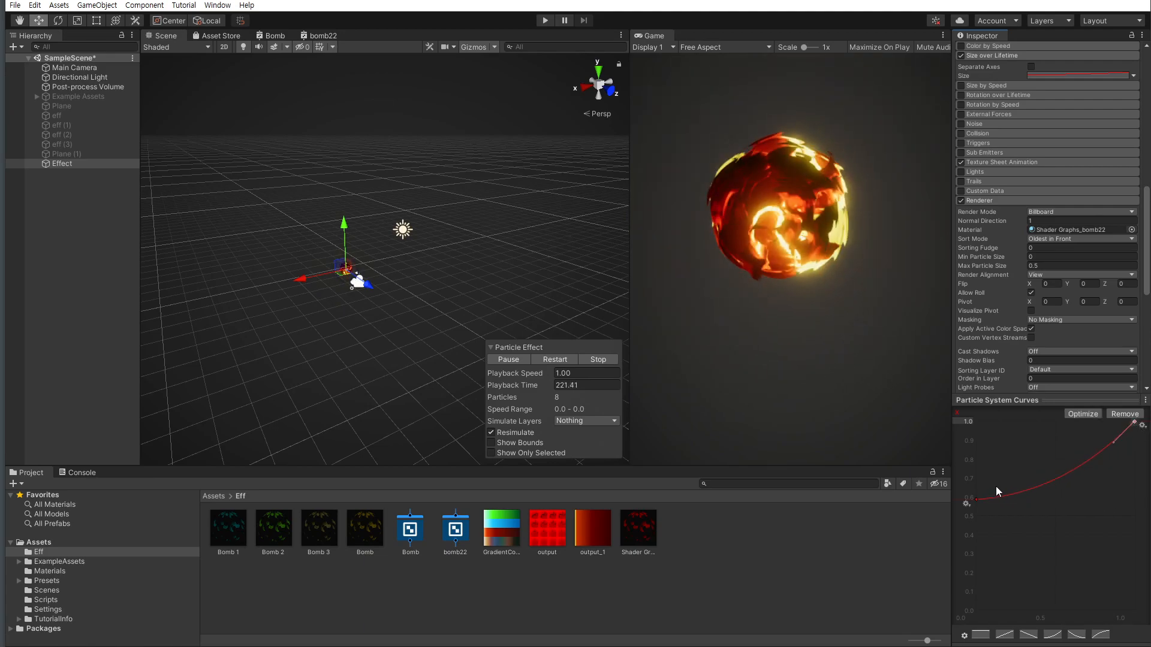
left_click_drag(975, 501, 966, 535)
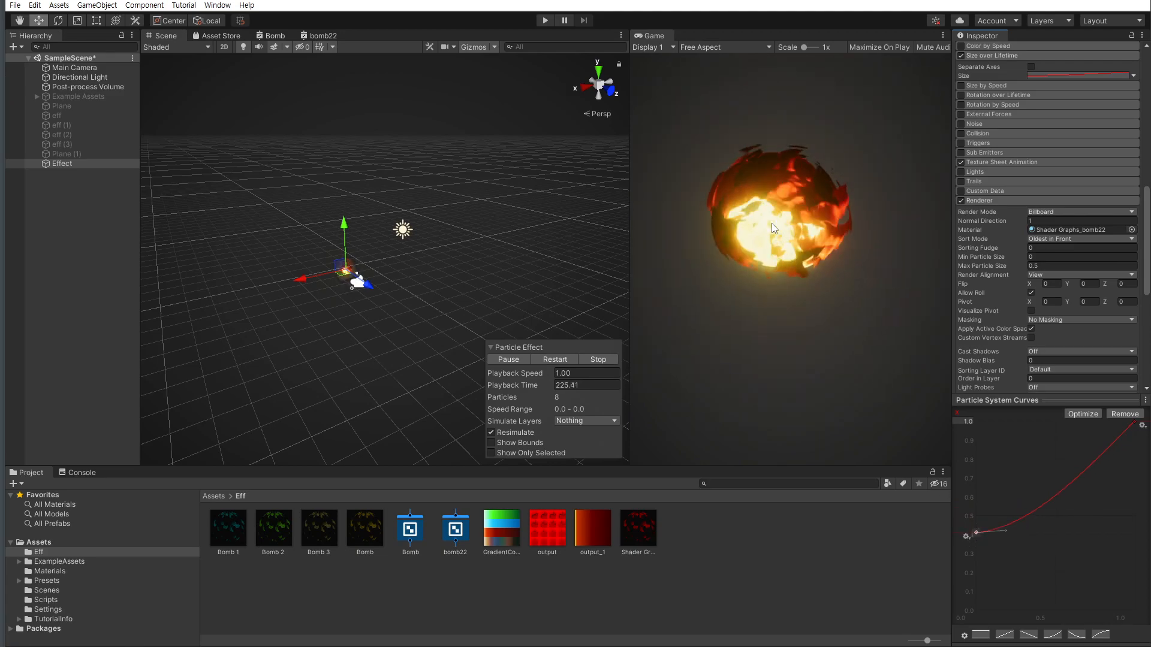
Add an alpha key of 56 at location 44.1% to the Effect's Color over Lifetime gradient
scroll(1078, 198, "up", 4)
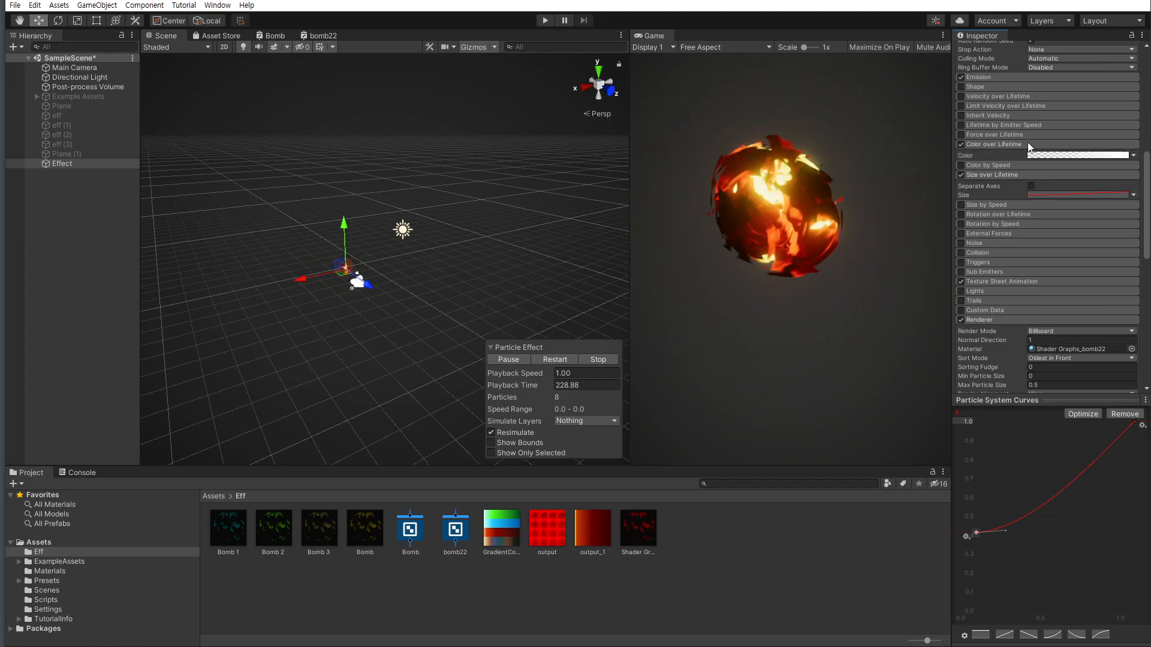
left_click(1069, 156)
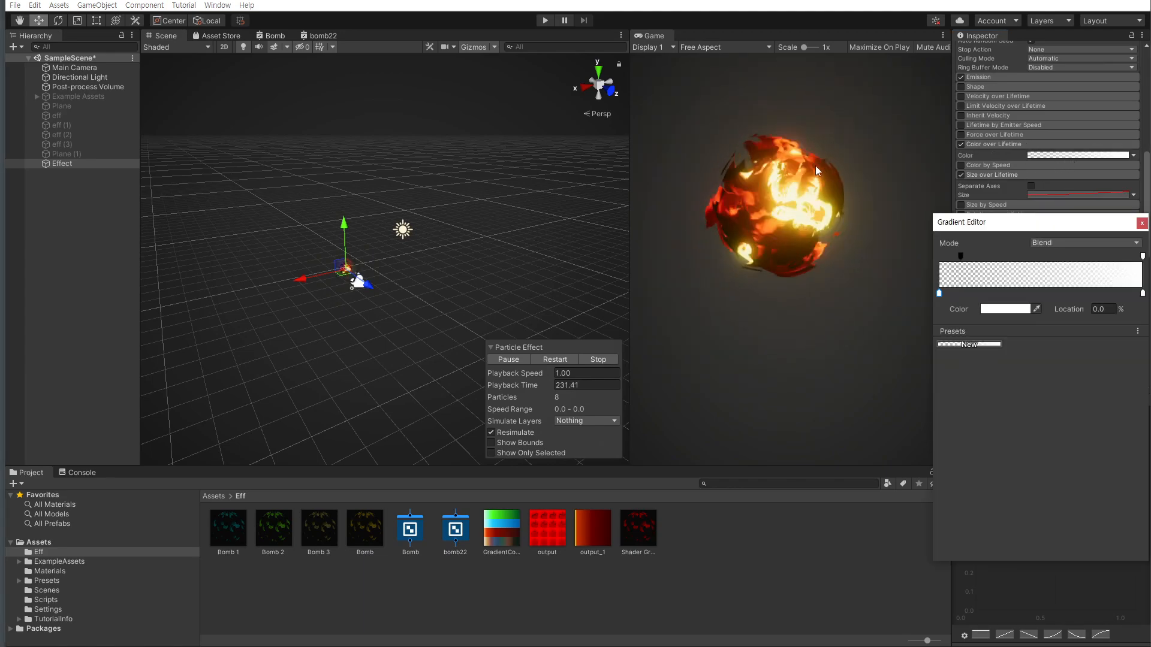
left_click(1045, 256)
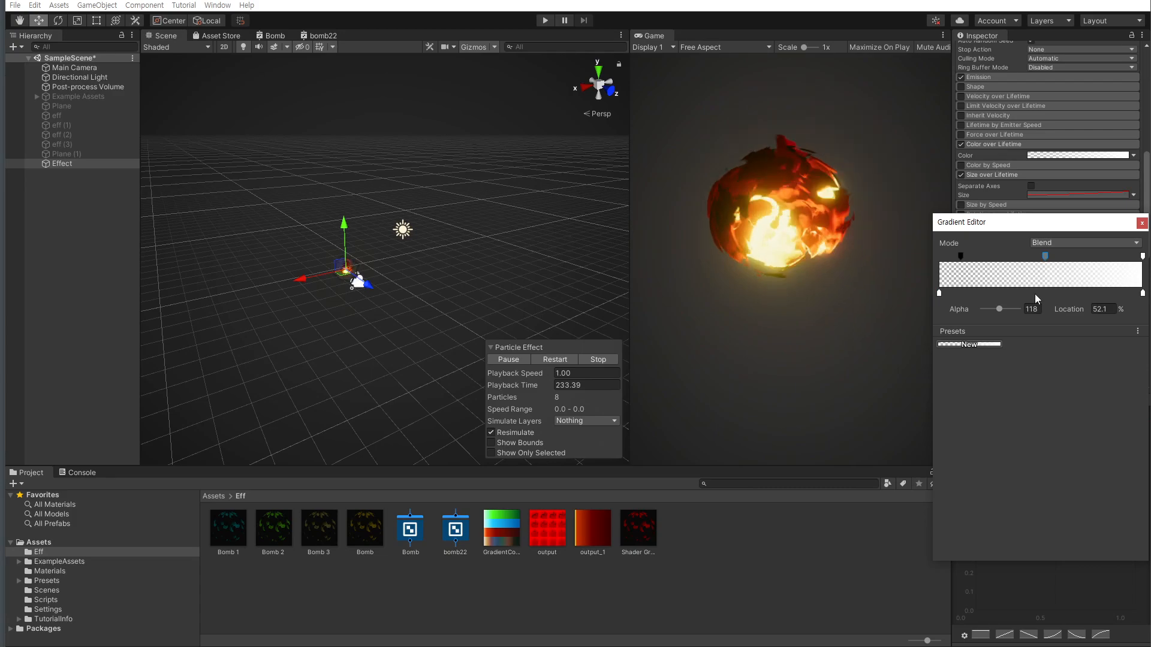
left_click_drag(999, 309, 1006, 312)
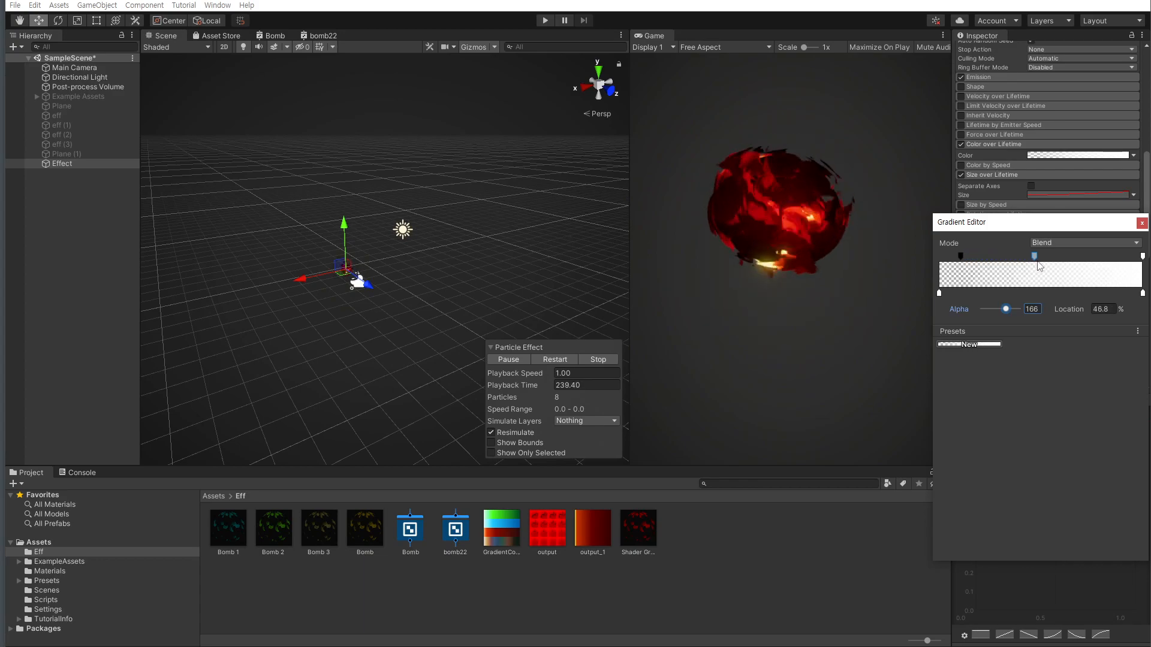
left_click_drag(1065, 265, 1025, 267)
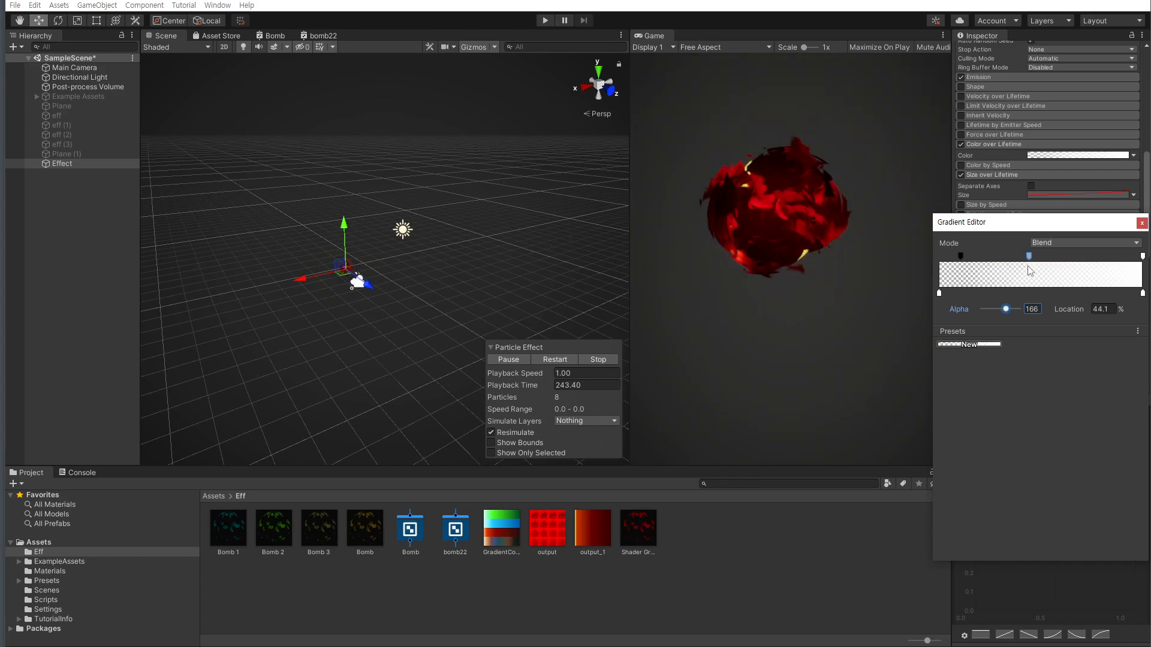
left_click_drag(999, 313, 991, 312)
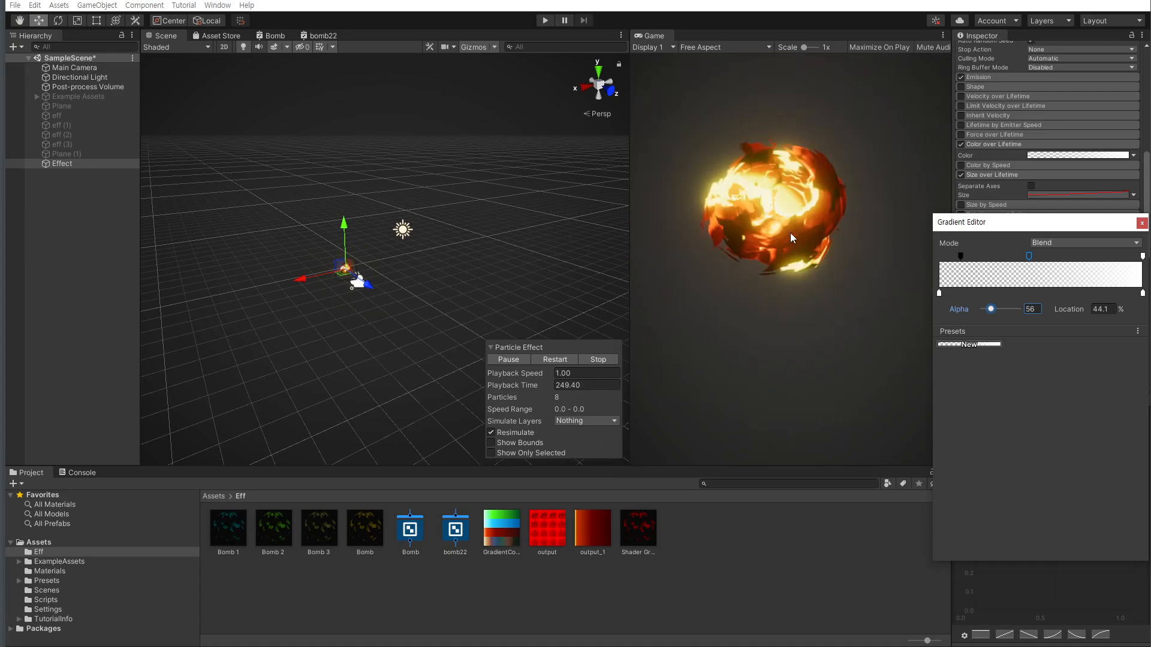
left_click(1141, 222)
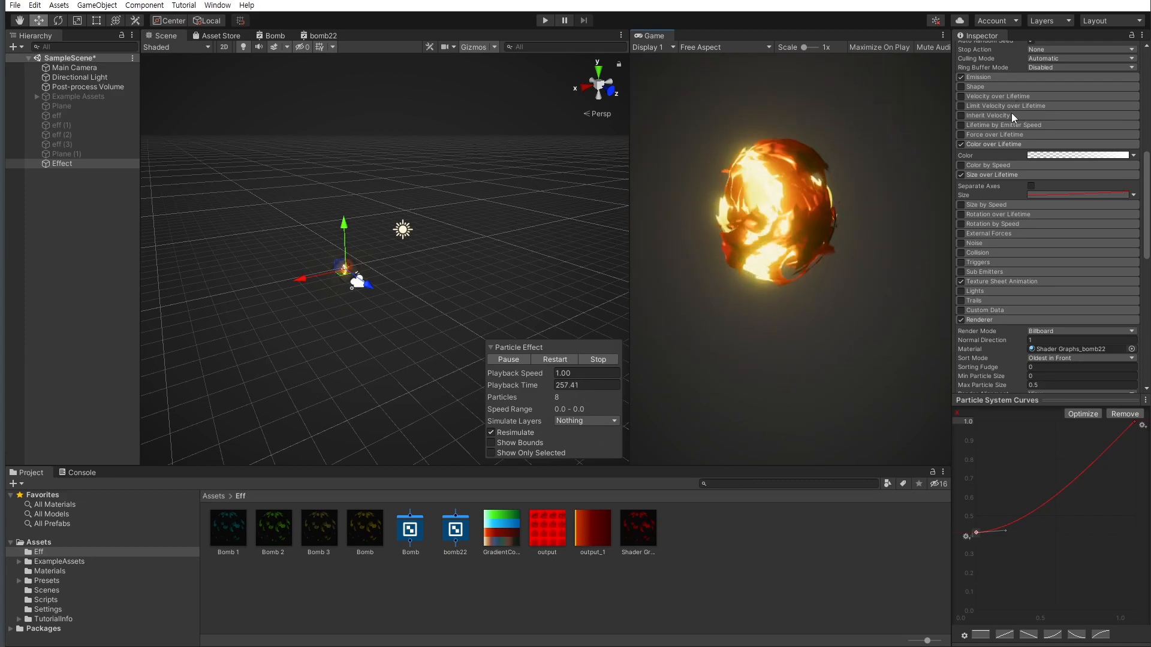
Make the Effect particles' Start Lifetime random between 0.8 and 1.2
scroll(1012, 112, "up", 5)
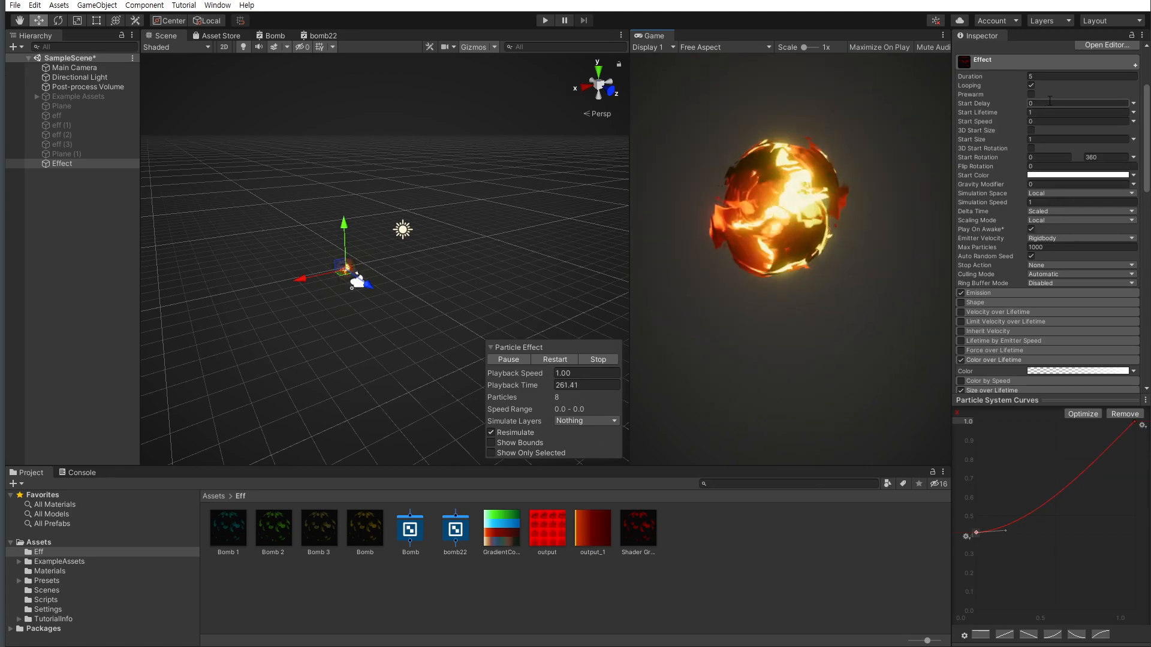
left_click(1080, 112)
left_click(1134, 113)
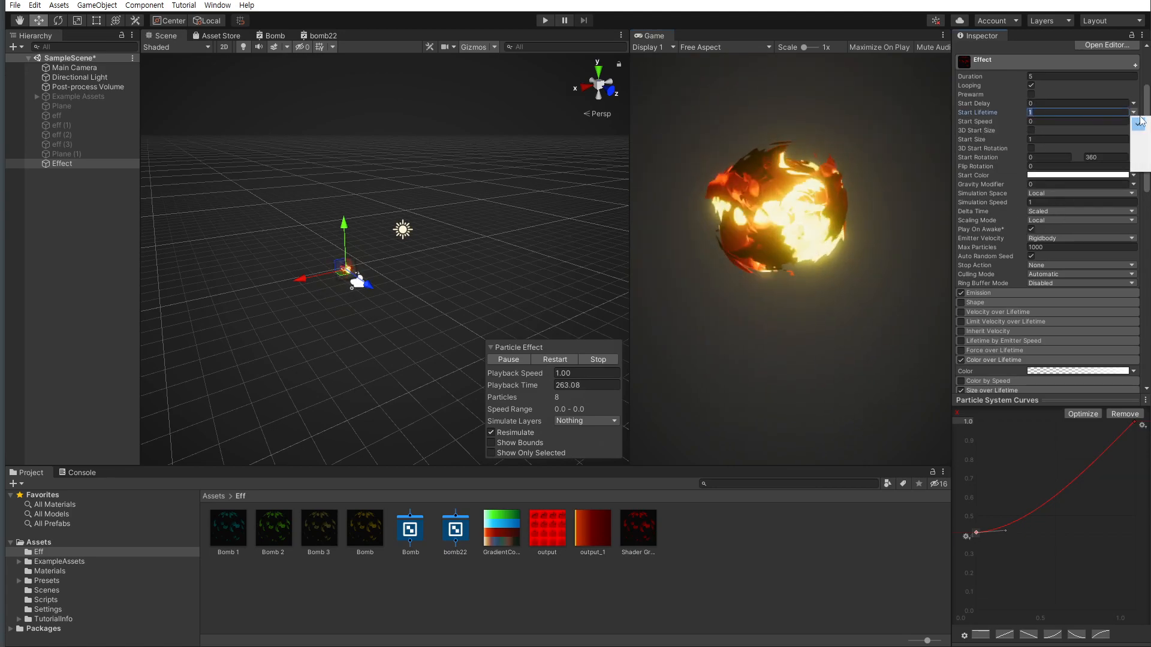
left_click(1141, 151)
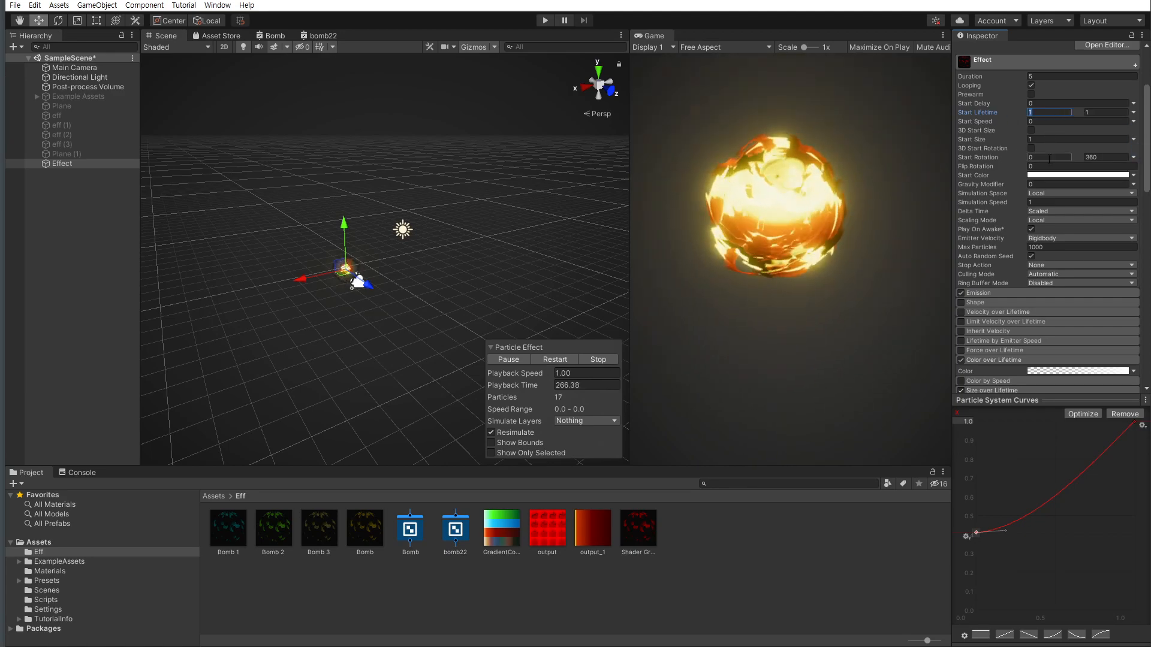
type("0.8")
key("Tab")
type("1.2")
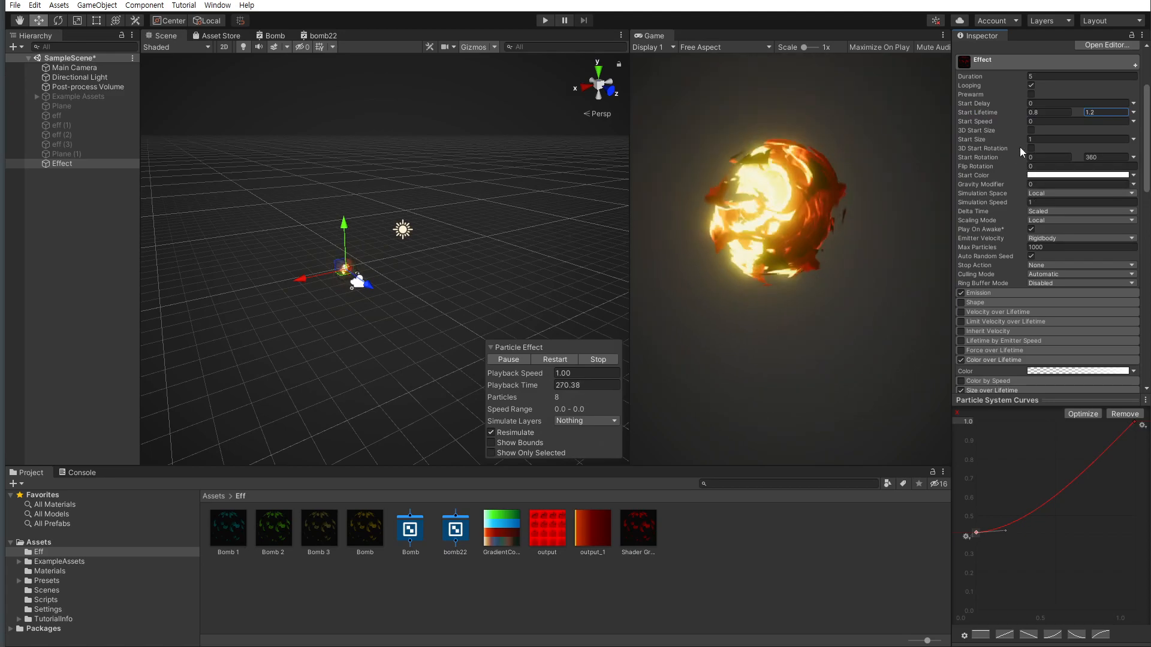
Make the Effect particles' Start Size random between 0.8 and 1.2
left_click(1134, 139)
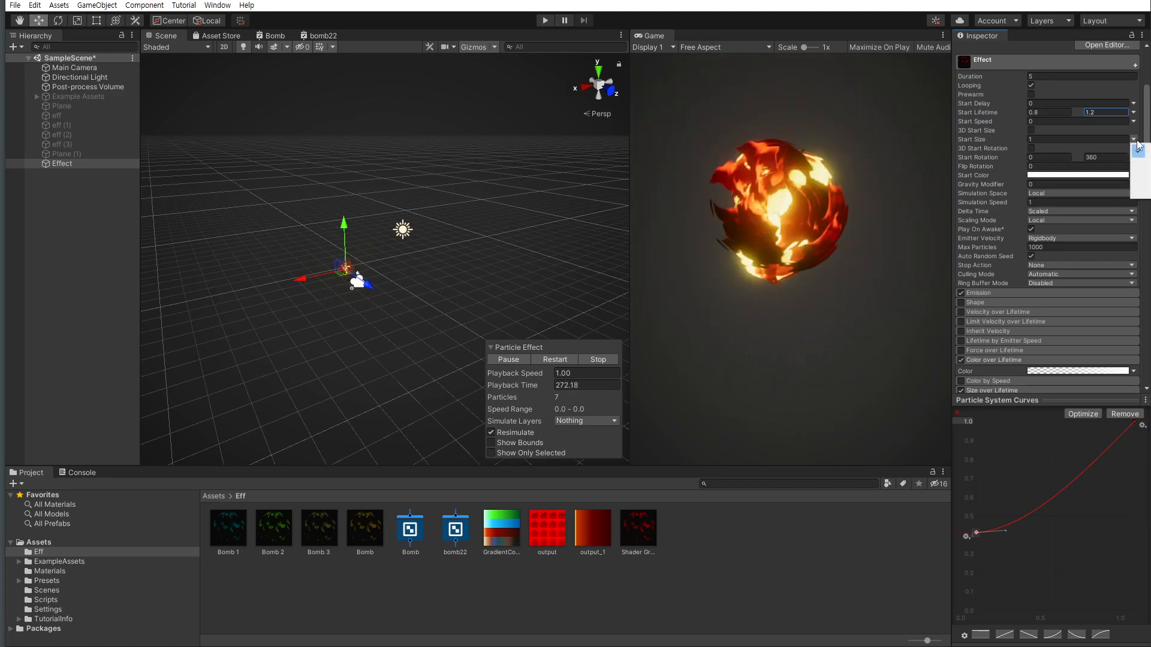
left_click(1140, 165)
left_click(1133, 140)
left_click(1140, 178)
left_click_drag(1041, 139, 1010, 138)
type("0.8")
key("Tab")
type("1.2")
left_click(752, 228)
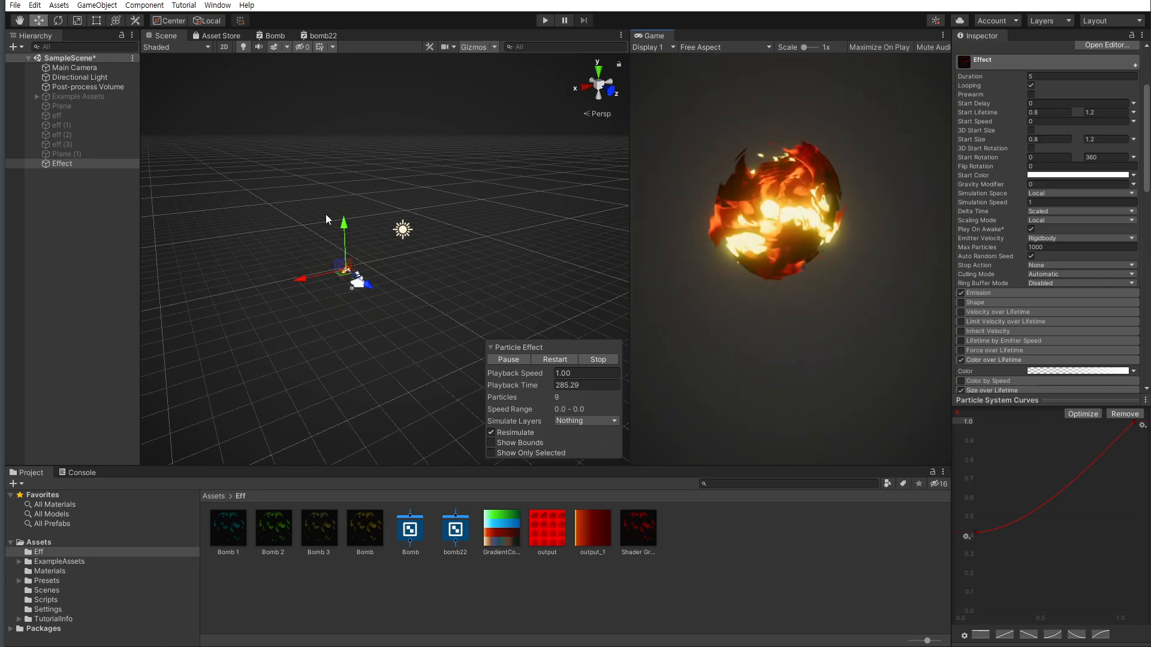
Deactivate the Effect object, activate eff through eff (3), and play their particle systems together
left_click(71, 166)
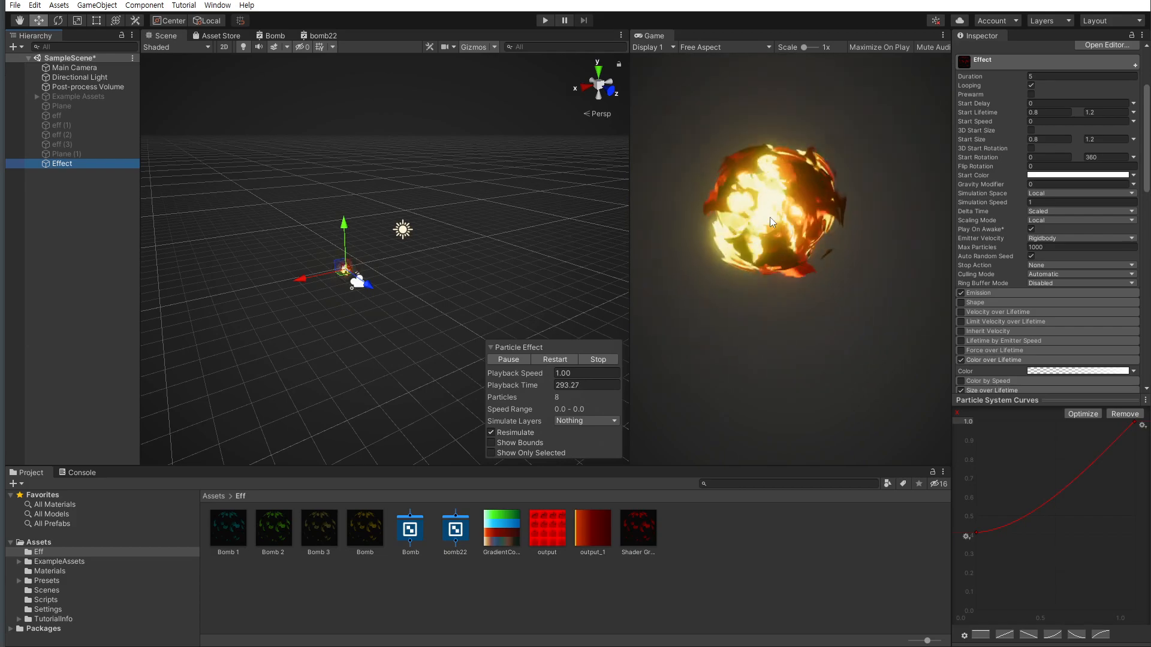
left_click(93, 164)
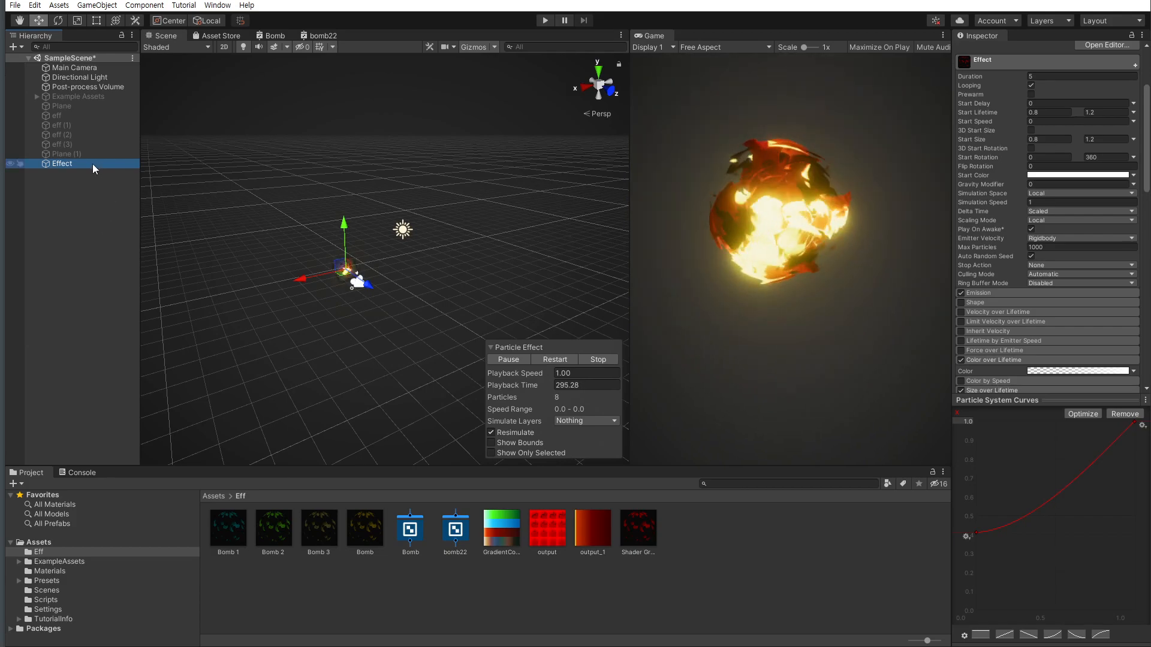
left_click(84, 195)
left_click(67, 163)
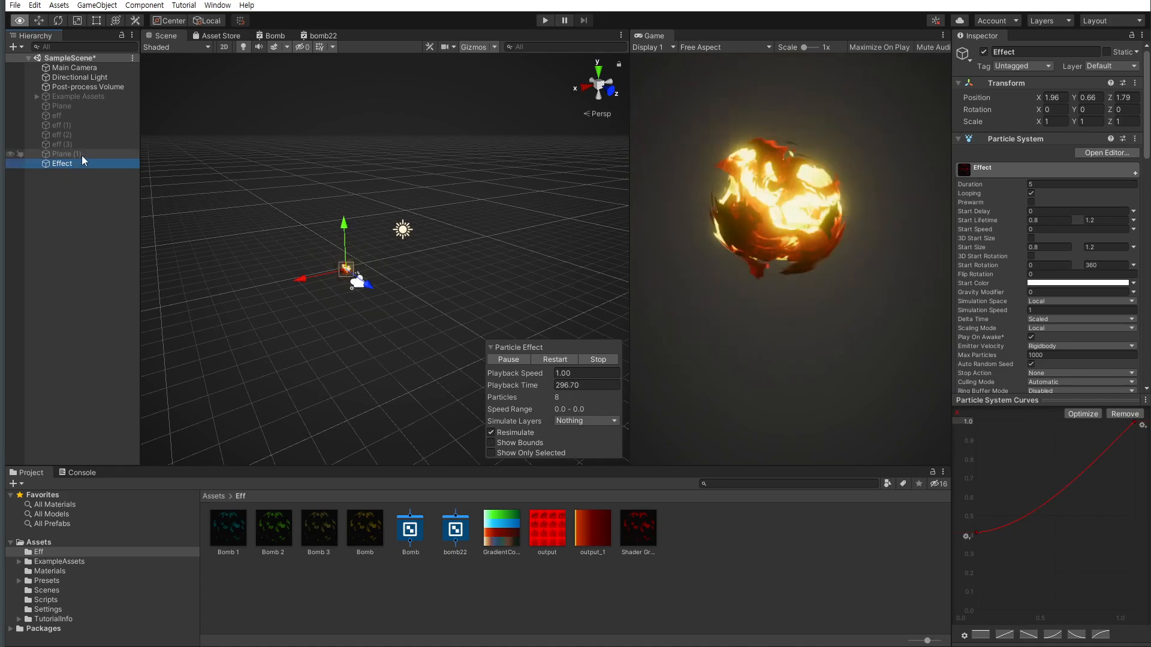
left_click(77, 116)
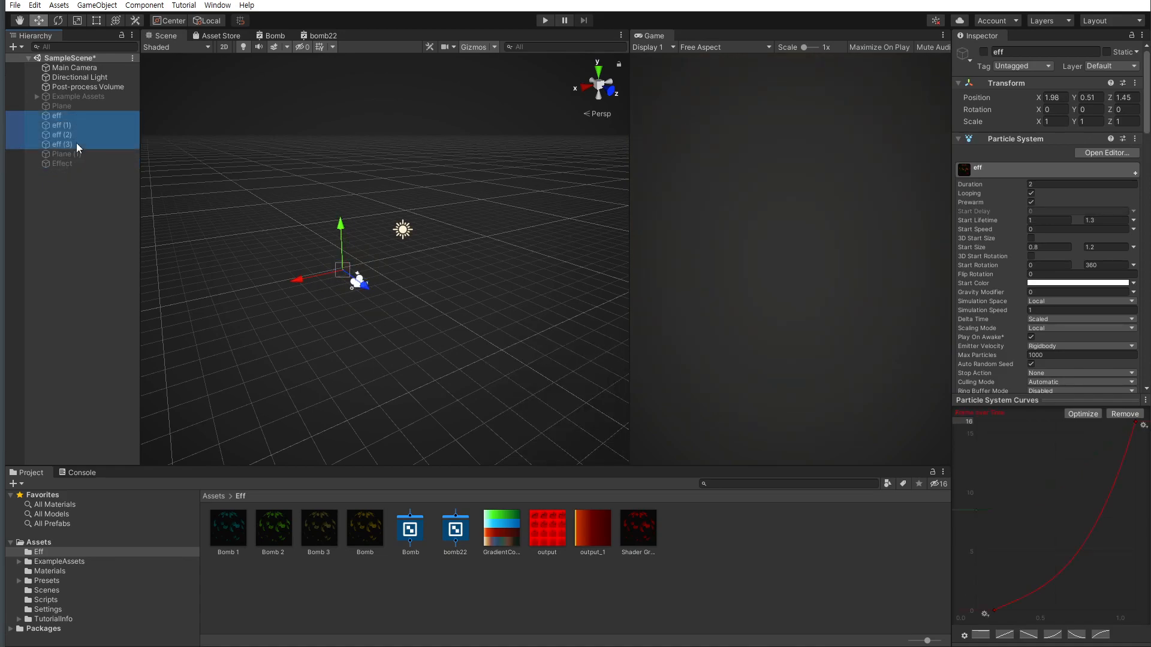
left_click(77, 144, "shift")
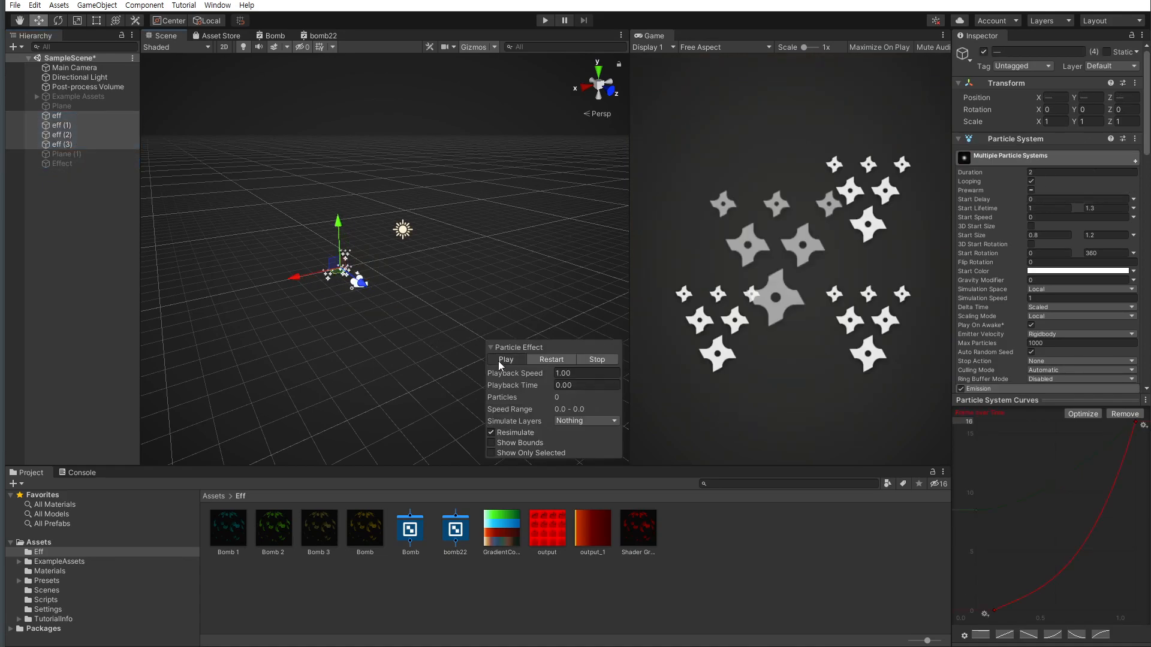
left_click(503, 360)
left_click(99, 123)
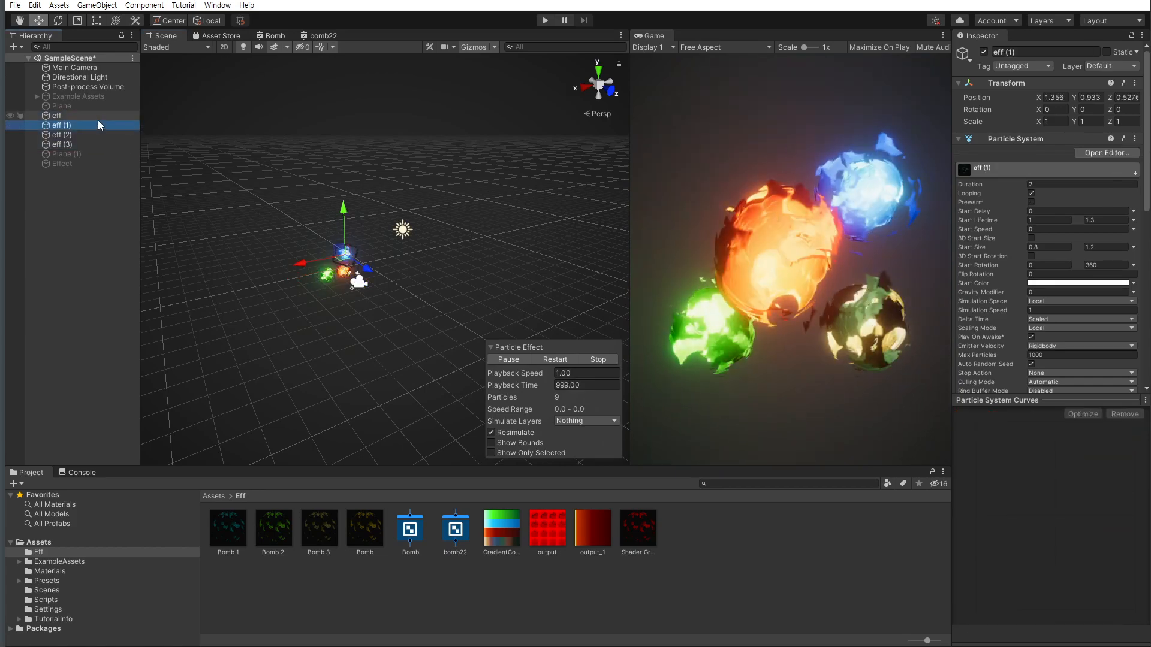
left_click(315, 277)
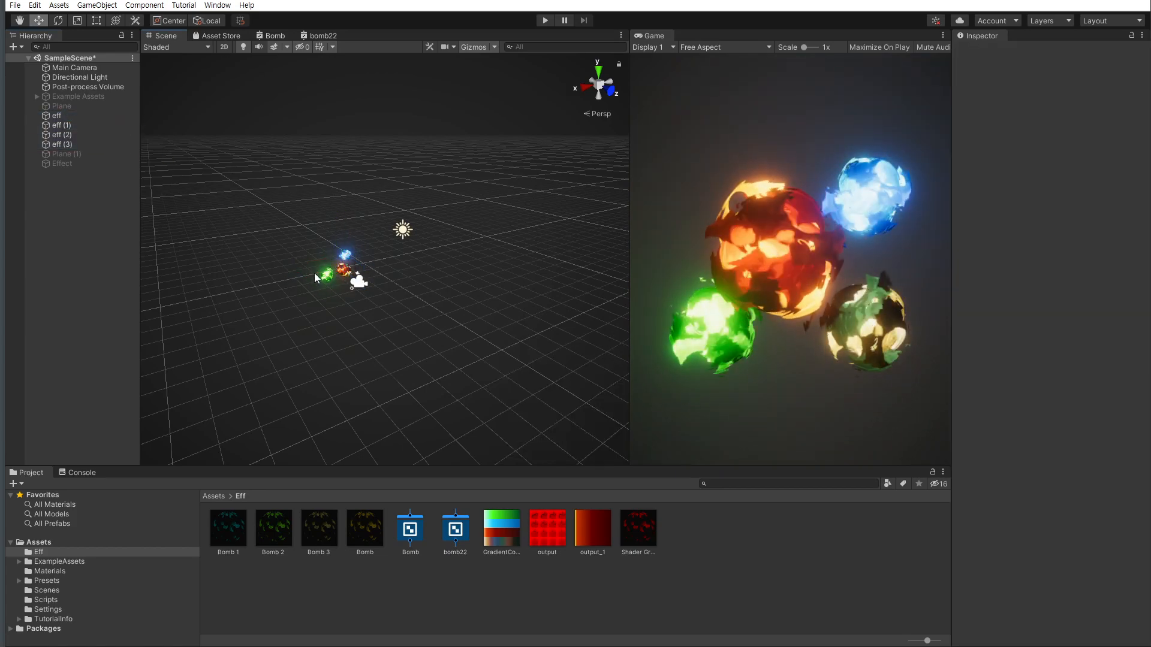
Raise the eff object to about Y 1.61, above the other explosions, and select eff (1) through eff (3)
left_click(80, 117)
left_click_drag(339, 225, 340, 210)
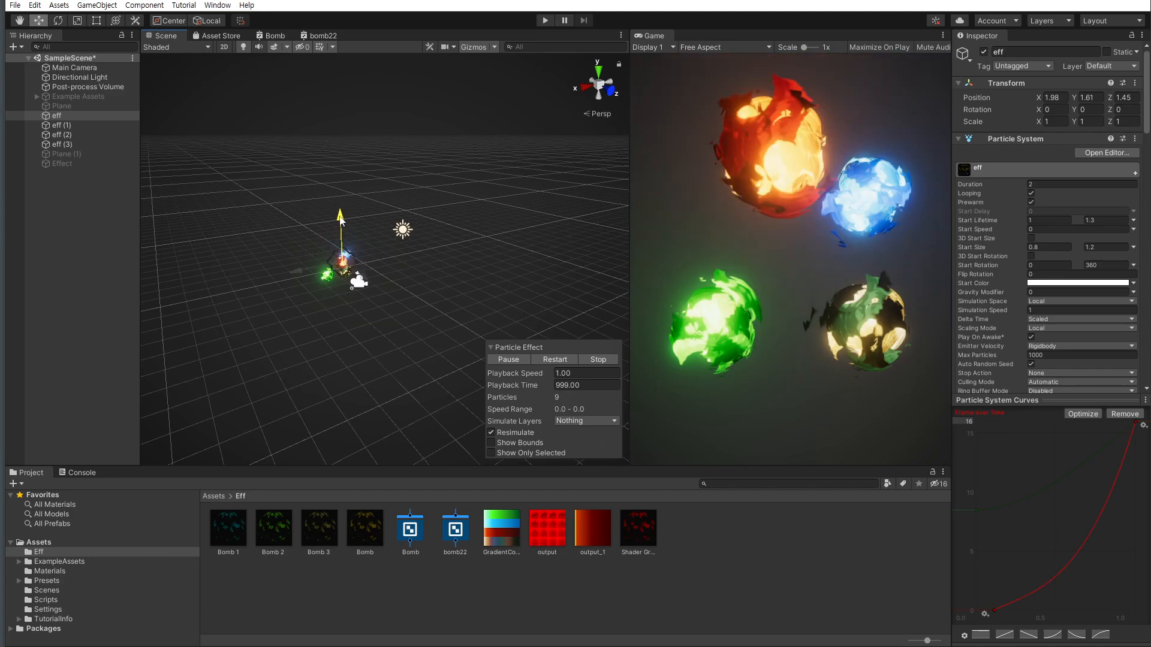
left_click(91, 126)
left_click(80, 145, "shift")
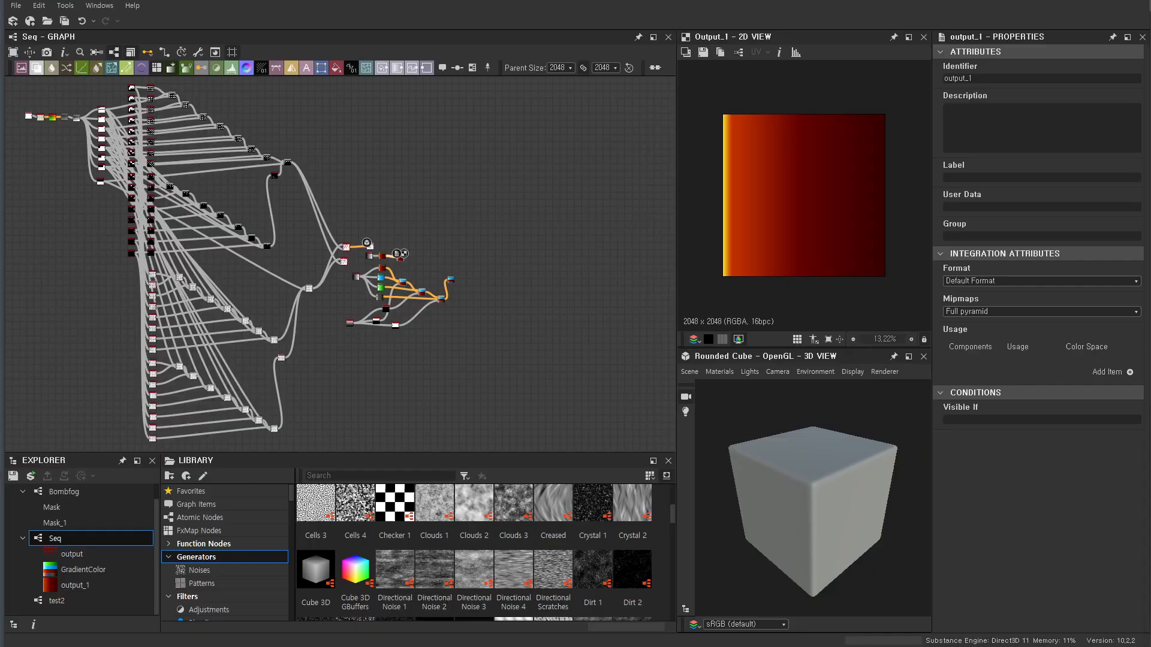
Examine the red, blue, green and multicolour Gradient Map nodes in the Seq graph
scroll(371, 270, "up", 10)
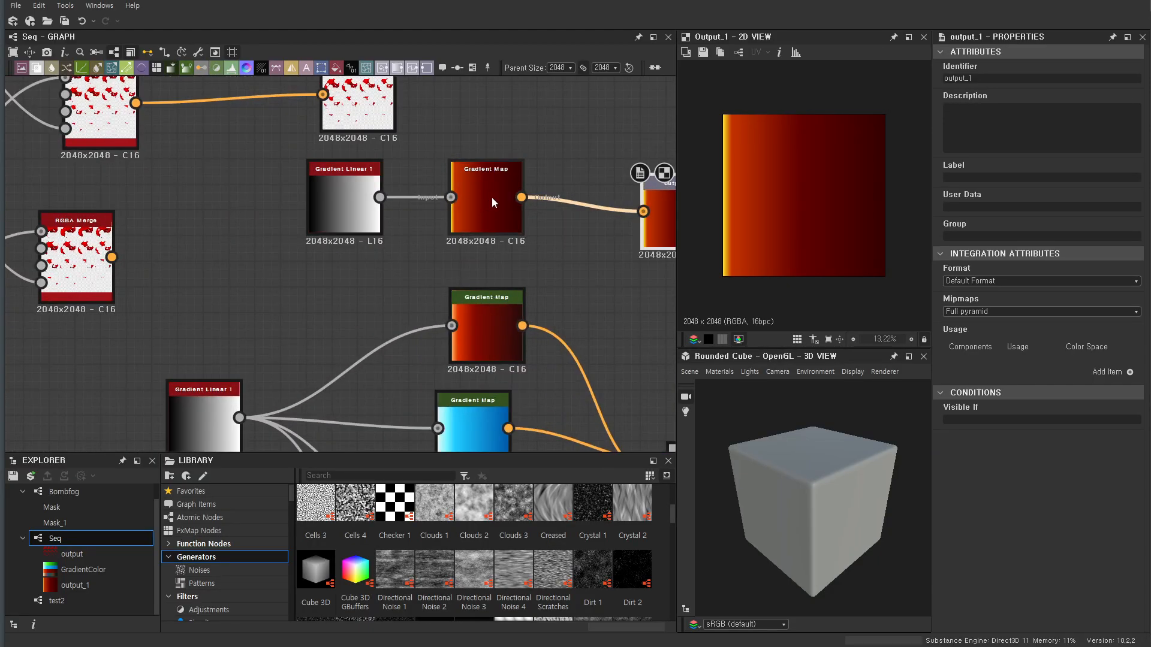
left_click(491, 197)
scroll(493, 204, "down", 5)
left_click(497, 270)
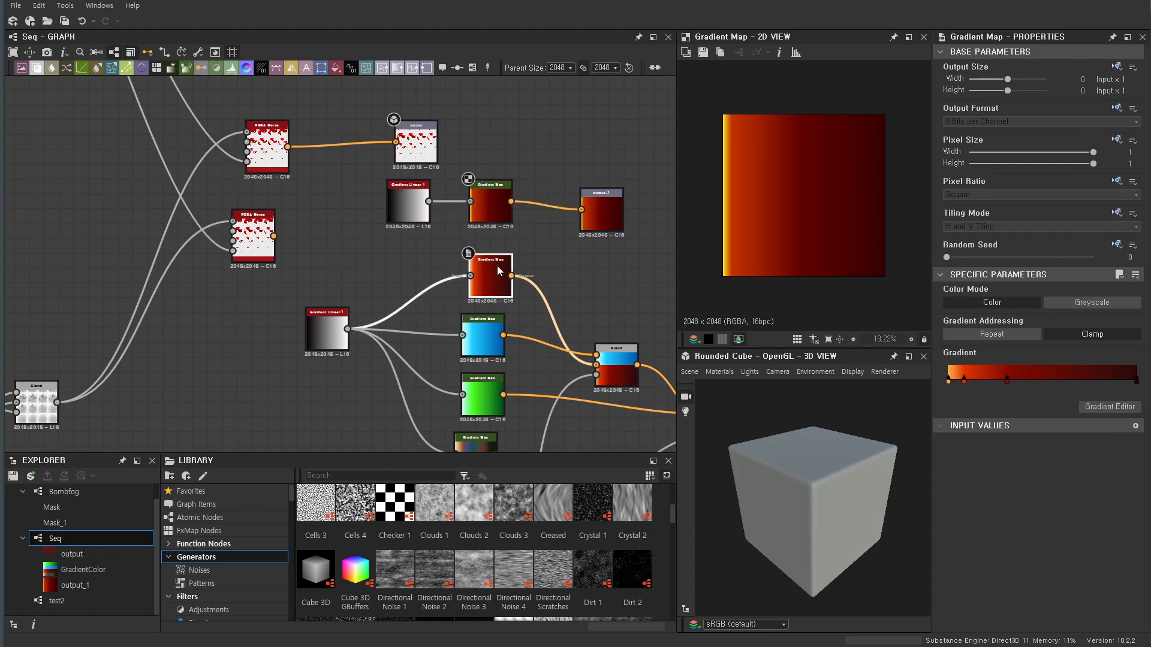
left_click(480, 359)
middle_click_drag(479, 359, 467, 270)
left_click(485, 309)
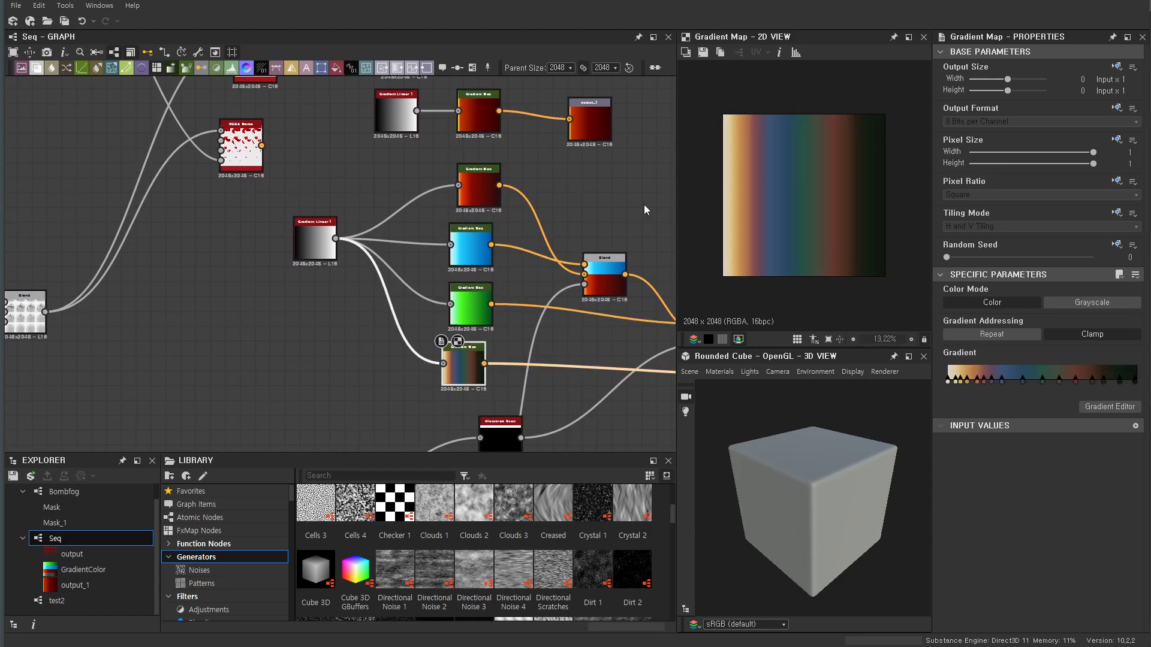
Switch to the browser and display the Radiant fractal reference image on its Pinterest page
key("alt+Tab")
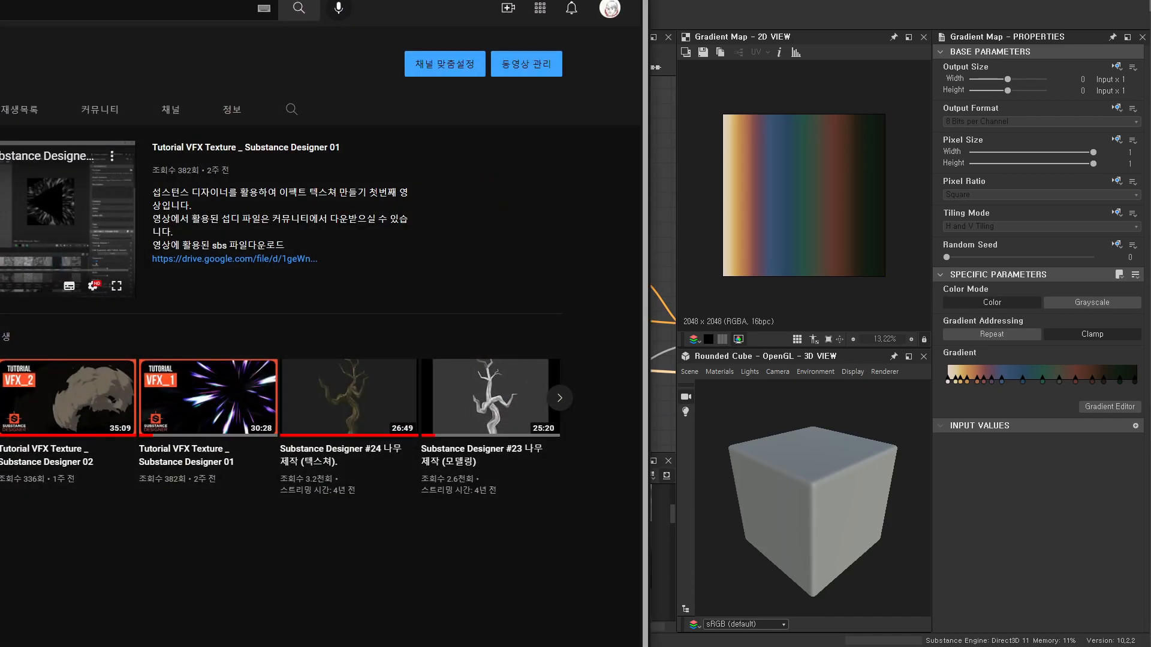
key("ctrl+Tab")
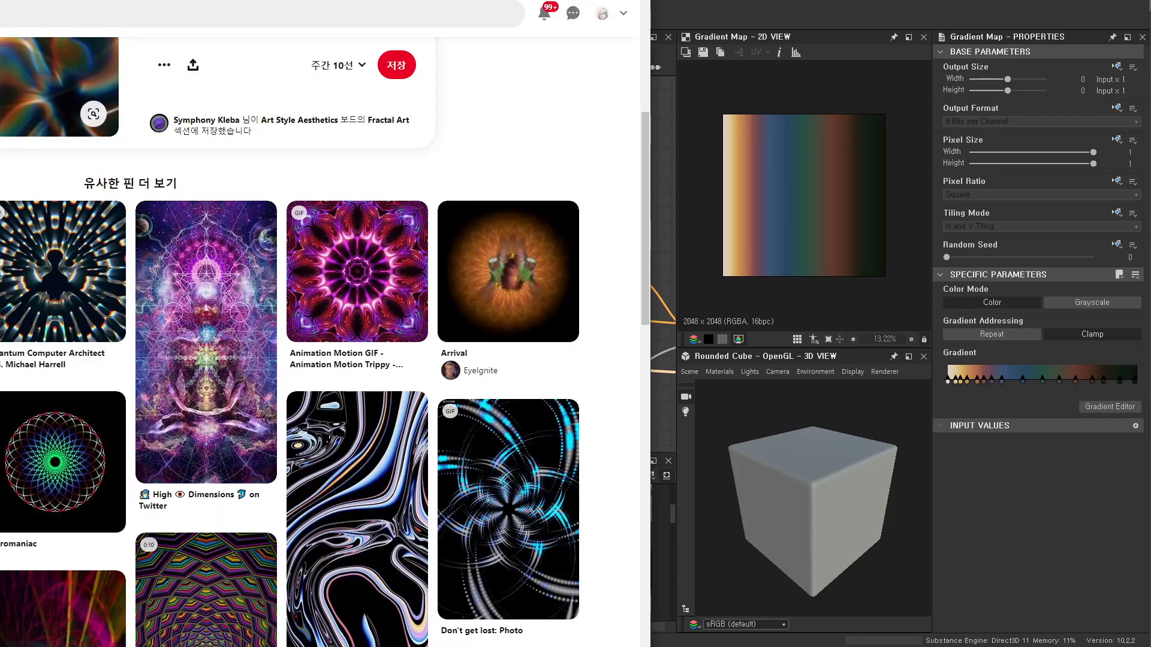
left_click_drag(174, 0, 359, 0)
scroll(319, 207, "up", 7)
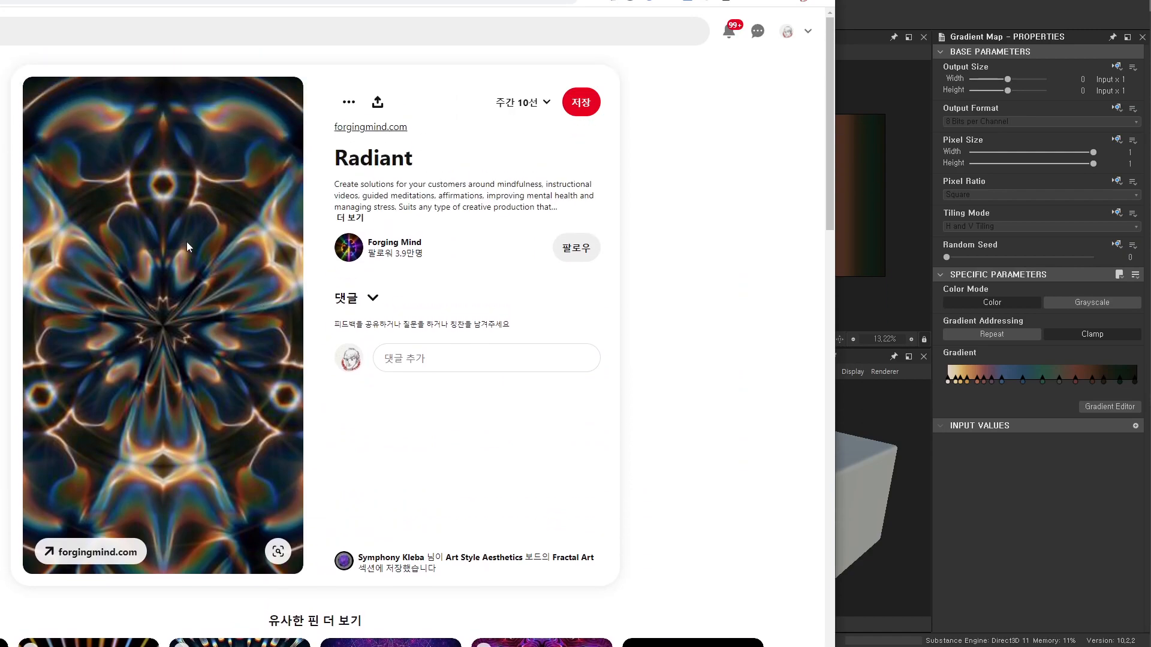
Return to Substance Designer, duplicate the multicolour Gradient Map node, and clear all keys from the copy's gradient
left_click(1022, 240)
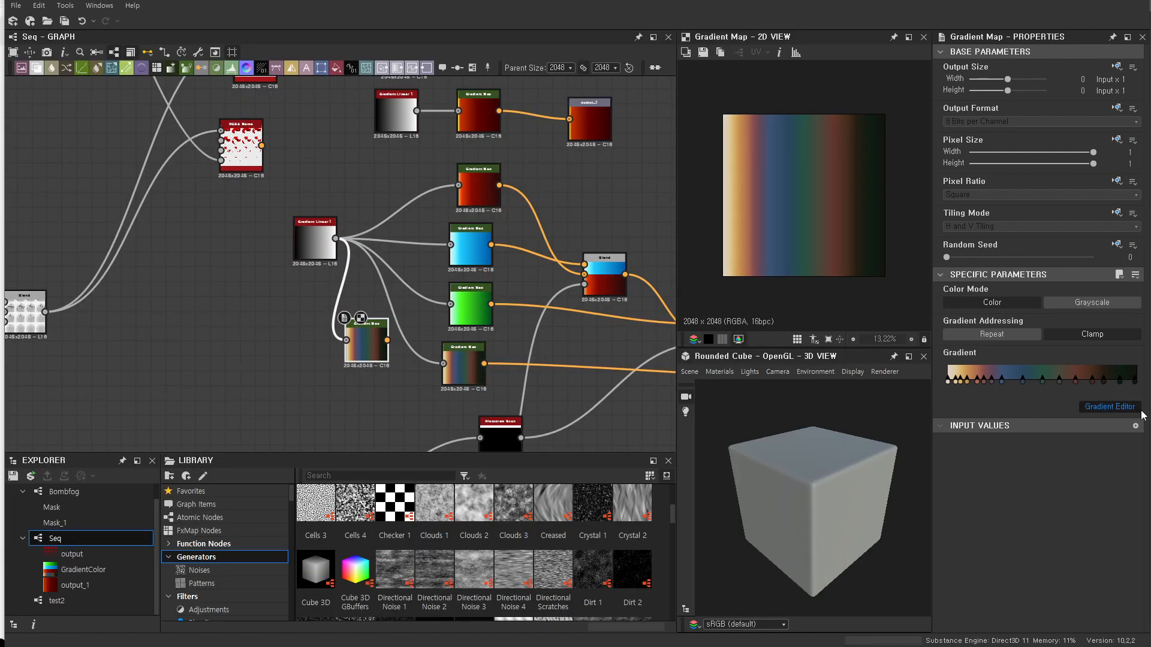
left_click(1108, 407)
left_click(908, 331)
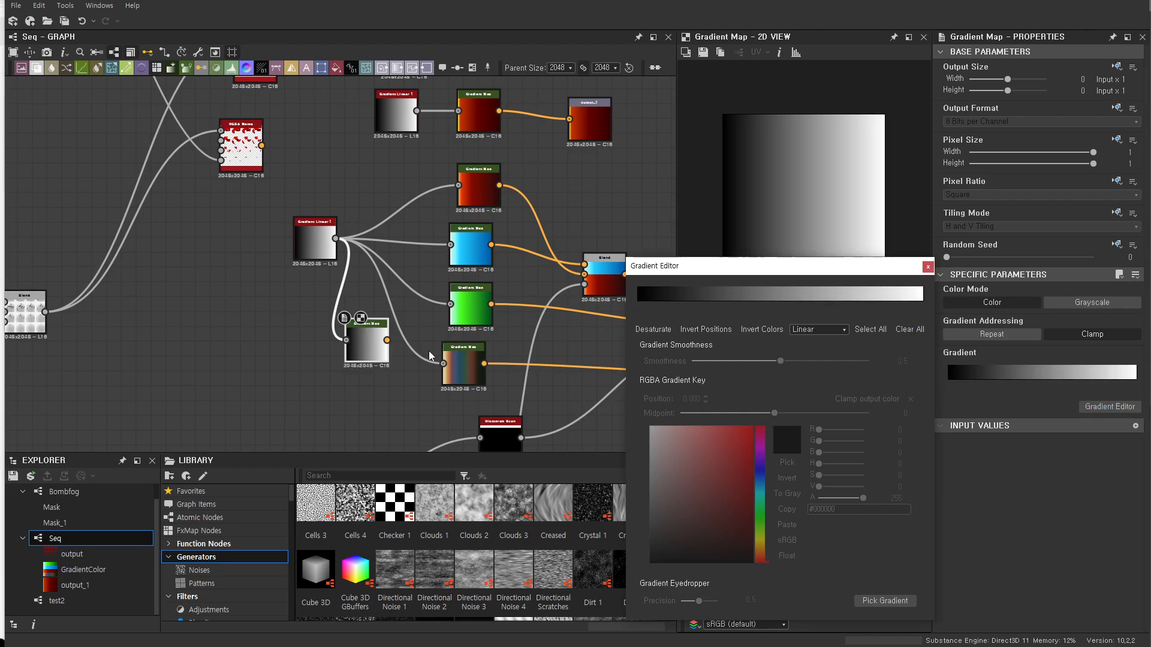
Pick a new gradient for the duplicated Gradient Map from the Radiant image beside the Designer window, and close the Gradient Editor
key("alt+Tab")
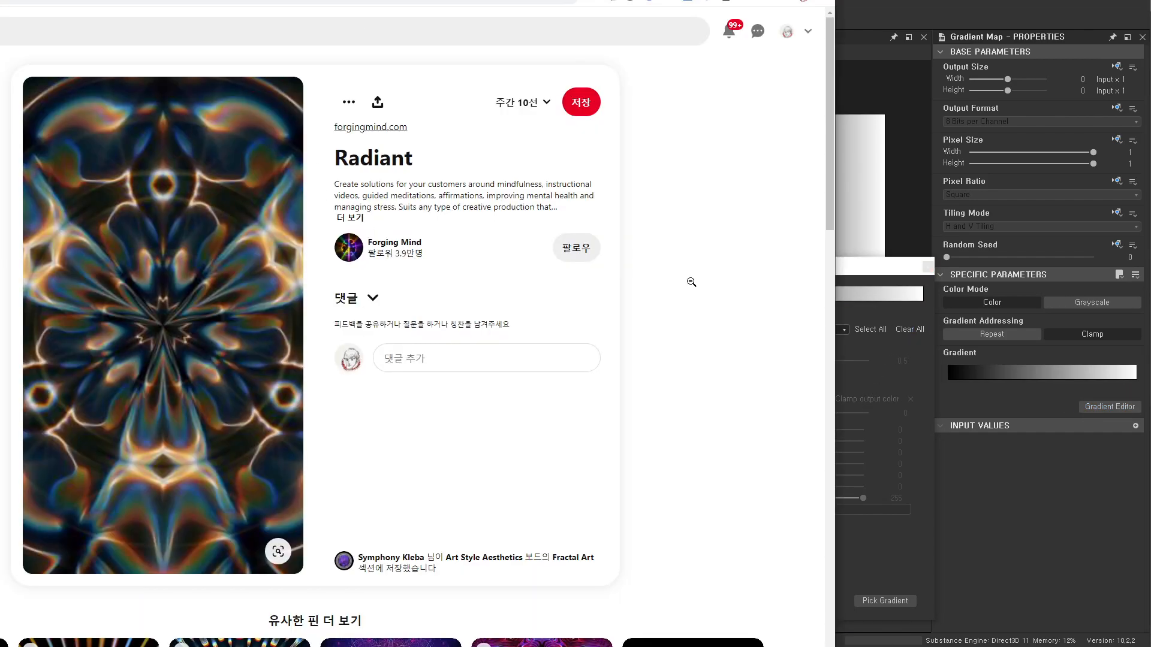
left_click(872, 277)
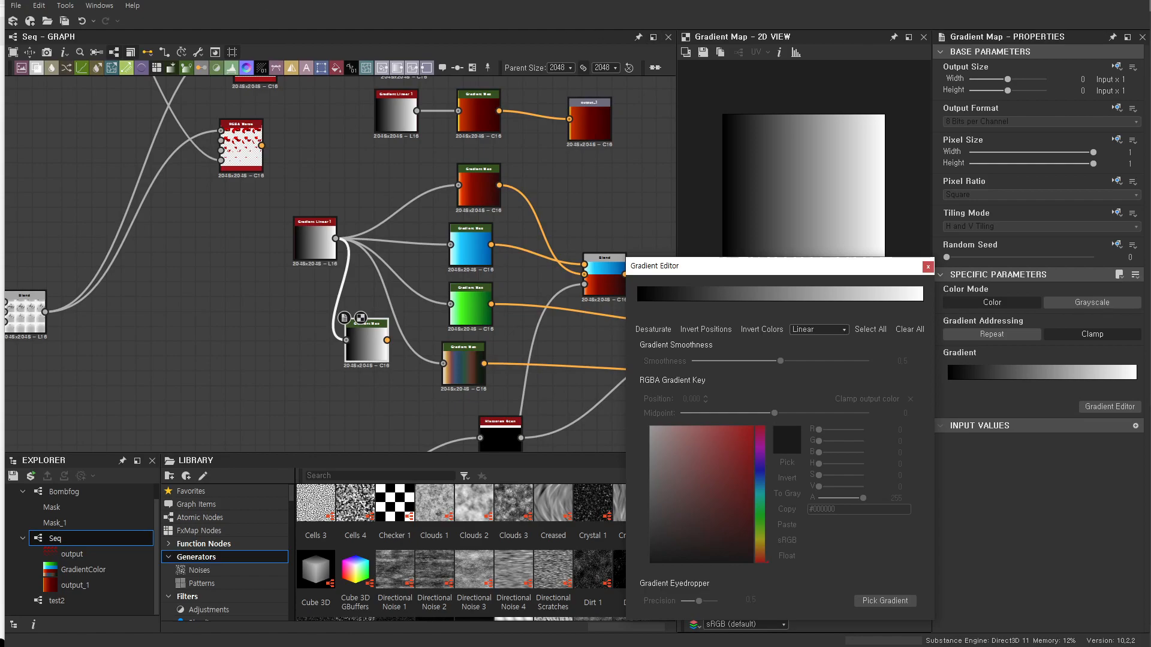
key("alt+Tab")
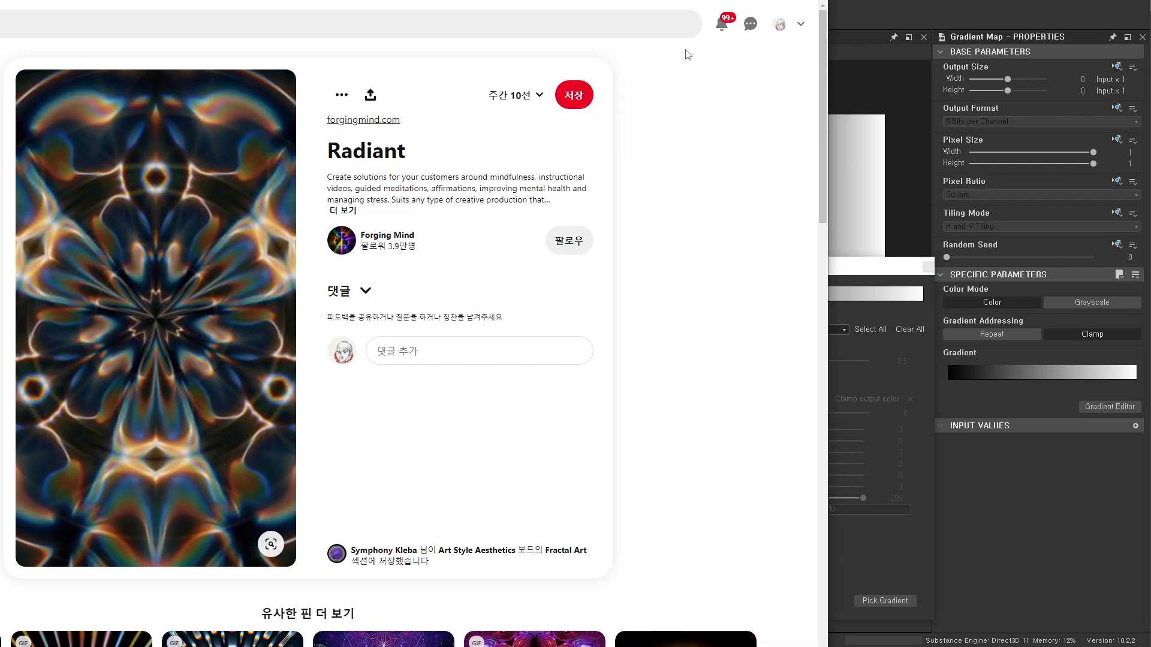
key("alt+Tab")
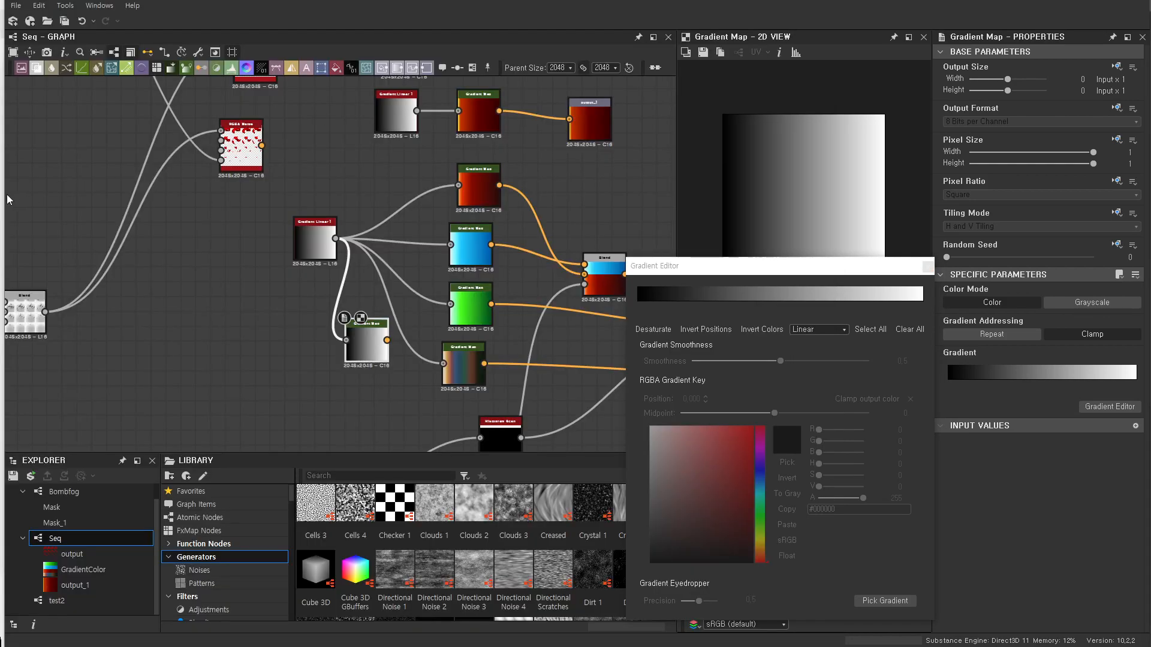
left_click_drag(4, 194, 170, 195)
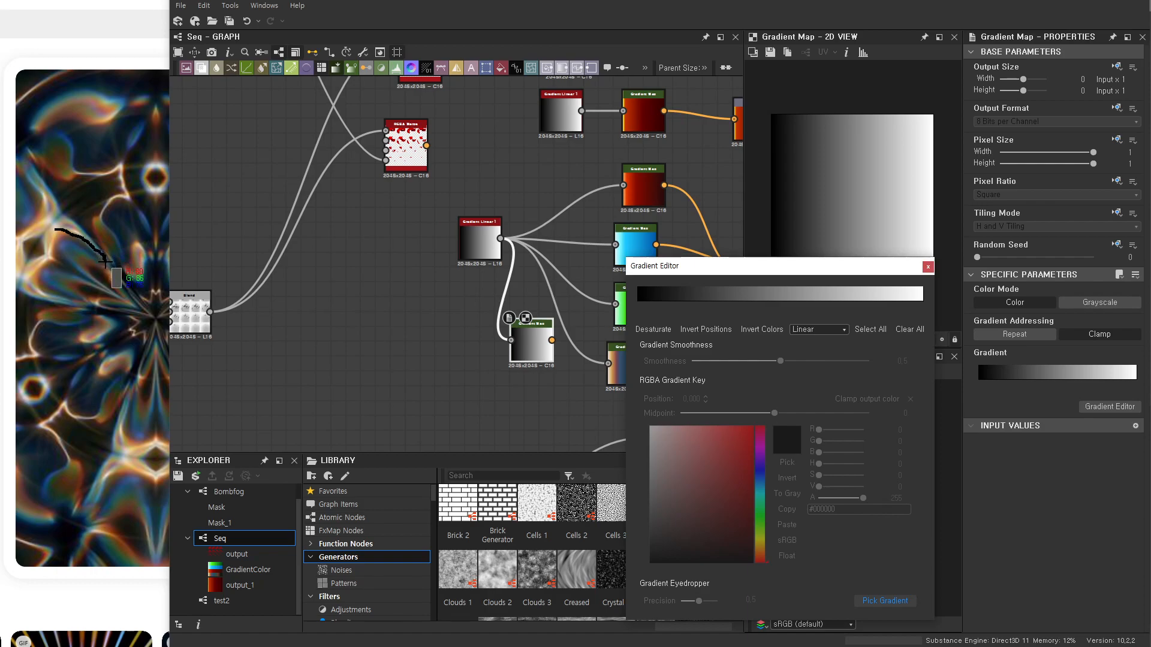
left_click_drag(106, 272, 110, 289)
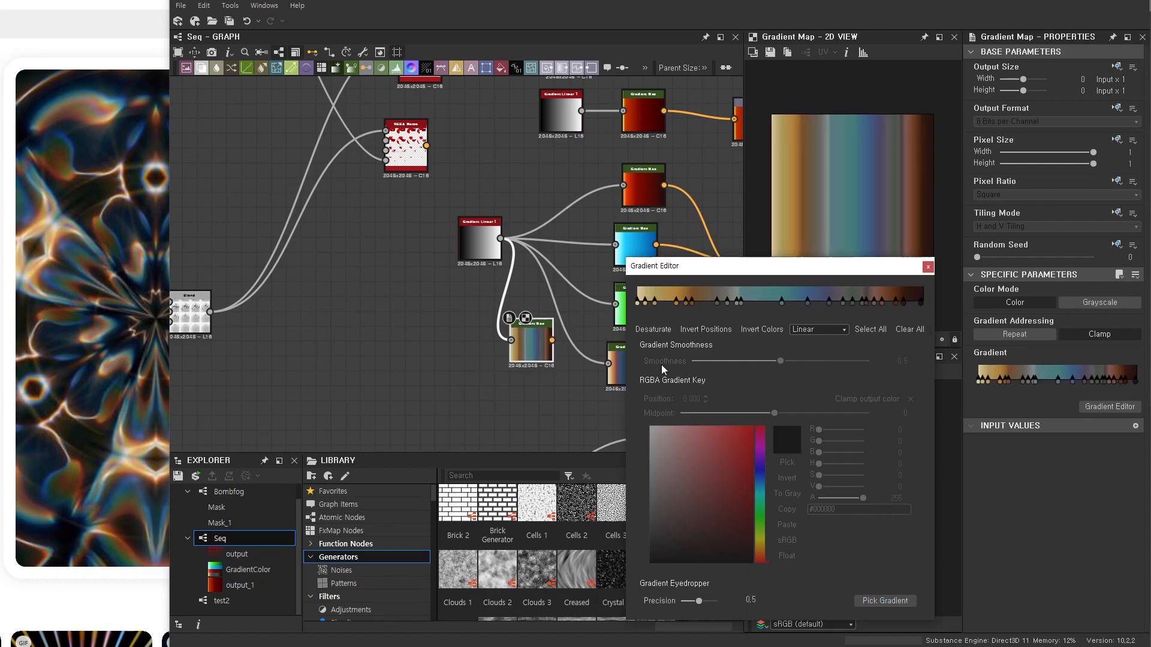
left_click(927, 267)
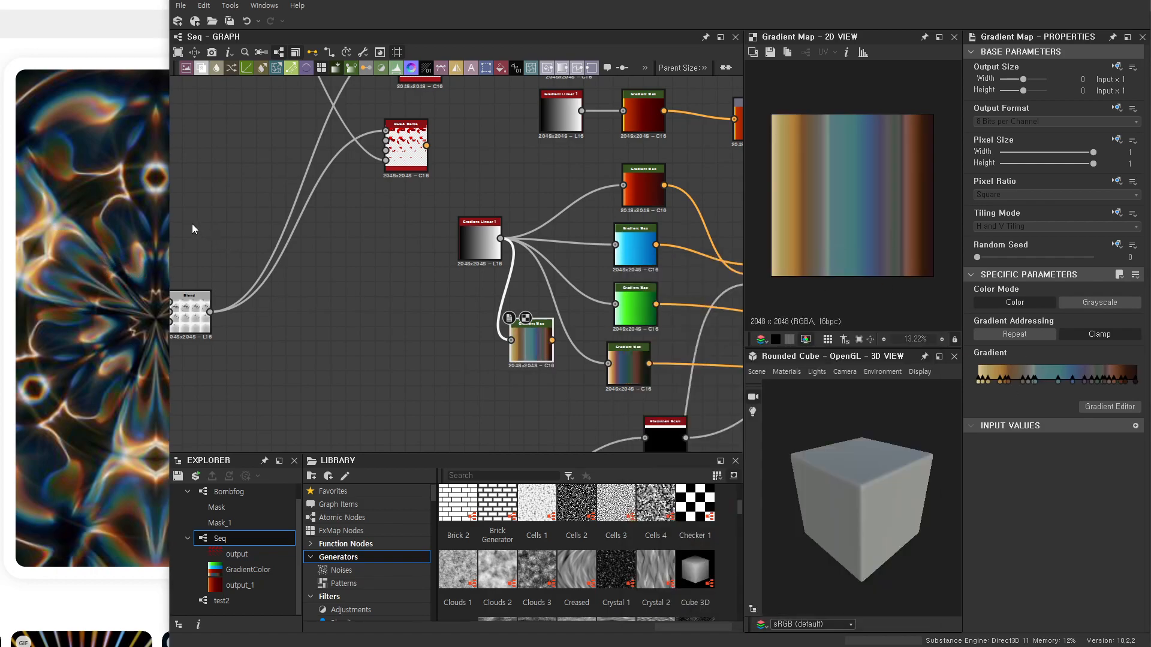
left_click_drag(166, 228, 1, 245)
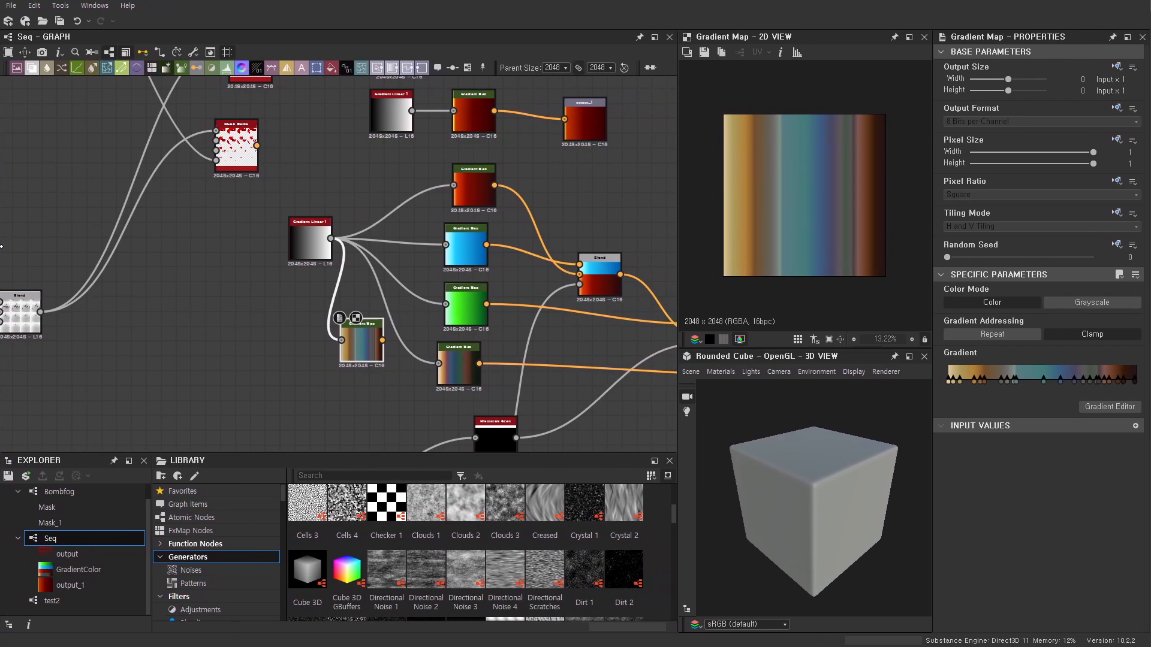
Examine how the chained Blend nodes stack the four gradient maps into the GradientColor output
double_click(458, 378)
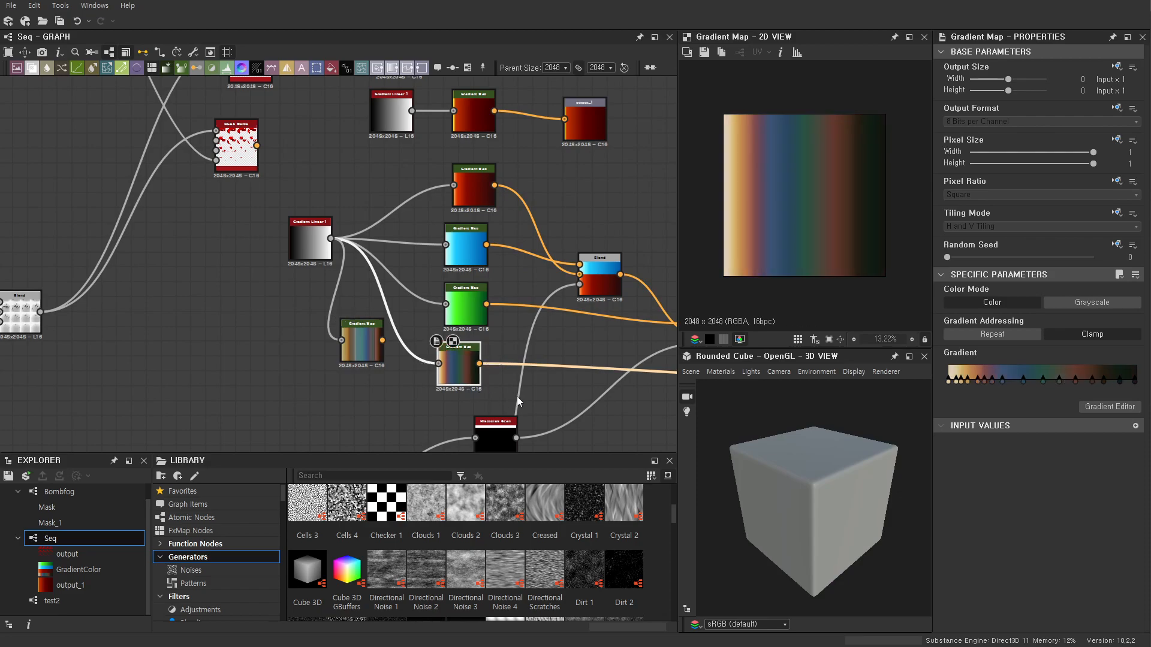
scroll(512, 397, "down", 2)
middle_click_drag(512, 397, 384, 302)
scroll(407, 300, "up", 2)
left_click(441, 203)
double_click(441, 197)
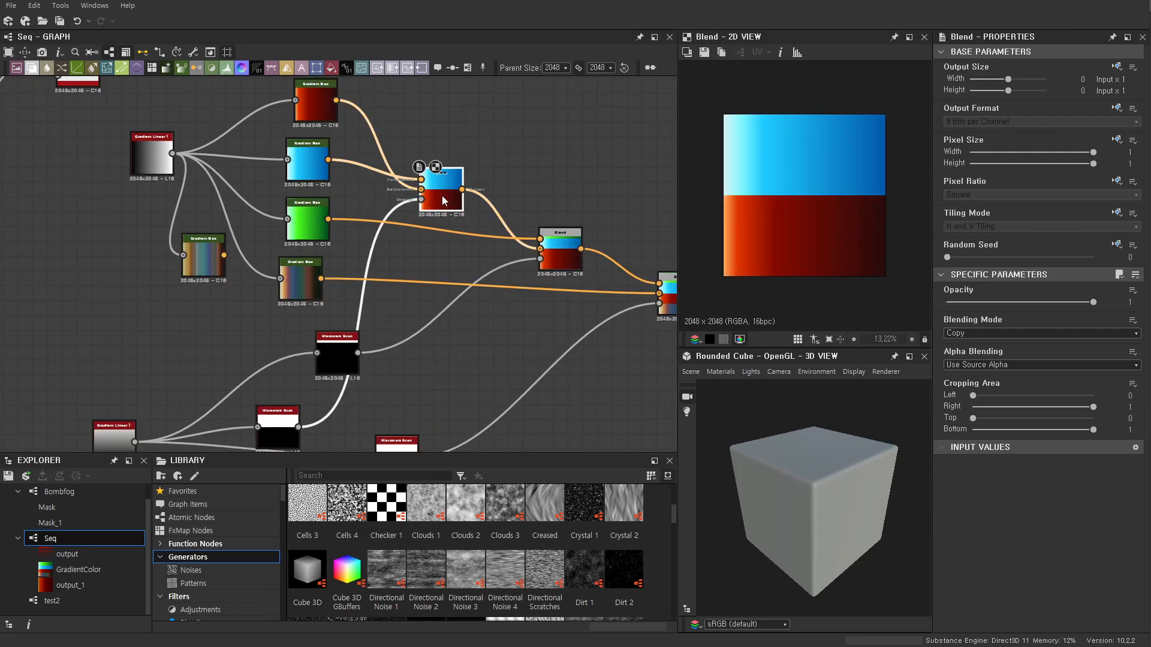
double_click(562, 249)
middle_click_drag(612, 283, 443, 231)
double_click(511, 257)
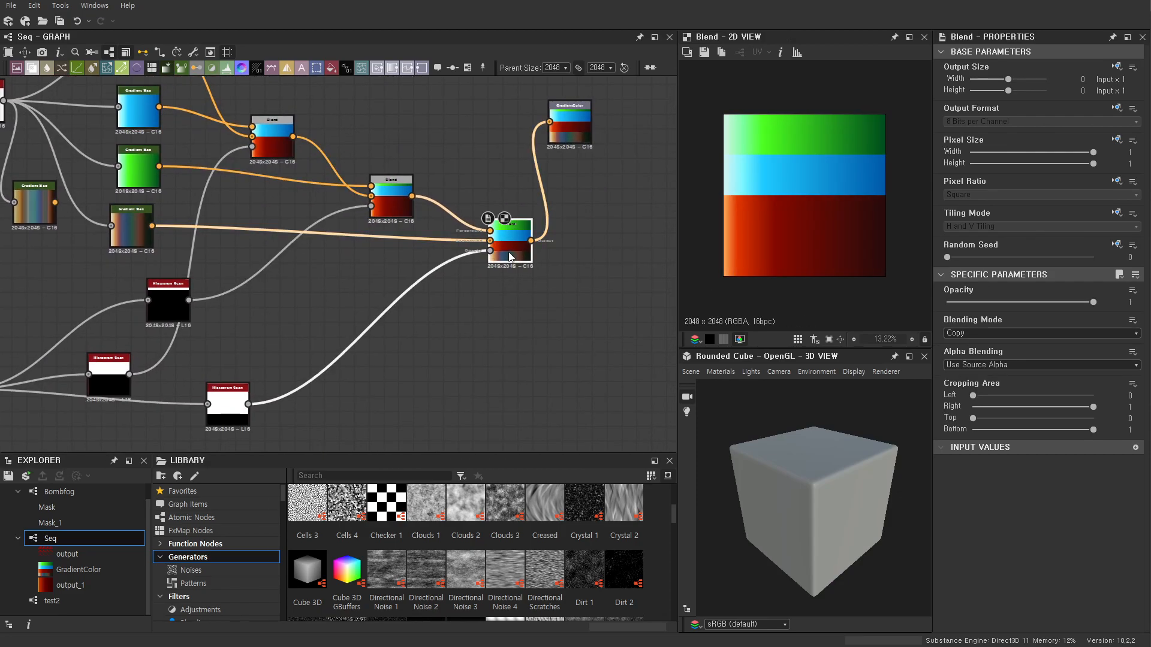
double_click(574, 121)
left_click_drag(574, 121, 617, 180)
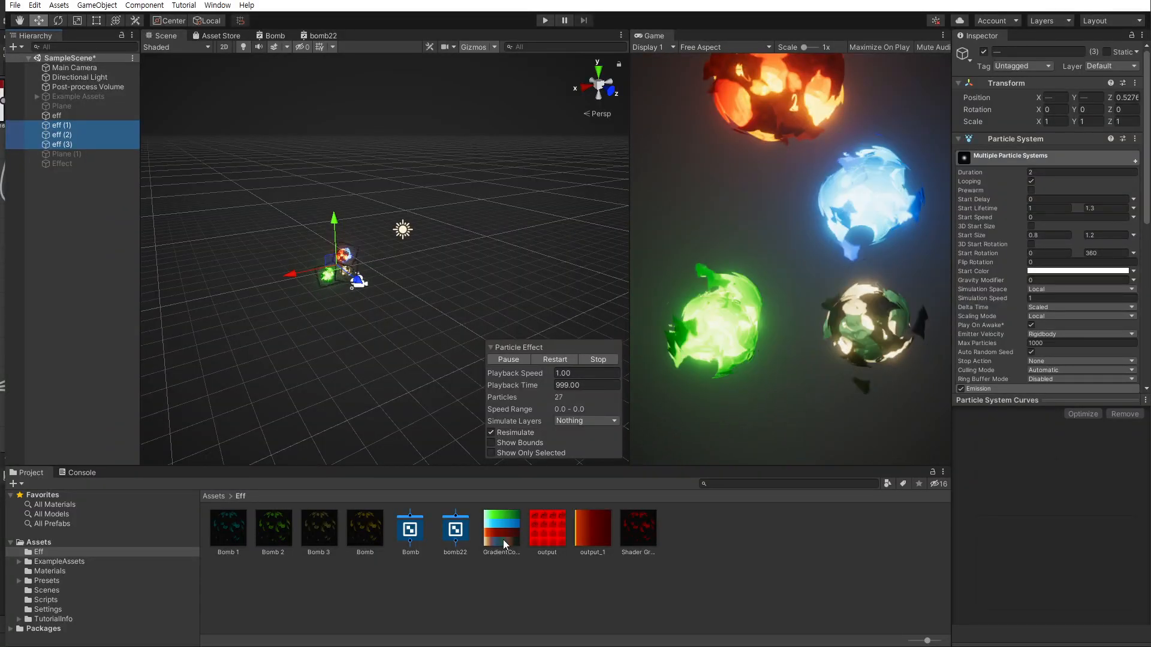
Switch to Unity, open the bomb22 shader graph, and add a Float property named Colornumb
left_click(323, 37)
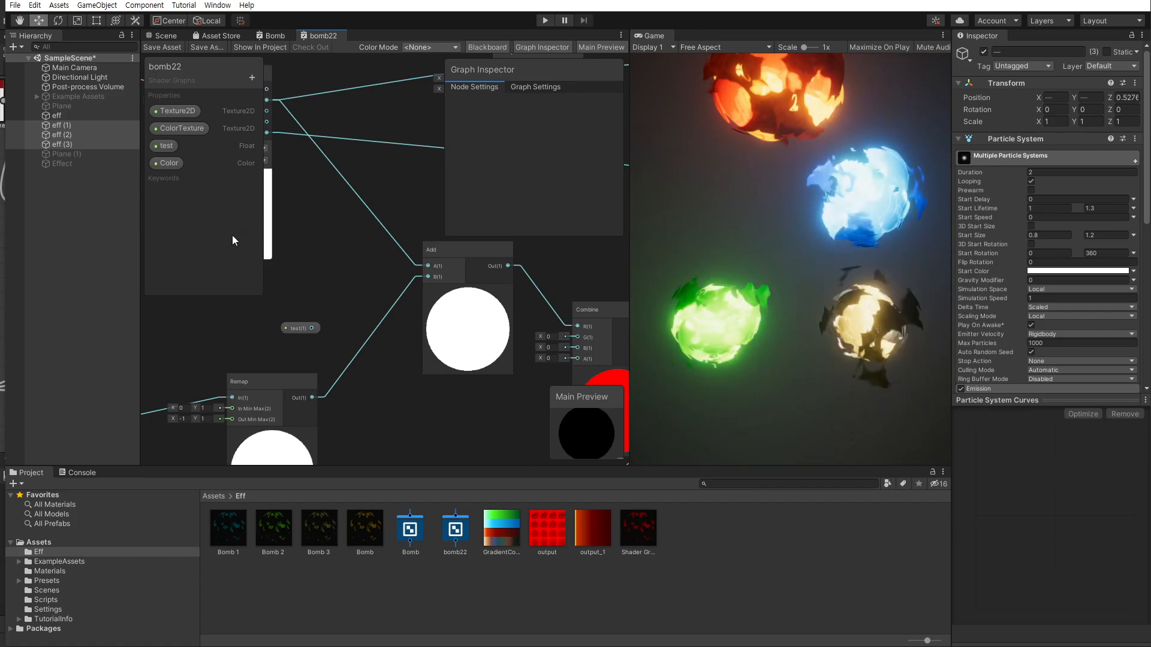
left_click(250, 77)
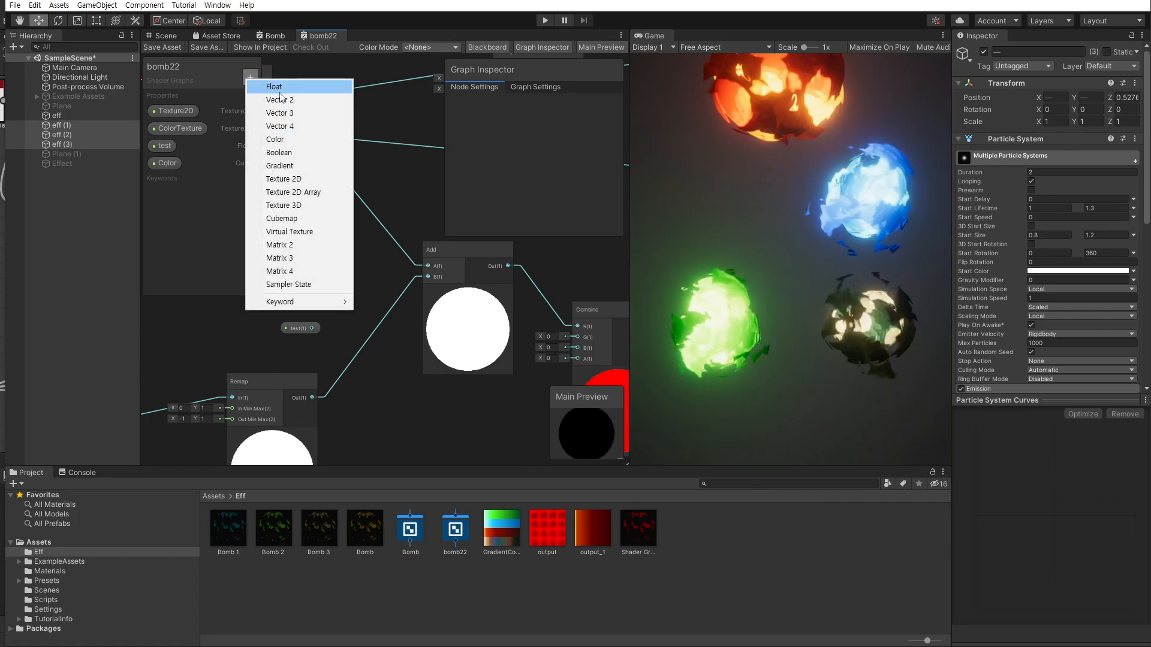
left_click(280, 87)
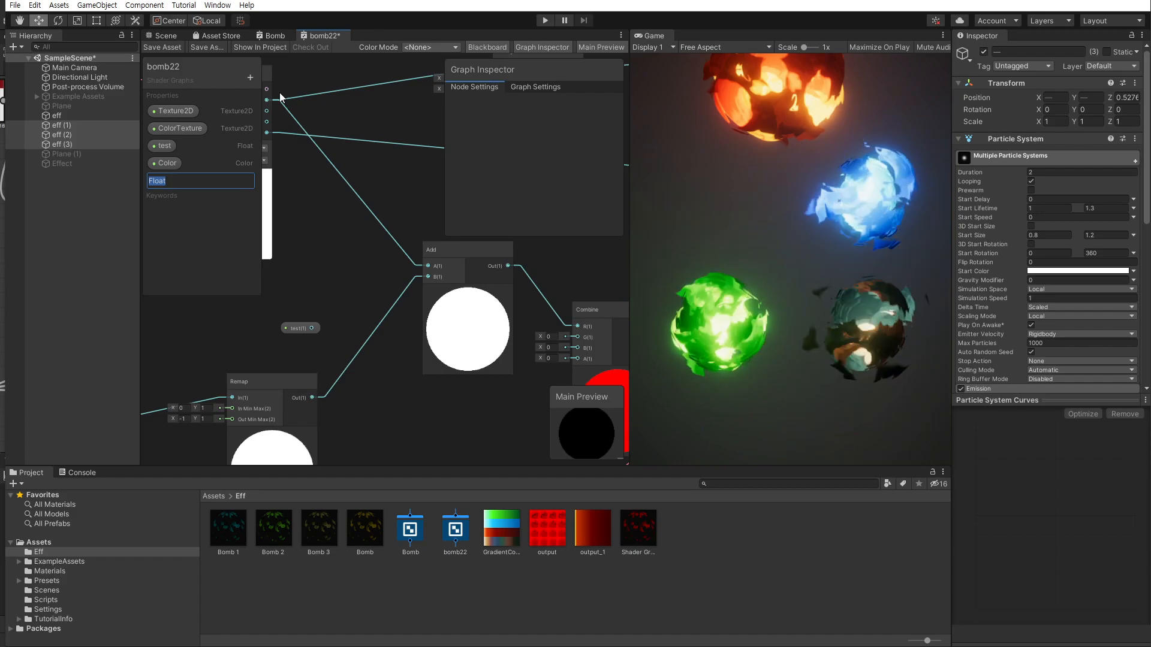
type("Colornumb")
key("Return")
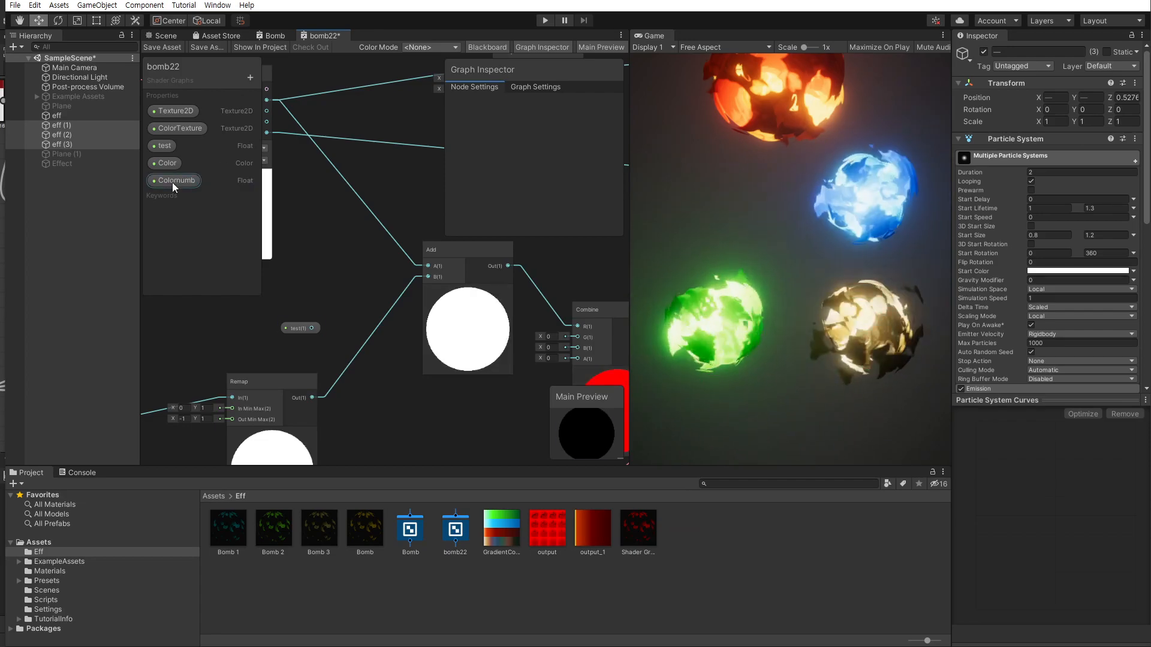
Place the Colornumb property in the graph below the Add node and connect it to the Combine node's G input
left_click_drag(423, 397, 427, 408)
middle_click_drag(487, 426, 452, 307)
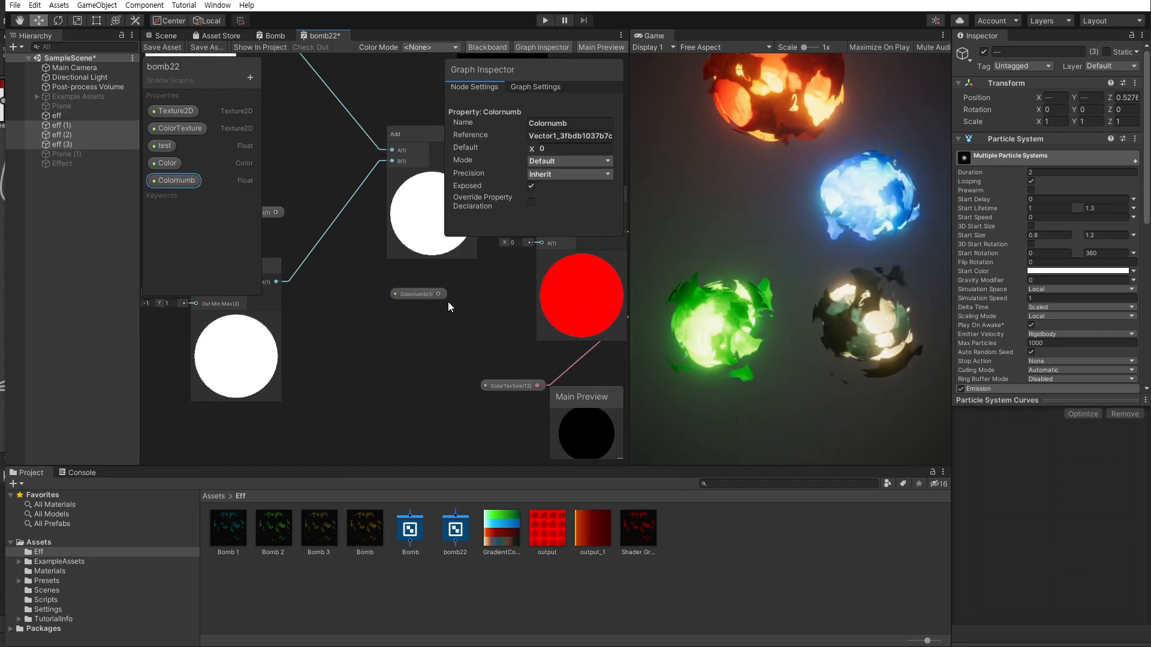
left_click_drag(414, 315, 409, 326)
scroll(419, 340, "down", 2)
middle_click_drag(427, 343, 337, 408)
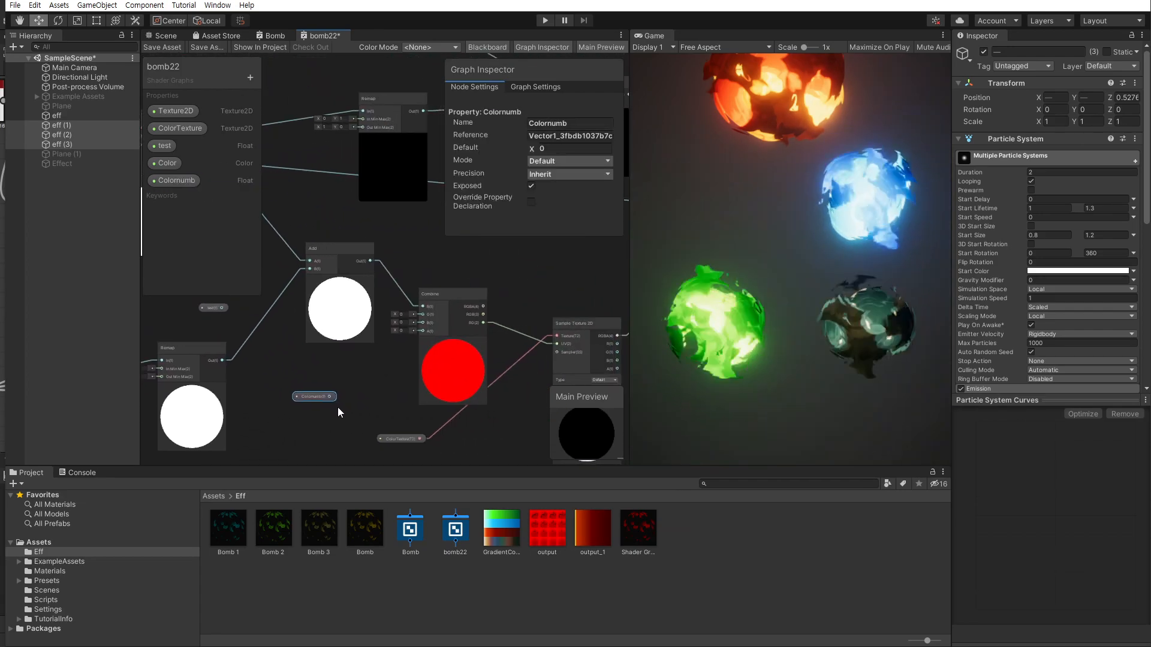
scroll(493, 338, "up", 2)
scroll(300, 395, "up", 2)
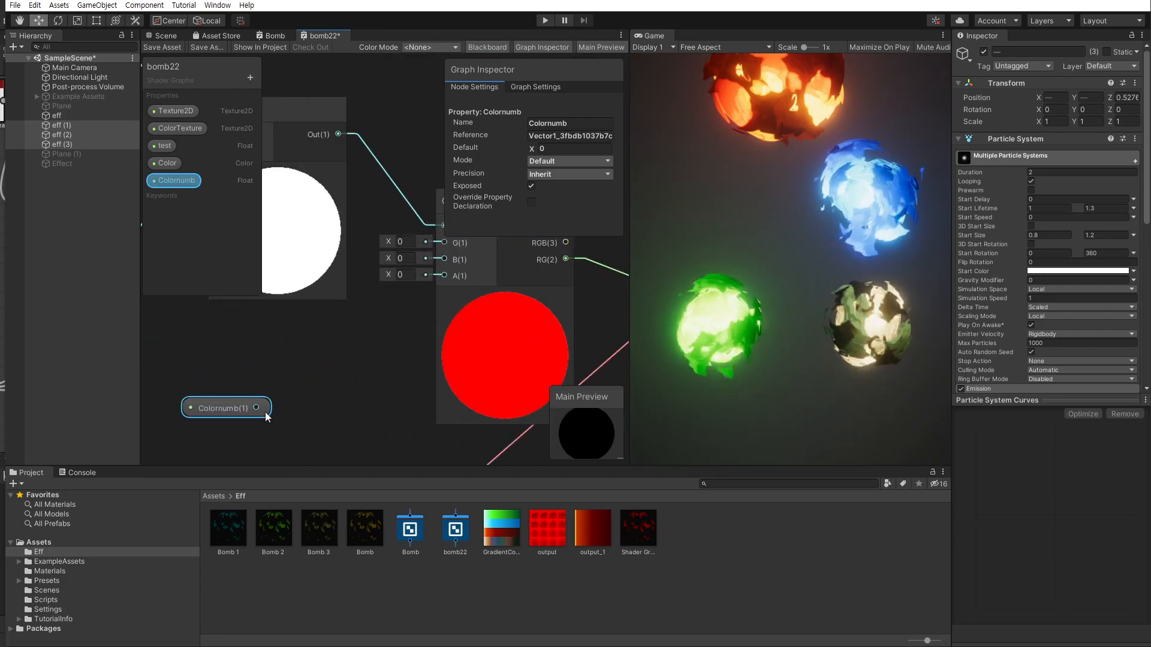
left_click_drag(257, 398, 347, 345)
Save the bomb22 shader graph with the new Colornumb connection
scroll(485, 342, "down", 5)
middle_click_drag(489, 350, 309, 373)
left_click(168, 34)
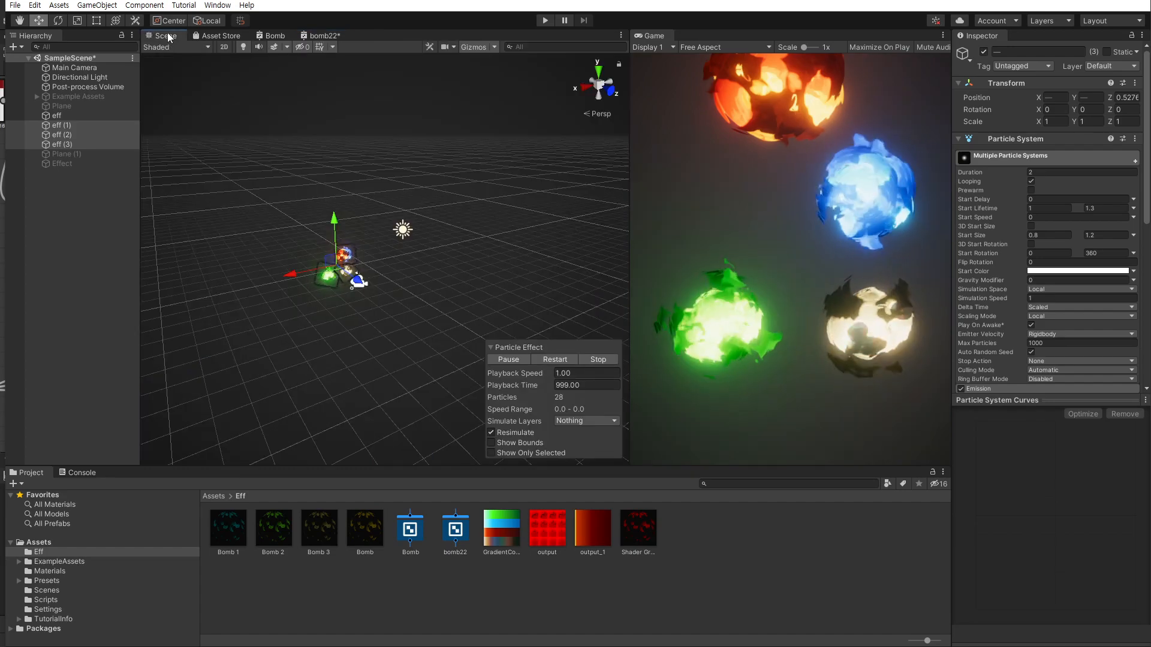
left_click(318, 35)
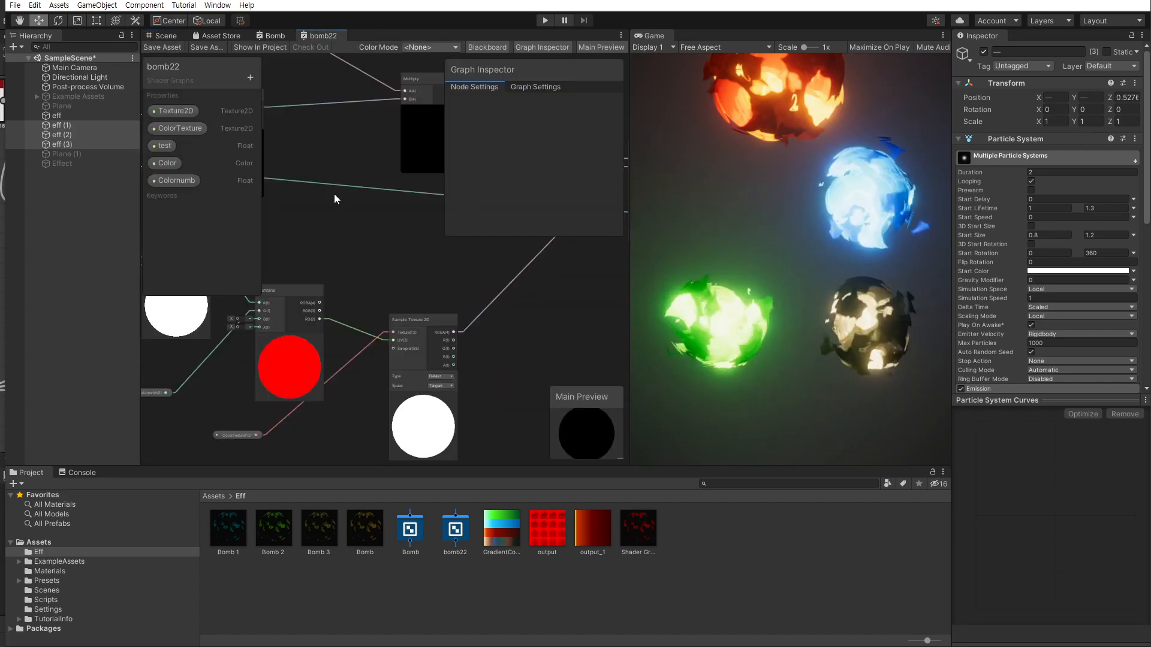
Deactivate eff through eff (3), activate the Effect object, and play its particle system in the Scene view
left_click(86, 118)
left_click(86, 143, "shift")
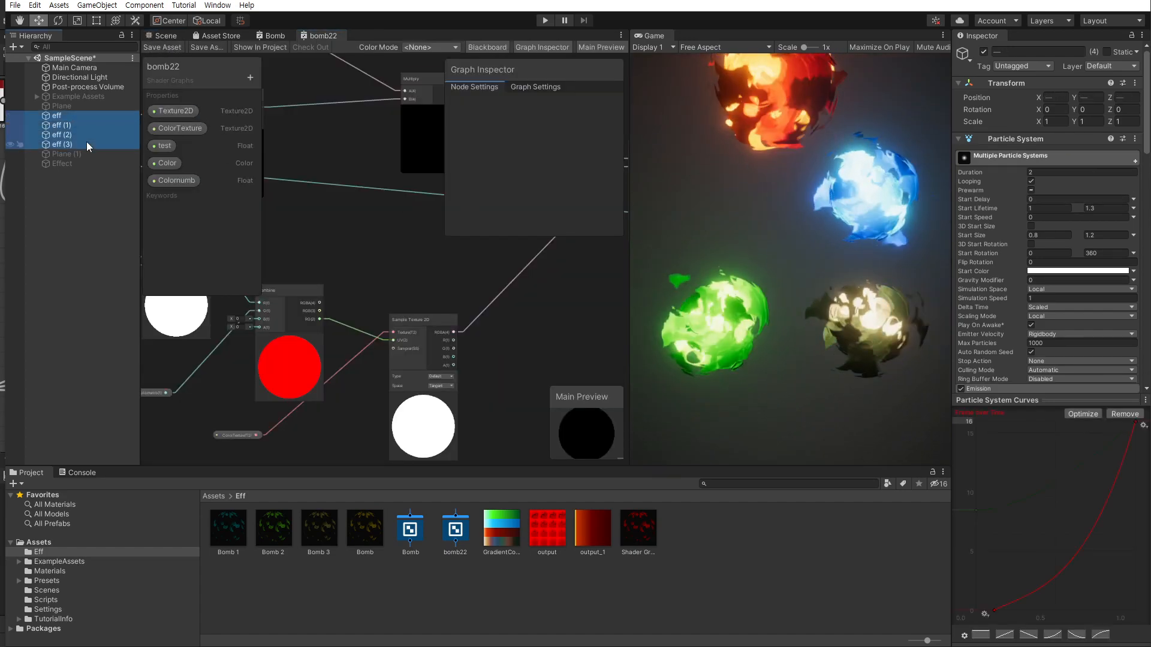
left_click(983, 53)
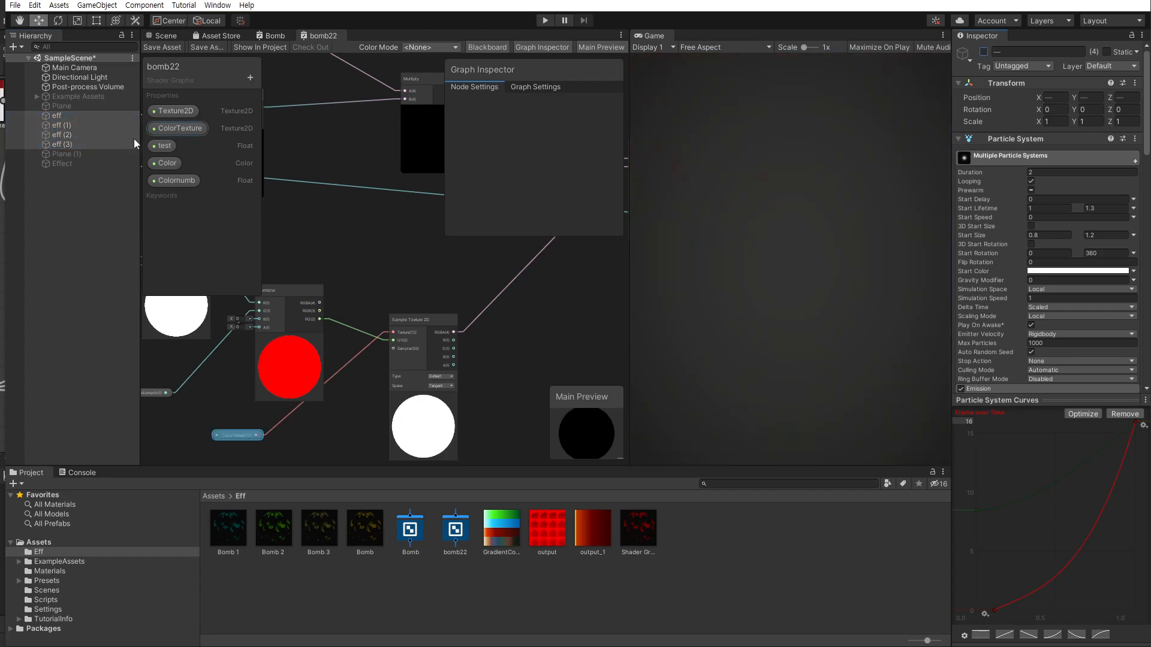
left_click(74, 162)
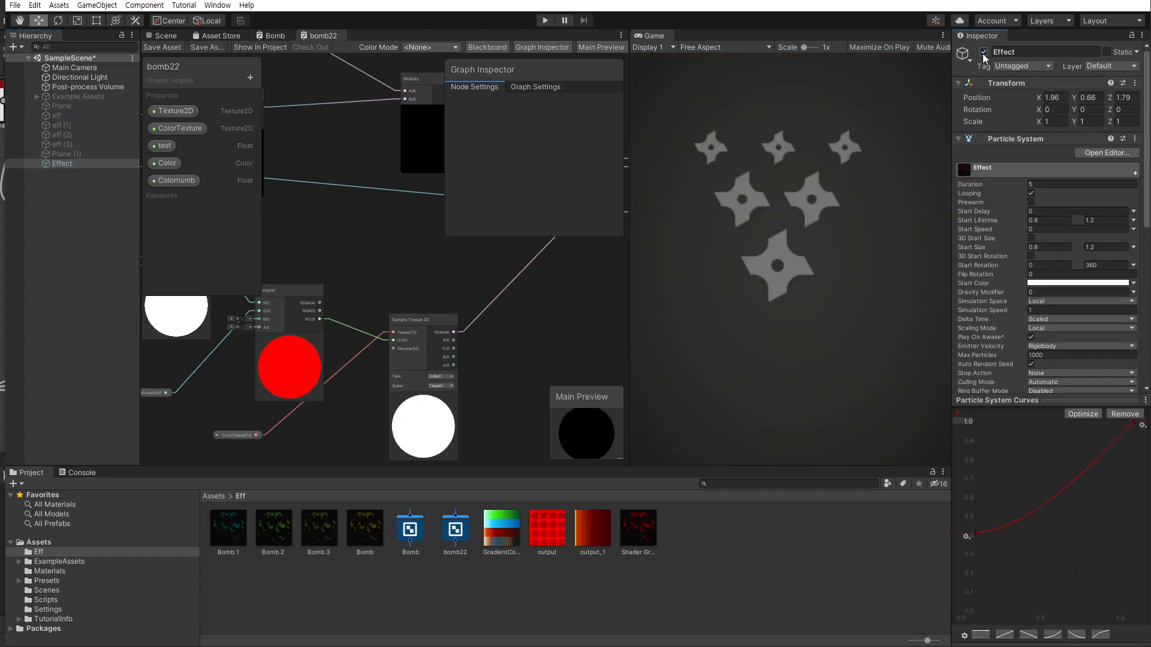
left_click(164, 36)
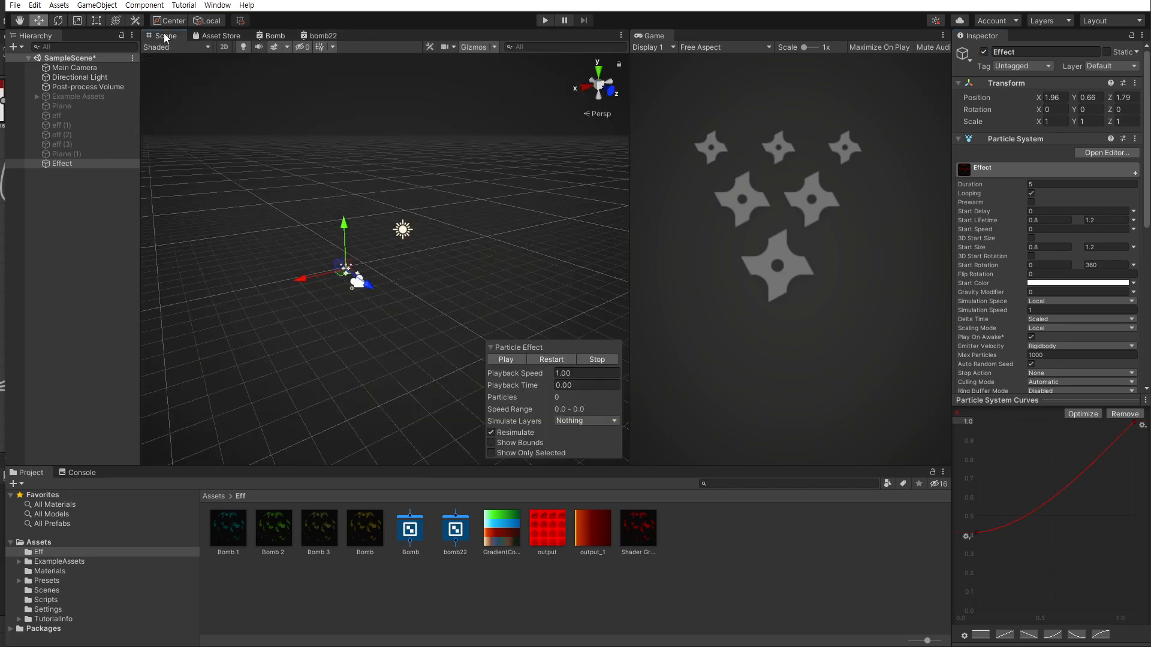
left_click(506, 359)
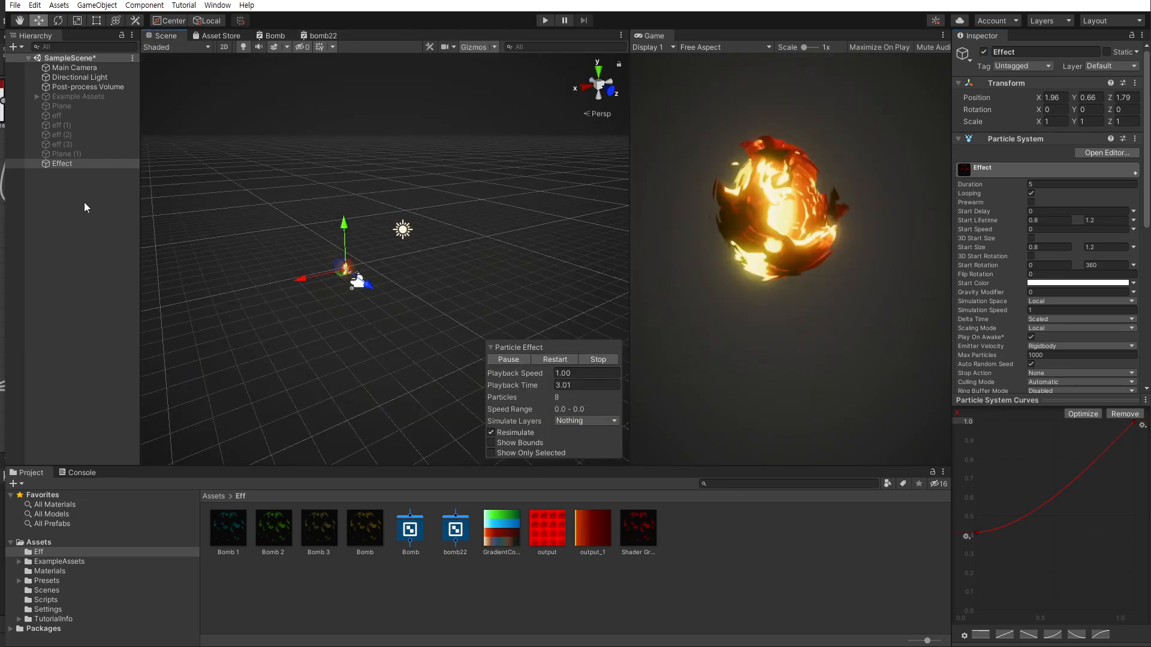
Assign the GradientColor texture to the Effect material's ColorTexture and set Colornumb to 0.04
scroll(994, 318, "down", 15)
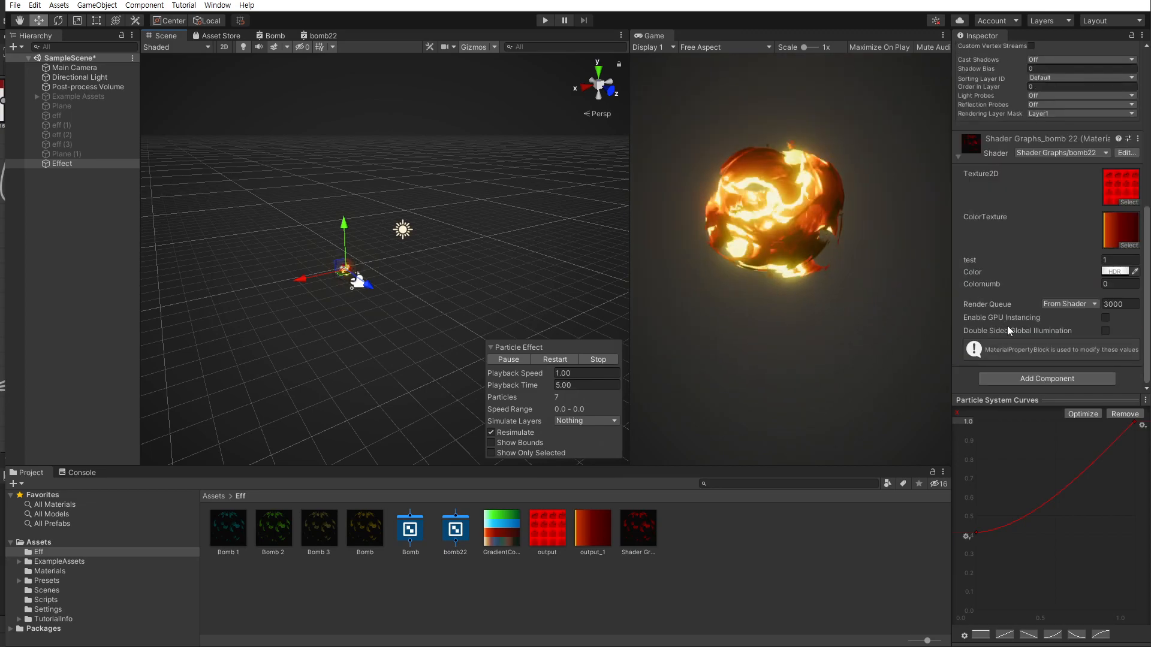
left_click_drag(510, 525, 1119, 232)
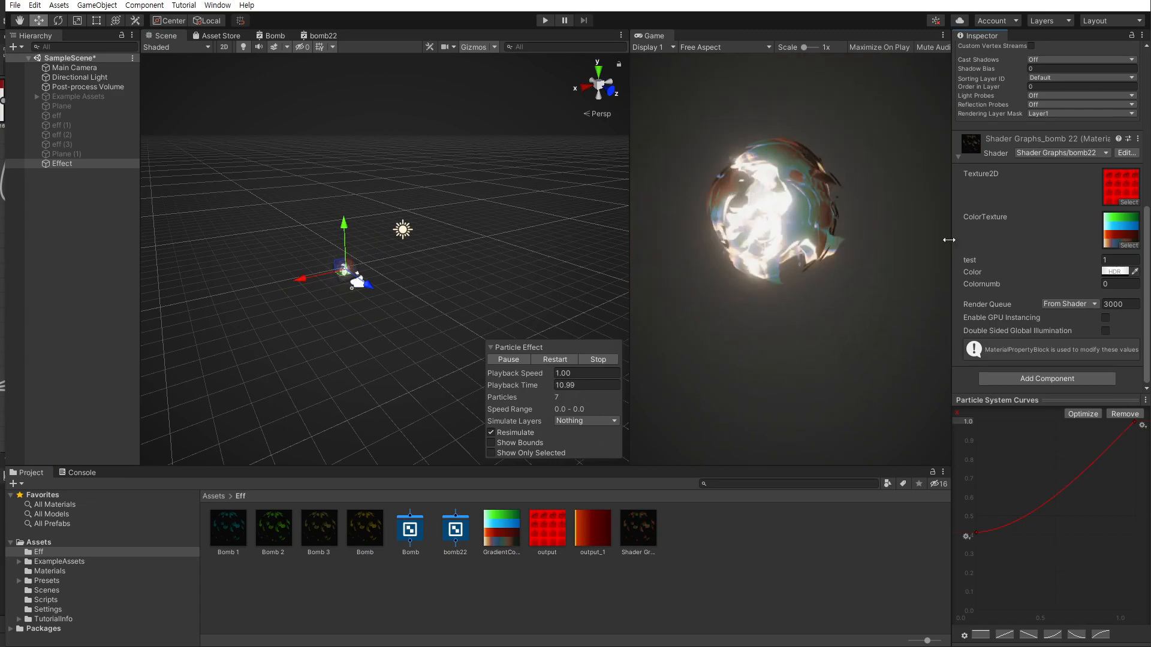
left_click_drag(1019, 290, 1051, 290)
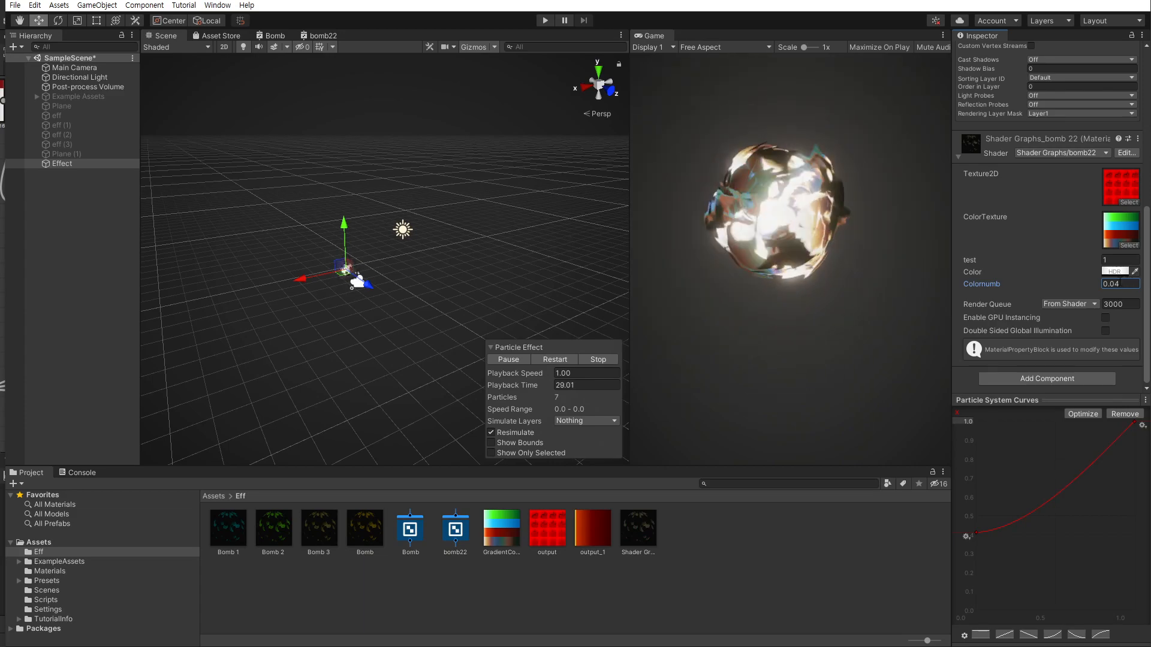
left_click(1114, 271)
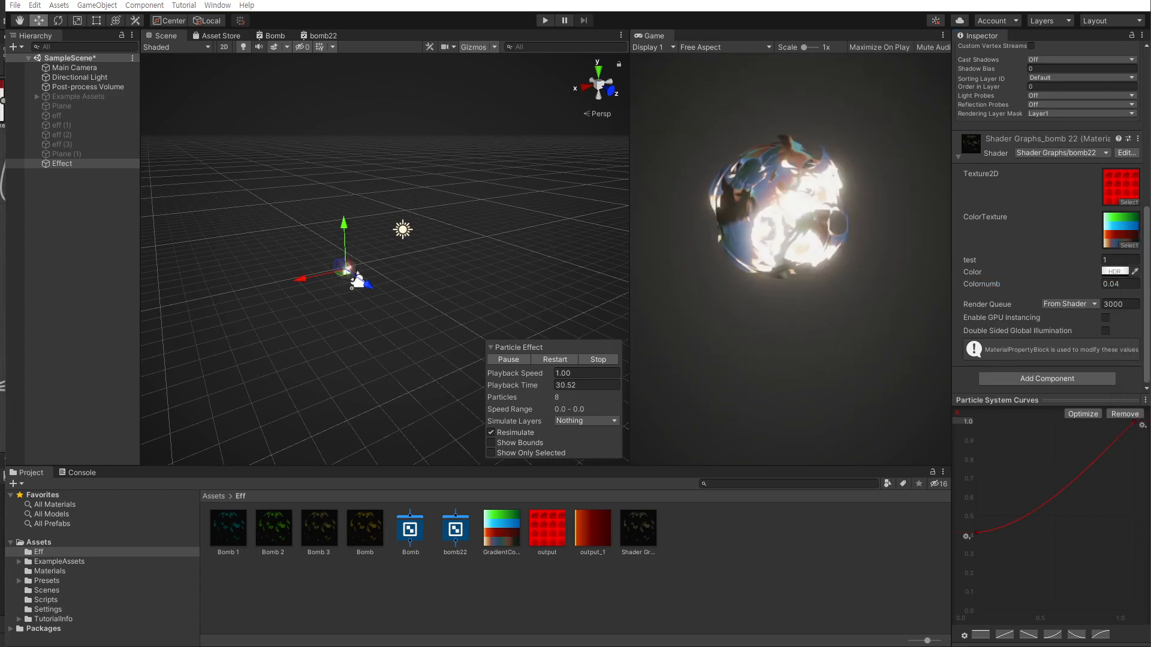